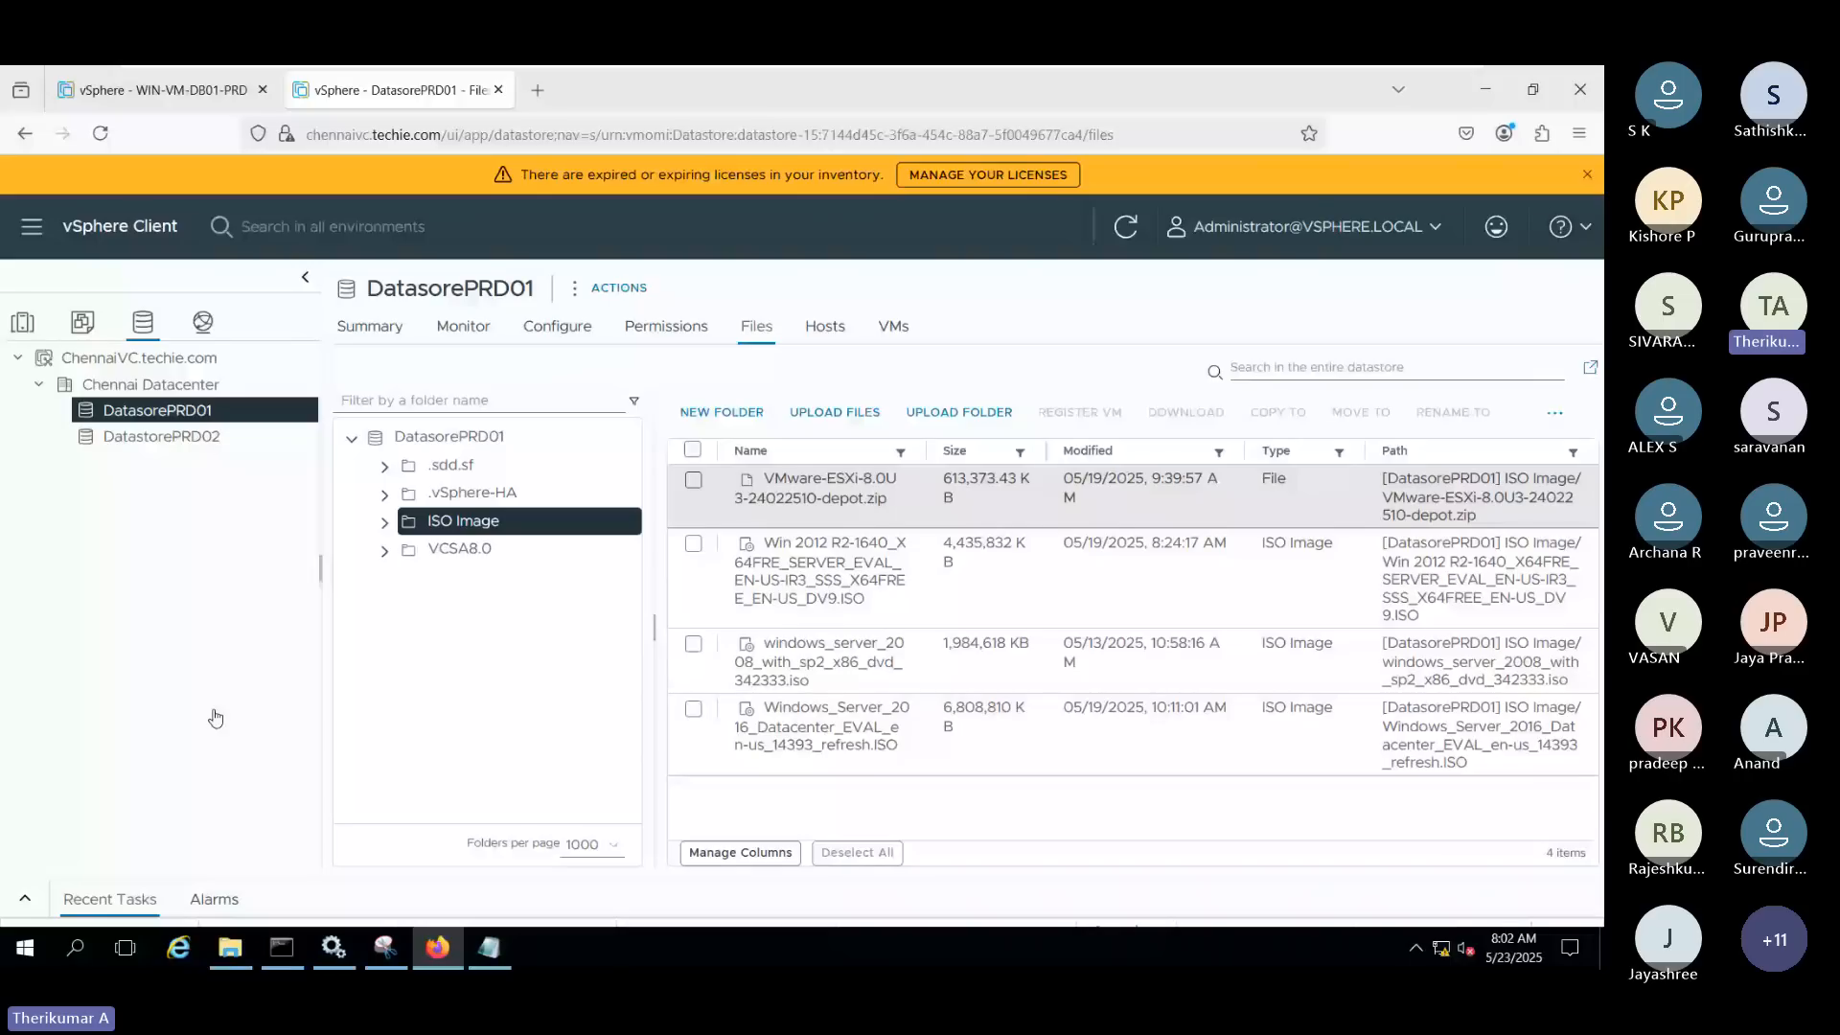
Launch the Paint program with a blank canvas
{"action": "key", "text": "super+r"}
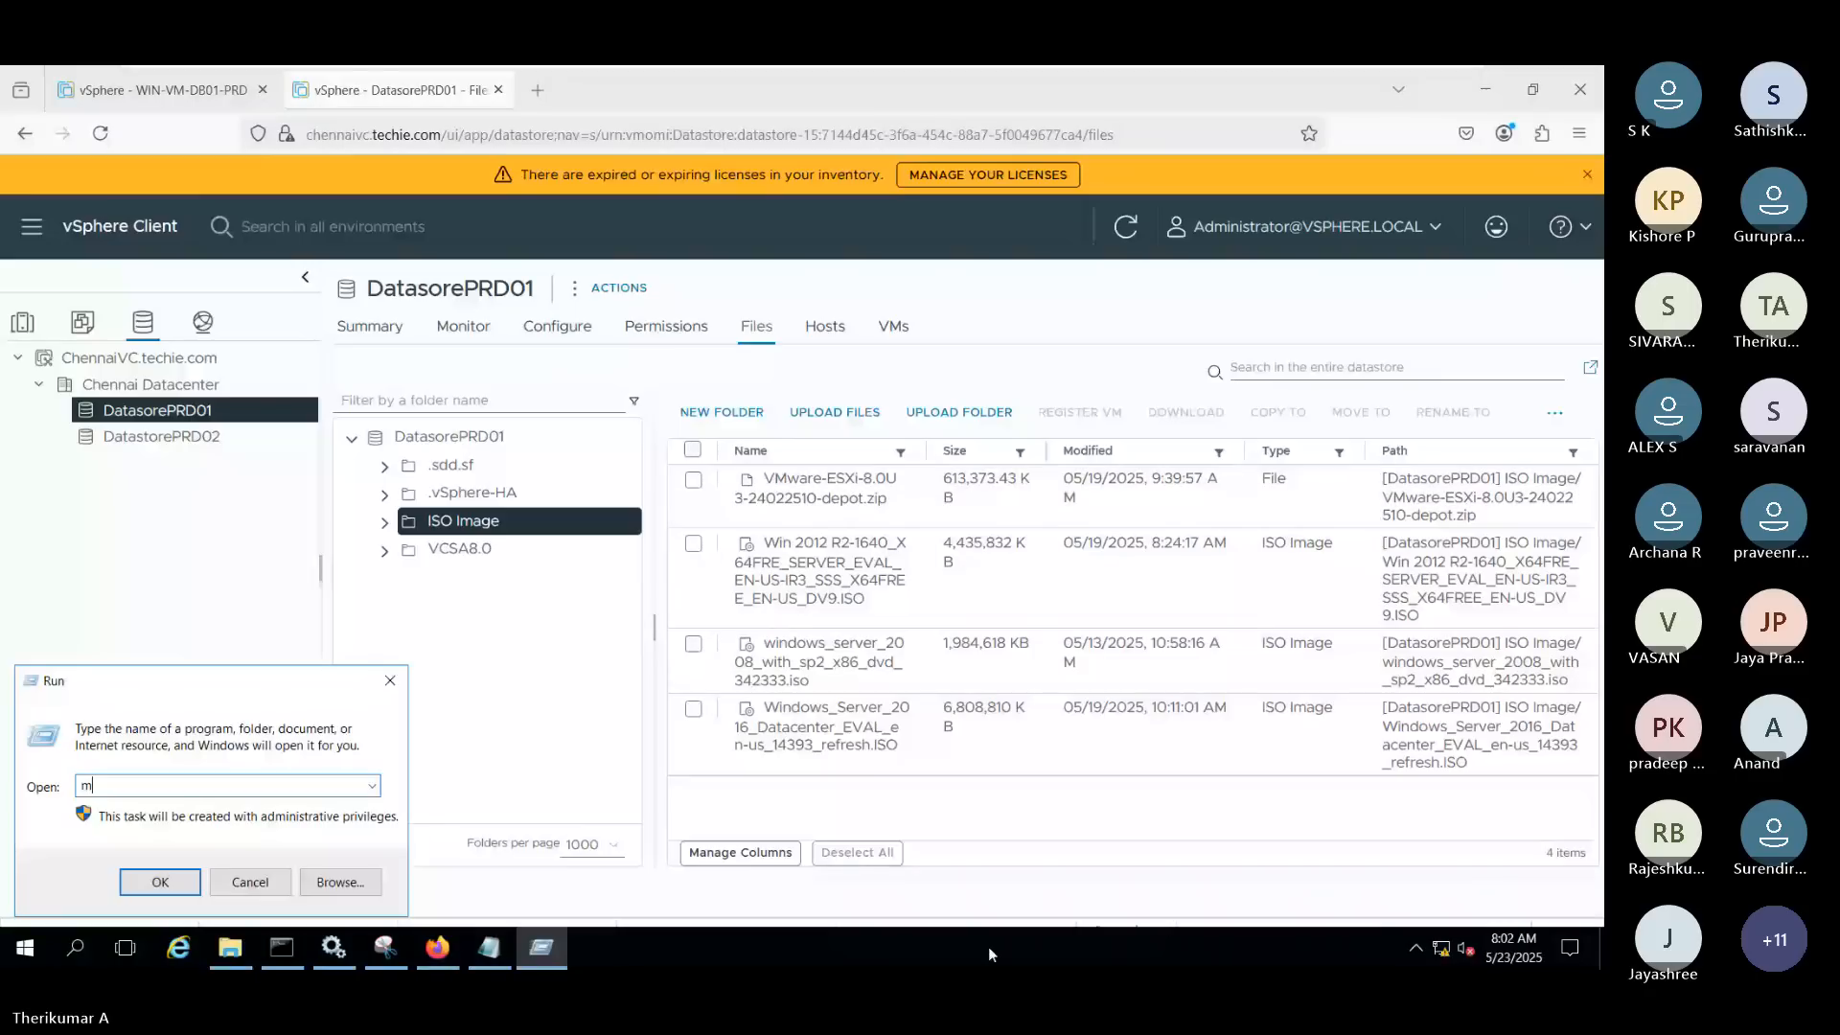
{"action": "type", "text": "m"}
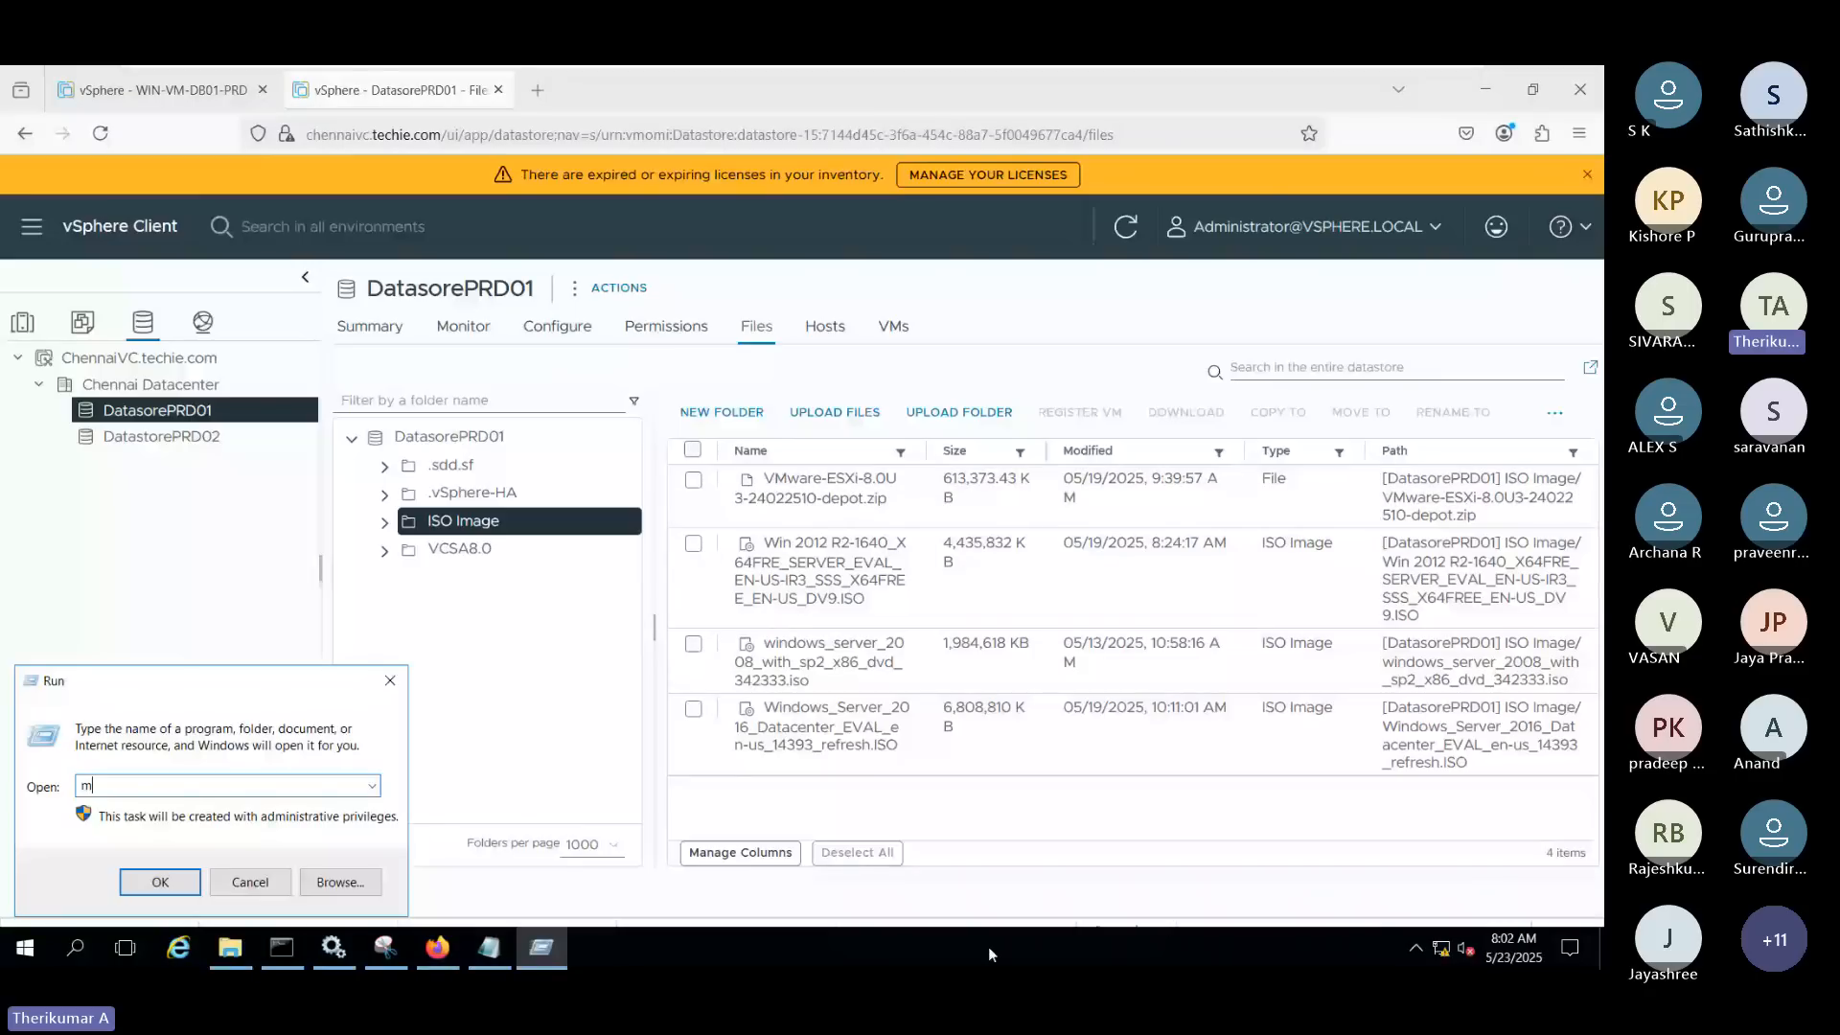
{"action": "type", "text": "spaint"}
{"action": "key", "text": "Return"}
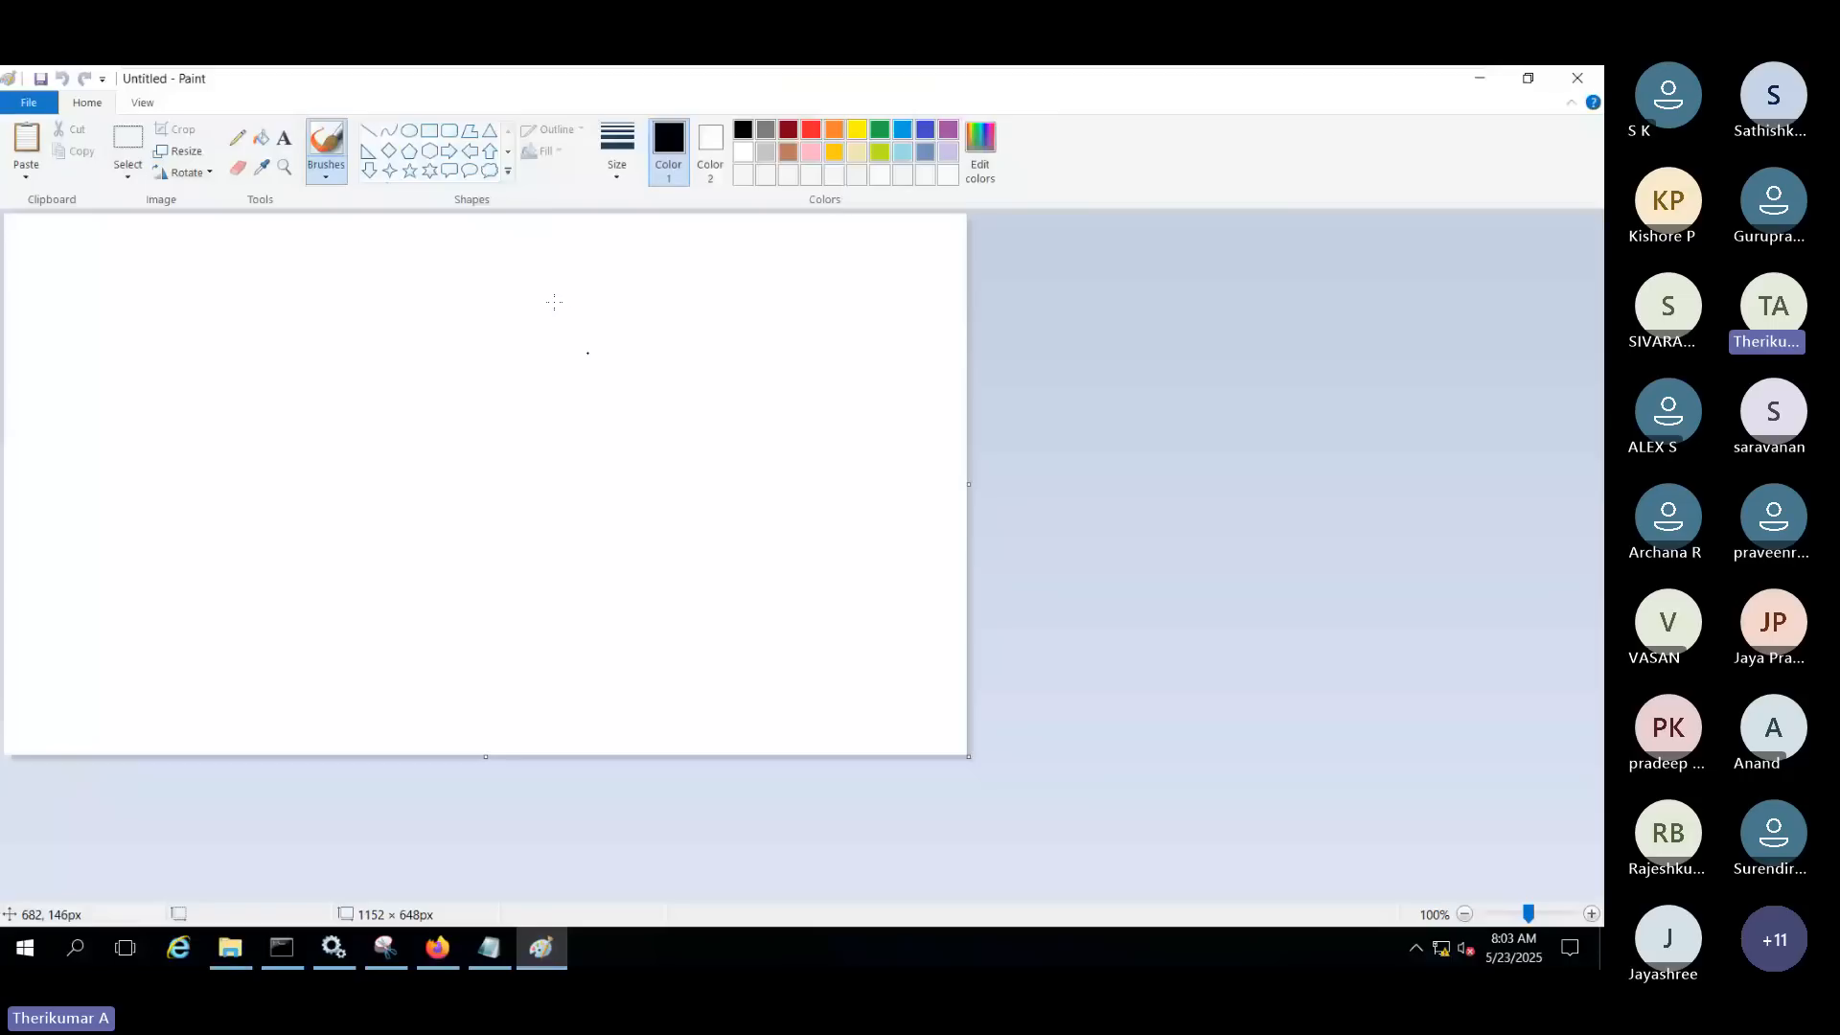
Add a text box near the canvas's upper edge containing the heading "Disk Provisioning"
{"action": "left_click", "coordinate": [284, 137]}
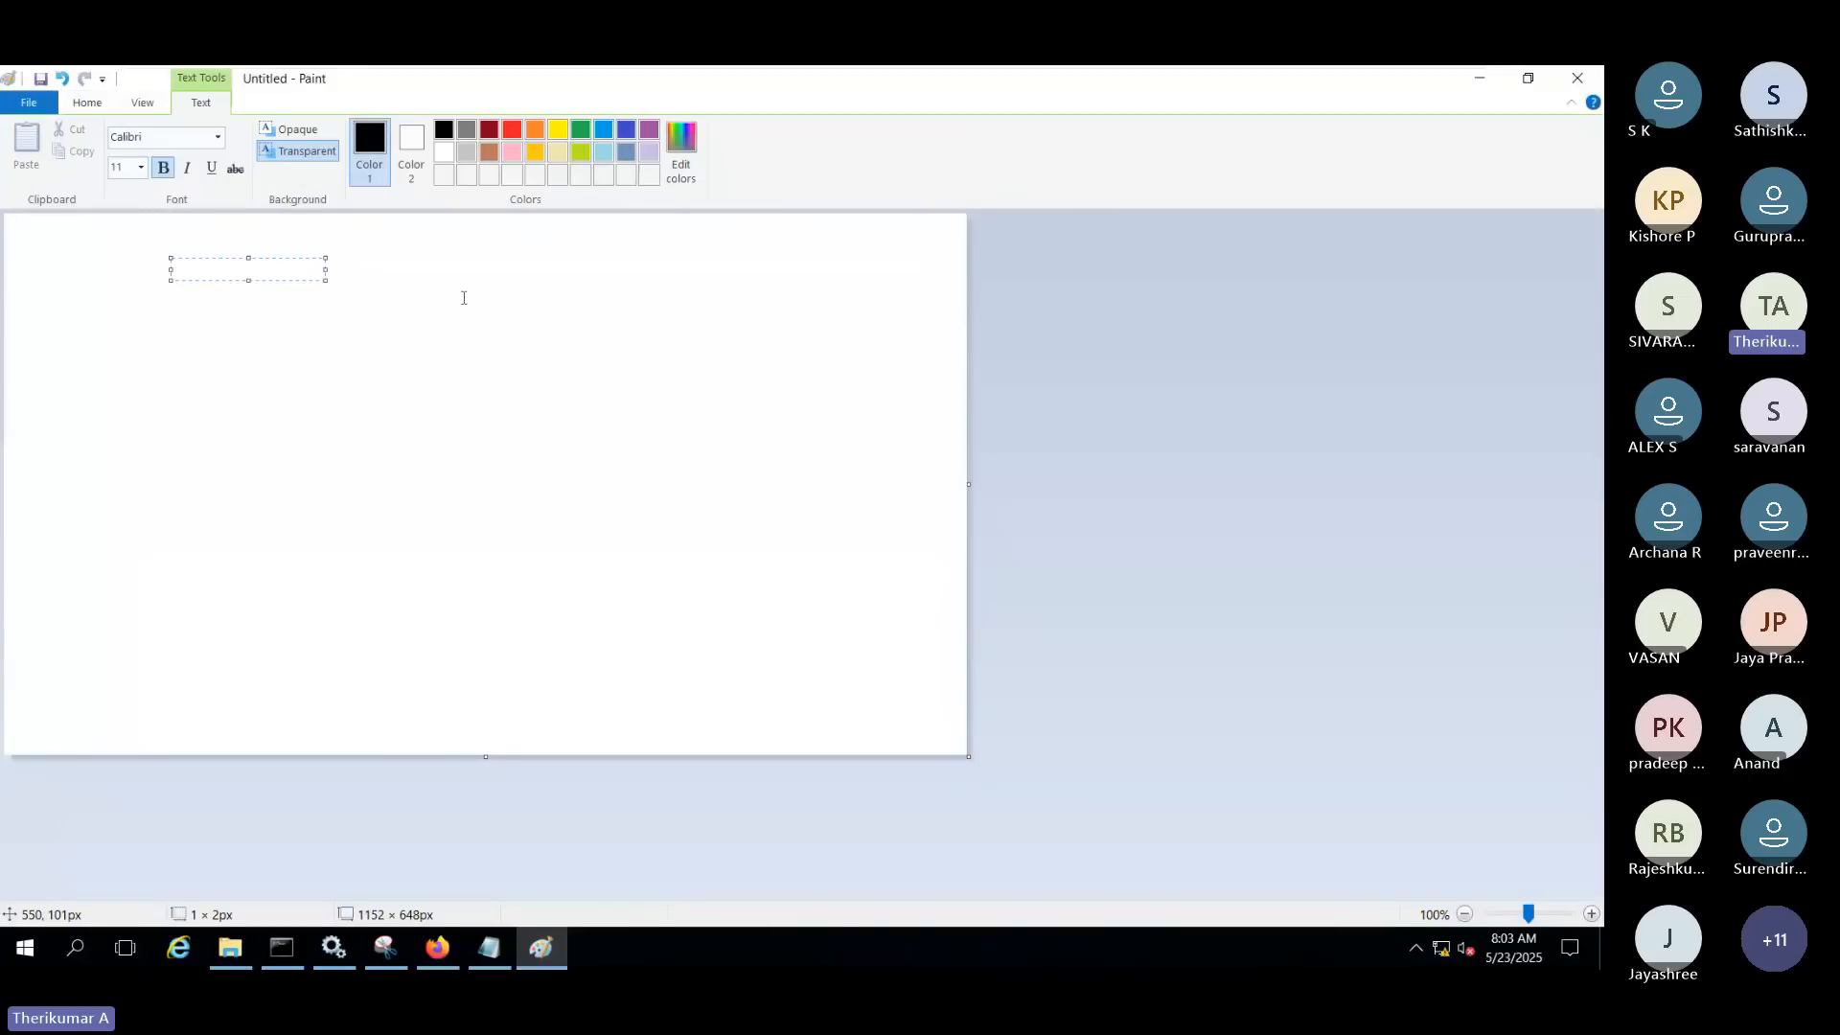
{"action": "type", "text": "Disk Provisiong"}
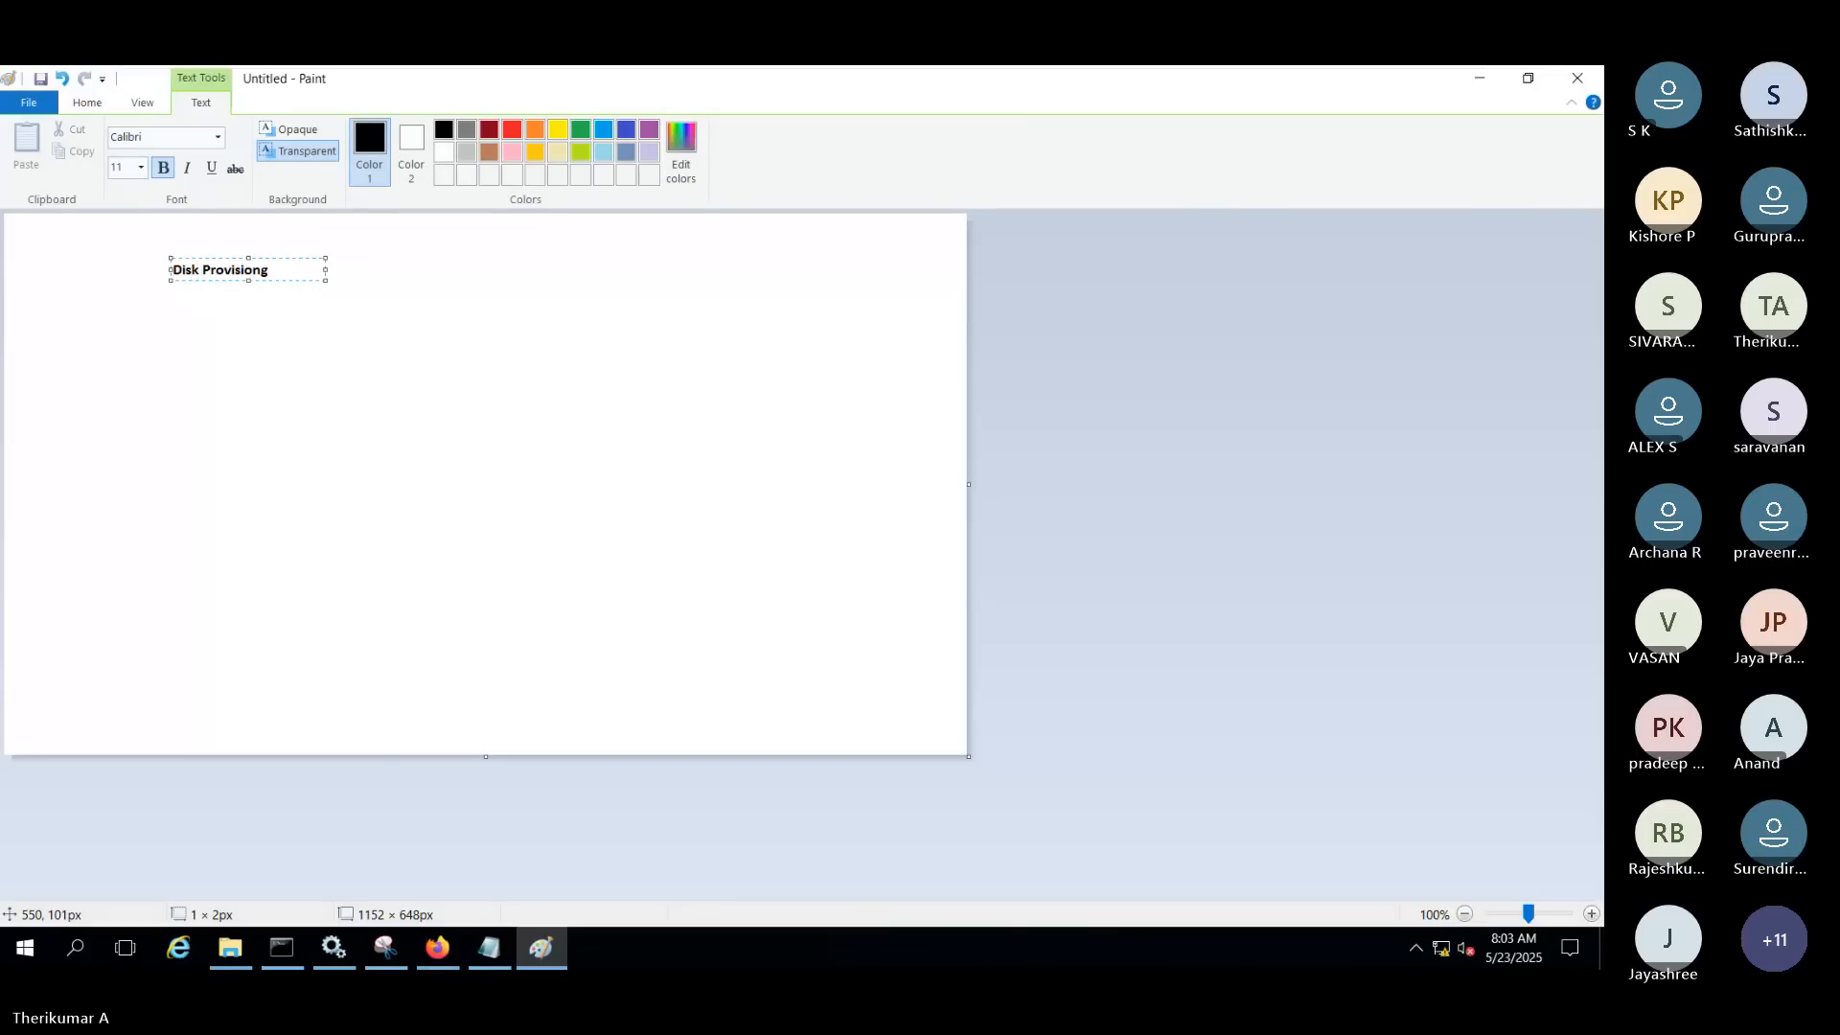
{"action": "key", "text": "BackSpace"}
{"action": "key", "text": "BackSpace"}
{"action": "key", "text": "BackSpace"}
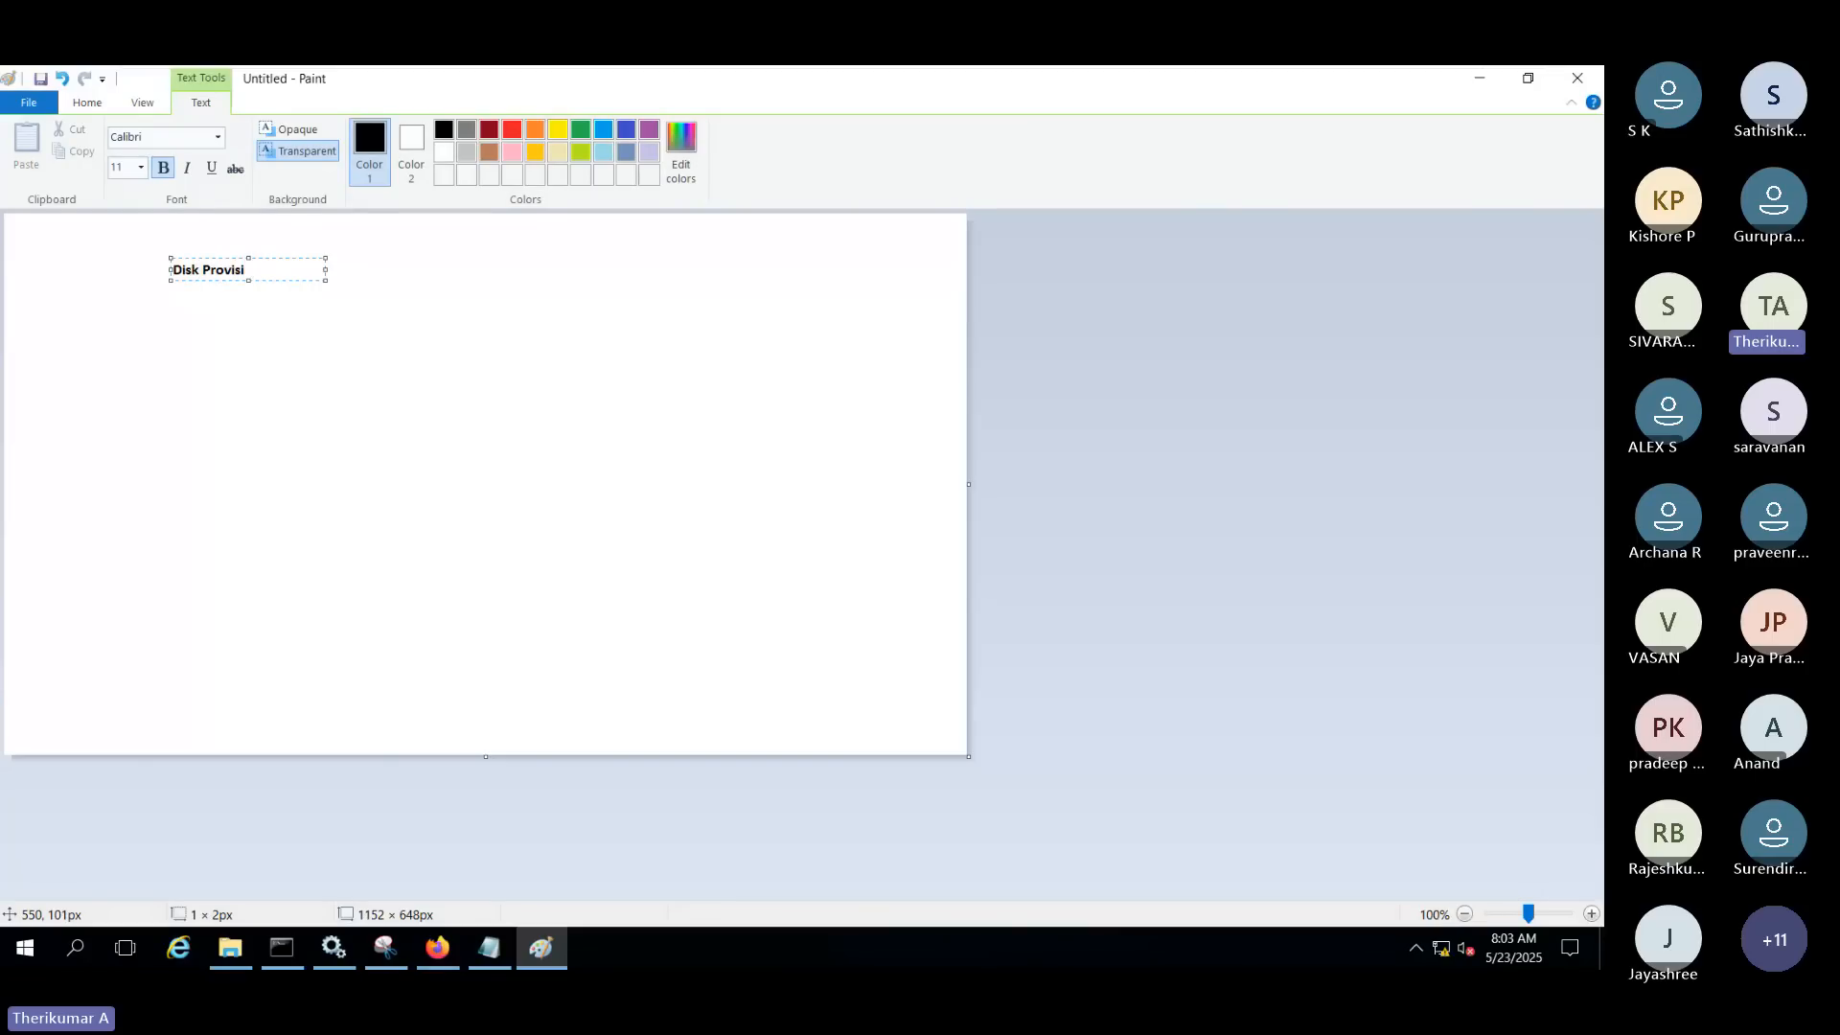
{"action": "type", "text": "oning"}
Set the heading's font size to 24 and enlarge its text box to about 617 × 275 px
{"action": "triple_click", "coordinate": [217, 277]}
{"action": "left_click", "coordinate": [135, 167]}
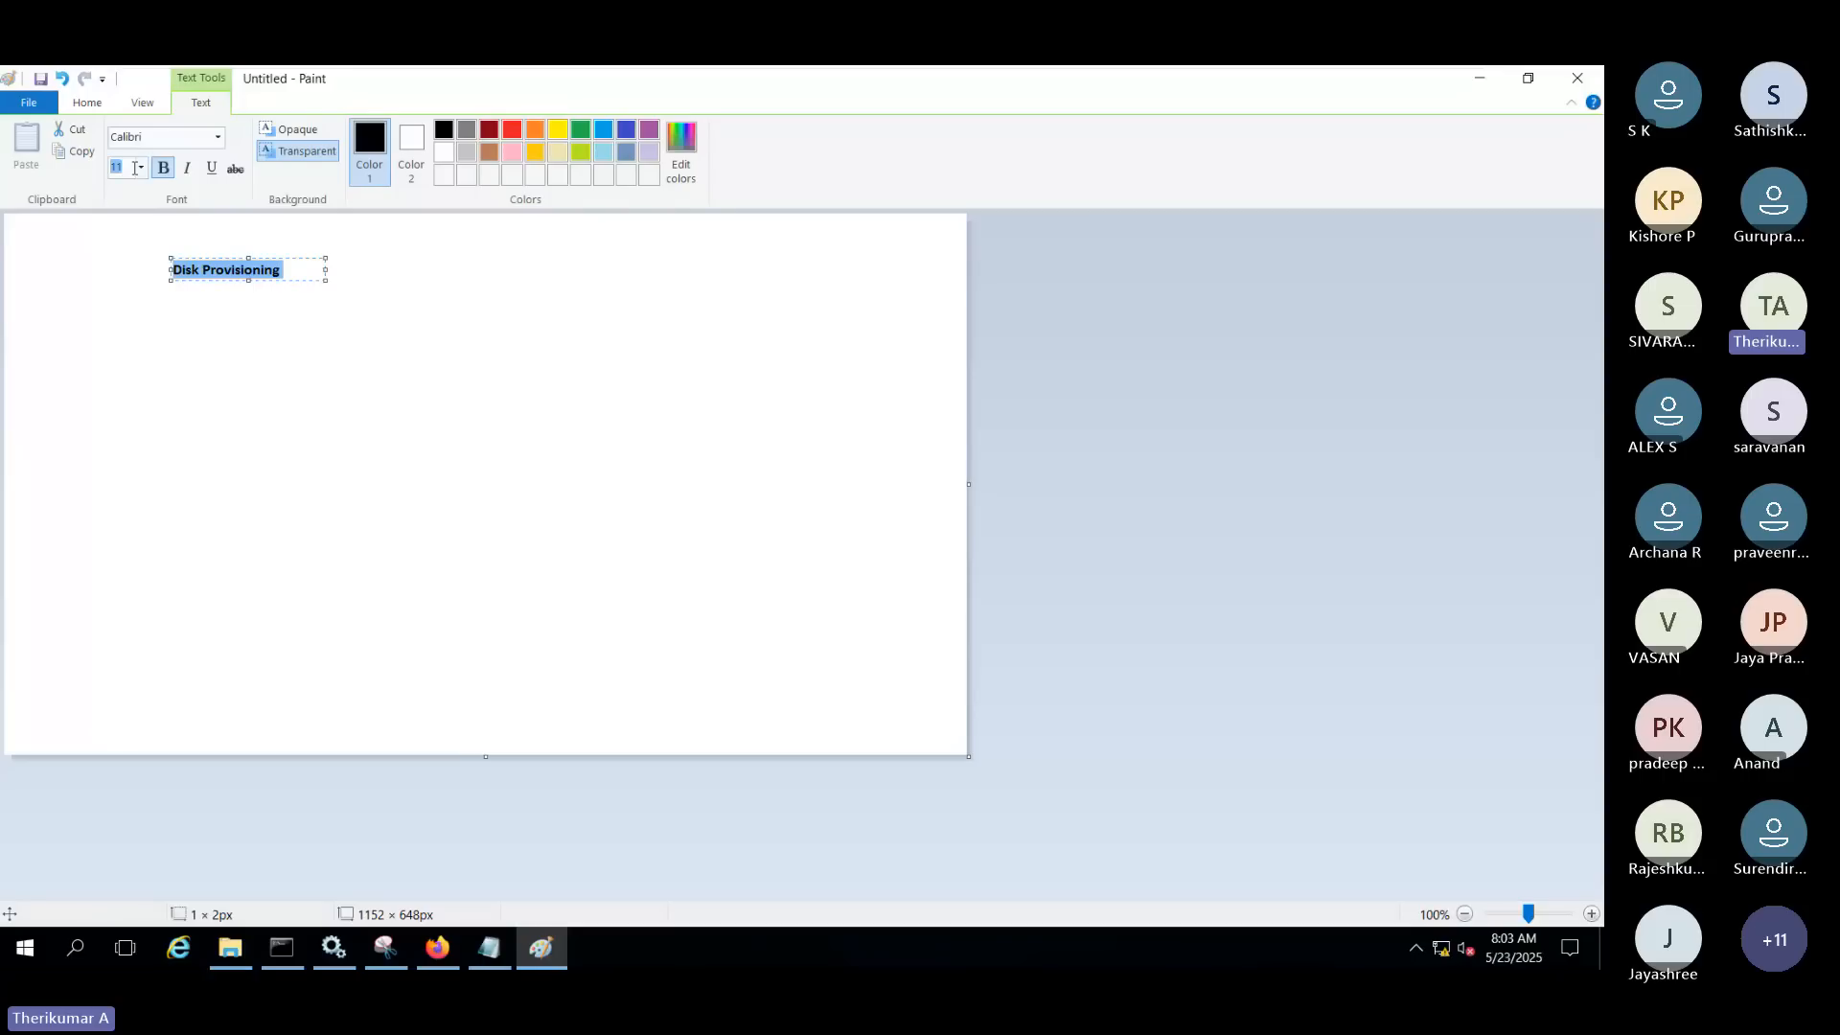
{"action": "left_click", "coordinate": [141, 168]}
{"action": "left_click", "coordinate": [118, 366]}
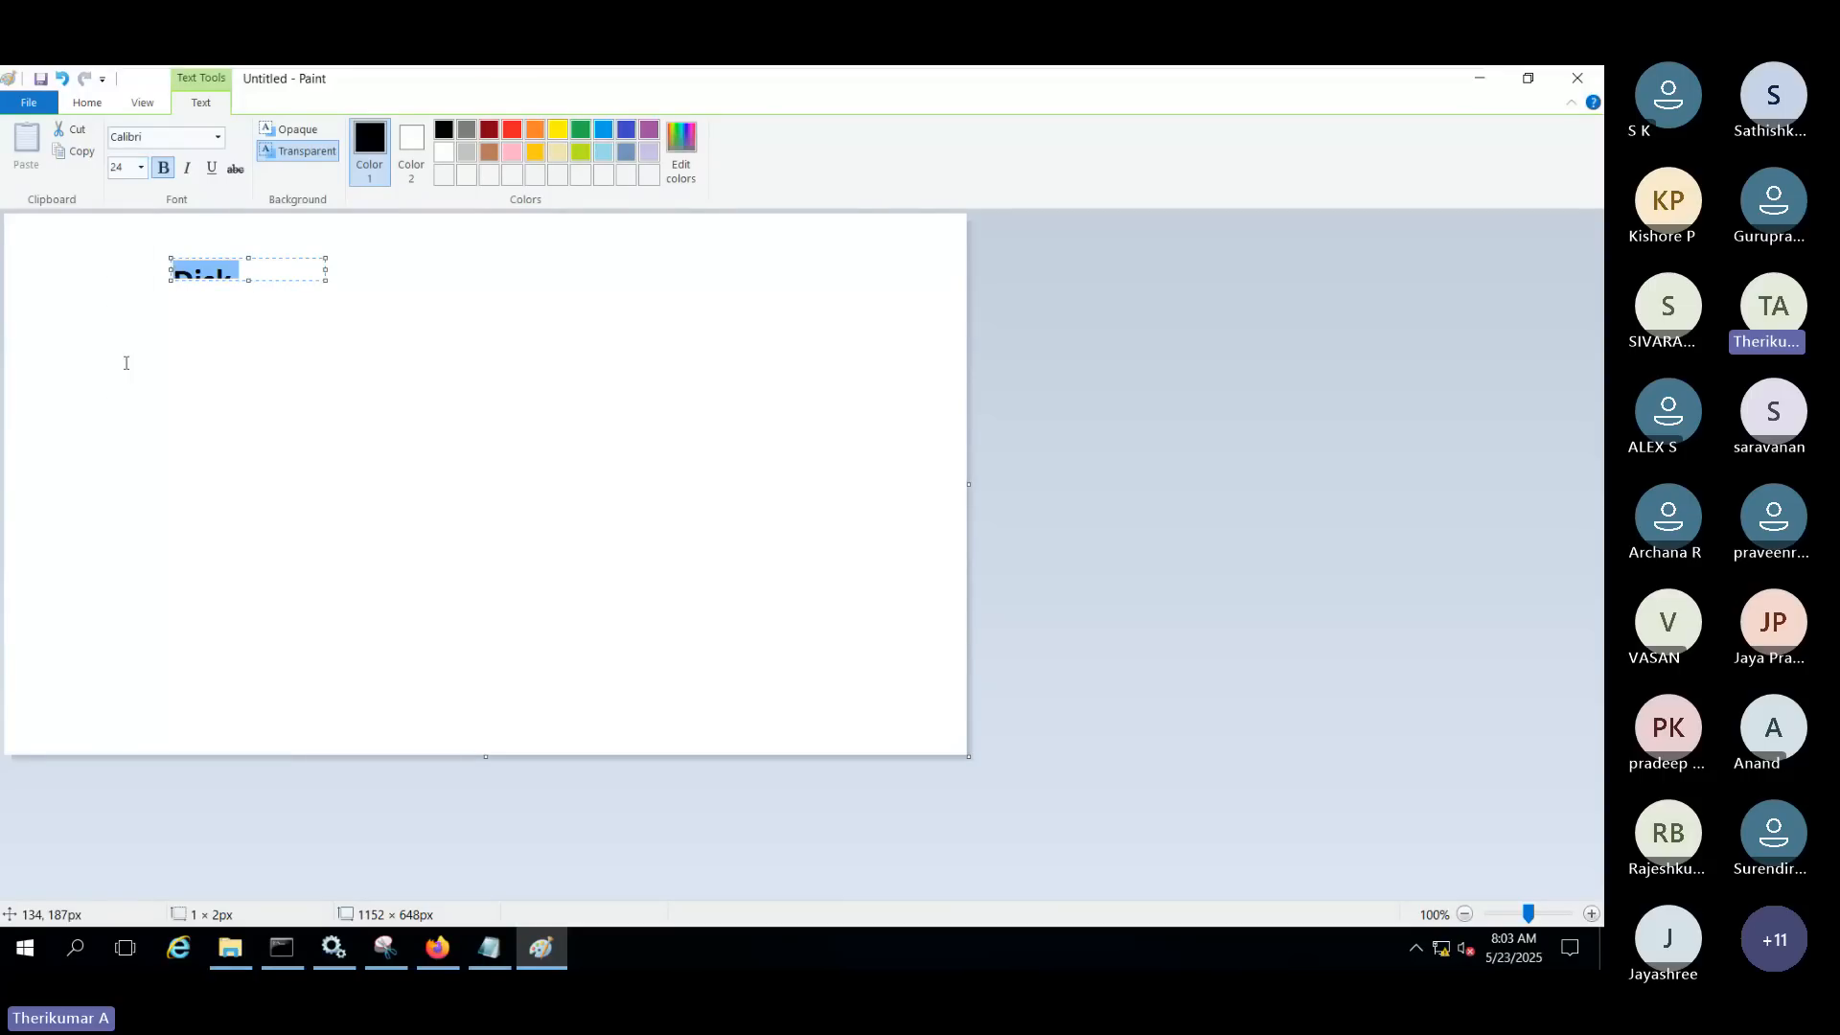
{"action": "left_click_drag", "start_coordinate": [326, 276], "coordinate": [683, 482]}
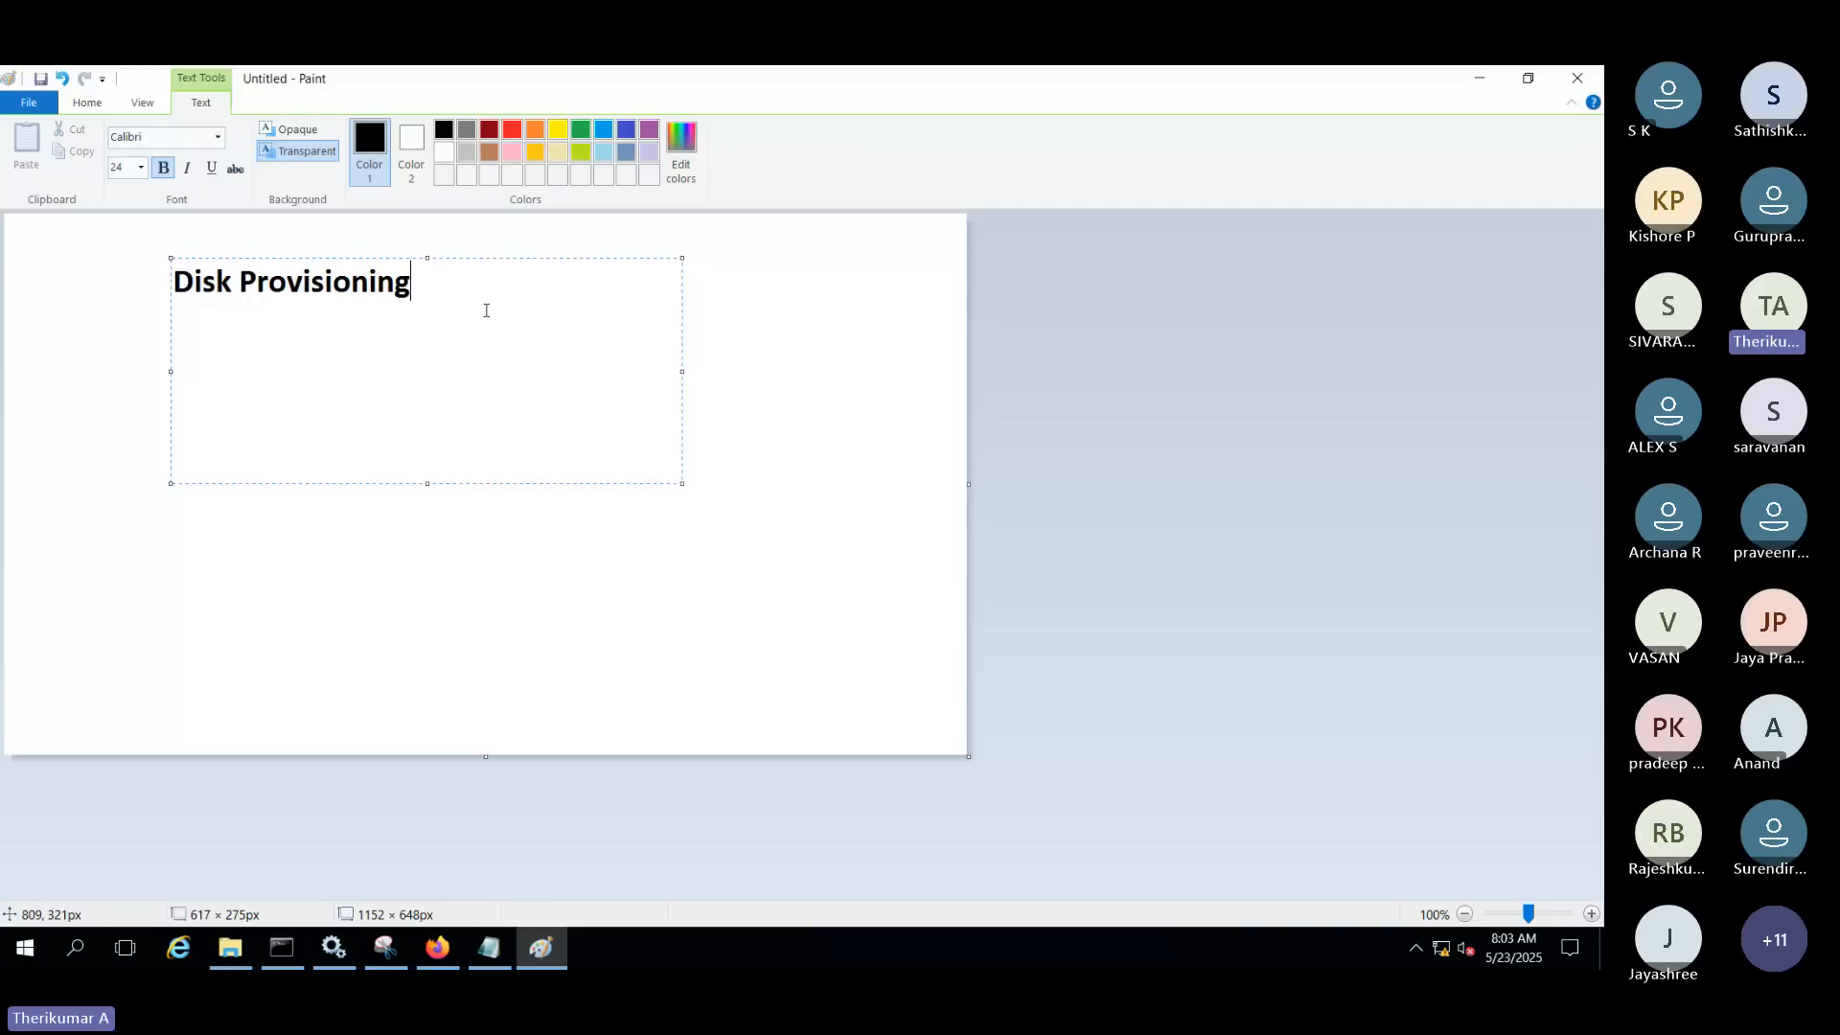
Recolor the "Disk Provisioning" heading dark red
{"action": "left_click_drag", "start_coordinate": [486, 309], "coordinate": [144, 248]}
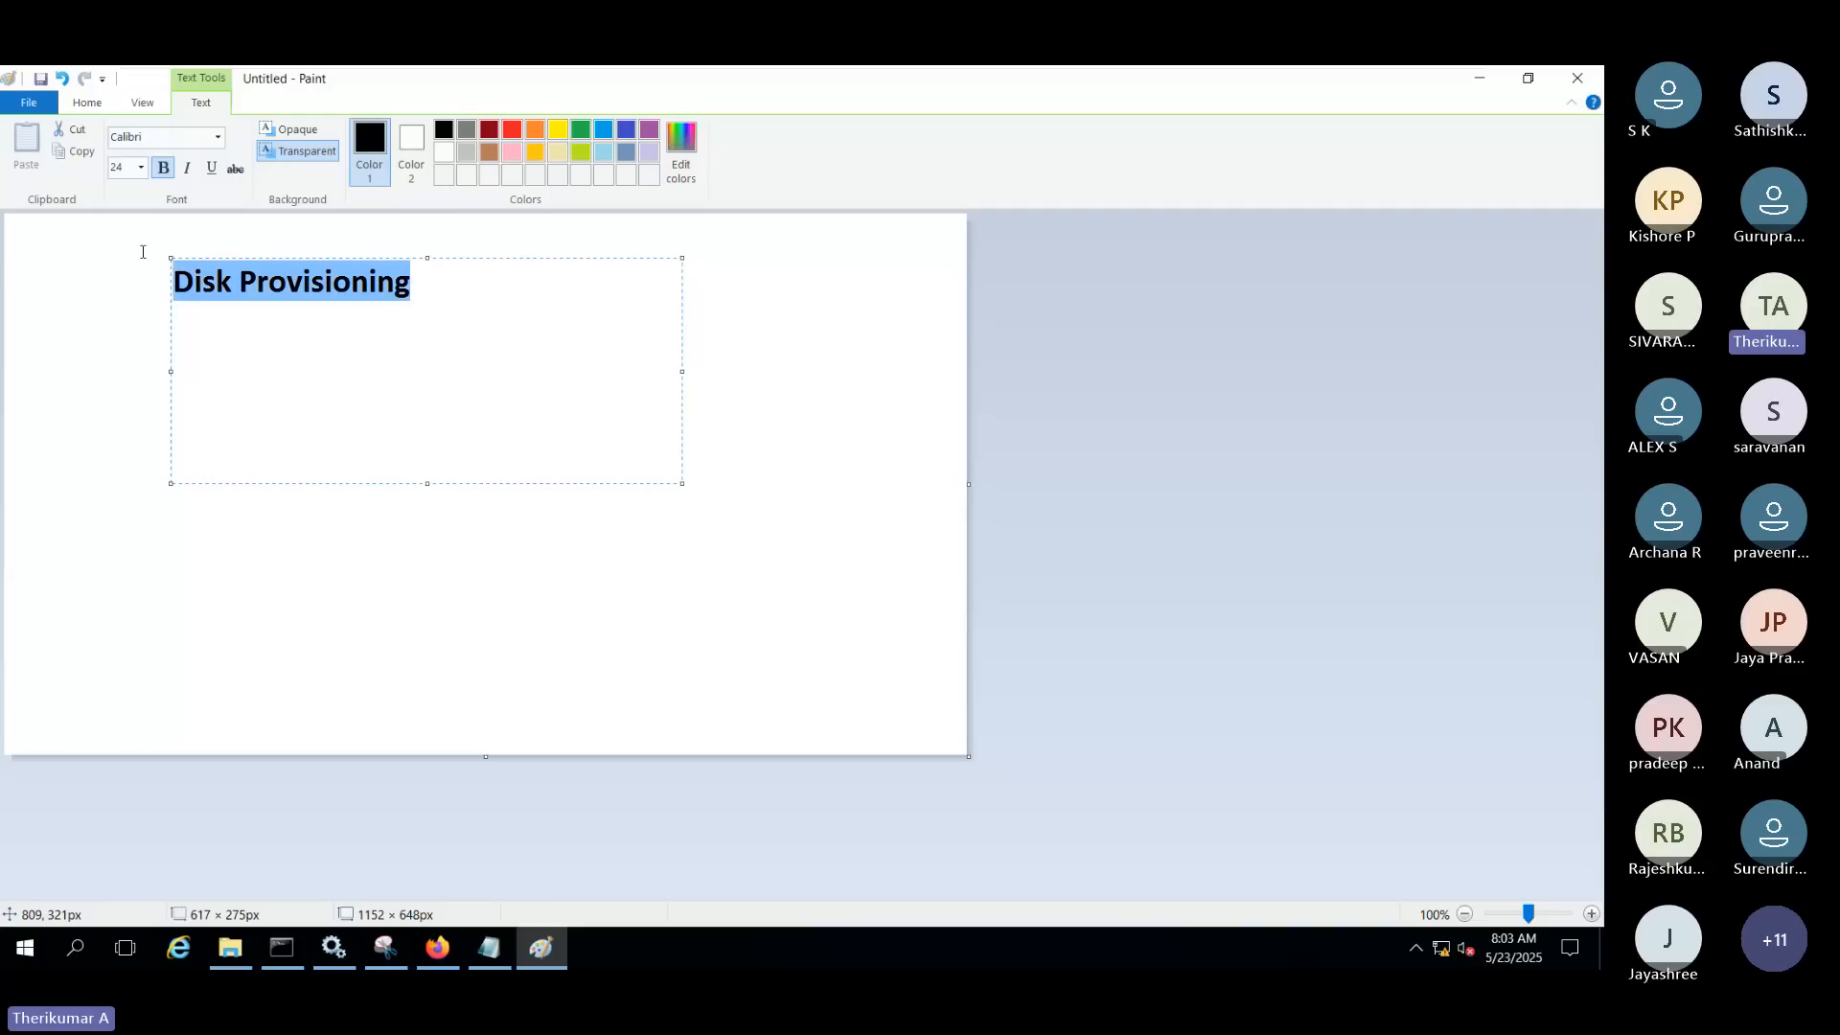
{"action": "left_click", "coordinate": [490, 129]}
{"action": "left_click", "coordinate": [442, 289]}
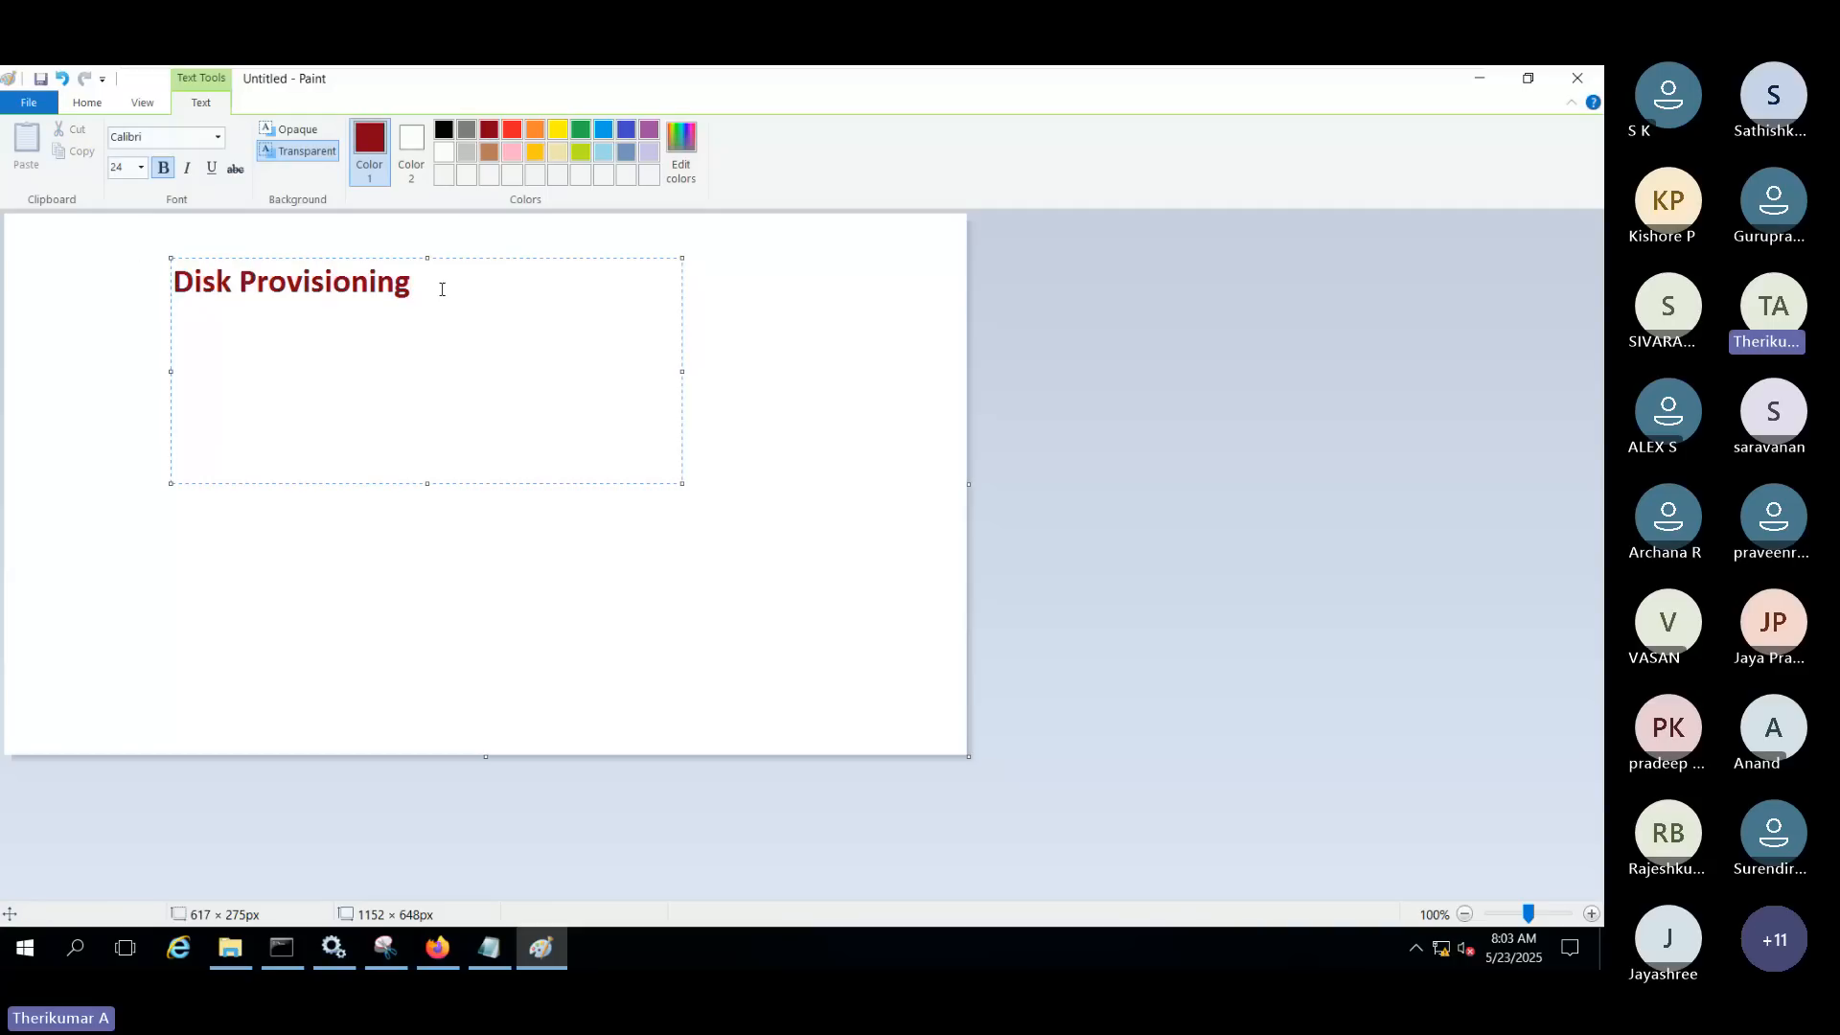
Add the indented list items "1. Thin Disk" and "2. Thick Disk" below the "Disk Provisioning" heading
{"action": "key", "text": "Return"}
{"action": "type", "text": "1. Thin Disk"}
{"action": "key", "text": "Return"}
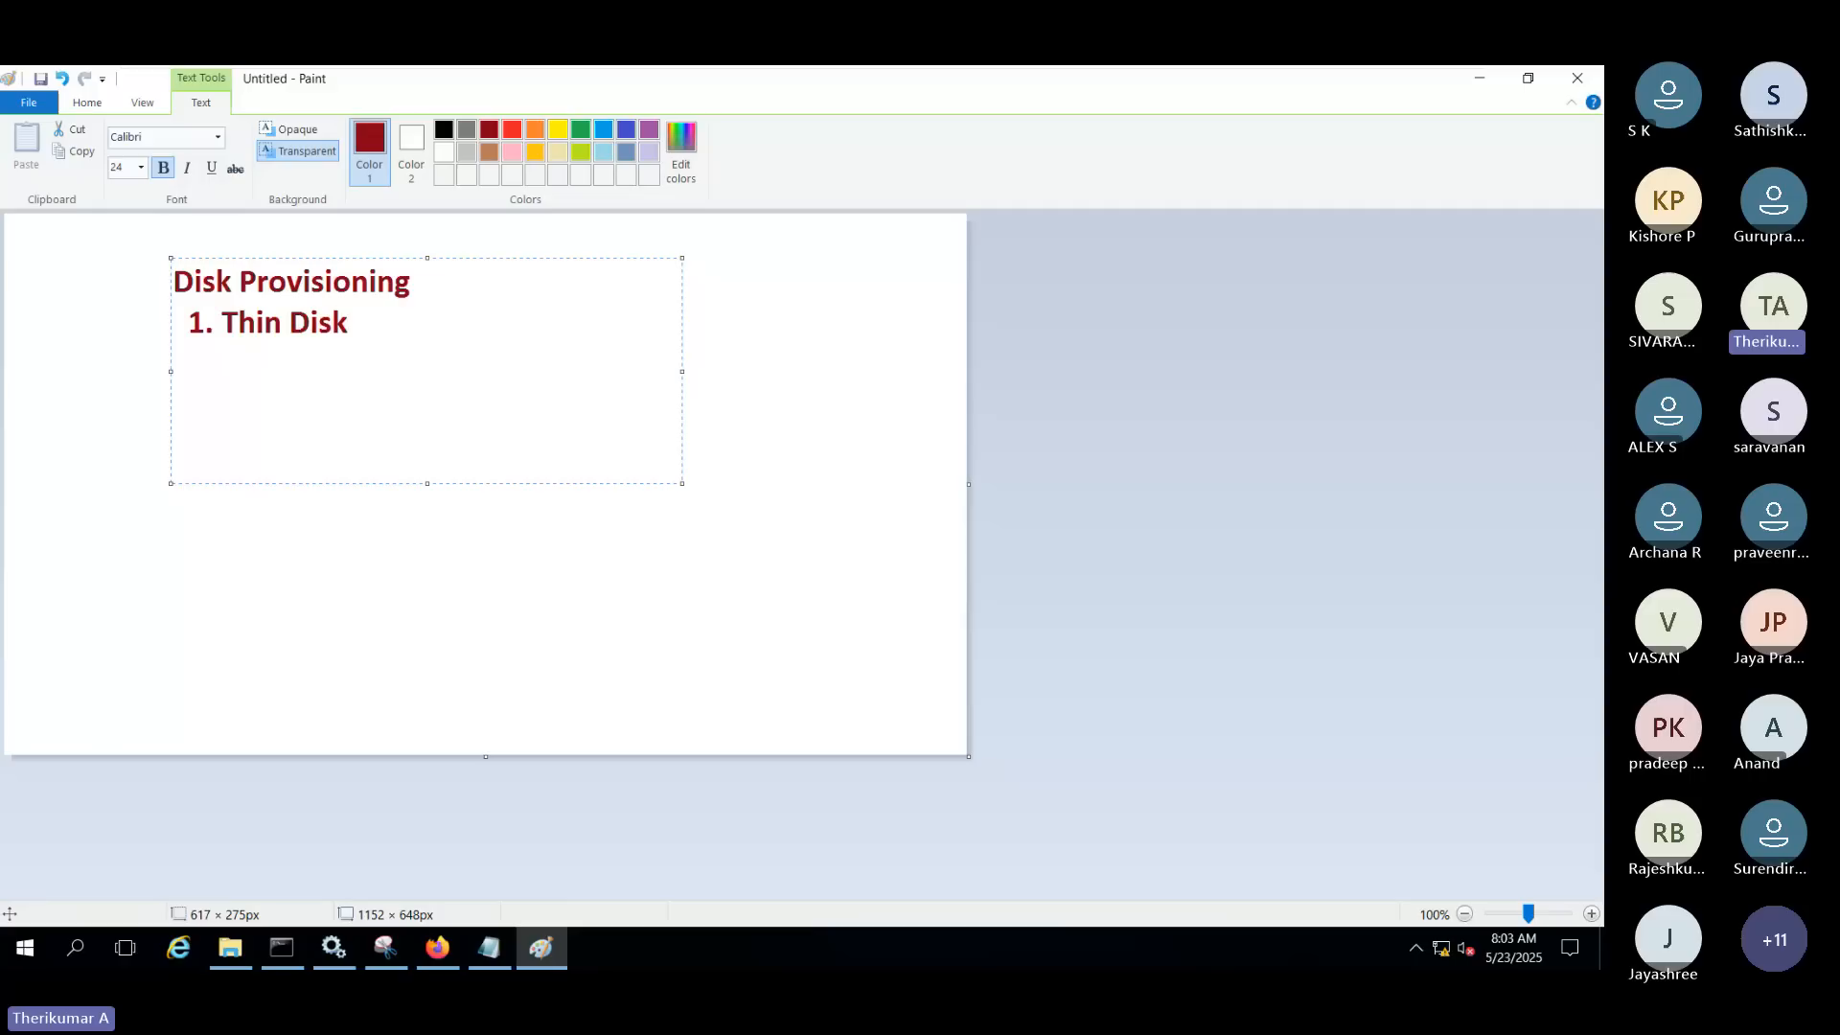
{"action": "type", "text": "2"}
{"action": "key", "text": "BackSpace"}
{"action": "type", "text": "2. Thick Disk"}
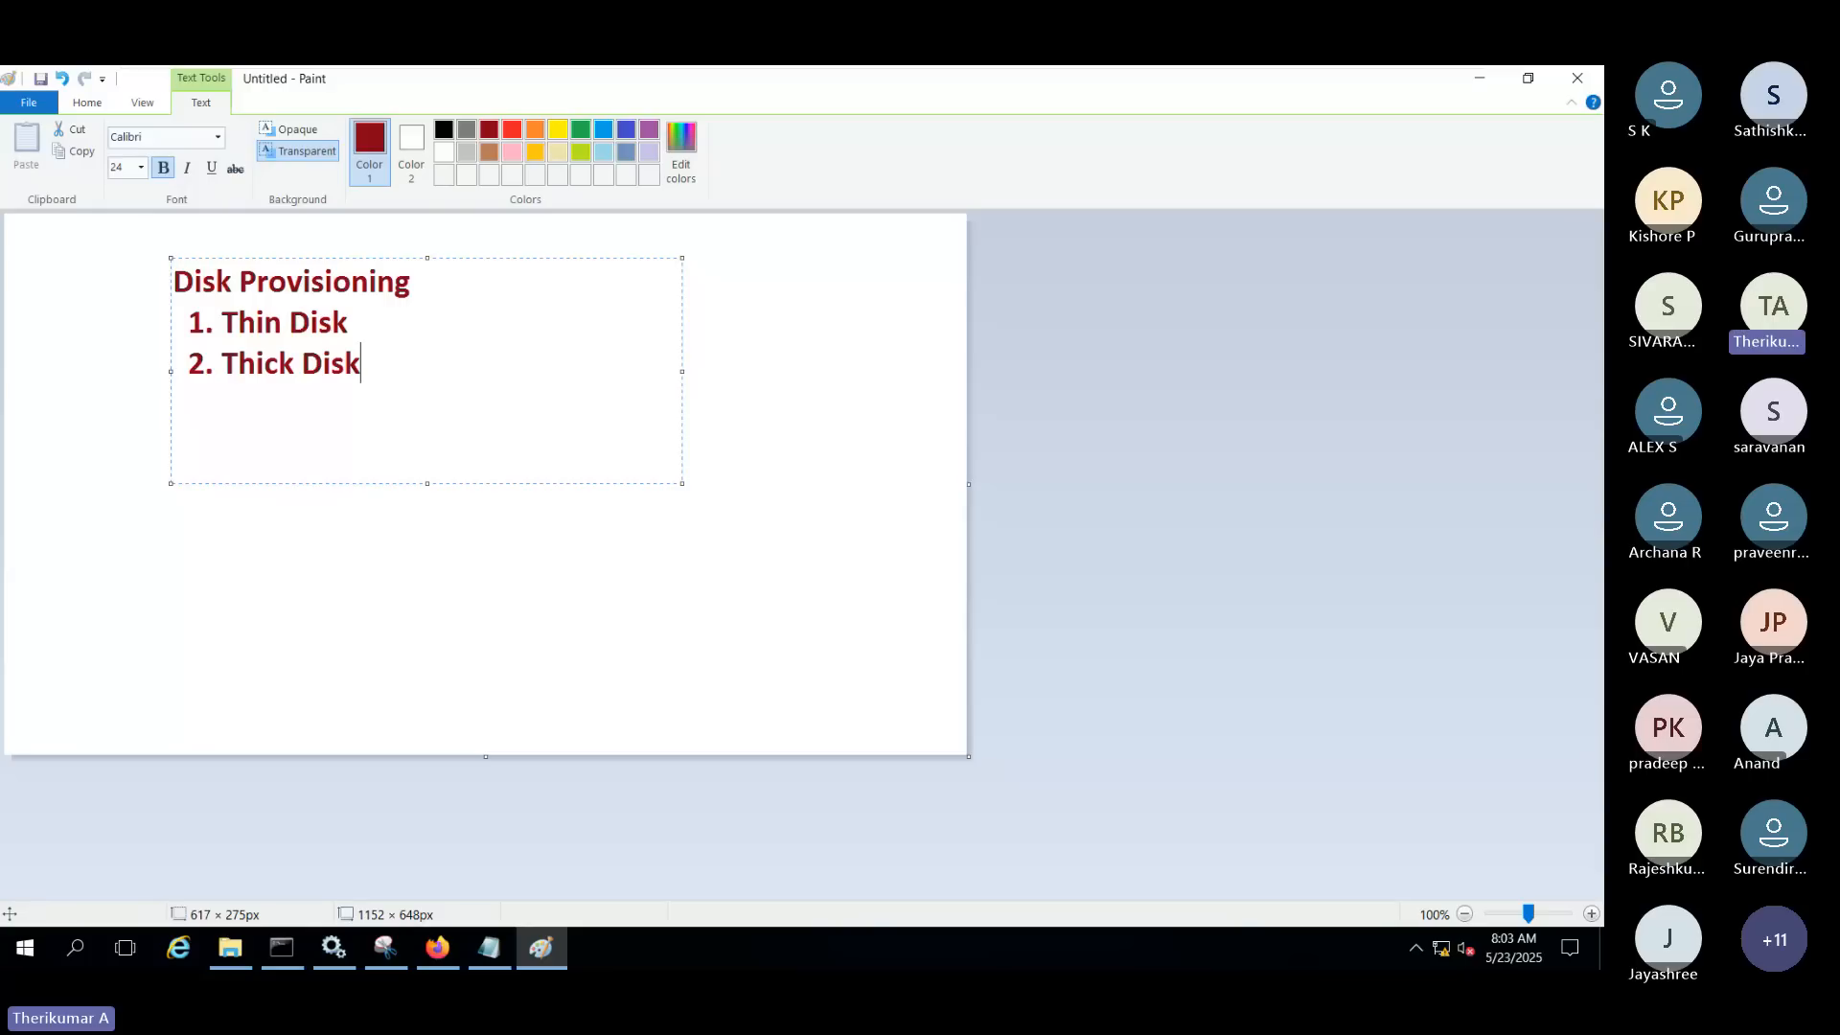
{"action": "left_click_drag", "start_coordinate": [364, 364], "coordinate": [189, 319]}
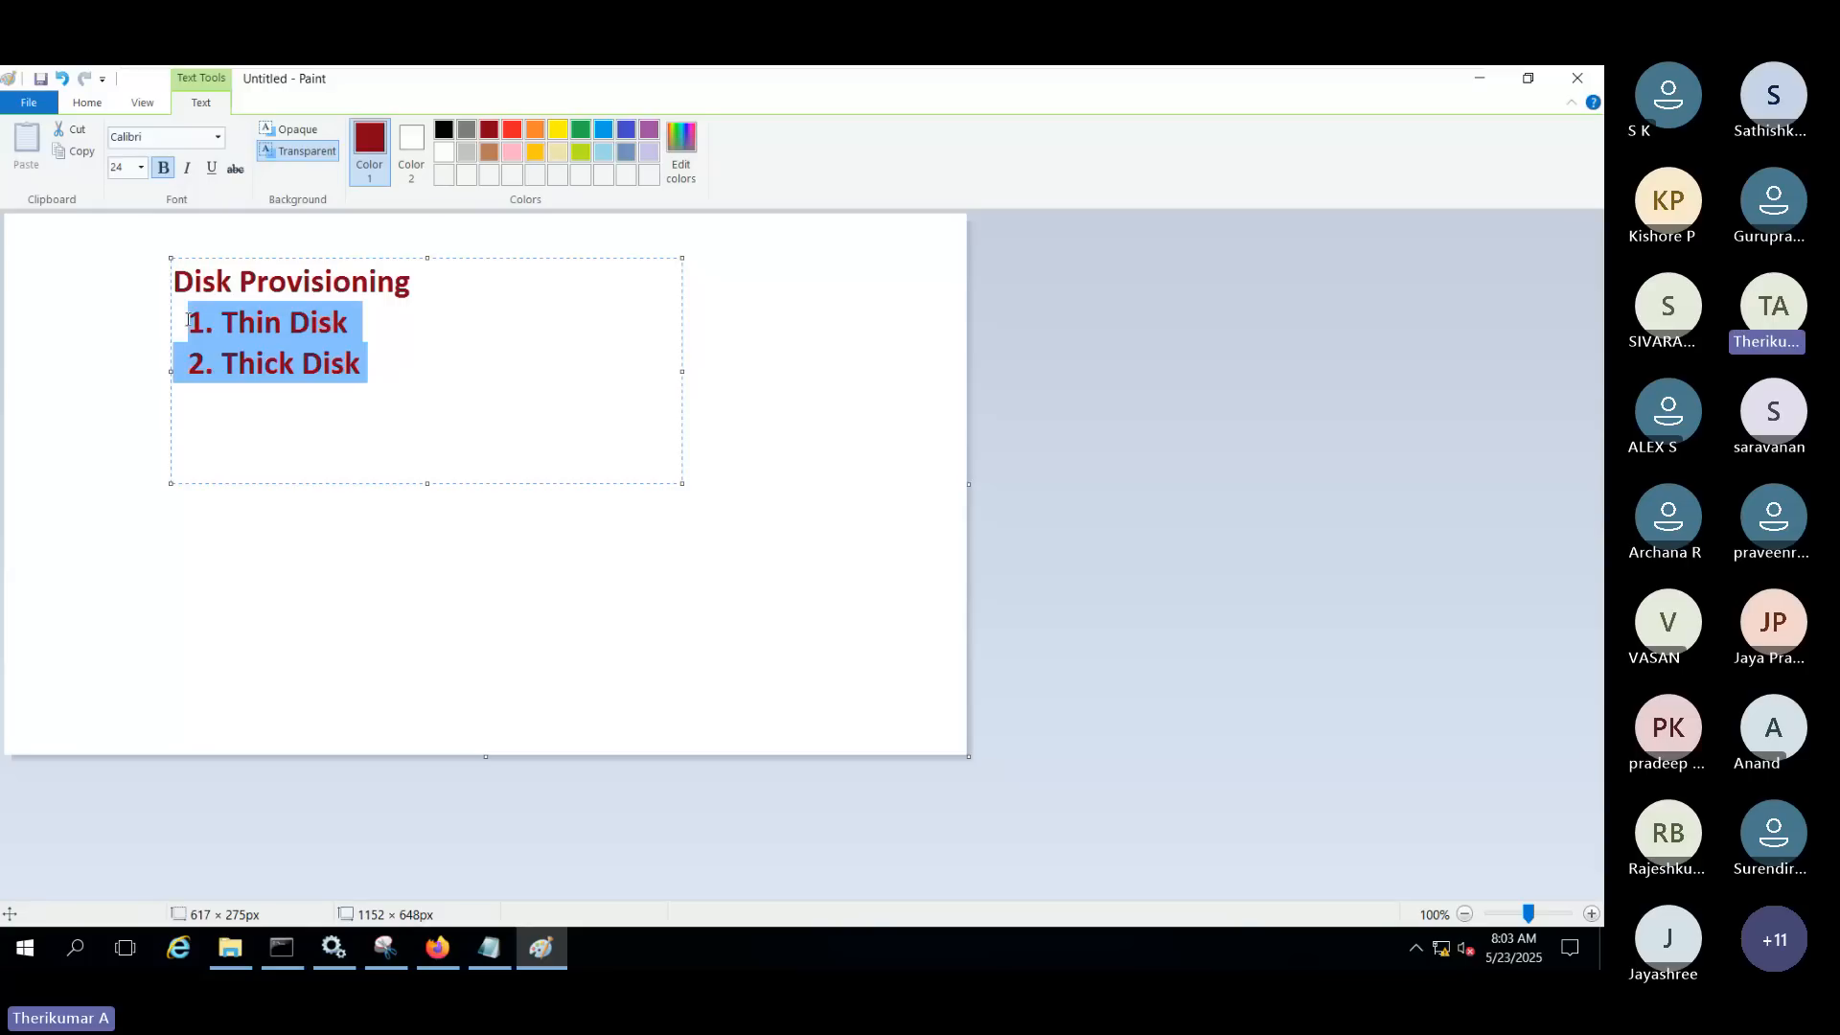
{"action": "left_click", "coordinate": [375, 379]}
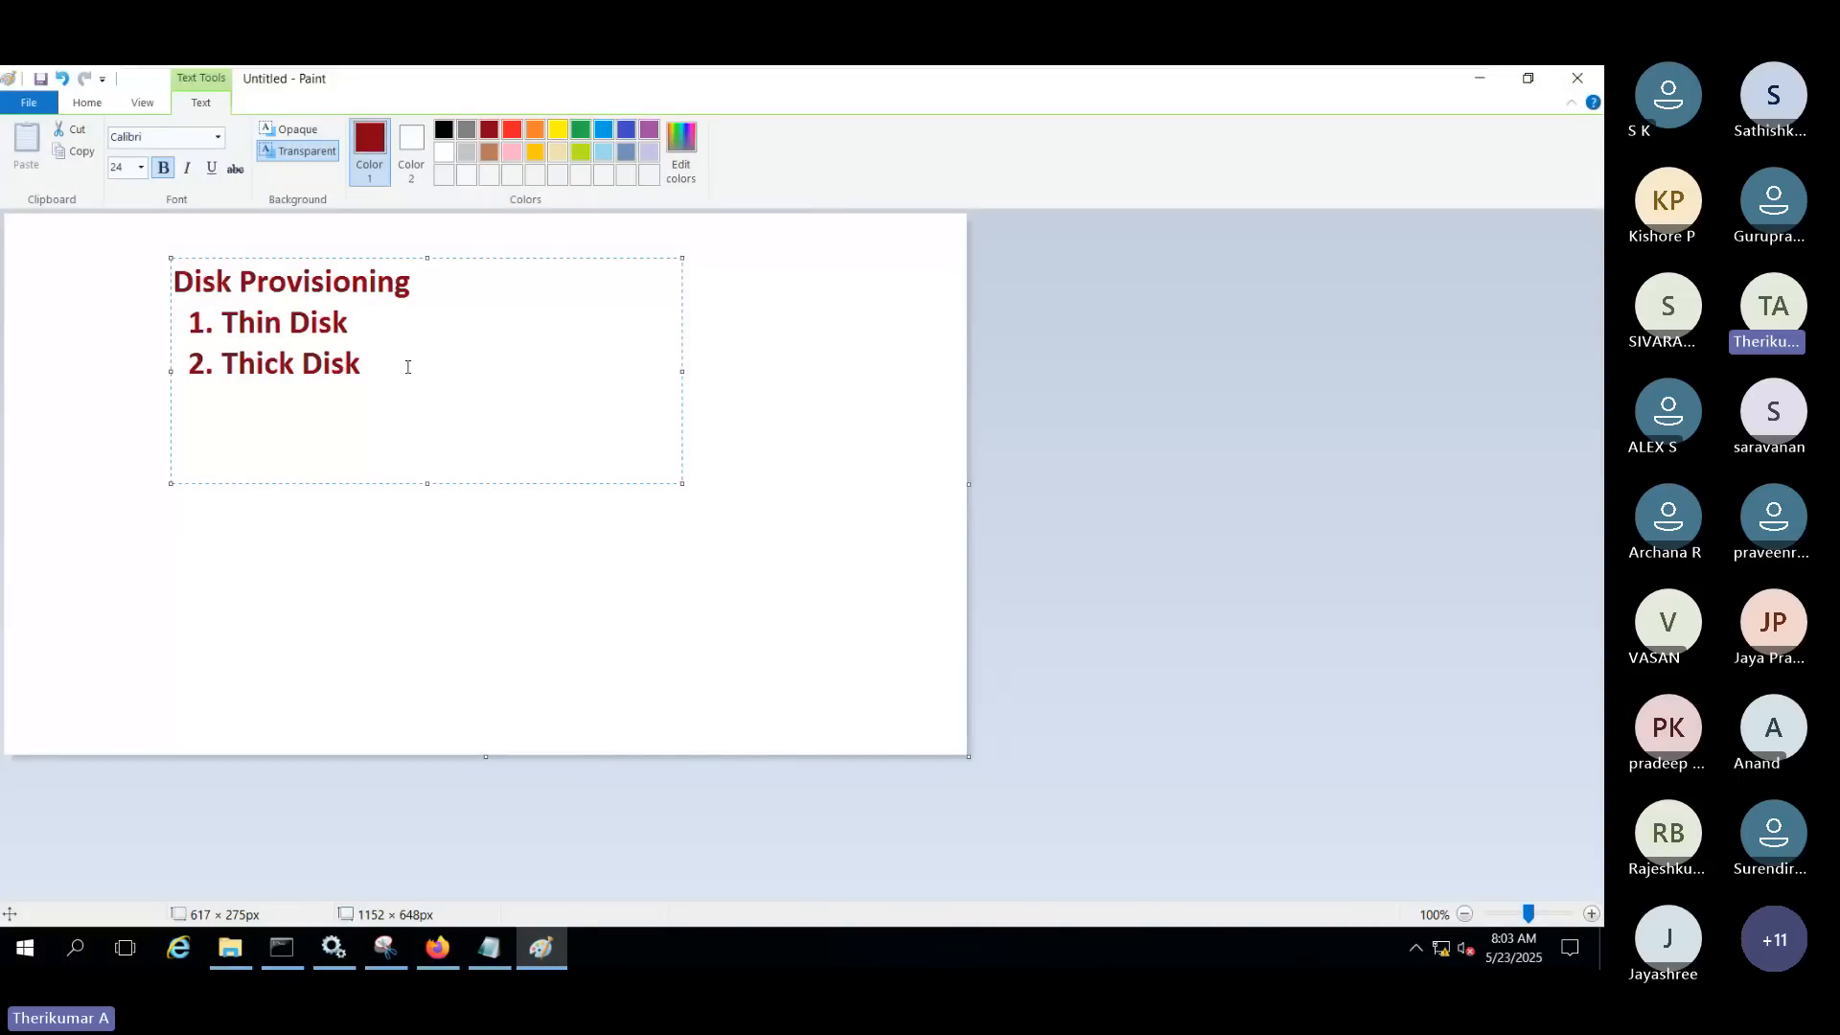
Switch to the vSphere Client and check Hard disk 1's provisioning type in the settings of WIN-VM-DB01-PRD, leaving them unchanged
{"action": "left_click", "coordinate": [455, 959]}
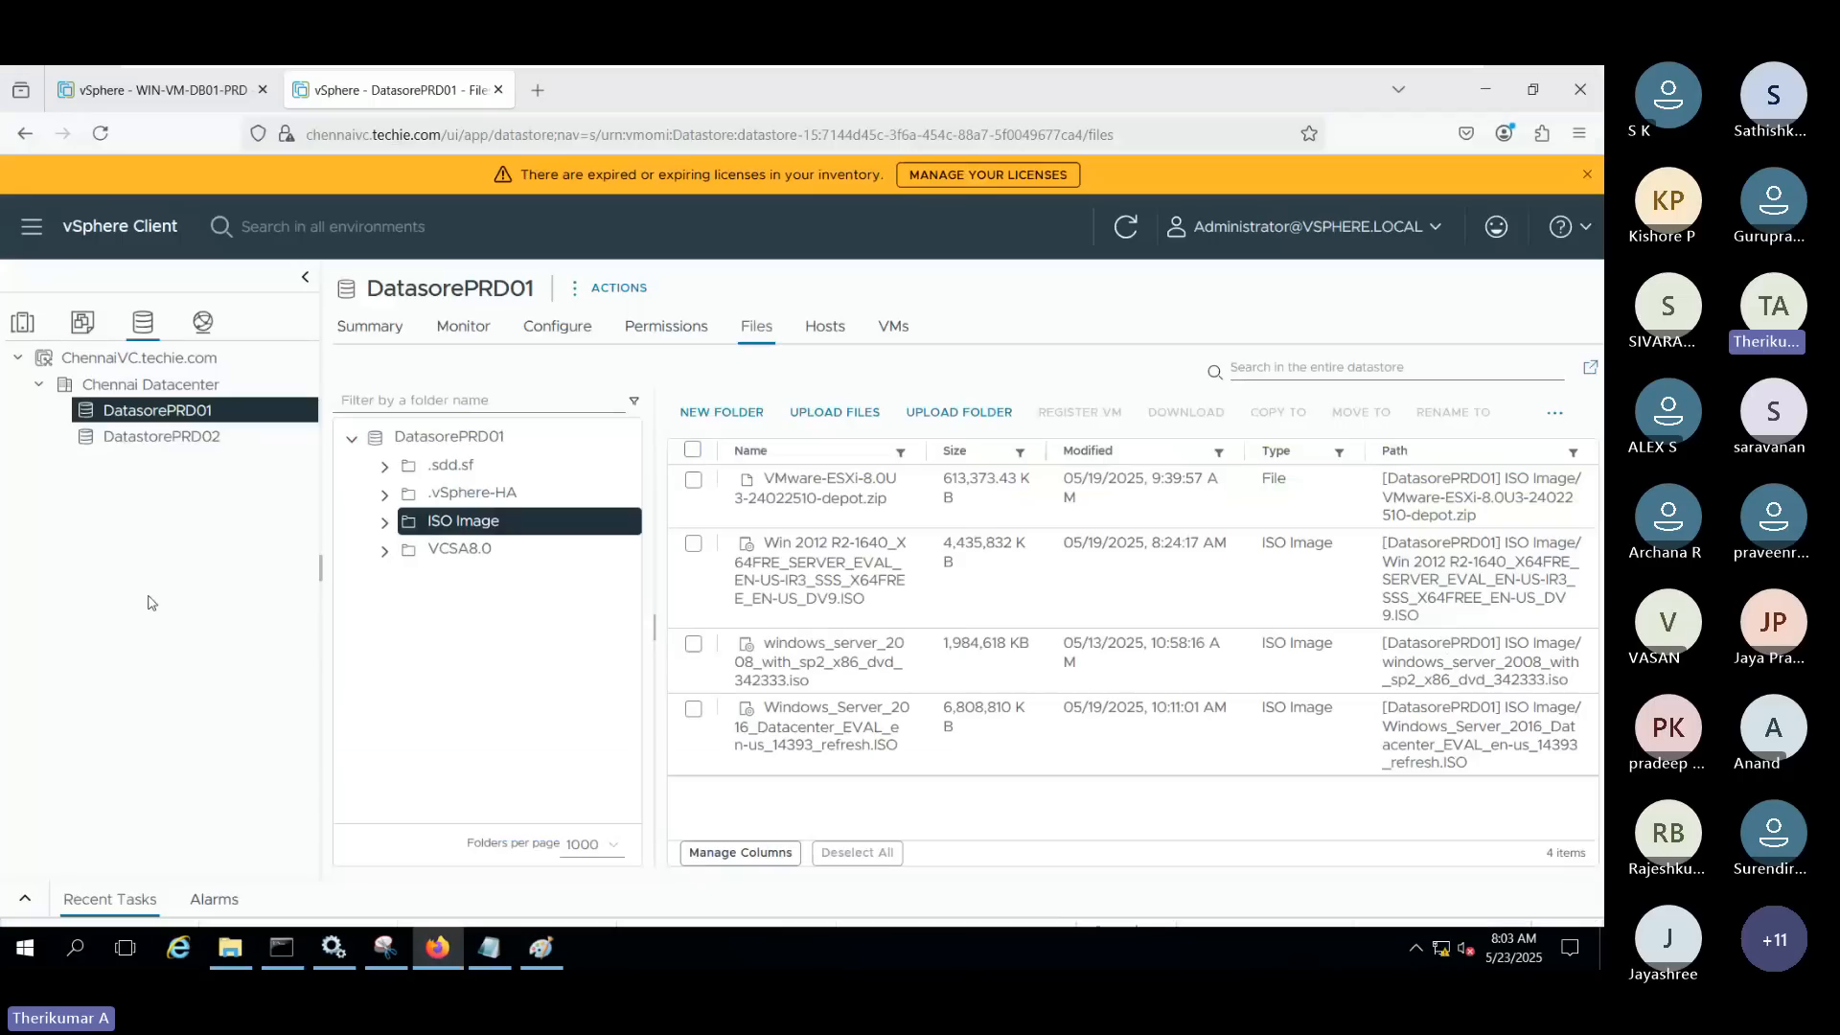
{"action": "left_click", "coordinate": [32, 335]}
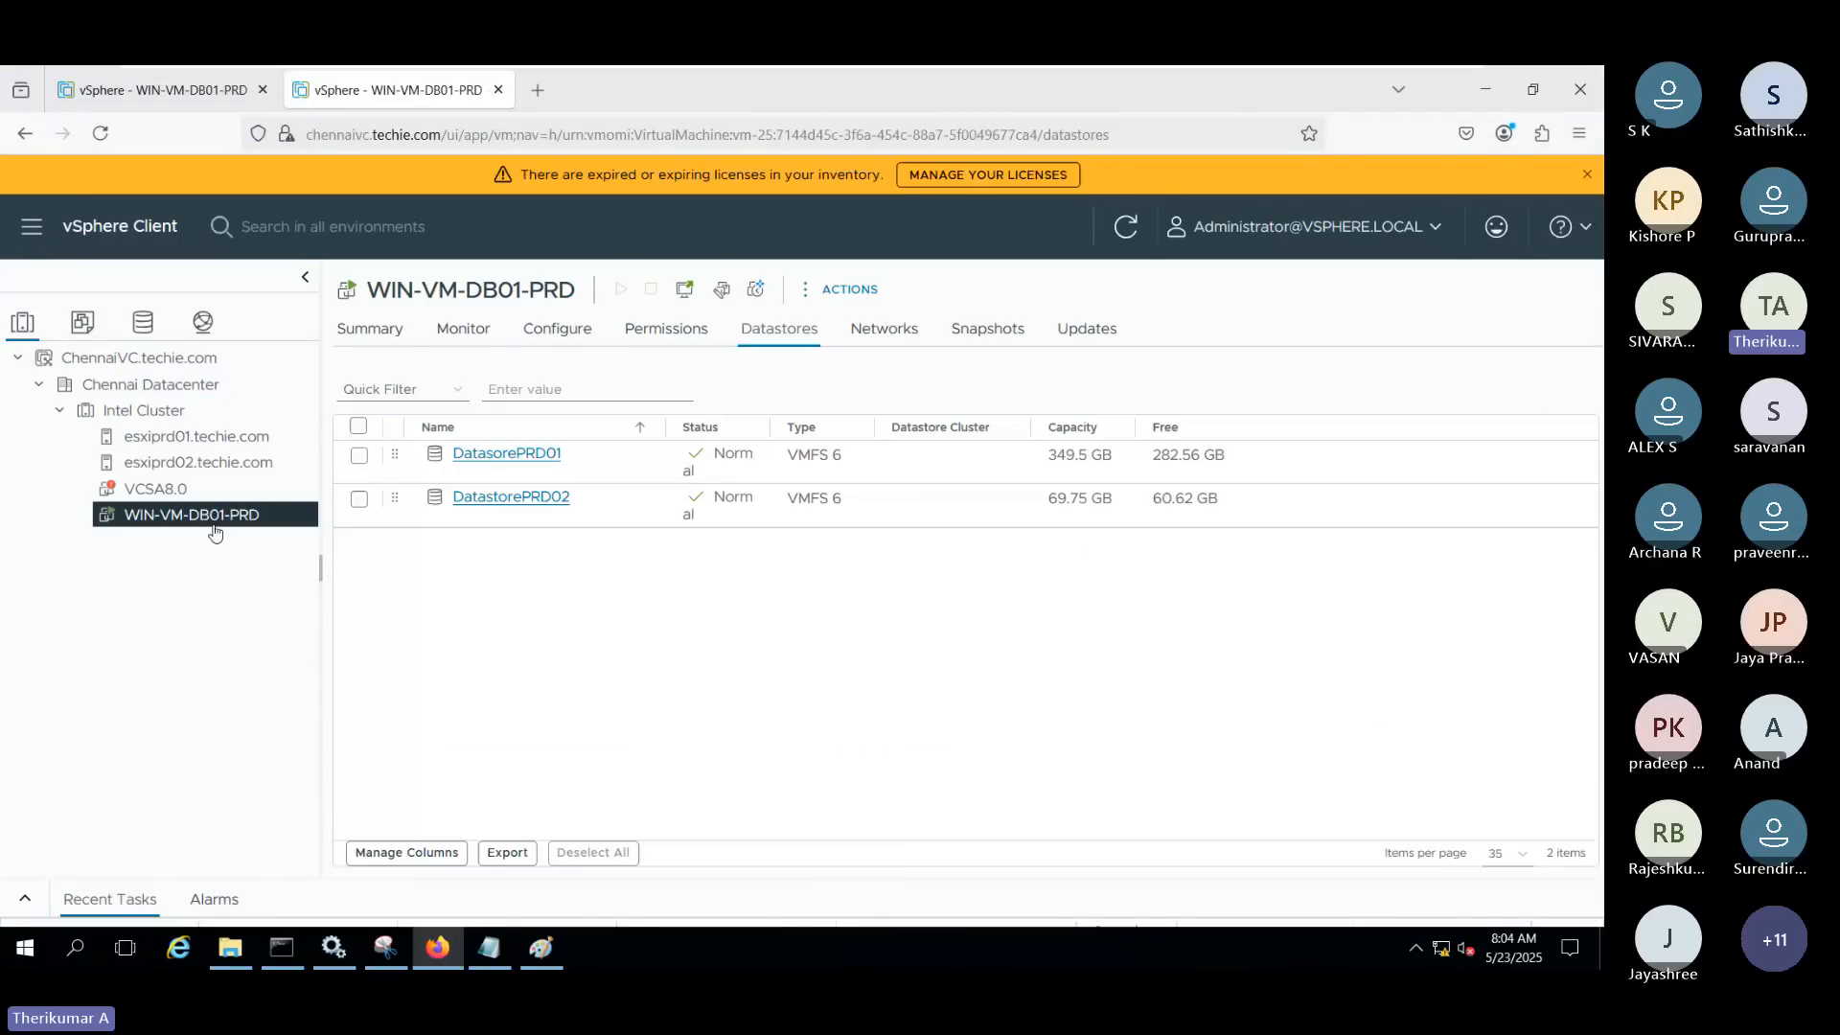
{"action": "right_click", "coordinate": [211, 521]}
{"action": "left_click", "coordinate": [320, 643]}
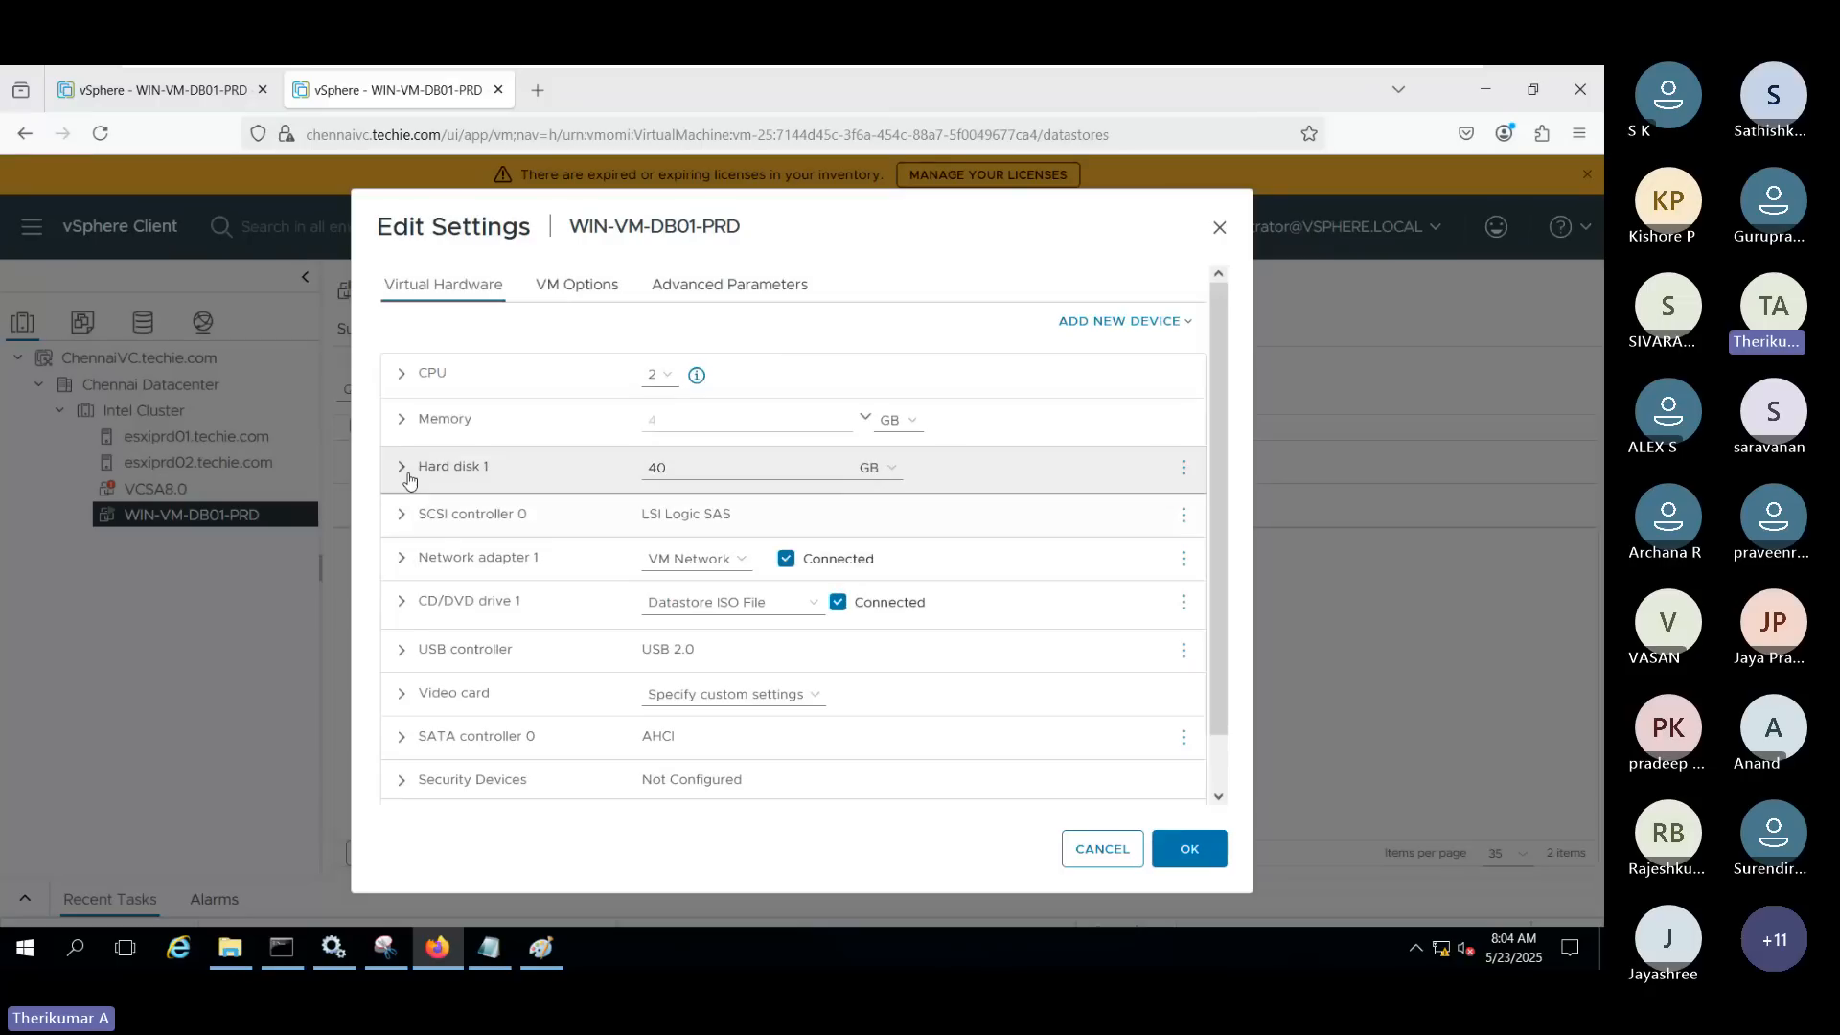
{"action": "left_click", "coordinate": [409, 480]}
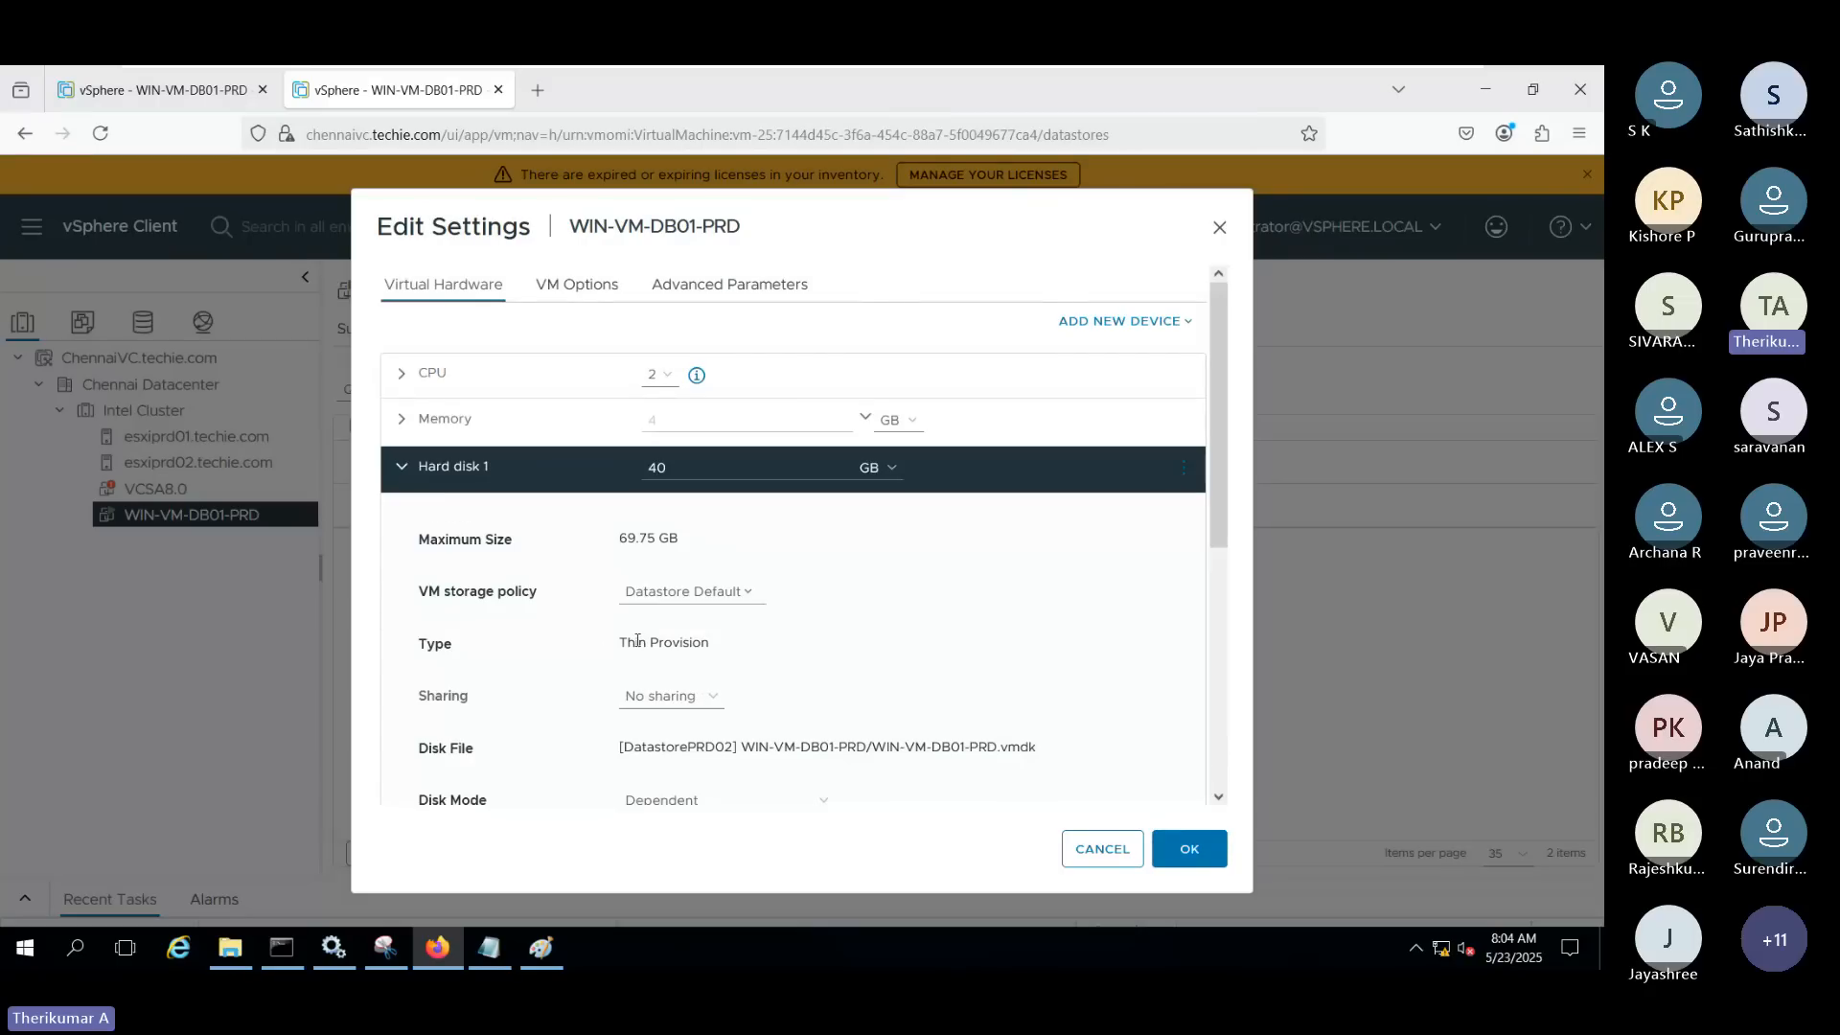
{"action": "left_click_drag", "start_coordinate": [421, 645], "coordinate": [752, 655]}
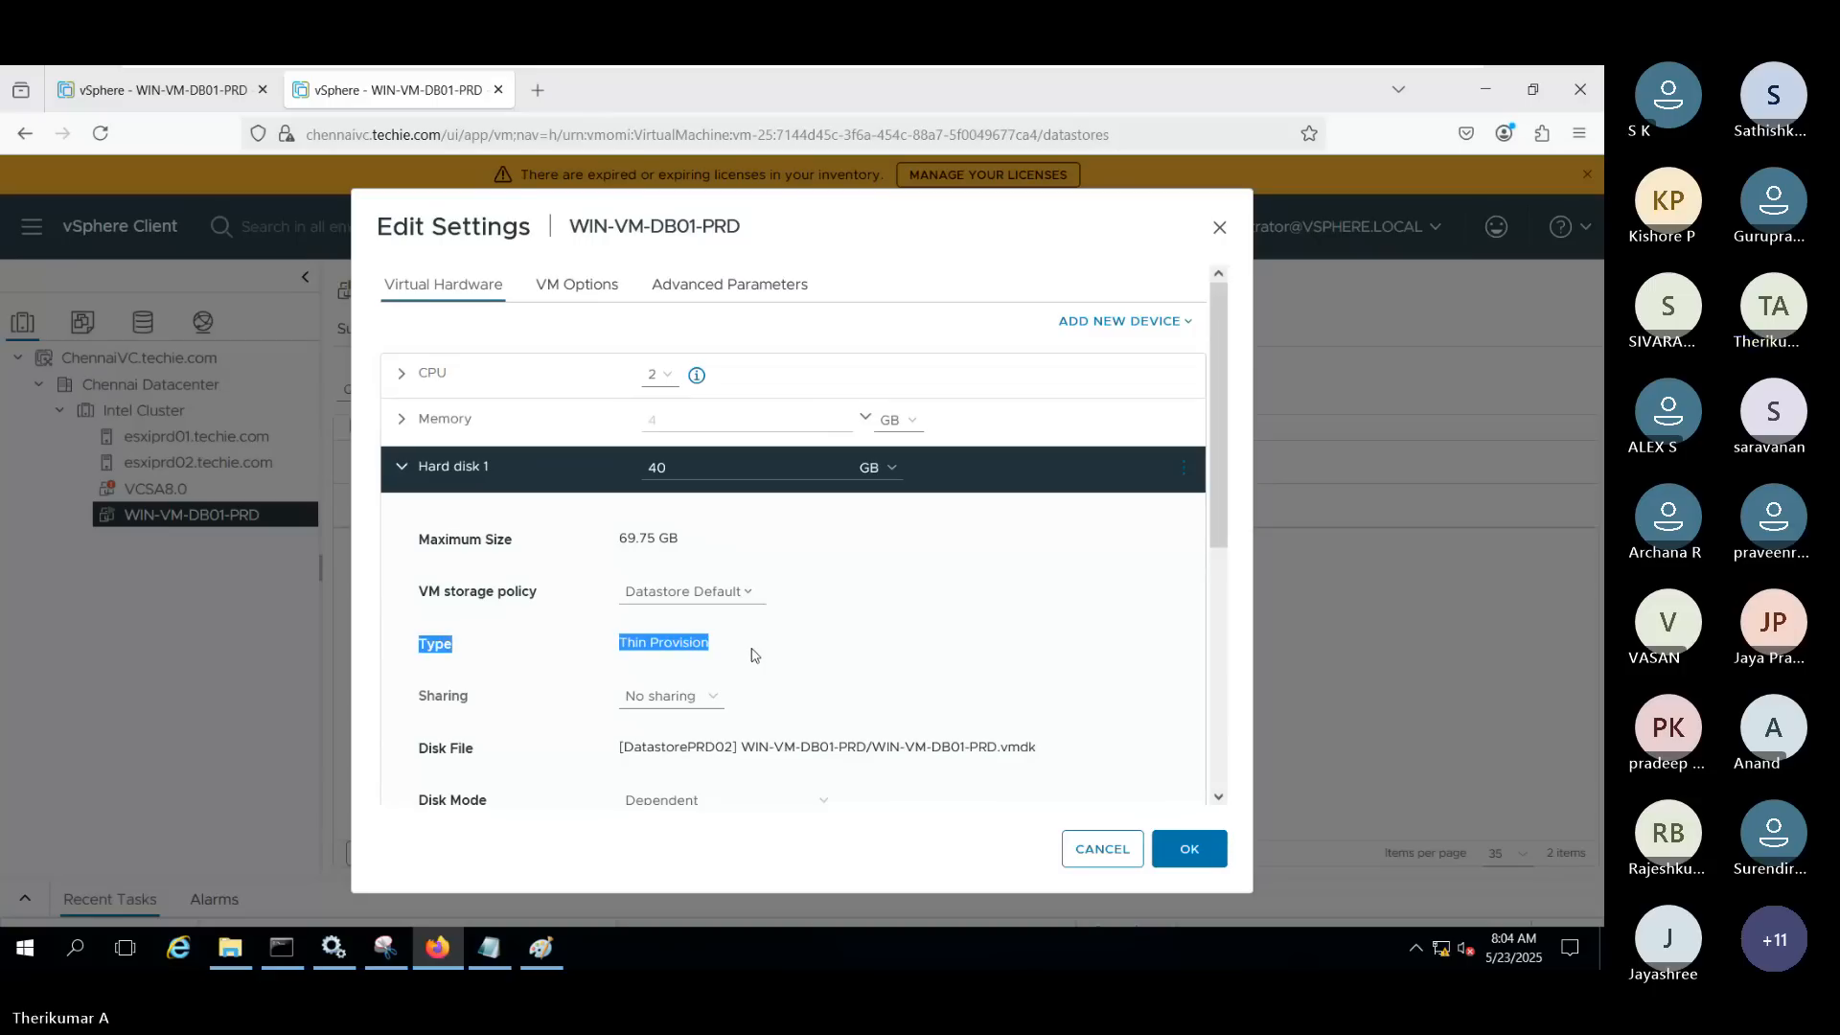
{"action": "left_click", "coordinate": [1088, 851]}
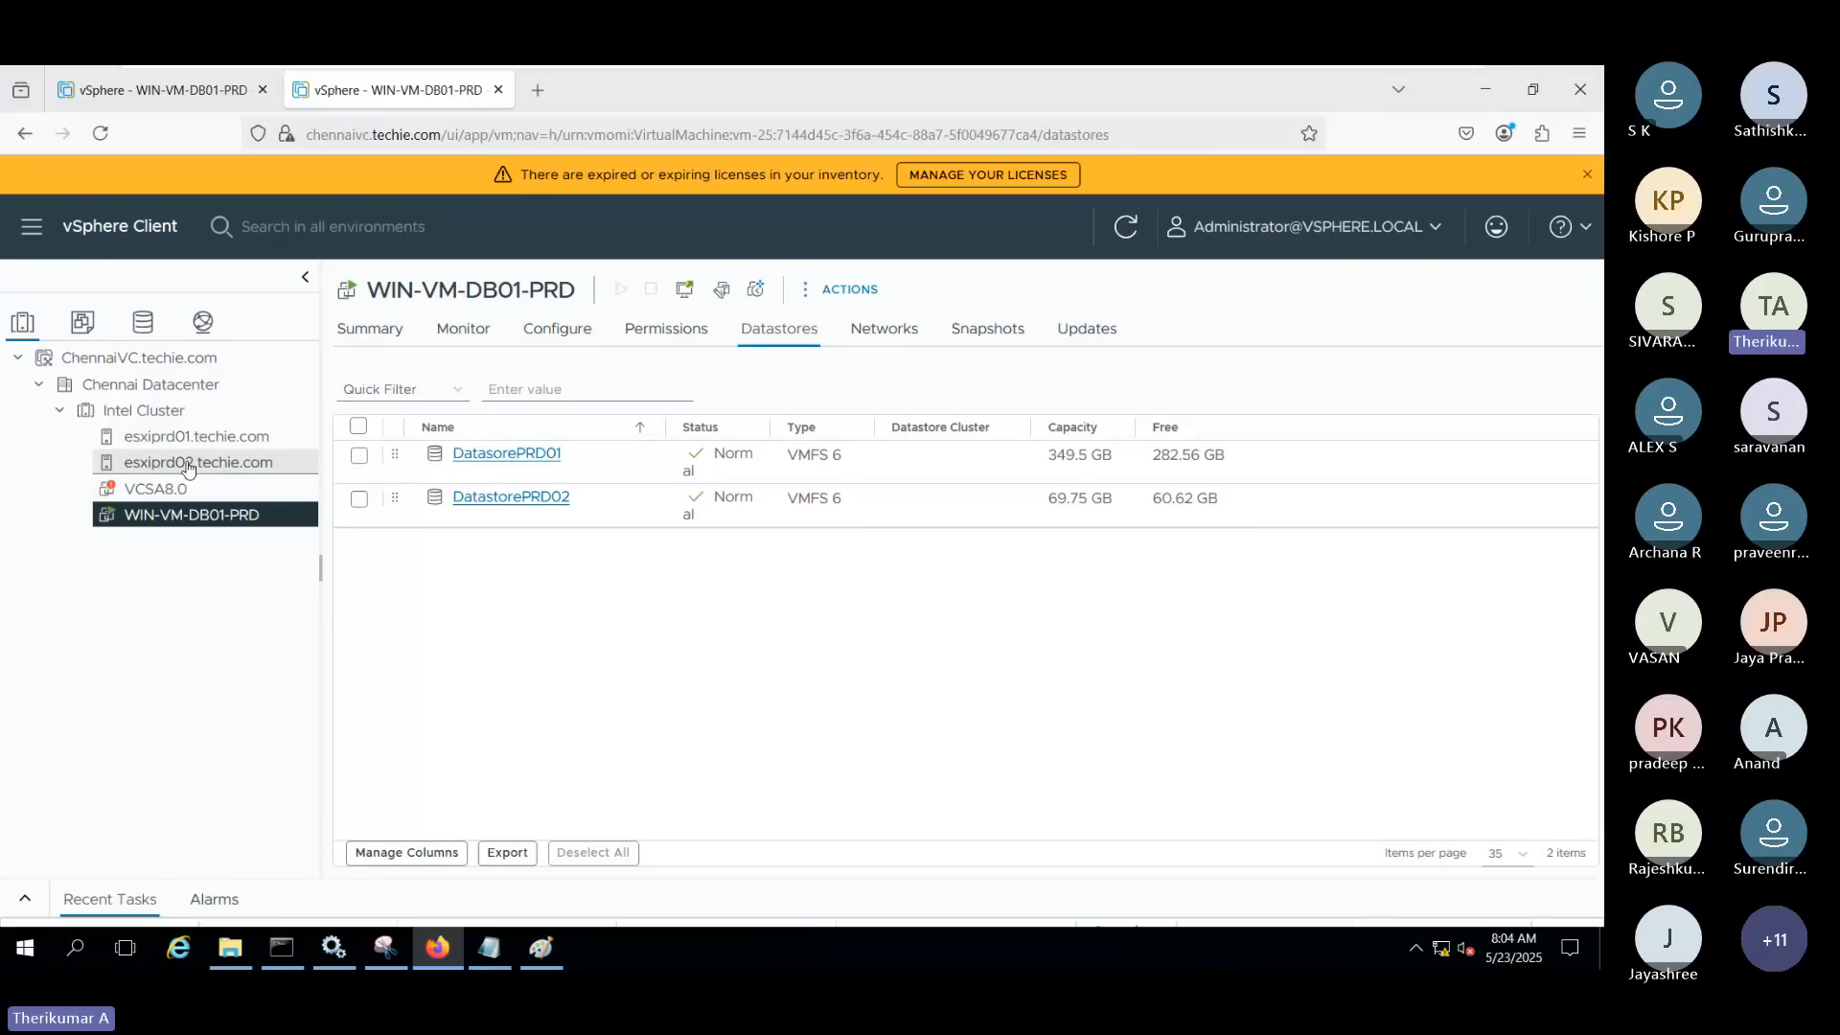
Start a new virtual machine on host esxiprd02.techie.com, keeping the default name and the Chennai Datacenter location
{"action": "left_click", "coordinate": [186, 465]}
{"action": "right_click", "coordinate": [184, 467]}
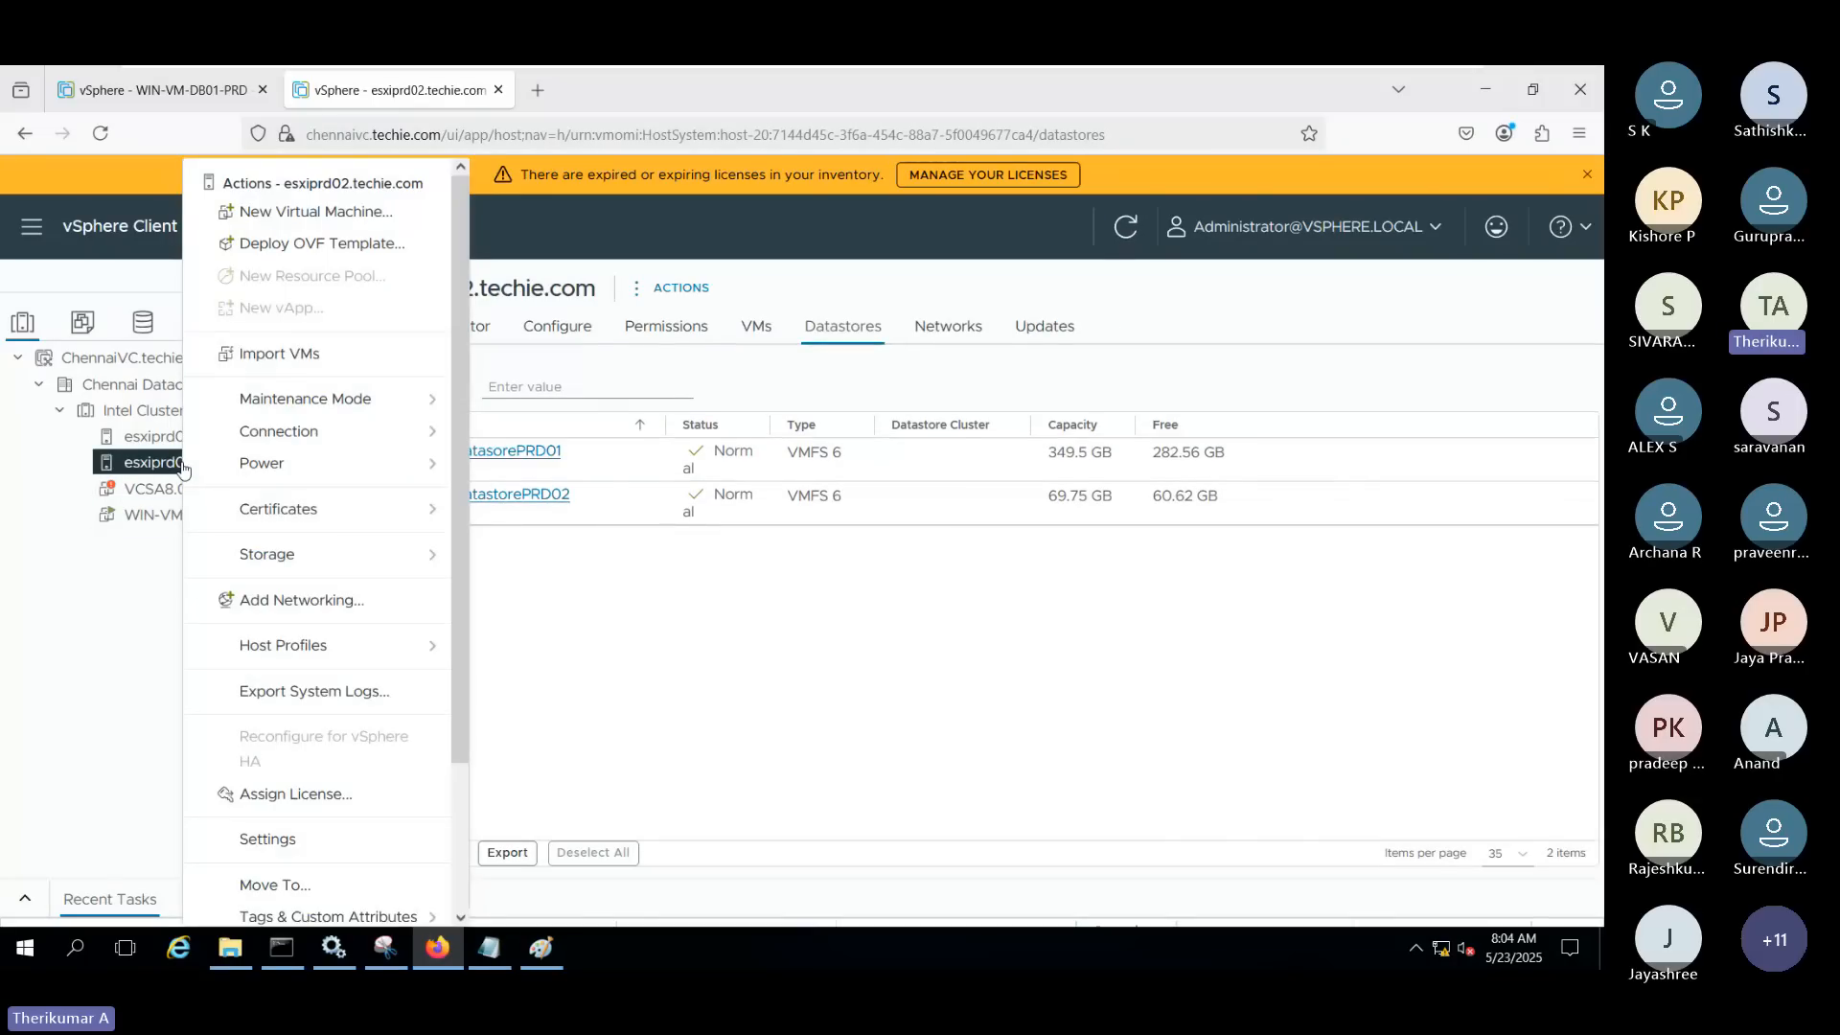
{"action": "left_click", "coordinate": [317, 212]}
{"action": "left_click", "coordinate": [1351, 795]}
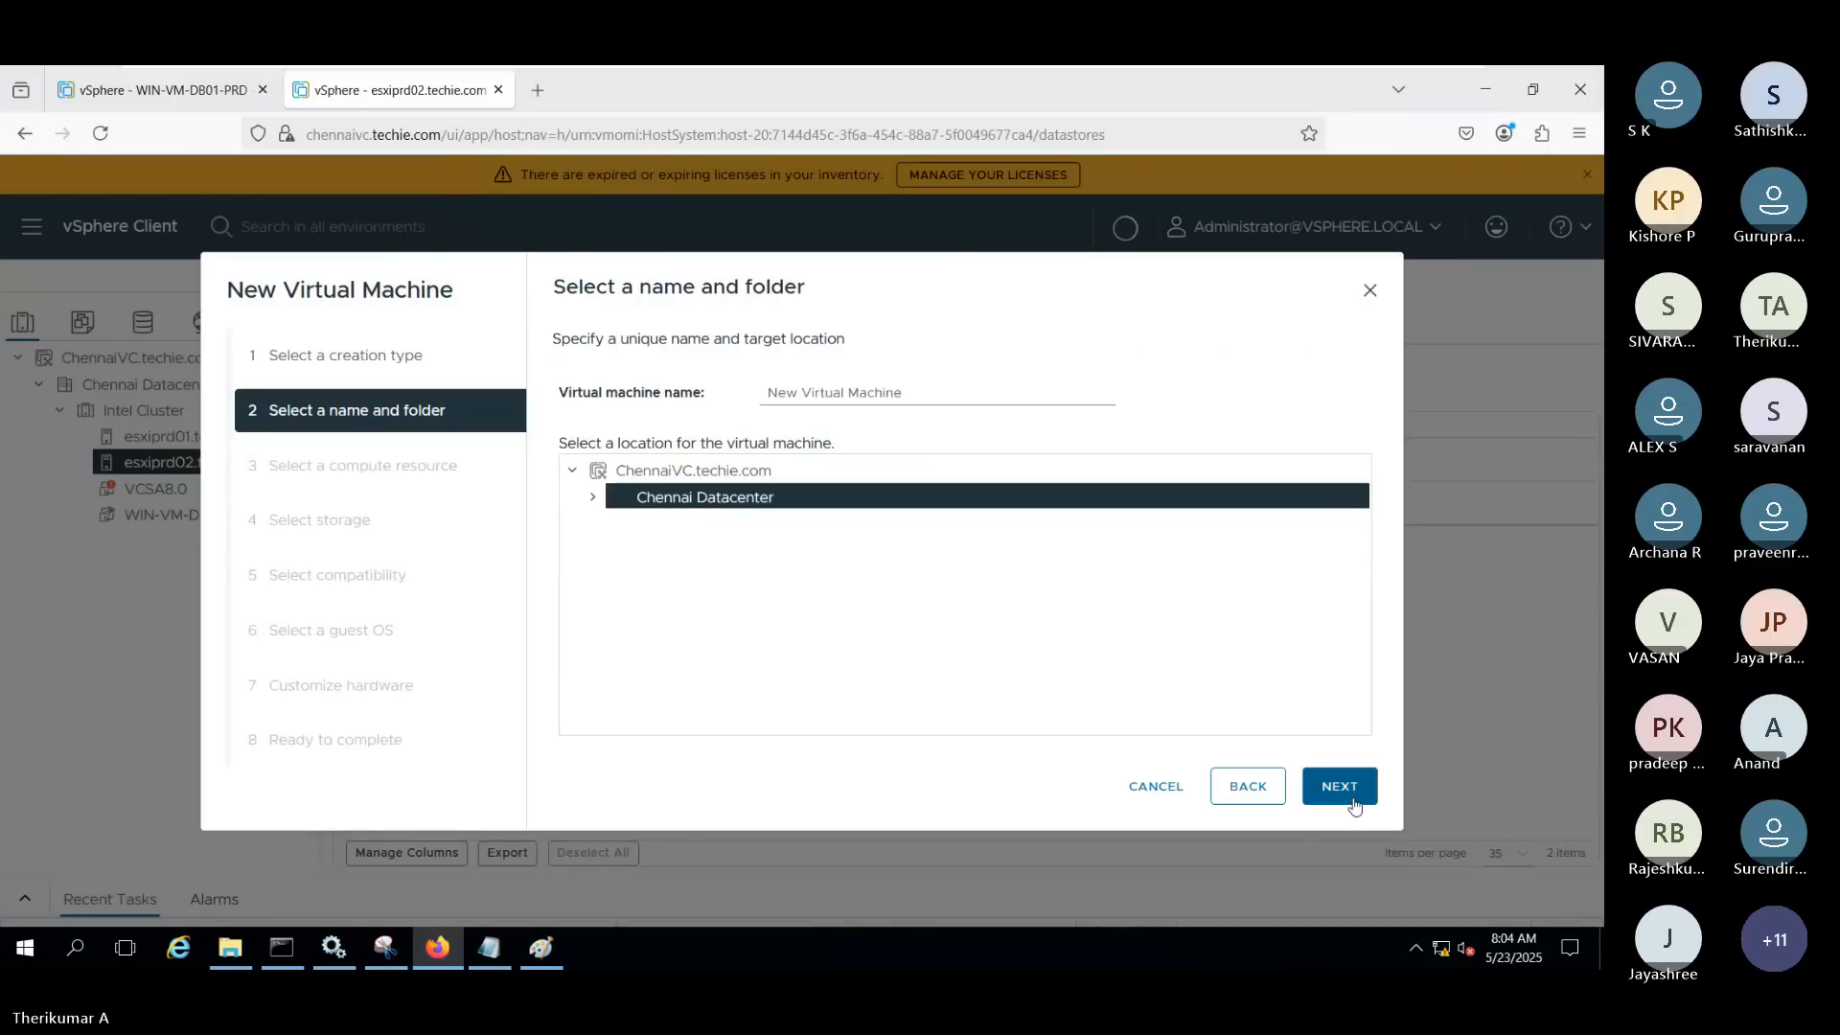
{"action": "left_click", "coordinate": [1341, 788]}
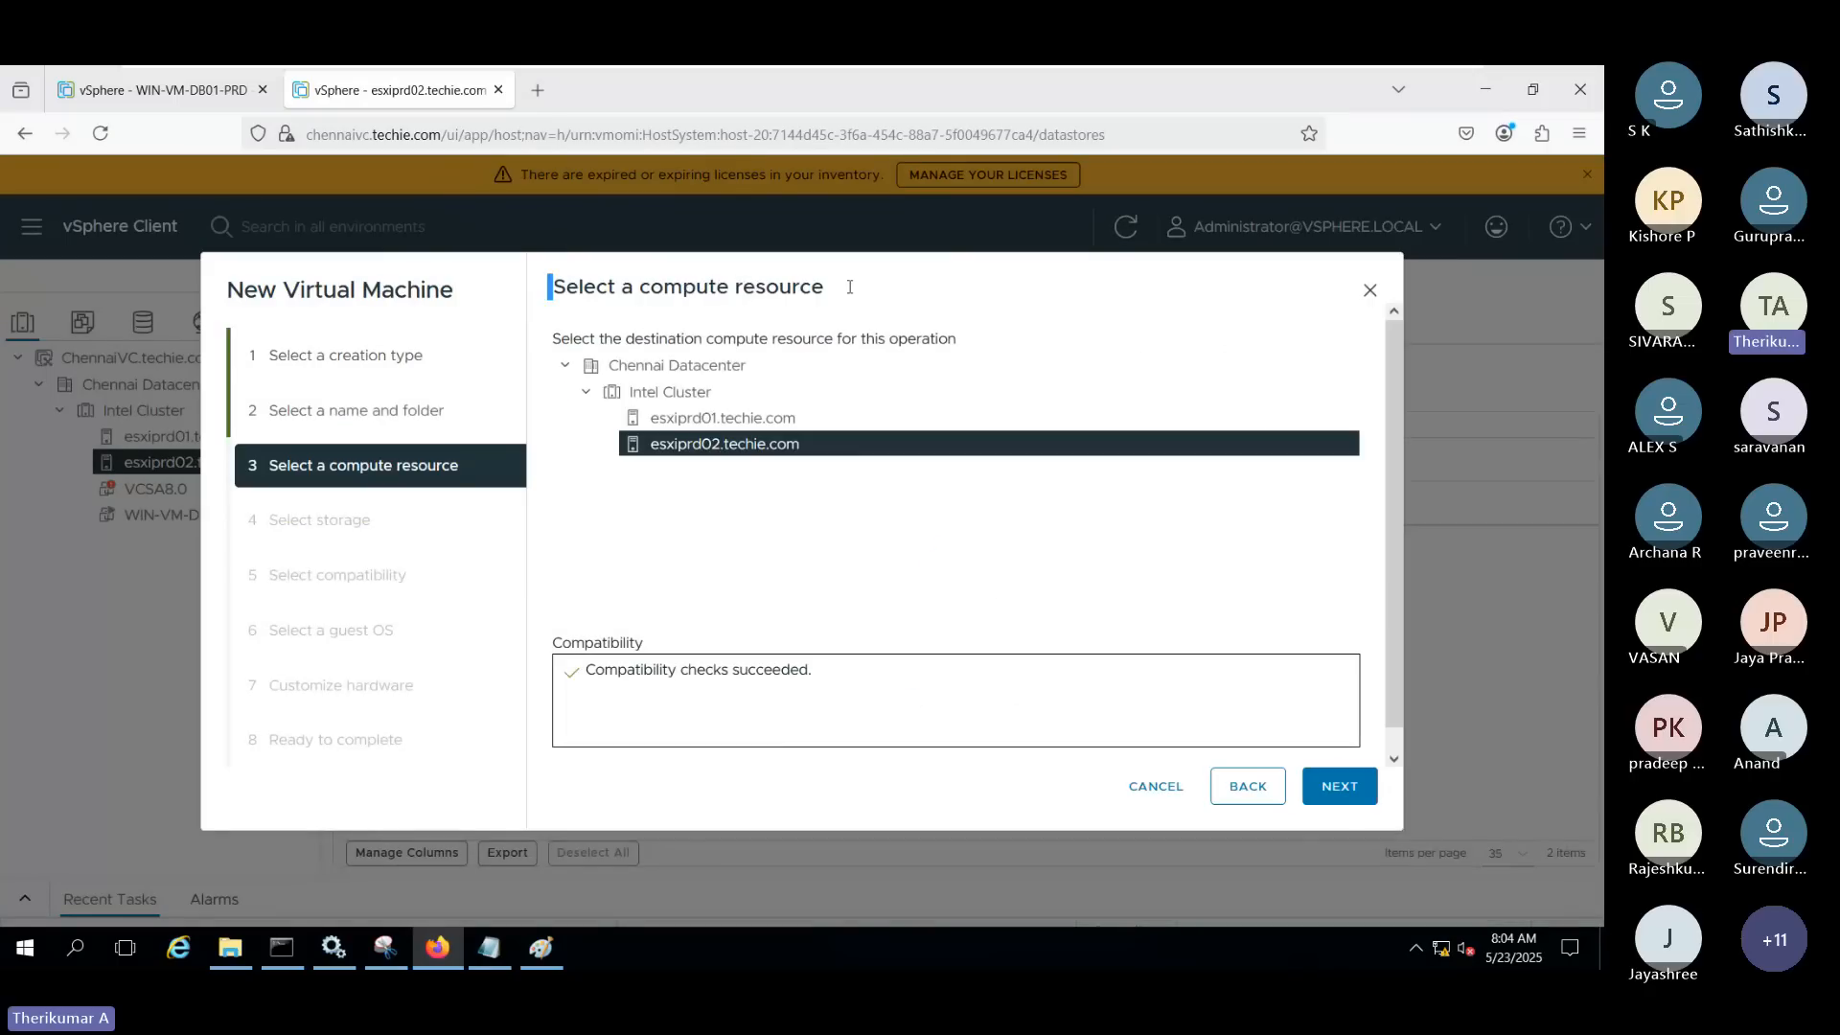
{"action": "left_click", "coordinate": [1342, 788]}
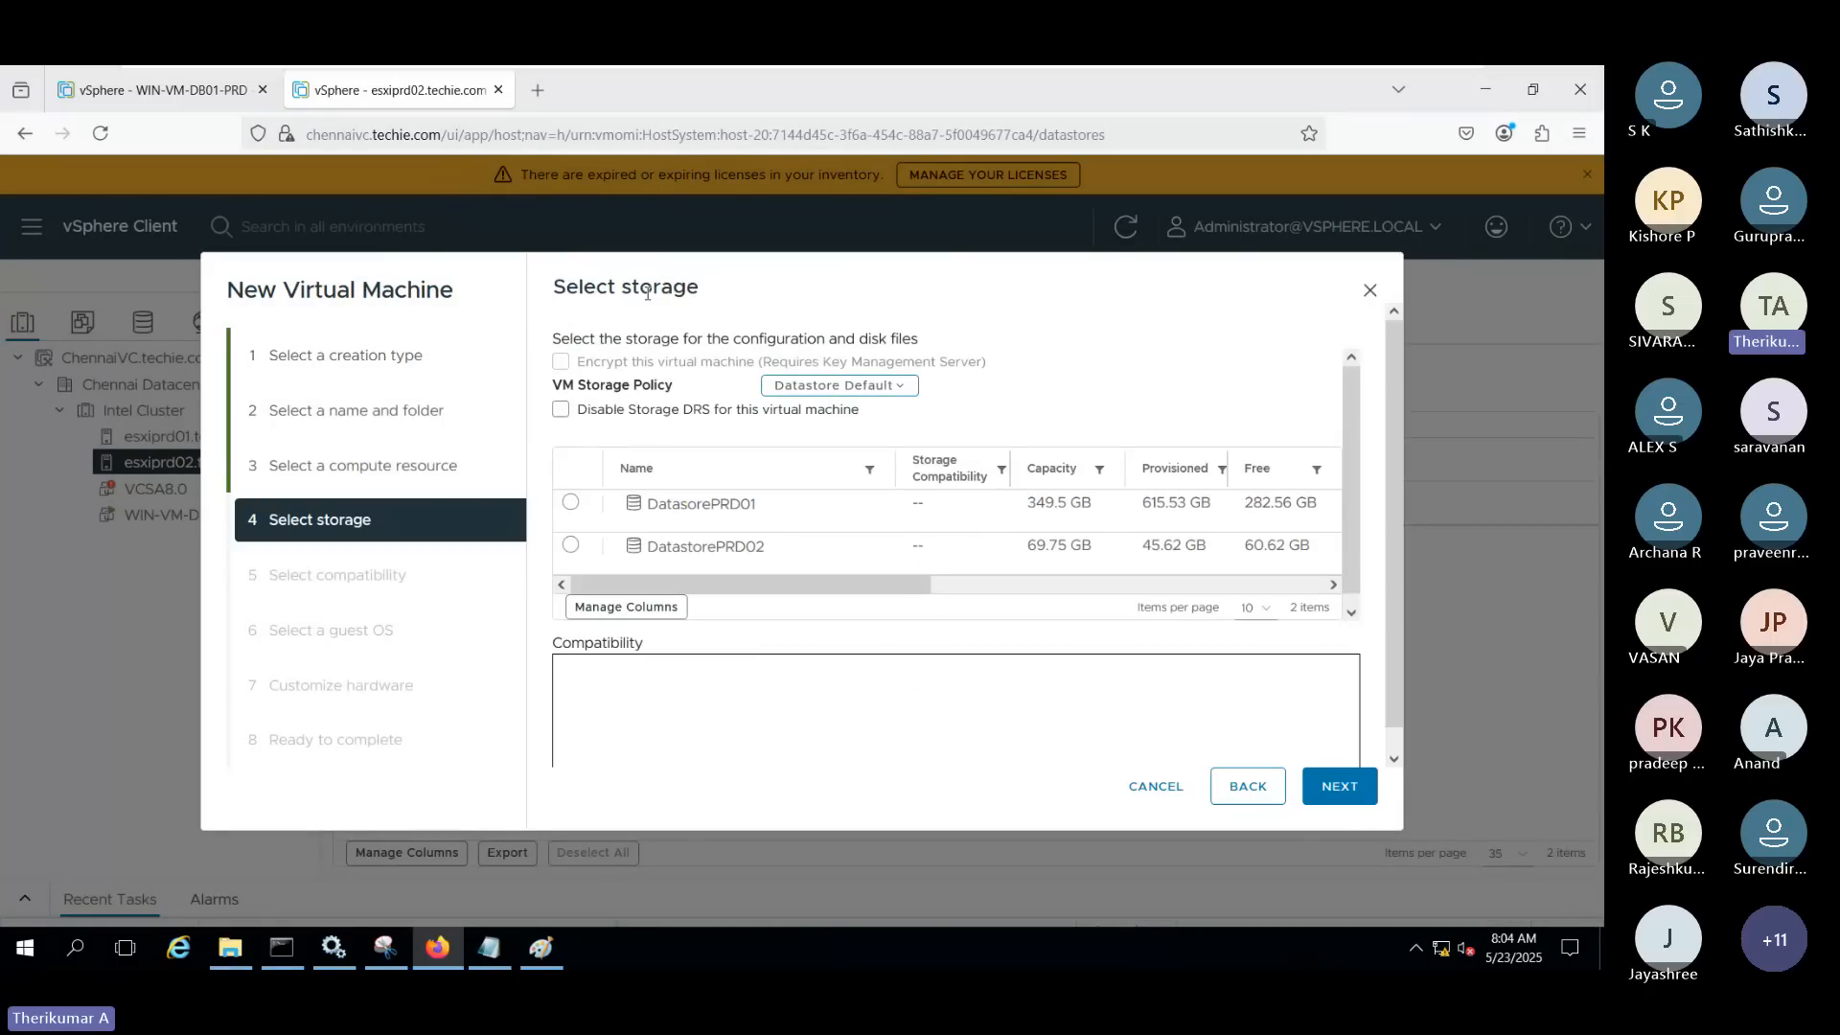
Choose DatastorePRD02 as the storage for the new virtual machine
{"action": "left_click_drag", "start_coordinate": [553, 288], "coordinate": [759, 339]}
{"action": "left_click", "coordinate": [572, 502]}
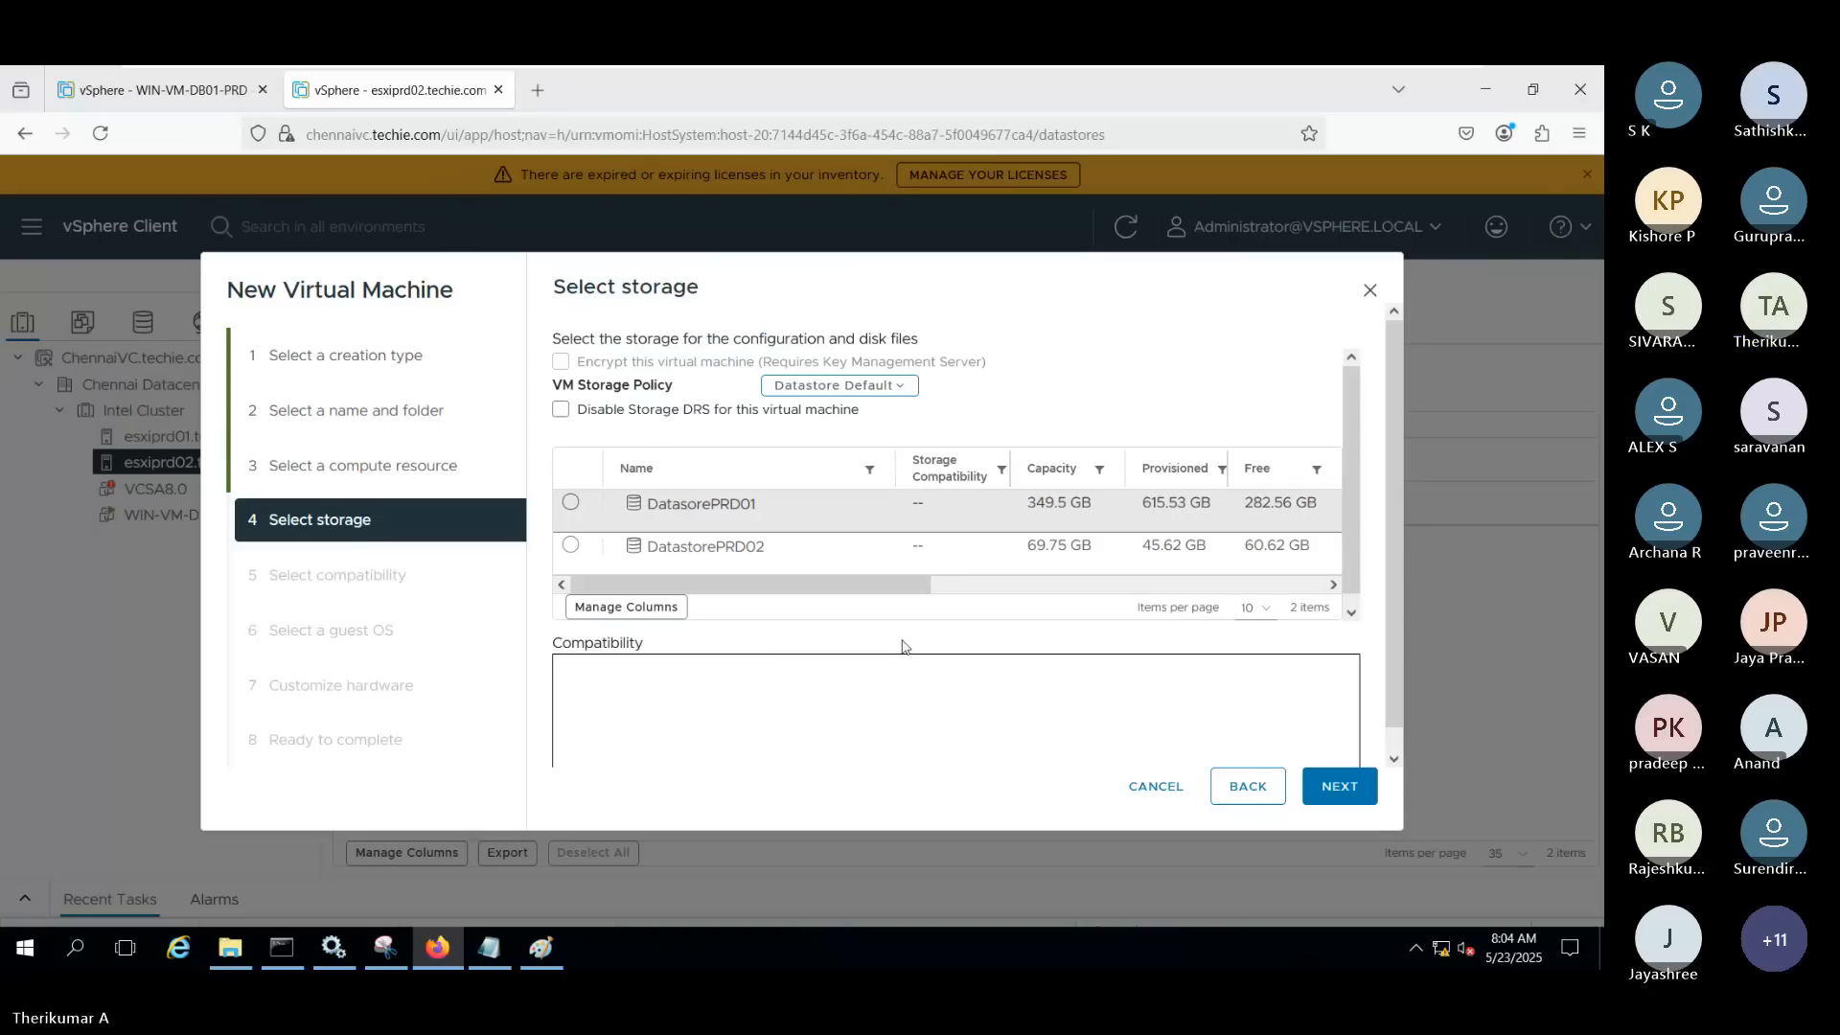
{"action": "left_click", "coordinate": [571, 545]}
{"action": "left_click", "coordinate": [1339, 785]}
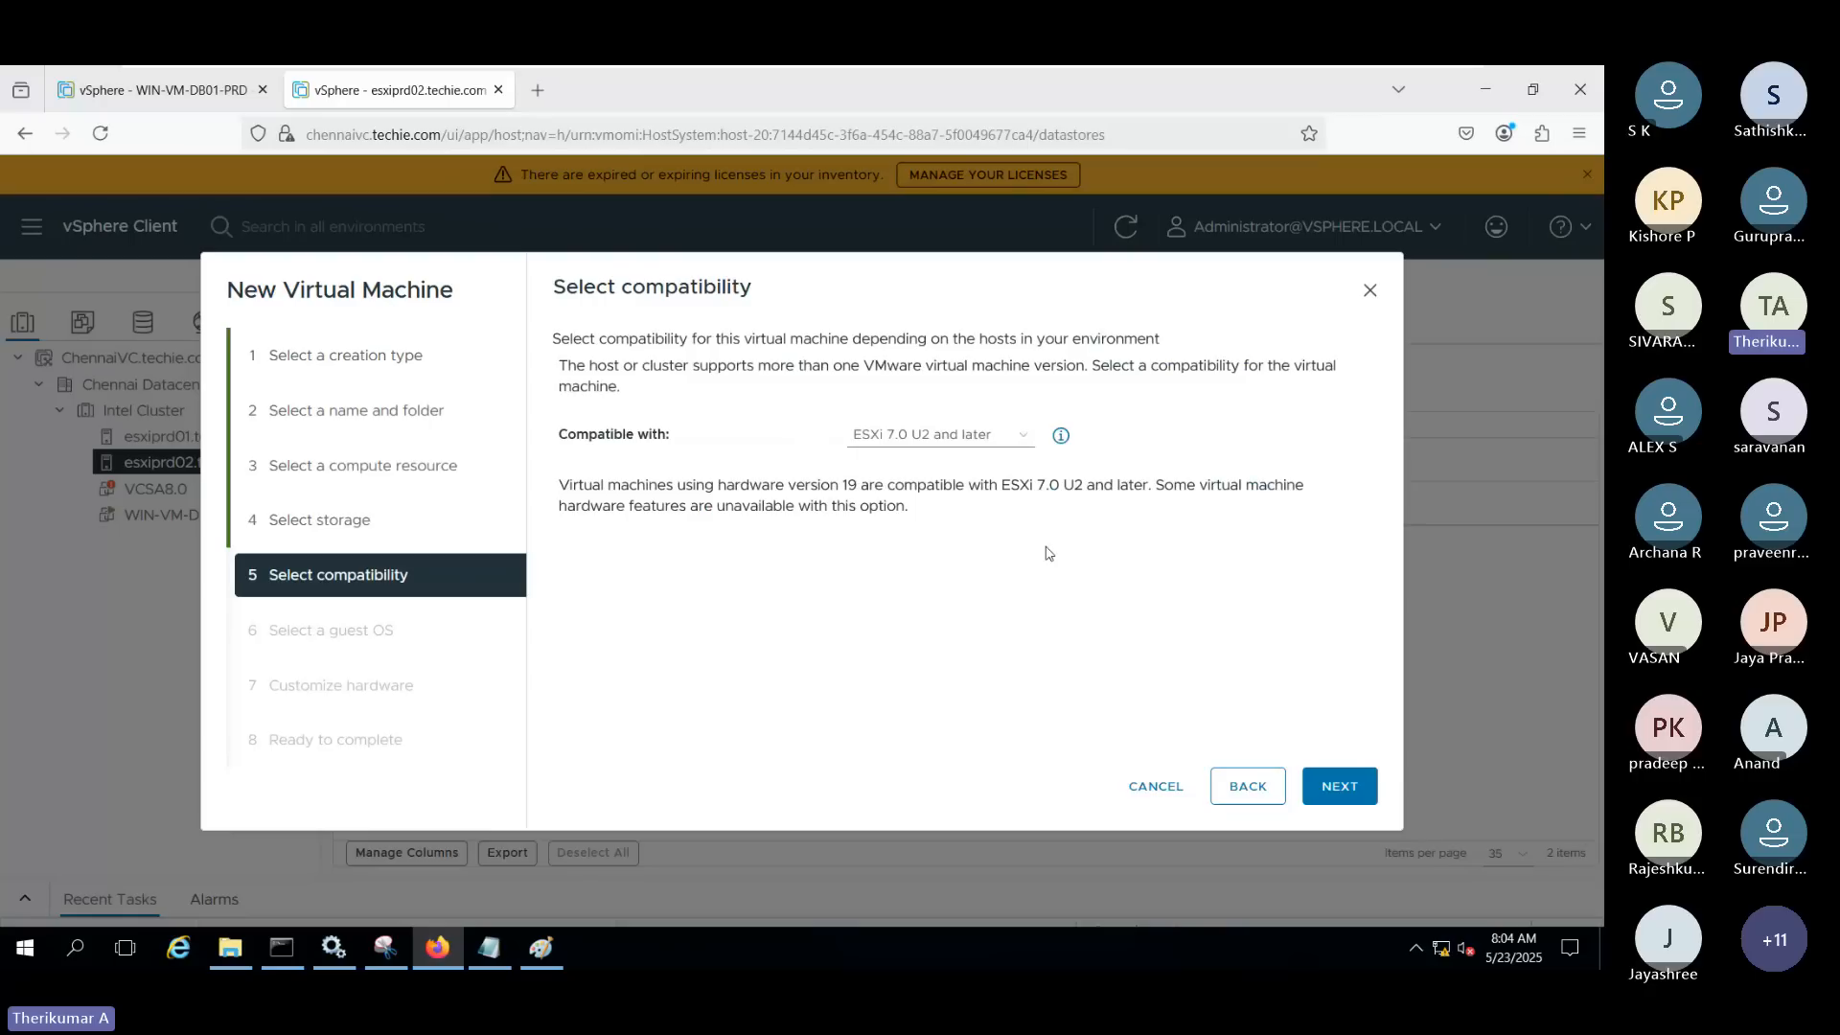
Accept ESXi 7.0 U2 and later compatibility and use Microsoft Windows Server 2019 (64-bit) as the guest OS
{"action": "left_click", "coordinate": [1338, 785]}
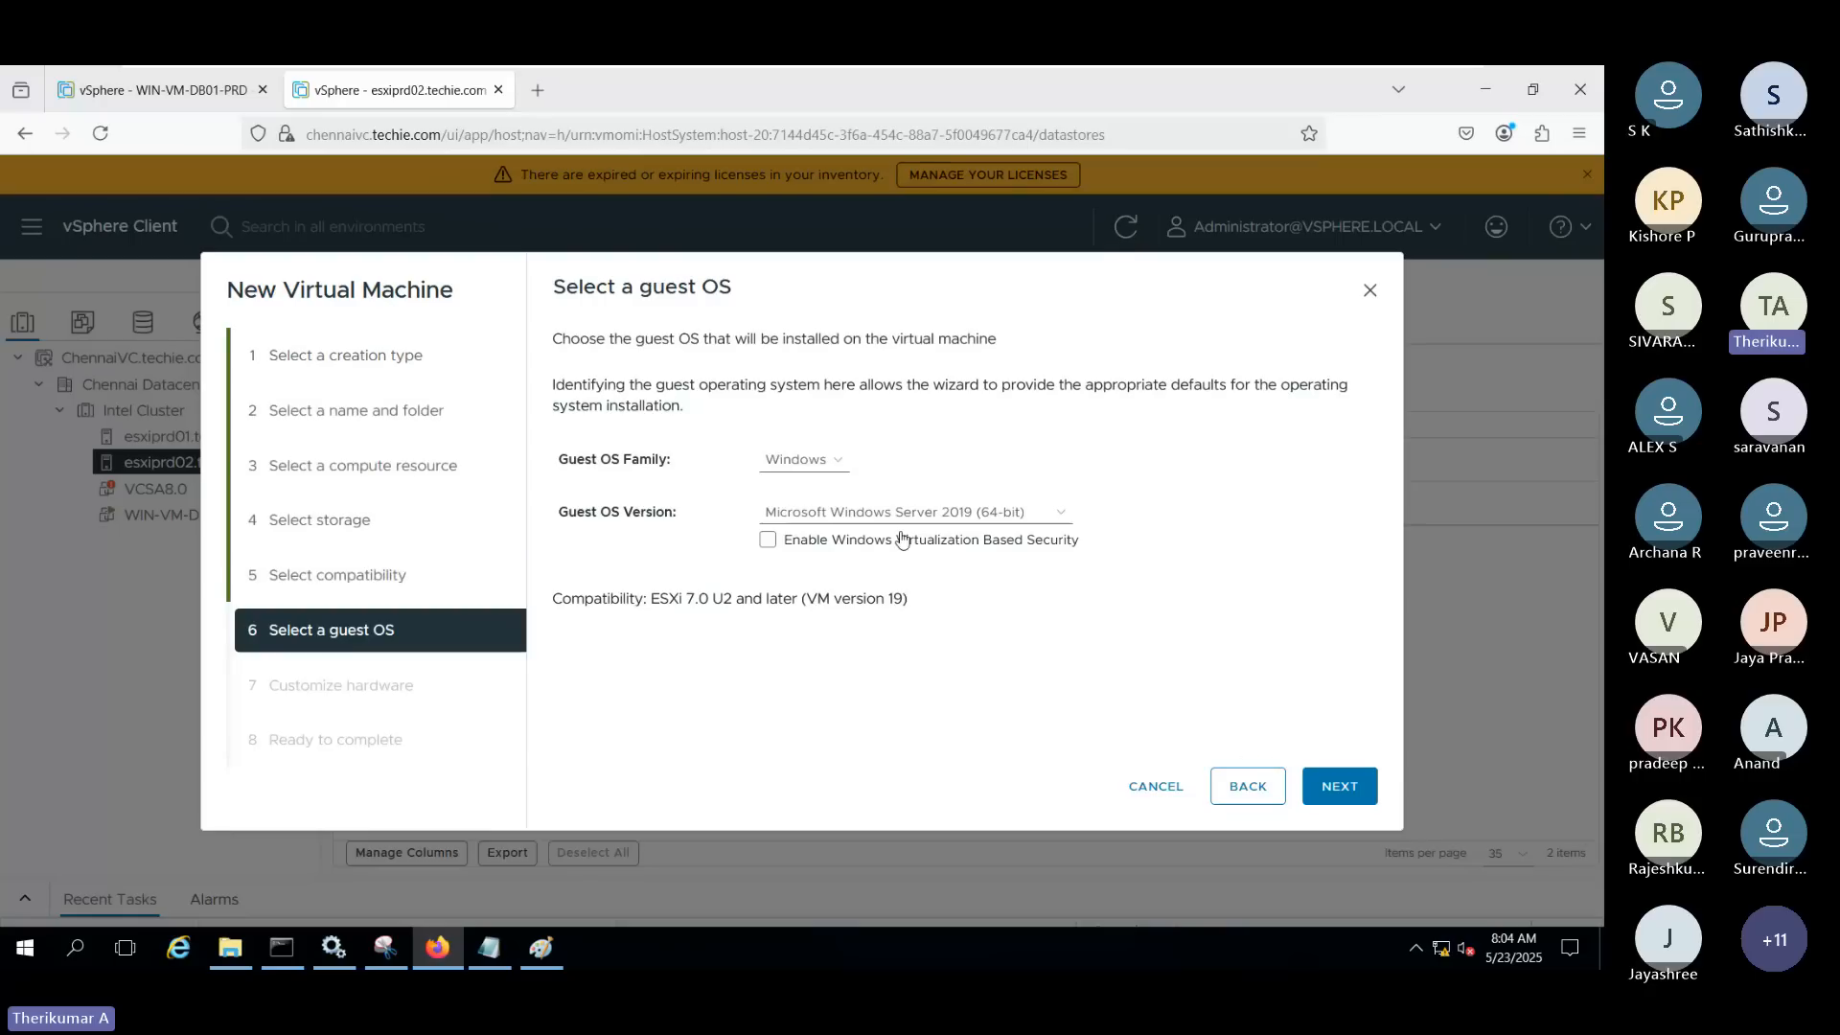
{"action": "left_click", "coordinate": [905, 518]}
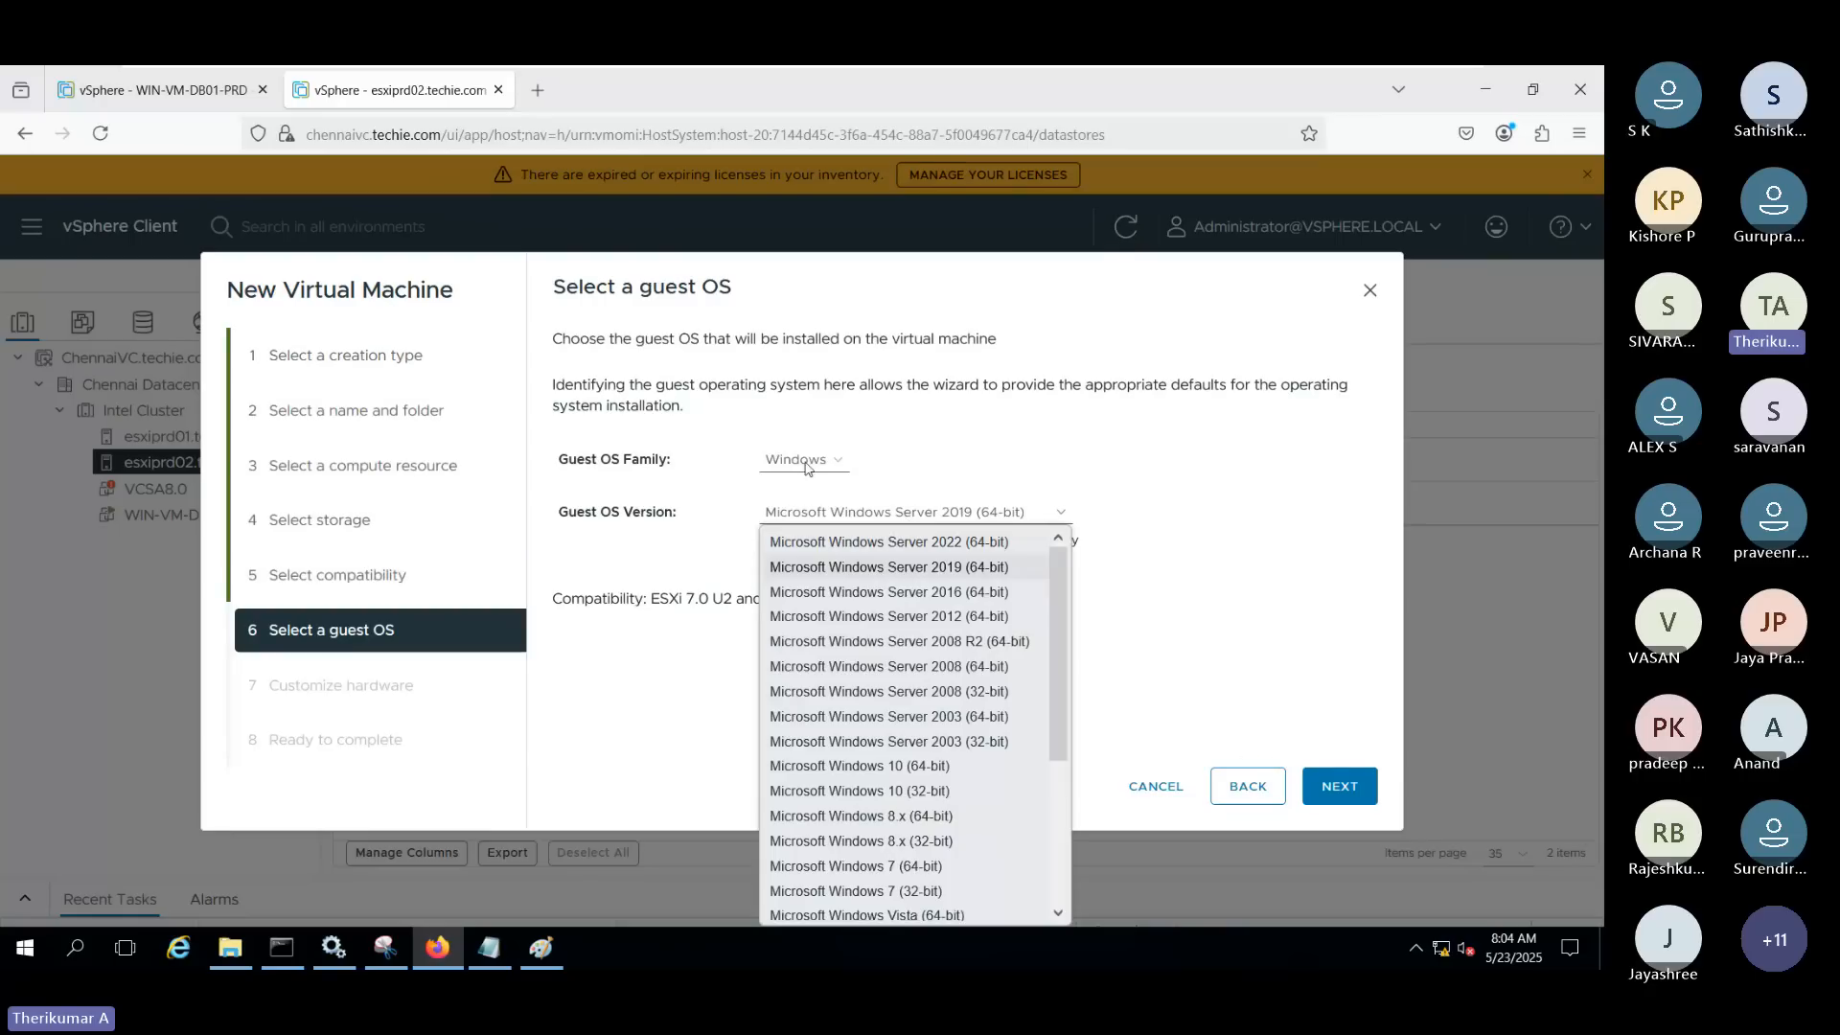
{"action": "left_click", "coordinate": [973, 592]}
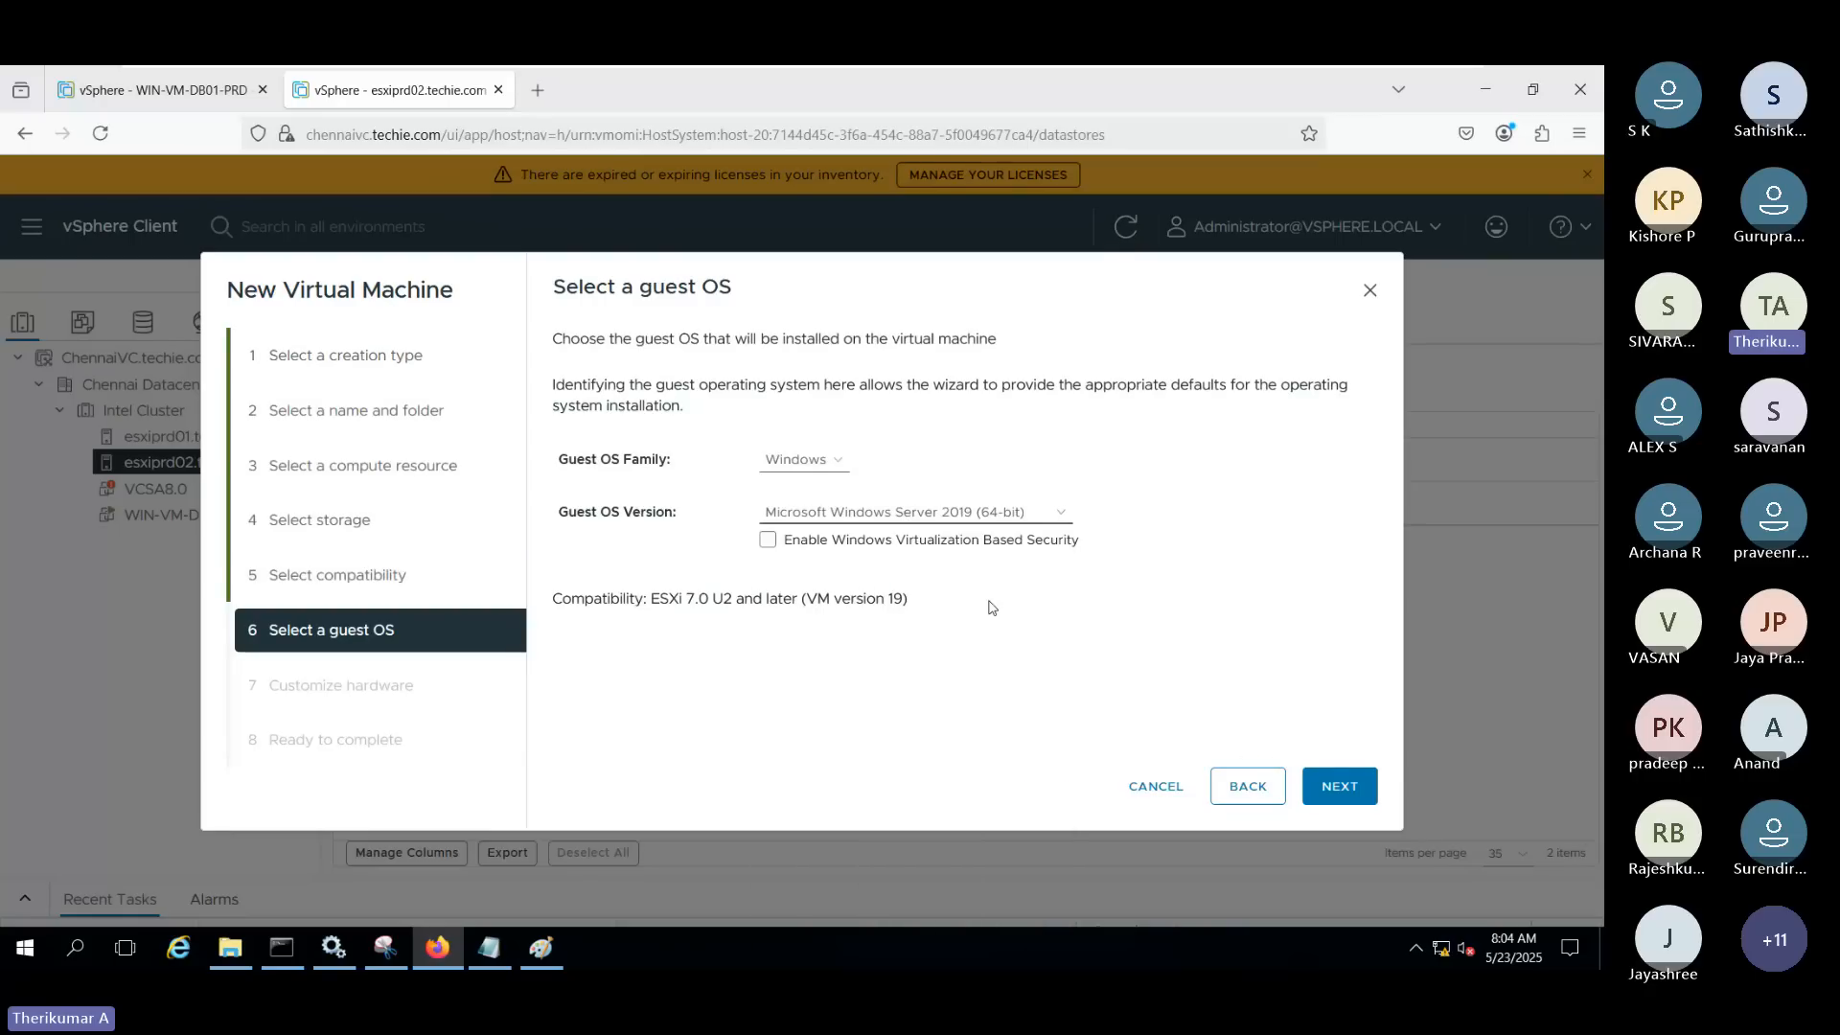
{"action": "left_click", "coordinate": [1341, 786]}
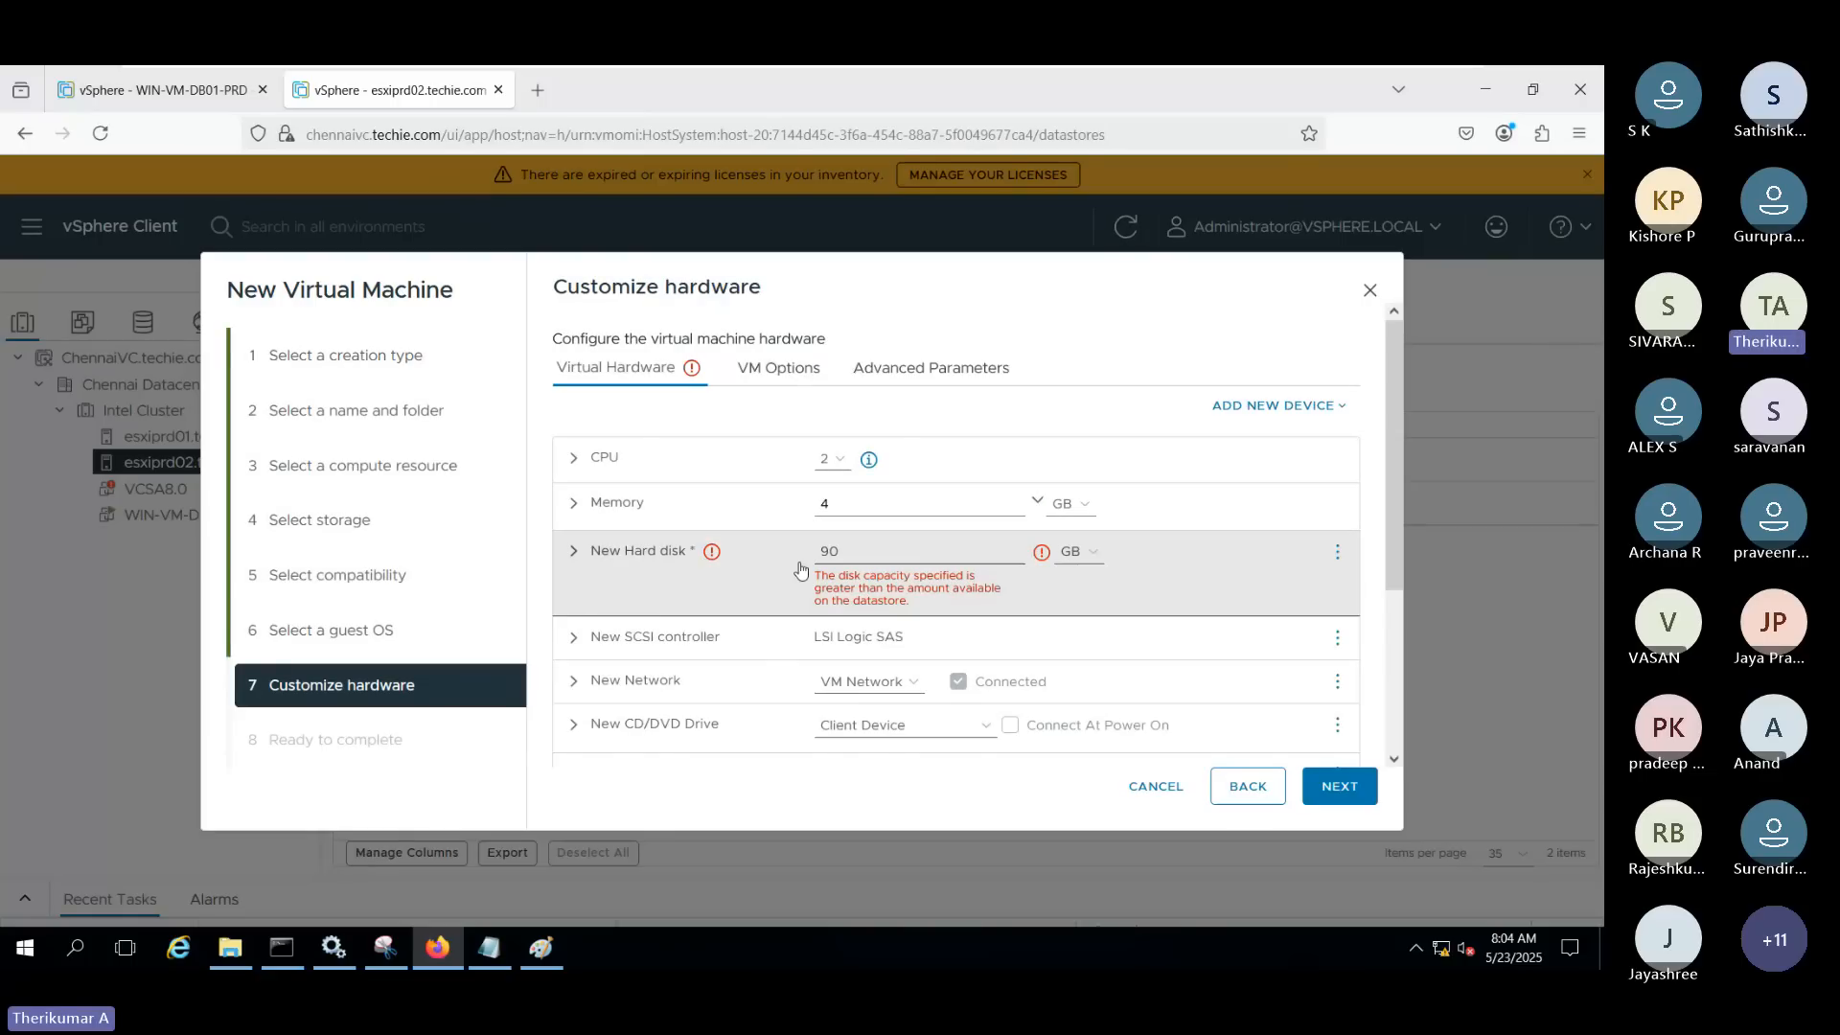
Set the new hard disk's capacity to 40 GB and expand its detailed settings
{"action": "scroll", "coordinate": [800, 570], "scroll_direction": "down", "scroll_amount": 2}
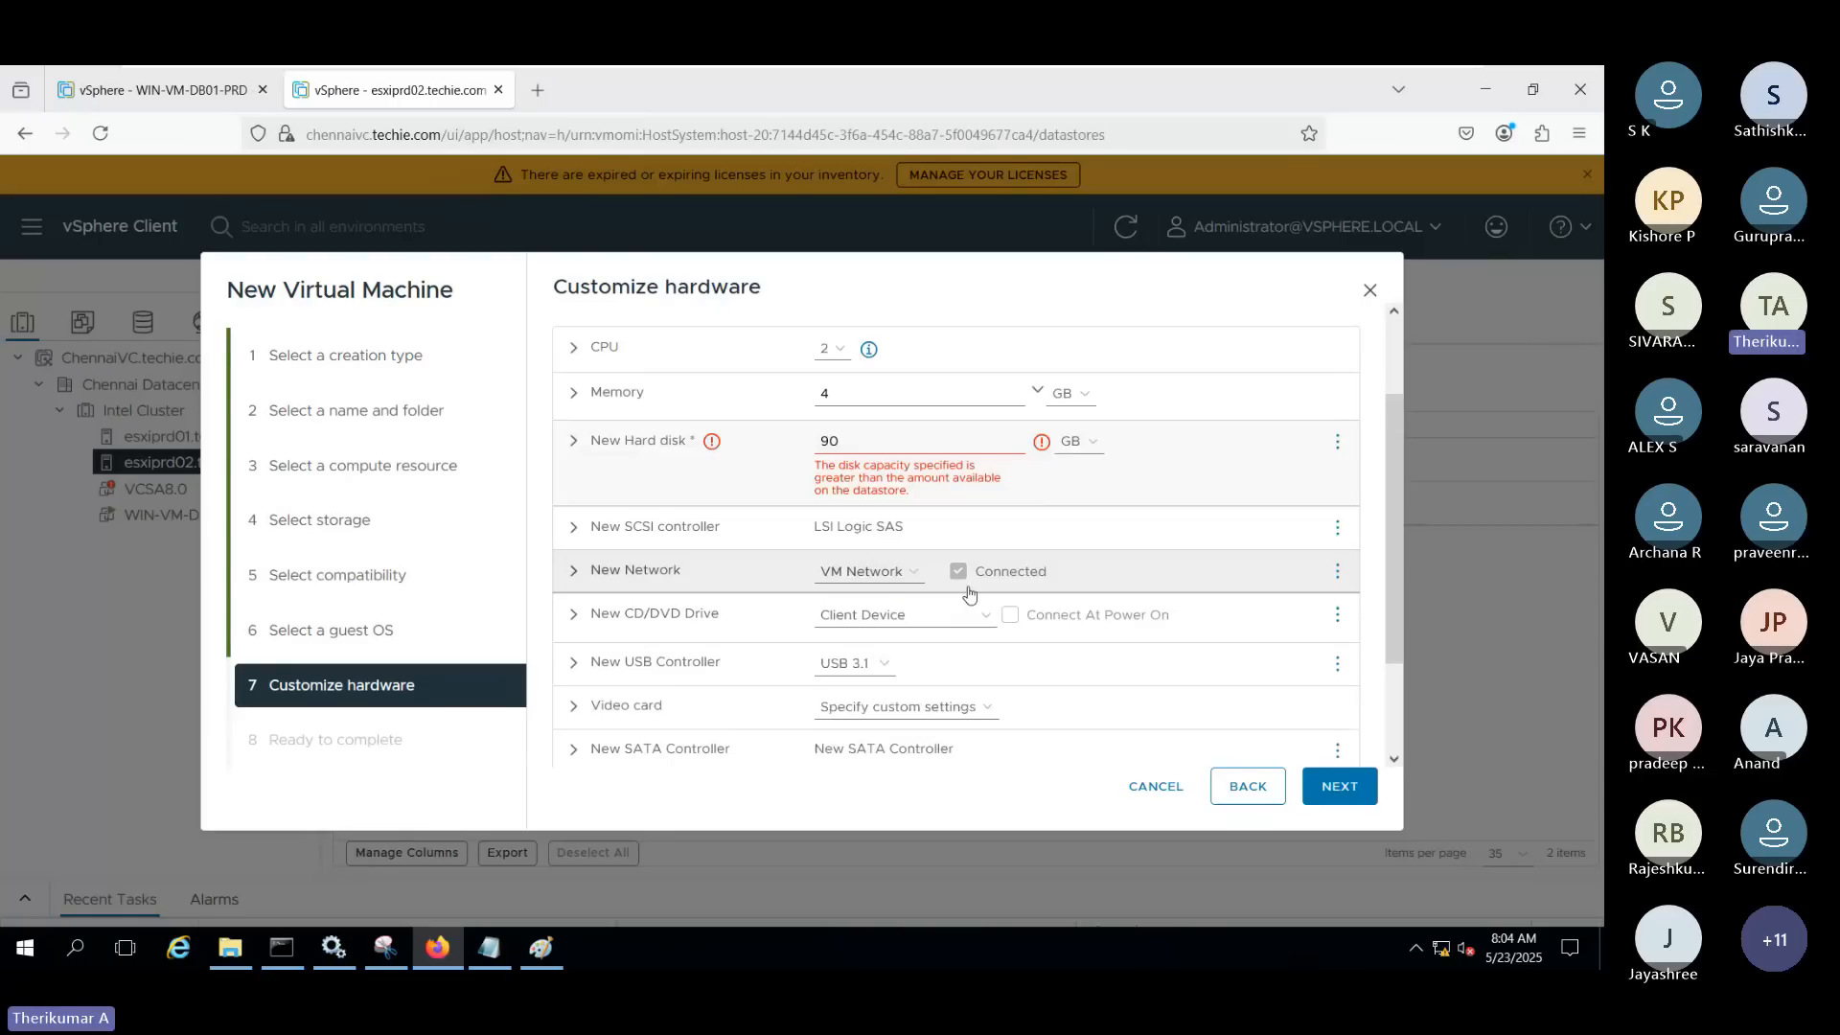
{"action": "double_click", "coordinate": [844, 445]}
{"action": "key", "text": "BackSpace"}
{"action": "type", "text": "40"}
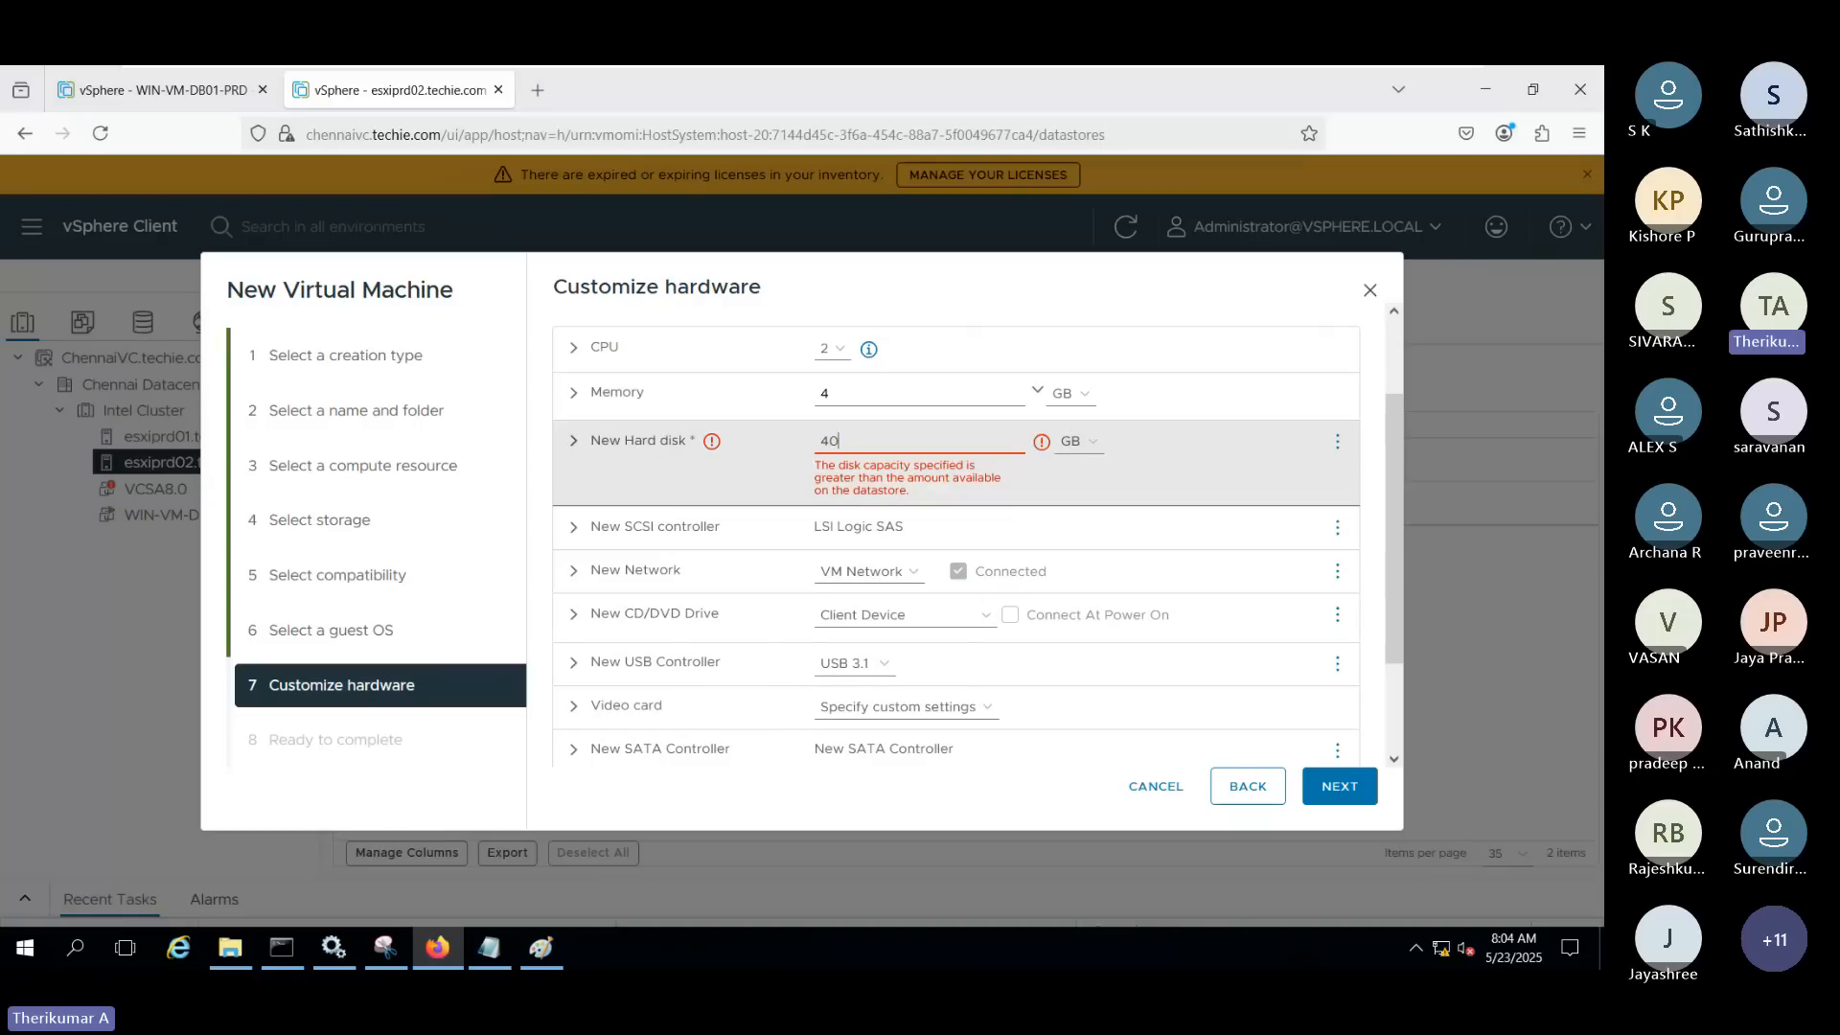
{"action": "left_click", "coordinate": [946, 299]}
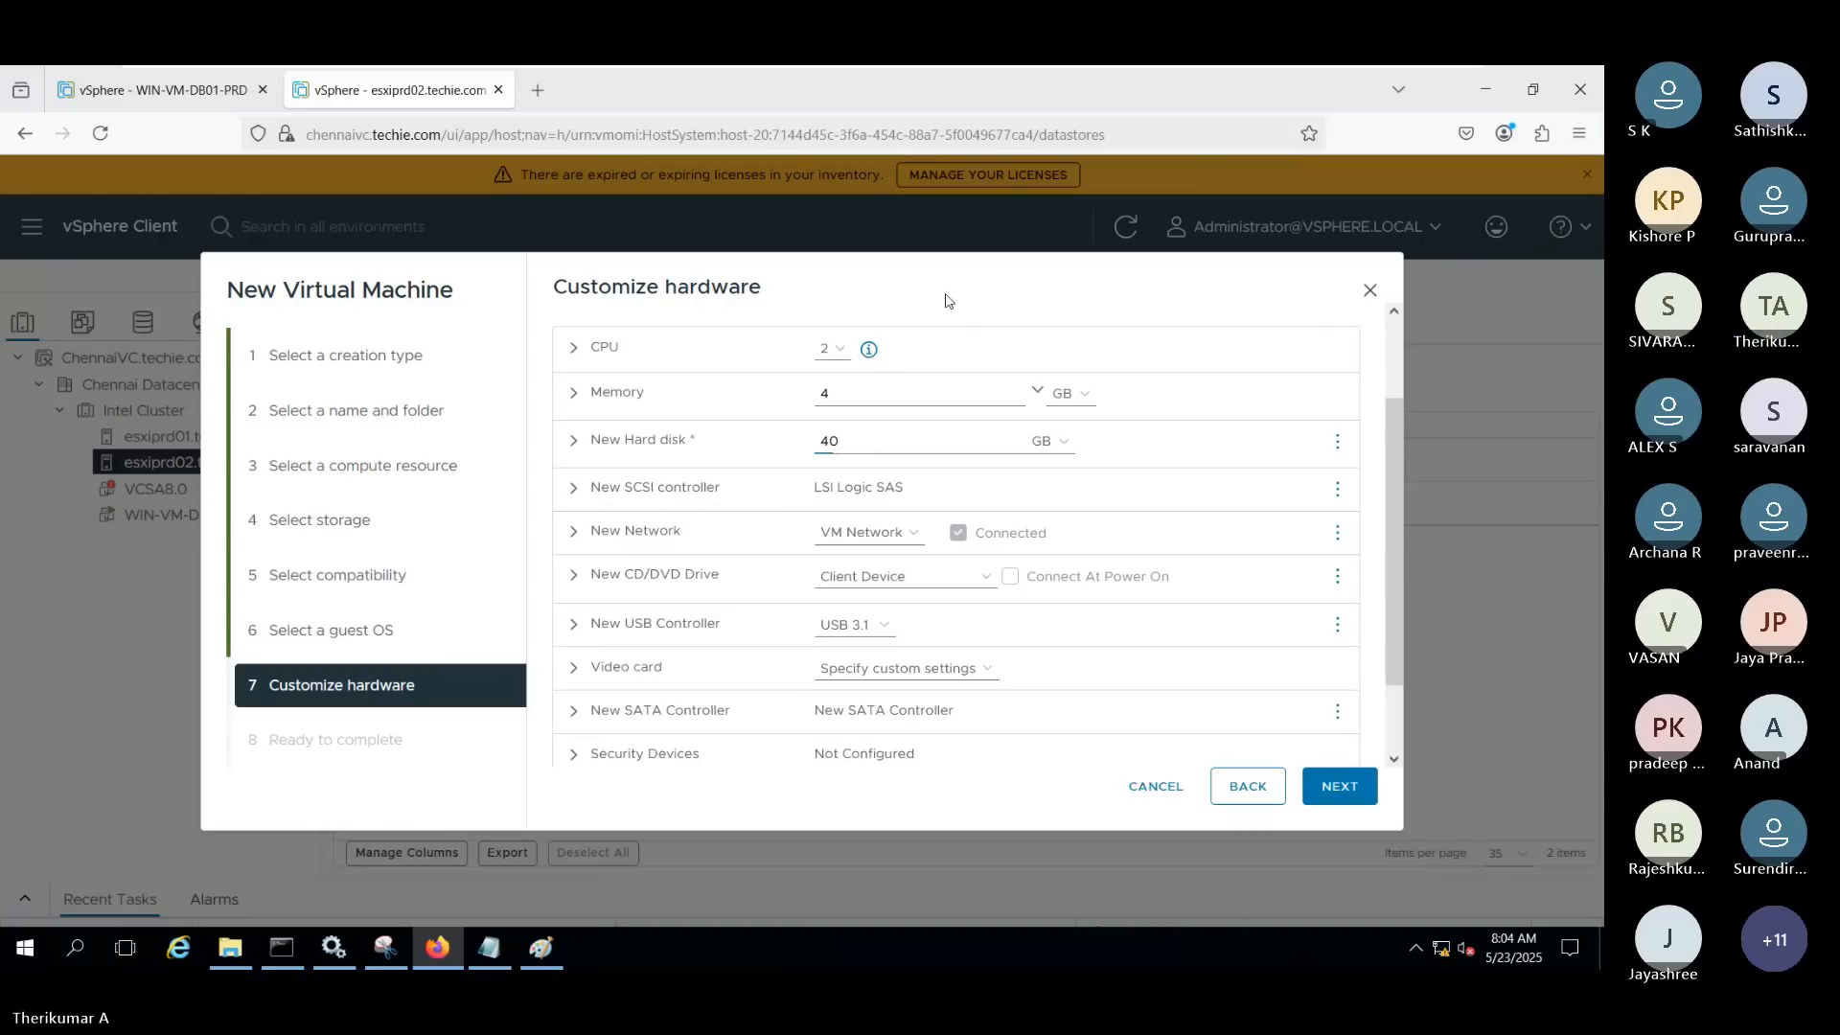
{"action": "left_click", "coordinate": [574, 444]}
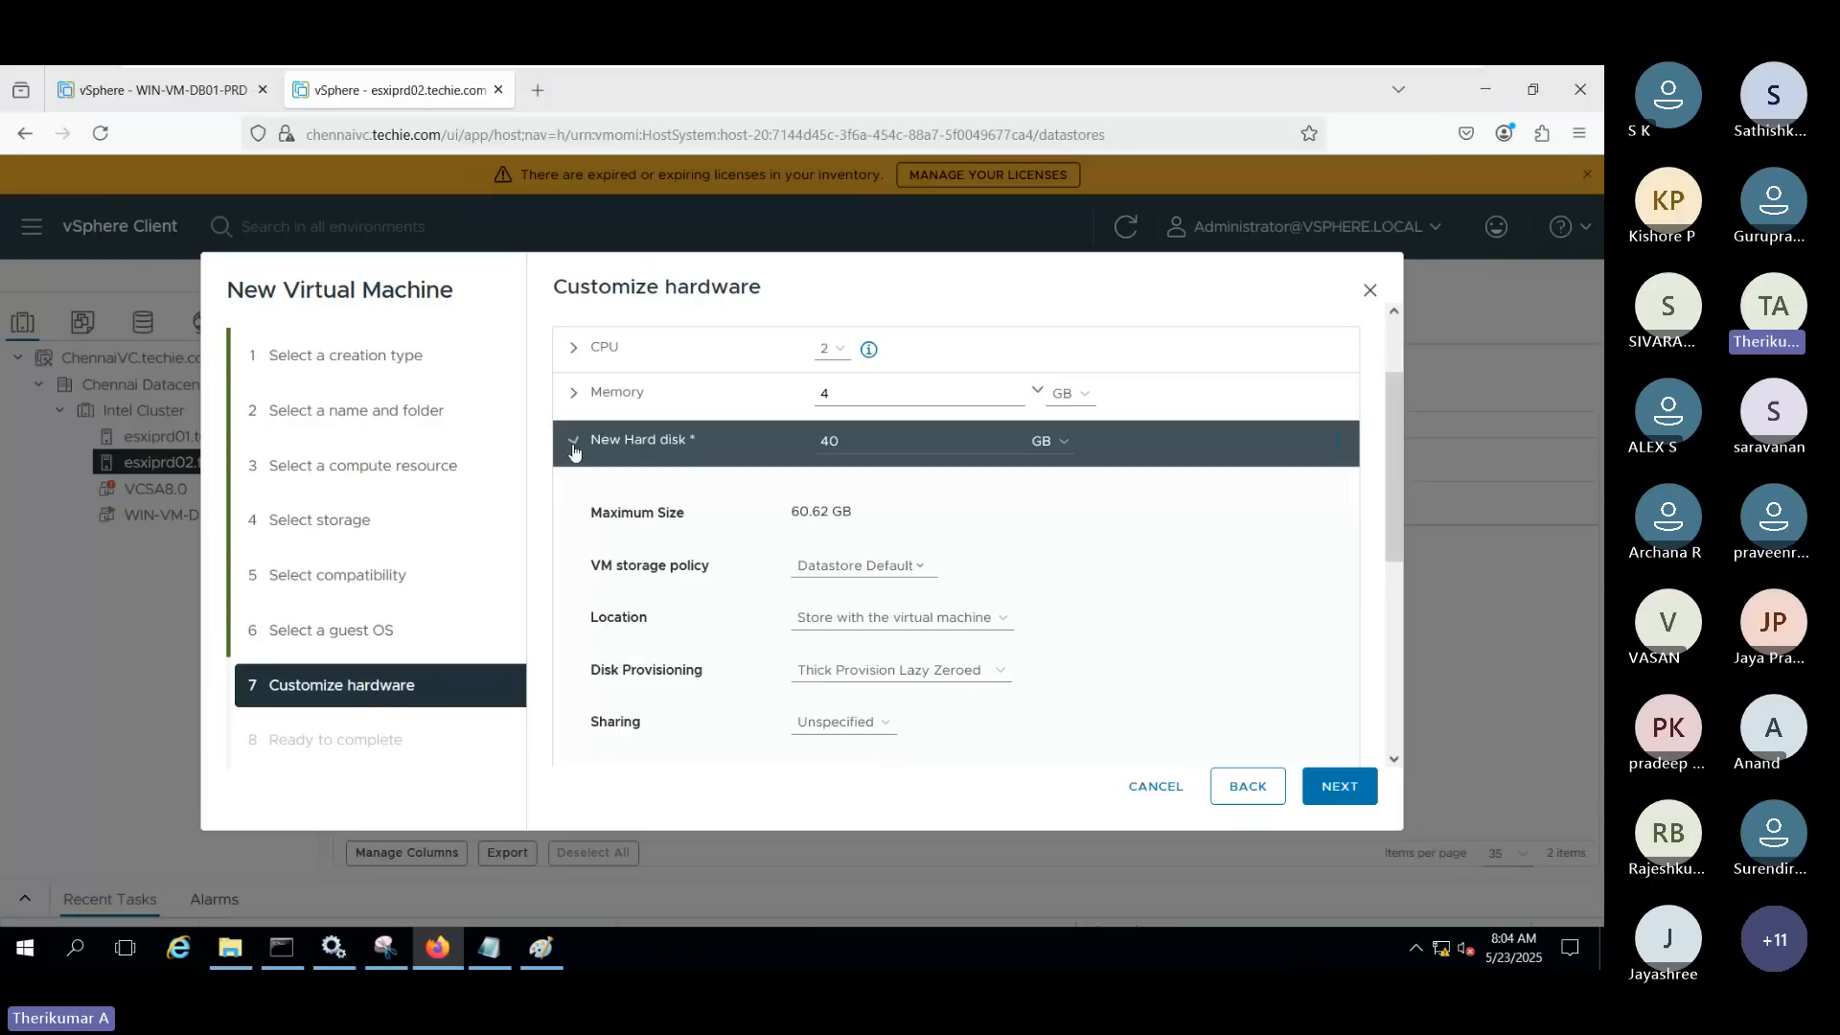
Set the new hard disk's disk provisioning to Thin Provision
{"action": "scroll", "coordinate": [587, 450], "scroll_direction": "down", "scroll_amount": 2}
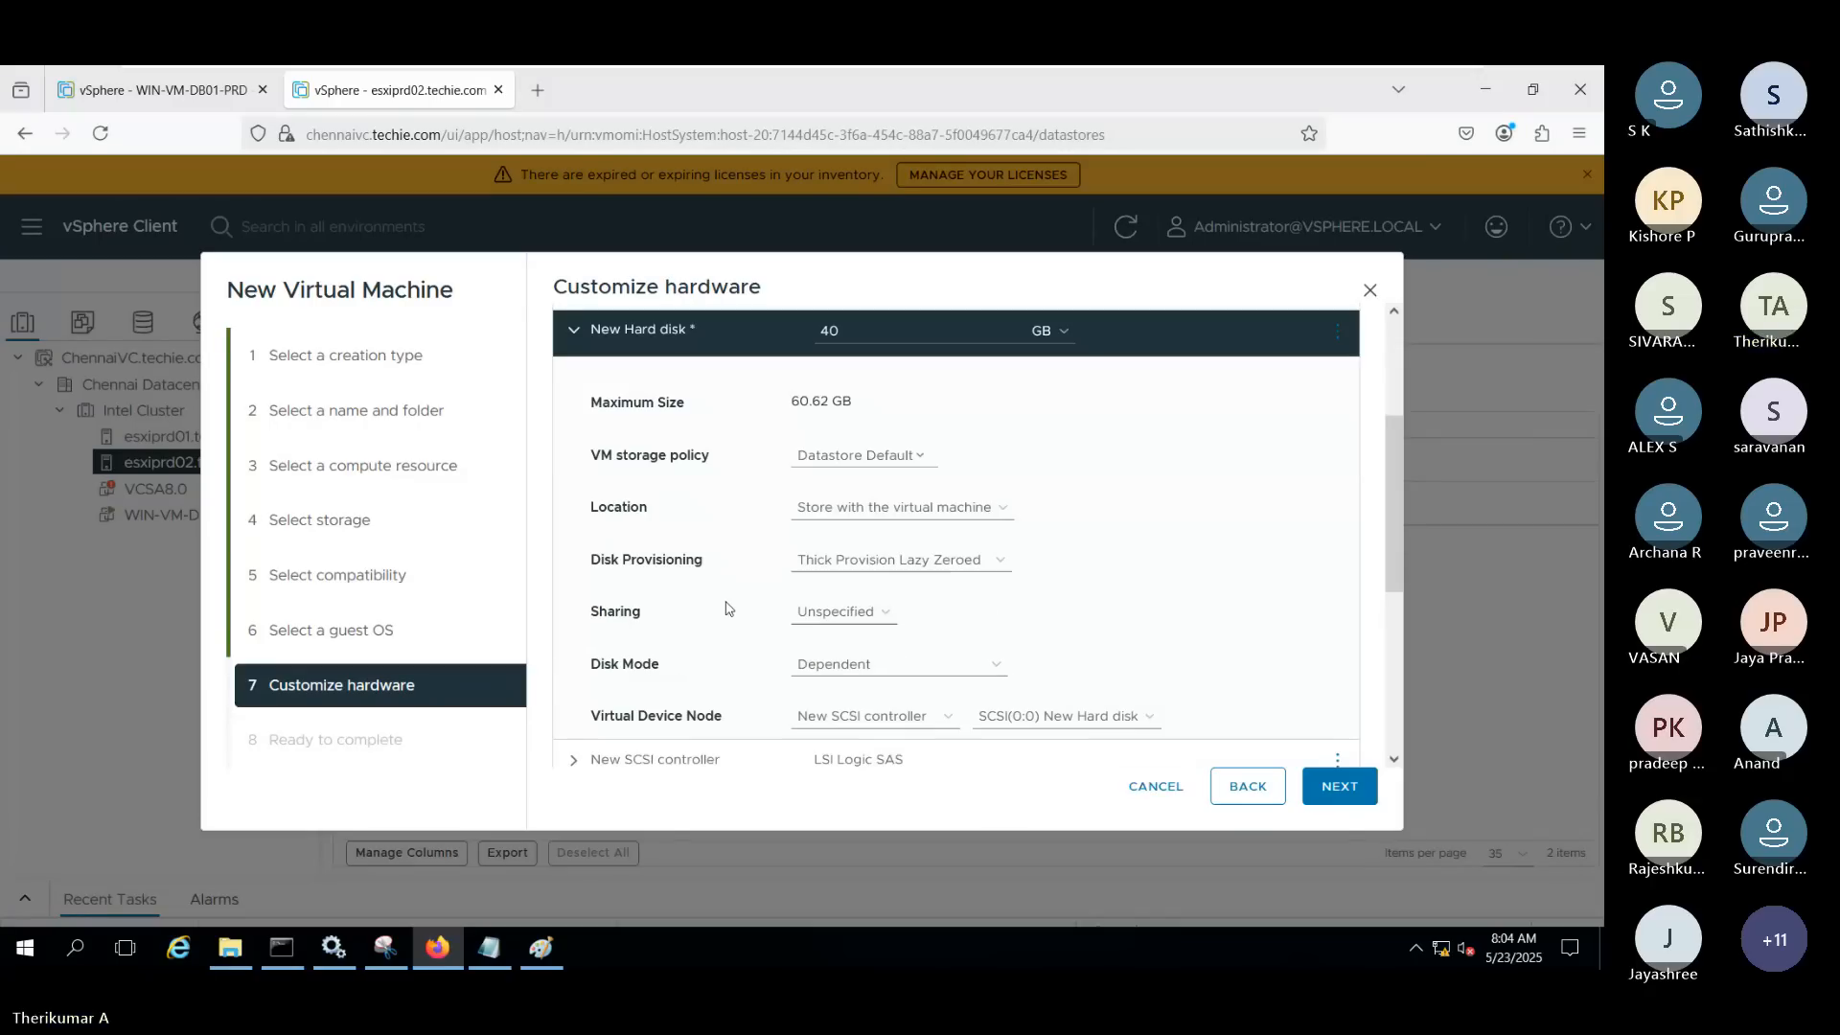
{"action": "left_click_drag", "start_coordinate": [591, 567], "coordinate": [658, 583]}
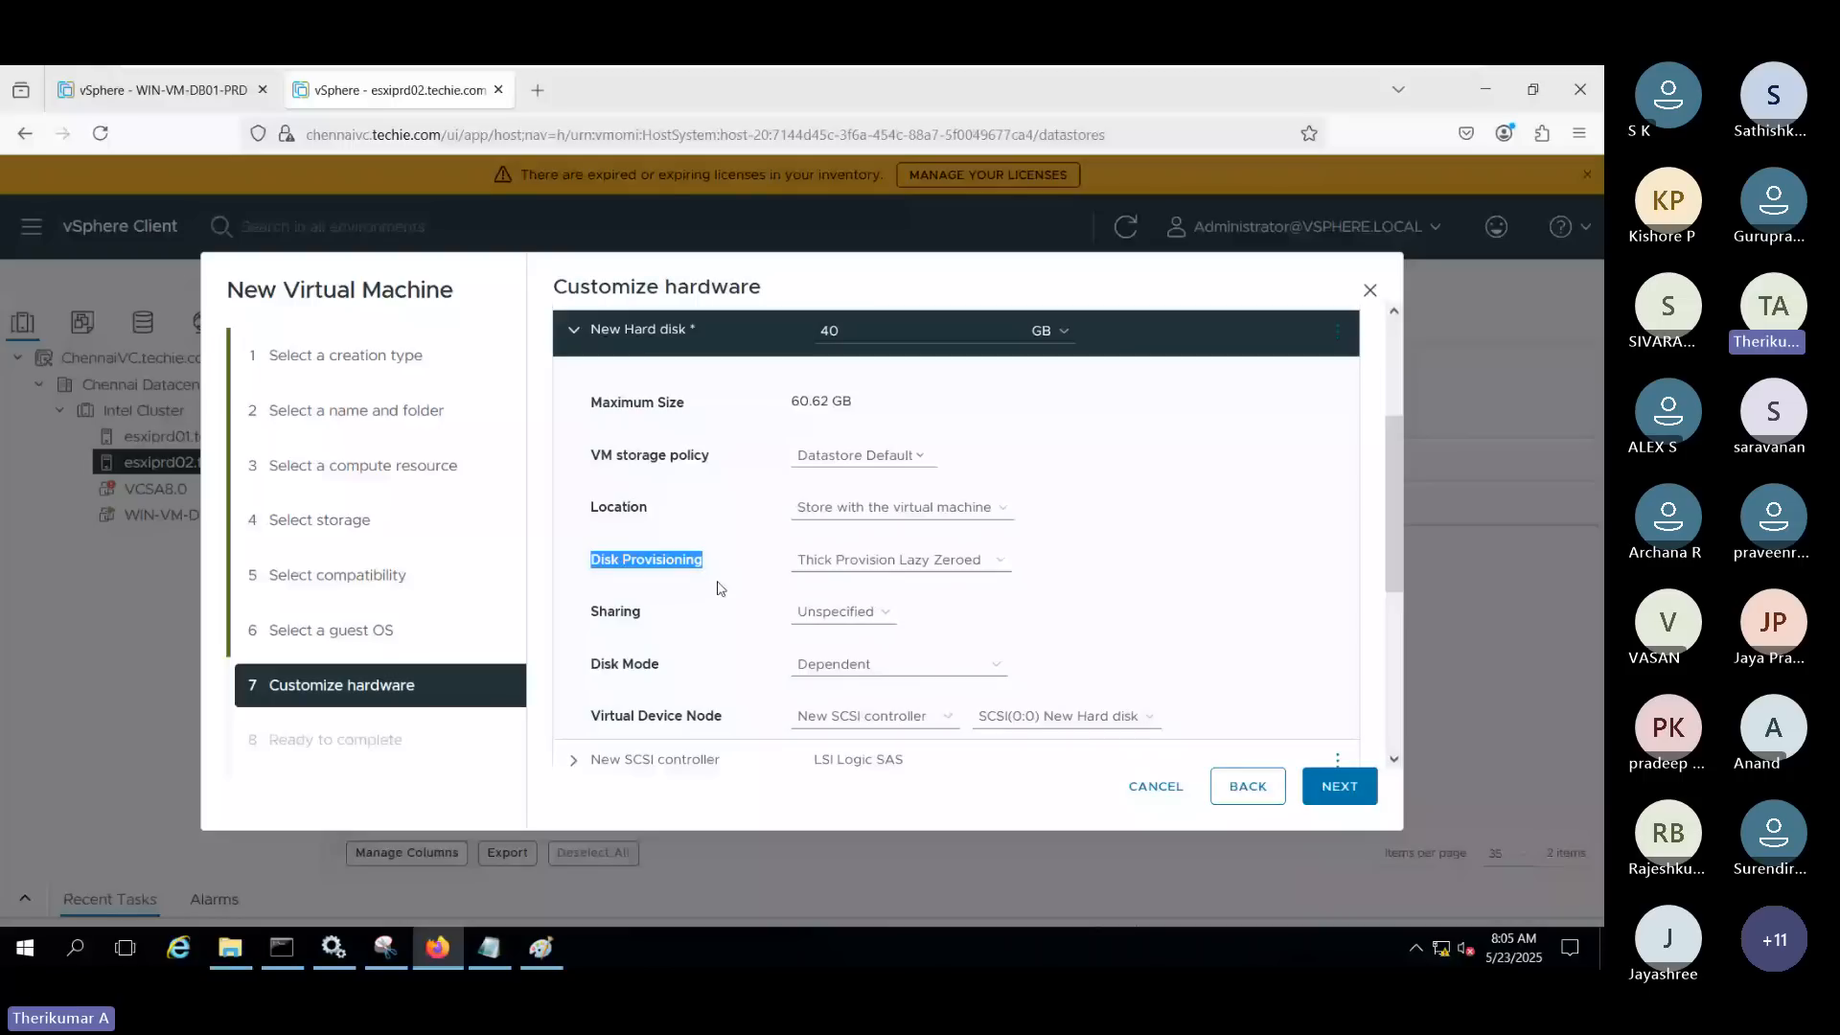
{"action": "left_click", "coordinate": [1001, 565]}
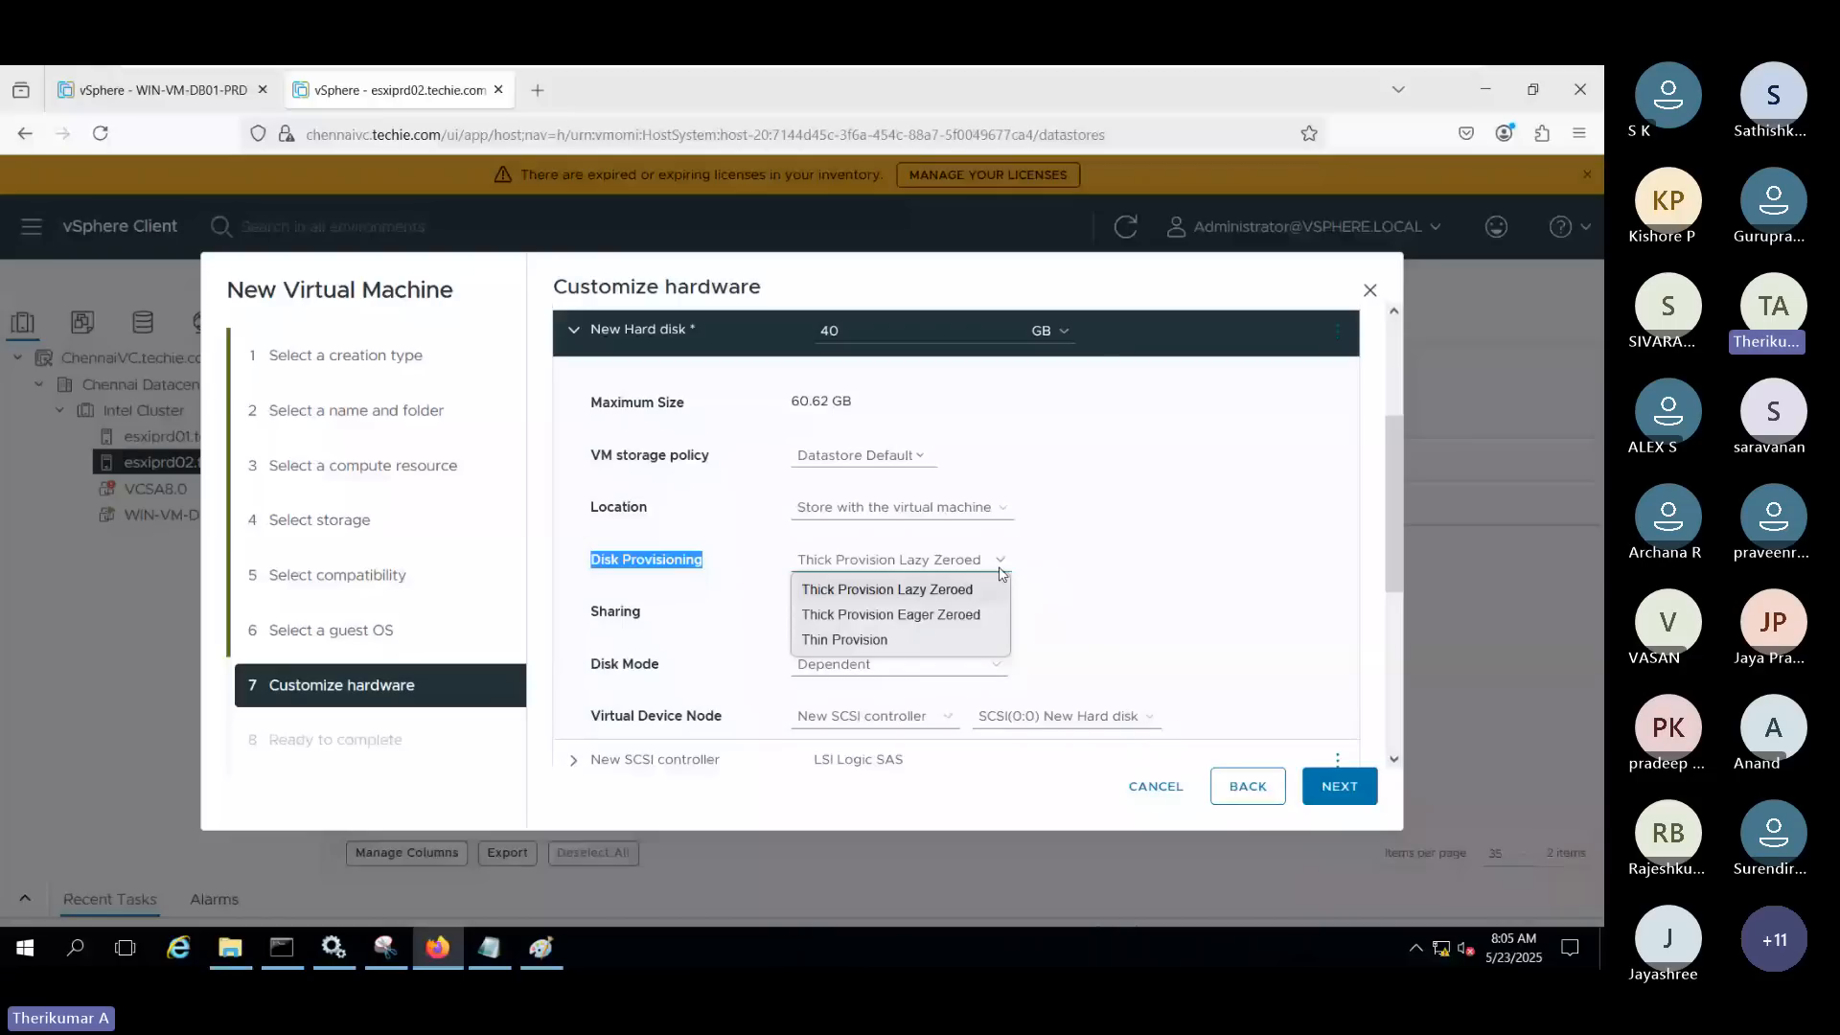
{"action": "left_click", "coordinate": [856, 639]}
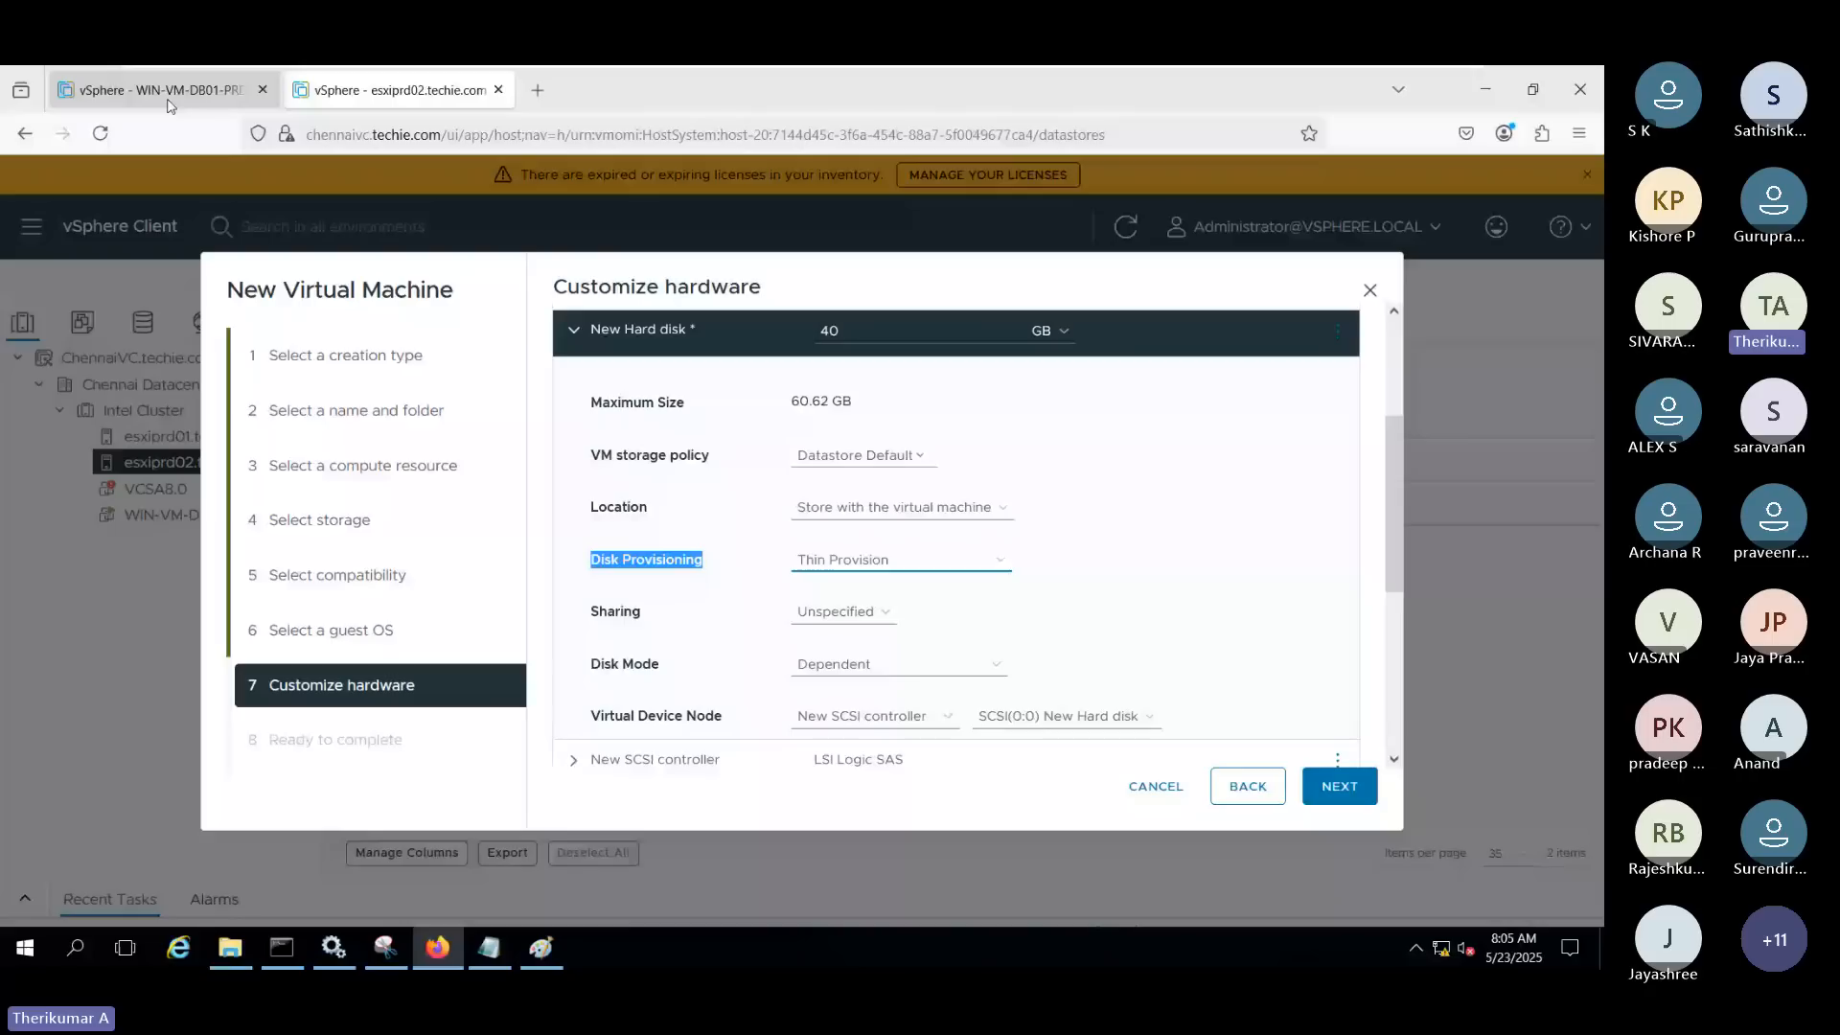
Check Hard disk 1's provisioning type in the settings of WIN-VM-DB01-PRD and return to the new virtual machine's hardware page
{"action": "left_click", "coordinate": [167, 99]}
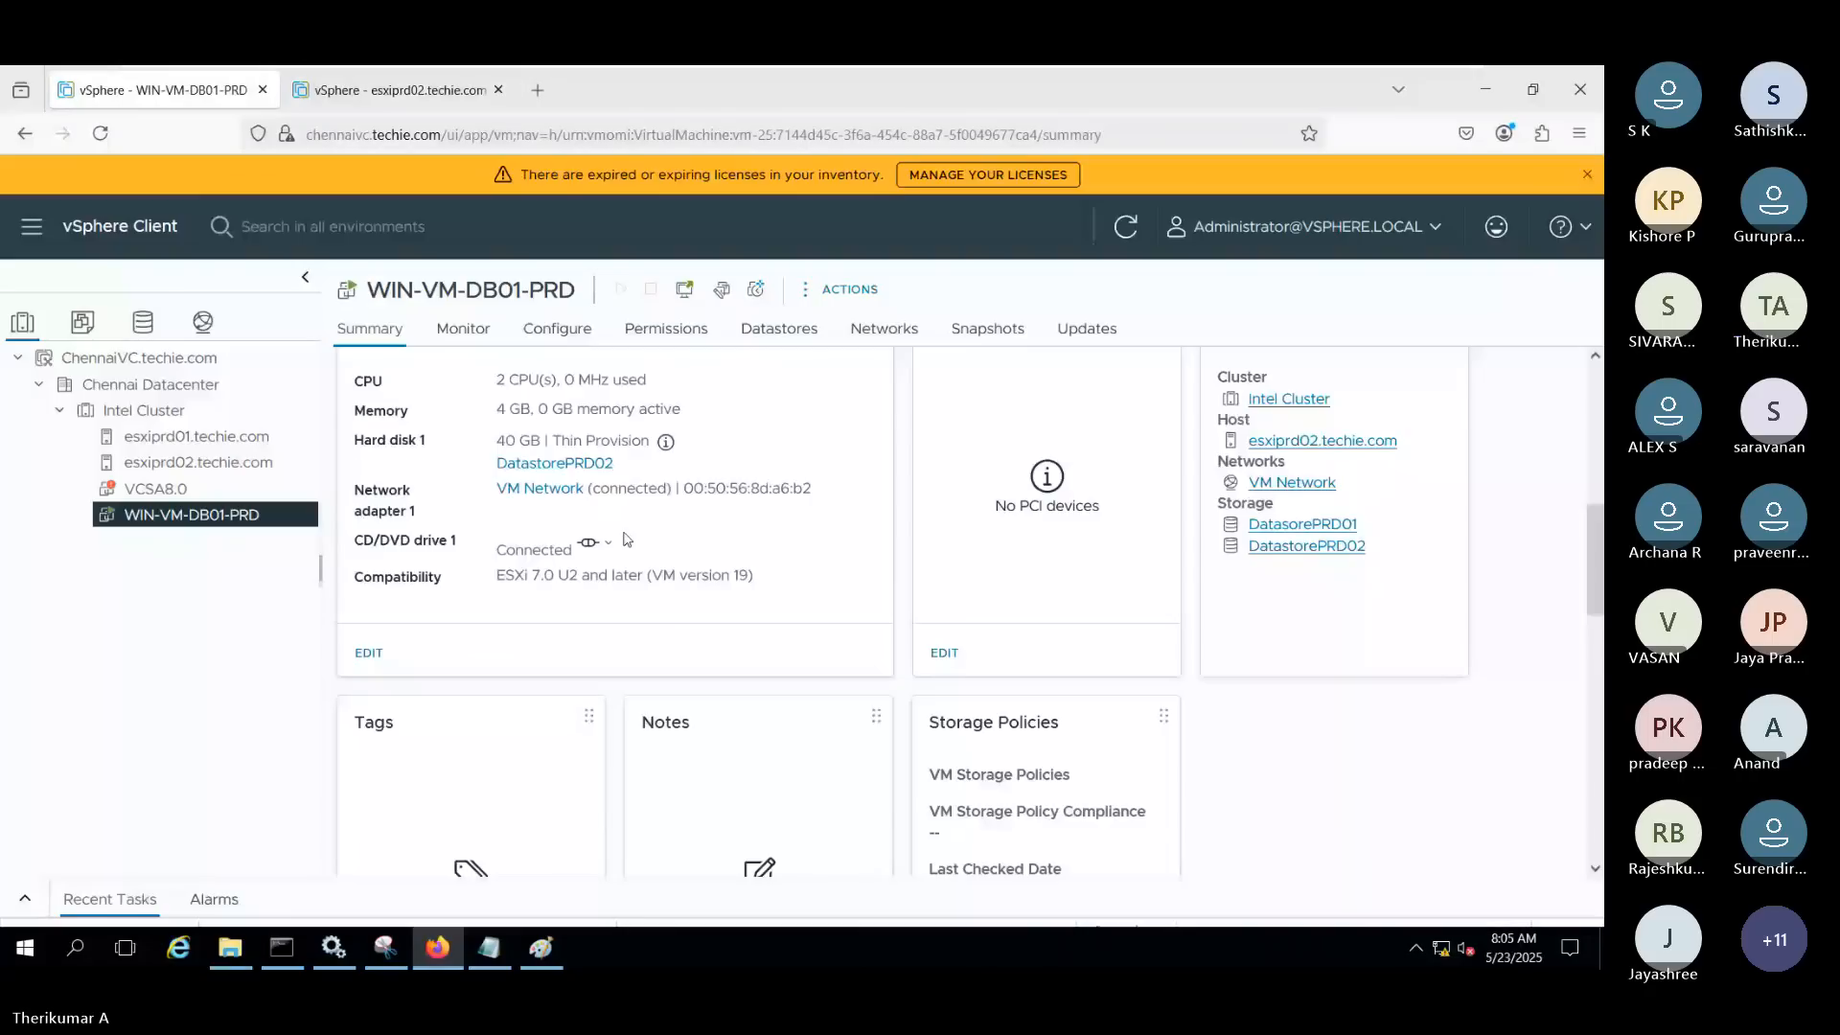
{"action": "scroll", "coordinate": [625, 540], "scroll_direction": "up", "scroll_amount": 2}
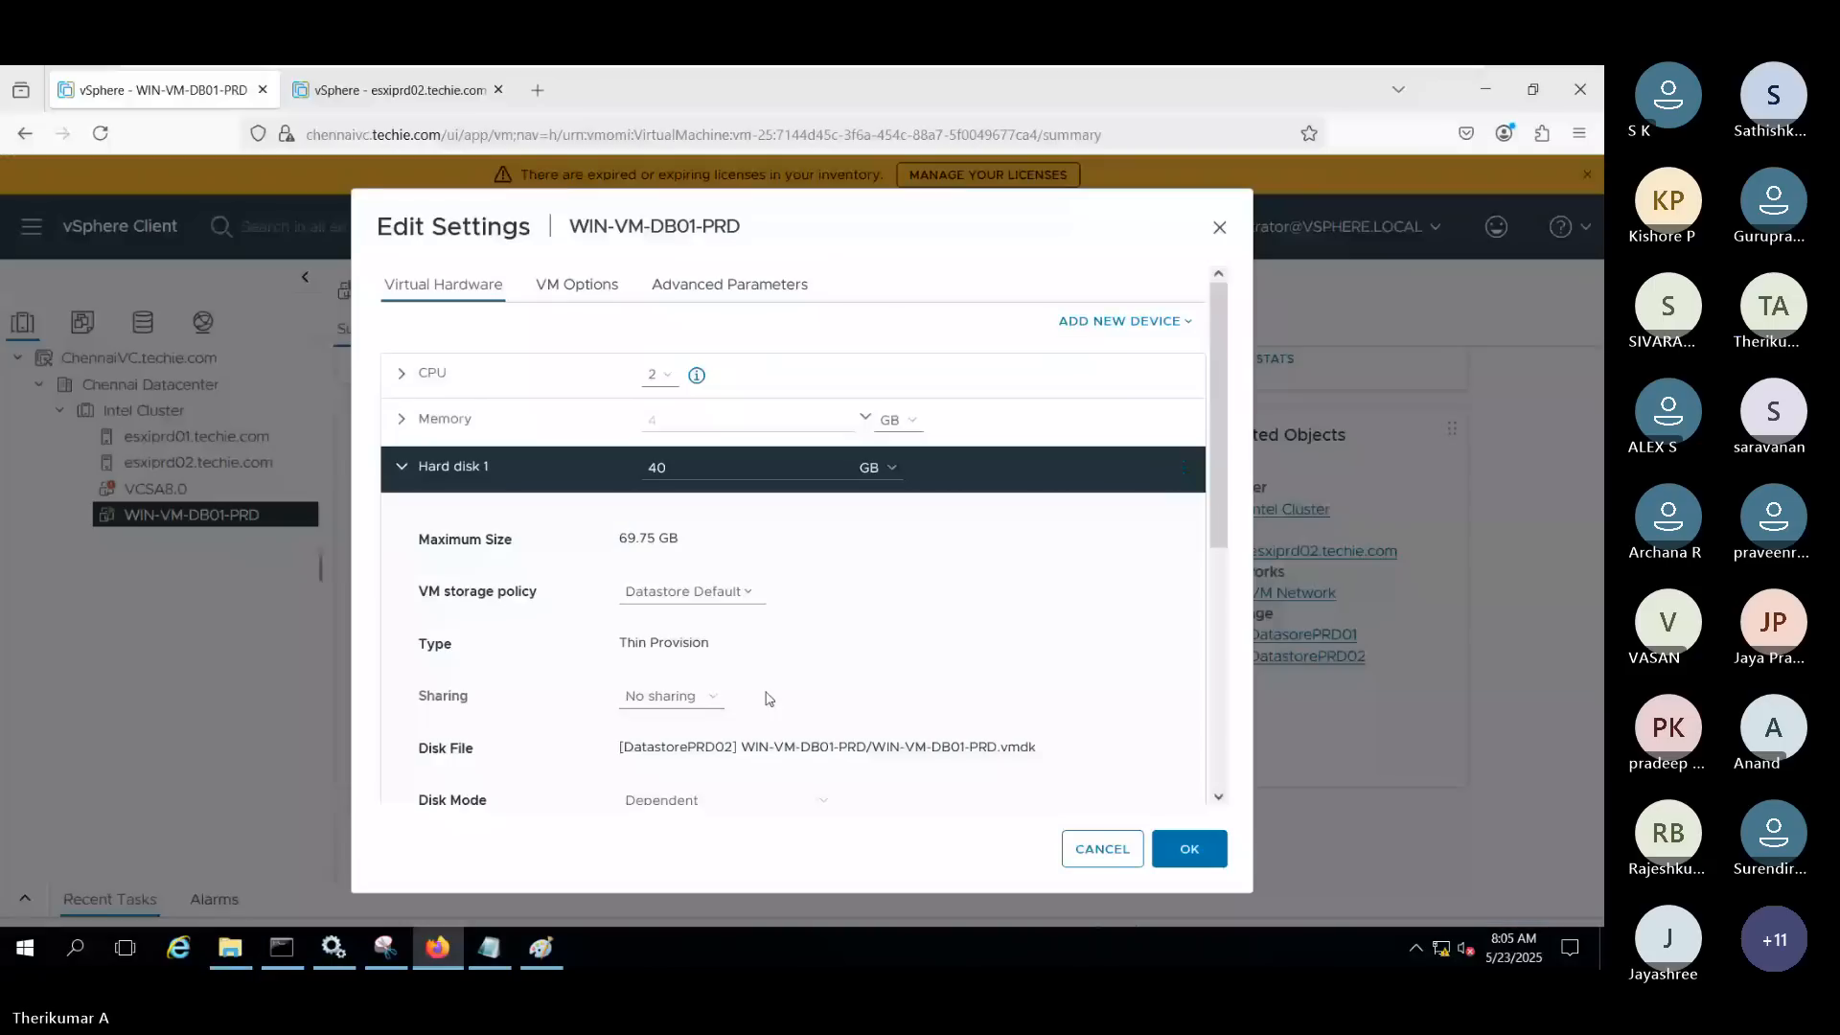
{"action": "left_click_drag", "start_coordinate": [710, 643], "coordinate": [619, 643]}
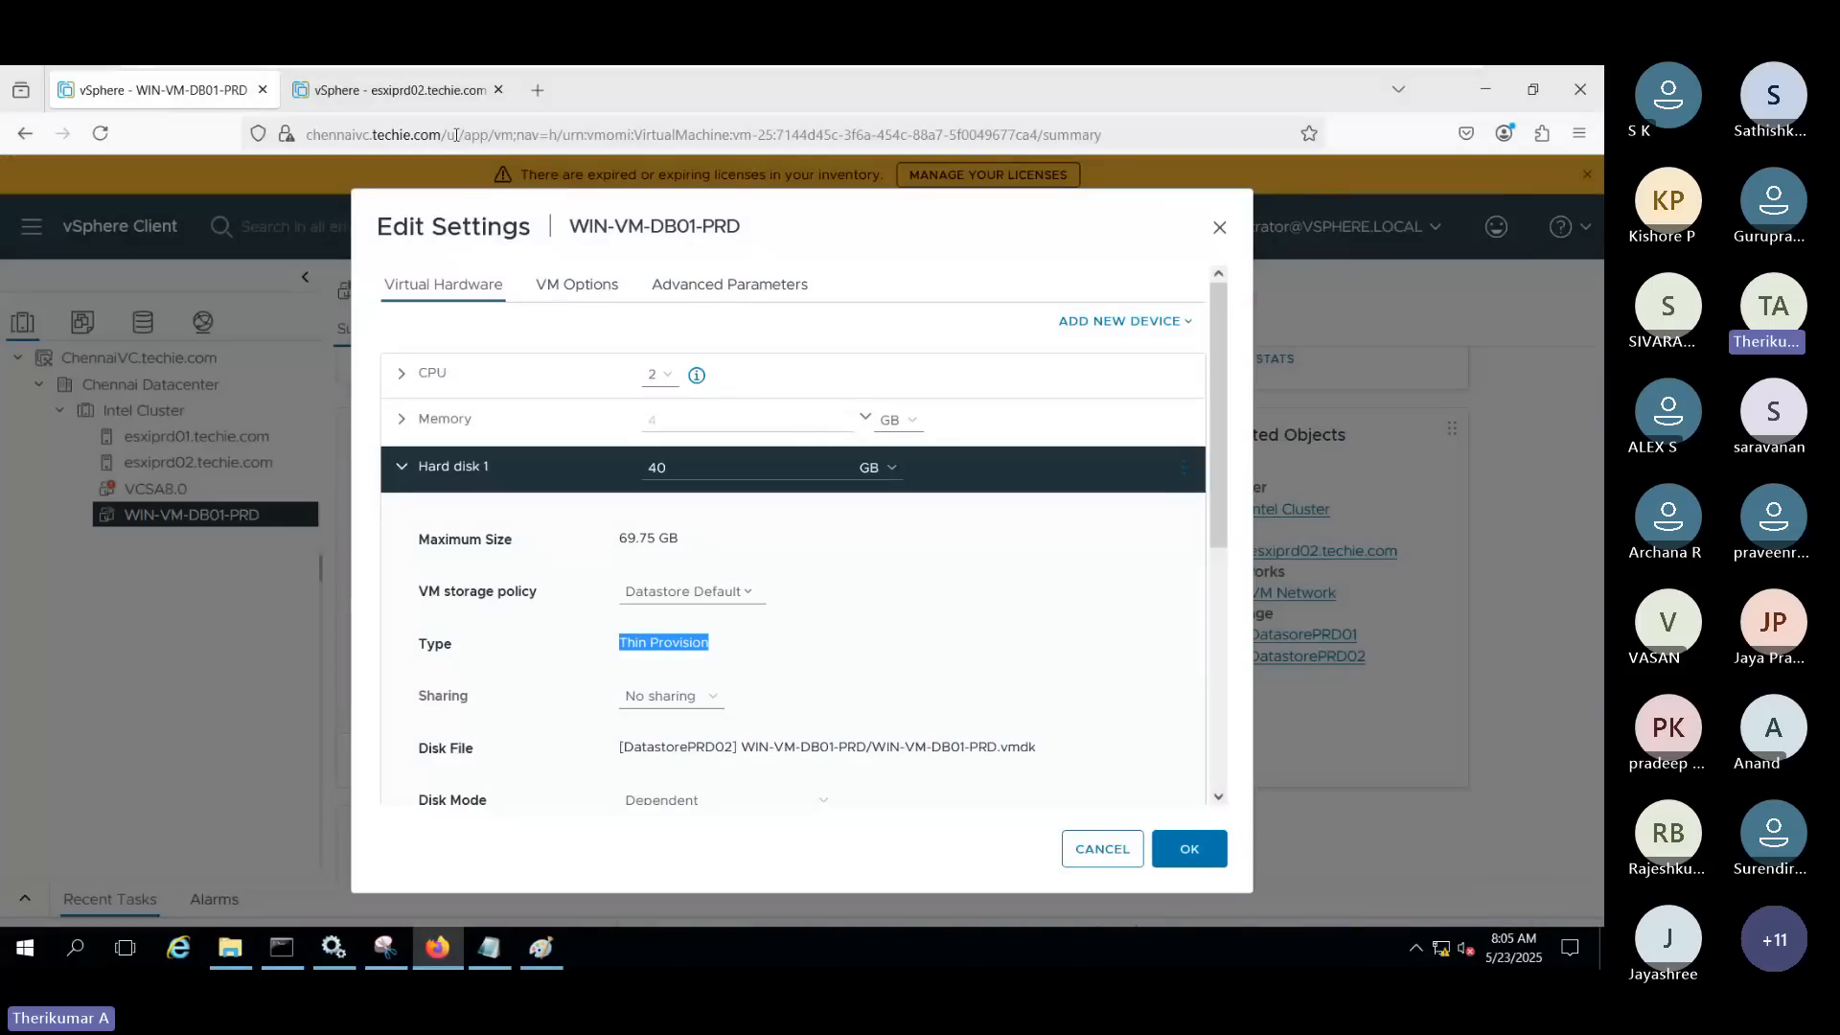
{"action": "left_click", "coordinate": [432, 91]}
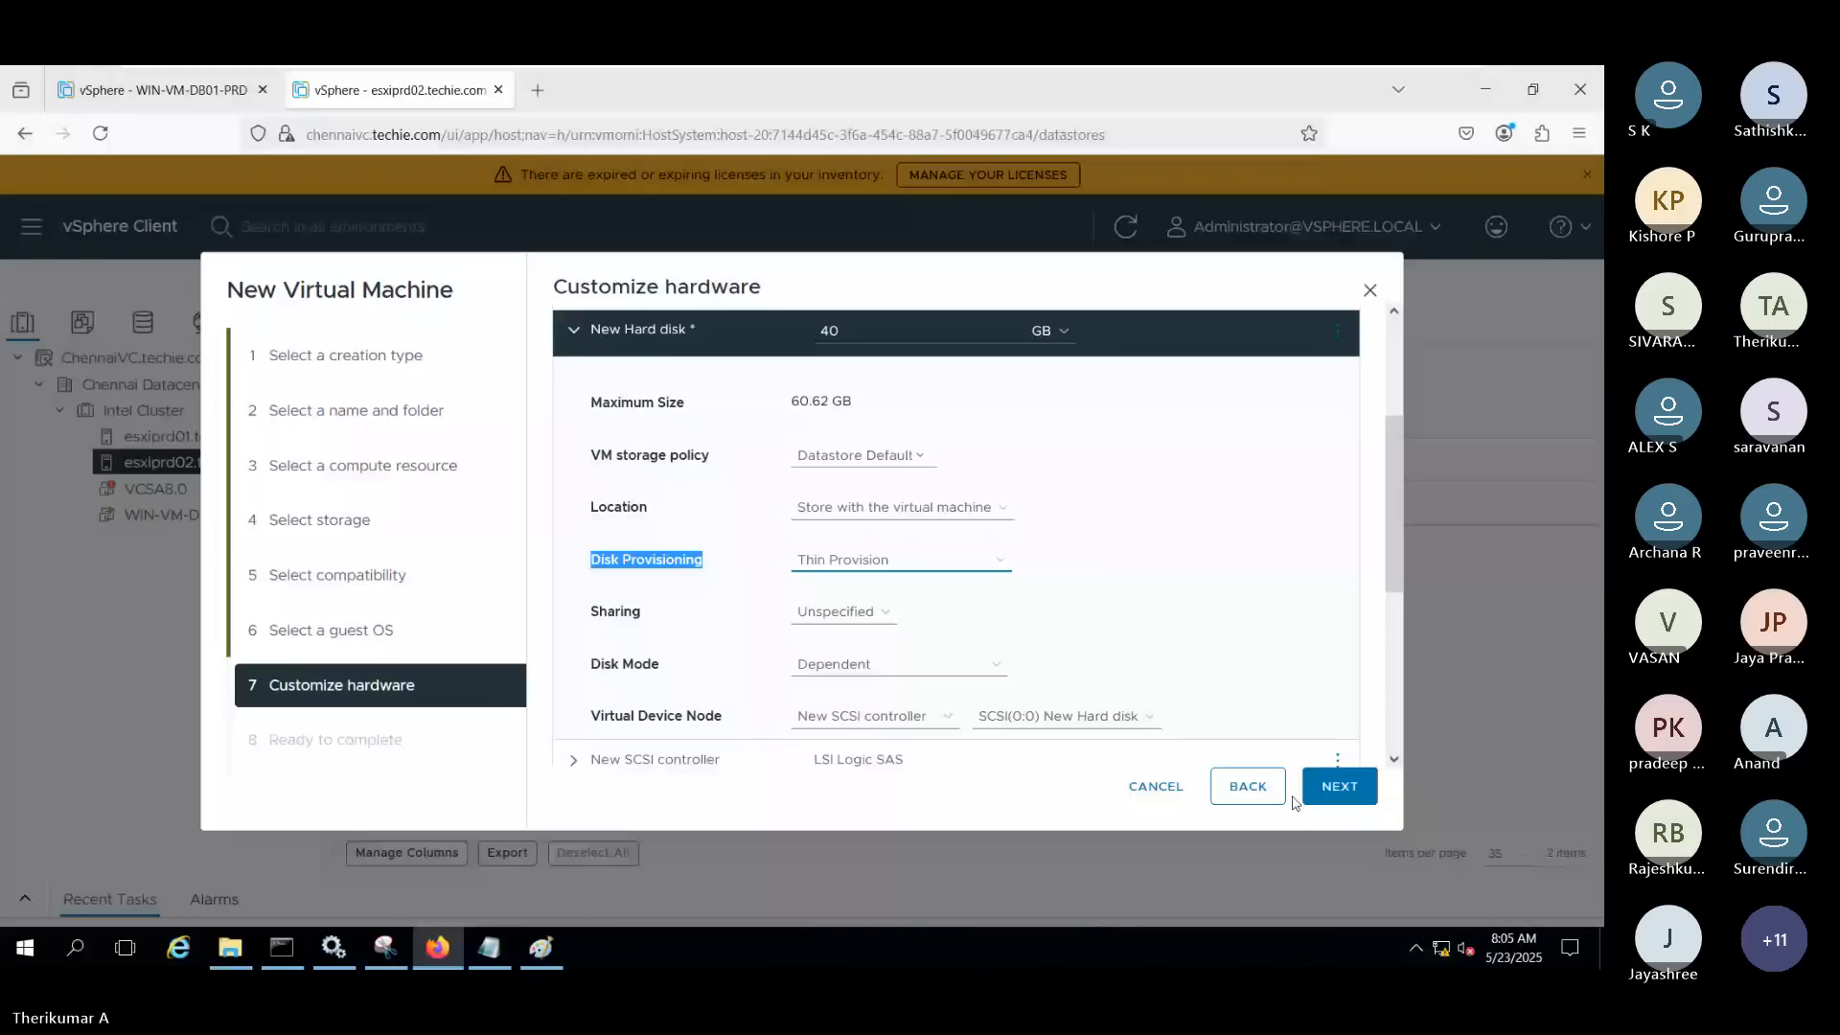
{"action": "left_click", "coordinate": [1075, 654]}
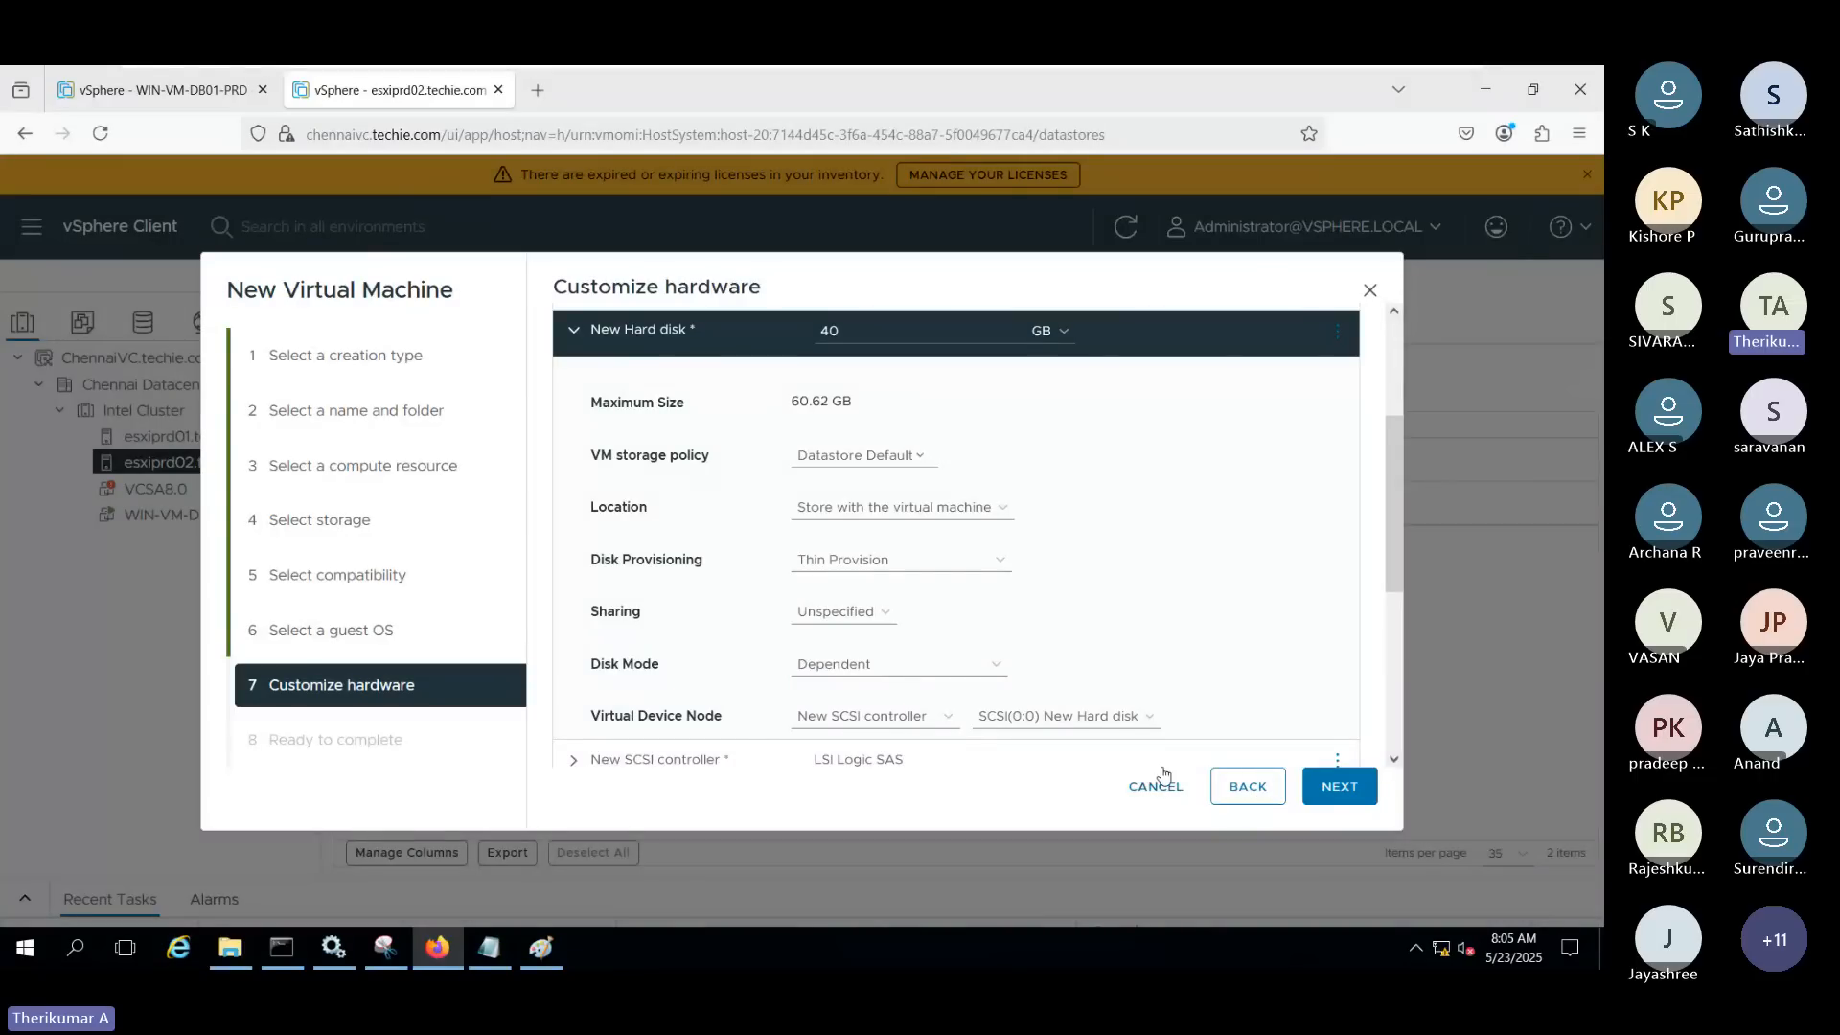
Switch the new disk's provisioning to Thick Provision Lazy Zeroed and back to Thin Provision
{"action": "left_click", "coordinate": [905, 561]}
{"action": "left_click", "coordinate": [912, 583]}
{"action": "left_click", "coordinate": [910, 572]}
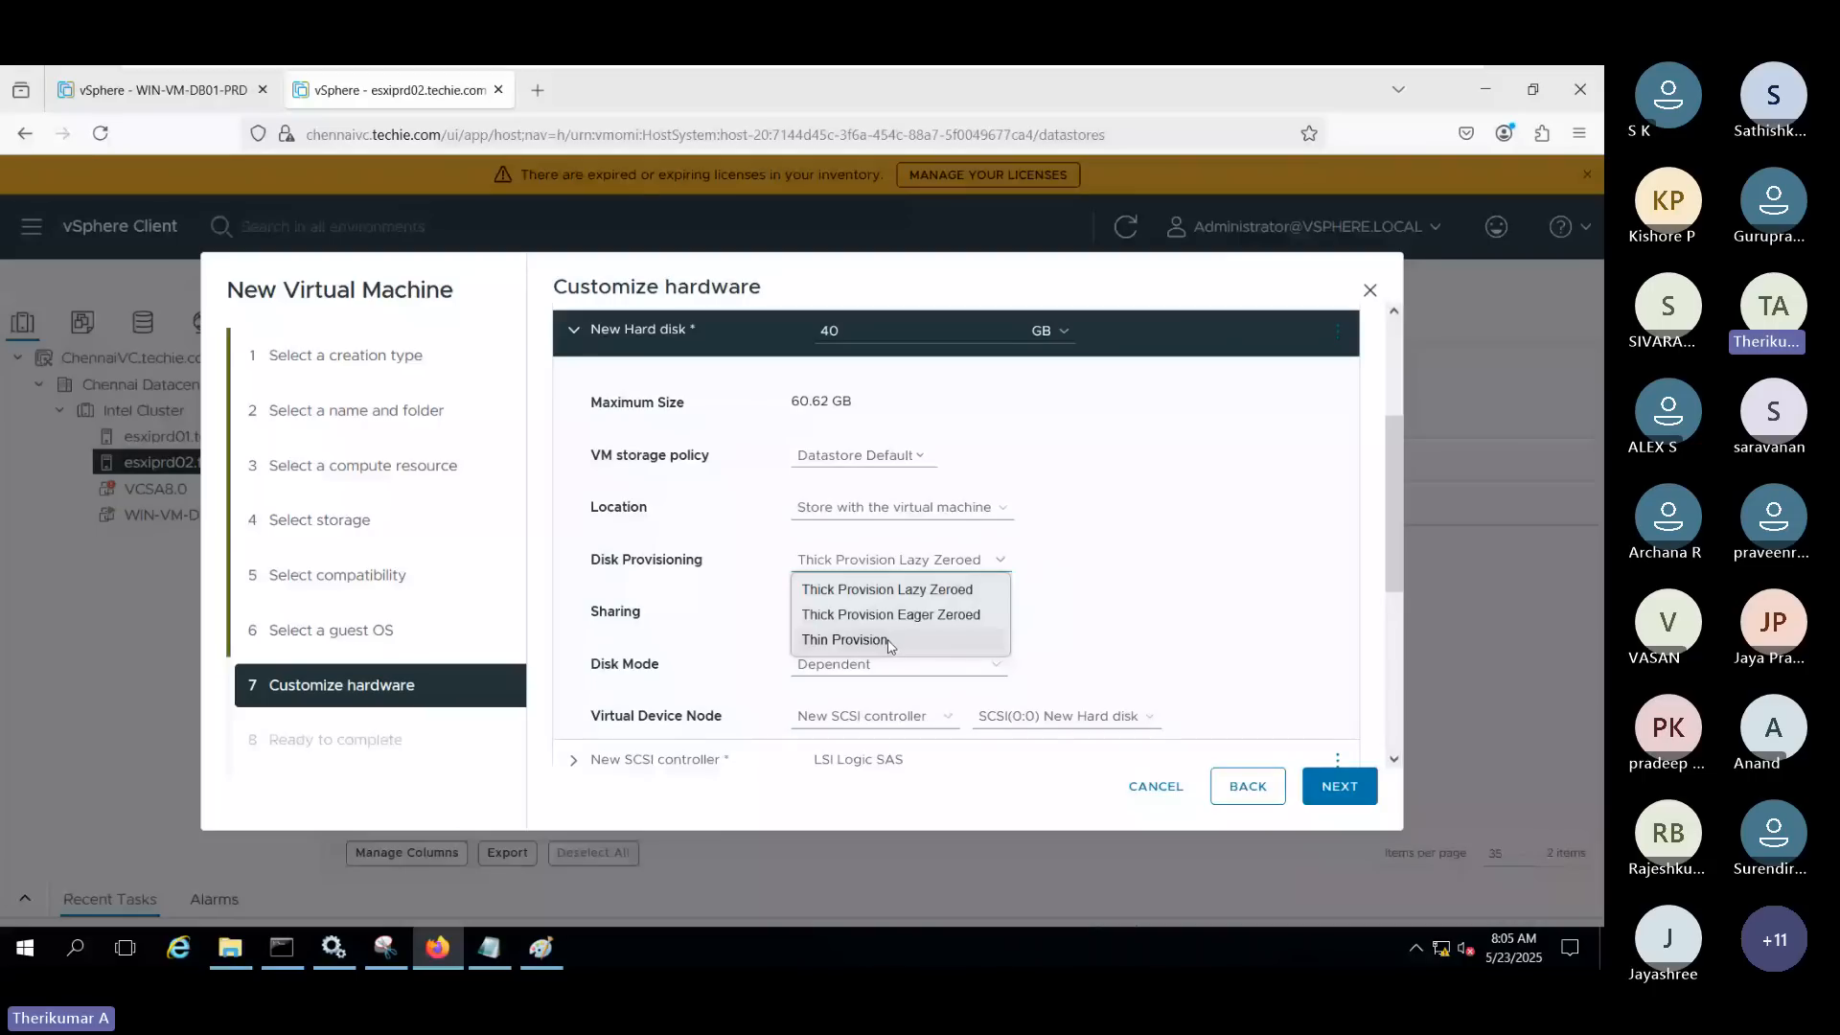
{"action": "left_click", "coordinate": [889, 642]}
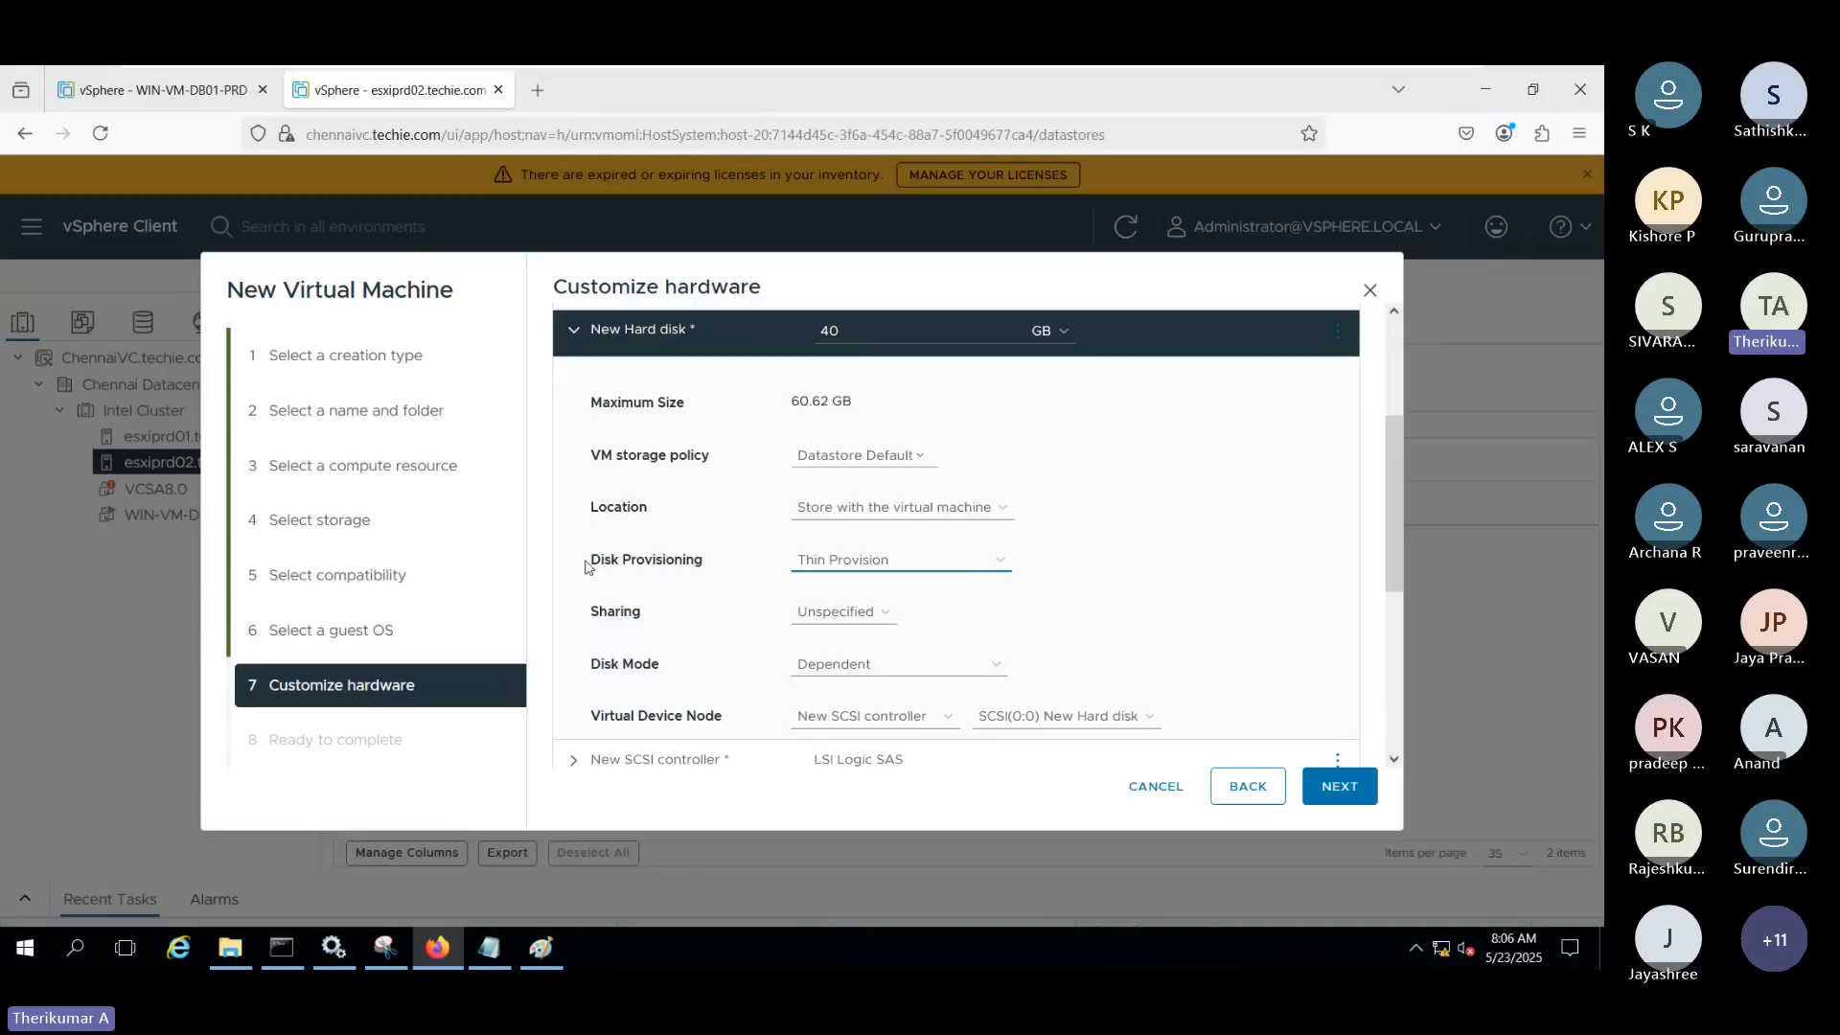
{"action": "left_click_drag", "start_coordinate": [590, 560], "coordinate": [1095, 598]}
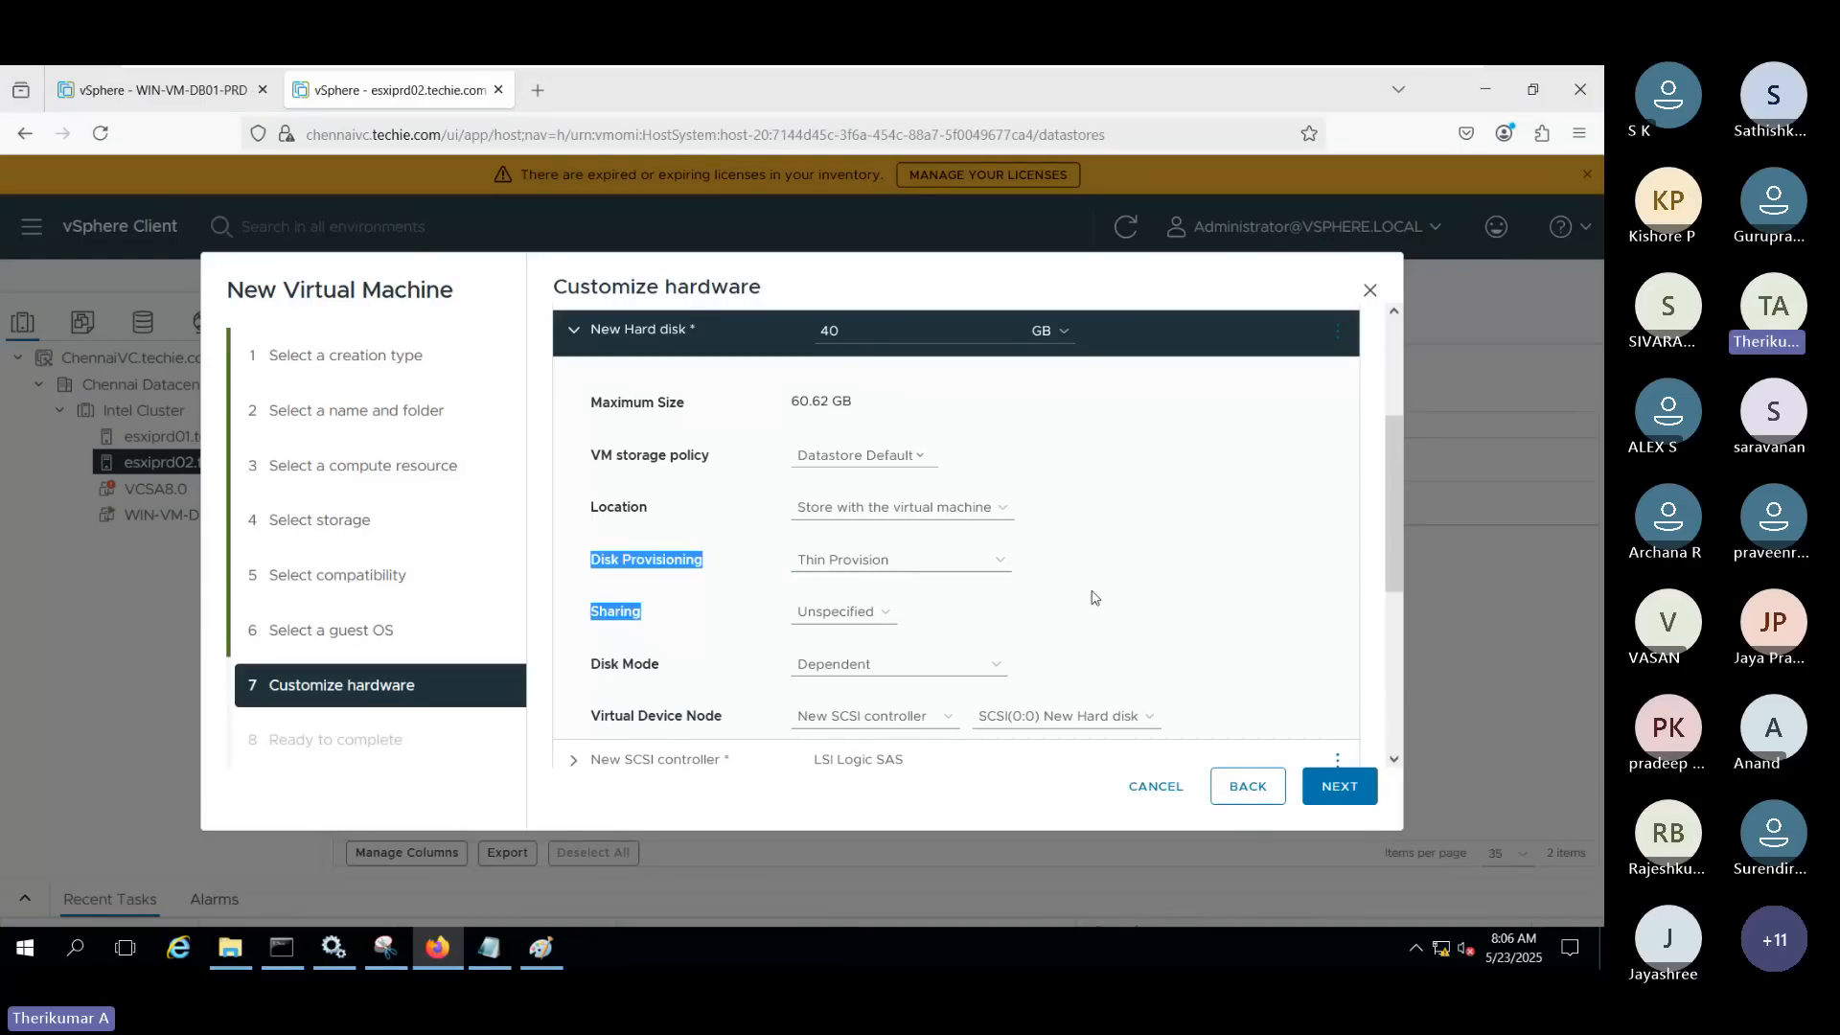
{"action": "left_click", "coordinate": [1094, 598]}
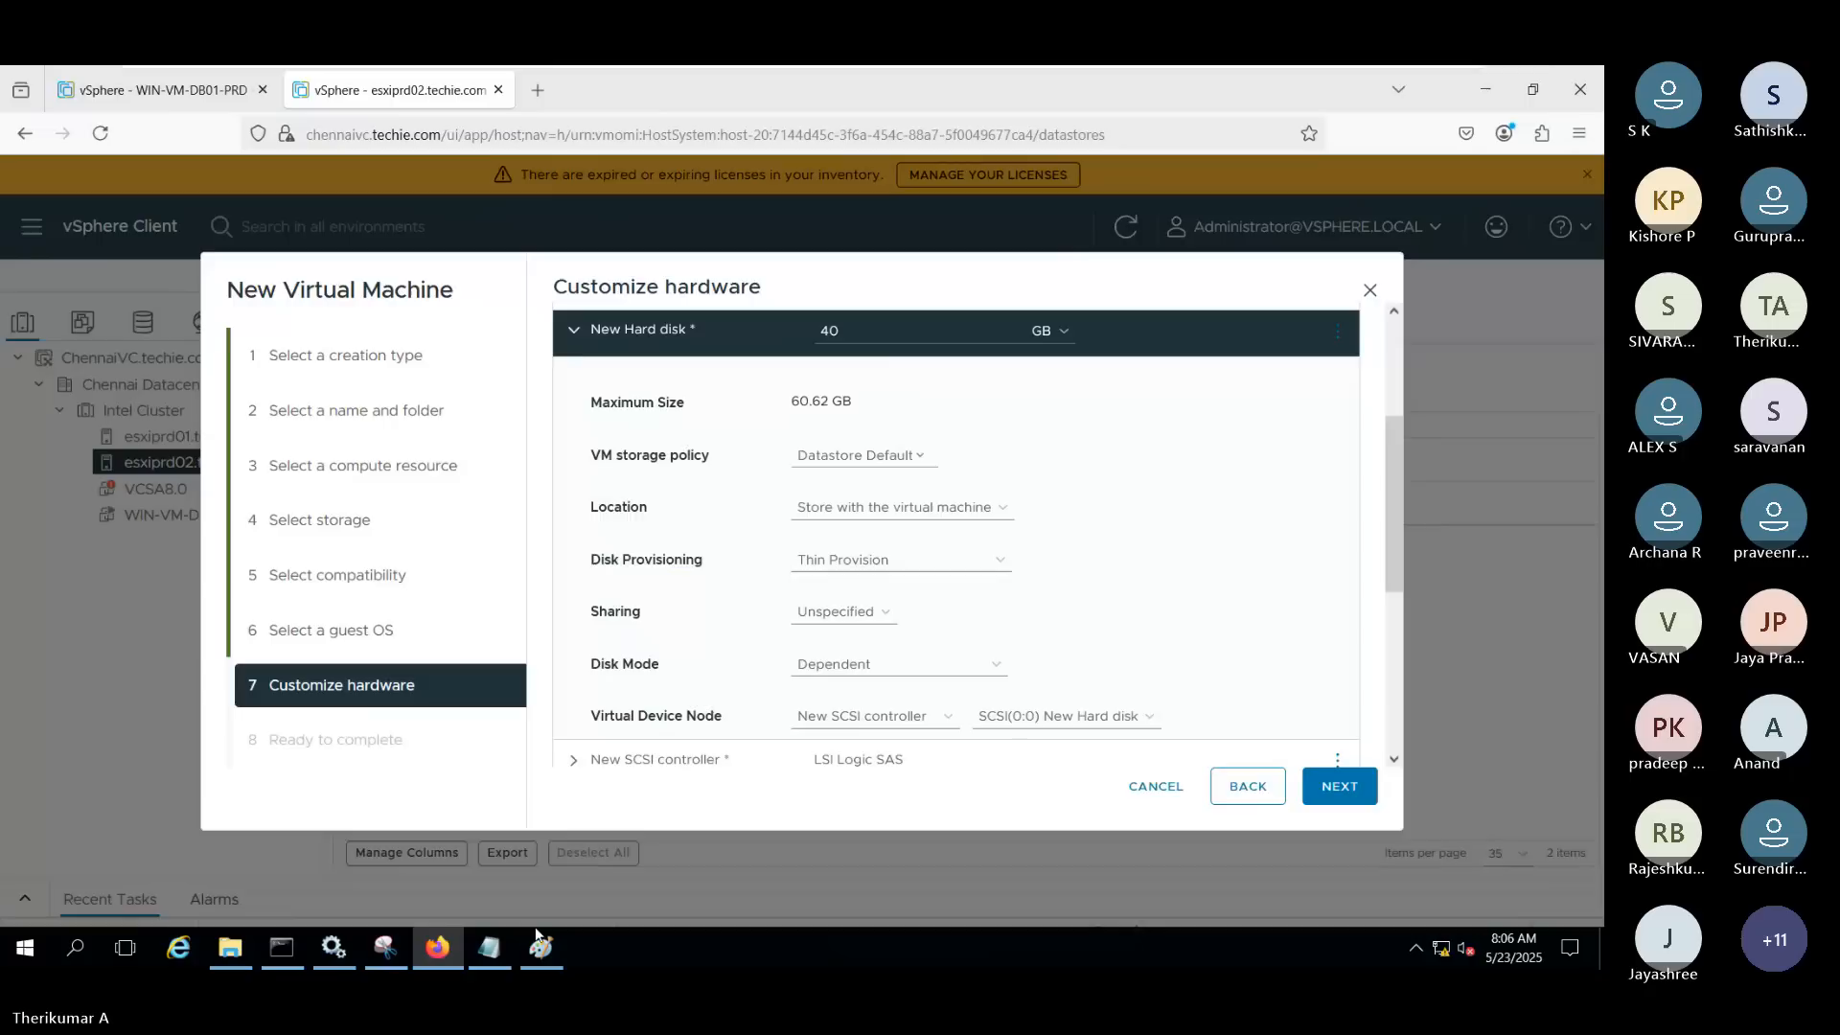
Switch to the Paint notes and enlarge the canvas to about 1653 × 762 px
{"action": "left_click", "coordinate": [540, 946]}
{"action": "left_click", "coordinate": [461, 788]}
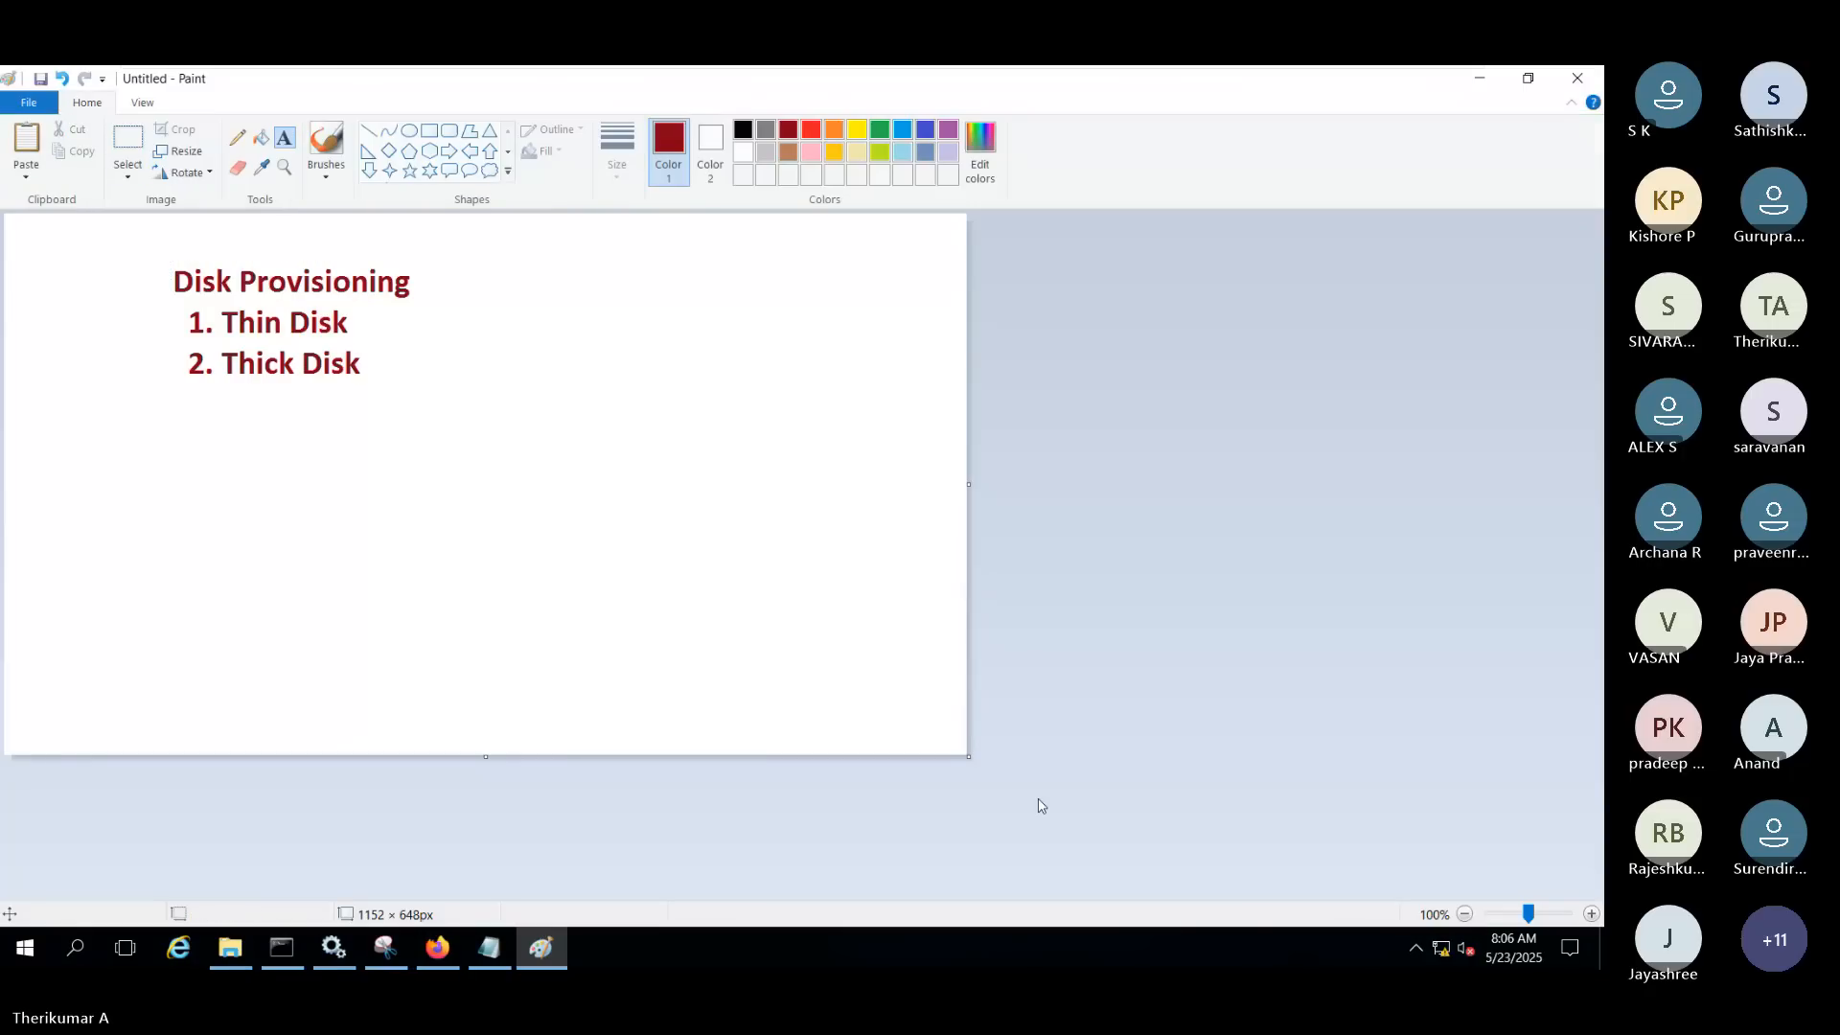
{"action": "left_click_drag", "start_coordinate": [968, 757], "coordinate": [1386, 852]}
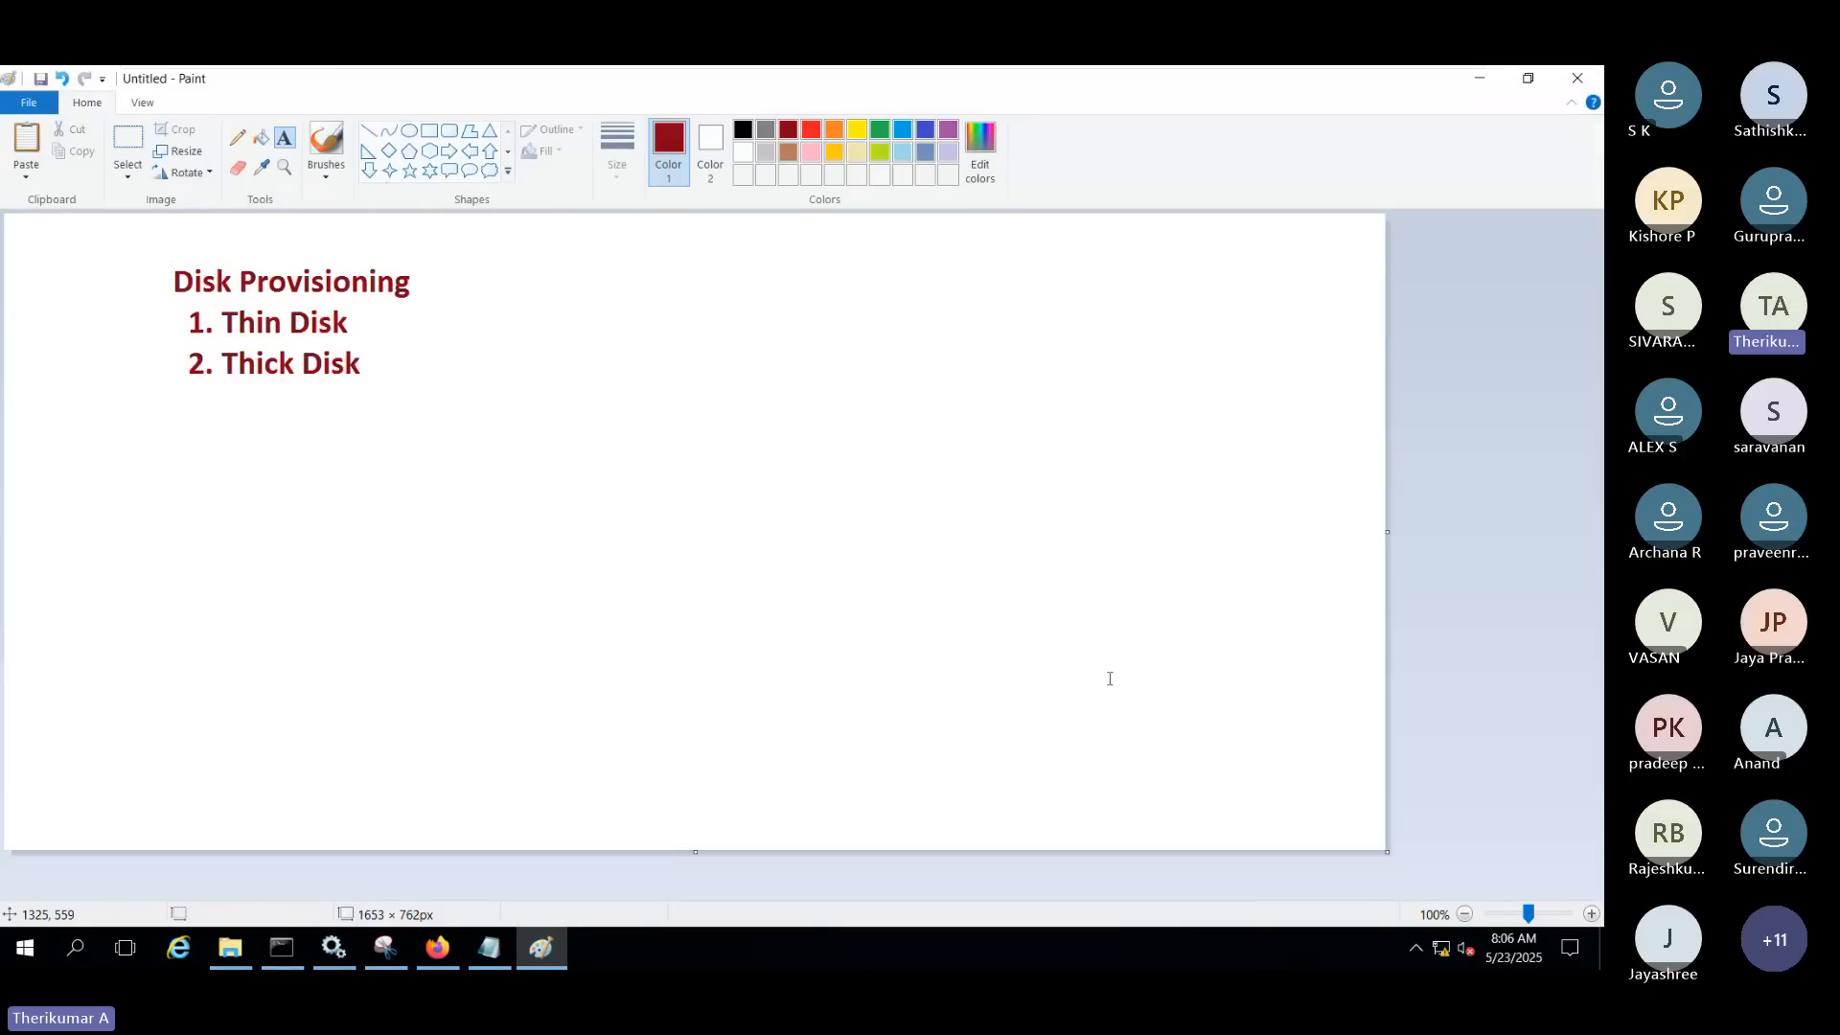
Draw a large red rounded rectangle beside the Disk Provisioning list
{"action": "left_click", "coordinate": [428, 131]}
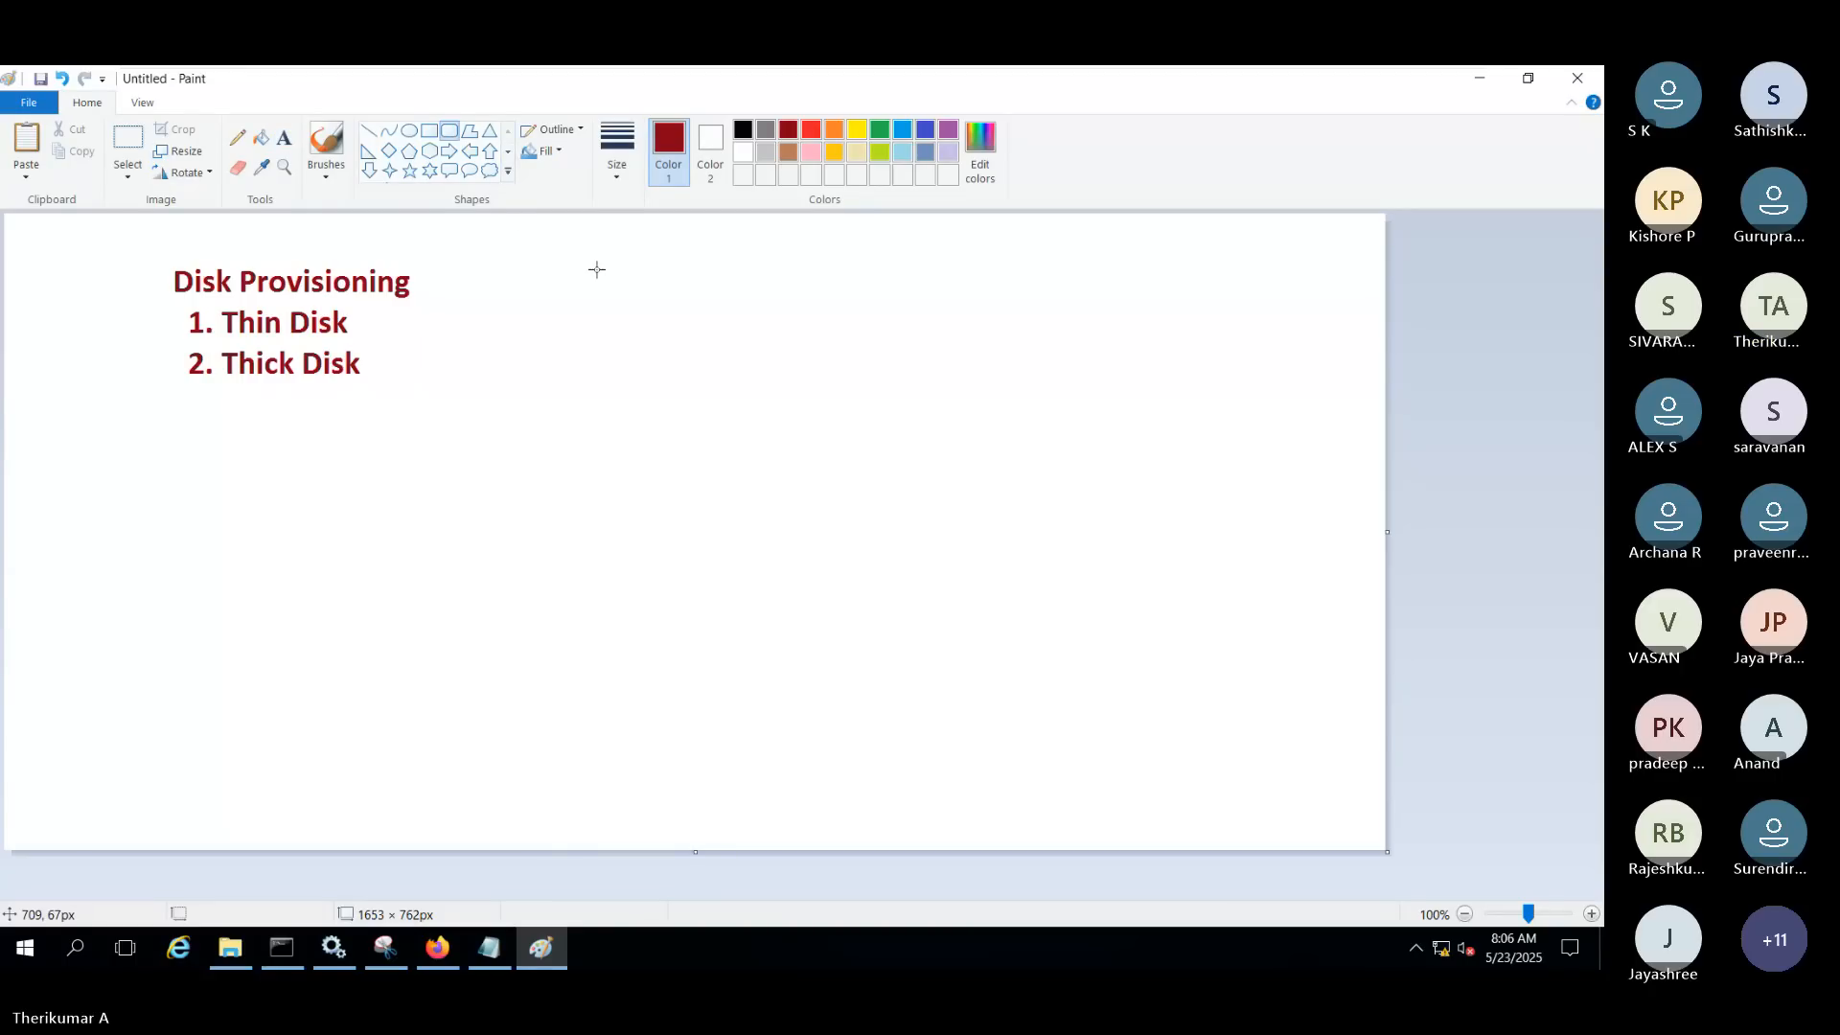
{"action": "left_click_drag", "start_coordinate": [600, 272], "coordinate": [1015, 459]}
{"action": "left_click", "coordinate": [810, 129]}
{"action": "left_click_drag", "start_coordinate": [634, 248], "coordinate": [1105, 473]}
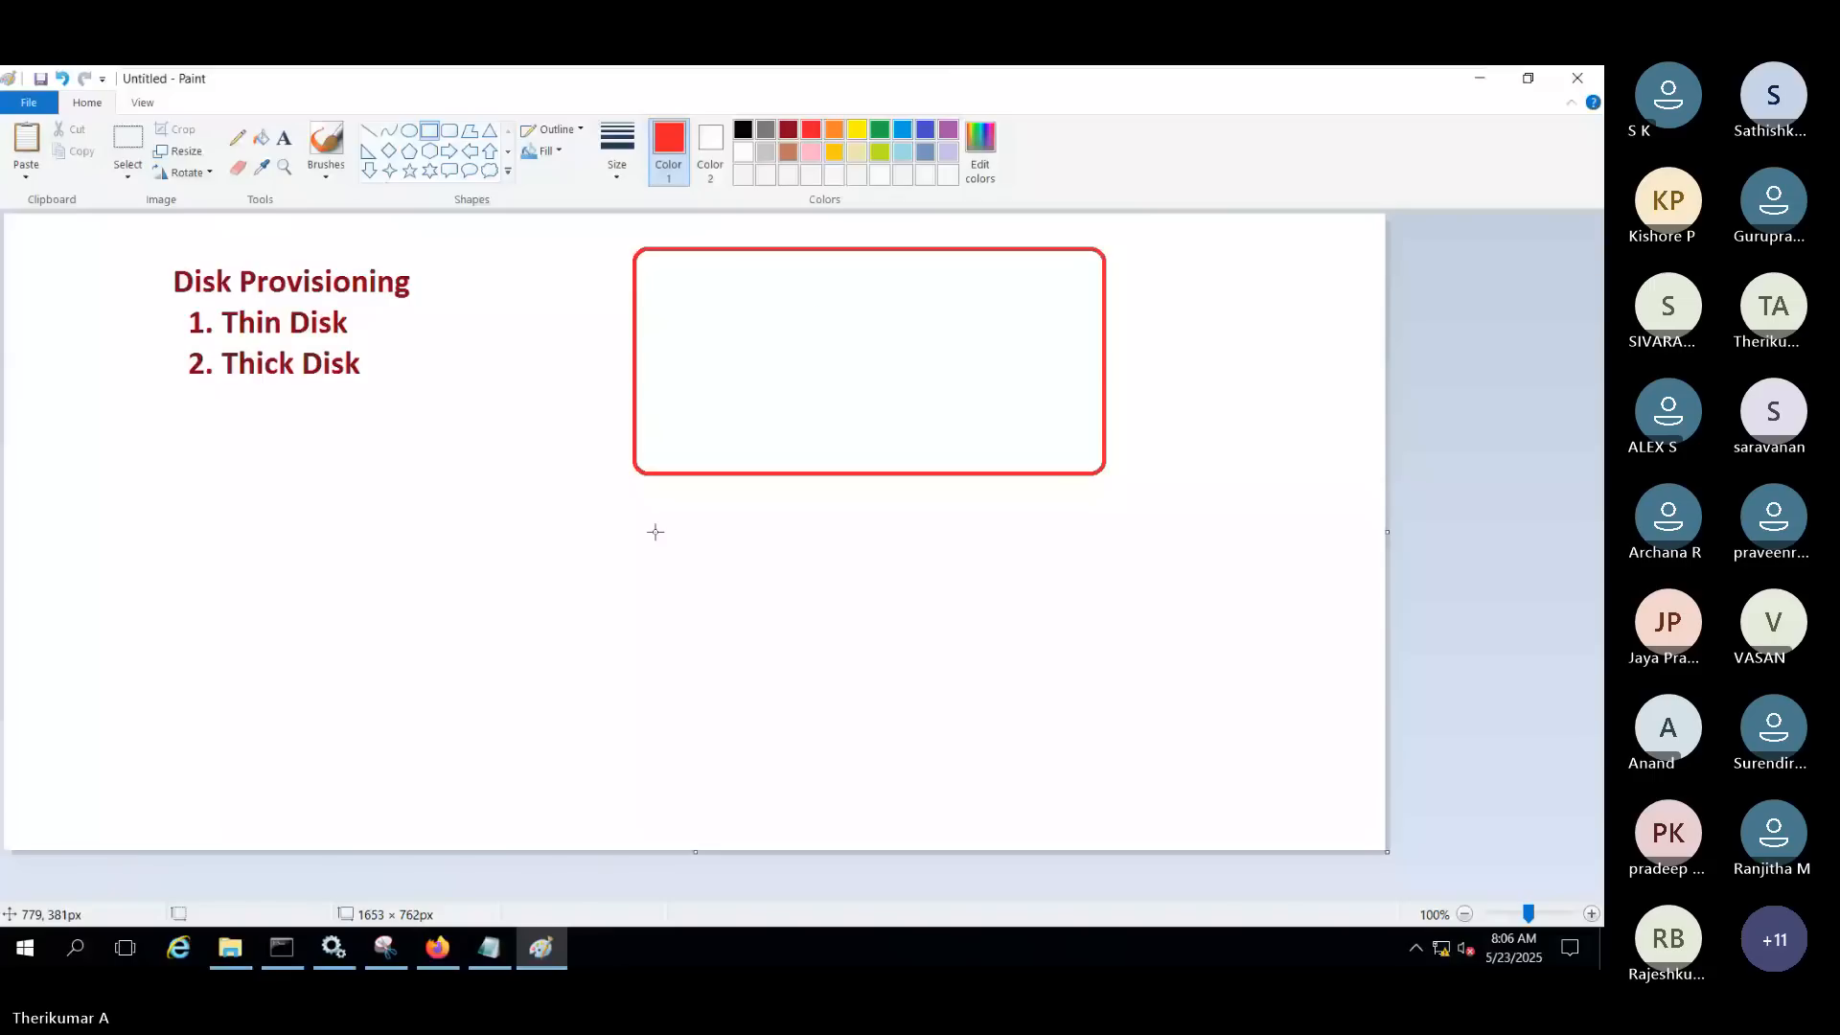
Draw two rows of small black rectangles below the red rectangle, five in the upper row and six in the lower
{"action": "left_click_drag", "start_coordinate": [780, 256], "coordinate": [817, 316]}
{"action": "key", "text": "ctrl+z"}
{"action": "left_click", "coordinate": [743, 130]}
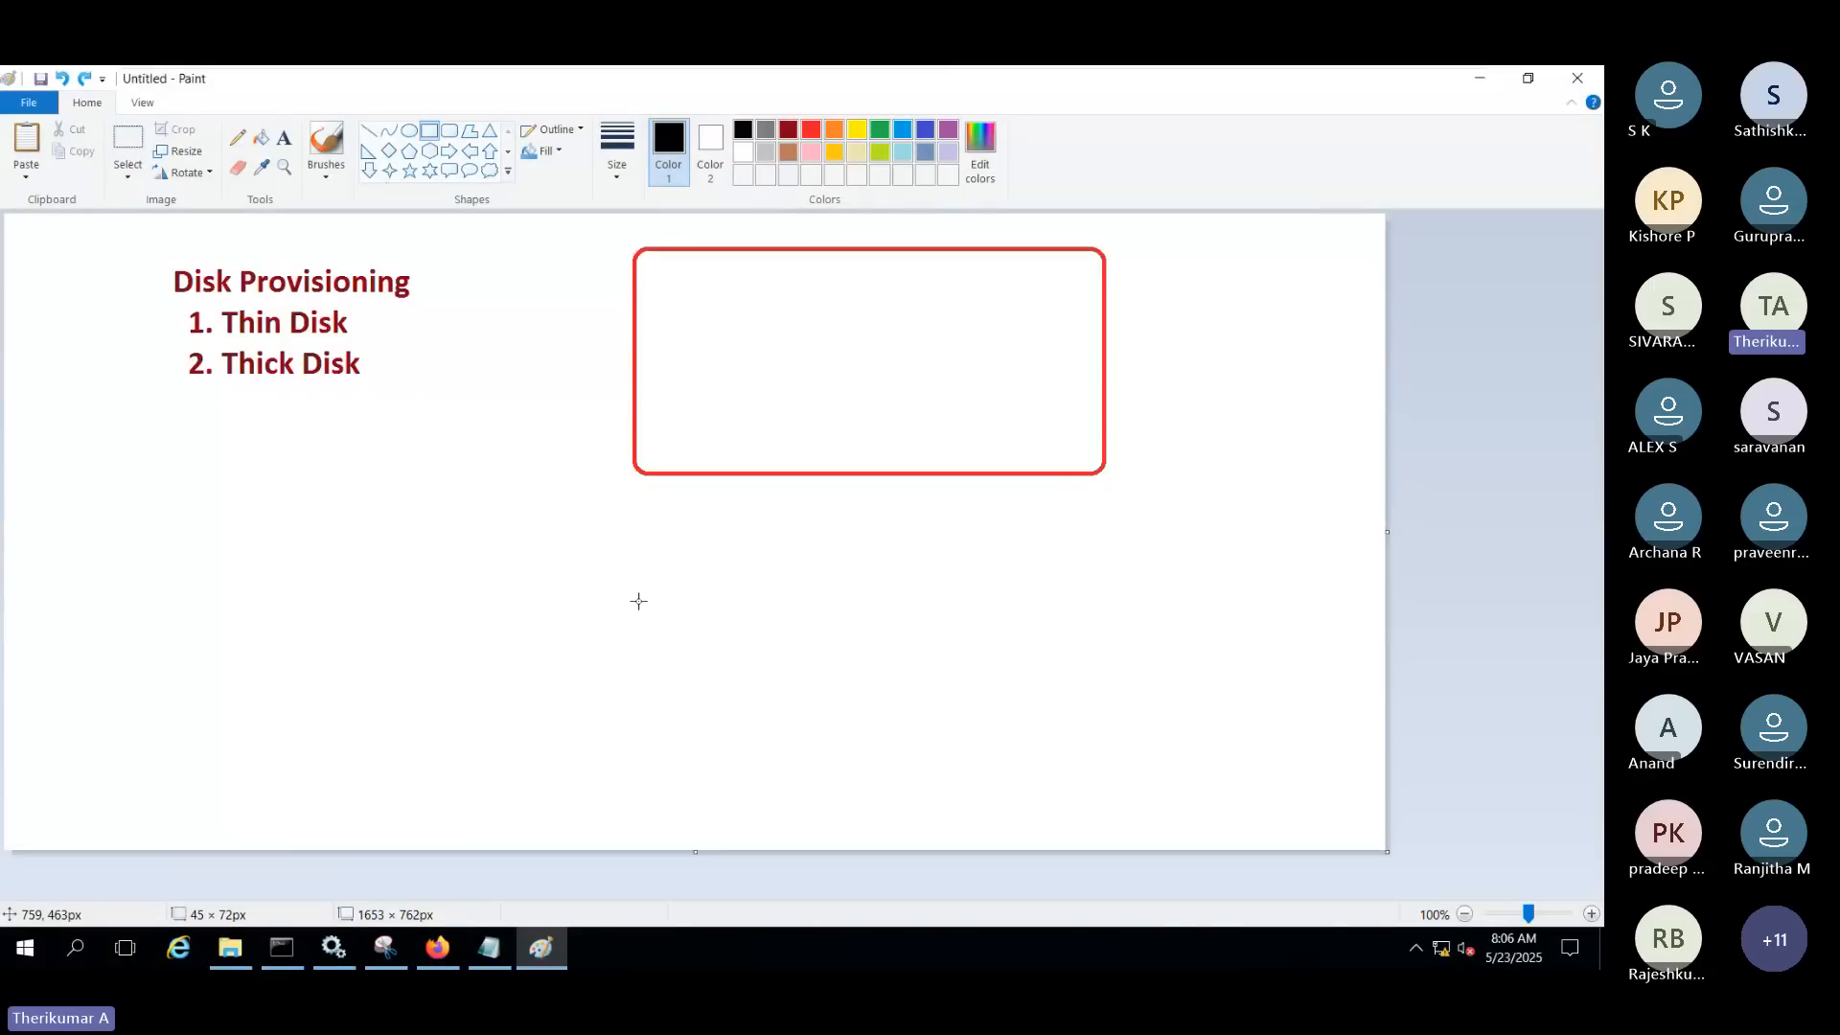
{"action": "left_click_drag", "start_coordinate": [624, 566], "coordinate": [690, 634]}
{"action": "left_click_drag", "start_coordinate": [715, 570], "coordinate": [783, 632]}
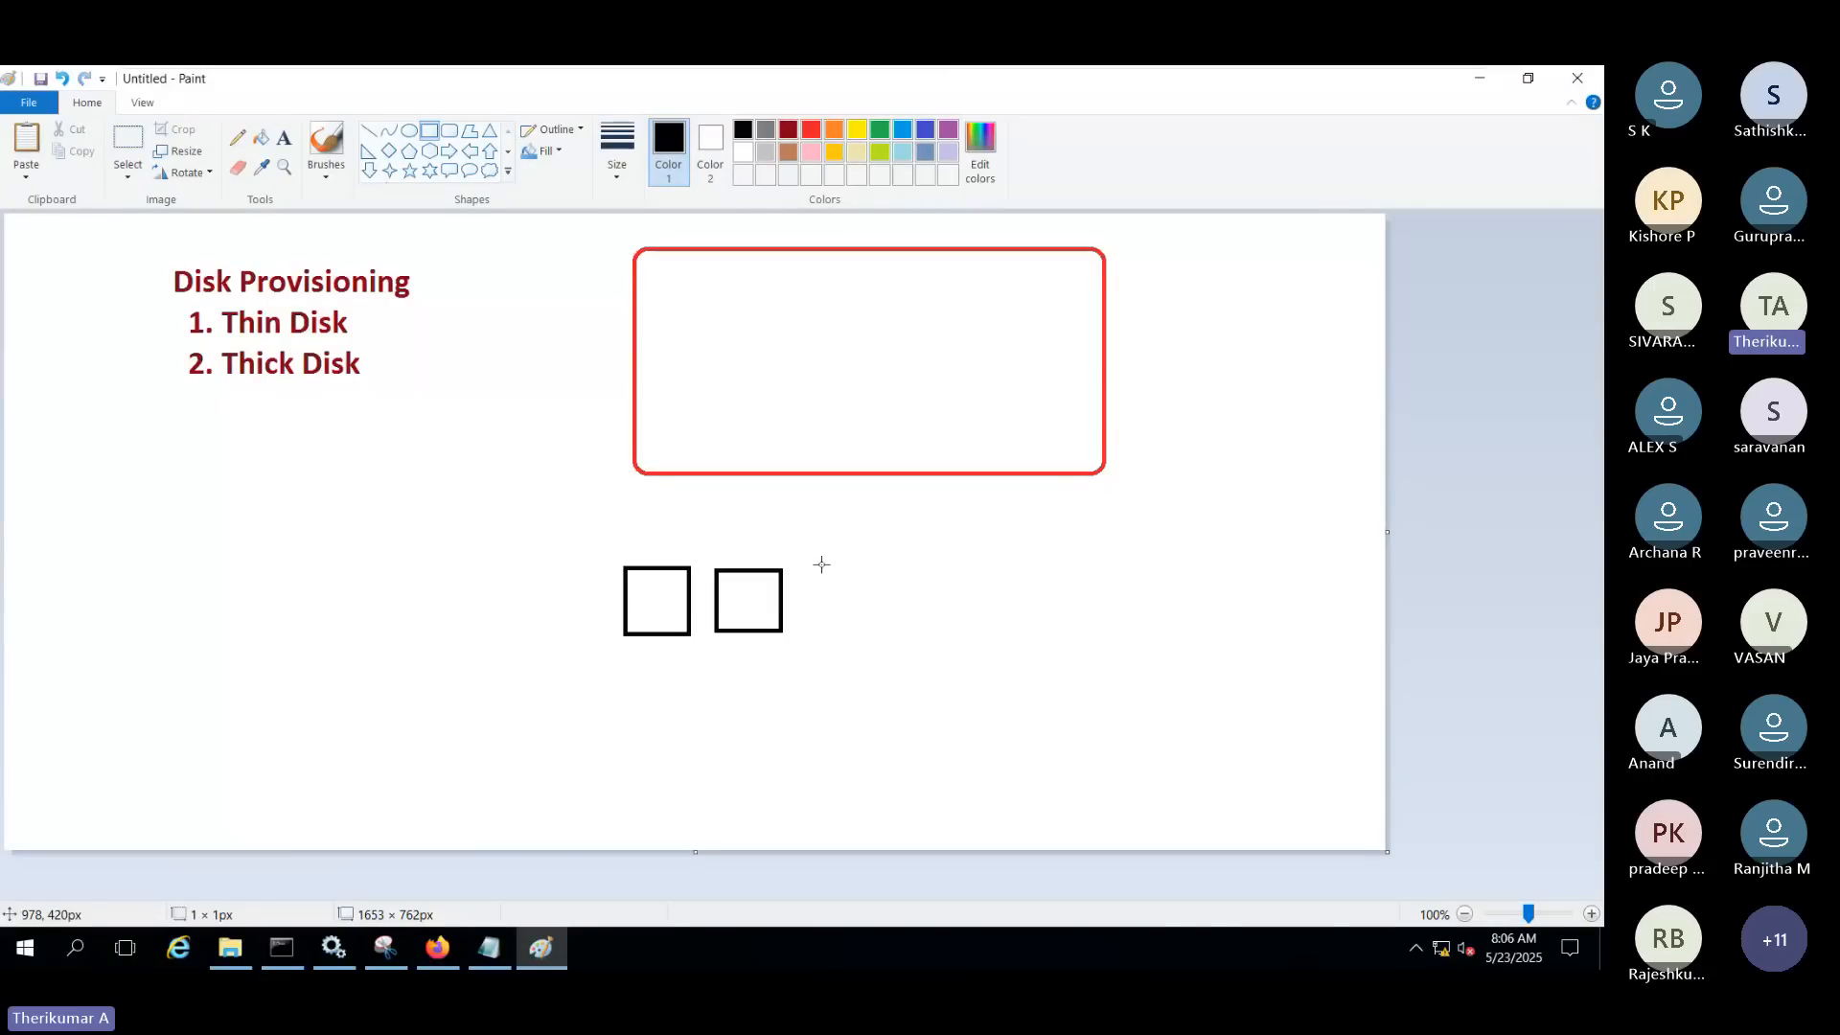
{"action": "left_click_drag", "start_coordinate": [821, 565], "coordinate": [893, 620]}
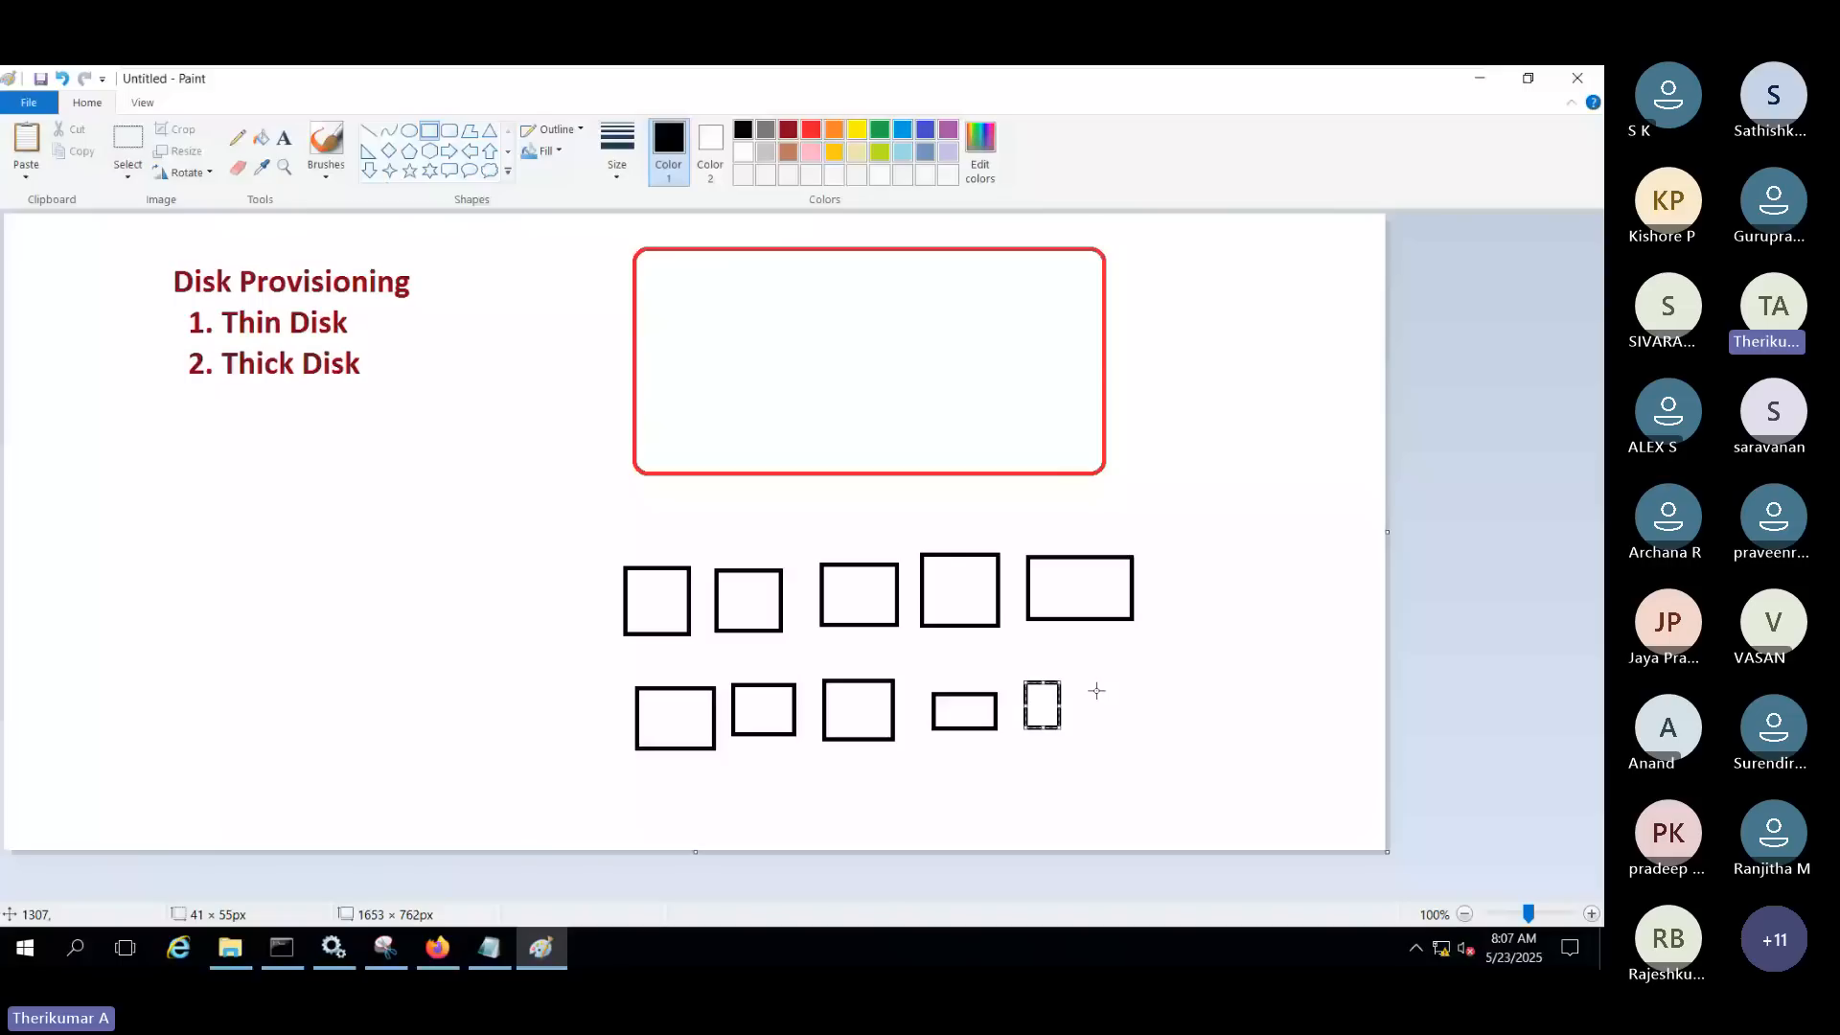
{"action": "left_click_drag", "start_coordinate": [1095, 687], "coordinate": [1136, 723]}
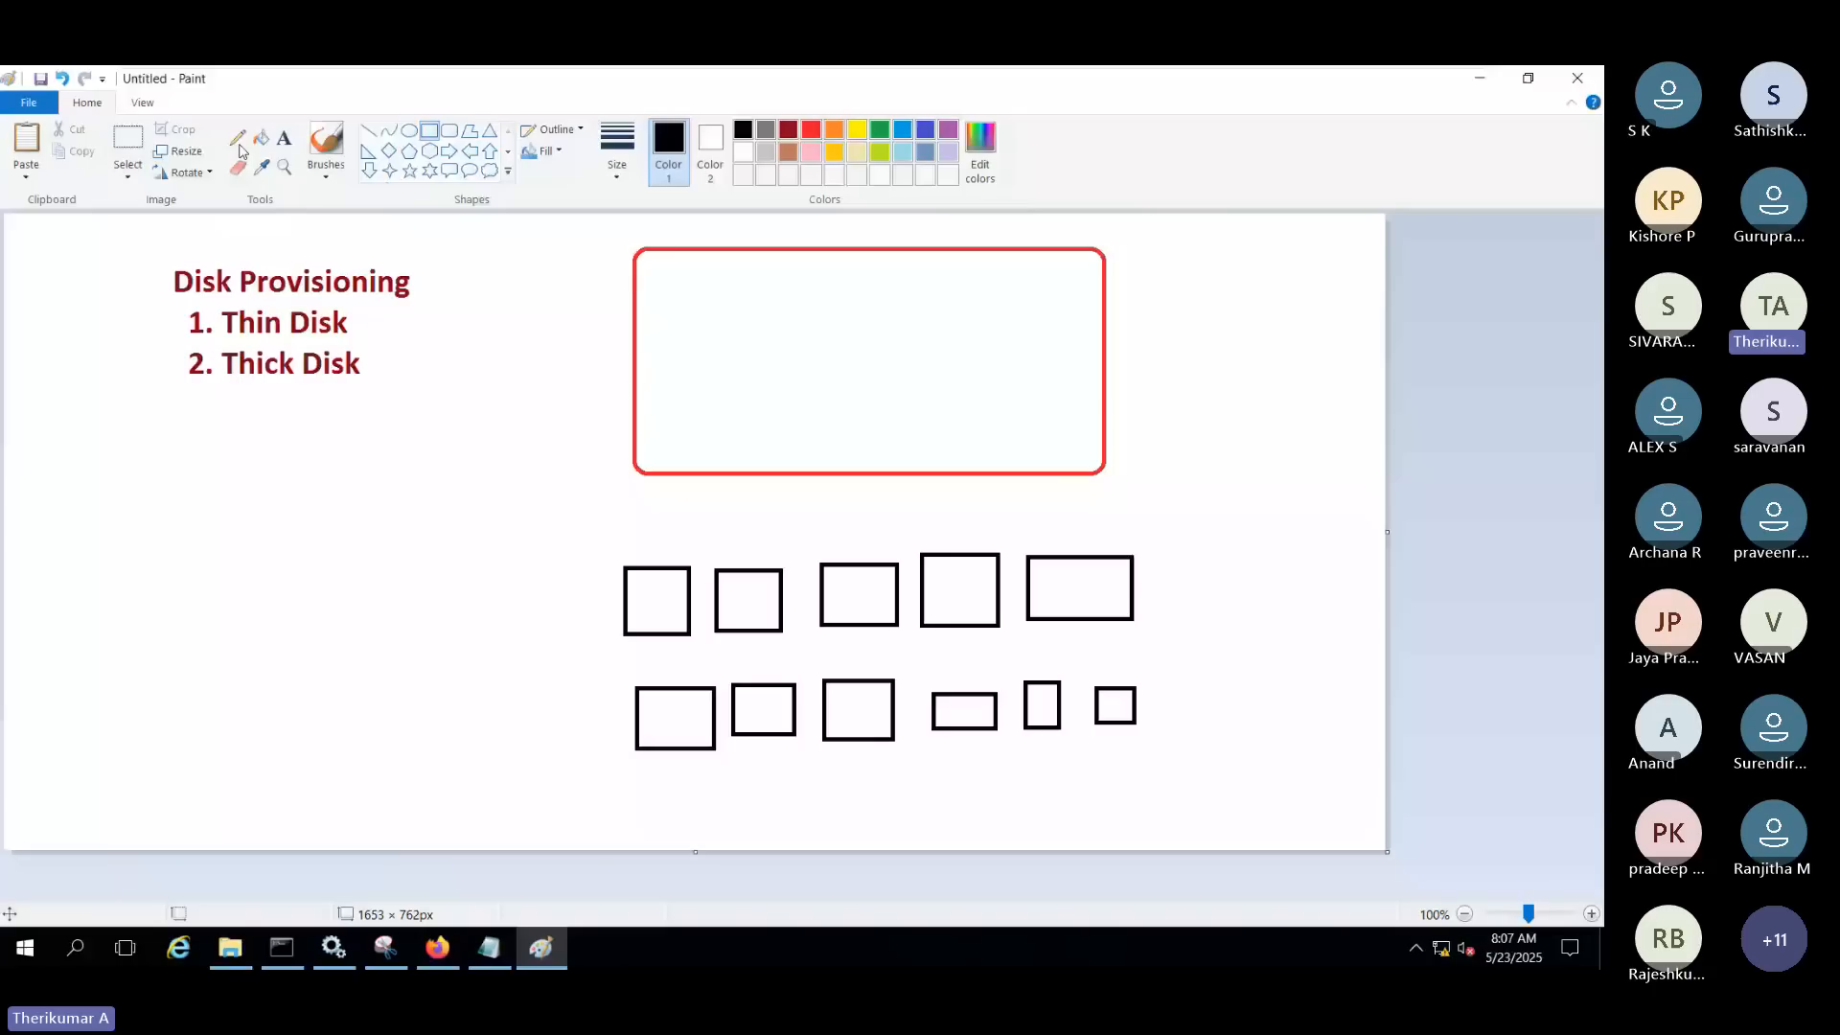
Sketch pencil arrows pointing at the first, third and fifth boxes of the lower row
{"action": "left_click", "coordinate": [239, 142]}
{"action": "left_click_drag", "start_coordinate": [1083, 797], "coordinate": [1059, 753]}
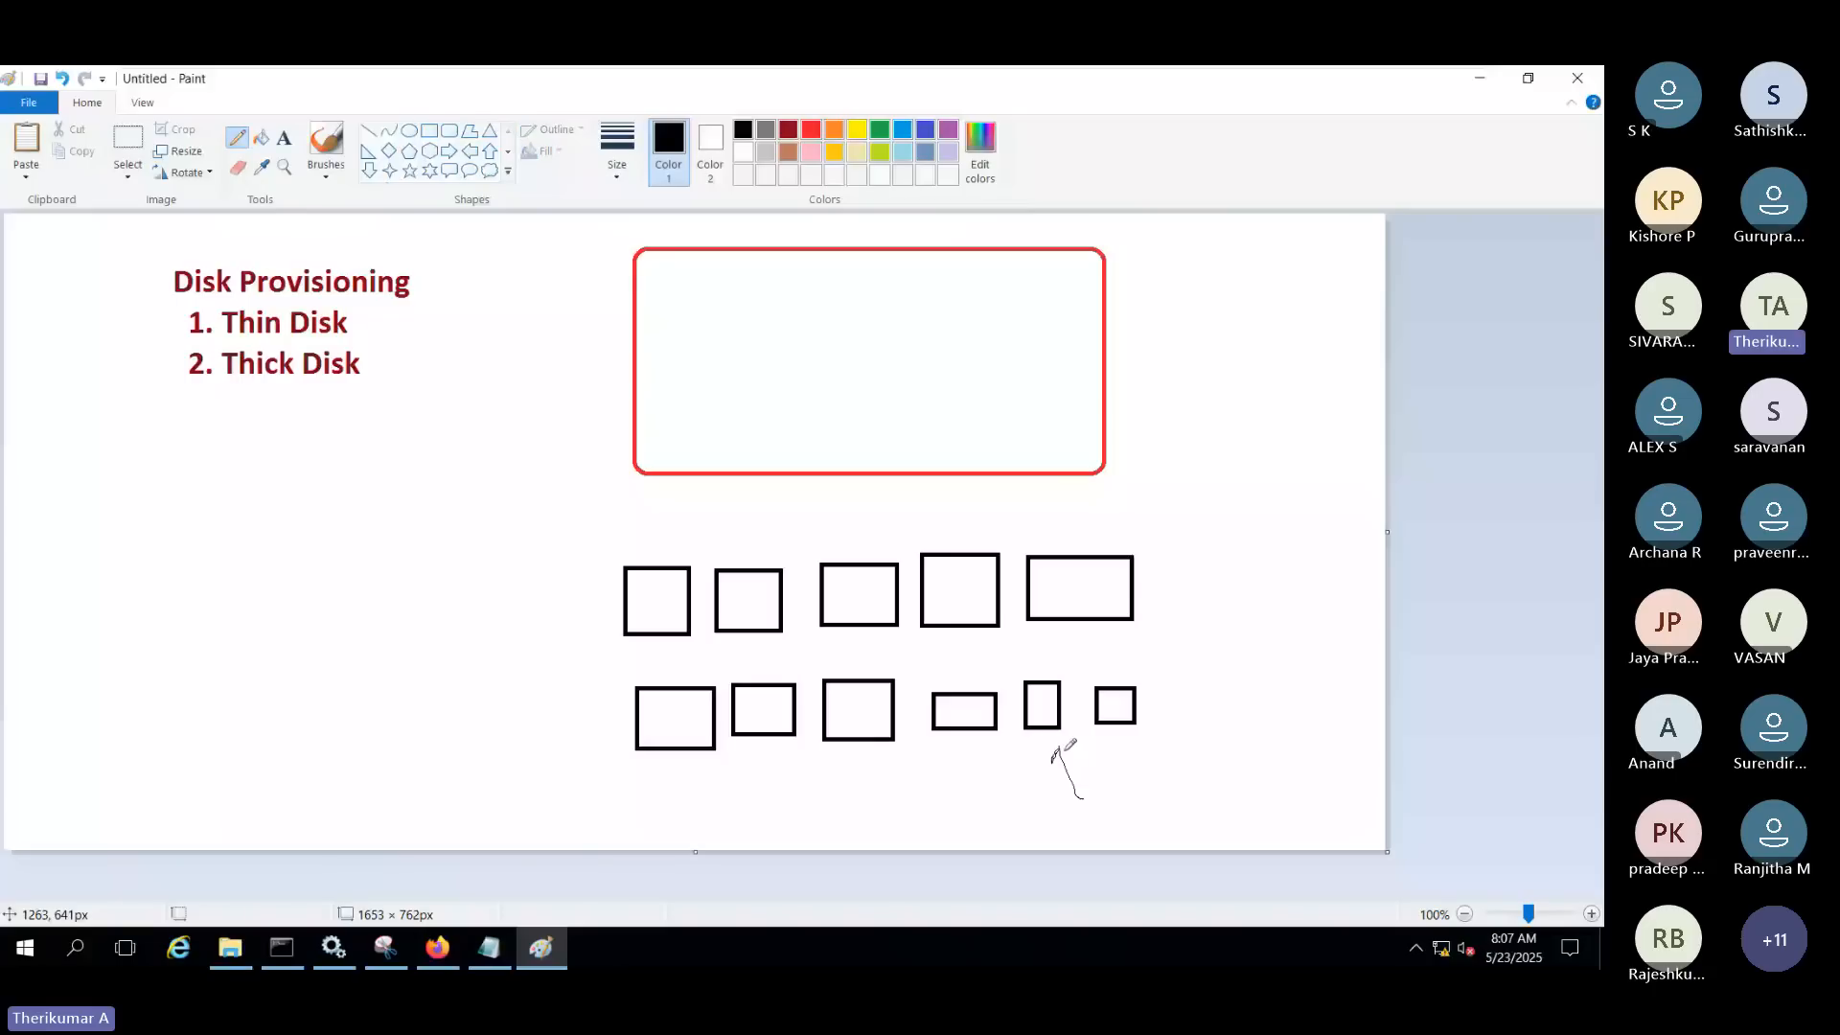
{"action": "left_click_drag", "start_coordinate": [1065, 750], "coordinate": [1074, 760]}
{"action": "left_click_drag", "start_coordinate": [543, 740], "coordinate": [633, 728]}
{"action": "left_click_drag", "start_coordinate": [607, 710], "coordinate": [623, 758]}
{"action": "left_click_drag", "start_coordinate": [856, 797], "coordinate": [844, 762]}
{"action": "left_click_drag", "start_coordinate": [863, 739], "coordinate": [880, 759]}
Sketch a stick figure beside the boxes and an arrow from it to the fourth box of the lower row
{"action": "left_click_drag", "start_coordinate": [1263, 553], "coordinate": [1274, 584]}
{"action": "left_click_drag", "start_coordinate": [1277, 587], "coordinate": [1303, 659]}
{"action": "left_click_drag", "start_coordinate": [1281, 602], "coordinate": [1265, 641]}
{"action": "left_click_drag", "start_coordinate": [1290, 609], "coordinate": [1310, 618]}
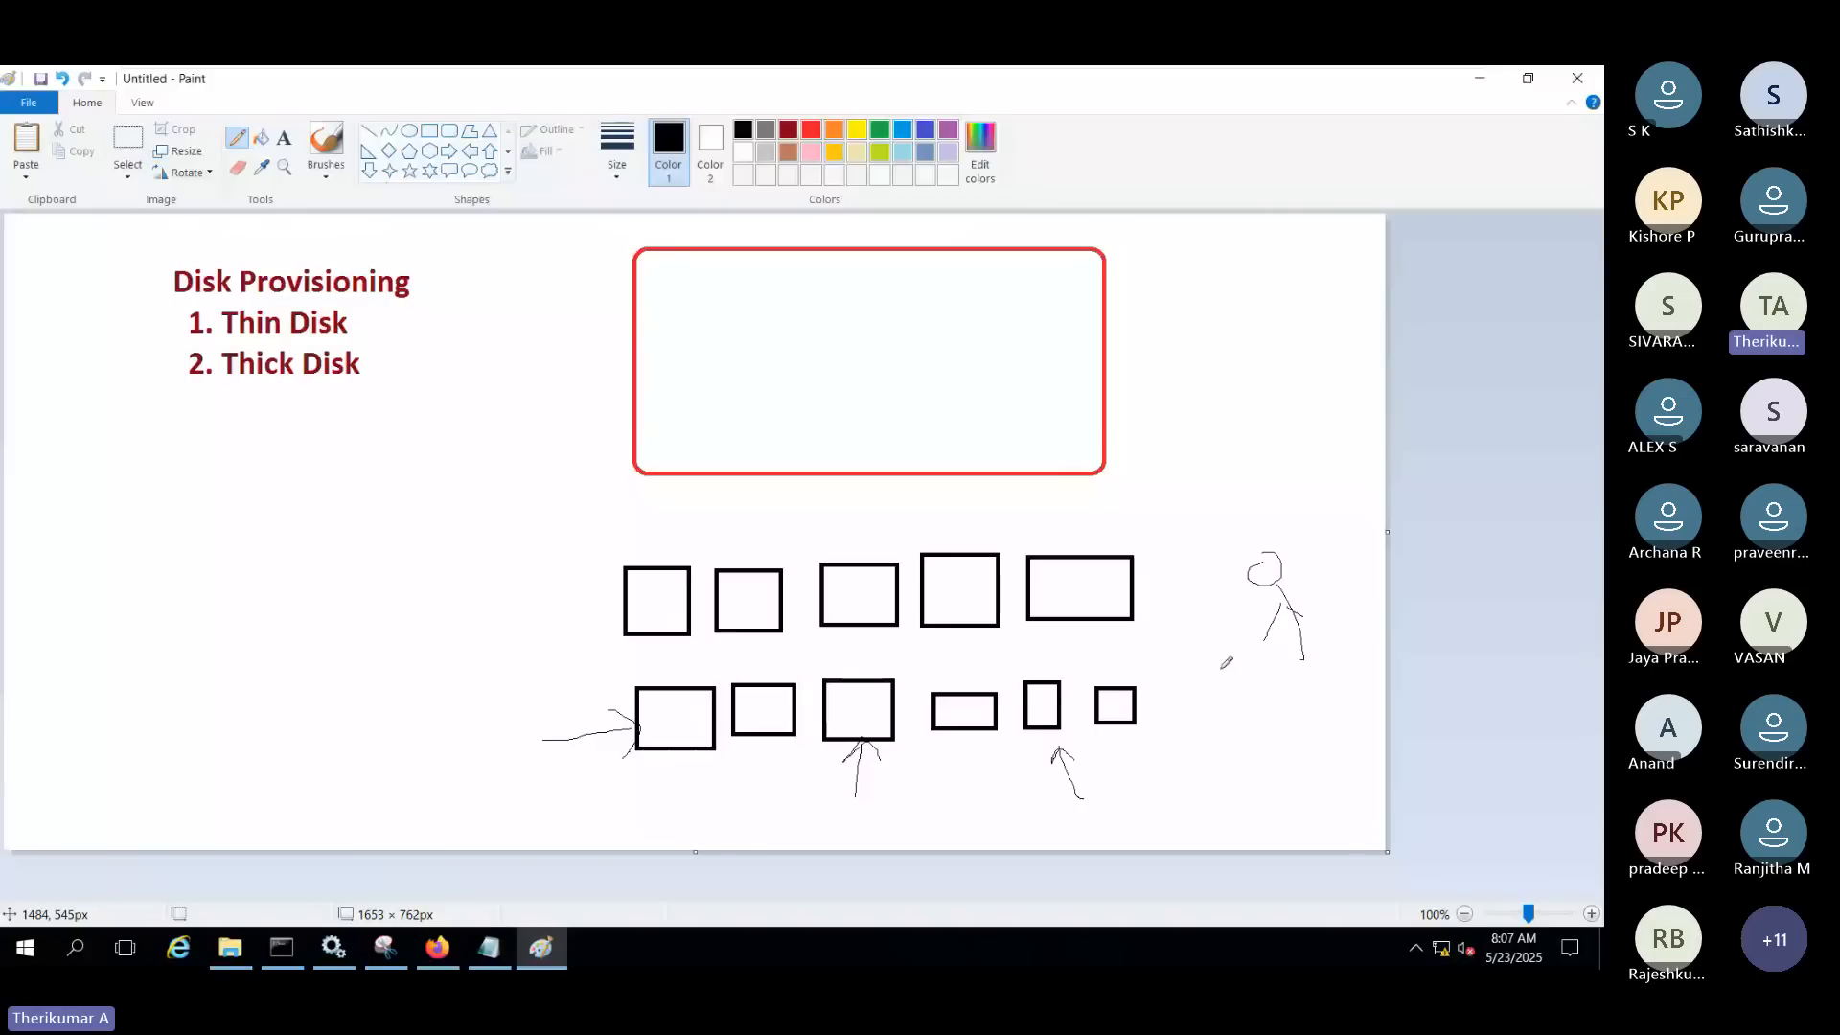
{"action": "left_click_drag", "start_coordinate": [1270, 669], "coordinate": [1011, 688]}
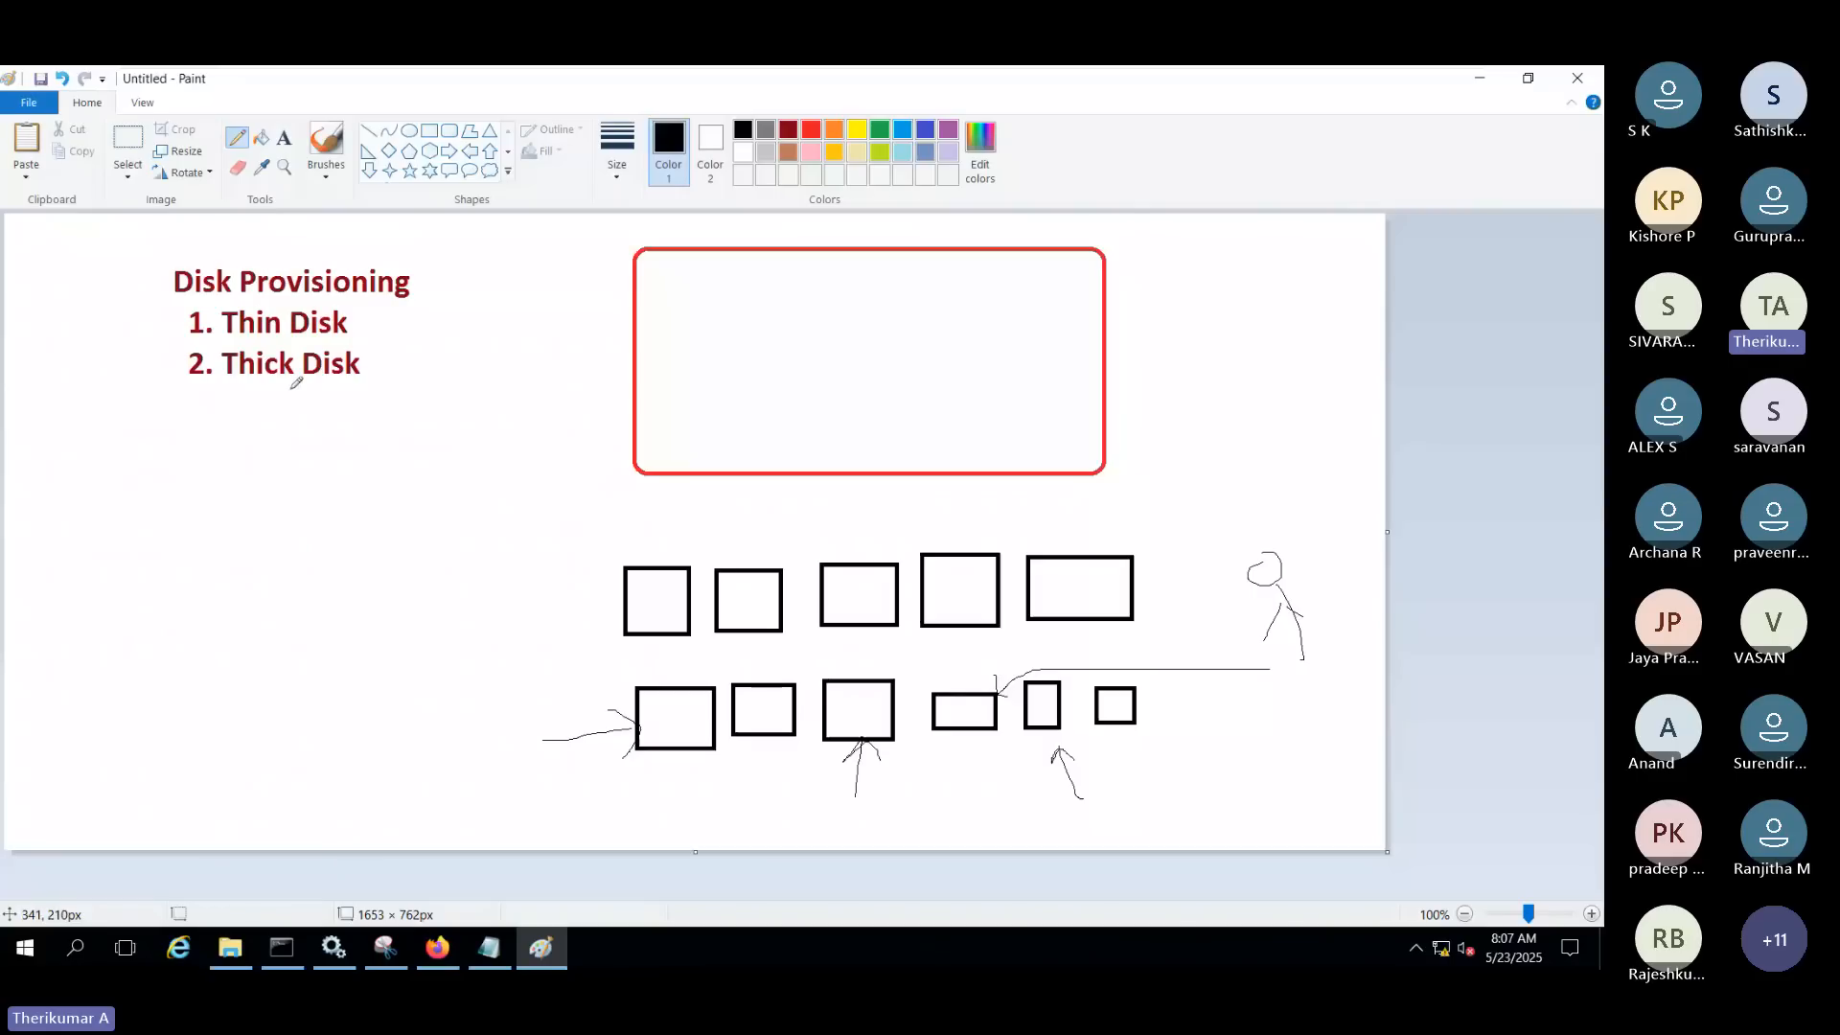
Copy the whole box drawing, shrink the copy to about 553 × 455 px and place it below the Disk Provisioning list
{"action": "left_click", "coordinate": [128, 144]}
{"action": "left_click_drag", "start_coordinate": [538, 216], "coordinate": [1324, 797]}
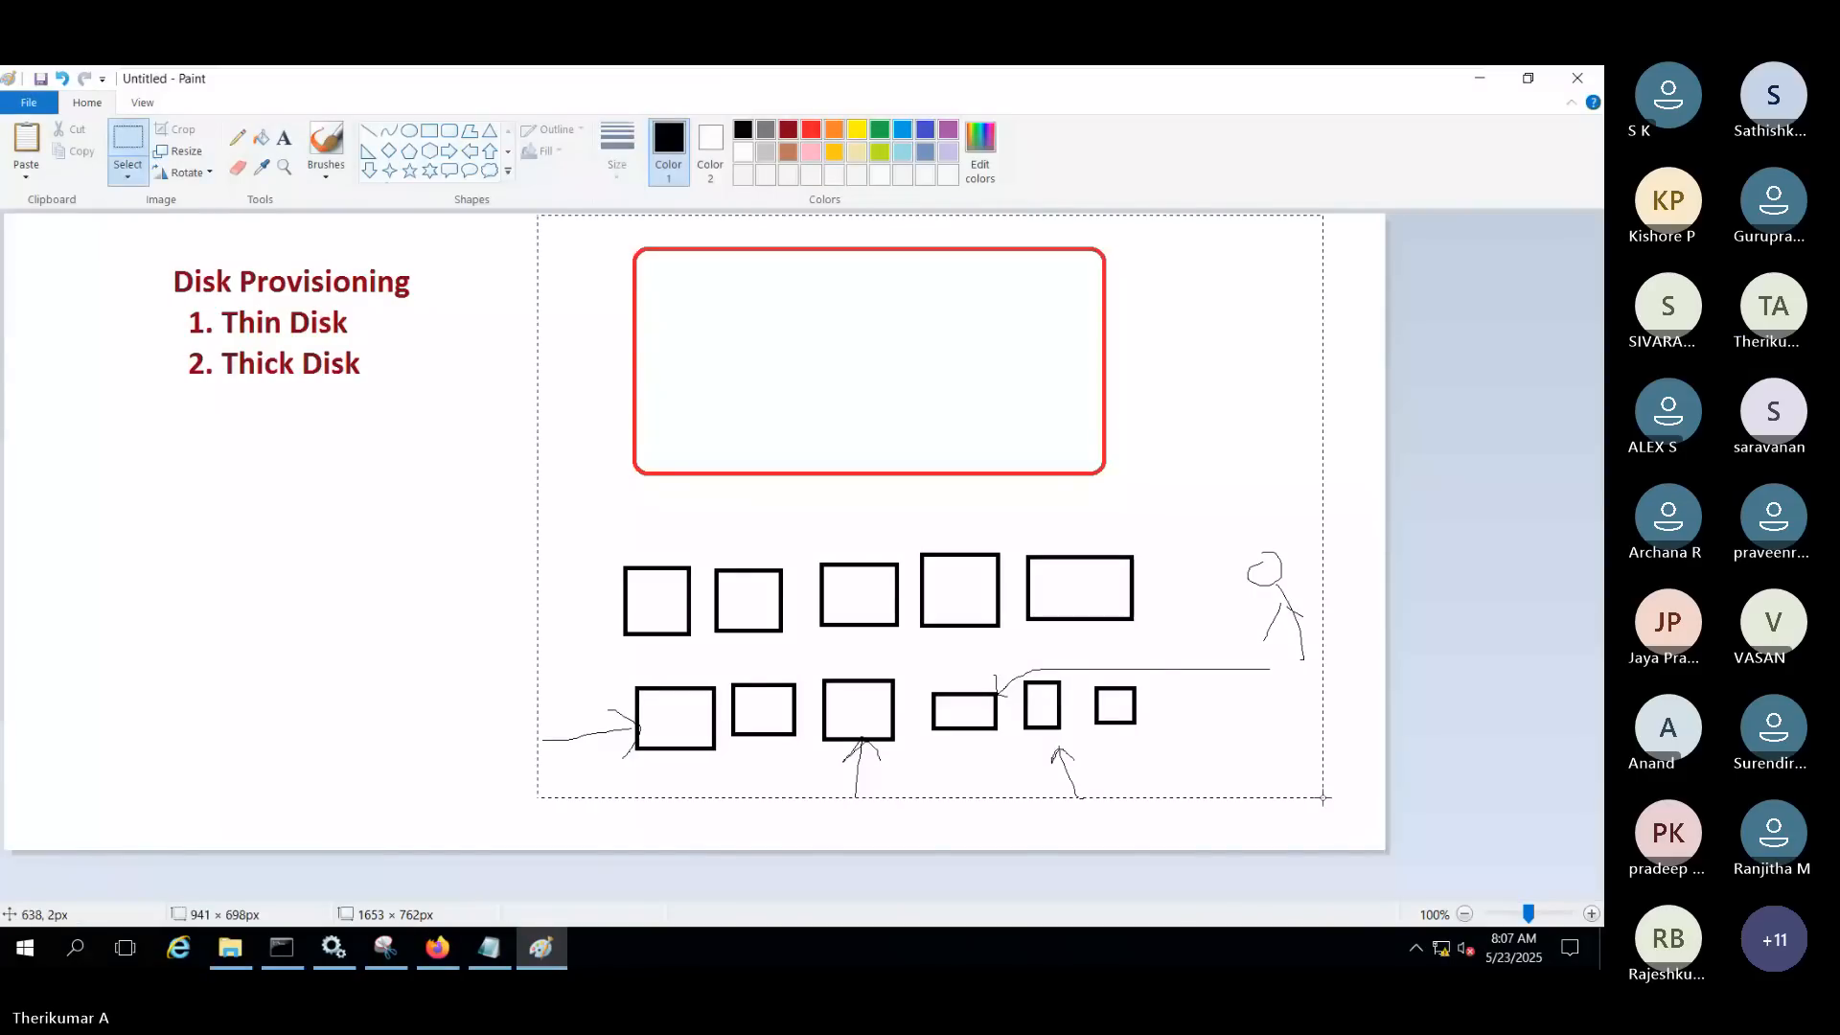
{"action": "left_click_drag", "start_coordinate": [898, 499], "coordinate": [365, 496]}
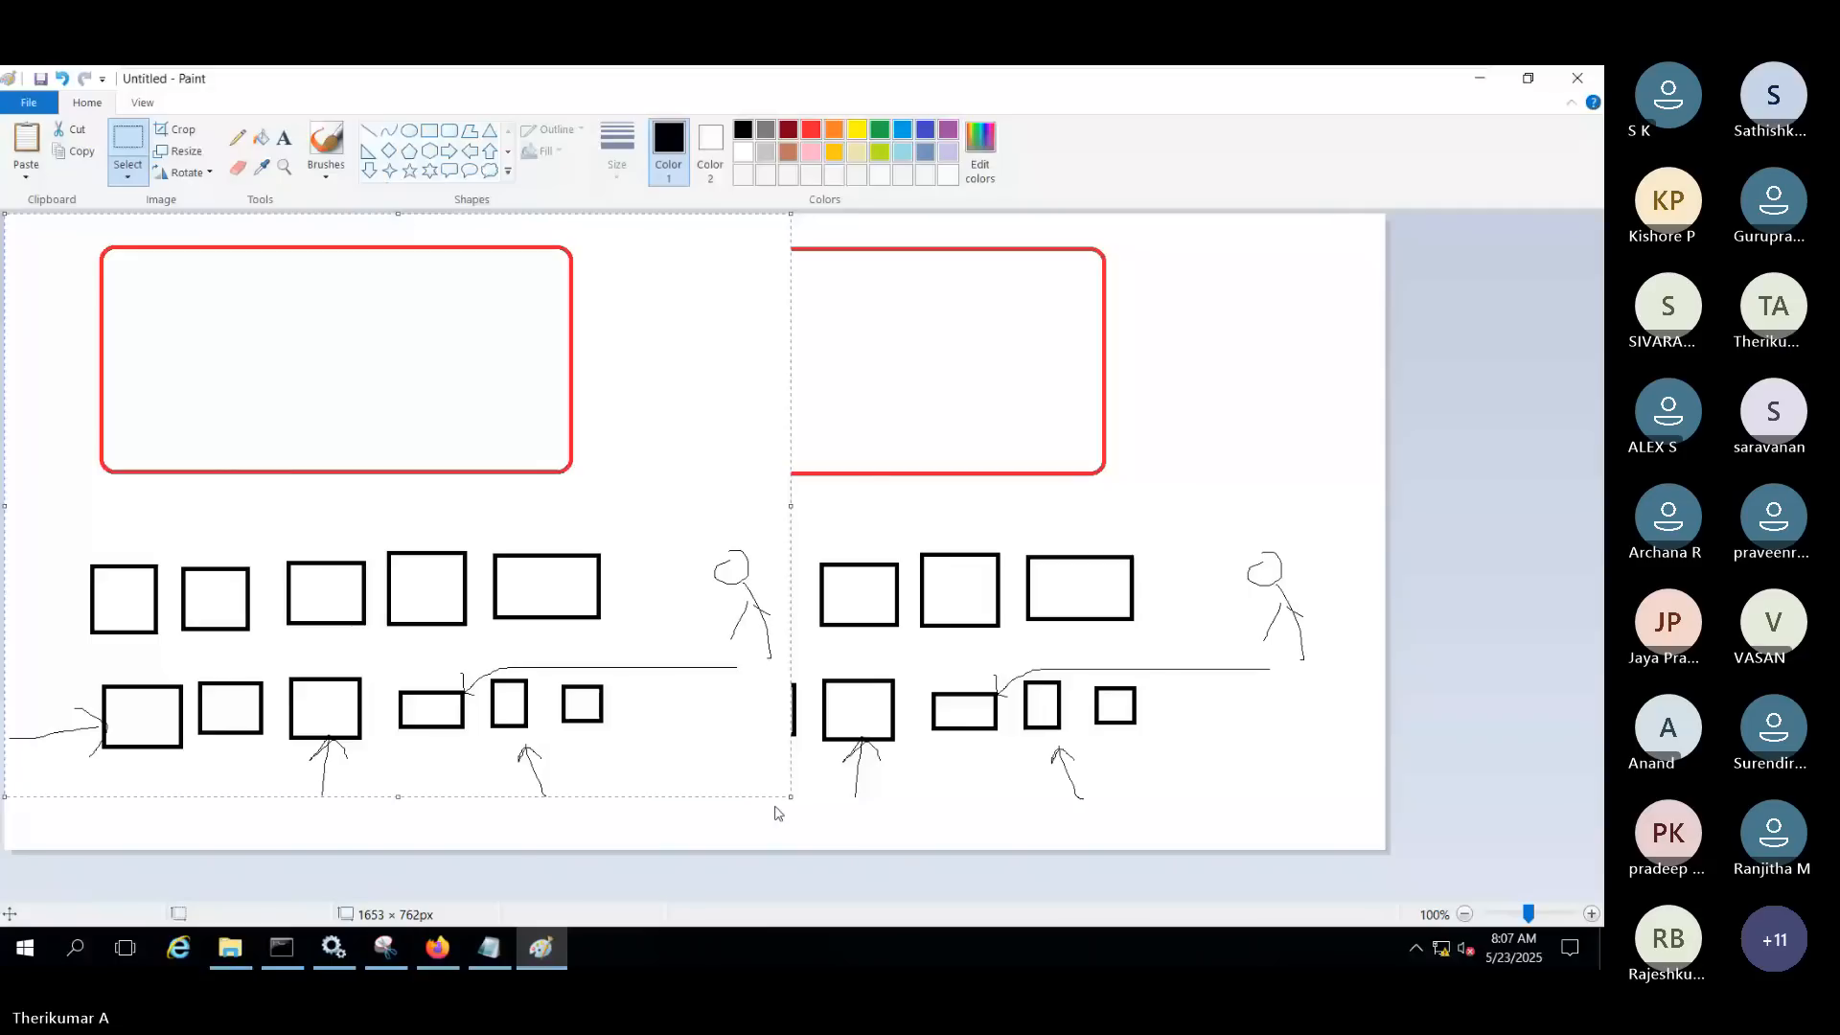
{"action": "left_click_drag", "start_coordinate": [791, 797], "coordinate": [467, 593]}
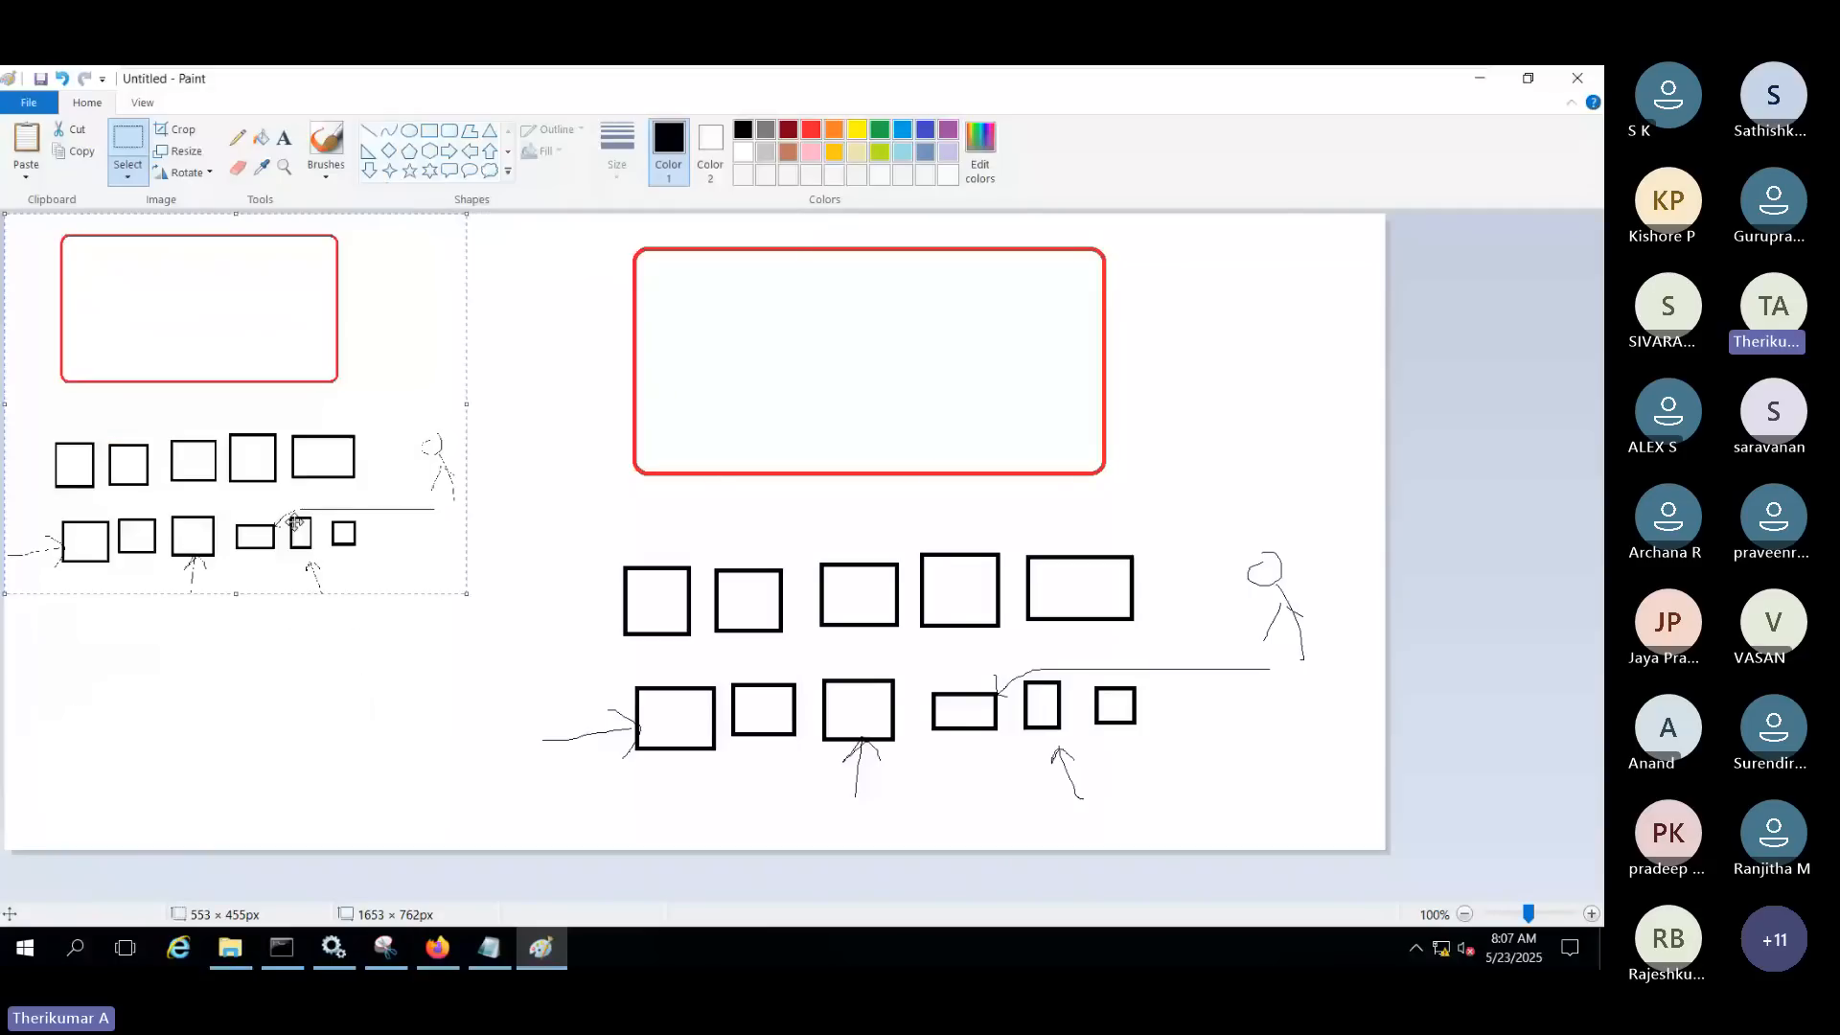
{"action": "left_click_drag", "start_coordinate": [295, 523], "coordinate": [365, 755]}
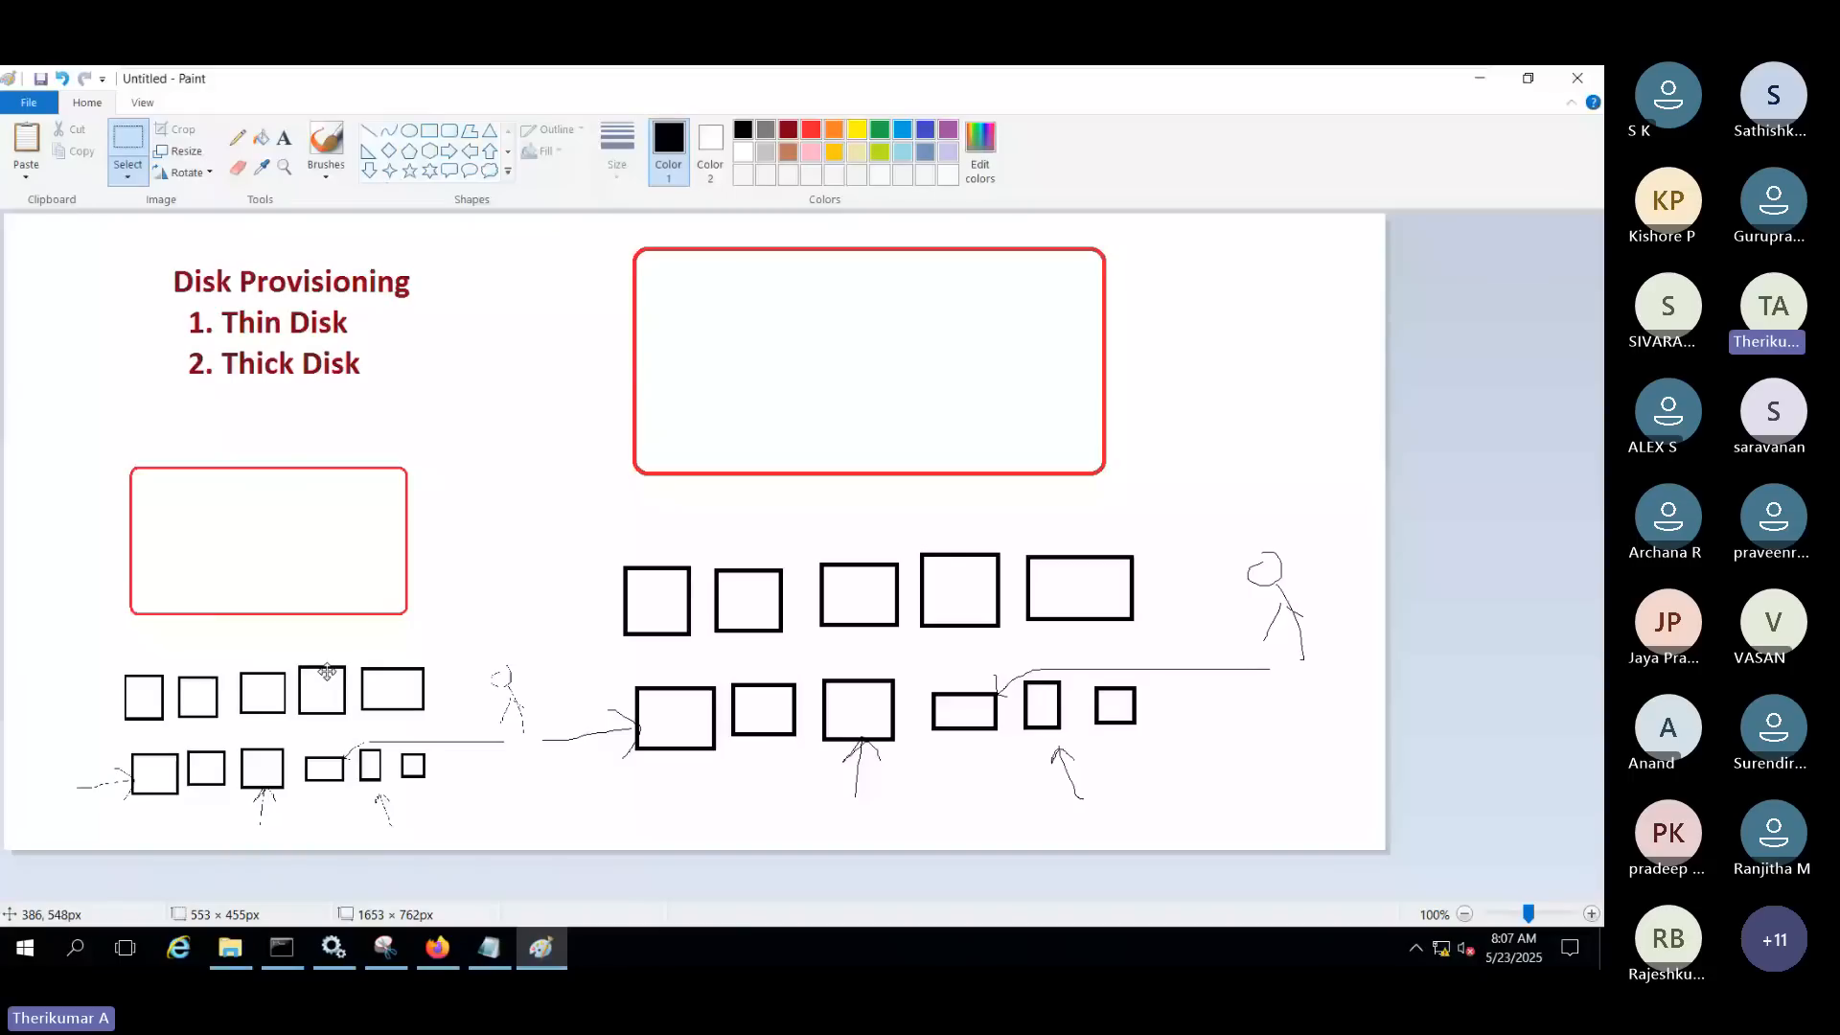
{"action": "left_click_drag", "start_coordinate": [326, 670], "coordinate": [317, 613]}
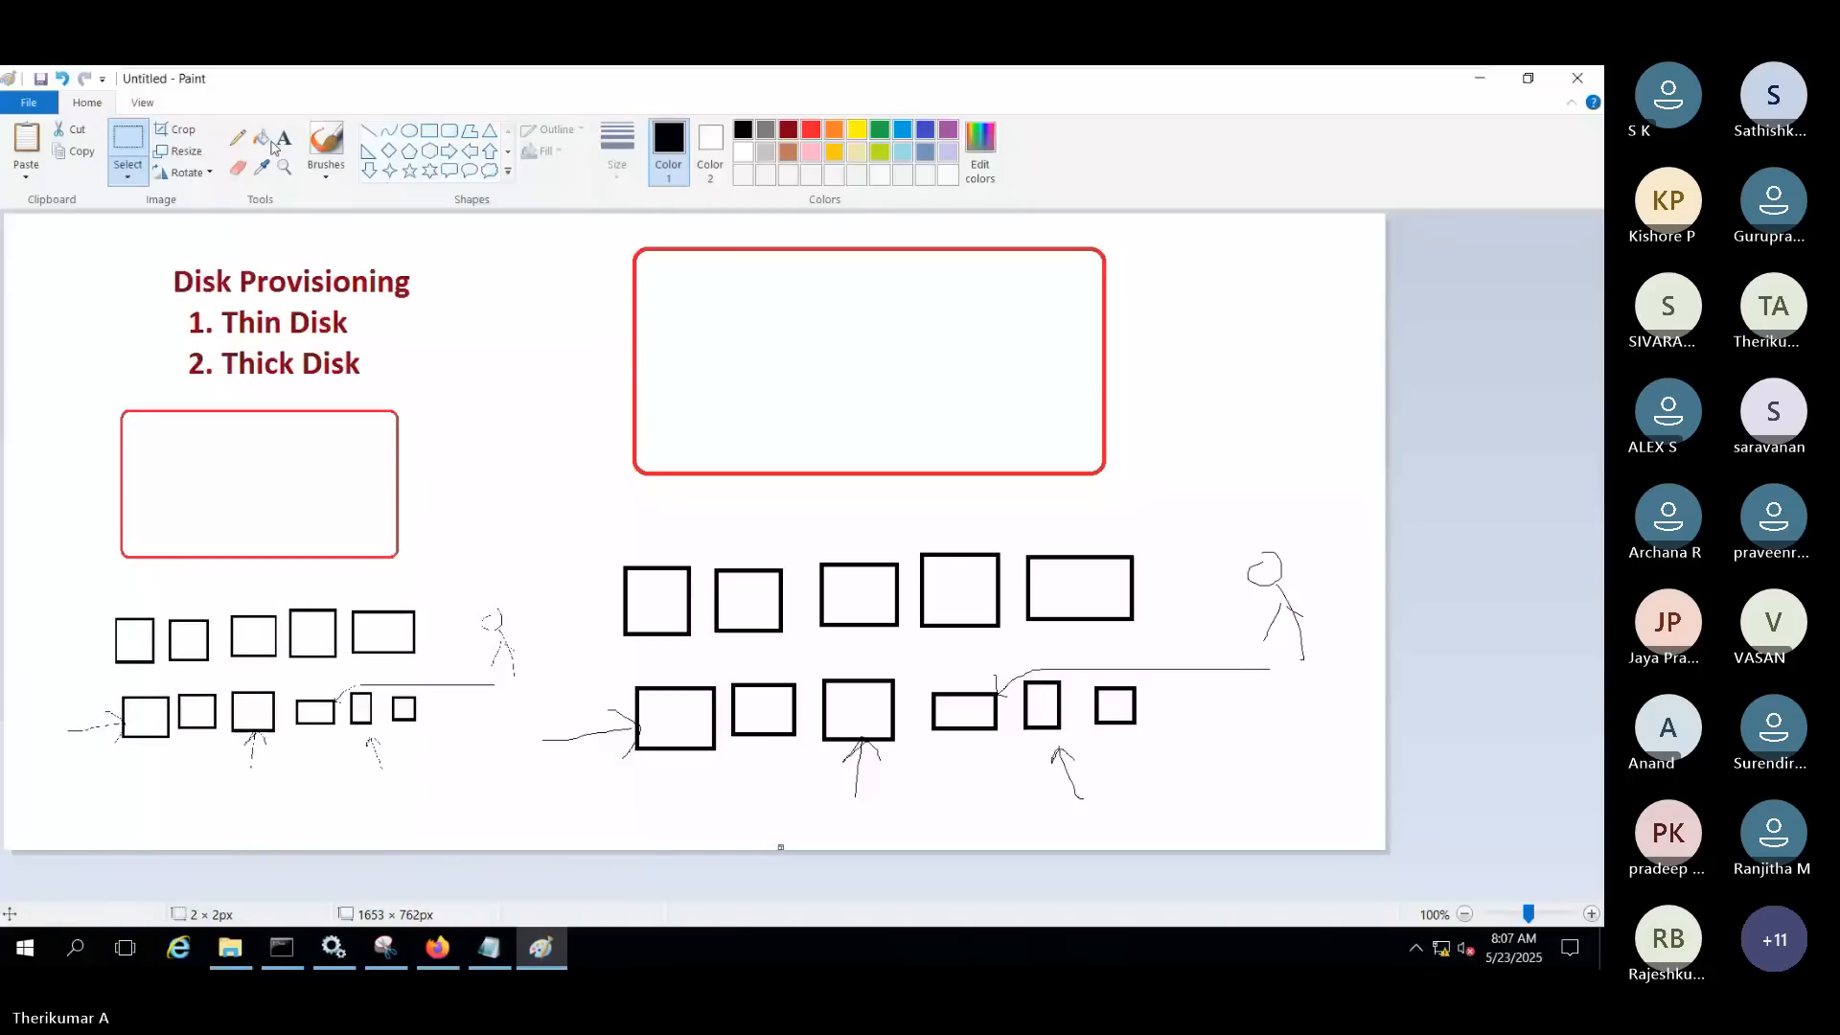
Outline the lower row of boxes in the small copy with a dark red rectangle
{"action": "left_click_drag", "start_coordinate": [94, 692], "coordinate": [219, 730]}
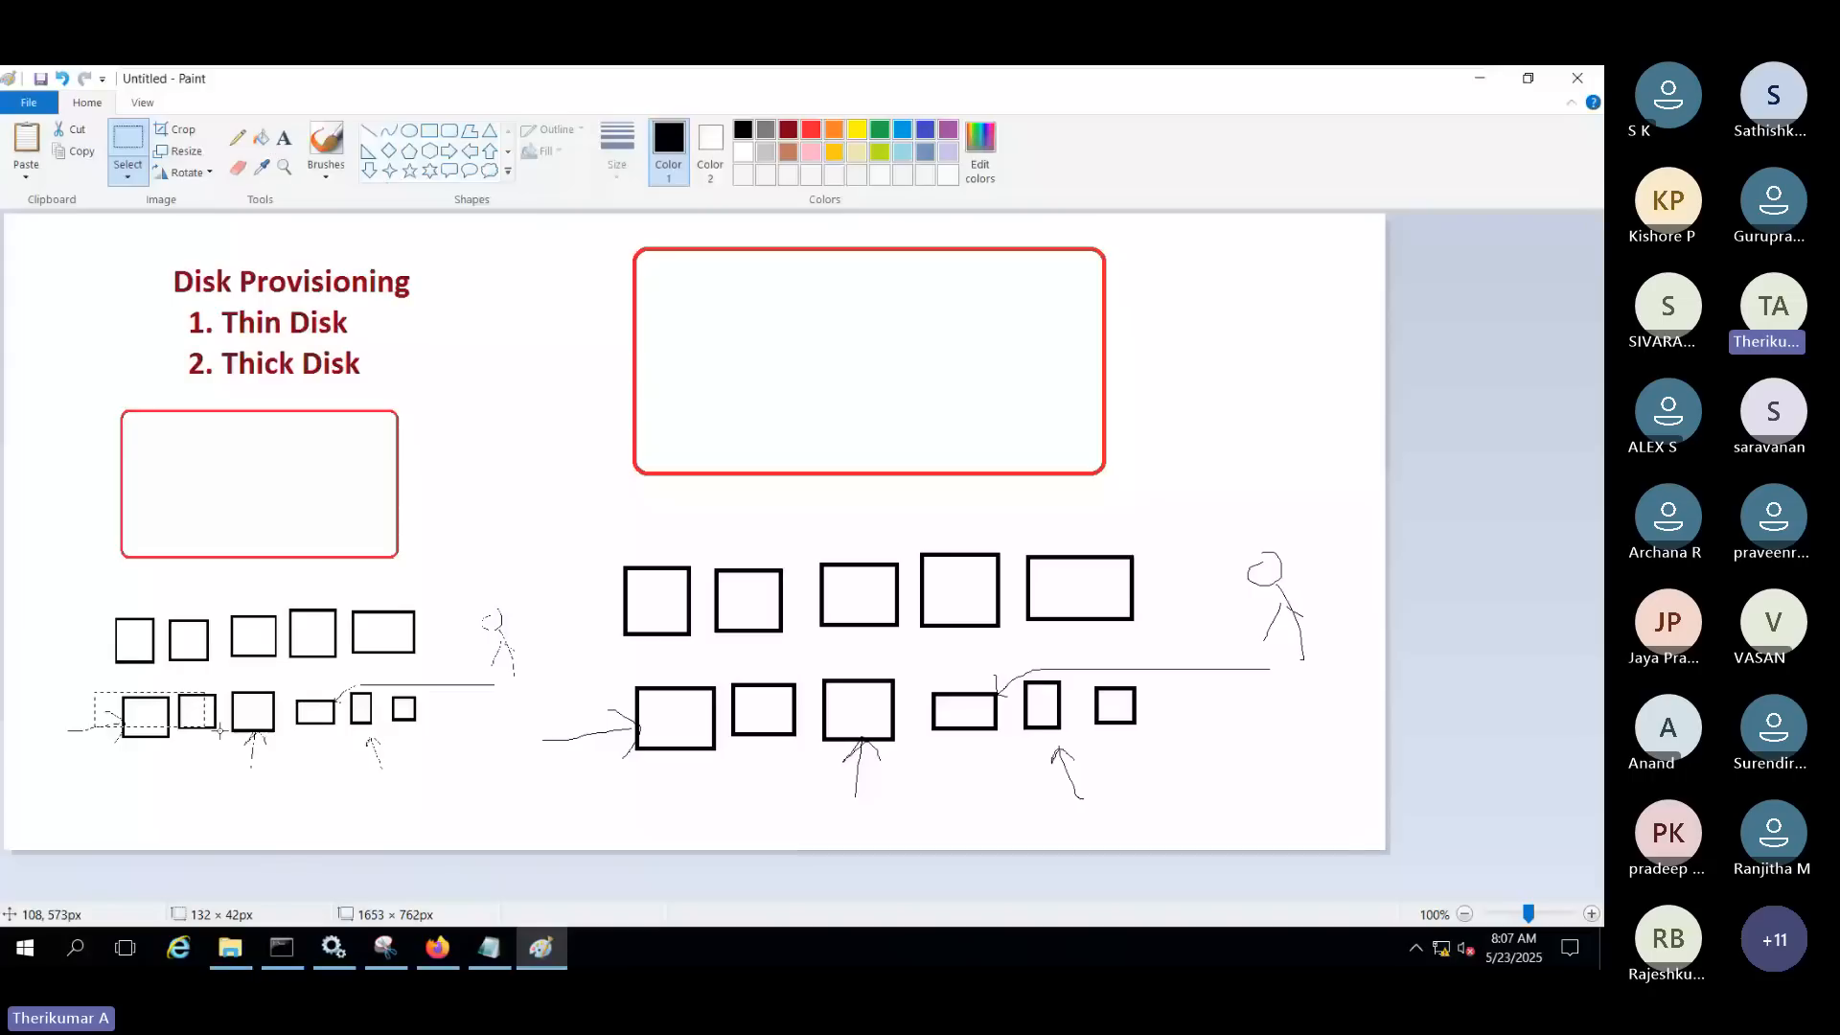
{"action": "left_click", "coordinate": [220, 730]}
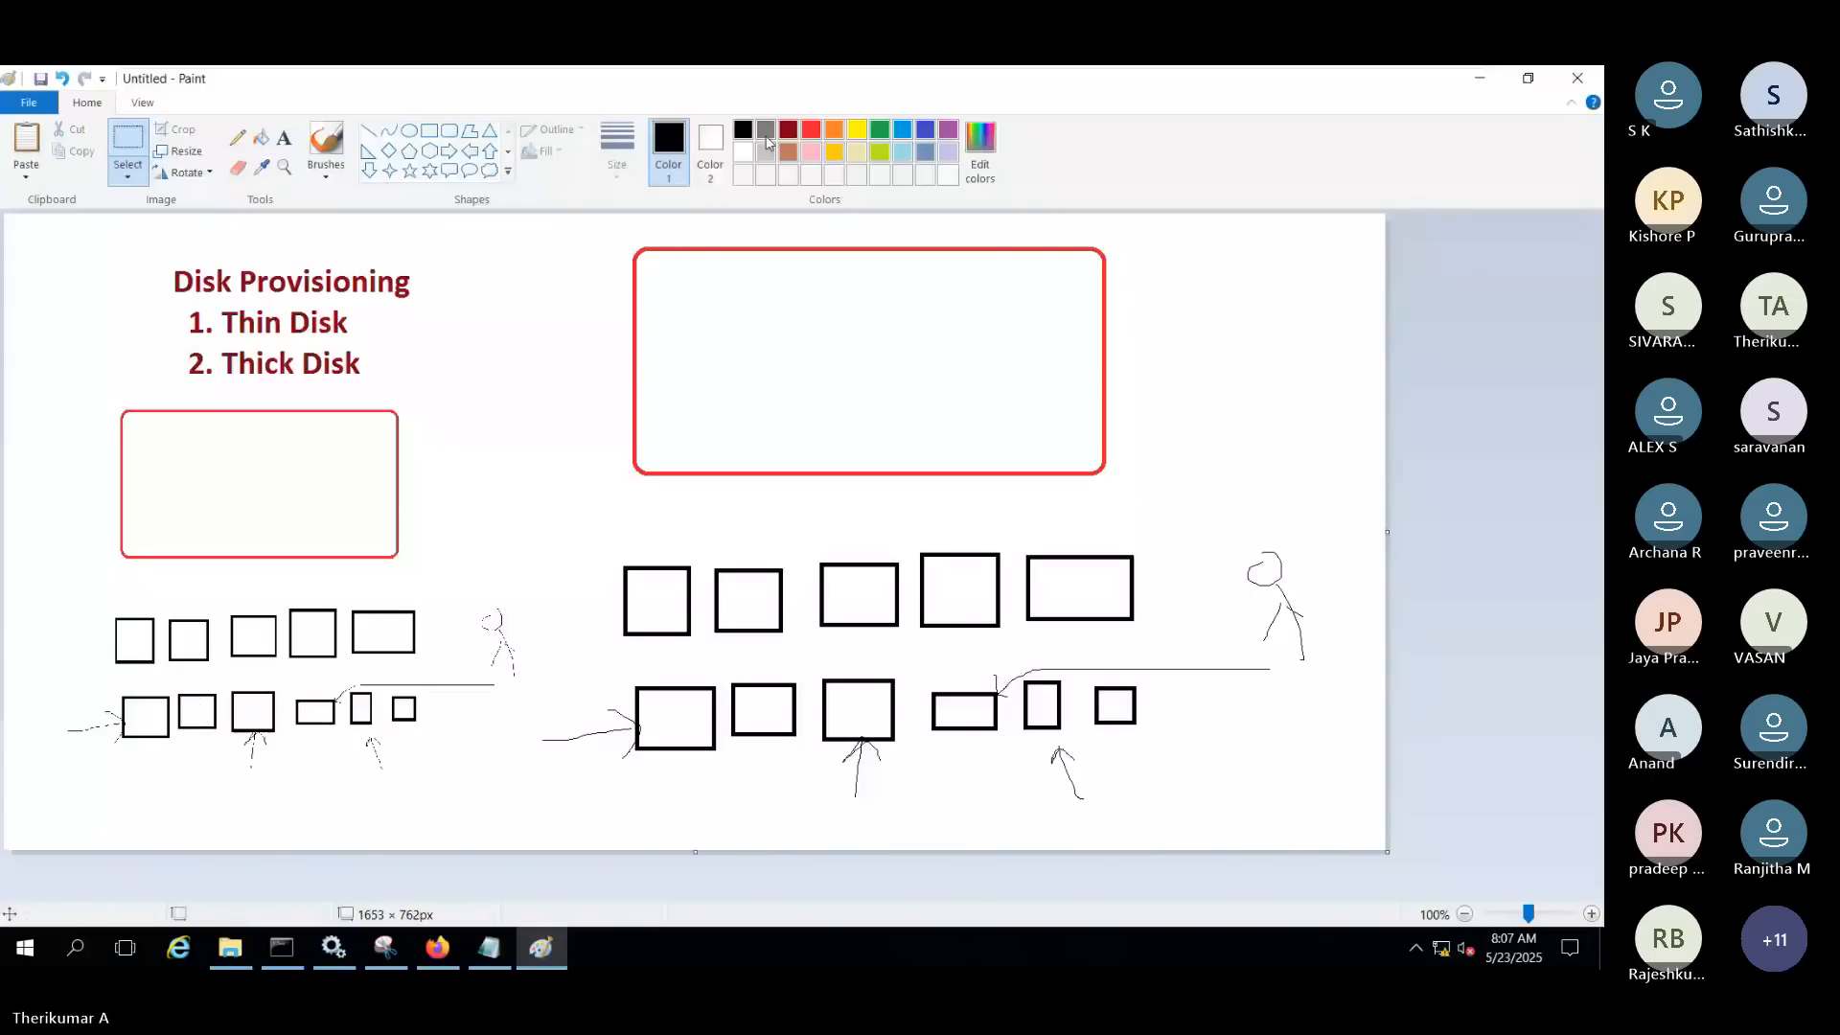
{"action": "left_click", "coordinate": [766, 137]}
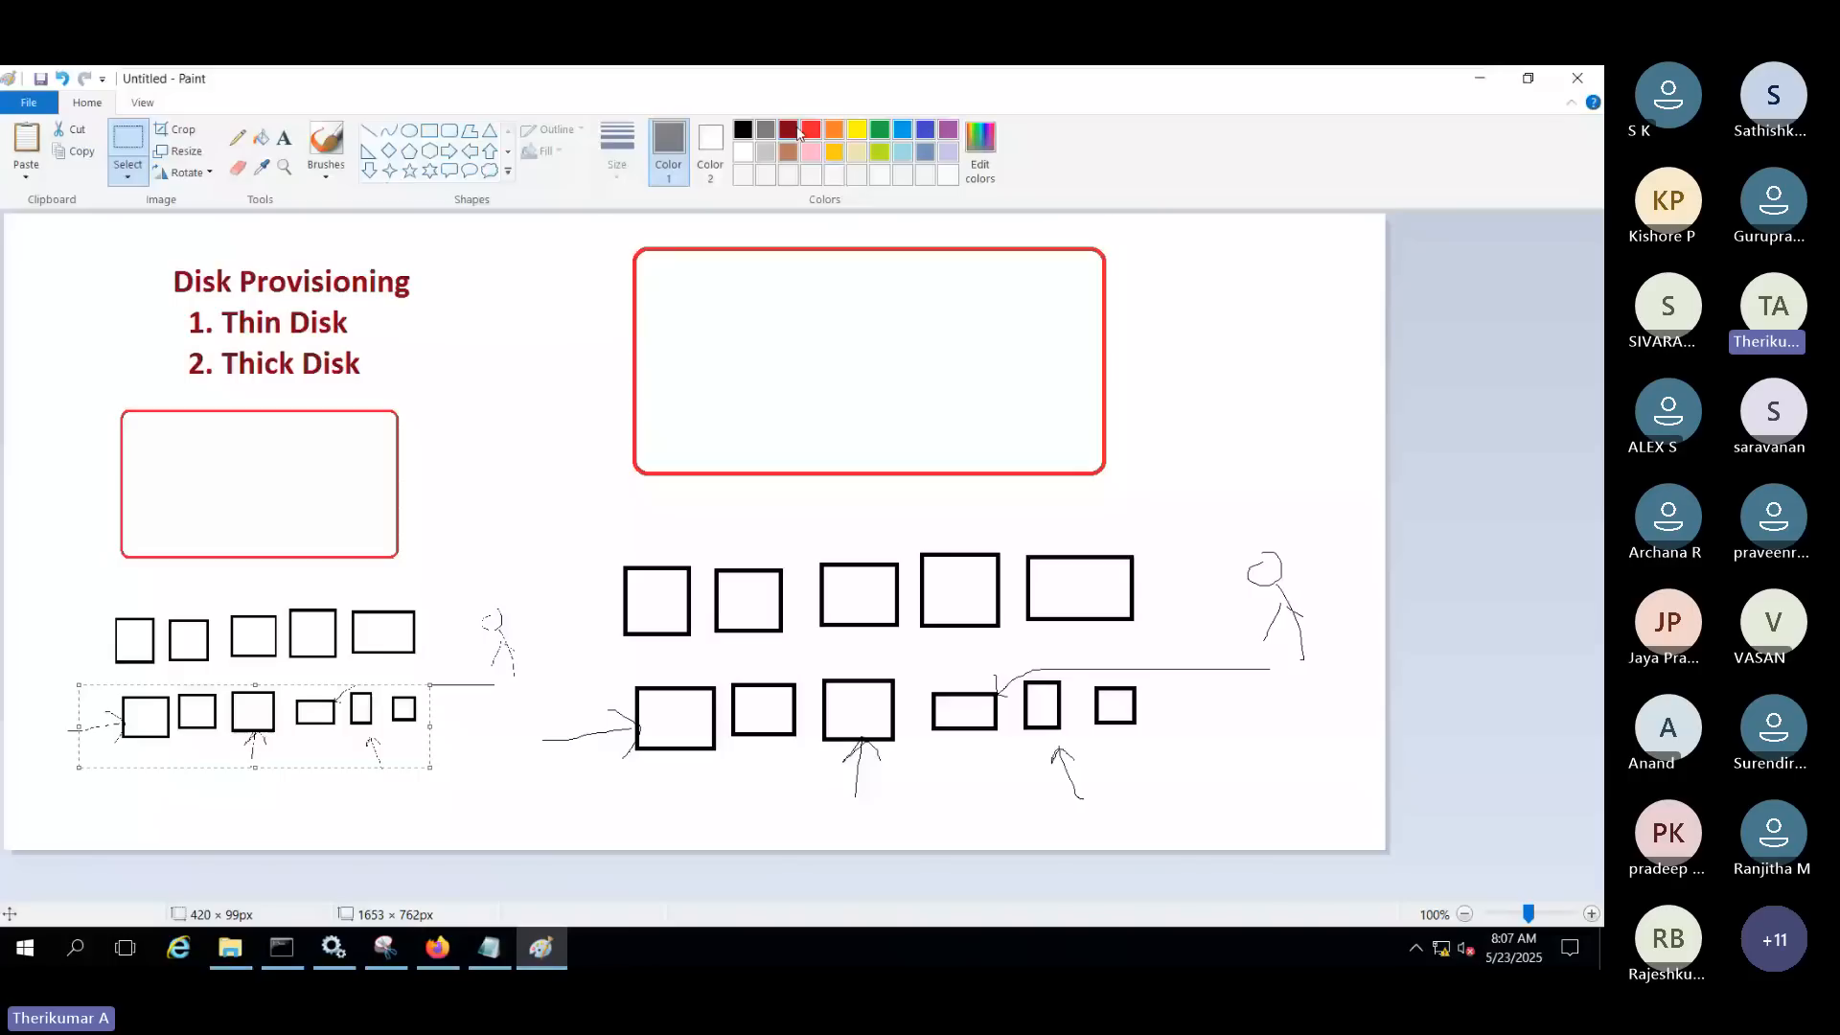
{"action": "left_click", "coordinate": [799, 134]}
{"action": "left_click", "coordinate": [429, 131]}
{"action": "left_click_drag", "start_coordinate": [84, 690], "coordinate": [460, 771]}
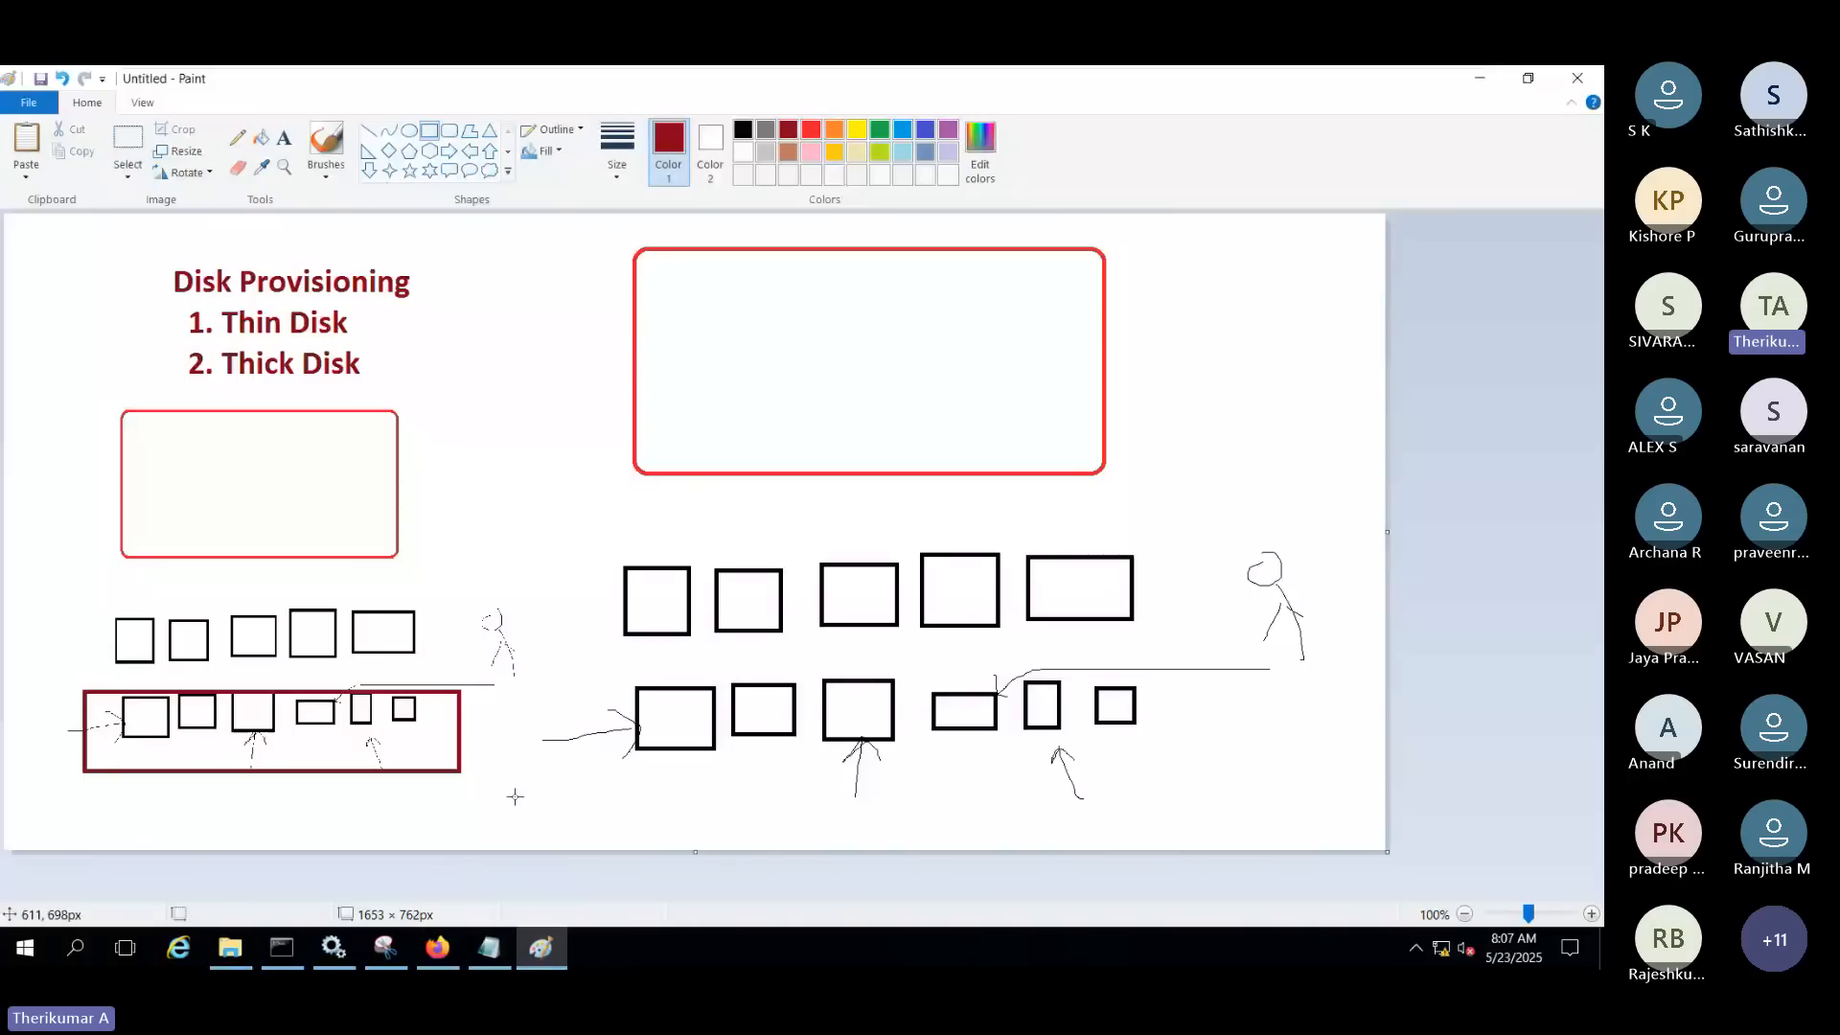
Write 10 beside the dark red outline and 5 below it with the pencil
{"action": "left_click", "coordinate": [237, 137]}
{"action": "left_click_drag", "start_coordinate": [479, 741], "coordinate": [481, 763]}
{"action": "left_click_drag", "start_coordinate": [497, 744], "coordinate": [514, 756]}
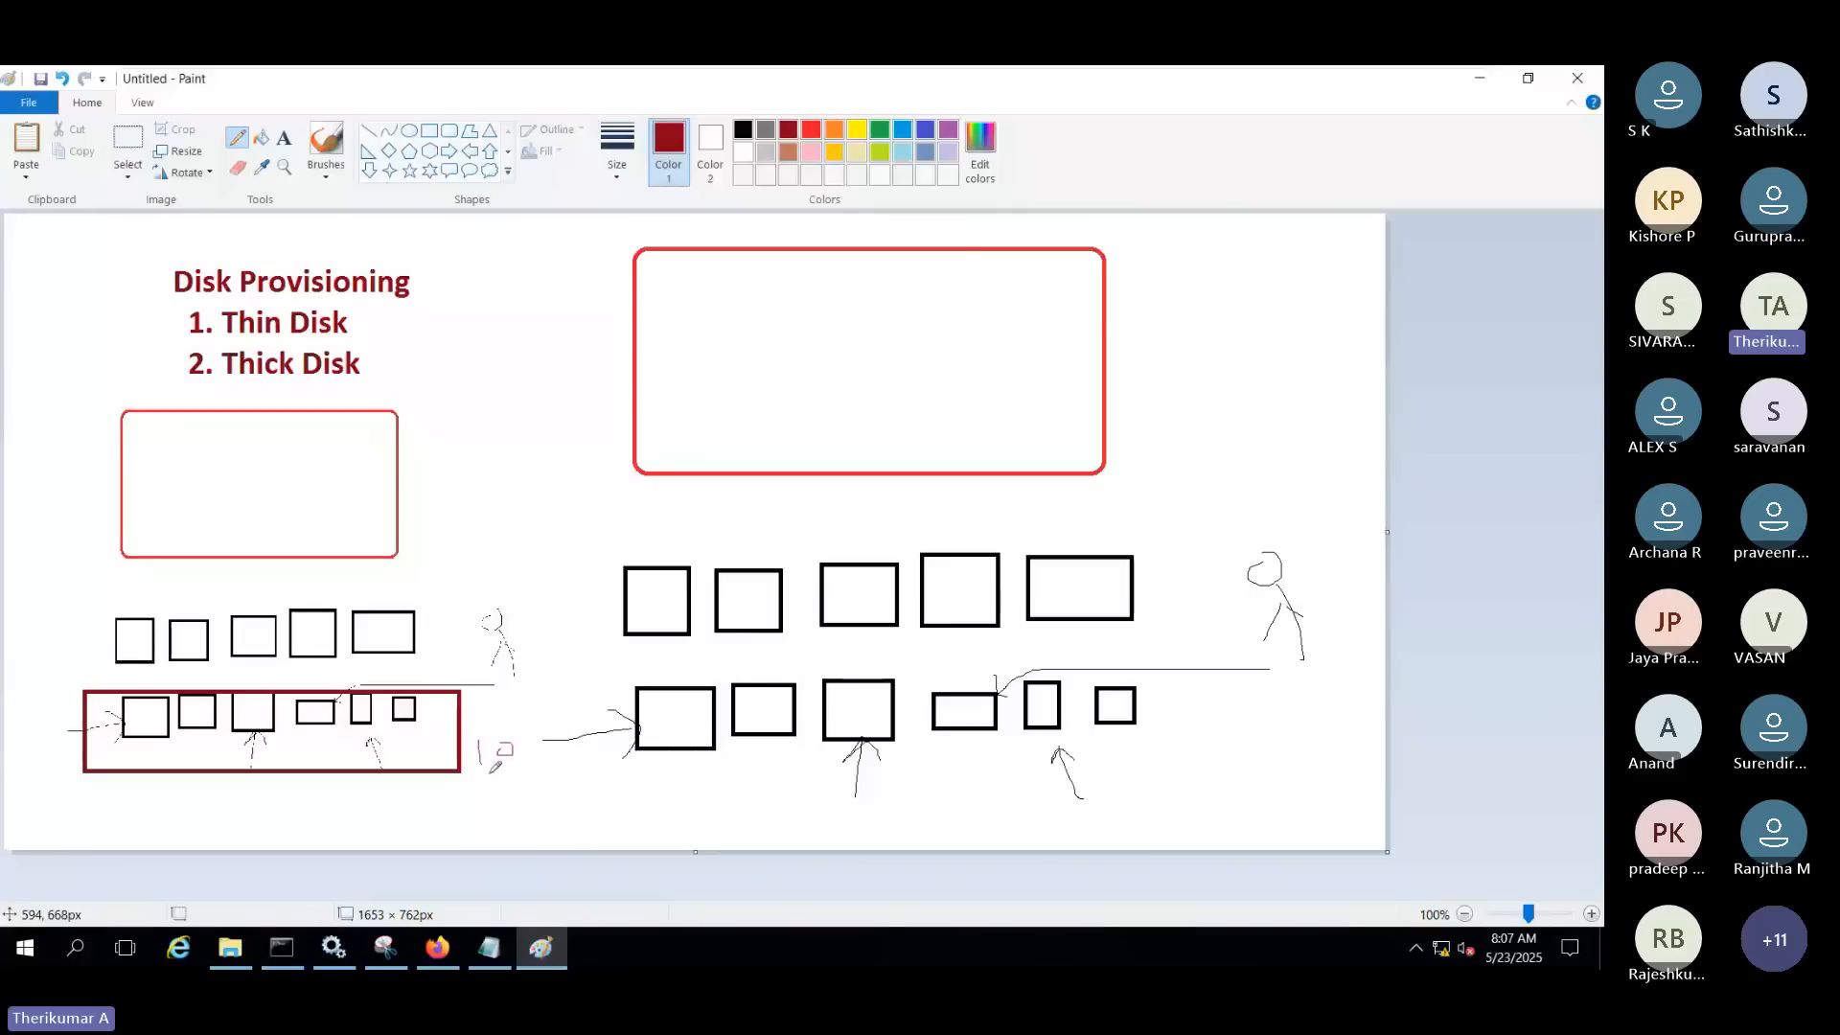
{"action": "mouse_move", "coordinate": [400, 808]}
{"action": "left_mouse_down"}
{"action": "mouse_move", "coordinate": [410, 824]}
{"action": "mouse_move", "coordinate": [436, 807]}
{"action": "left_mouse_up"}
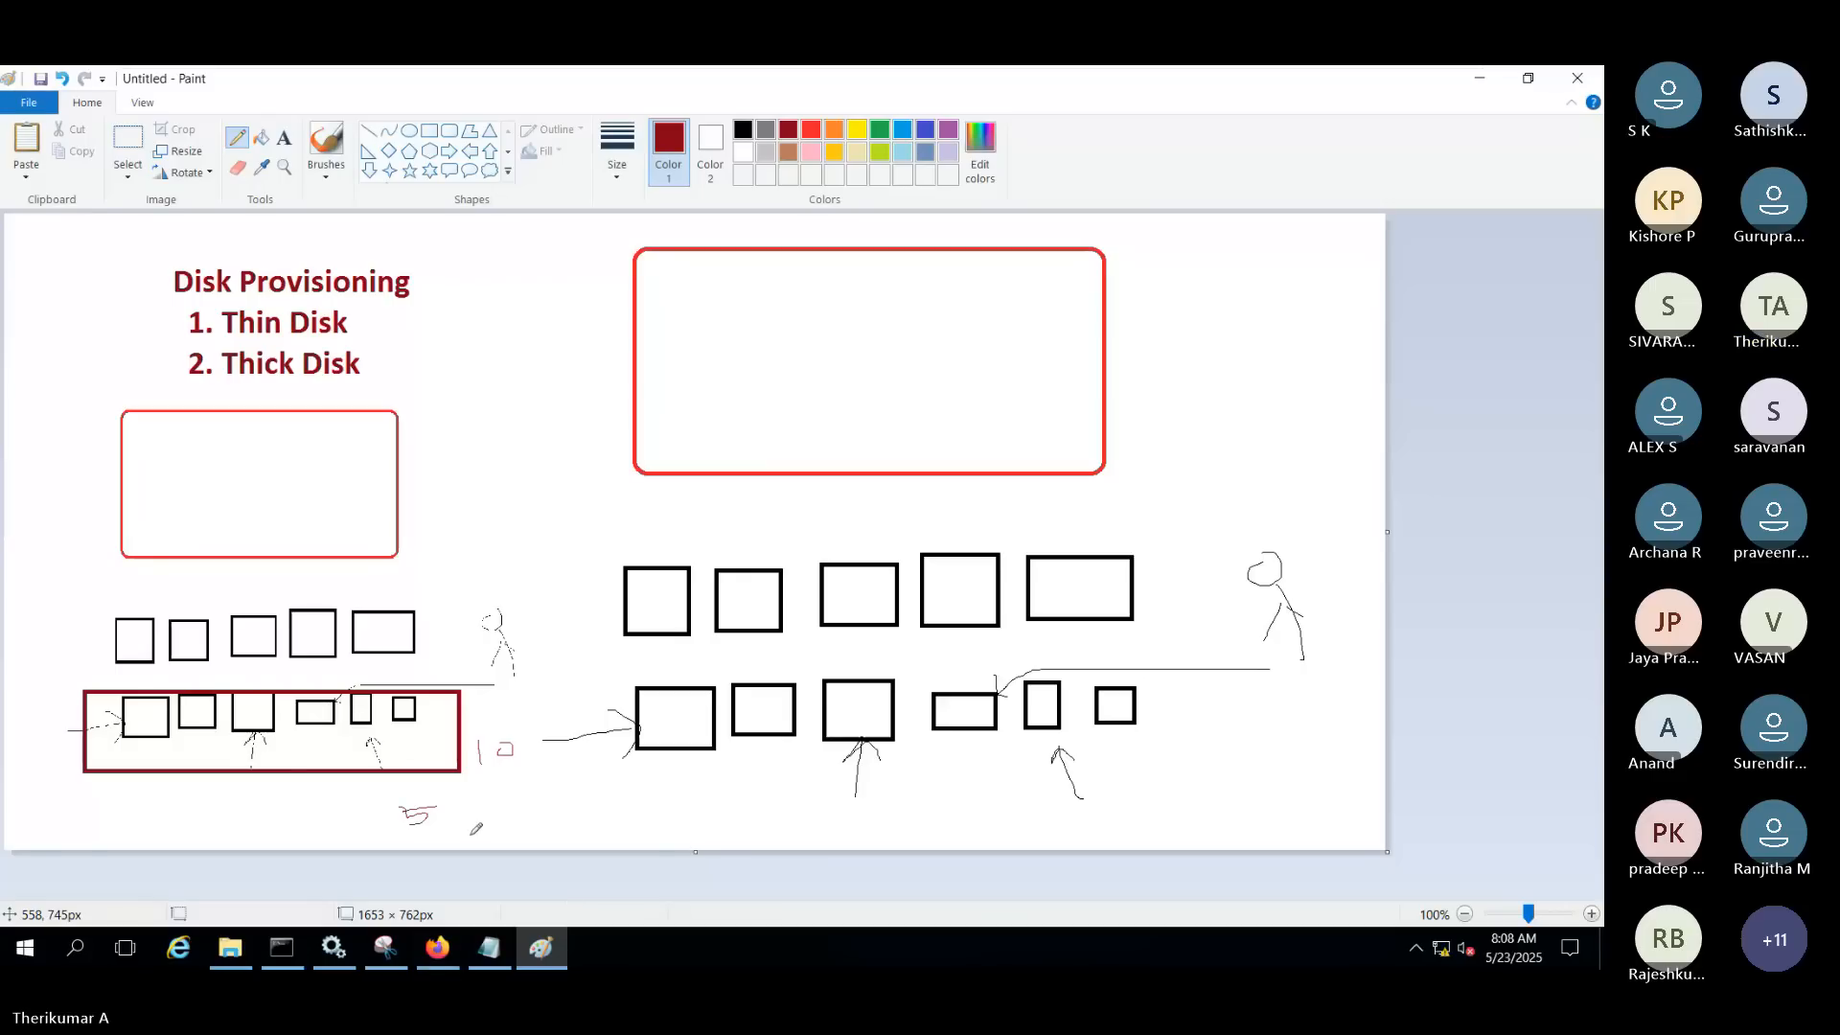
Circle the handwritten 5 and 10 and both disk types in the list, with an arrow from Thick Disk to the small copy
{"action": "mouse_move", "coordinate": [448, 836]}
{"action": "left_mouse_down"}
{"action": "mouse_move", "coordinate": [372, 820]}
{"action": "mouse_move", "coordinate": [452, 814]}
{"action": "left_mouse_up"}
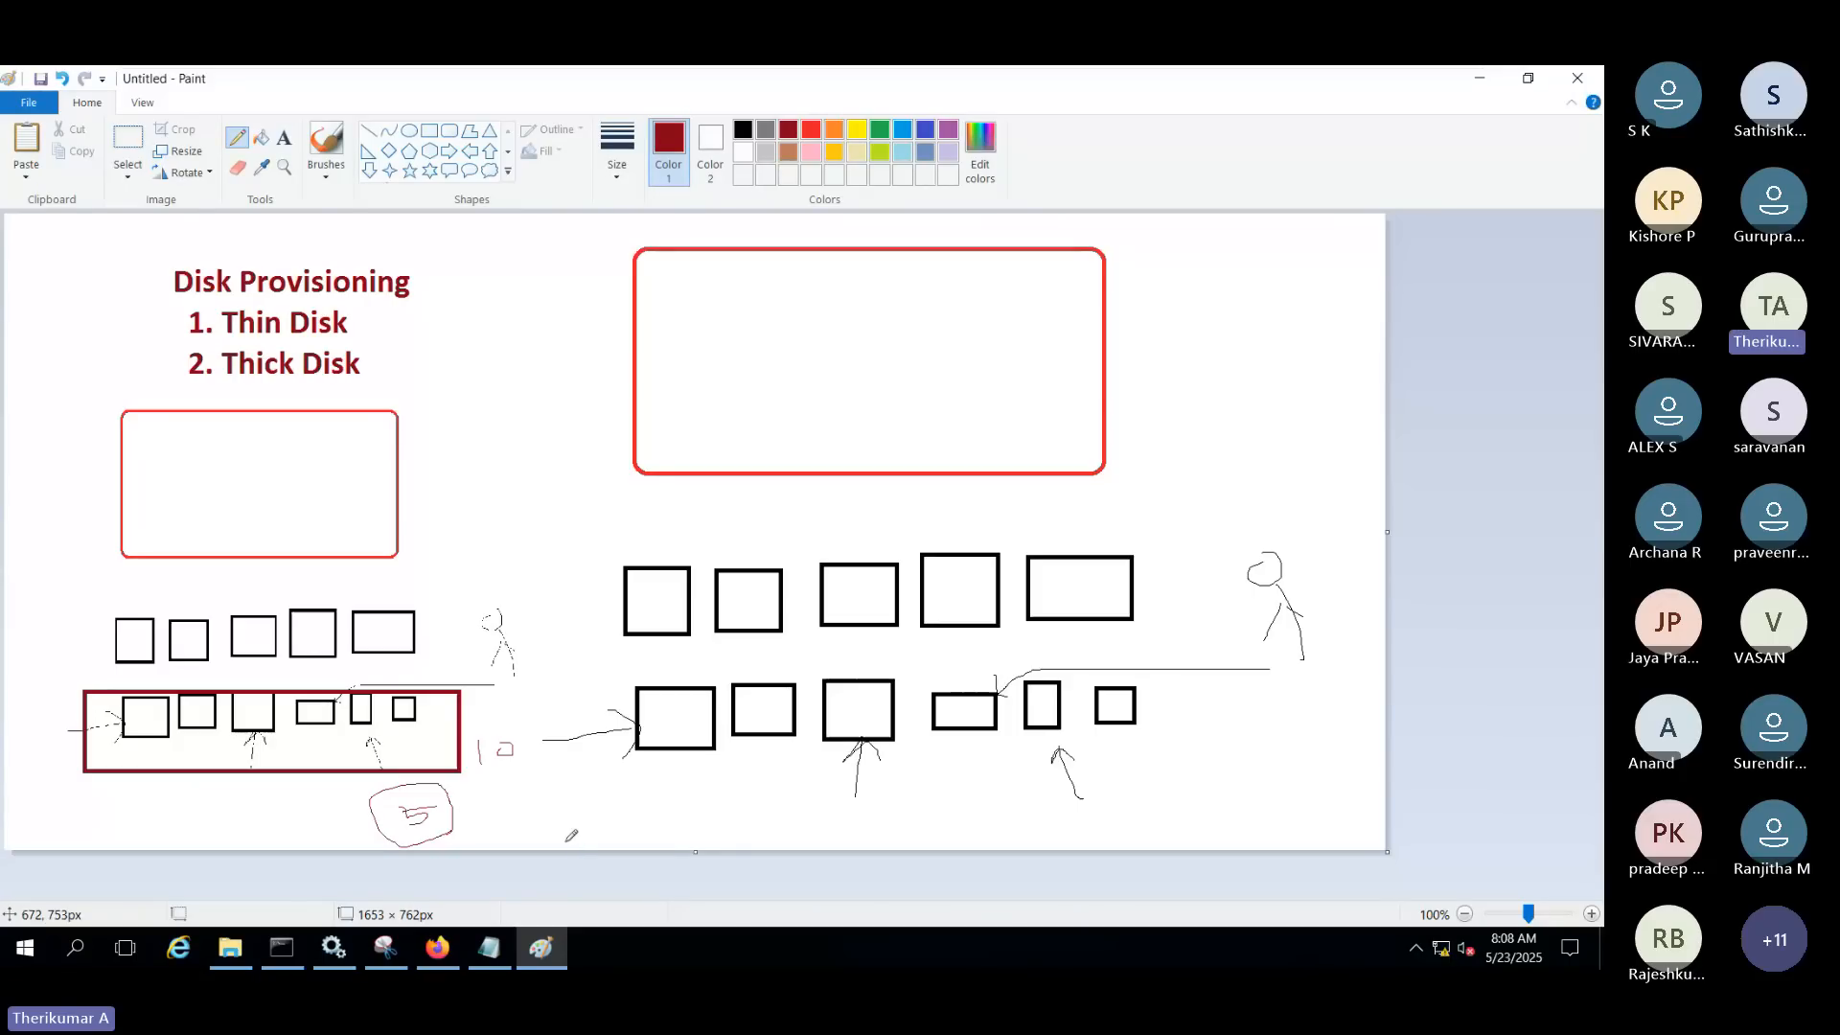
{"action": "left_click_drag", "start_coordinate": [469, 736], "coordinate": [471, 734]}
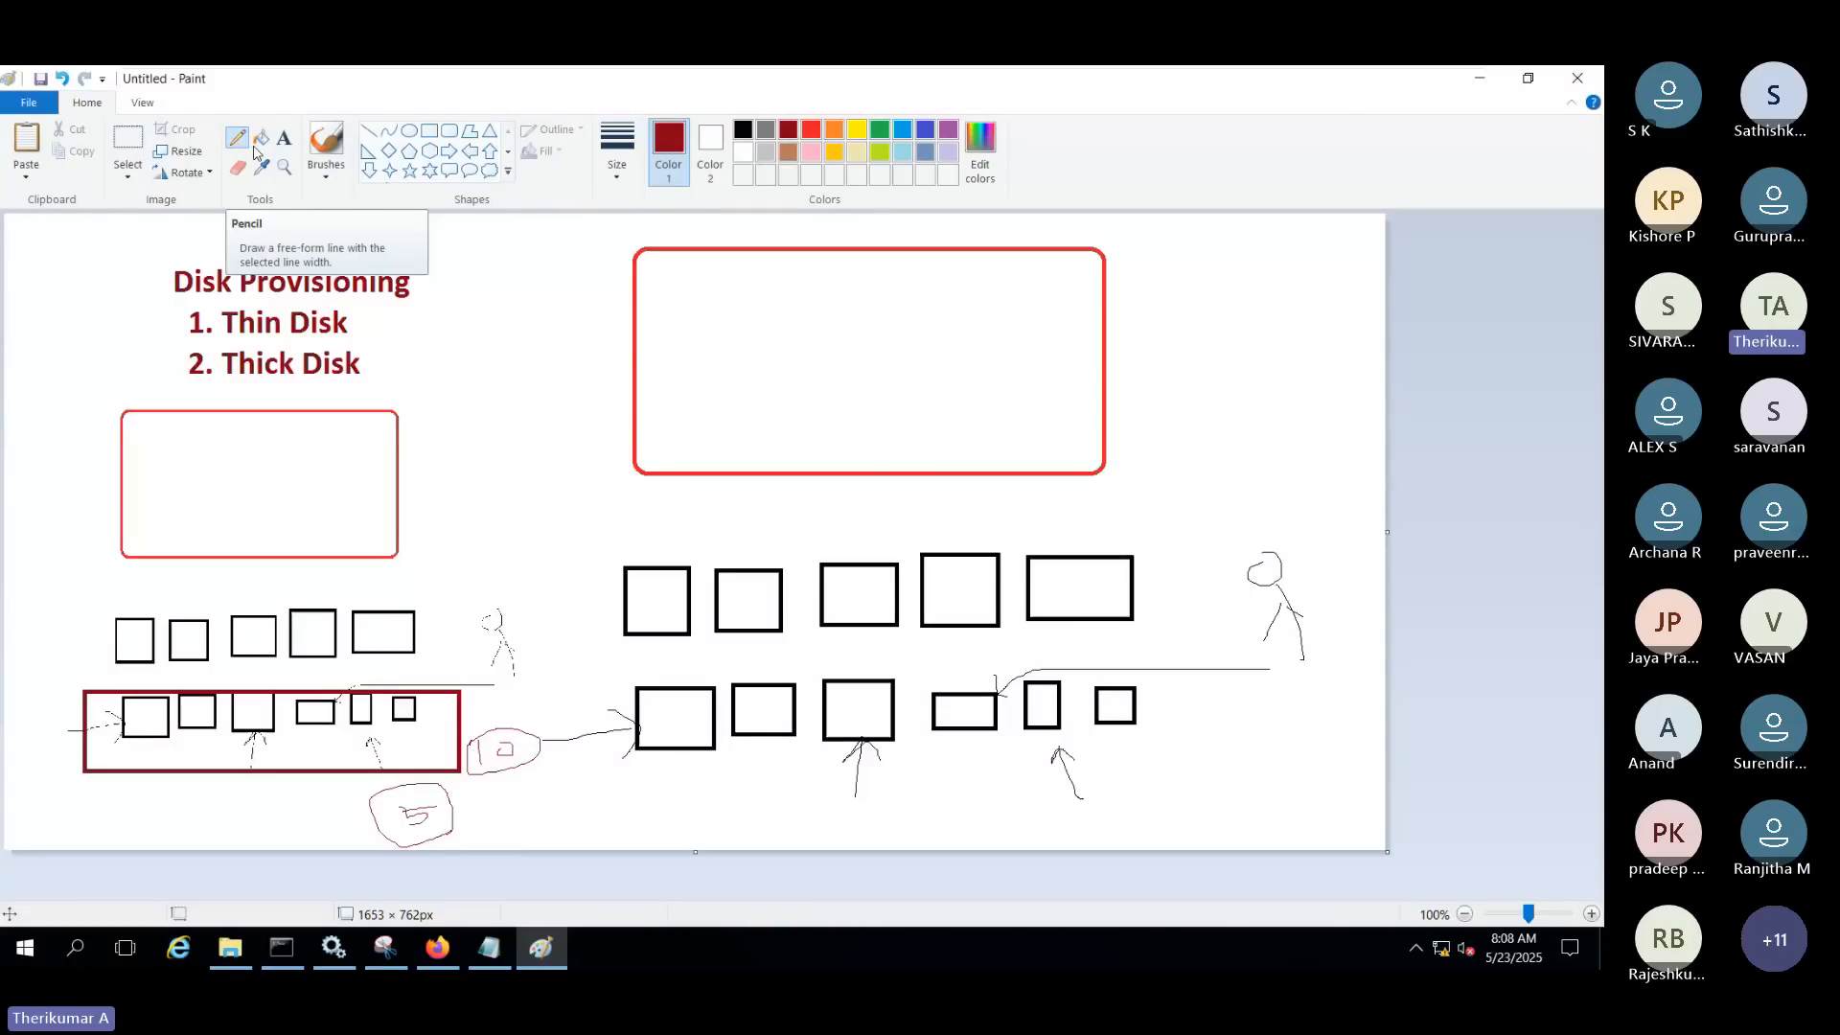
{"action": "mouse_move", "coordinate": [292, 378]}
{"action": "left_mouse_down"}
{"action": "mouse_move", "coordinate": [151, 362]}
{"action": "mouse_move", "coordinate": [252, 382]}
{"action": "mouse_move", "coordinate": [247, 599]}
{"action": "mouse_move", "coordinate": [311, 530]}
{"action": "left_mouse_up"}
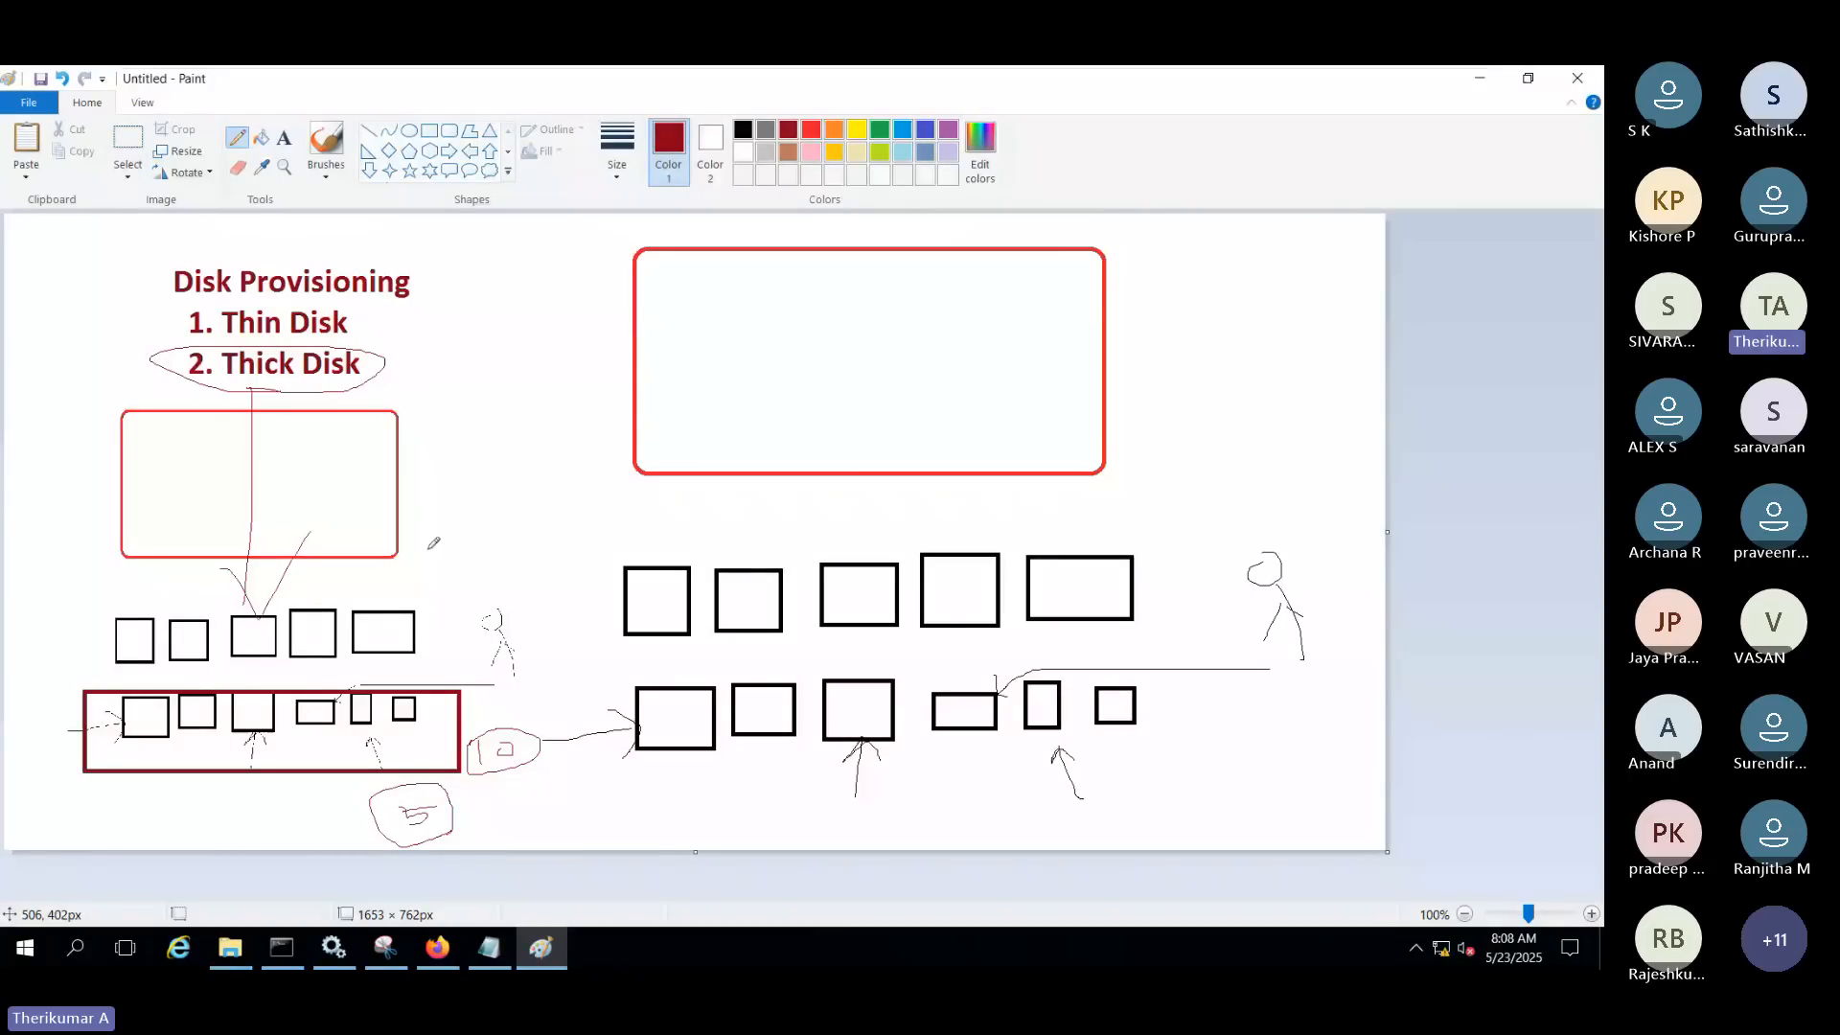
{"action": "left_click_drag", "start_coordinate": [206, 341], "coordinate": [233, 346]}
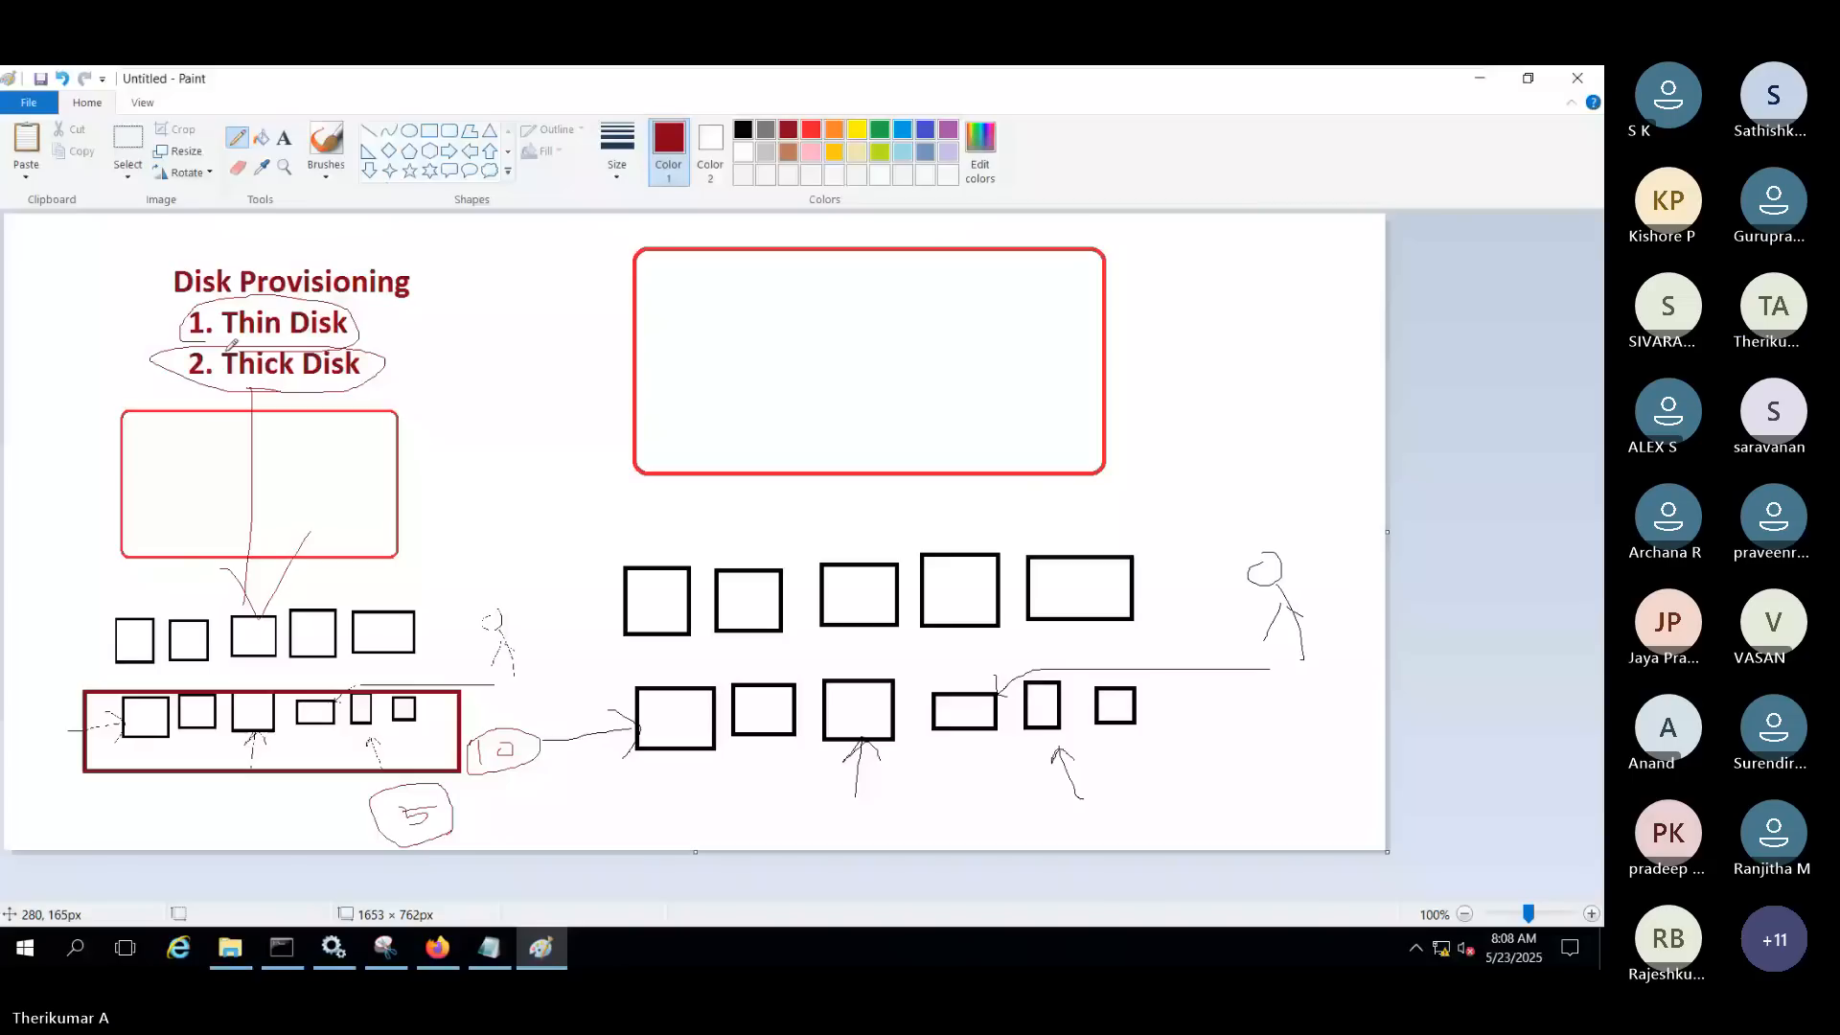
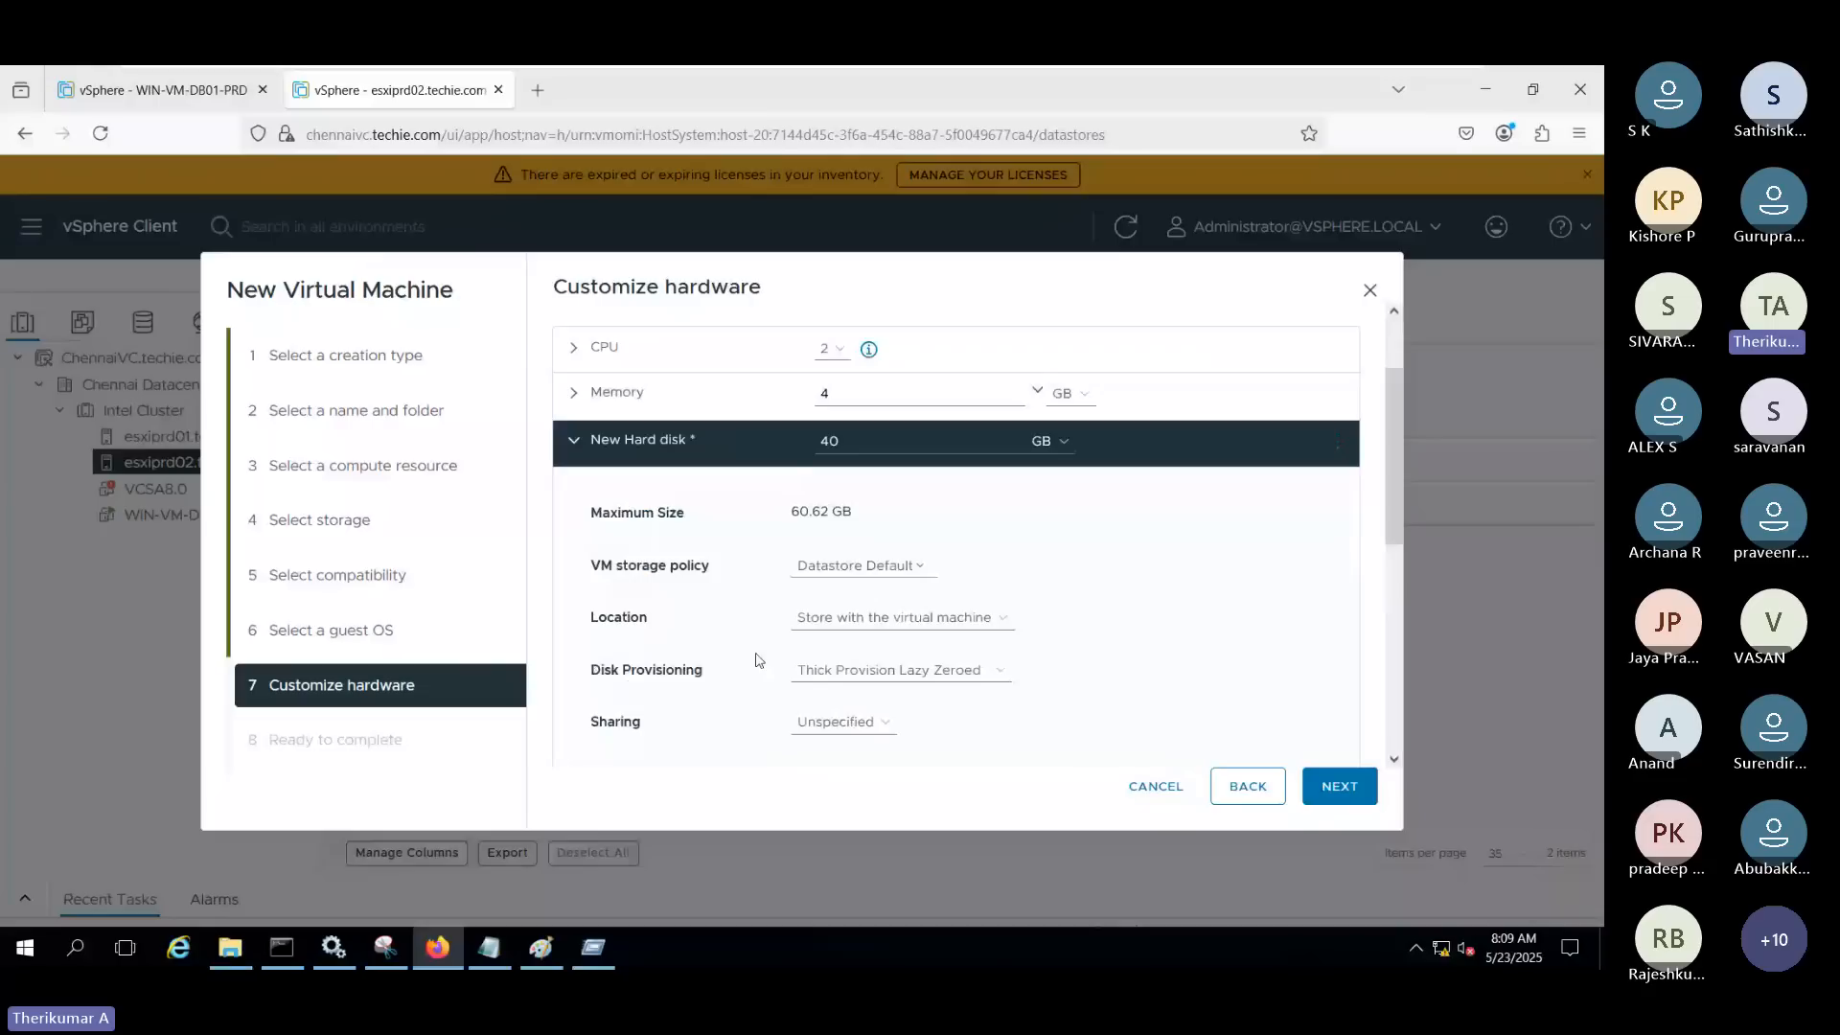
In the vSphere Client, finish creating the new virtual machine, keeping Thick Provision Lazy Zeroed for its 40 GB disk
{"action": "left_click_drag", "start_coordinate": [720, 668], "coordinate": [590, 670]}
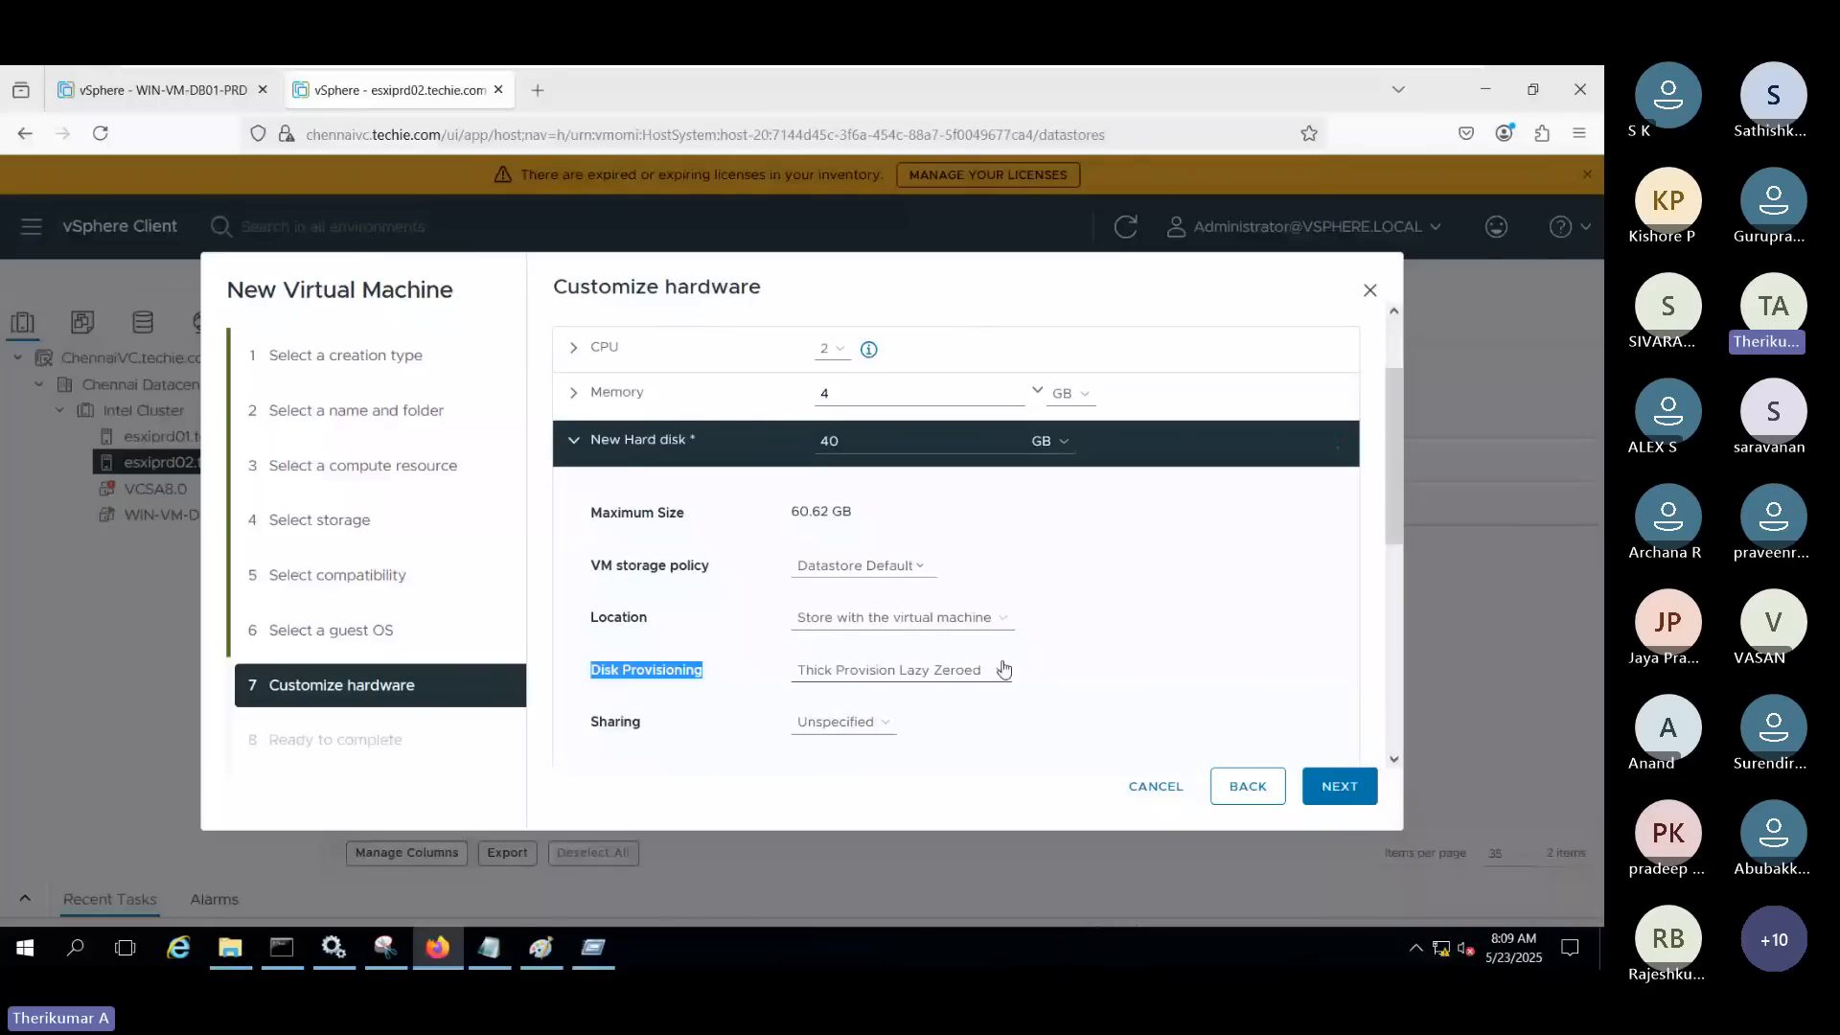
{"action": "left_click", "coordinate": [837, 683]}
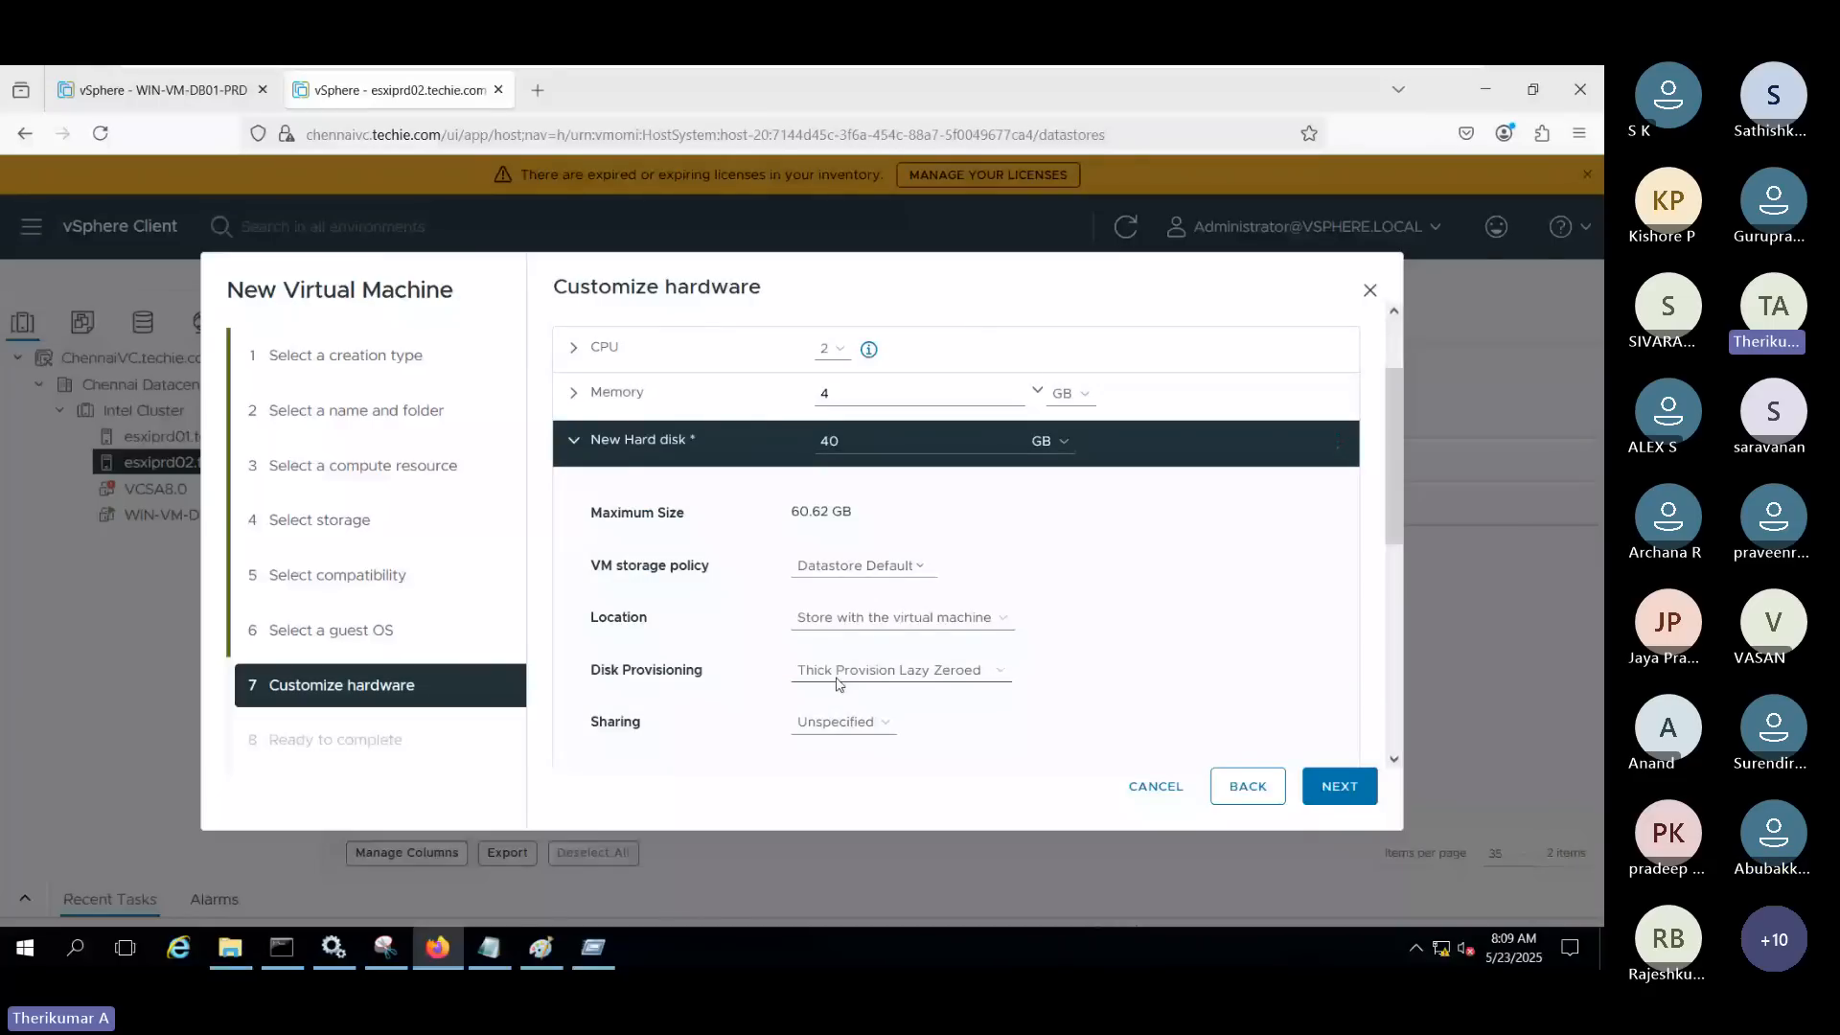
{"action": "left_click", "coordinate": [1346, 791]}
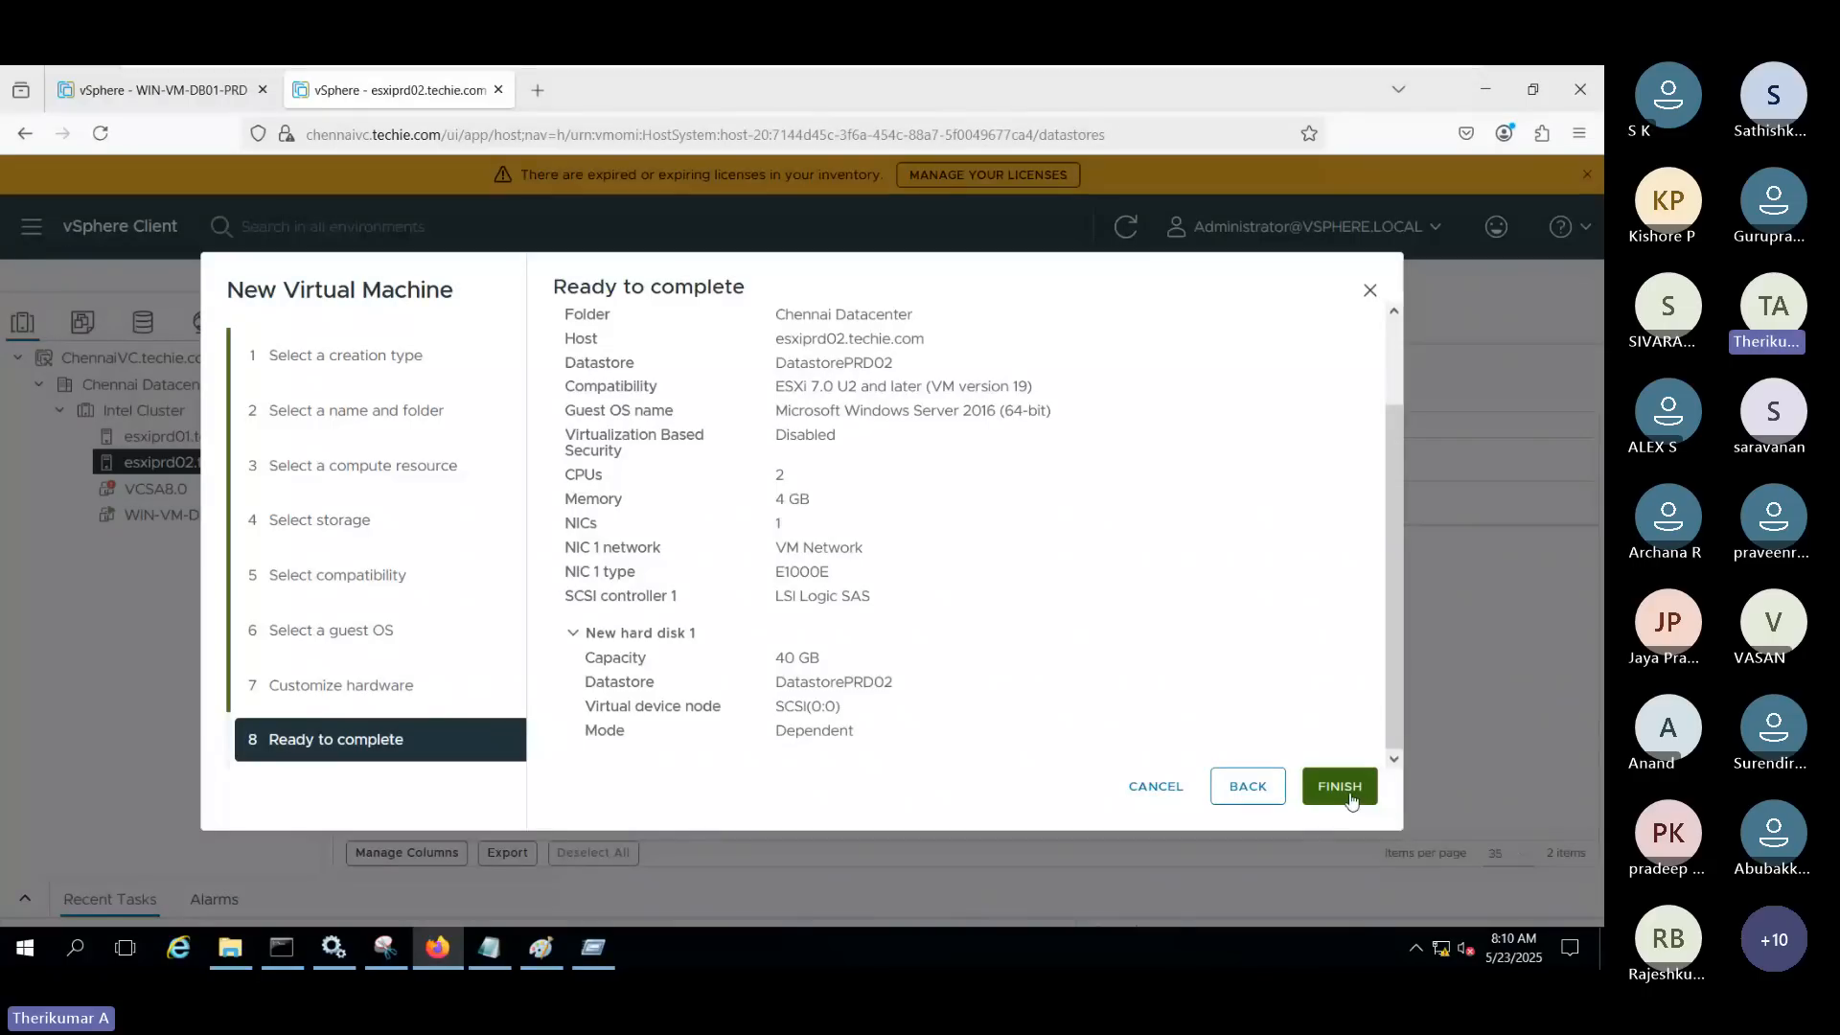
{"action": "left_click", "coordinate": [1340, 786]}
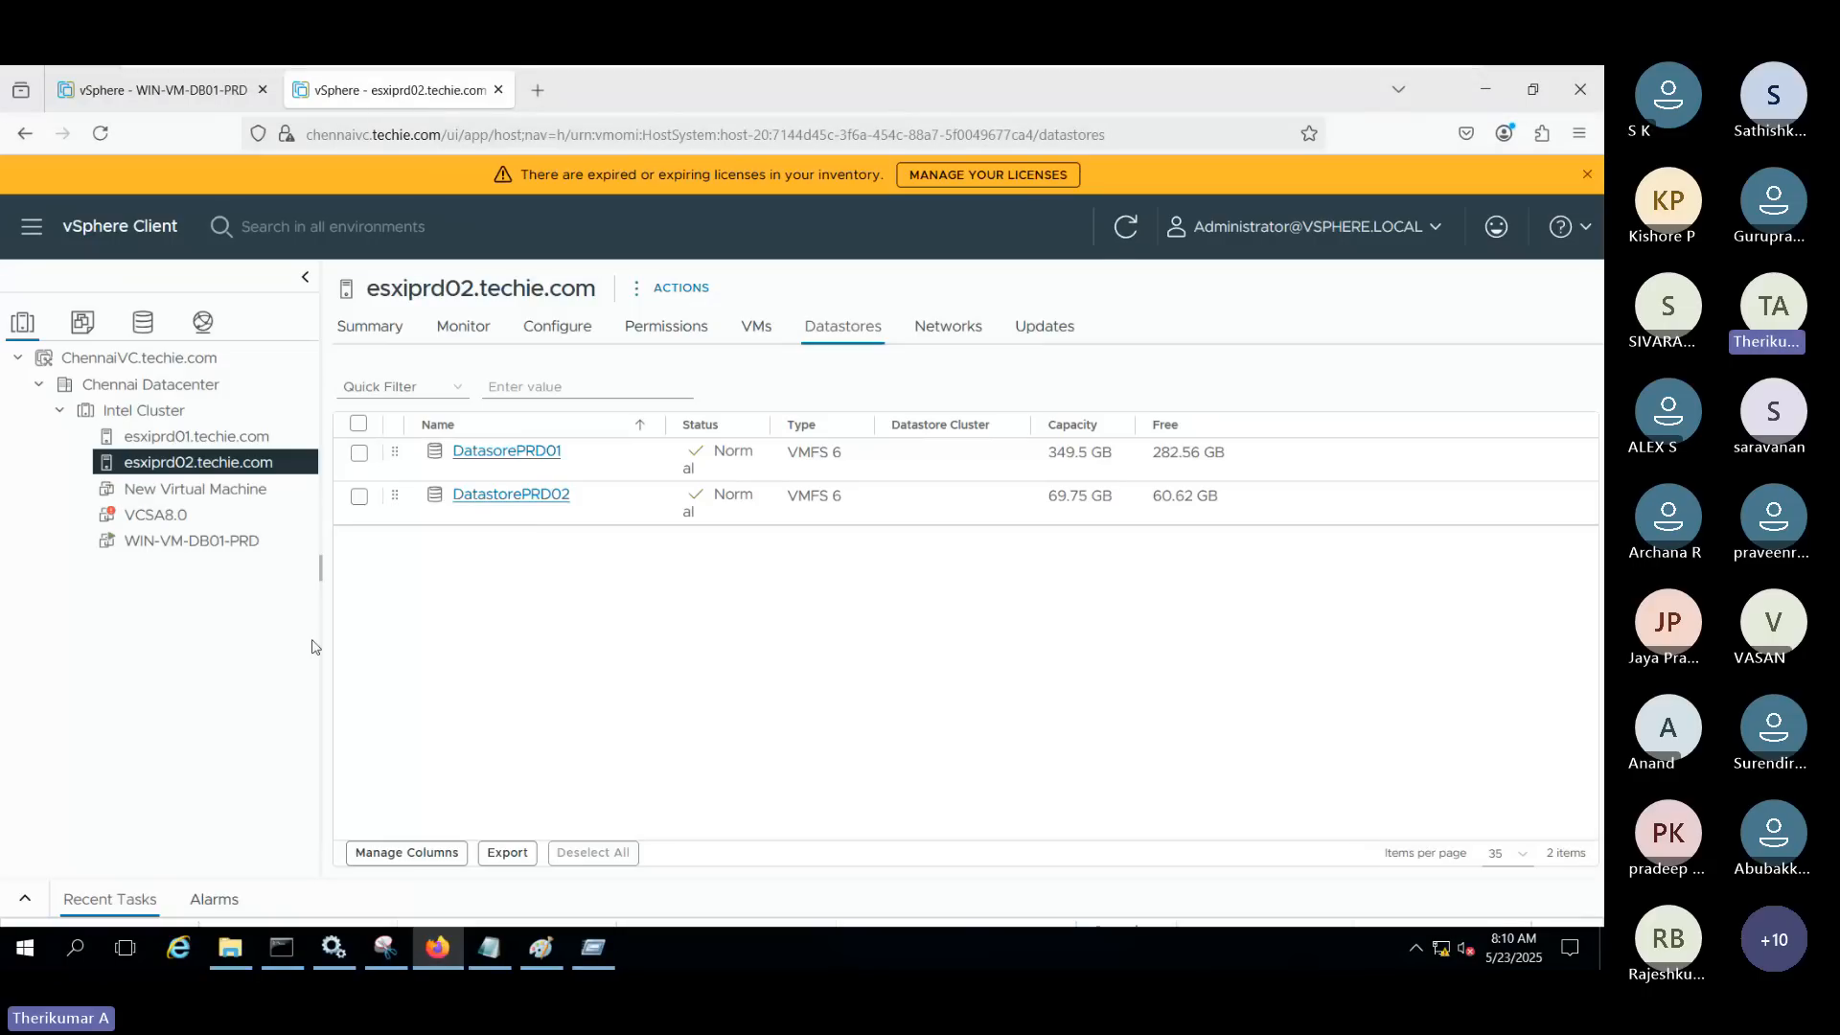
Examine the CPU, memory and storage usage in the summary of the virtual machine named New Virtual Machine
{"action": "left_click", "coordinate": [212, 489]}
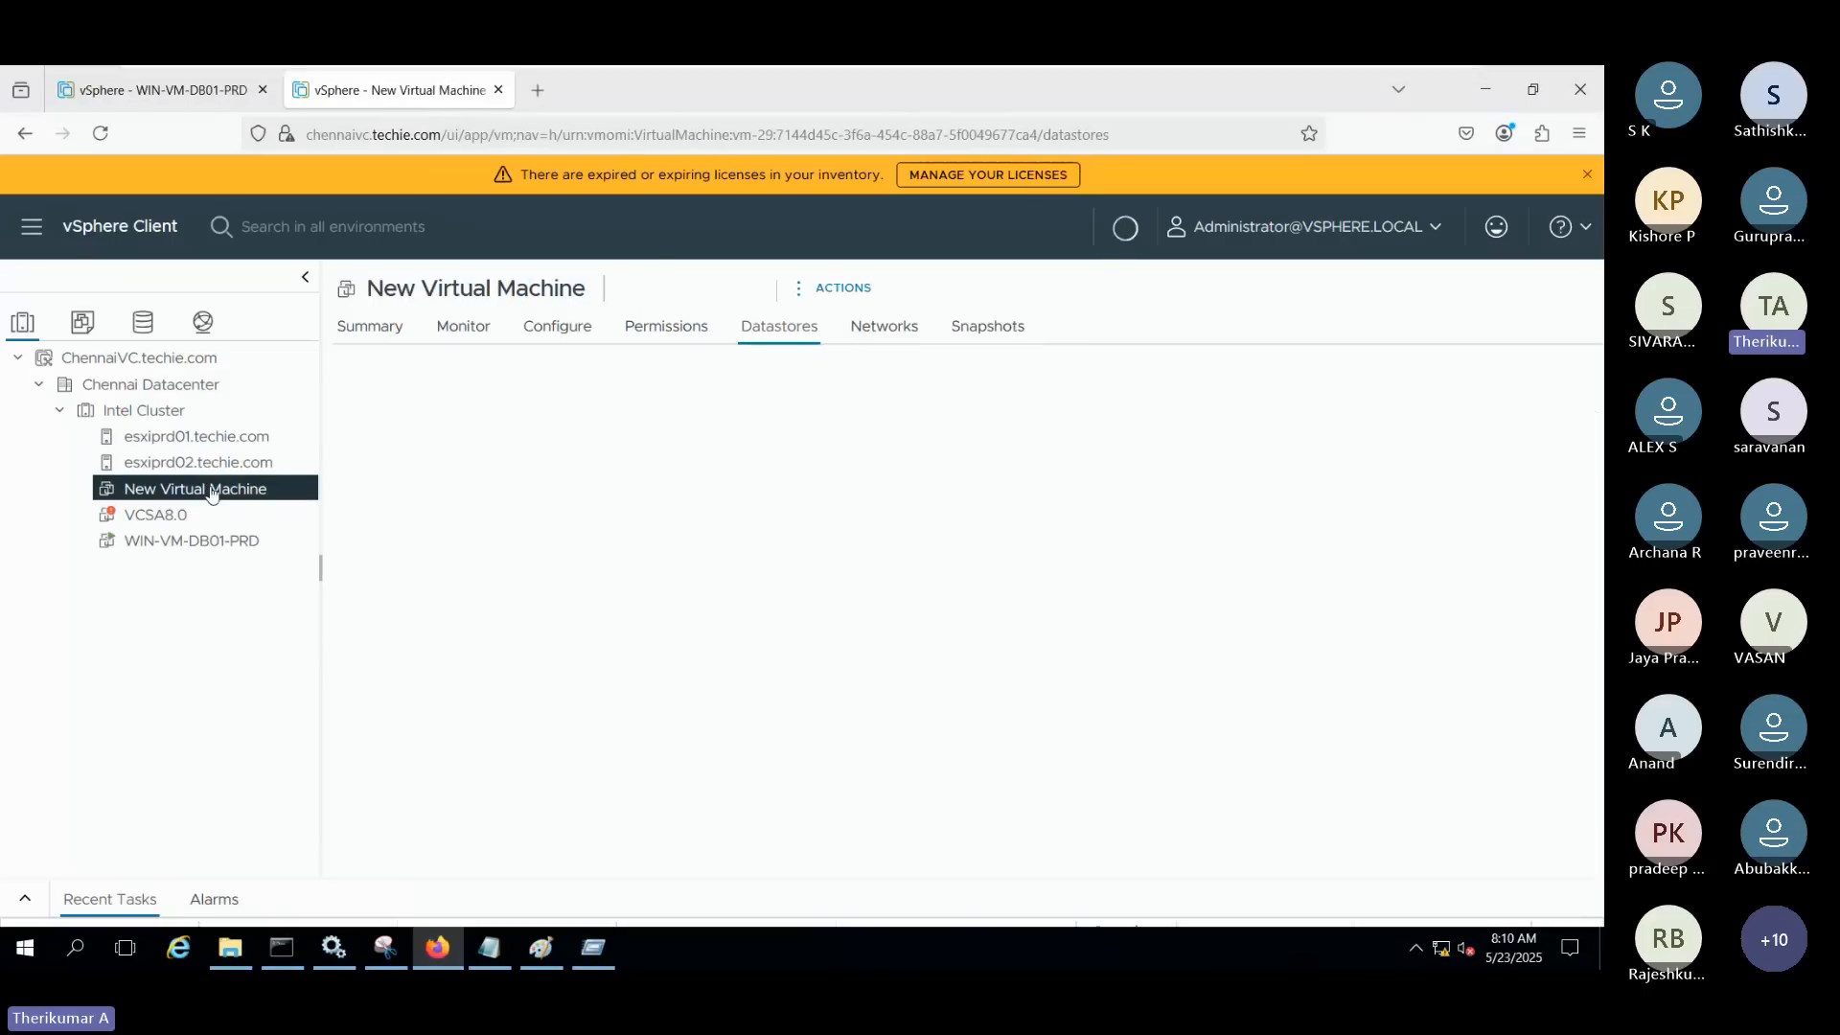
{"action": "left_click", "coordinate": [373, 331]}
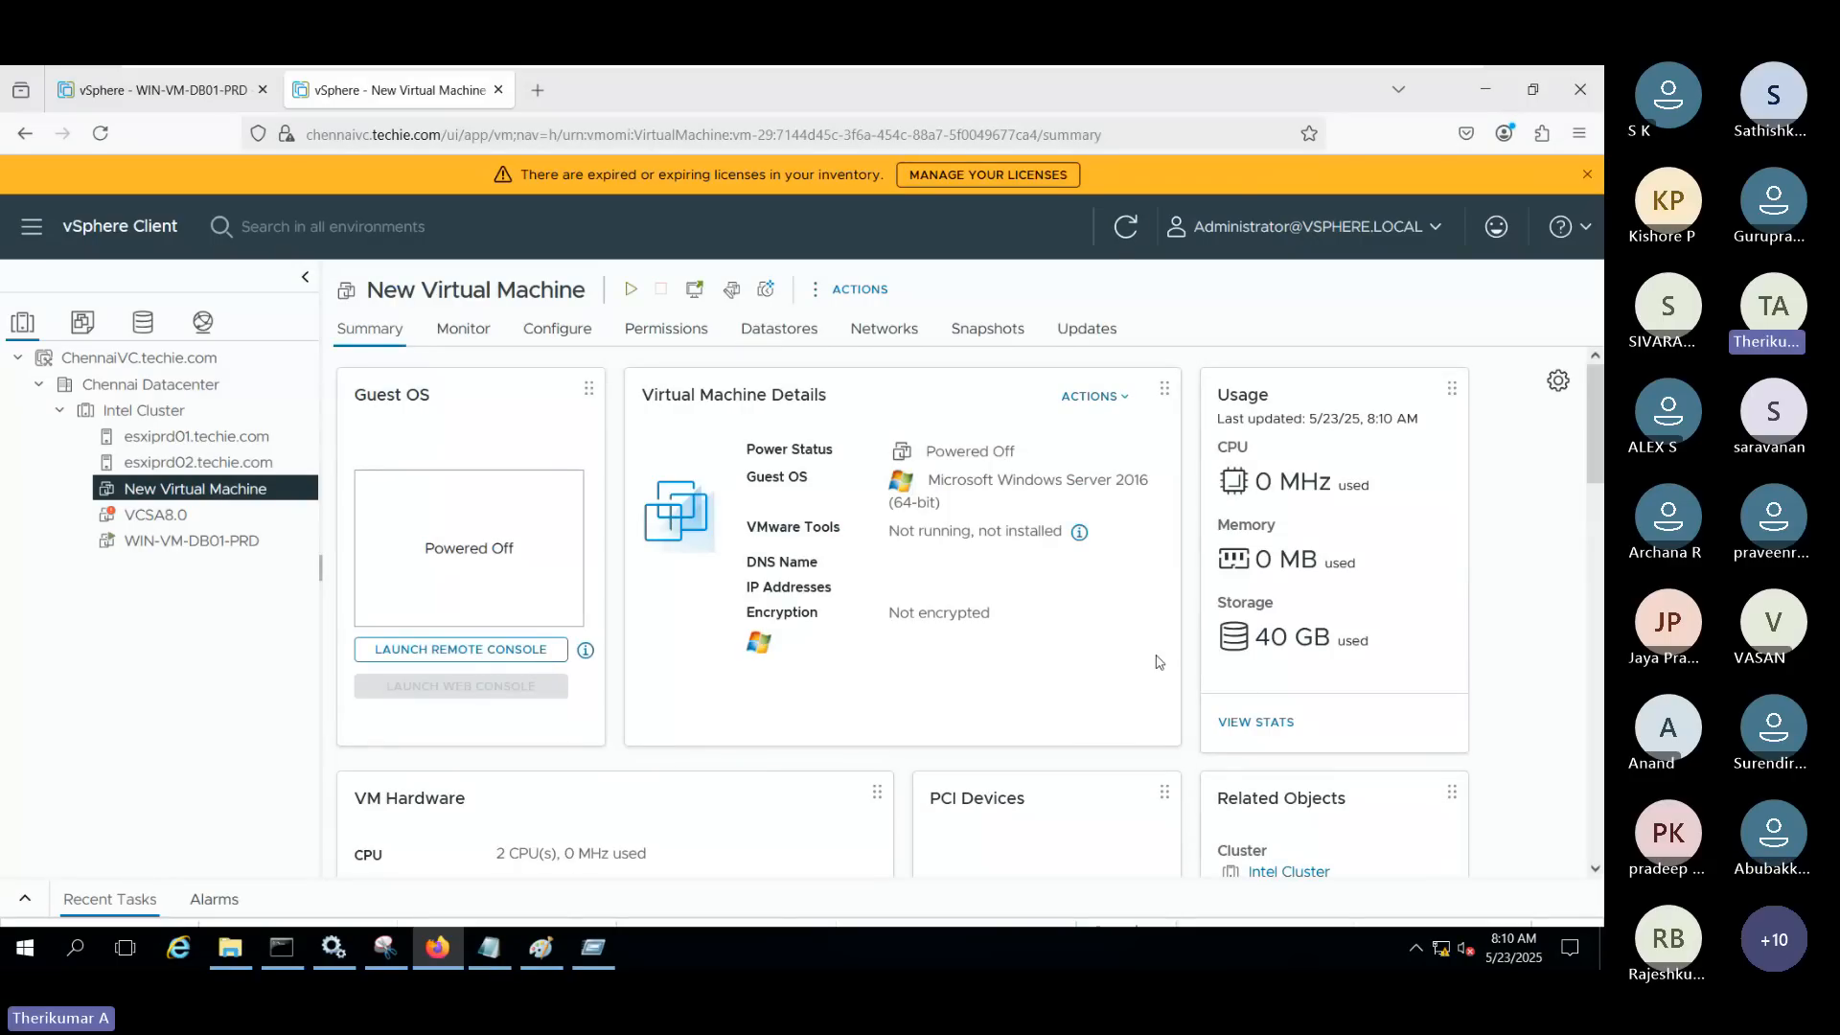
{"action": "left_click_drag", "start_coordinate": [1247, 638], "coordinate": [1406, 659]}
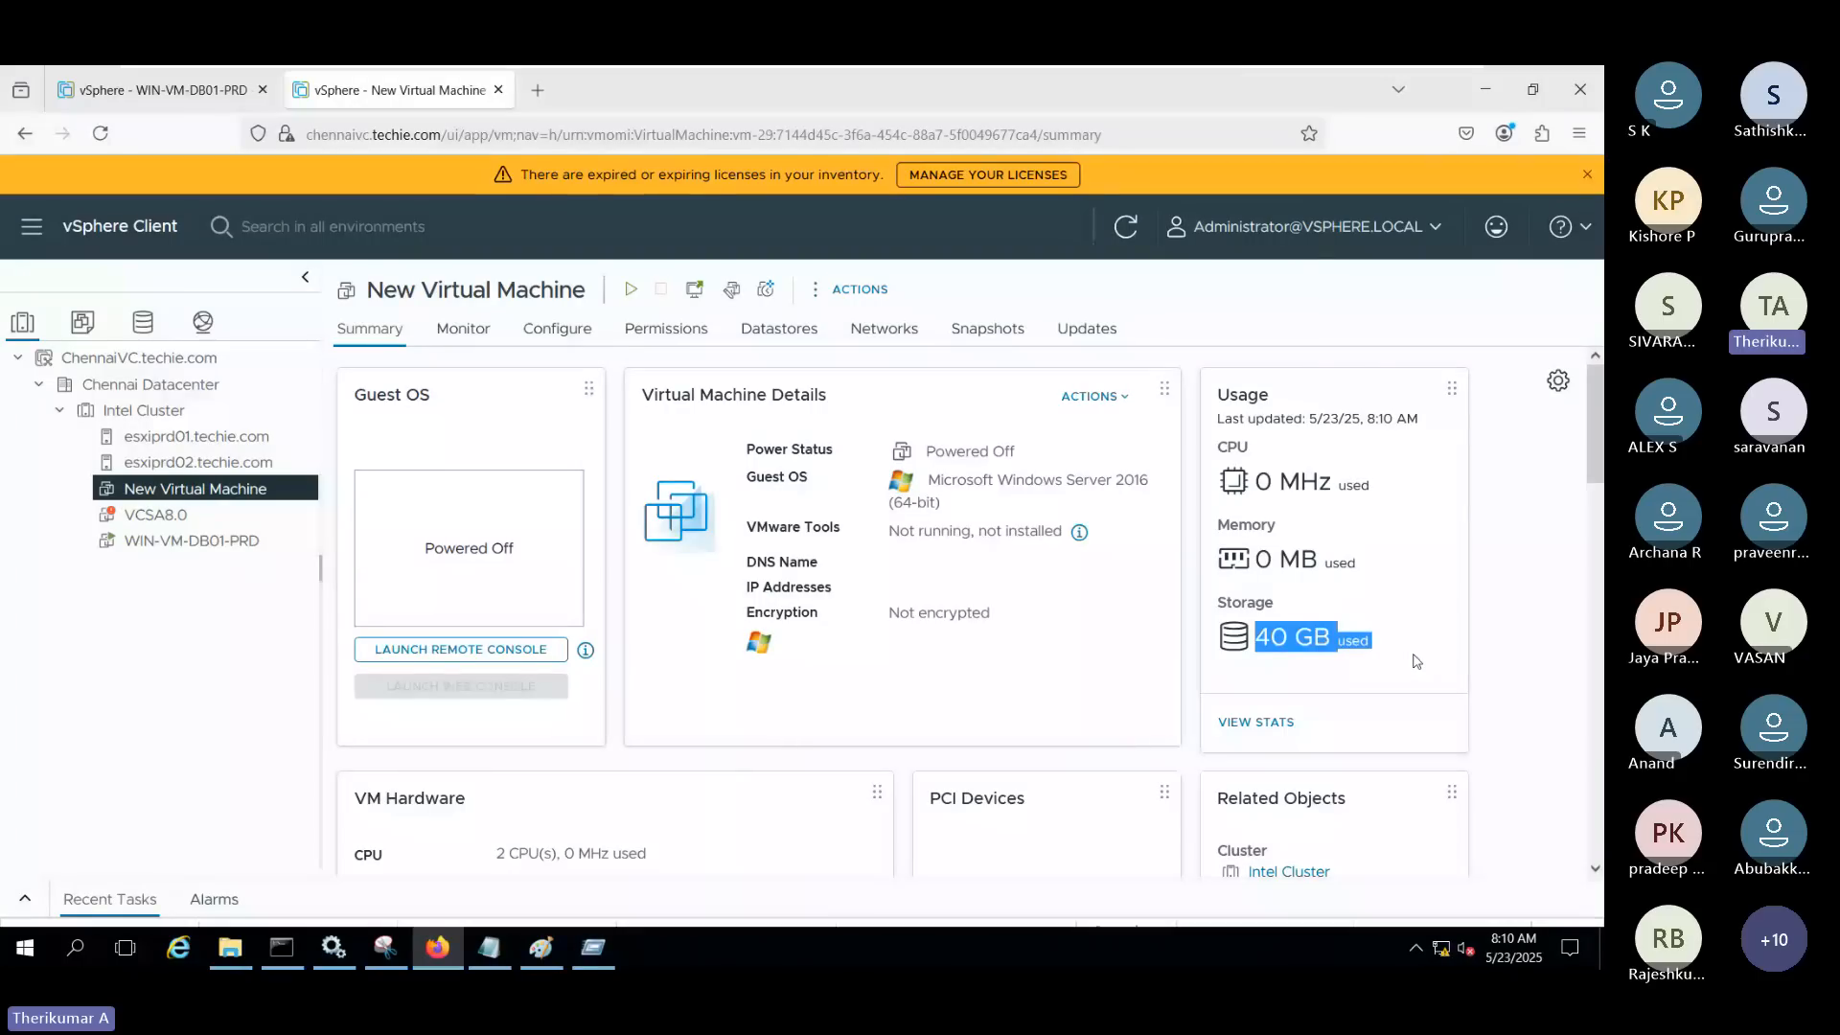
{"action": "left_click_drag", "start_coordinate": [1217, 602], "coordinate": [1277, 609]}
{"action": "left_click", "coordinate": [1249, 404]}
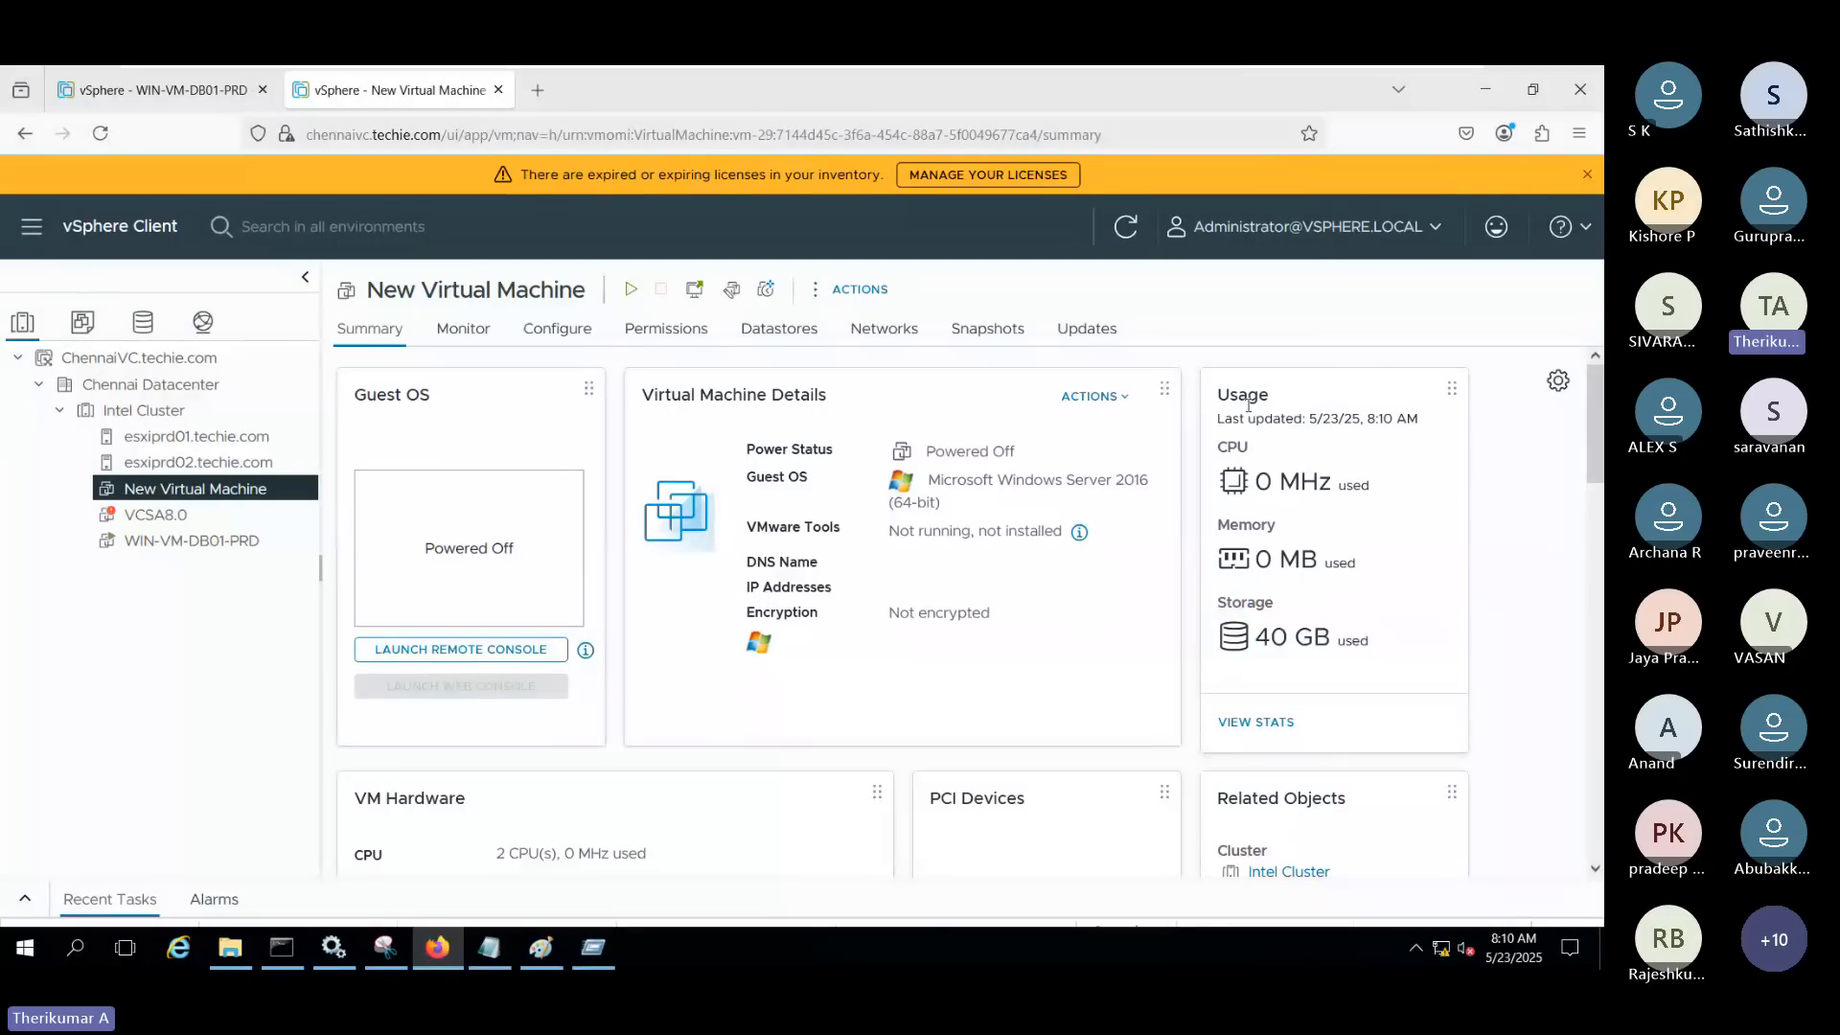
{"action": "double_click", "coordinate": [1248, 400]}
{"action": "triple_click", "coordinate": [1328, 562]}
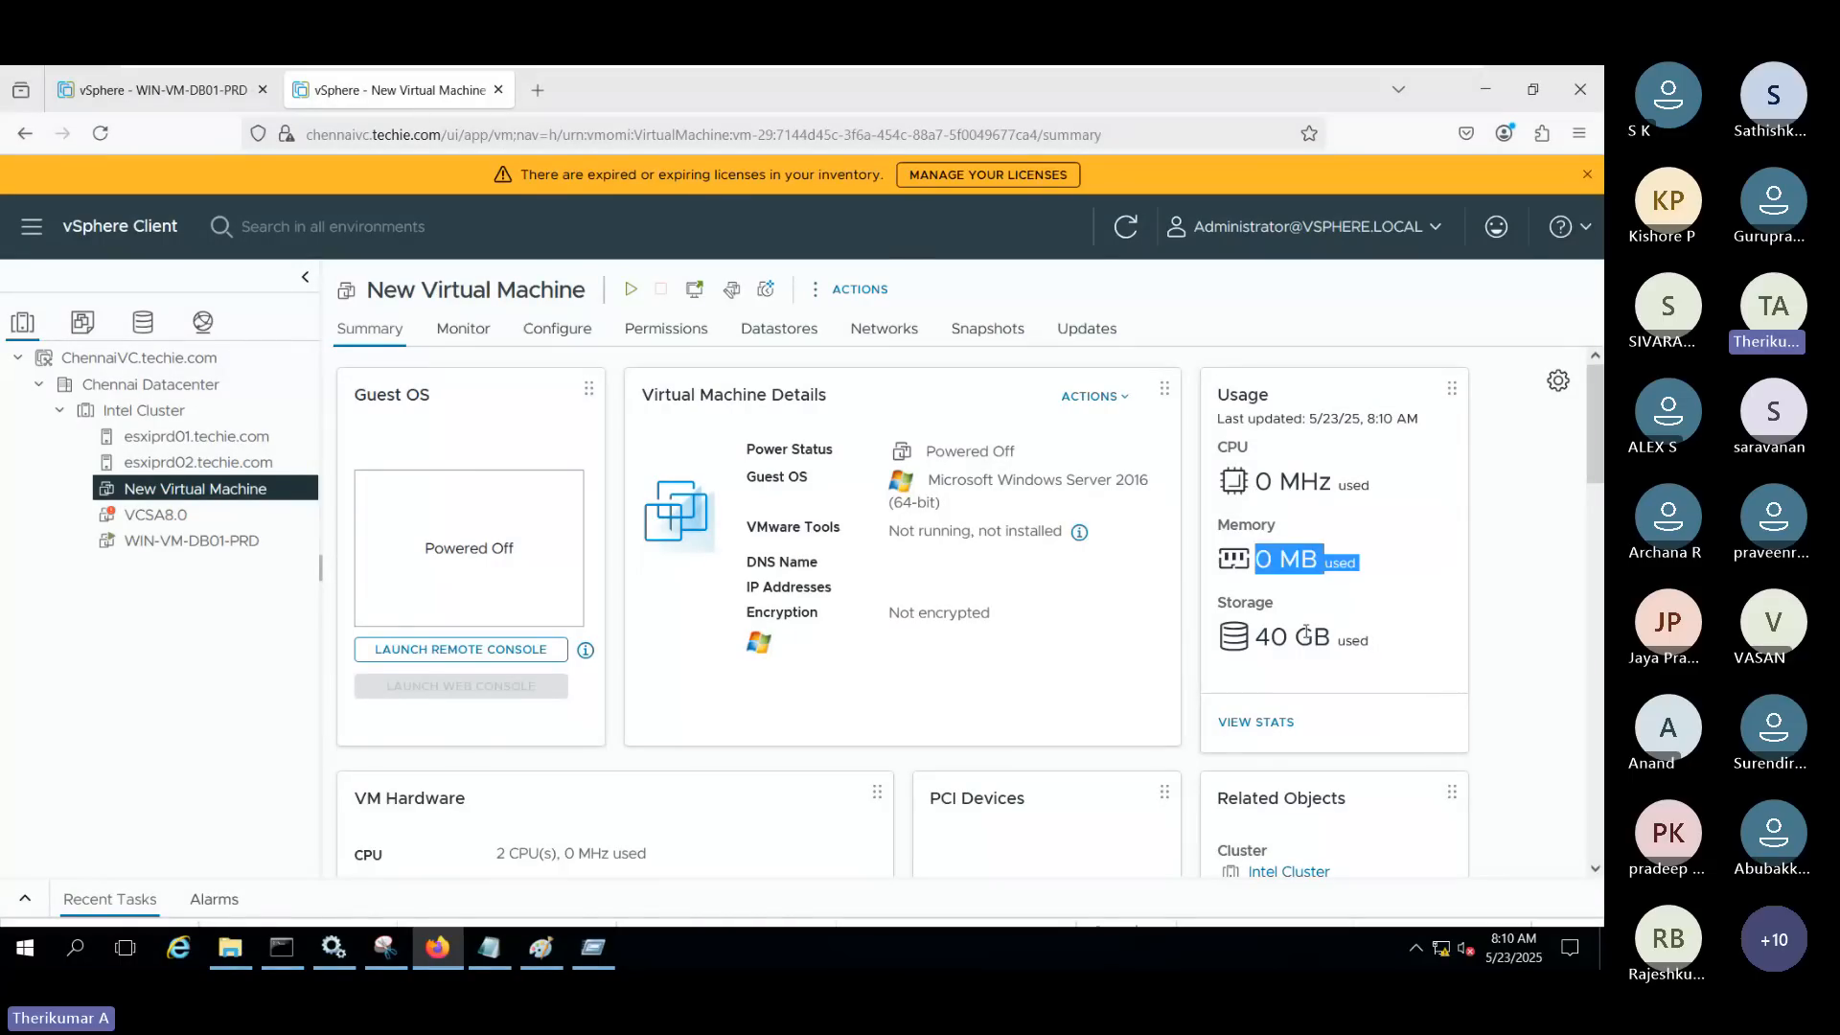
{"action": "triple_click", "coordinate": [1305, 634]}
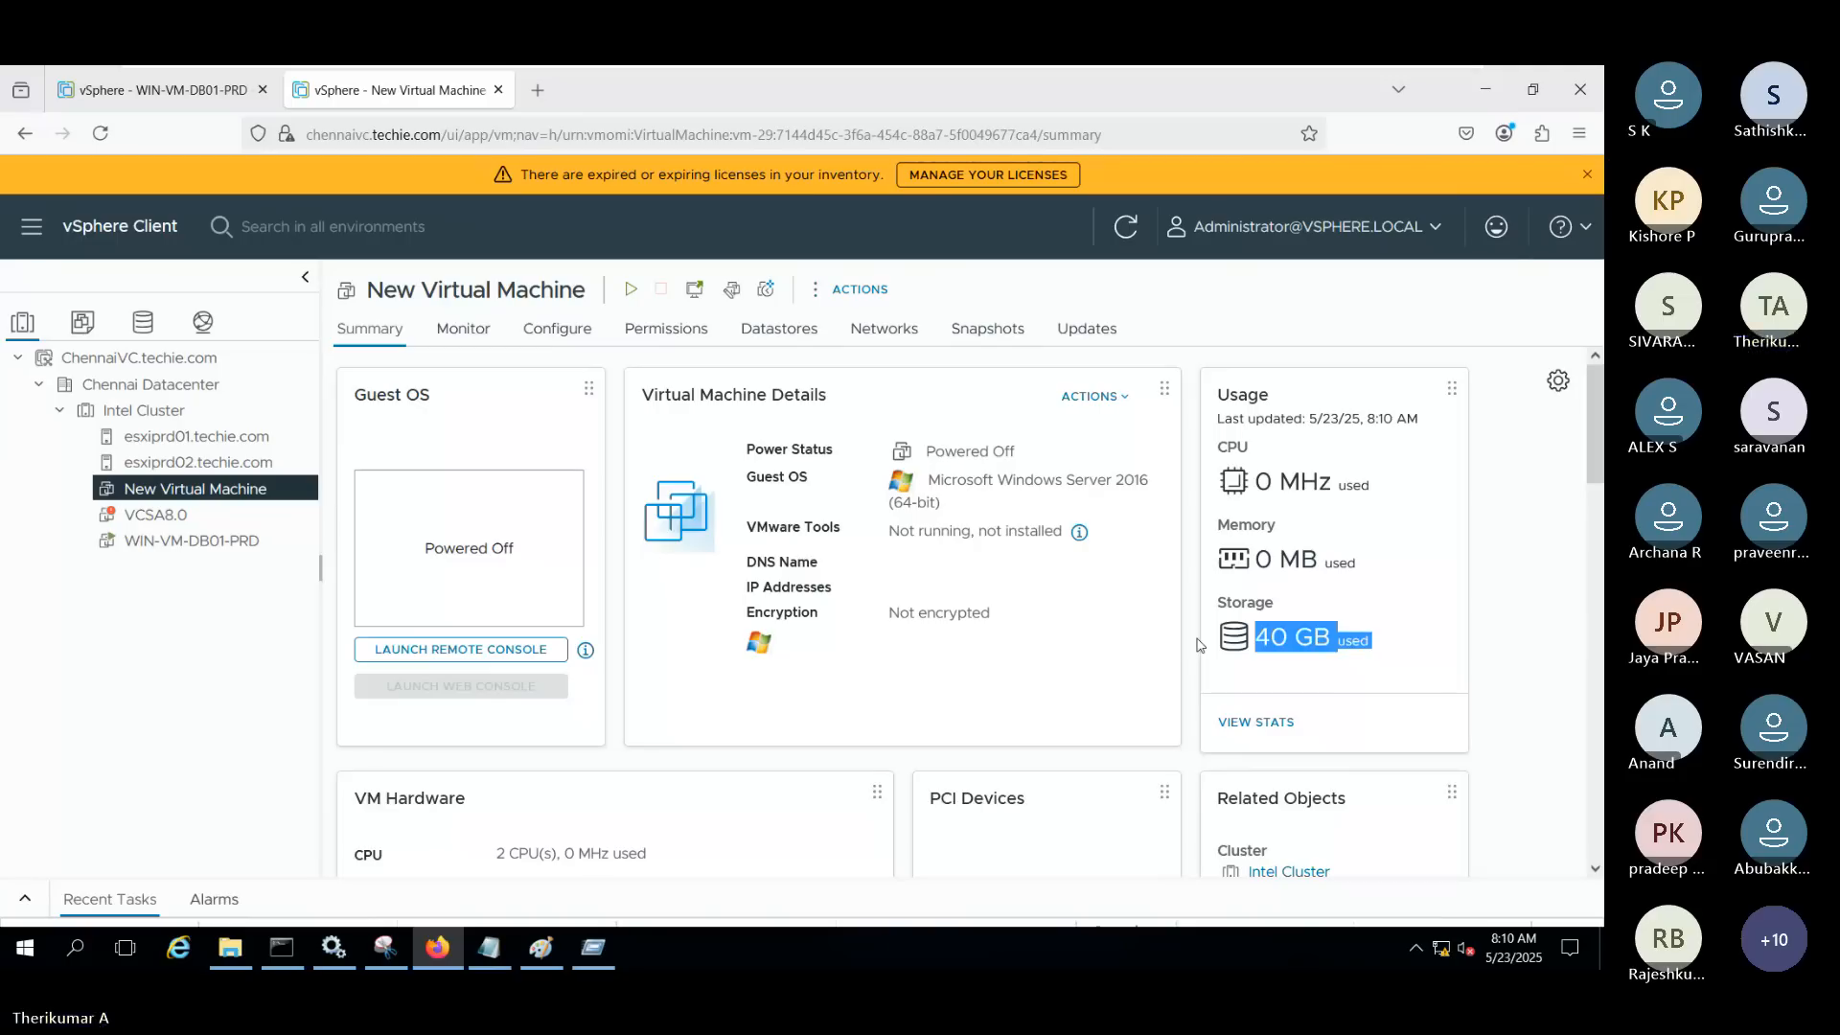
{"action": "left_click", "coordinate": [1445, 686]}
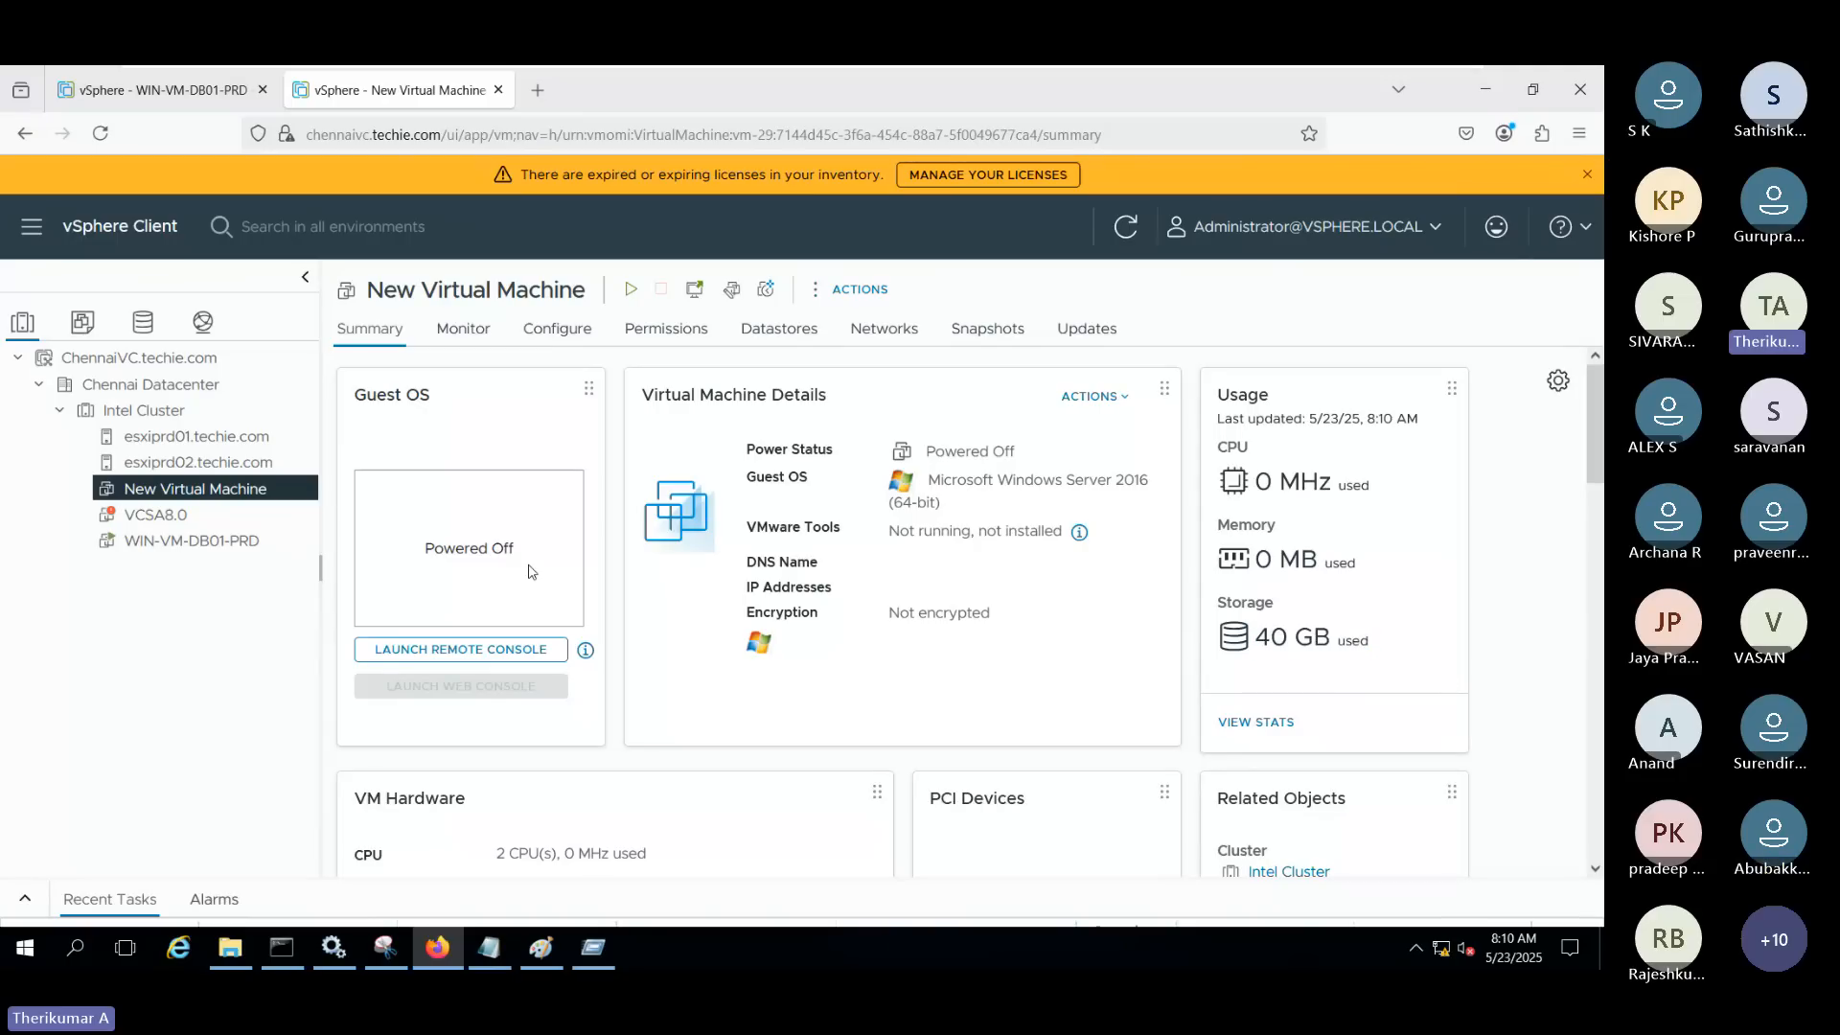
Check the storage usage in the summary of the WIN-VM-DB01-PRD virtual machine for comparison
{"action": "left_click", "coordinate": [238, 543]}
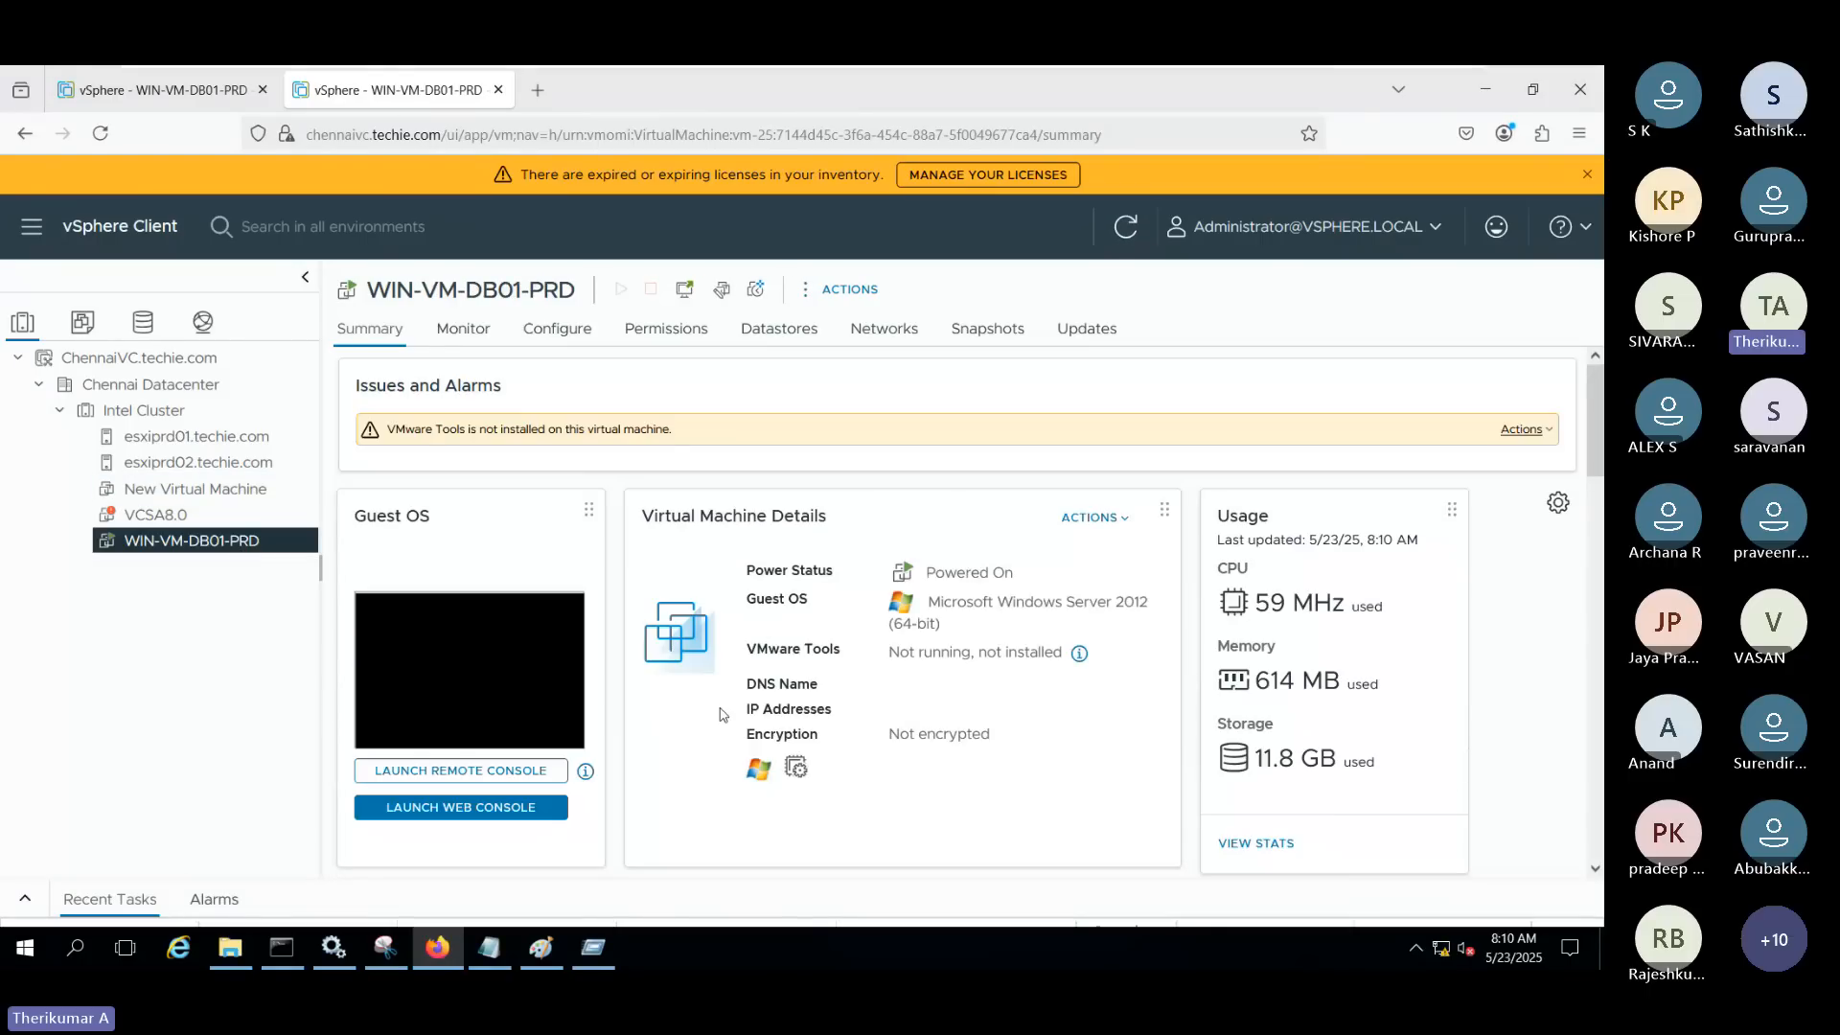
{"action": "right_click", "coordinate": [245, 542]}
{"action": "left_click", "coordinate": [364, 644]}
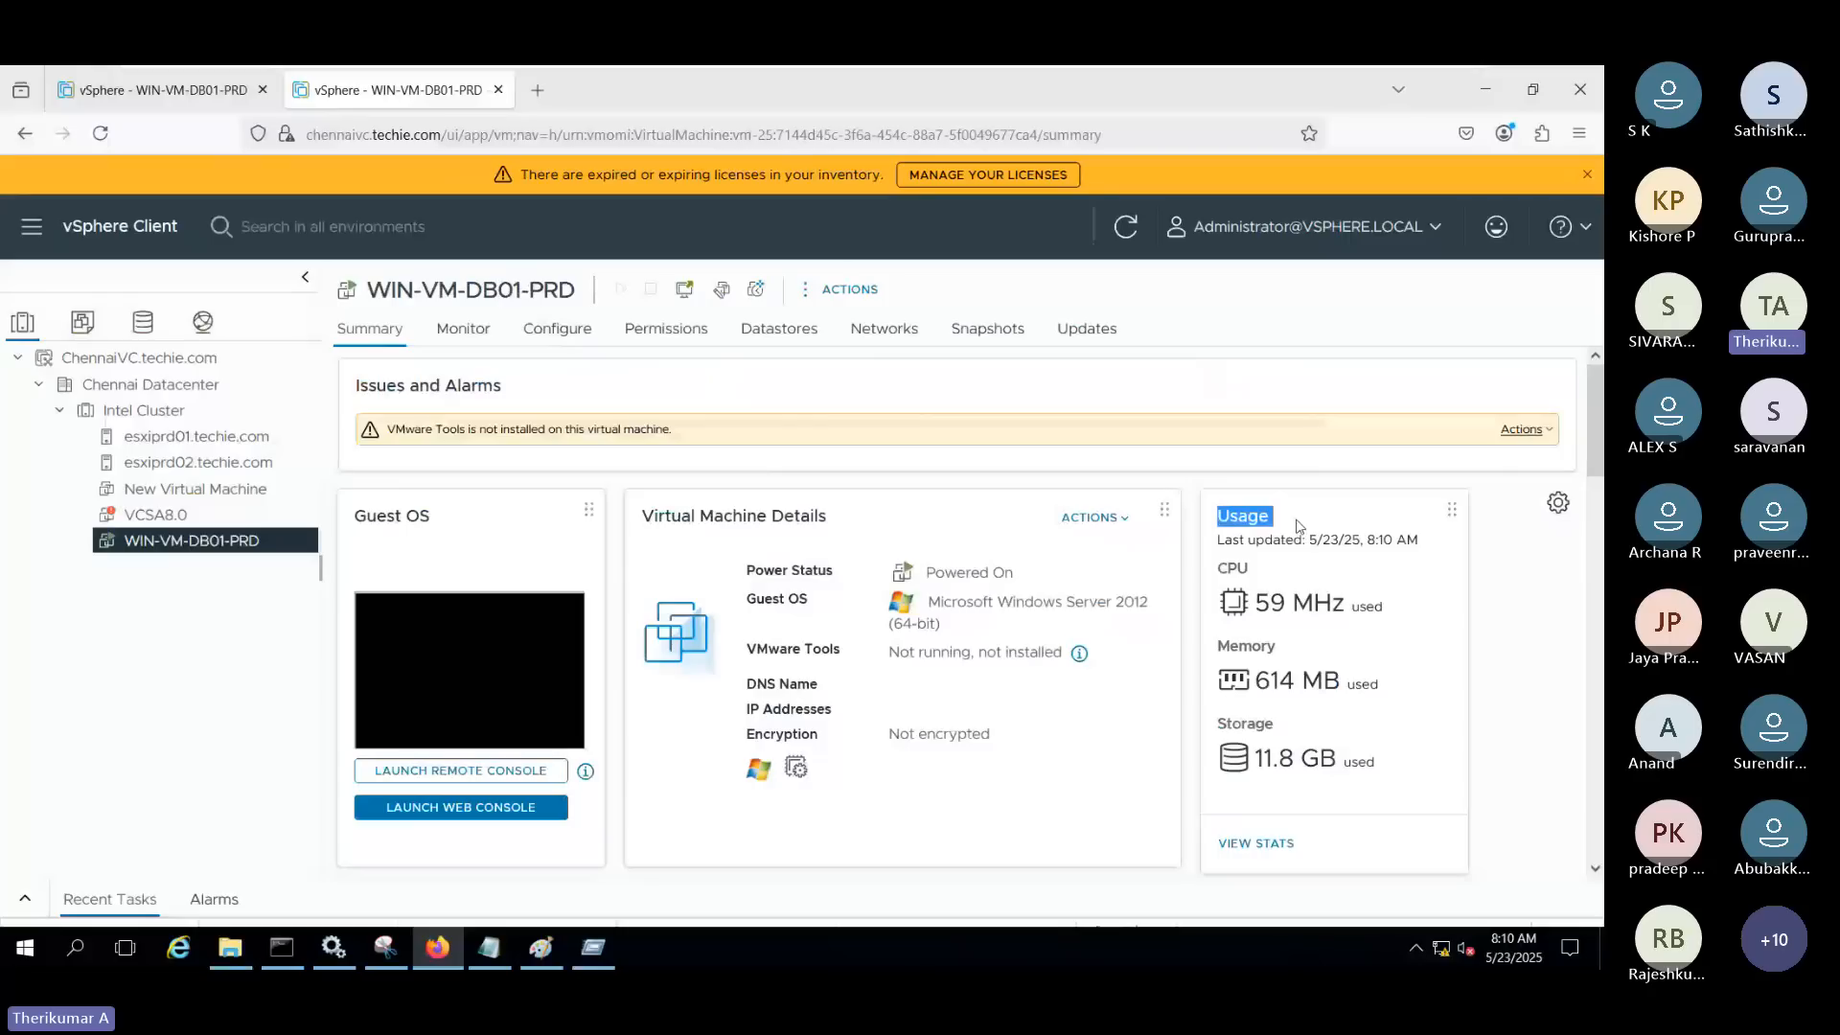
{"action": "left_click_drag", "start_coordinate": [1255, 758], "coordinate": [1392, 770]}
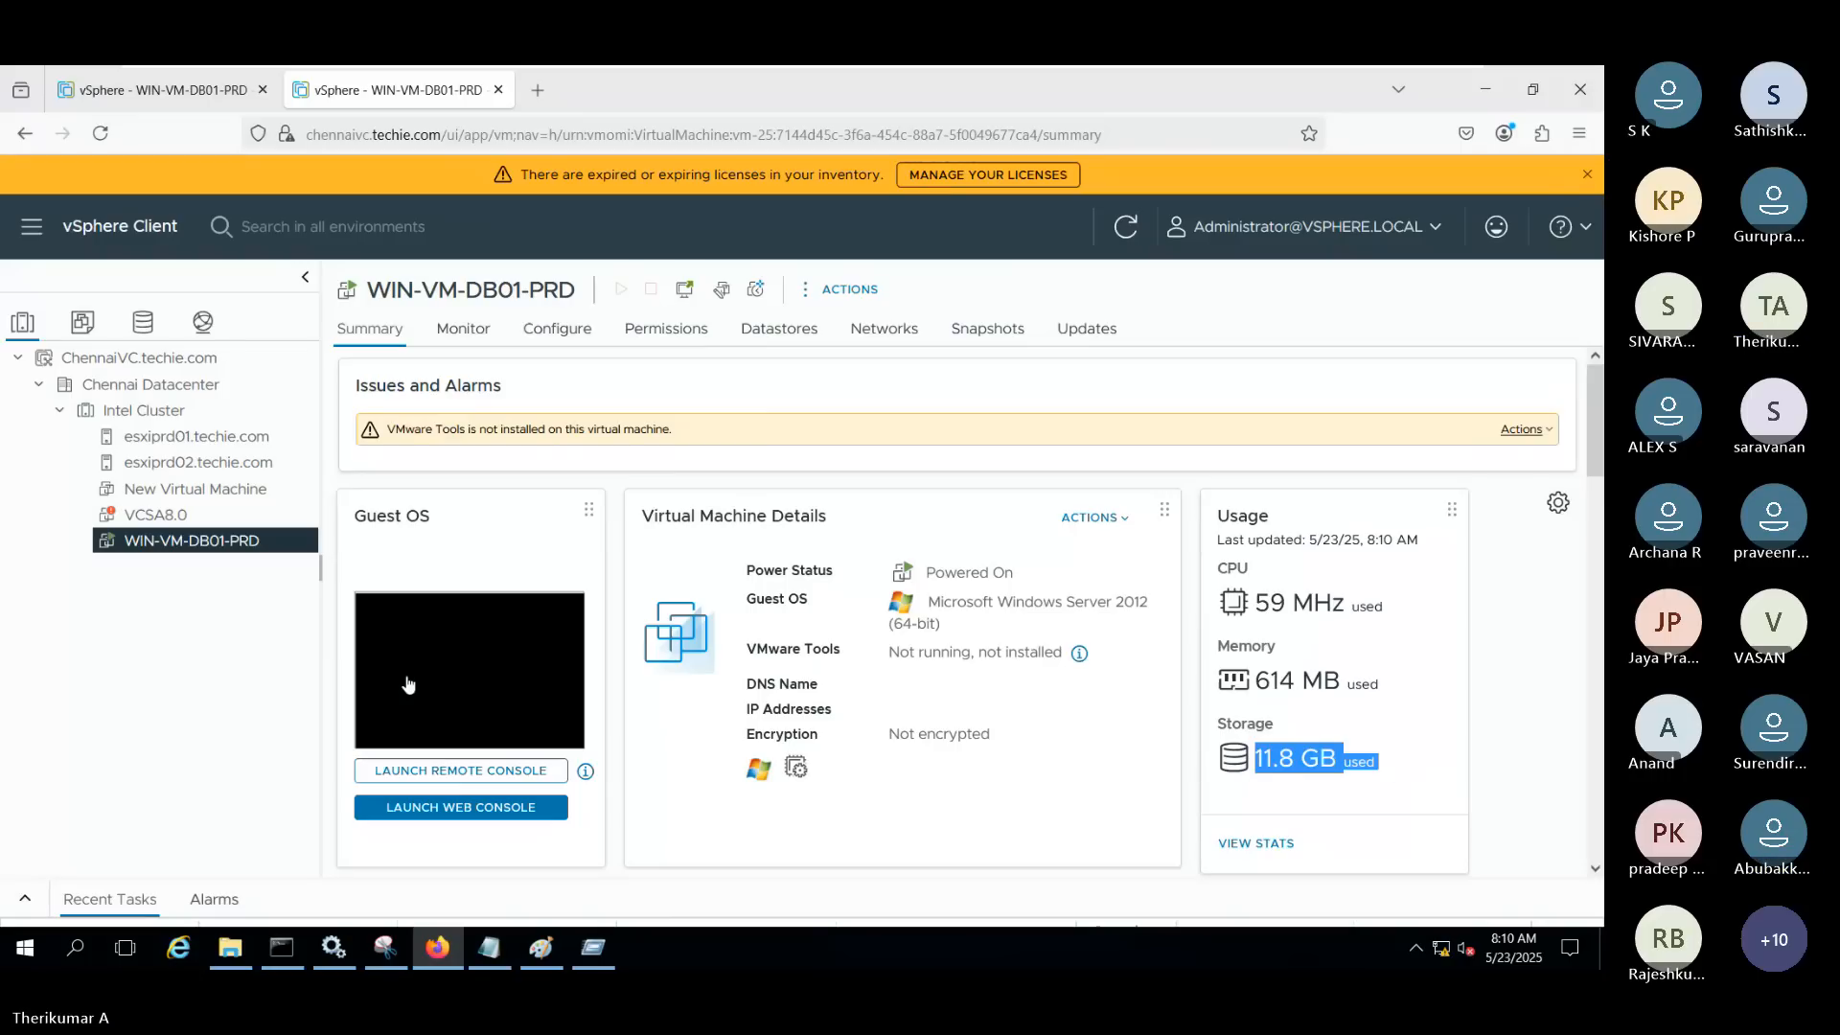
Switch to Paint and start a second, blank drawing window by running mspaint
{"action": "left_click", "coordinate": [537, 944]}
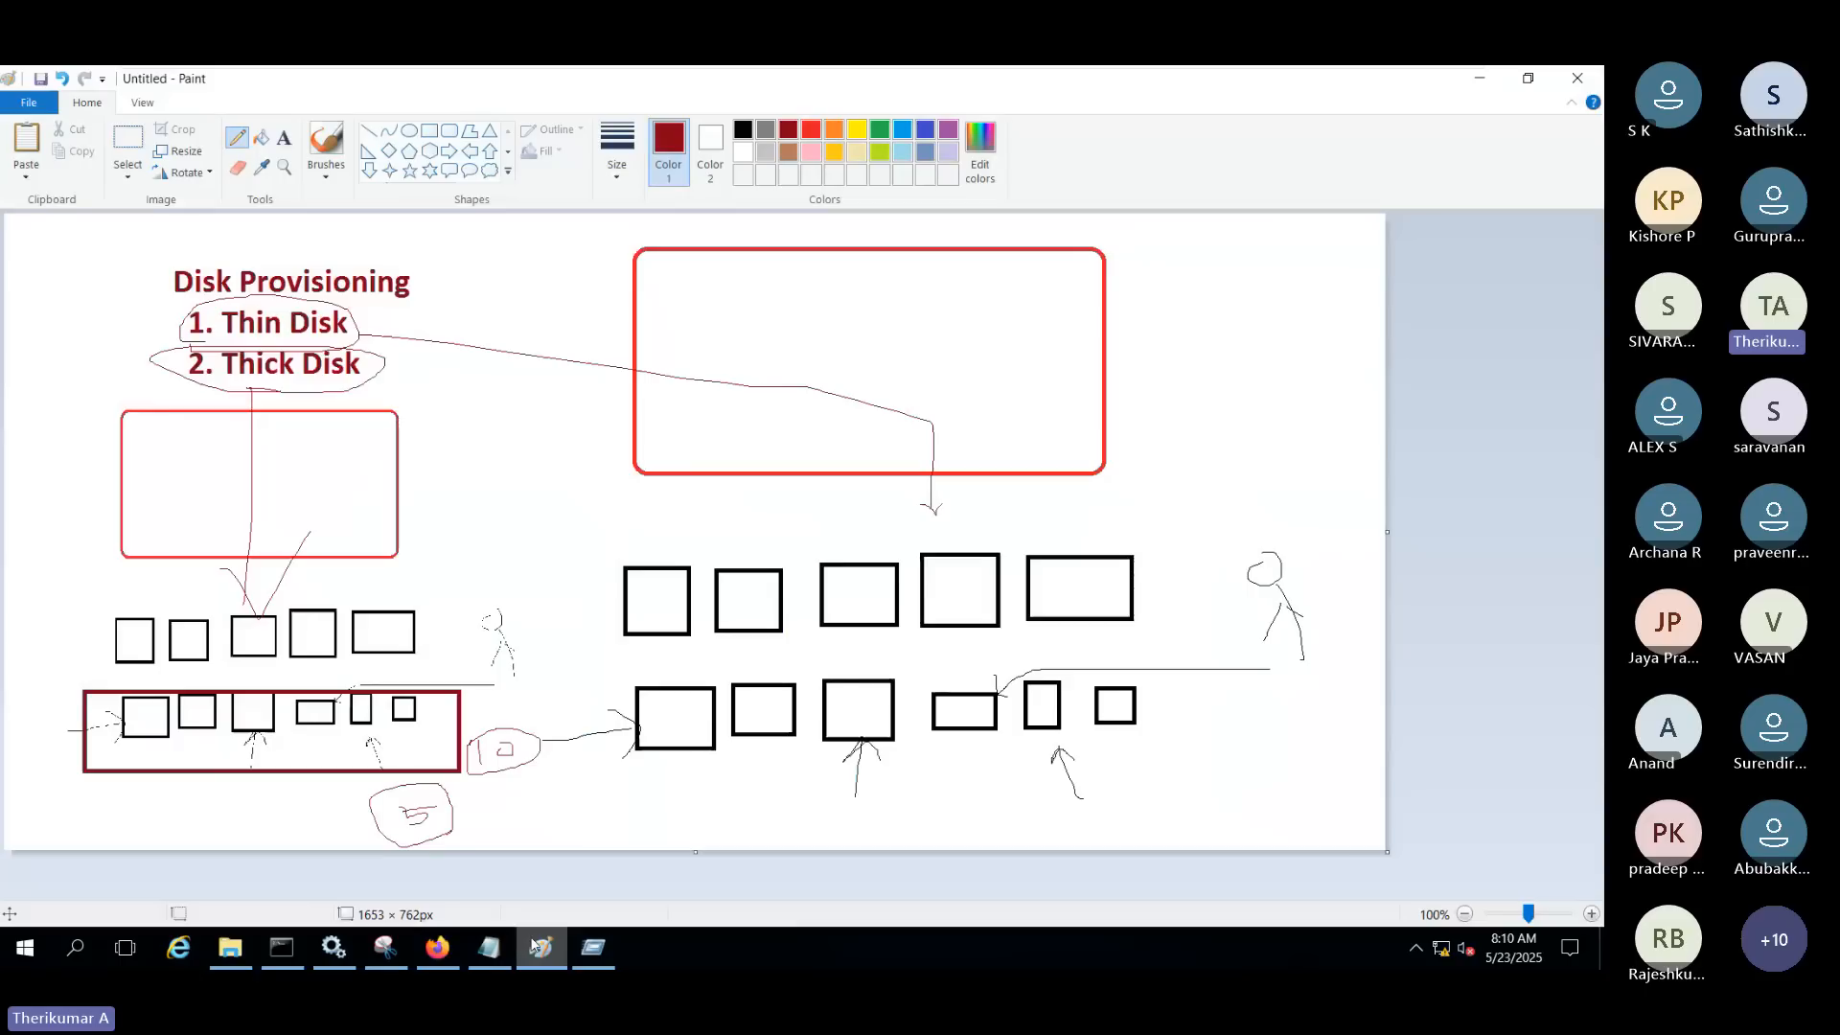
{"action": "key", "text": "super+r"}
{"action": "type", "text": "ms"}
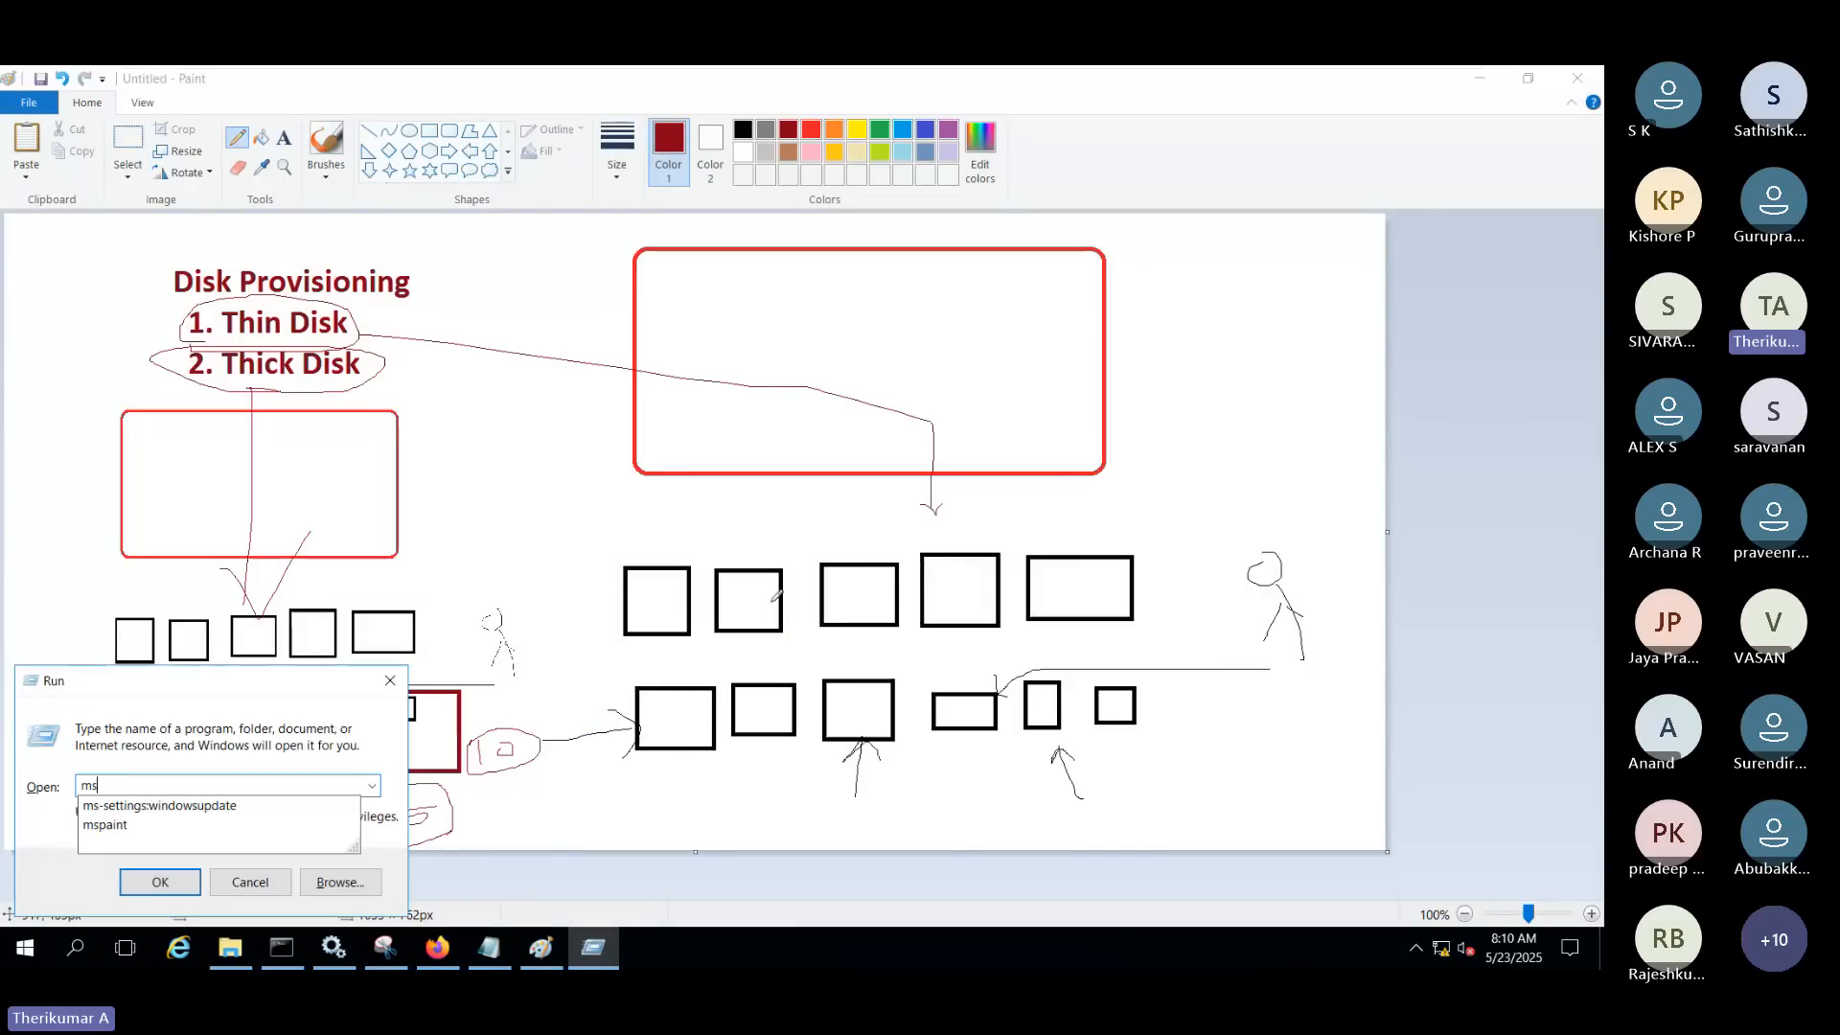
{"action": "type", "text": "paint"}
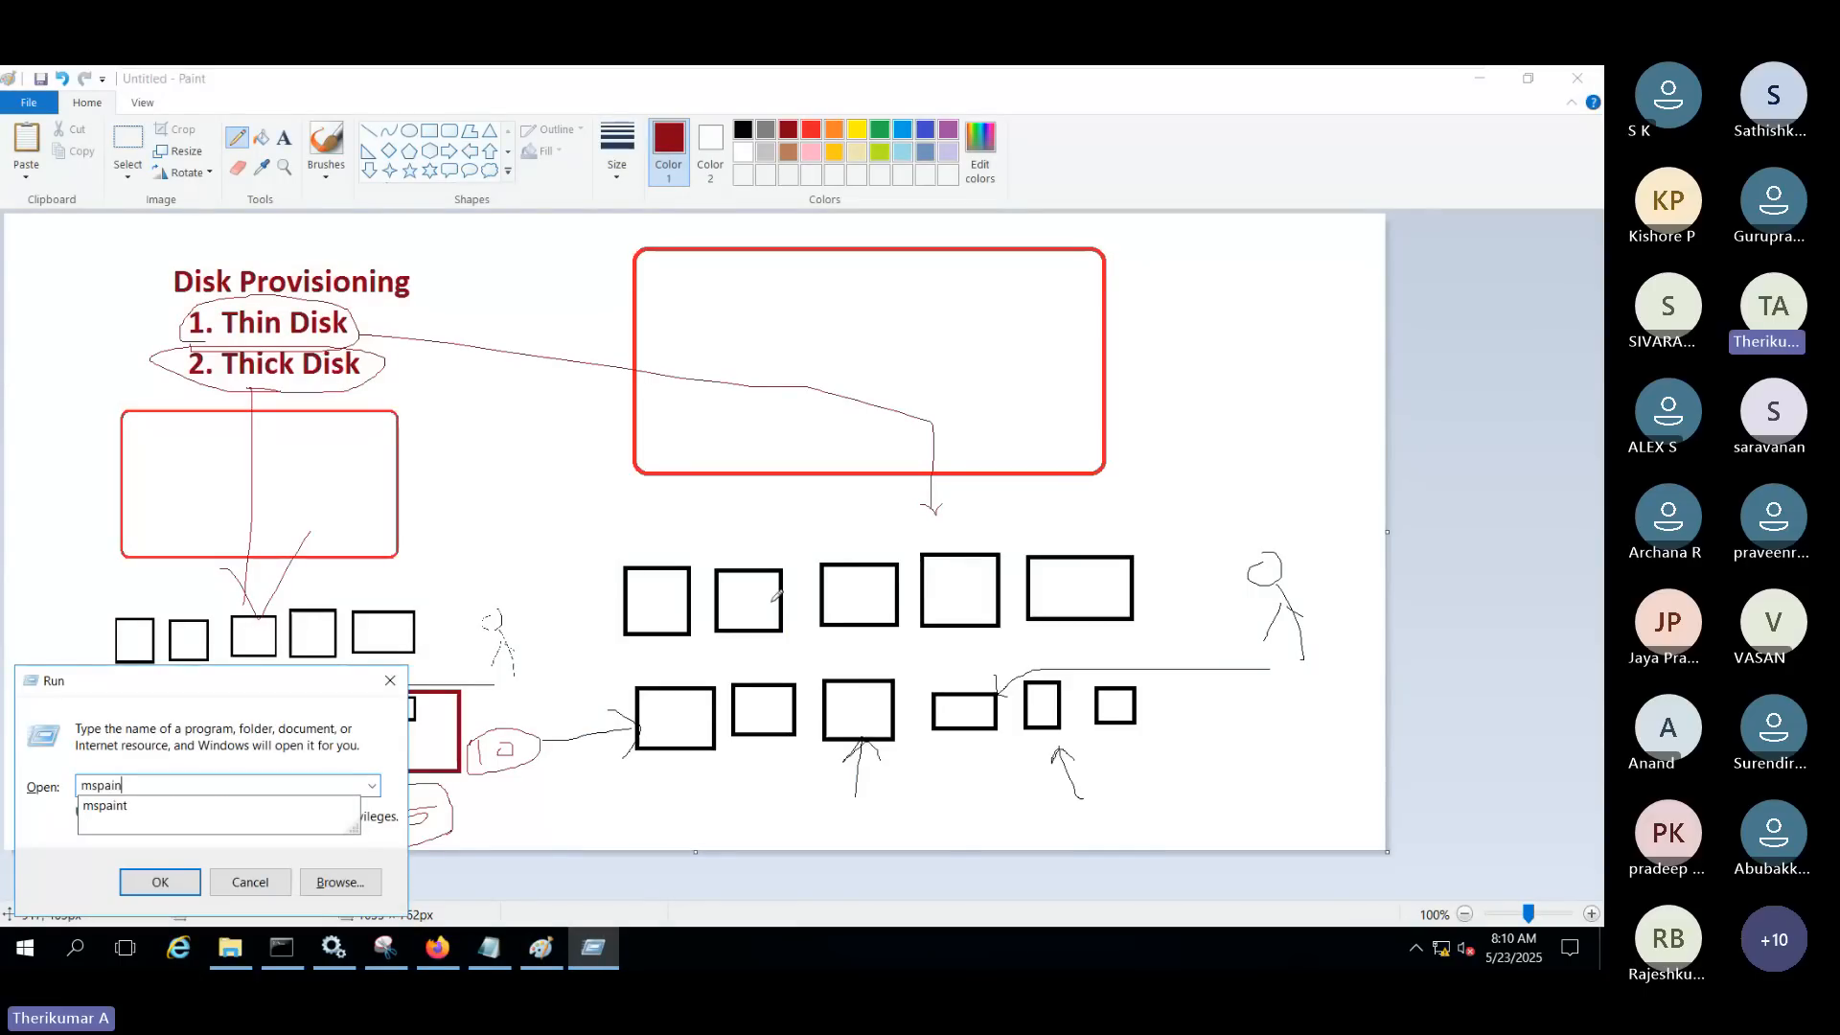
{"action": "key", "text": "Return"}
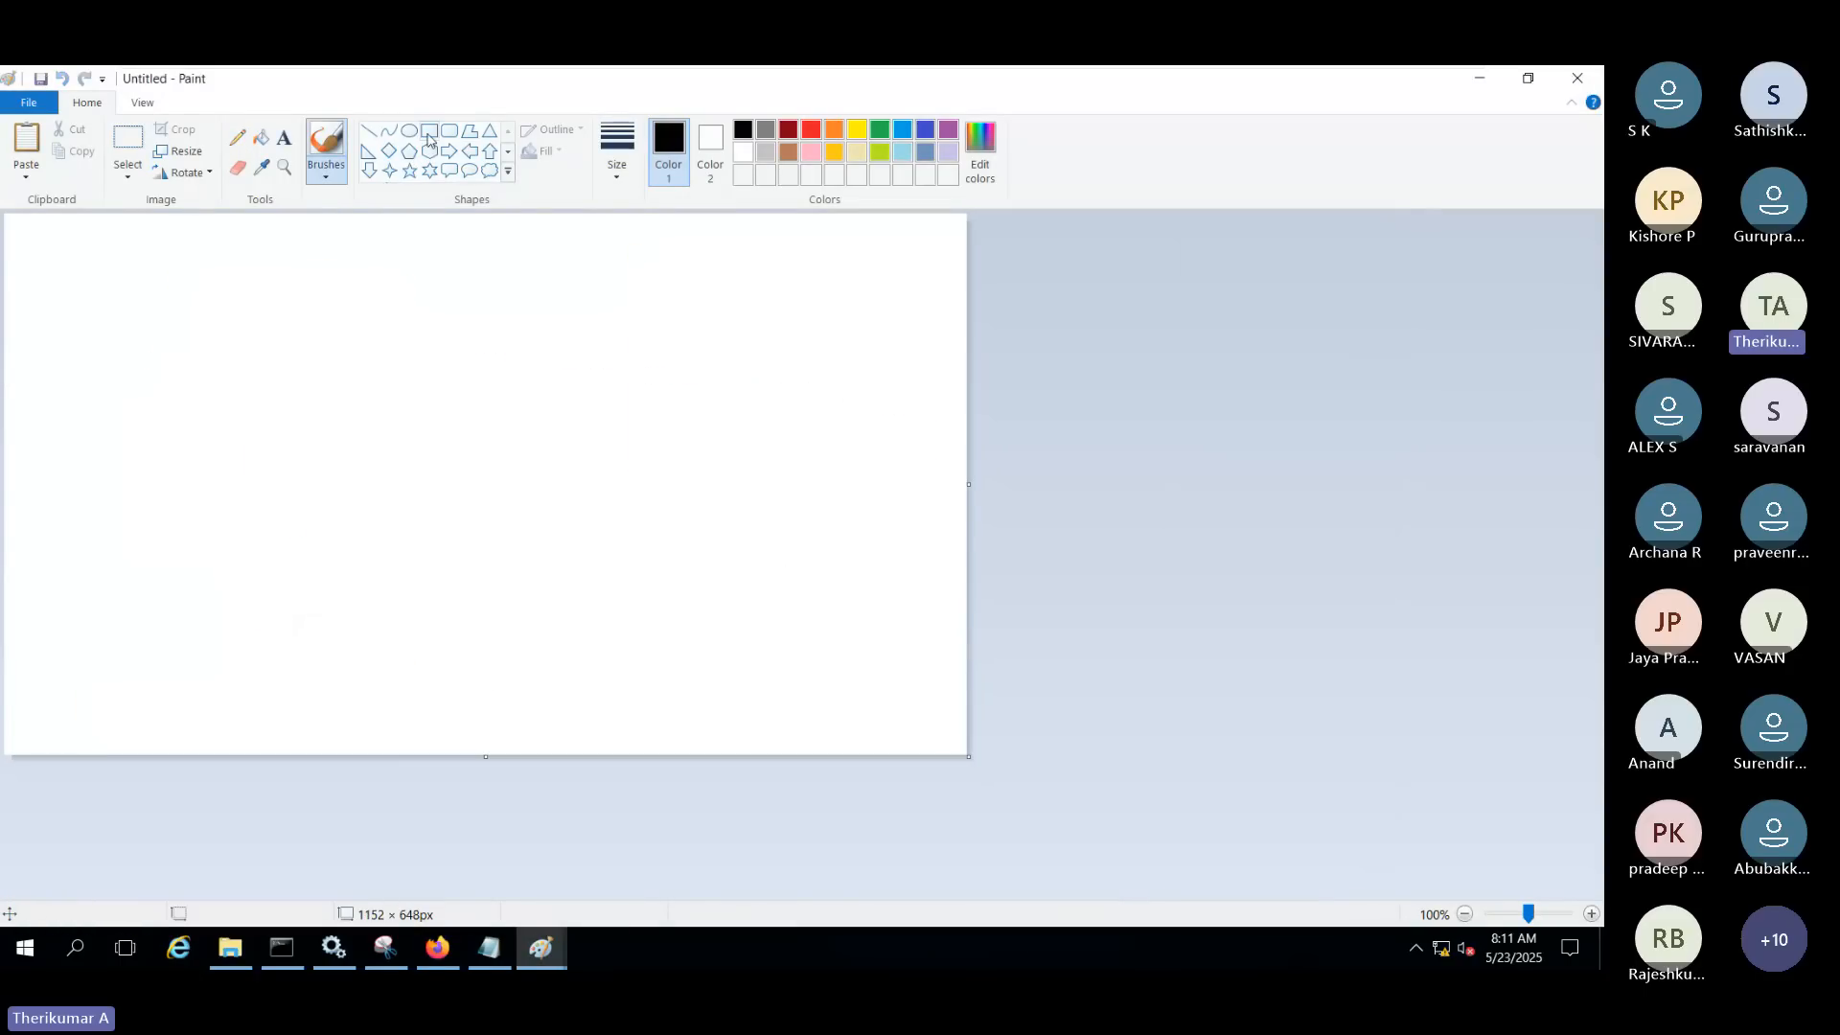
Draw a black rectangle about 208 × 353 px near the canvas's left edge and handwrite 100 GB in red below it
{"action": "left_click", "coordinate": [428, 140]}
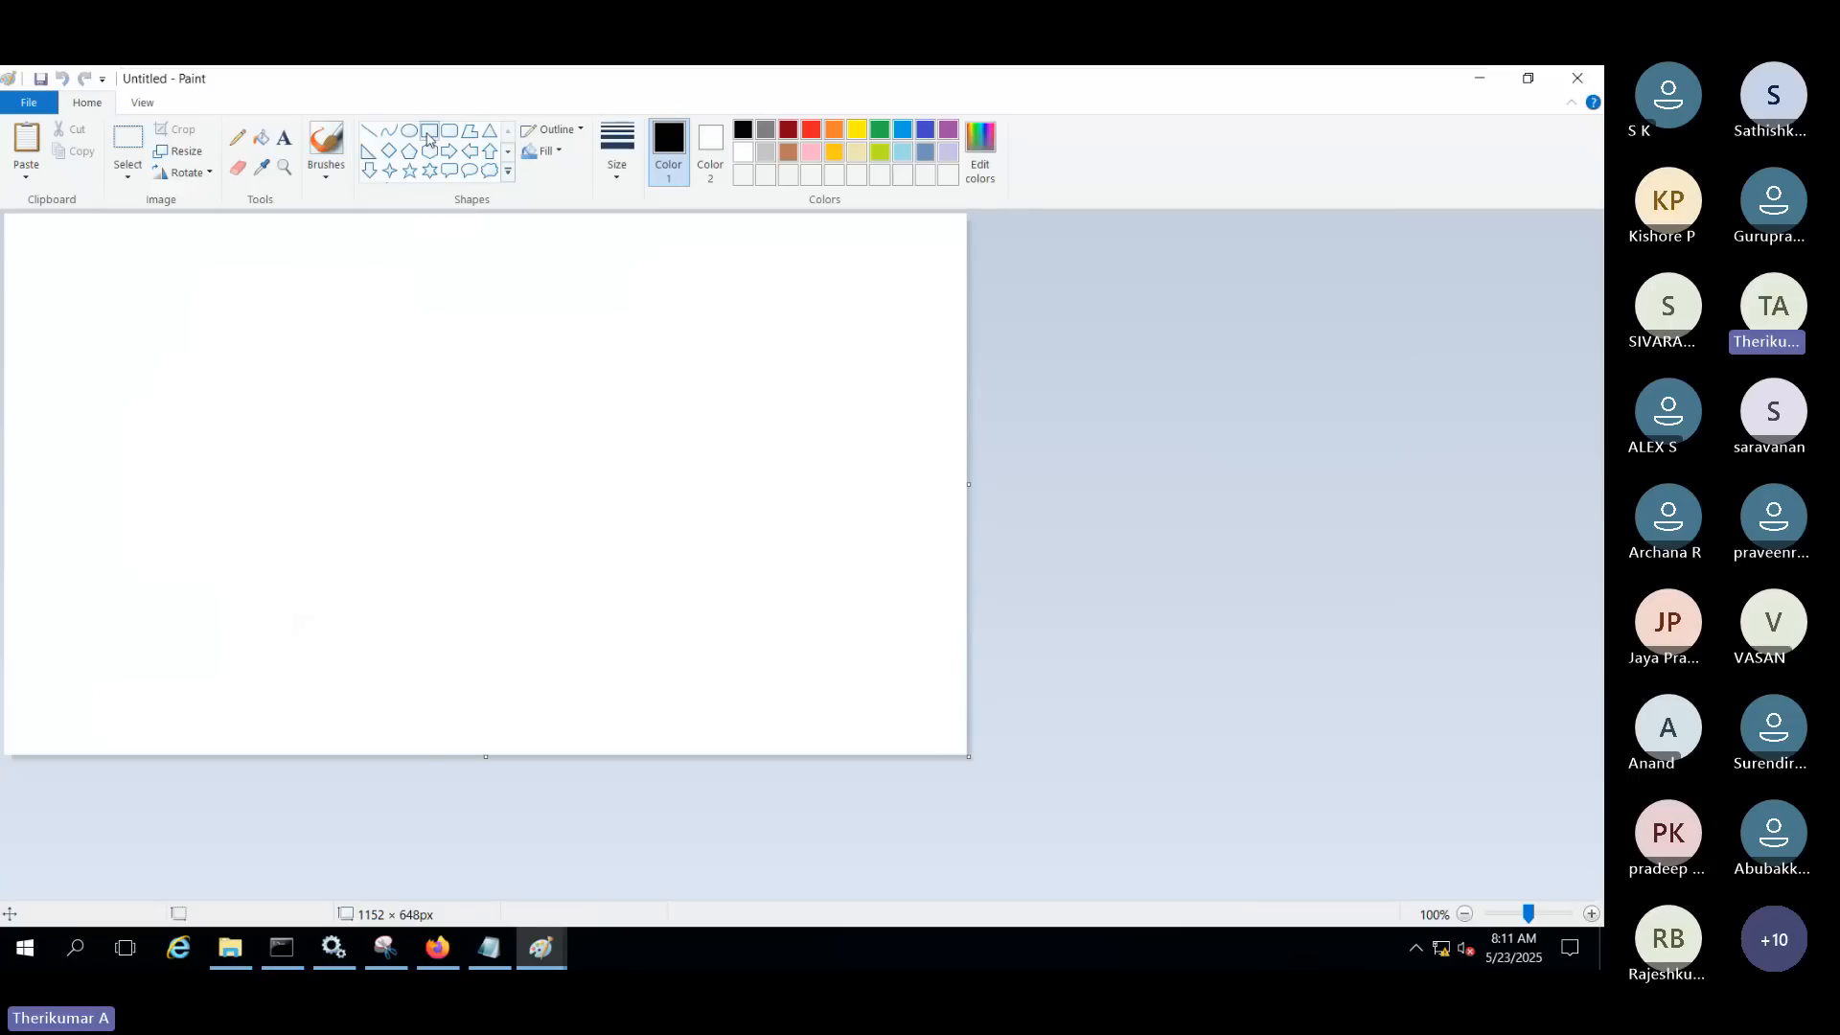
{"action": "left_click_drag", "start_coordinate": [98, 259], "coordinate": [273, 557]}
{"action": "left_click", "coordinate": [237, 137]}
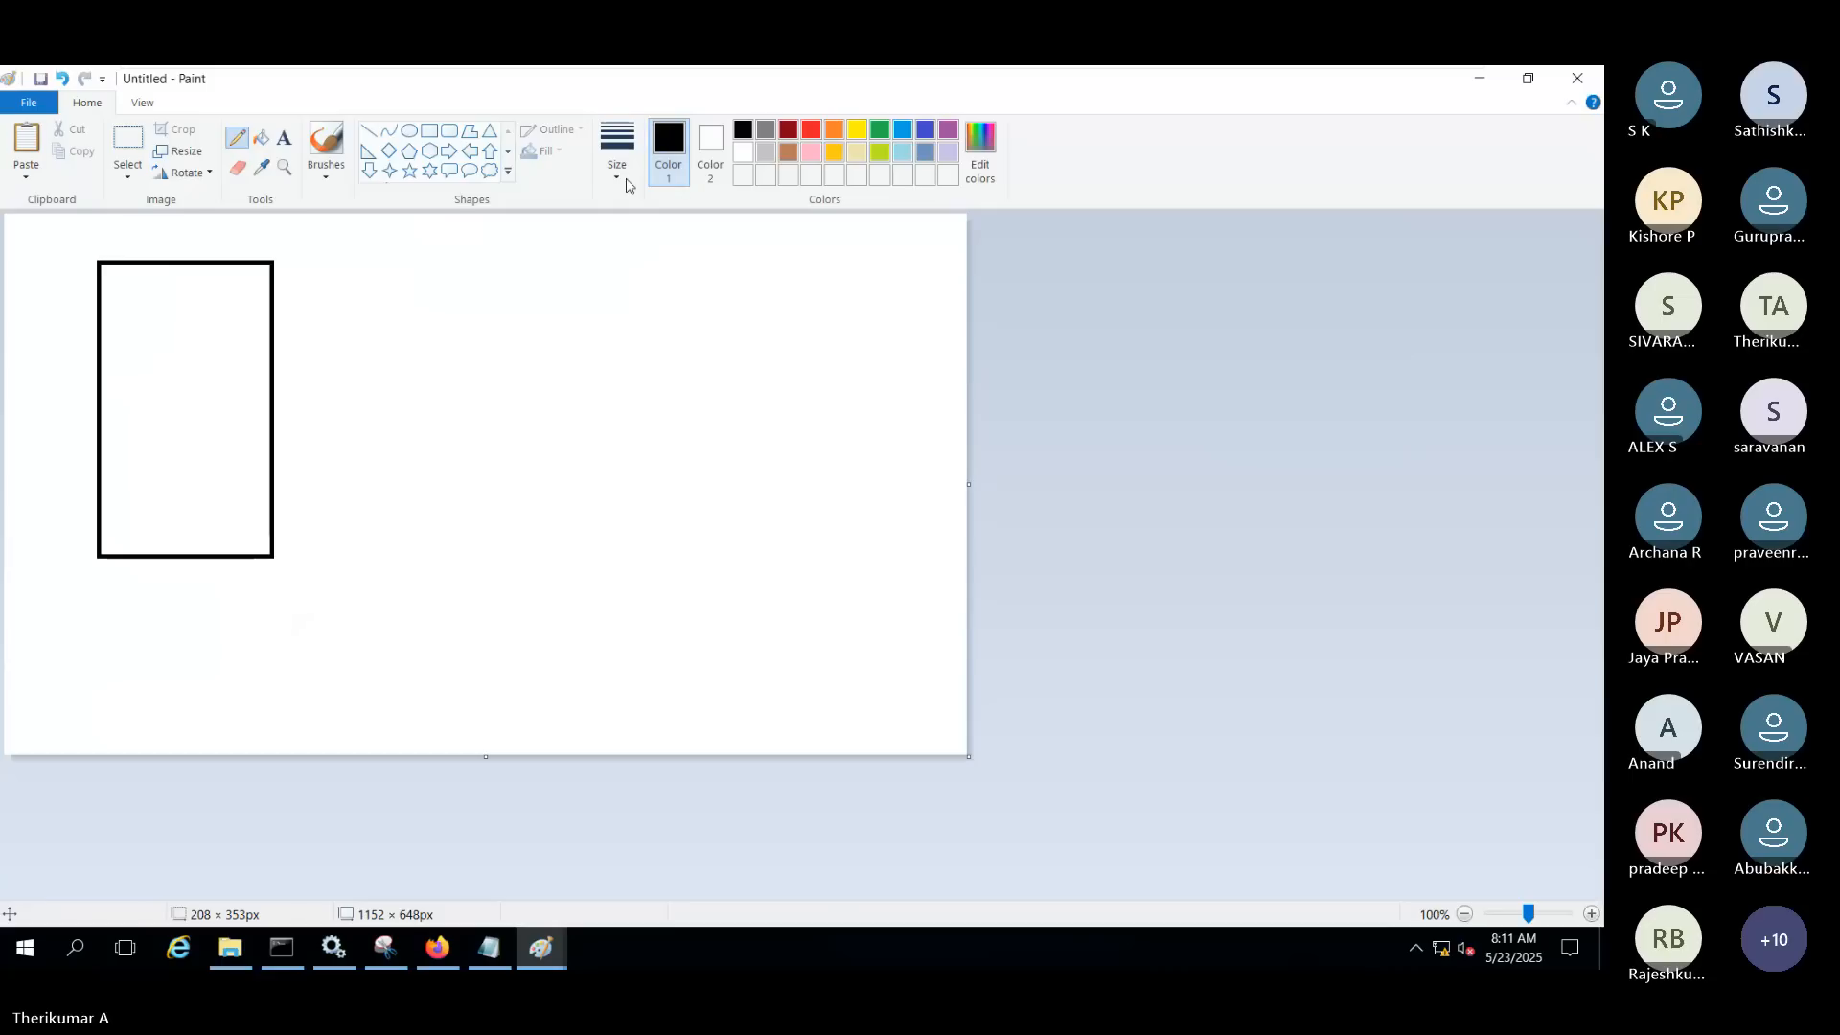
{"action": "left_click", "coordinate": [813, 130]}
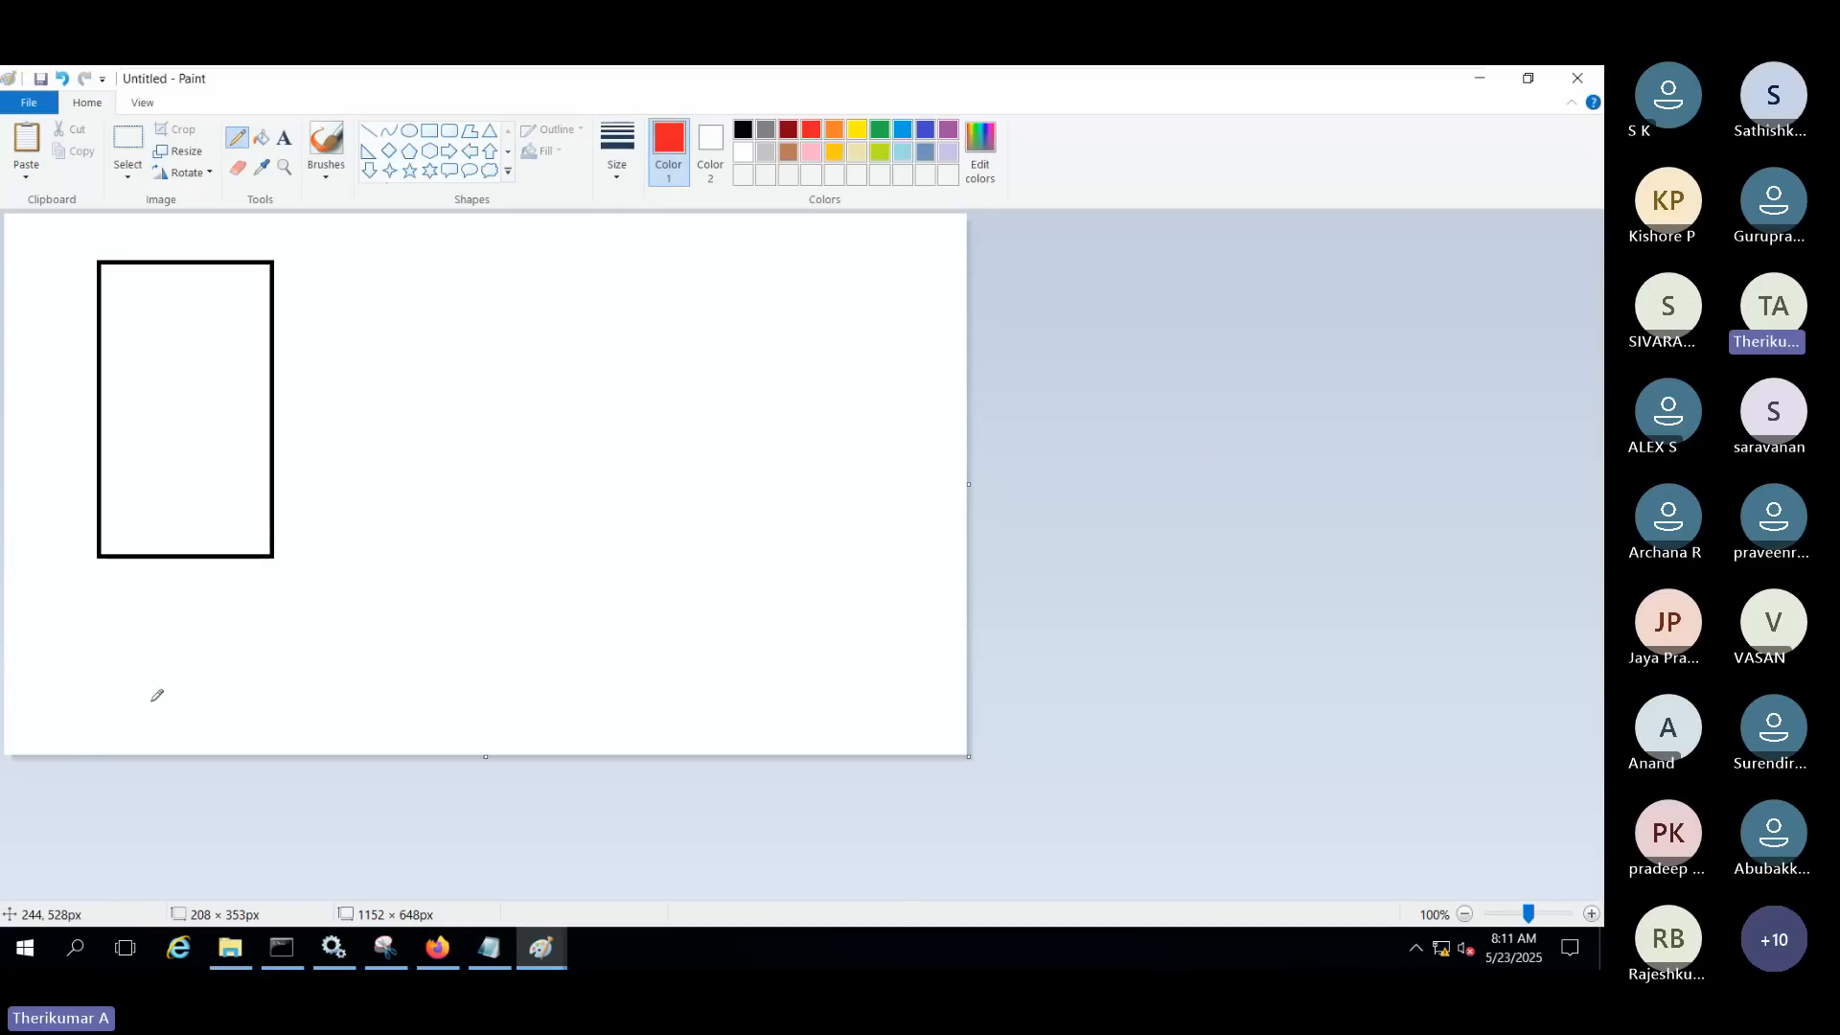
{"action": "mouse_move", "coordinate": [112, 695]}
{"action": "left_mouse_down"}
{"action": "mouse_move", "coordinate": [70, 645]}
{"action": "mouse_move", "coordinate": [128, 646]}
{"action": "left_mouse_up"}
{"action": "left_click_drag", "start_coordinate": [164, 642], "coordinate": [233, 670]}
{"action": "left_click_drag", "start_coordinate": [257, 592], "coordinate": [264, 647]}
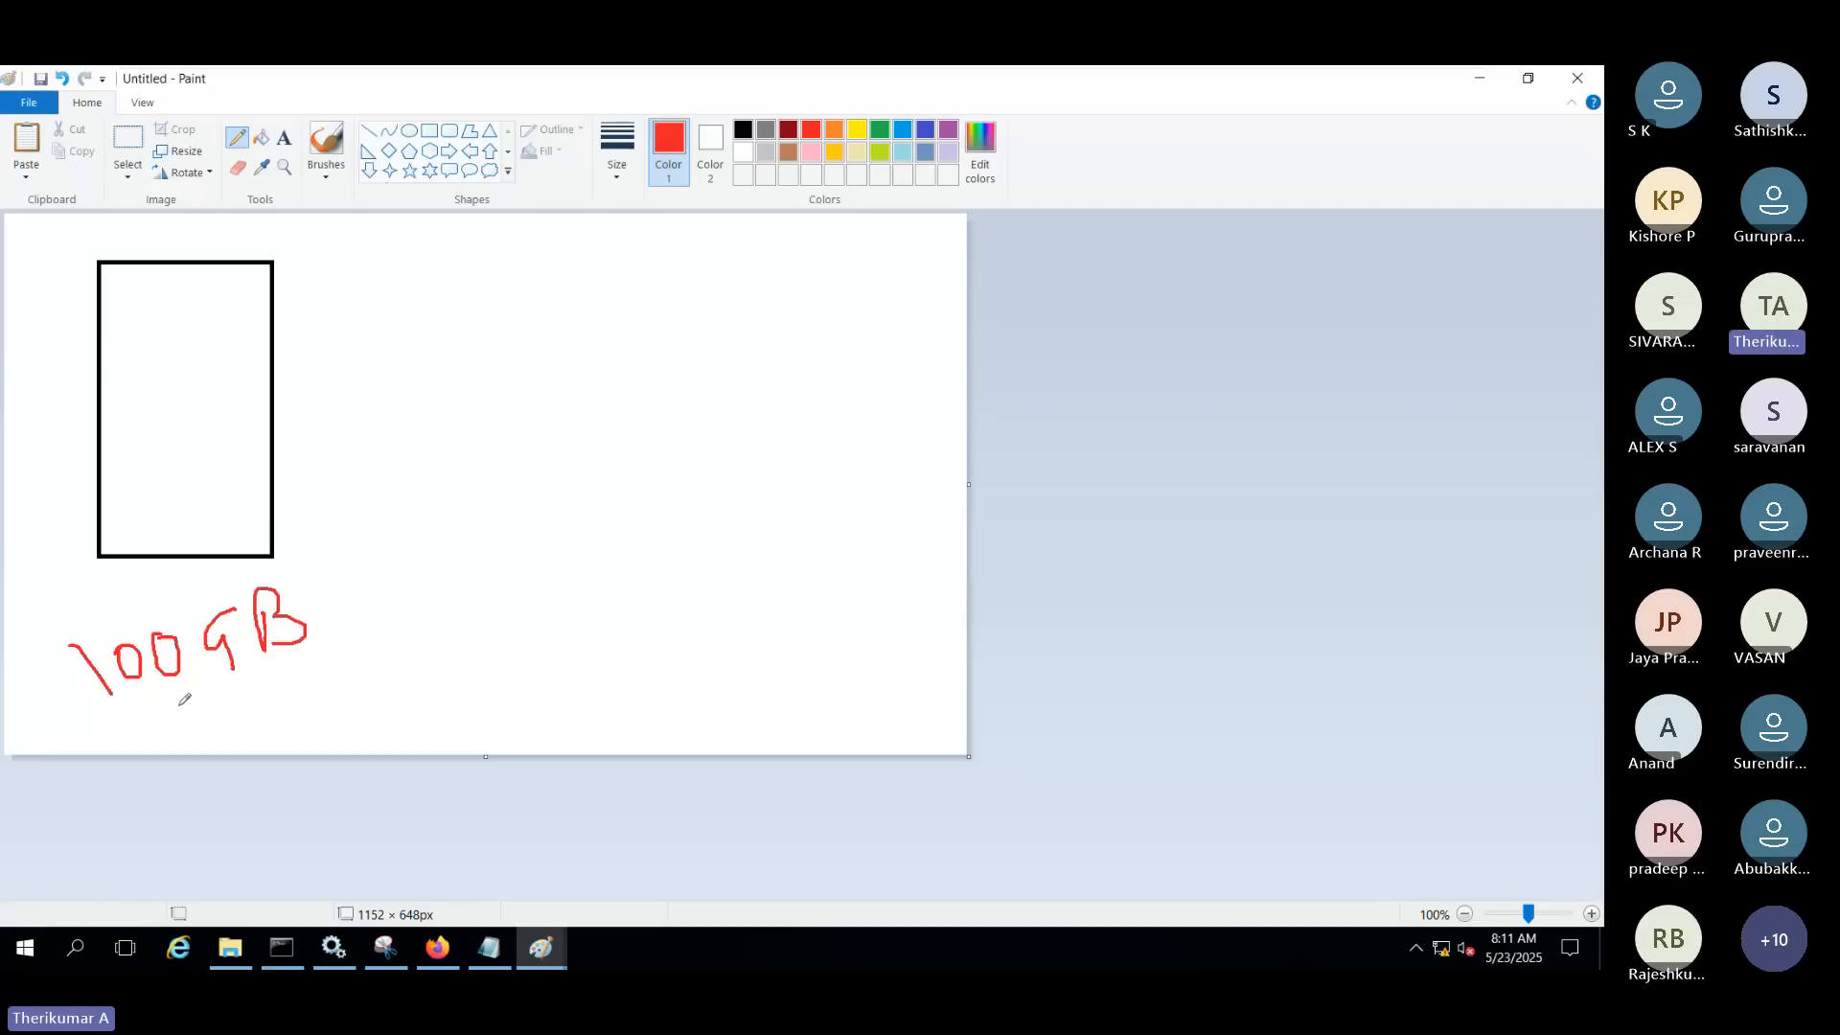
Circle the 100 GB with an arrow to it from the black rectangle, and handwrite VM-1 above the rectangle
{"action": "mouse_move", "coordinate": [173, 706]}
{"action": "left_mouse_down"}
{"action": "mouse_move", "coordinate": [319, 634]}
{"action": "mouse_move", "coordinate": [149, 701]}
{"action": "left_mouse_up"}
{"action": "mouse_move", "coordinate": [167, 514]}
{"action": "left_mouse_down"}
{"action": "mouse_move", "coordinate": [176, 607]}
{"action": "mouse_move", "coordinate": [194, 573]}
{"action": "left_mouse_up"}
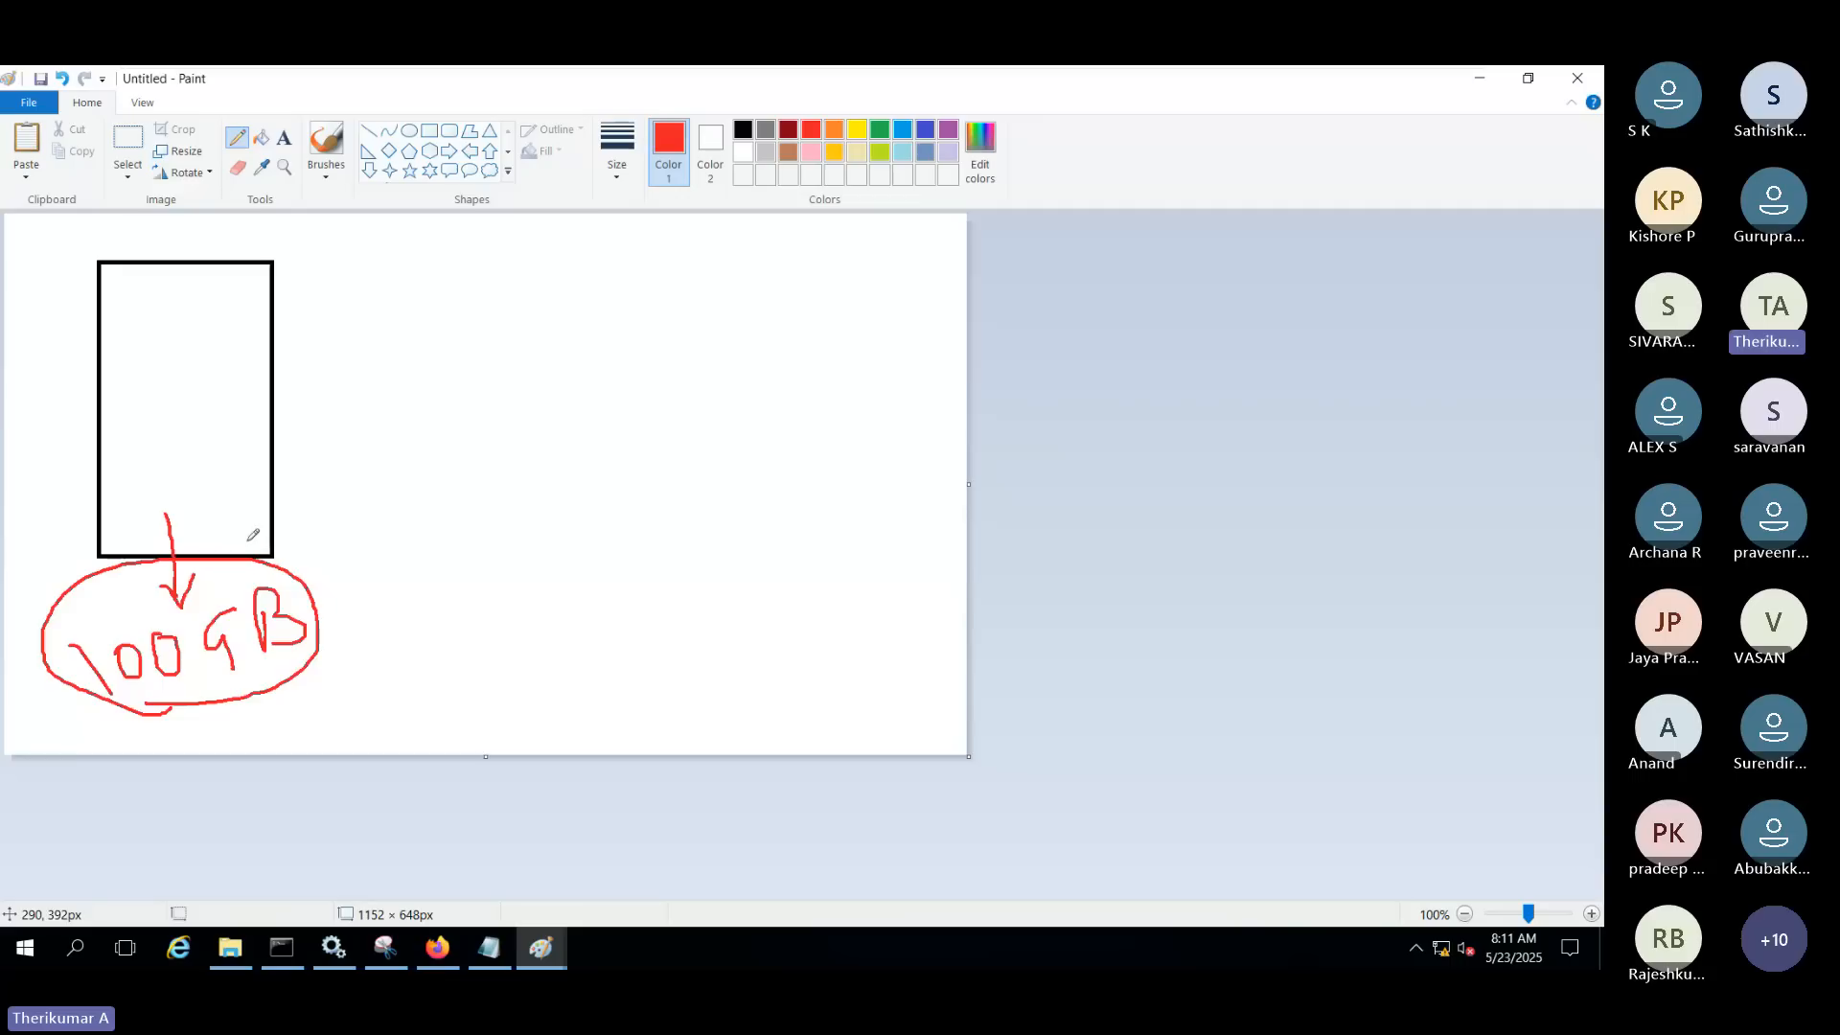
{"action": "mouse_move", "coordinate": [154, 225]}
{"action": "left_mouse_down"}
{"action": "mouse_move", "coordinate": [173, 255]}
{"action": "mouse_move", "coordinate": [185, 216]}
{"action": "mouse_move", "coordinate": [210, 241]}
{"action": "mouse_move", "coordinate": [240, 233]}
{"action": "left_mouse_up"}
{"action": "left_click_drag", "start_coordinate": [244, 227], "coordinate": [255, 240]}
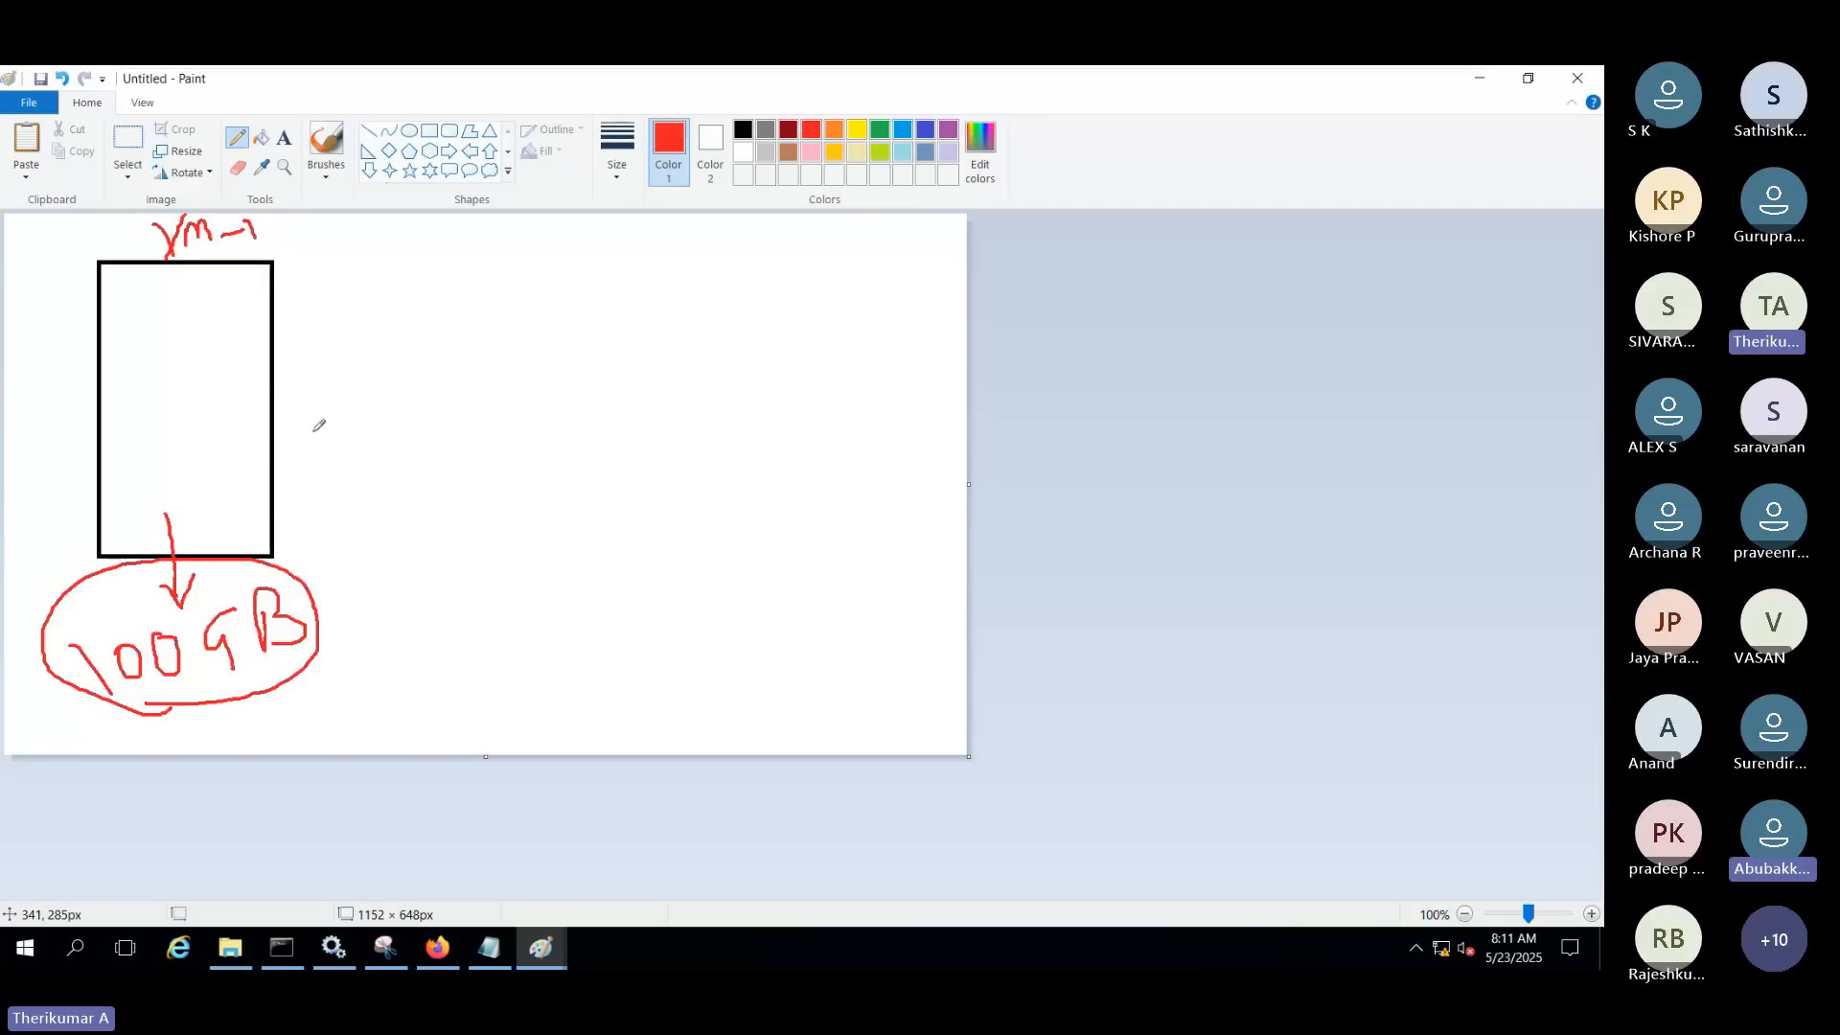
Draw an orange upright rectangle to the right of the black one, at about the same height
{"action": "left_click", "coordinate": [432, 134]}
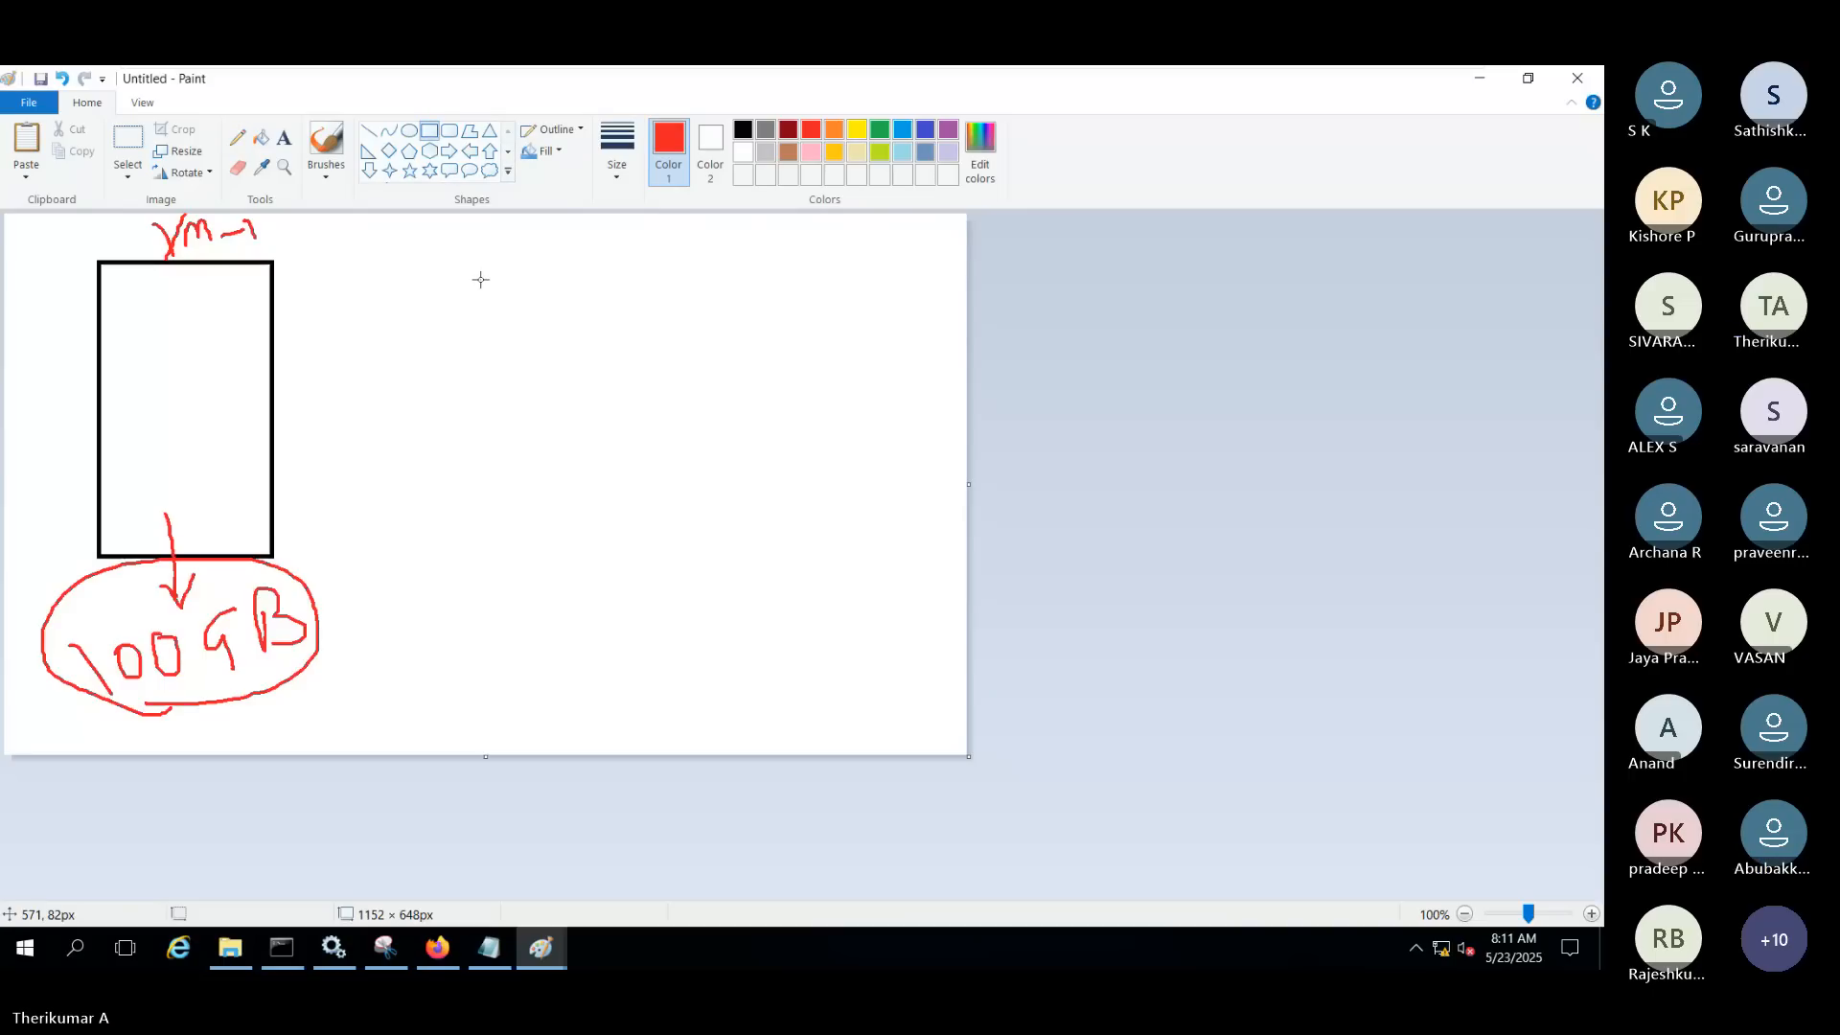
{"action": "left_click", "coordinate": [833, 130]}
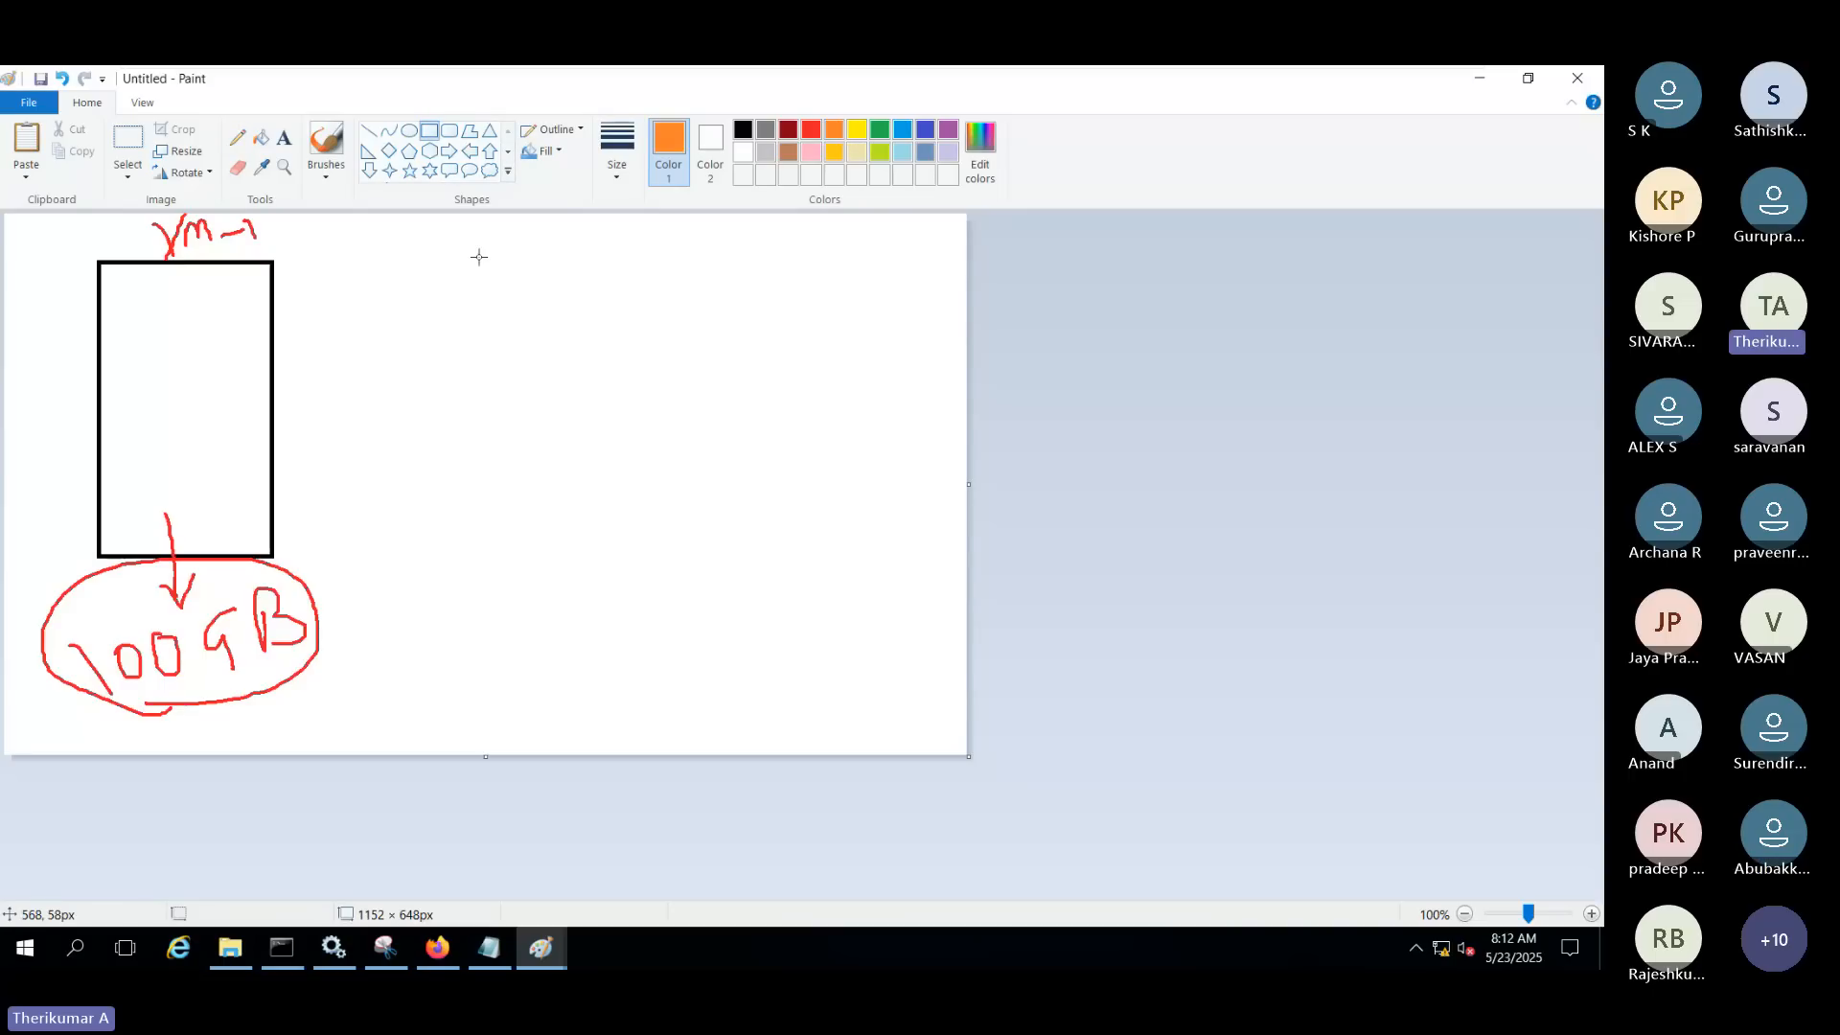
{"action": "left_click_drag", "start_coordinate": [479, 252], "coordinate": [629, 540]}
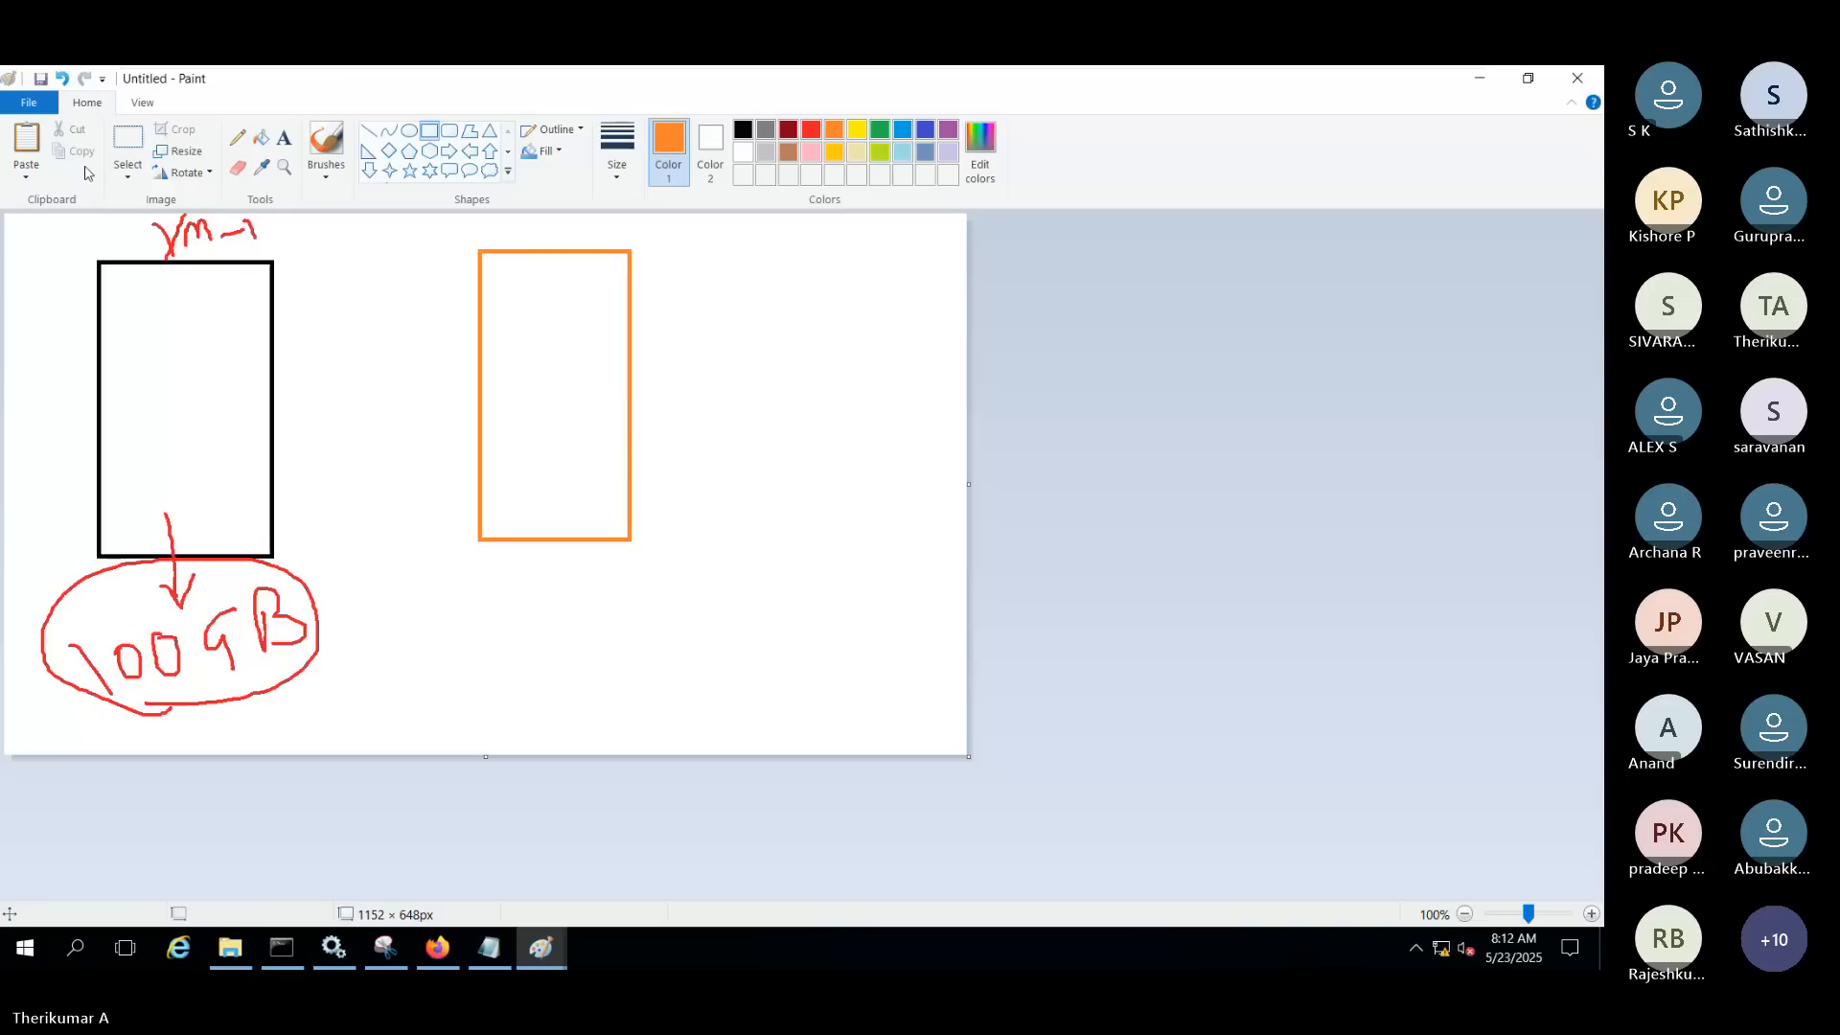
Handwrite Thick in orange inside the black rectangle and Thin in red inside the orange rectangle
{"action": "left_click", "coordinate": [237, 137]}
{"action": "mouse_move", "coordinate": [129, 373]}
{"action": "left_mouse_down"}
{"action": "mouse_move", "coordinate": [139, 406]}
{"action": "mouse_move", "coordinate": [150, 355]}
{"action": "mouse_move", "coordinate": [175, 414]}
{"action": "mouse_move", "coordinate": [259, 362]}
{"action": "left_mouse_up"}
{"action": "left_click", "coordinate": [173, 374]}
{"action": "left_click", "coordinate": [810, 130]}
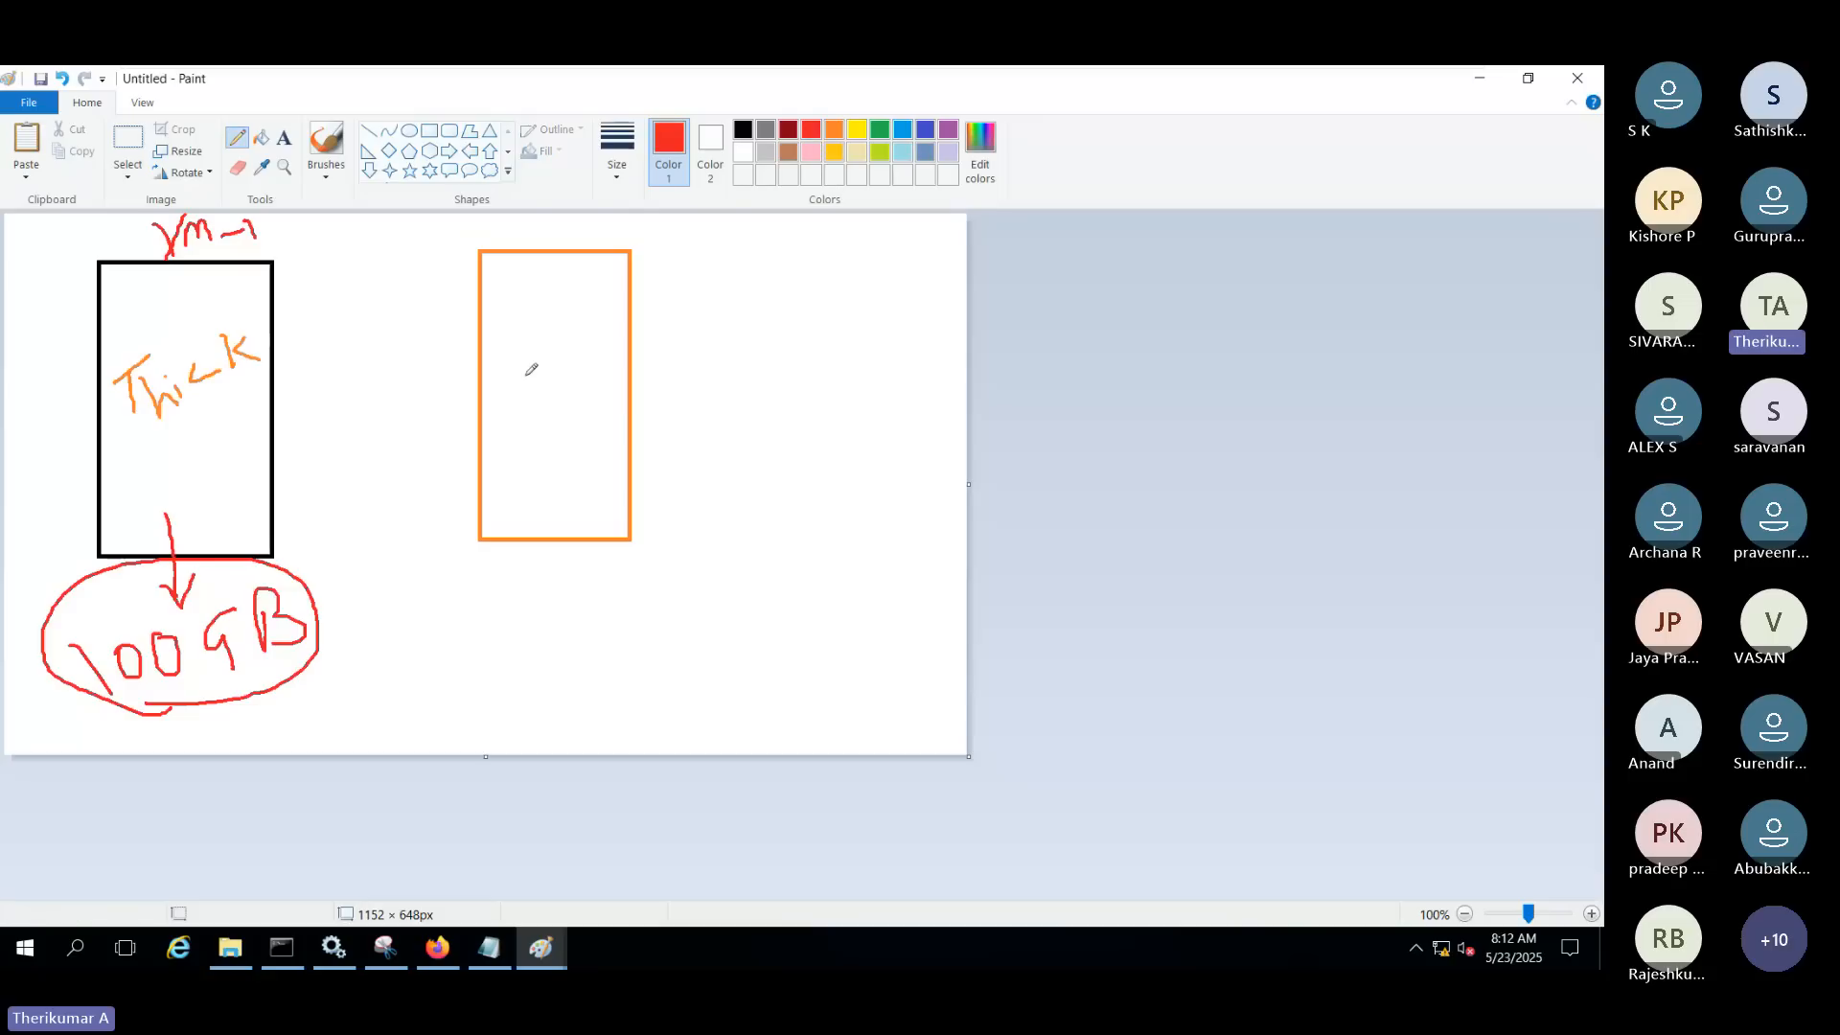
{"action": "mouse_move", "coordinate": [509, 366]}
{"action": "left_mouse_down"}
{"action": "mouse_move", "coordinate": [522, 401]}
{"action": "mouse_move", "coordinate": [557, 328]}
{"action": "mouse_move", "coordinate": [544, 389]}
{"action": "mouse_move", "coordinate": [595, 375]}
{"action": "left_mouse_up"}
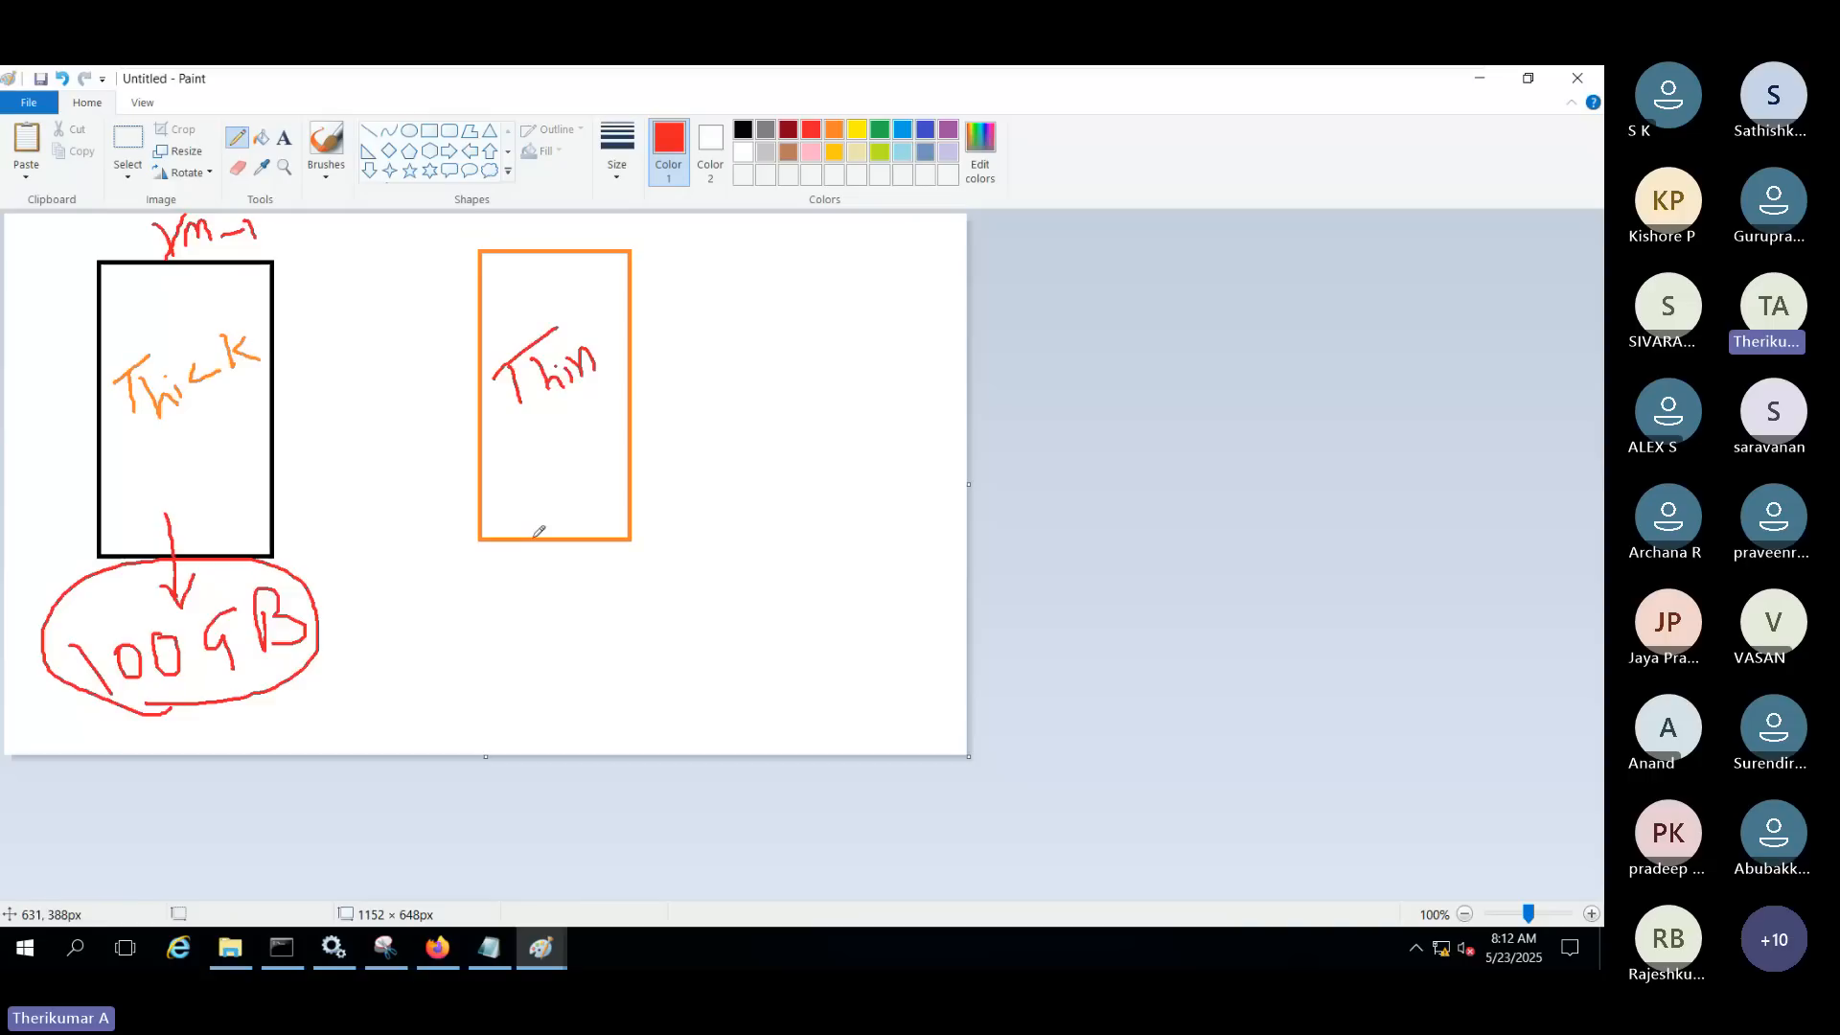
Draw a red arrow down from the orange rectangle and handwrite 100 GB below it
{"action": "mouse_move", "coordinate": [533, 538]}
{"action": "left_mouse_down"}
{"action": "mouse_move", "coordinate": [538, 568]}
{"action": "mouse_move", "coordinate": [559, 565]}
{"action": "left_mouse_up"}
{"action": "mouse_move", "coordinate": [479, 621]}
{"action": "left_mouse_down"}
{"action": "mouse_move", "coordinate": [504, 661]}
{"action": "mouse_move", "coordinate": [525, 625]}
{"action": "mouse_move", "coordinate": [562, 613]}
{"action": "mouse_move", "coordinate": [680, 610]}
{"action": "left_mouse_up"}
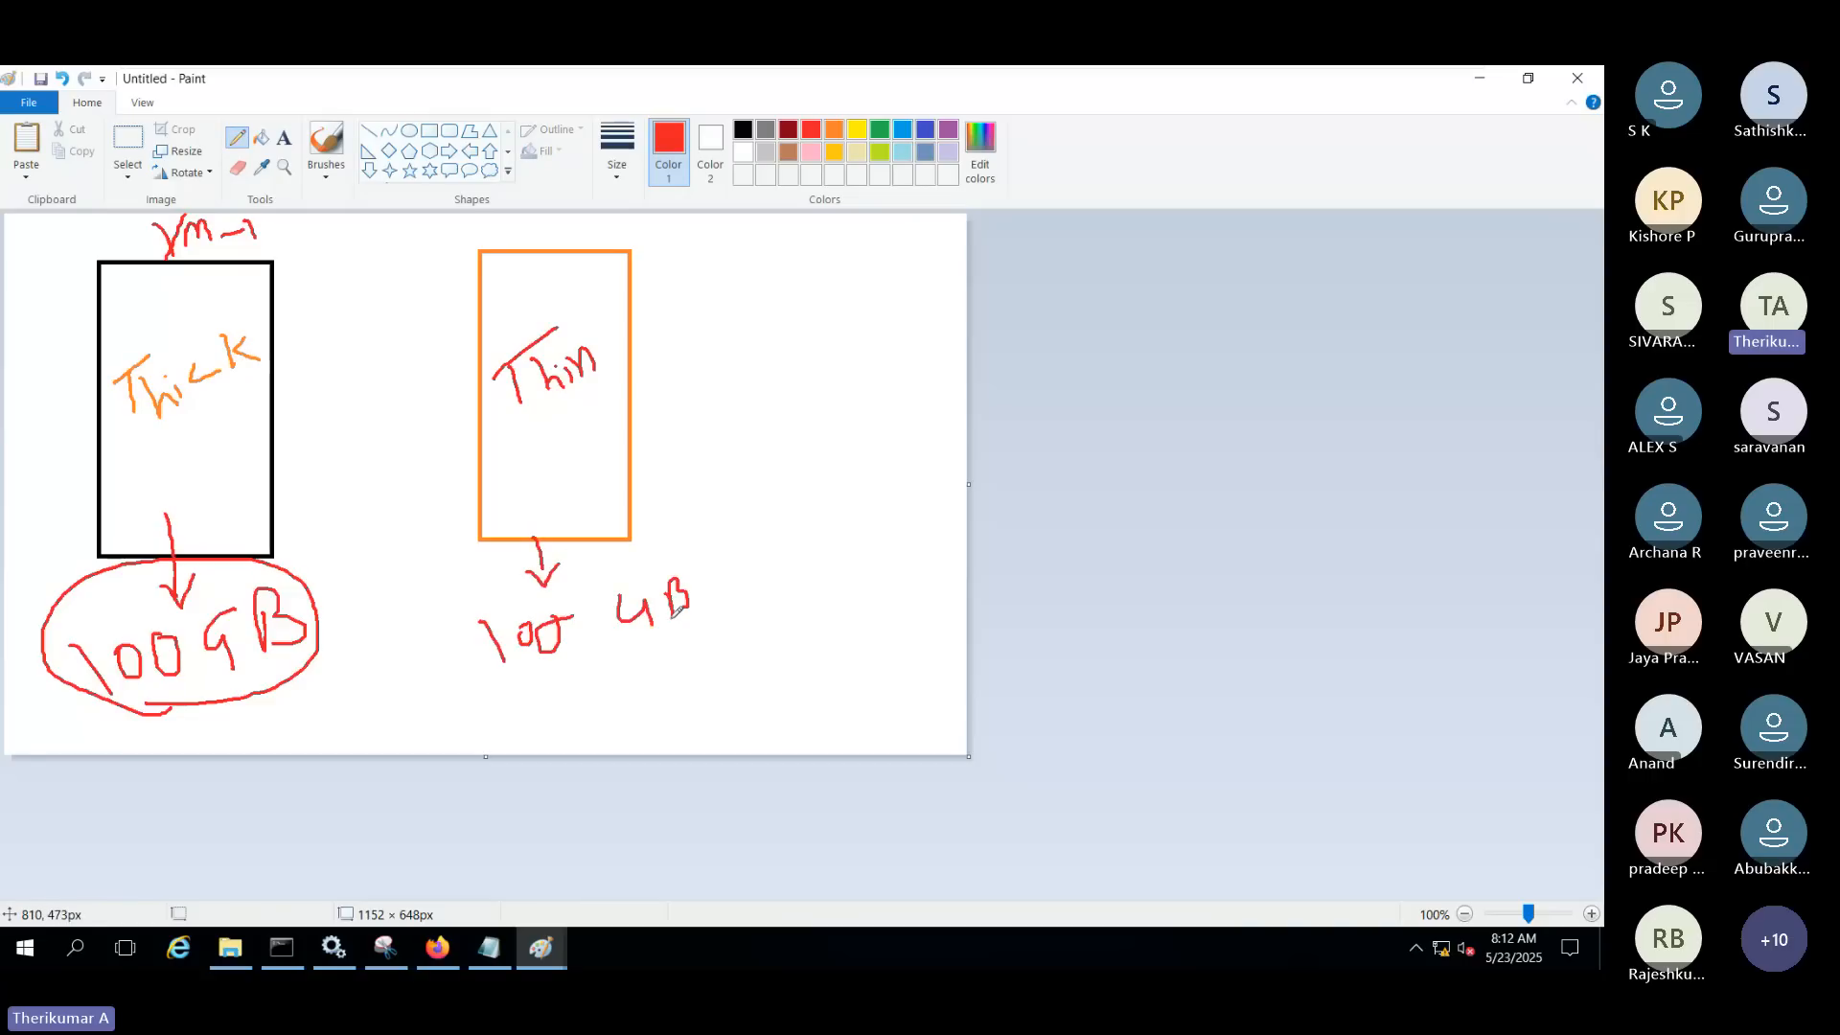
Circle the 100 GB below the orange rectangle in red and handwrite 10 GB to the right of that rectangle
{"action": "mouse_move", "coordinate": [632, 673]}
{"action": "left_mouse_down"}
{"action": "mouse_move", "coordinate": [763, 607]}
{"action": "mouse_move", "coordinate": [579, 692]}
{"action": "left_mouse_up"}
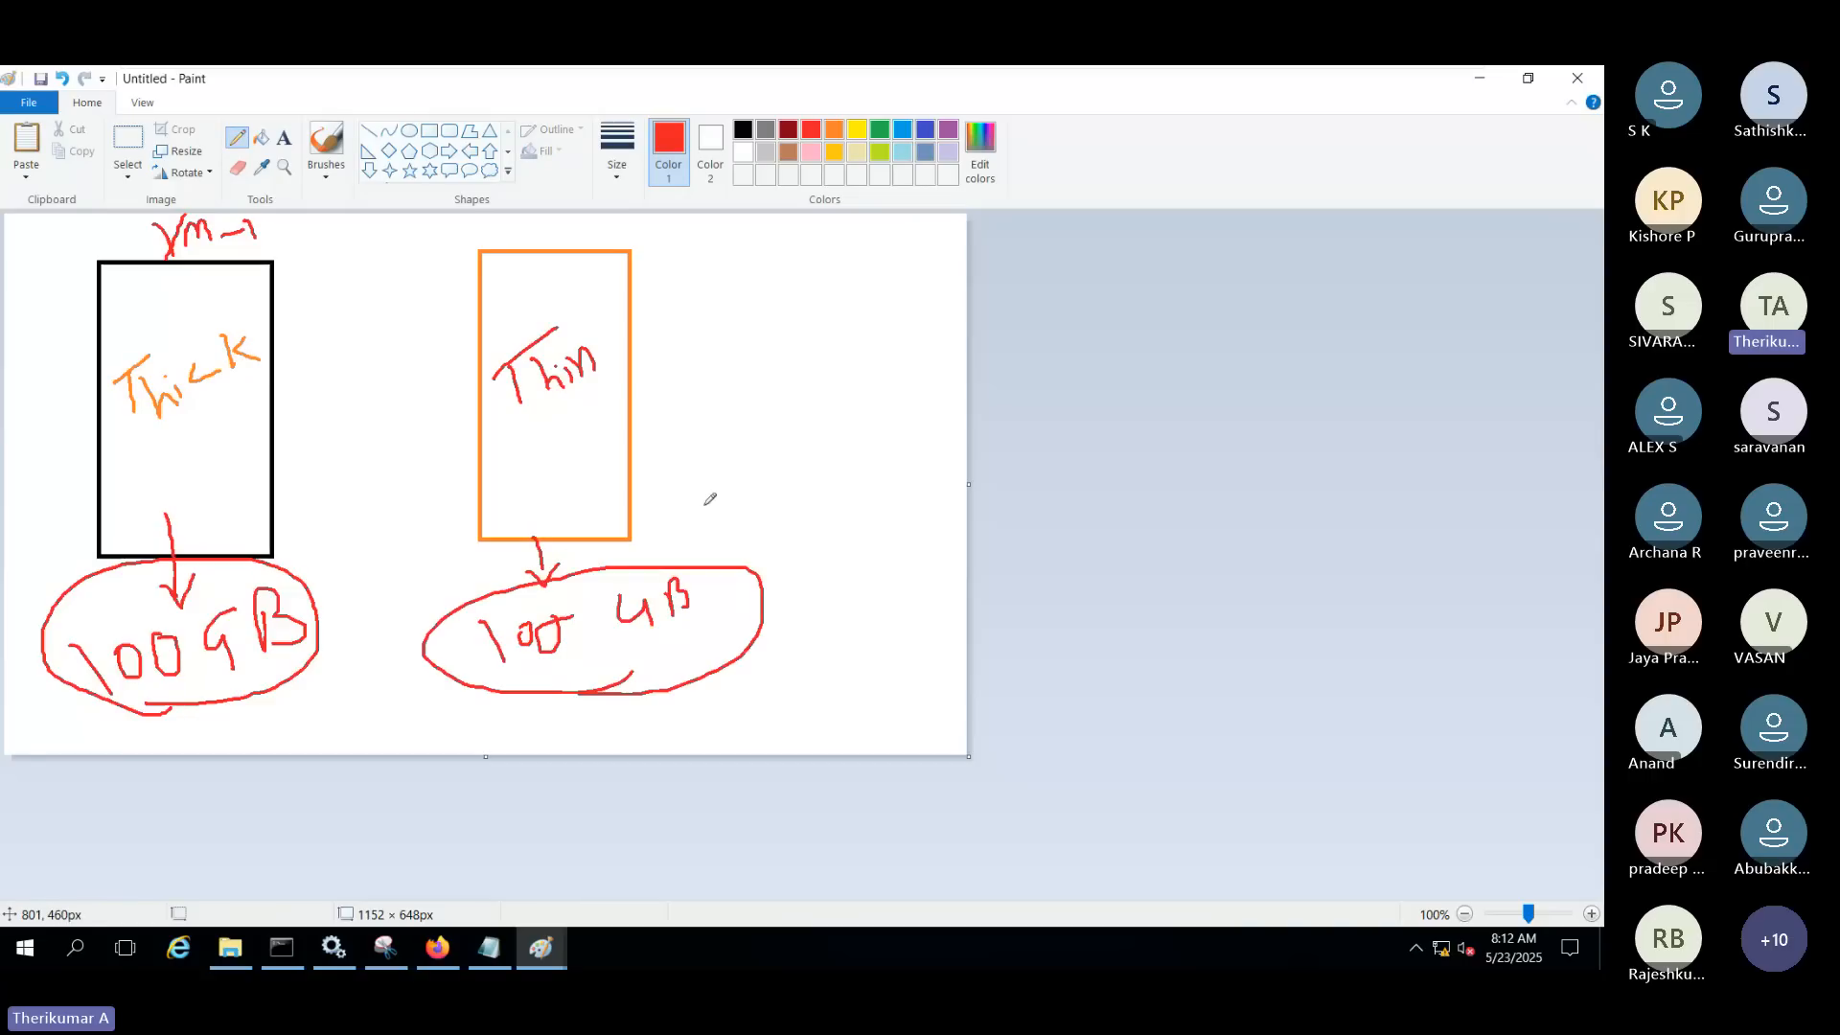
{"action": "mouse_move", "coordinate": [764, 473]}
{"action": "left_mouse_down"}
{"action": "mouse_move", "coordinate": [769, 526]}
{"action": "mouse_move", "coordinate": [812, 462]}
{"action": "mouse_move", "coordinate": [861, 491]}
{"action": "left_mouse_up"}
{"action": "left_click_drag", "start_coordinate": [872, 433], "coordinate": [878, 489]}
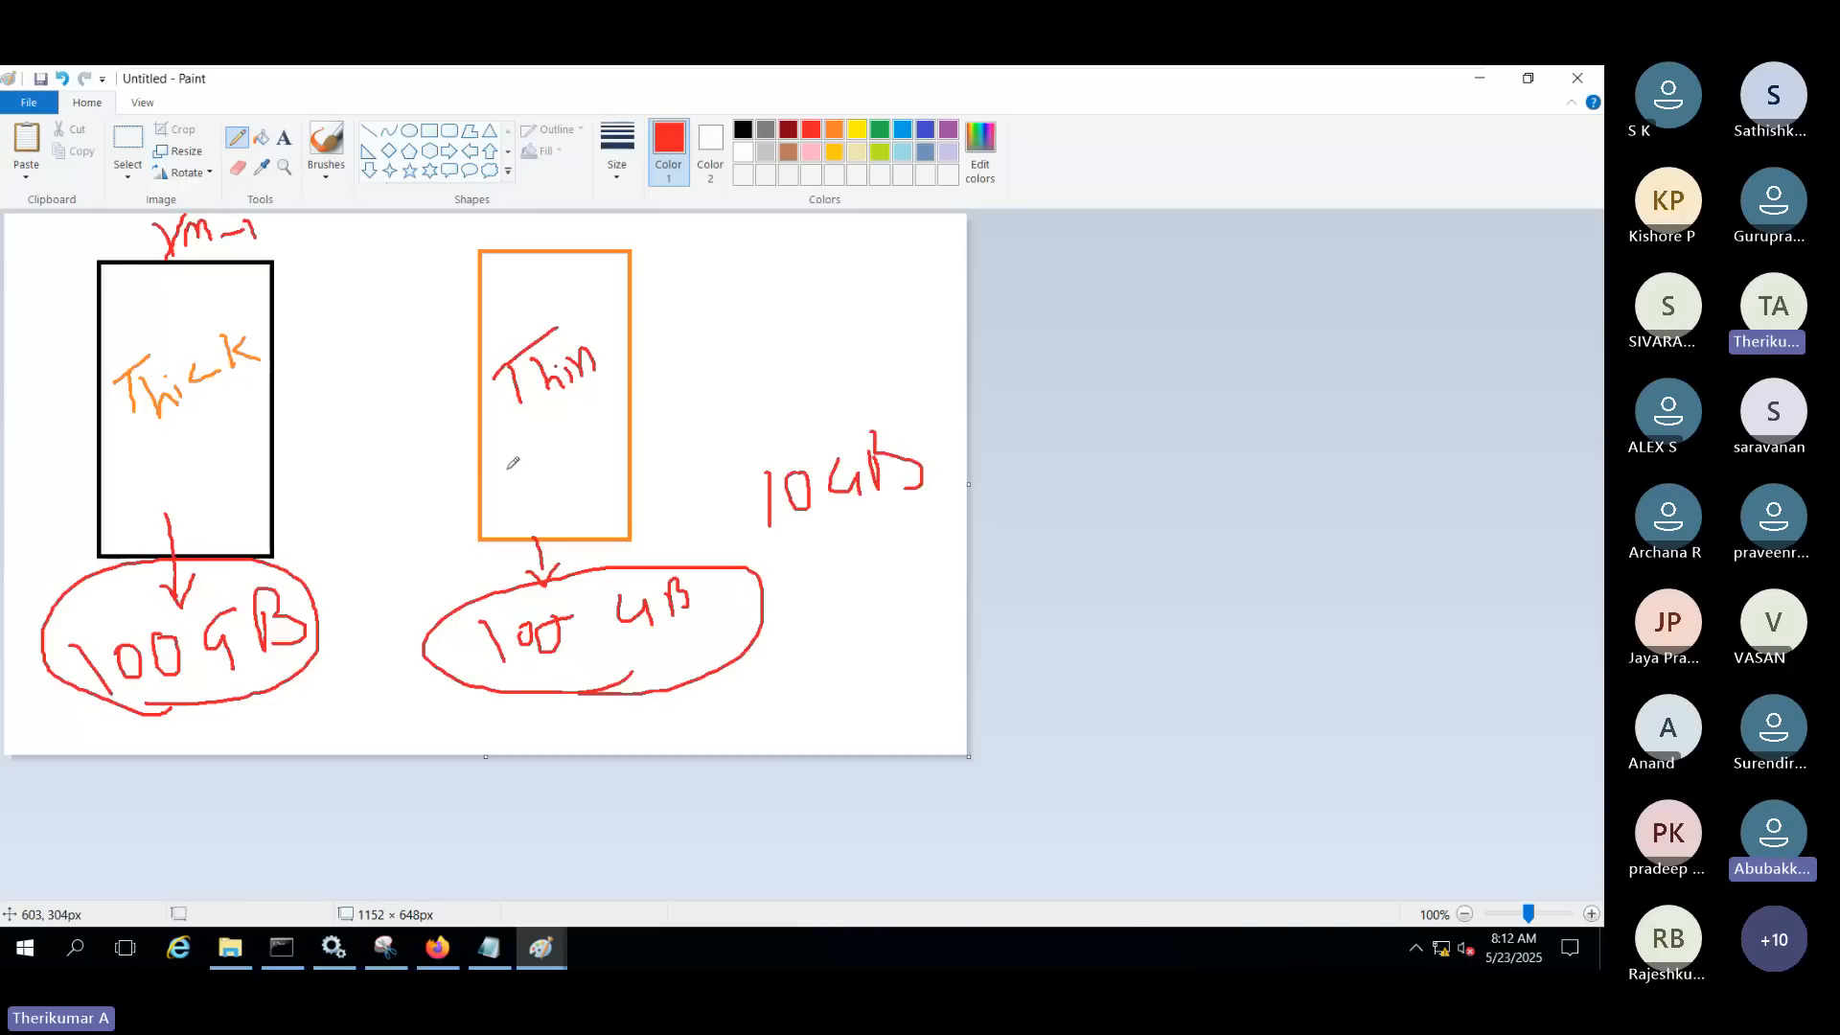
Draw a red line across the lower part of the orange rectangle and handwrite 10 GB in the section beneath it
{"action": "left_click_drag", "start_coordinate": [477, 467], "coordinate": [629, 477]}
{"action": "mouse_move", "coordinate": [492, 494]}
{"action": "left_mouse_down"}
{"action": "mouse_move", "coordinate": [505, 513]}
{"action": "mouse_move", "coordinate": [535, 496]}
{"action": "mouse_move", "coordinate": [591, 510]}
{"action": "left_mouse_up"}
{"action": "mouse_move", "coordinate": [602, 520]}
{"action": "left_mouse_down"}
{"action": "mouse_move", "coordinate": [614, 499]}
{"action": "mouse_move", "coordinate": [607, 523]}
{"action": "left_mouse_up"}
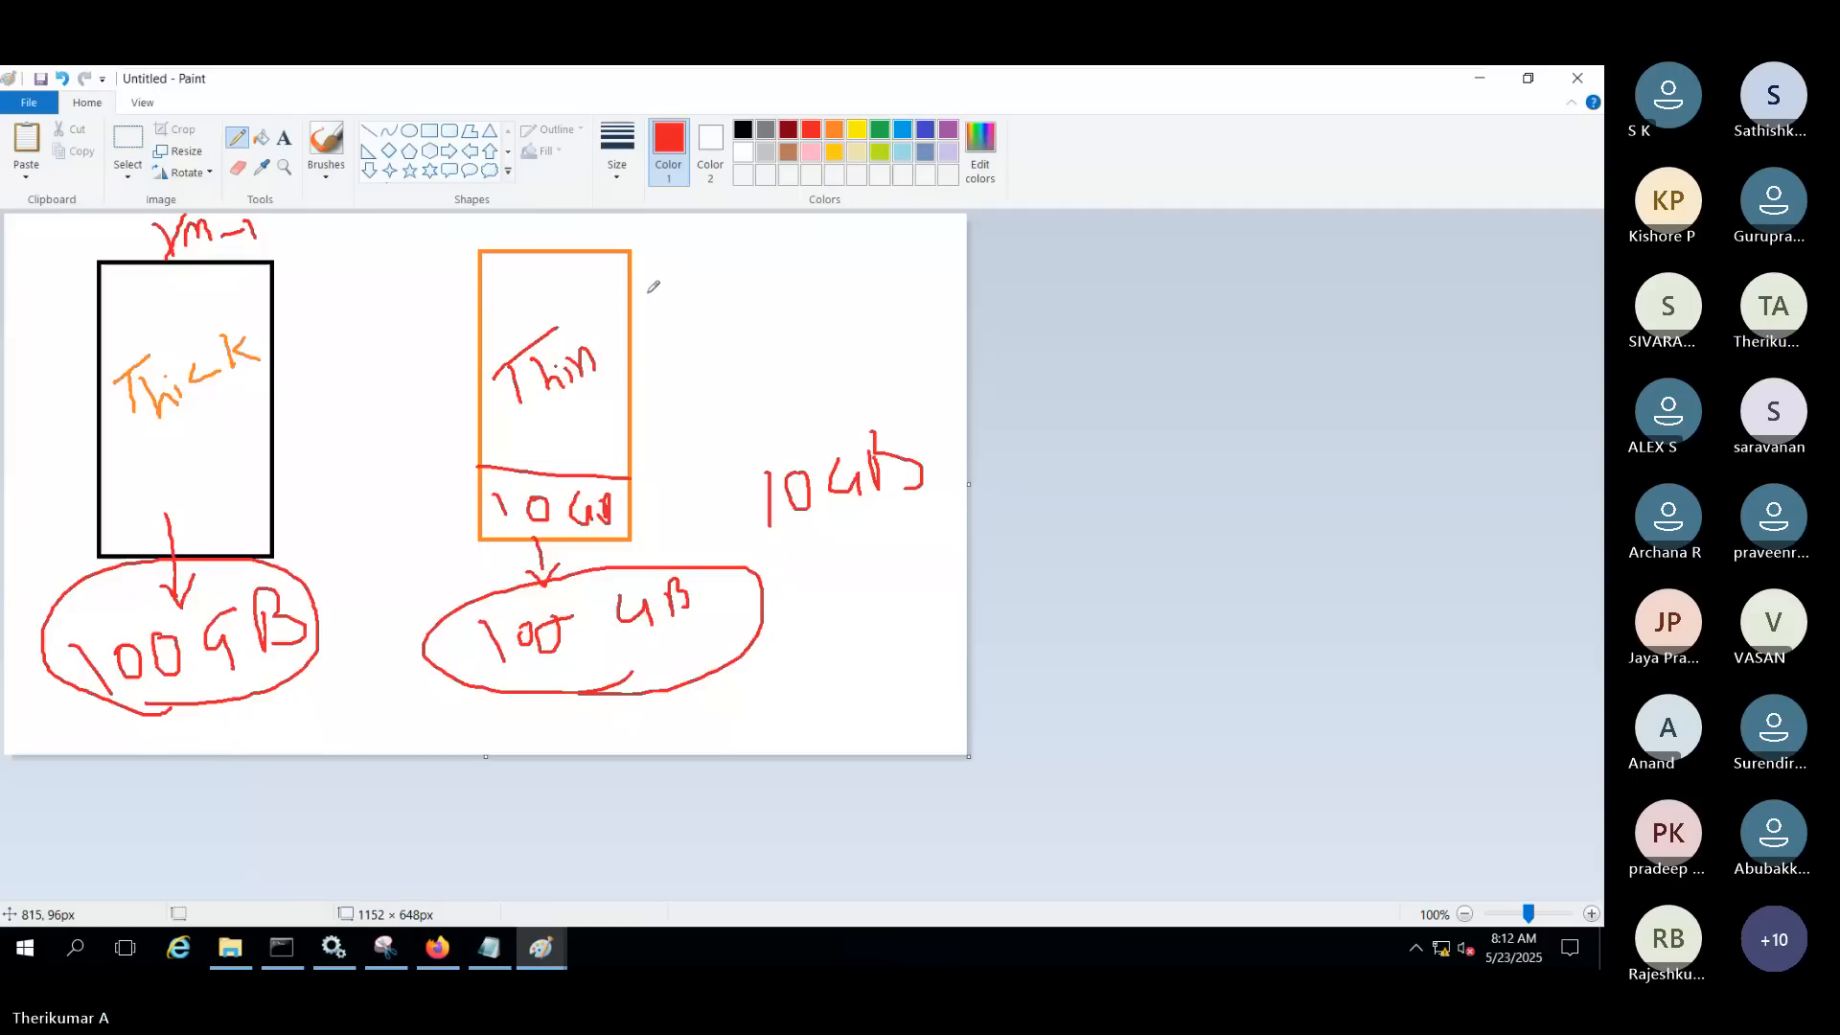
Handwrite 90 GB beside the upper part of the orange rectangle, and circle both it and the 10 GB beneath it
{"action": "left_click_drag", "start_coordinate": [684, 295], "coordinate": [683, 349]}
{"action": "left_click_drag", "start_coordinate": [703, 309], "coordinate": [704, 312]}
{"action": "left_click_drag", "start_coordinate": [746, 292], "coordinate": [763, 347]}
{"action": "left_click_drag", "start_coordinate": [780, 287], "coordinate": [782, 320]}
{"action": "mouse_move", "coordinate": [754, 399]}
{"action": "left_mouse_down"}
{"action": "mouse_move", "coordinate": [624, 342]}
{"action": "mouse_move", "coordinate": [743, 401]}
{"action": "left_mouse_up"}
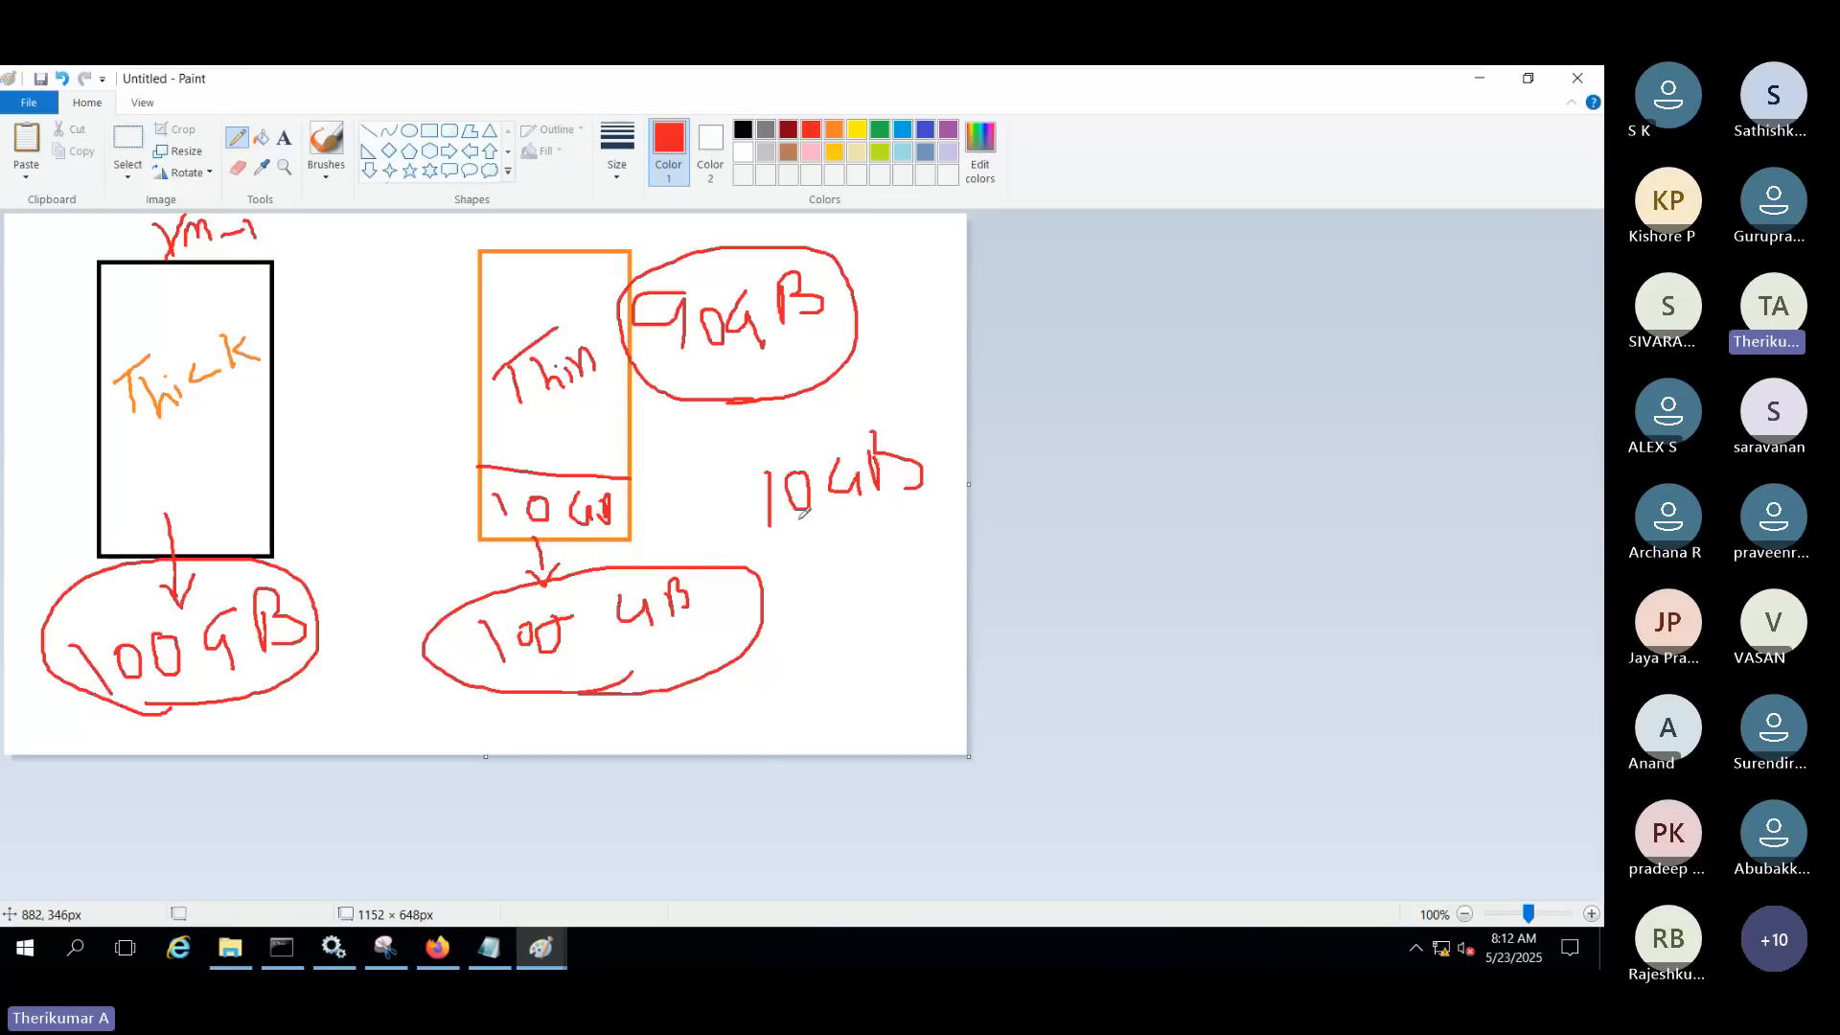
{"action": "mouse_move", "coordinate": [810, 540]}
{"action": "left_mouse_down"}
{"action": "mouse_move", "coordinate": [811, 419]}
{"action": "mouse_move", "coordinate": [922, 474]}
{"action": "mouse_move", "coordinate": [778, 548]}
{"action": "left_mouse_up"}
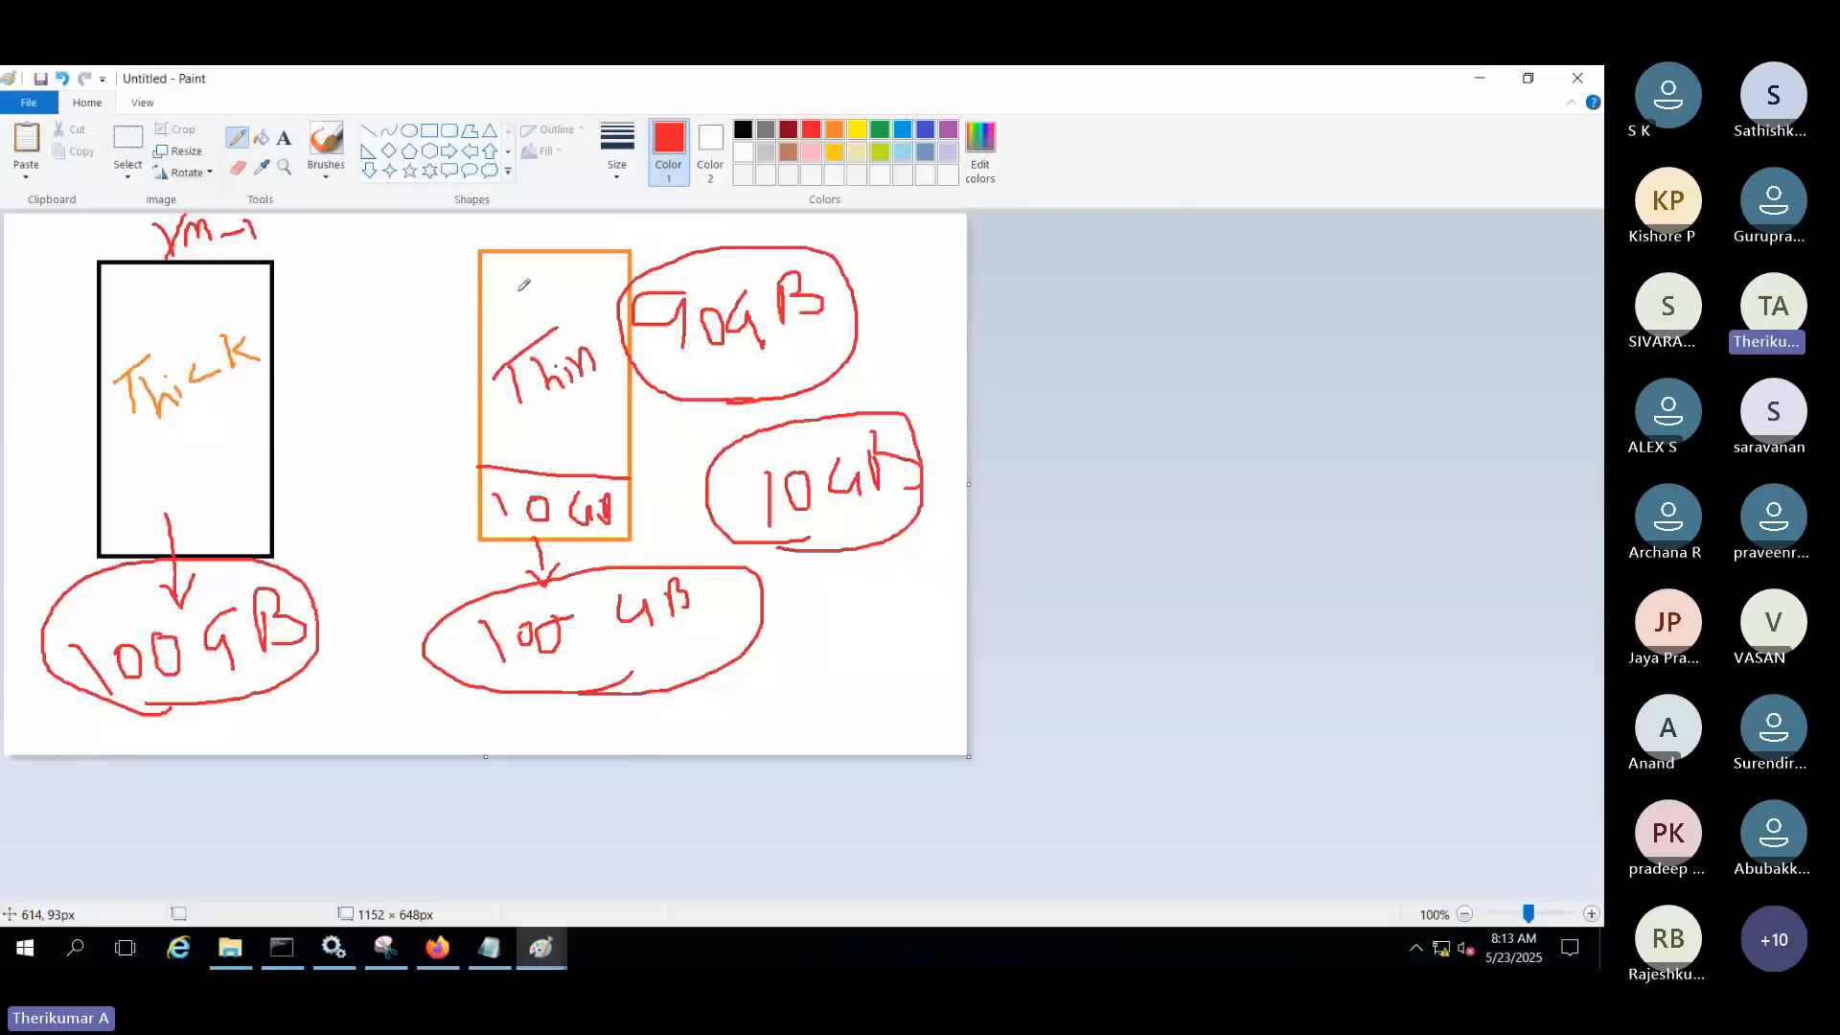
Handwrite 10 at the canvas's lower right, followed by three increasingly tall red bars labelled 20, 30 and 40
{"action": "left_click_drag", "start_coordinate": [775, 662], "coordinate": [774, 687]}
{"action": "mouse_move", "coordinate": [791, 664]}
{"action": "left_mouse_down"}
{"action": "mouse_move", "coordinate": [833, 629]}
{"action": "mouse_move", "coordinate": [817, 677]}
{"action": "mouse_move", "coordinate": [845, 701]}
{"action": "mouse_move", "coordinate": [864, 588]}
{"action": "mouse_move", "coordinate": [872, 721]}
{"action": "left_mouse_up"}
{"action": "mouse_move", "coordinate": [910, 658]}
{"action": "left_mouse_down"}
{"action": "mouse_move", "coordinate": [954, 642]}
{"action": "mouse_move", "coordinate": [913, 679]}
{"action": "left_mouse_up"}
{"action": "left_click_drag", "start_coordinate": [906, 702], "coordinate": [920, 720]}
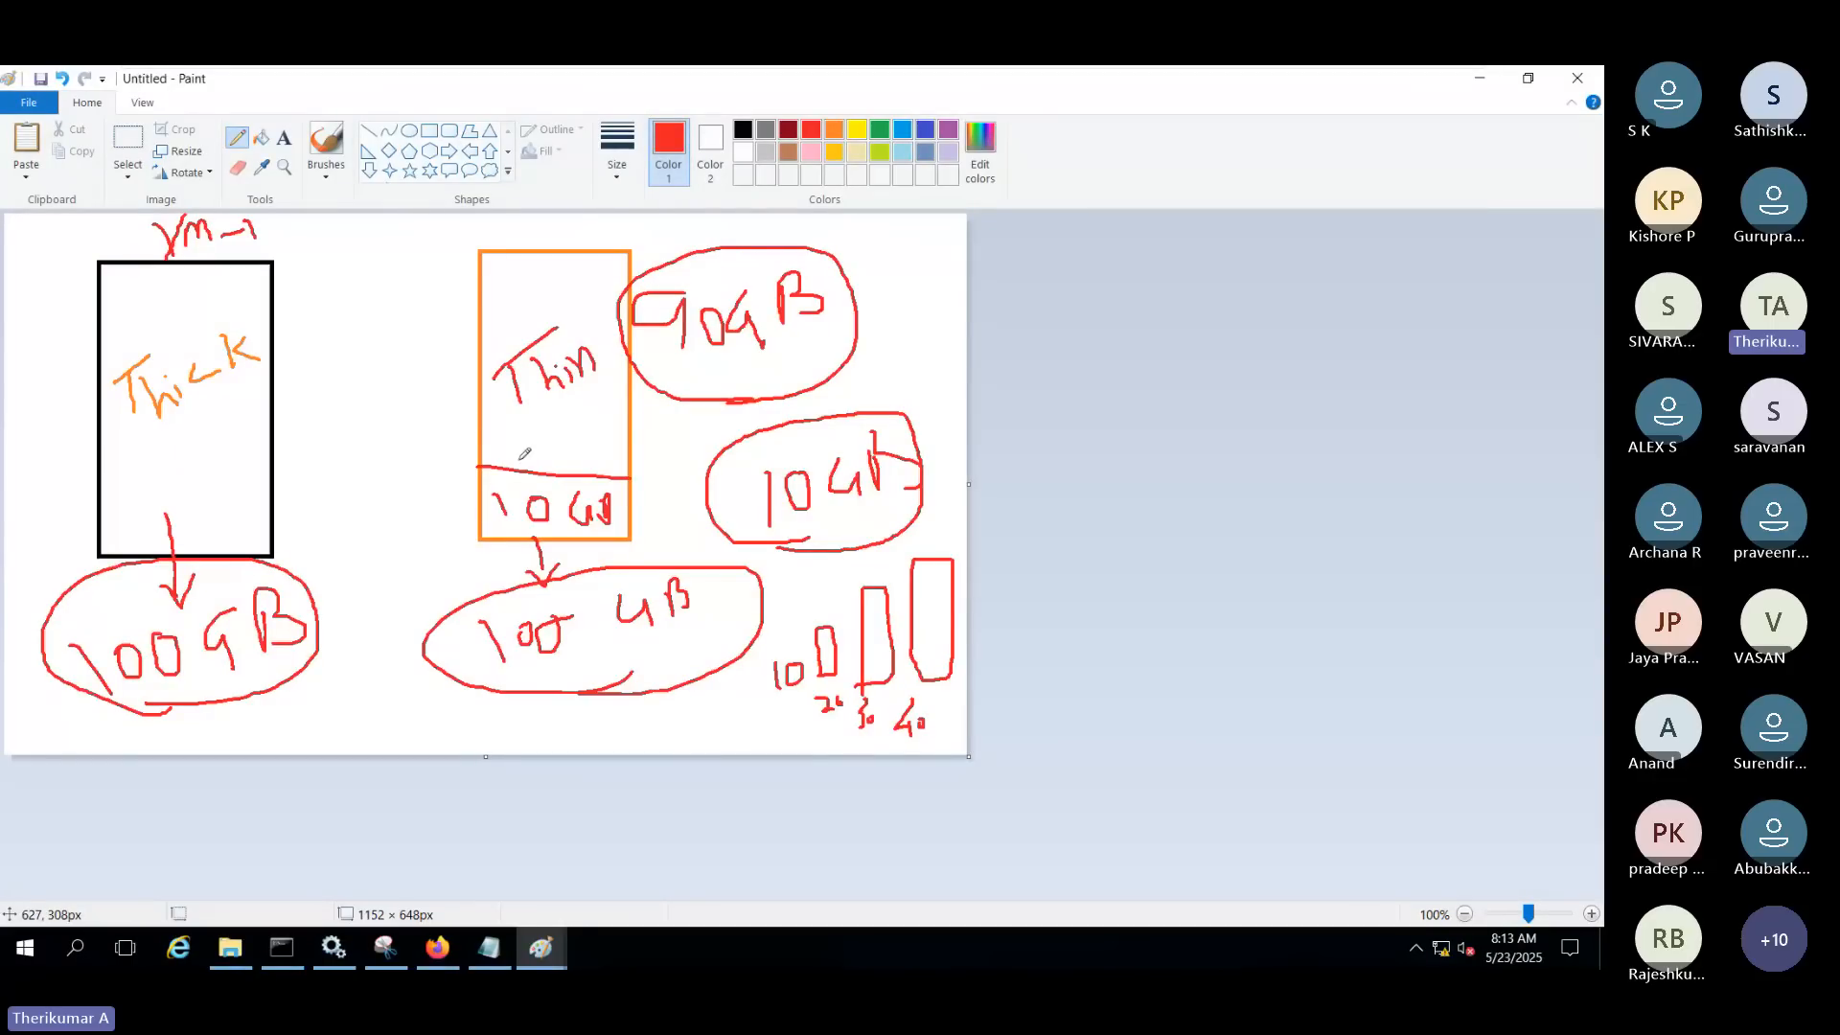
Draw three more red horizontal lines across the orange rectangle, stacked above the 10 GB section
{"action": "left_click_drag", "start_coordinate": [476, 429], "coordinate": [637, 431]}
{"action": "left_click_drag", "start_coordinate": [480, 385], "coordinate": [623, 394]}
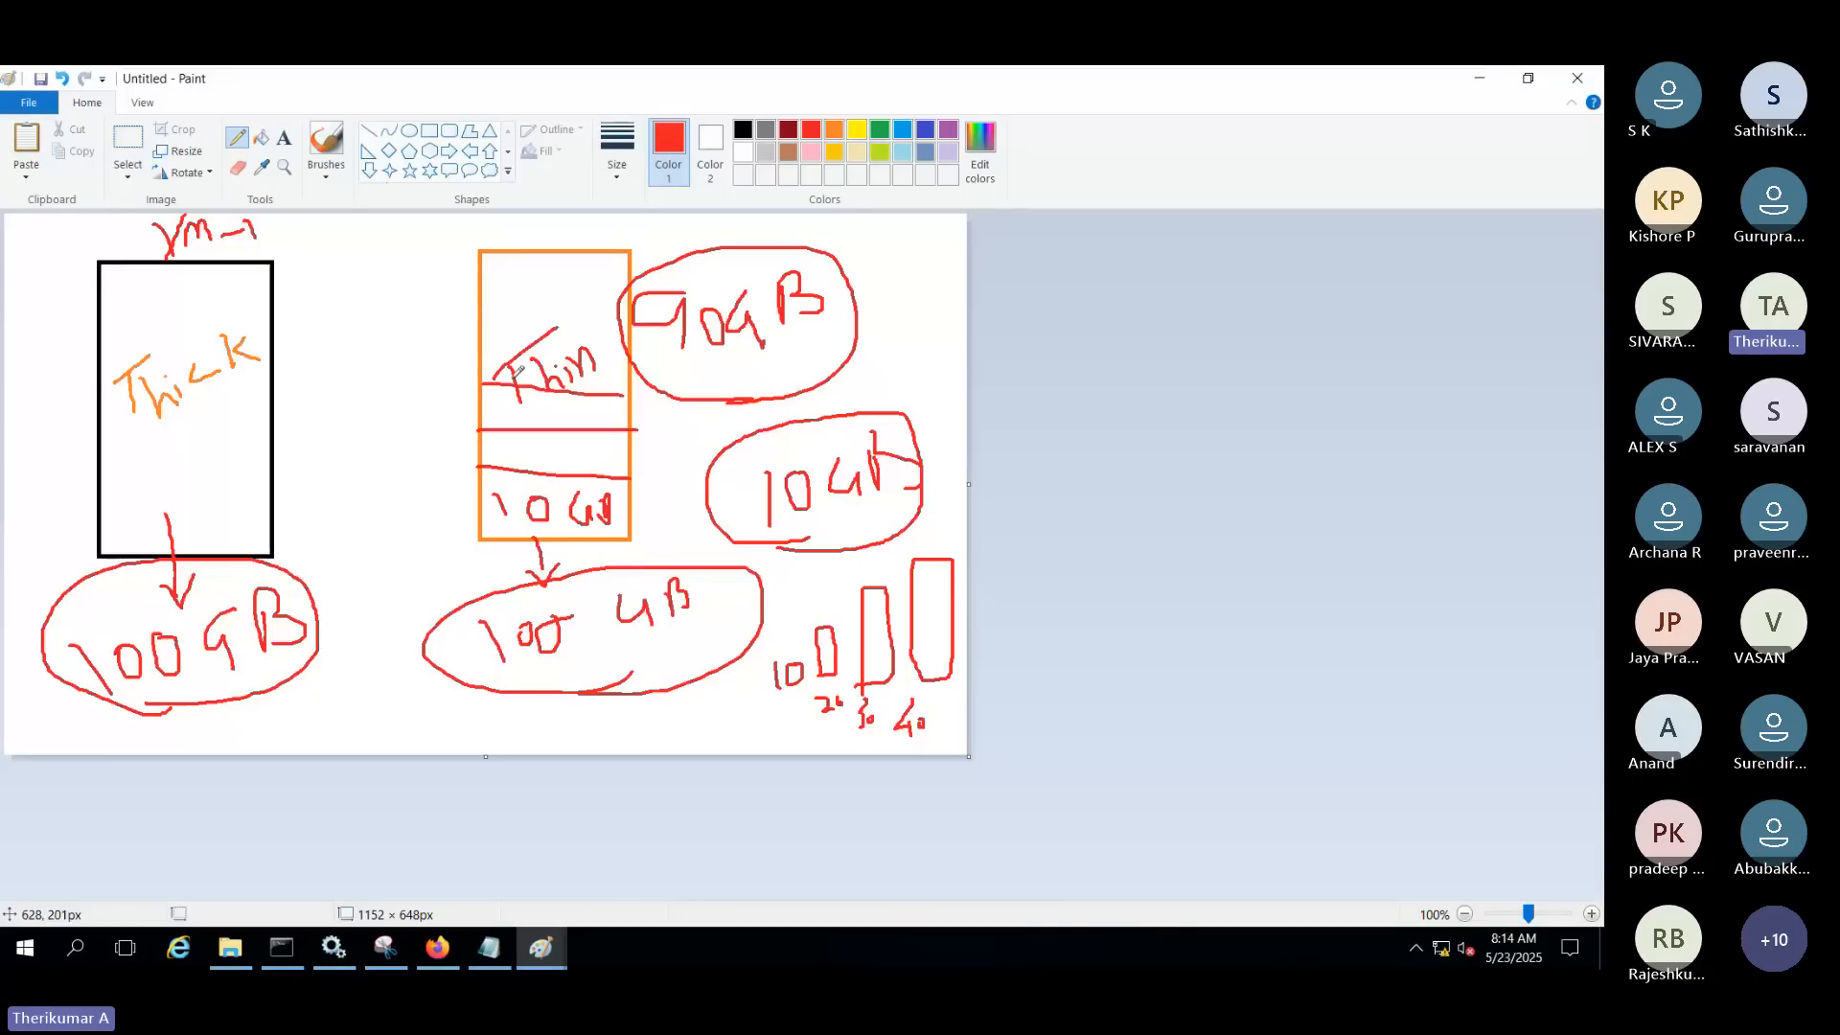
{"action": "left_click_drag", "start_coordinate": [481, 362], "coordinate": [619, 363]}
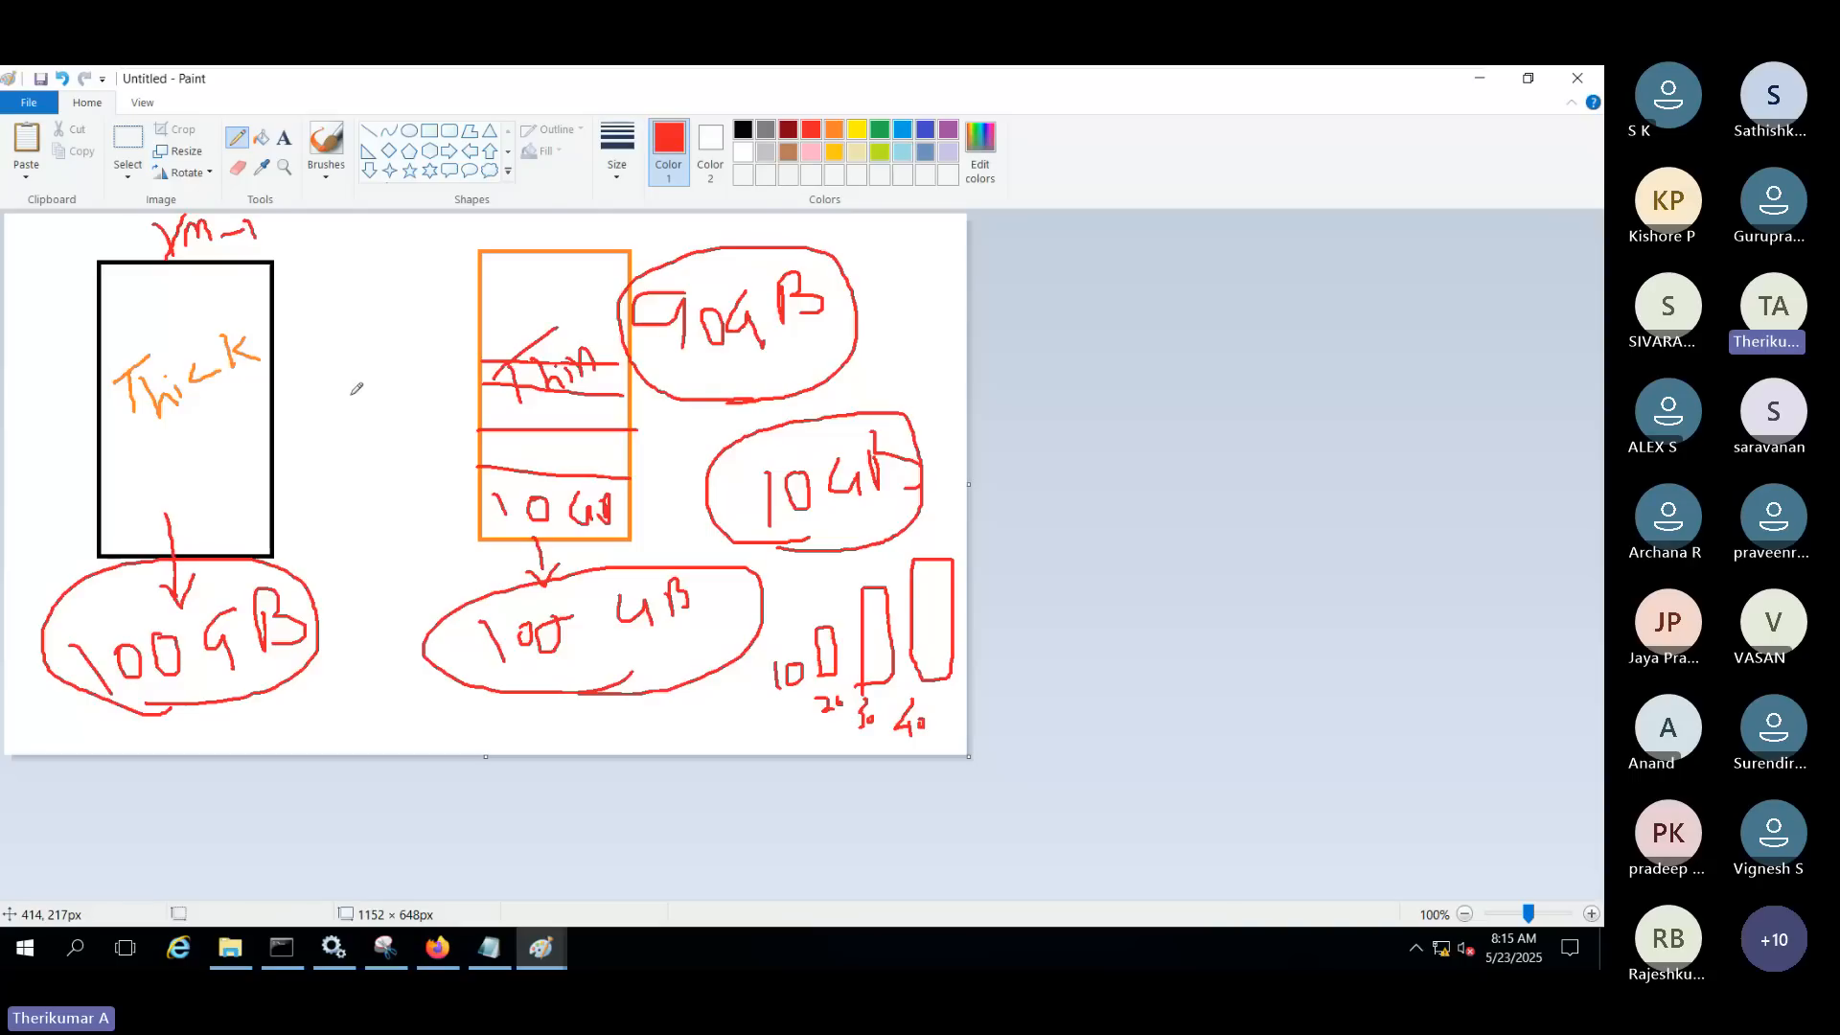
Switch to the vSphere Client in Firefox, launch WIN-VM-DB01-PRD's web console and sign in to Windows with the Administrator account password
{"action": "left_click", "coordinate": [437, 949]}
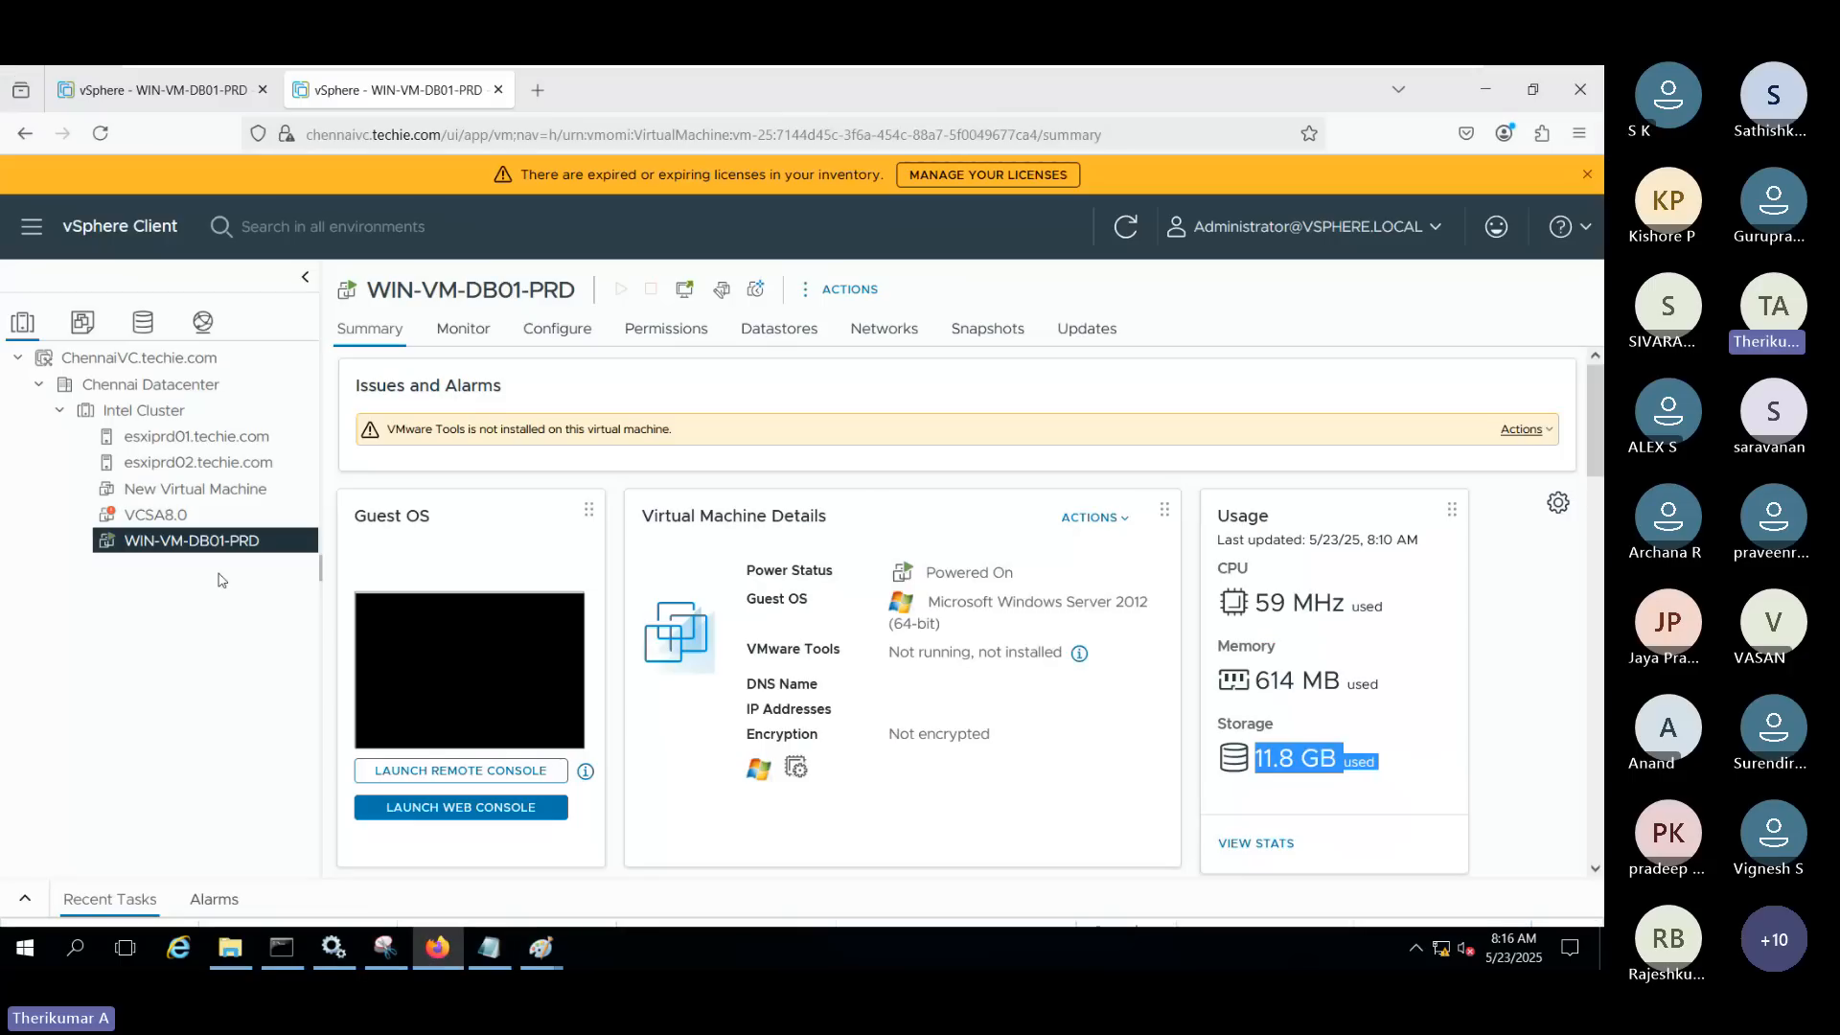
{"action": "left_click", "coordinate": [353, 595]}
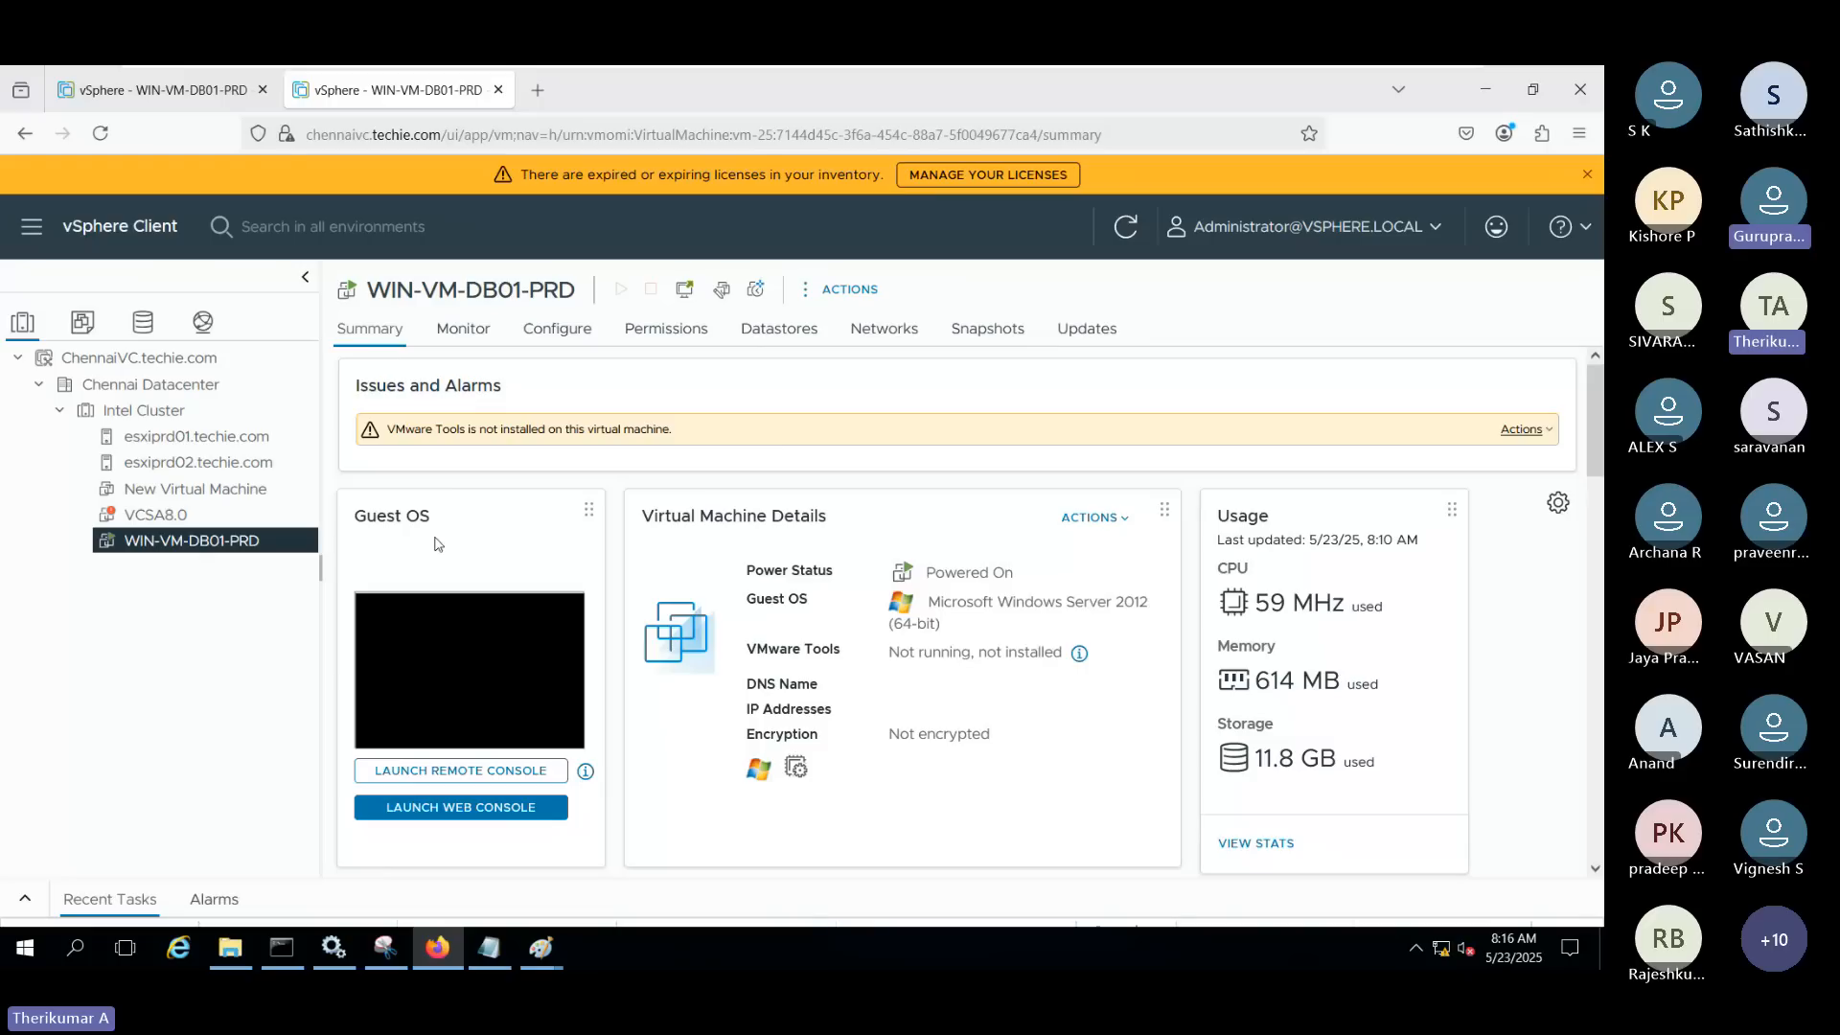
{"action": "left_click", "coordinate": [460, 808]}
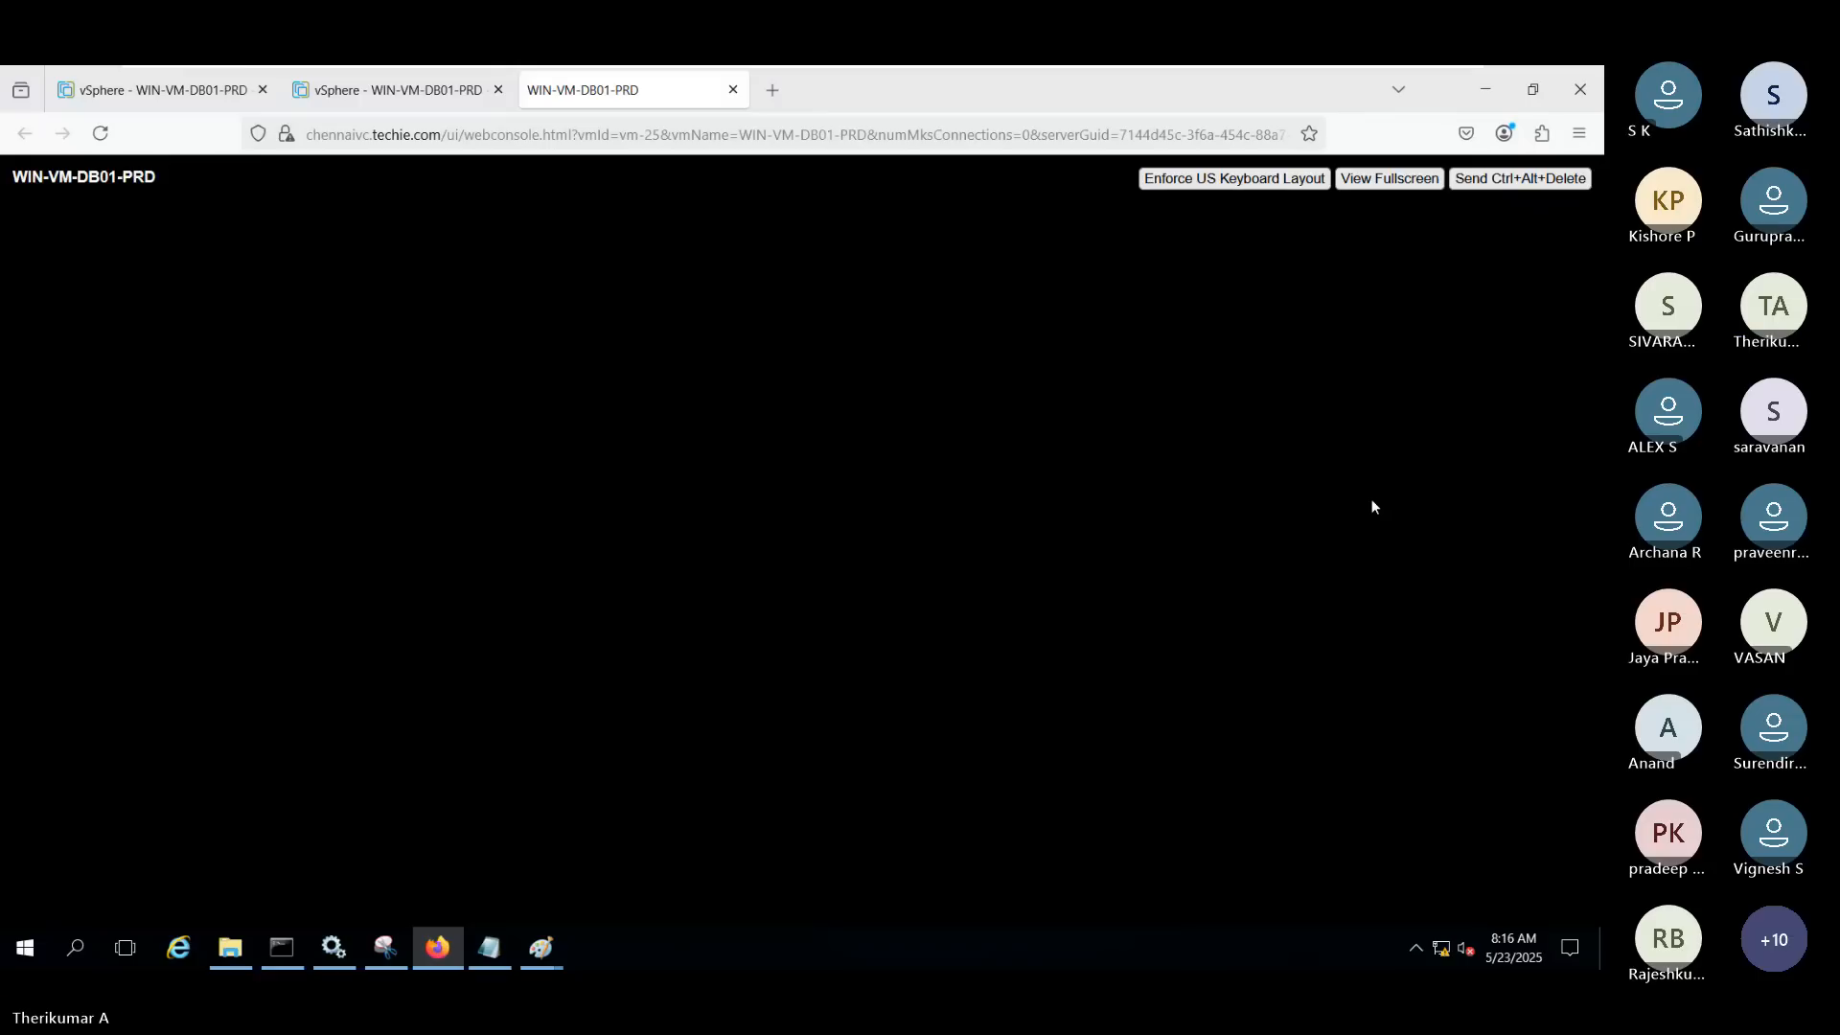
{"action": "left_click", "coordinate": [1502, 184]}
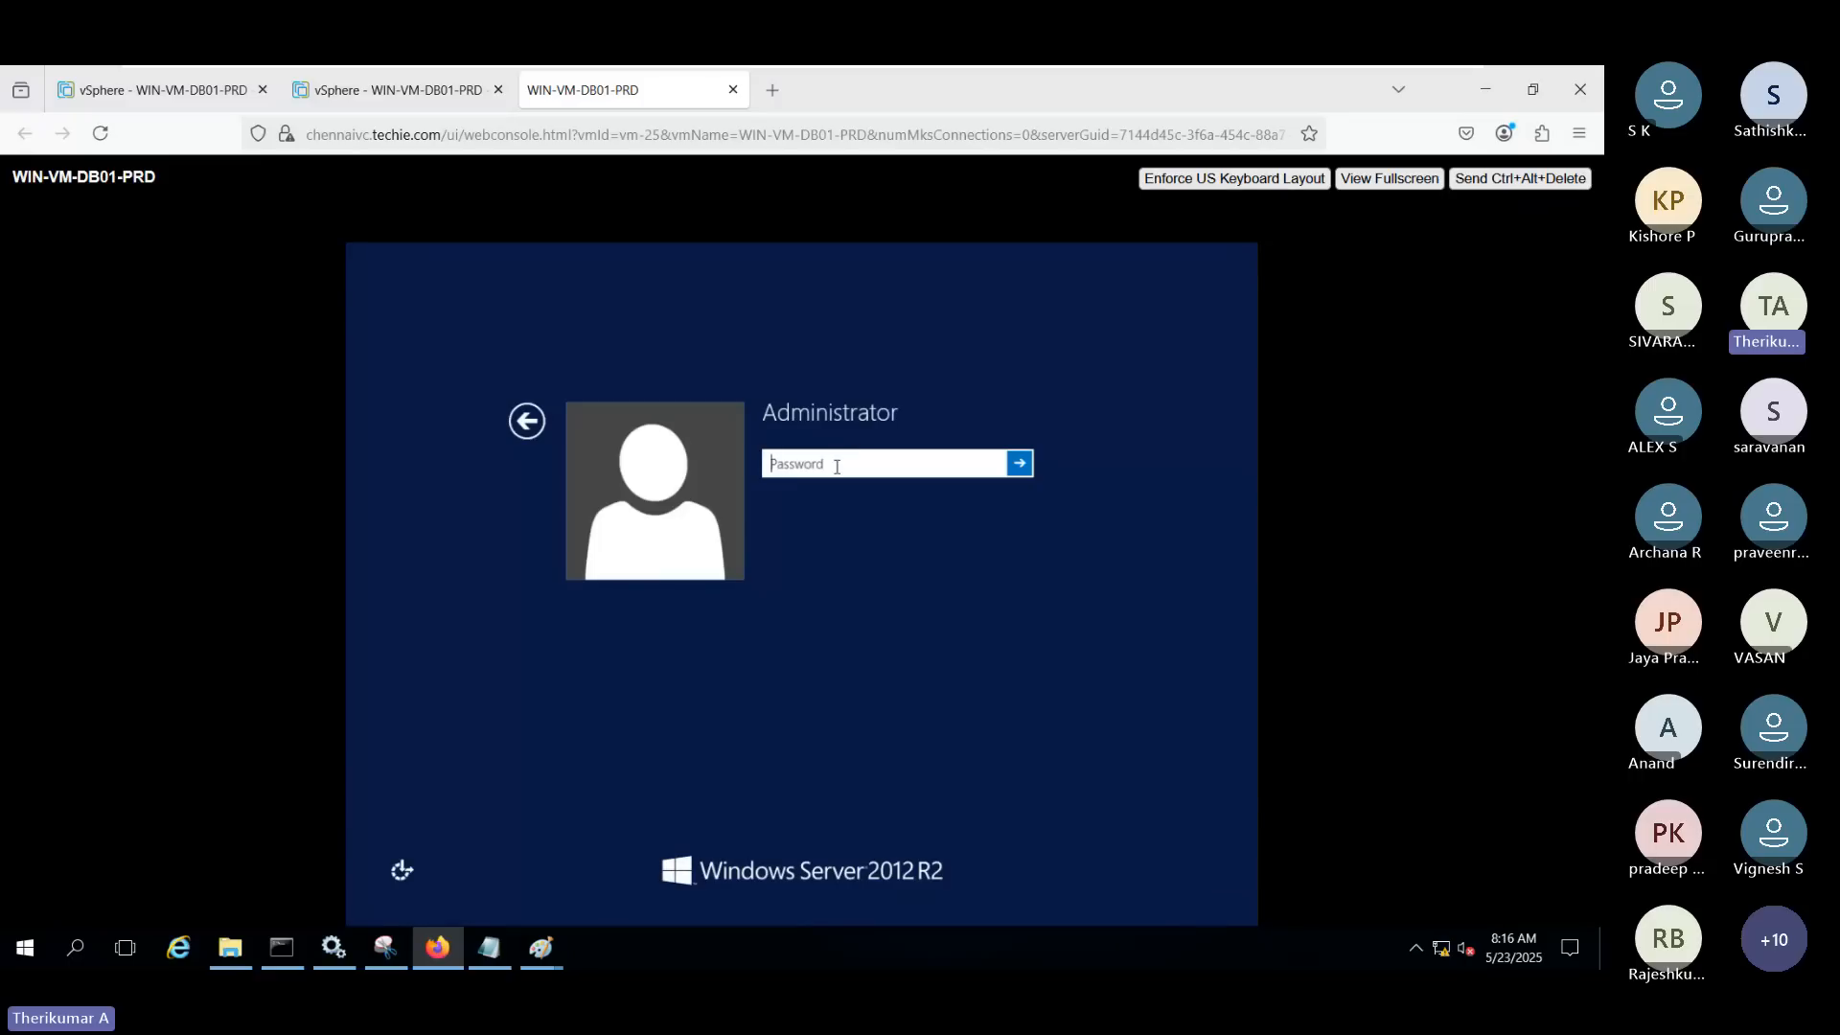
{"action": "type", "text": "*********"}
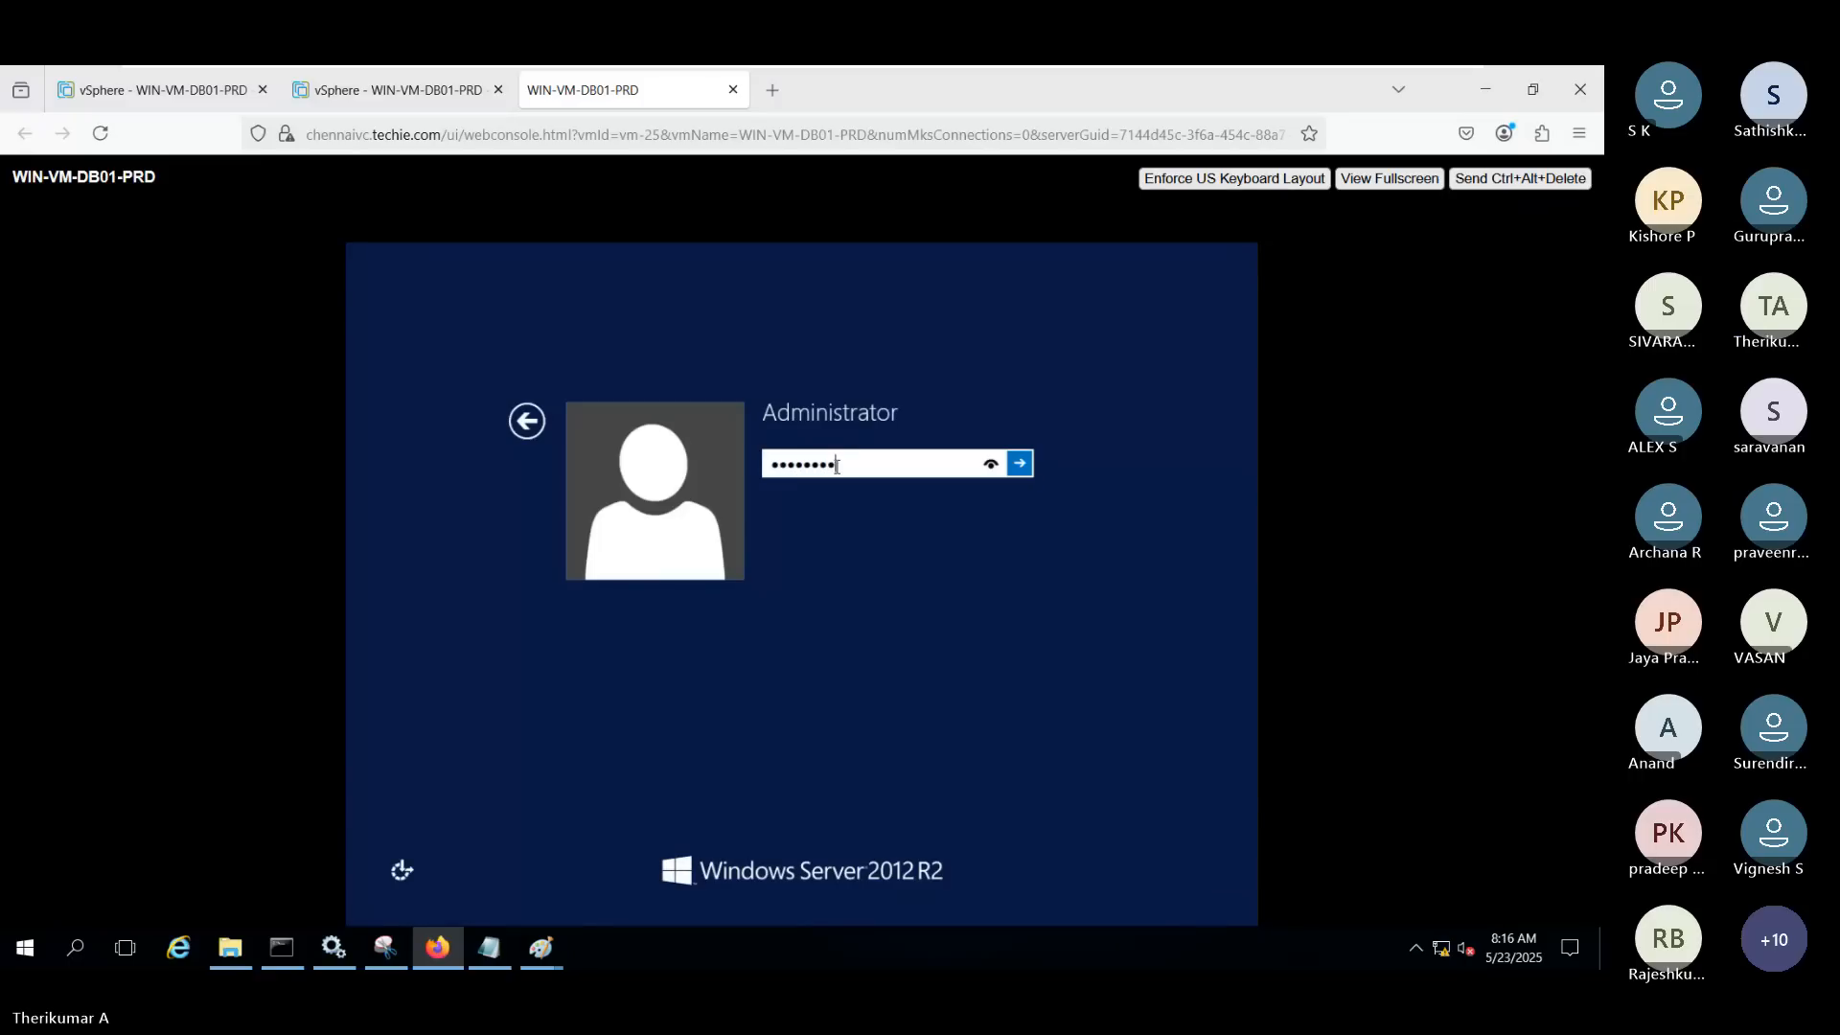
{"action": "key", "text": "Return"}
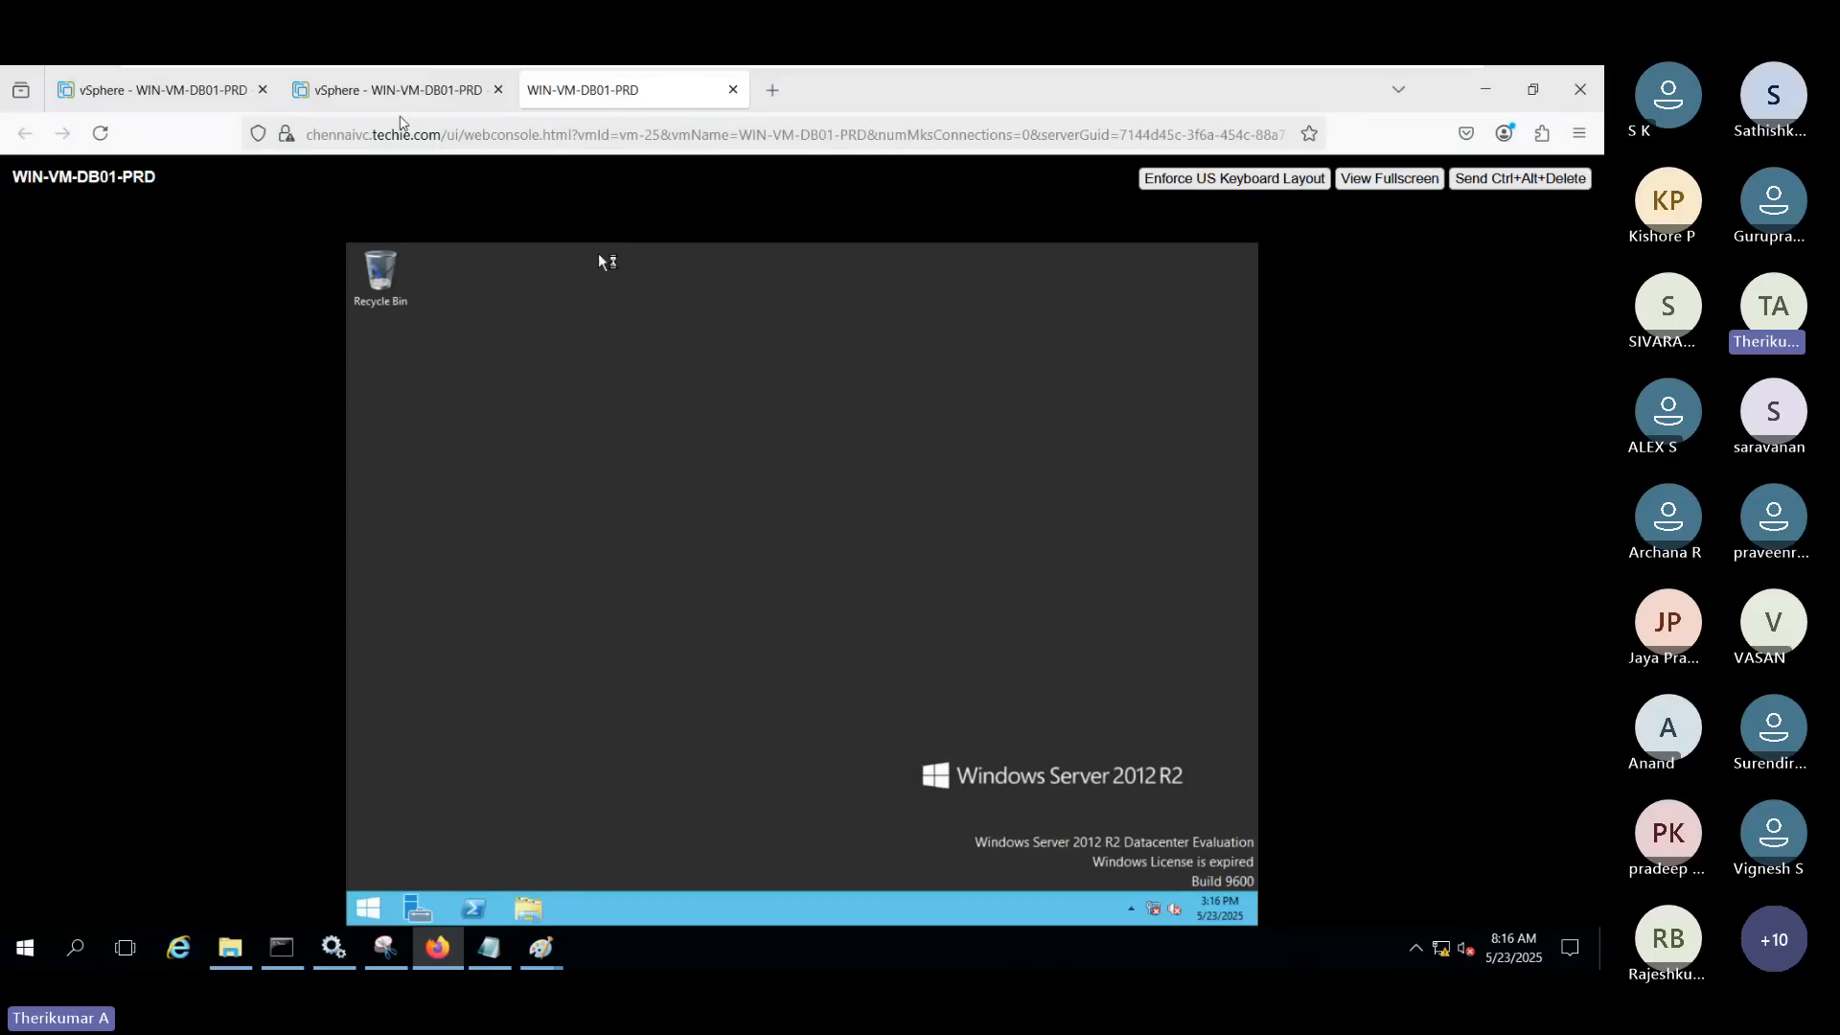
Examine the used and free space of the virtual machine's Local Disk (C:) in its properties
{"action": "left_click", "coordinate": [397, 90]}
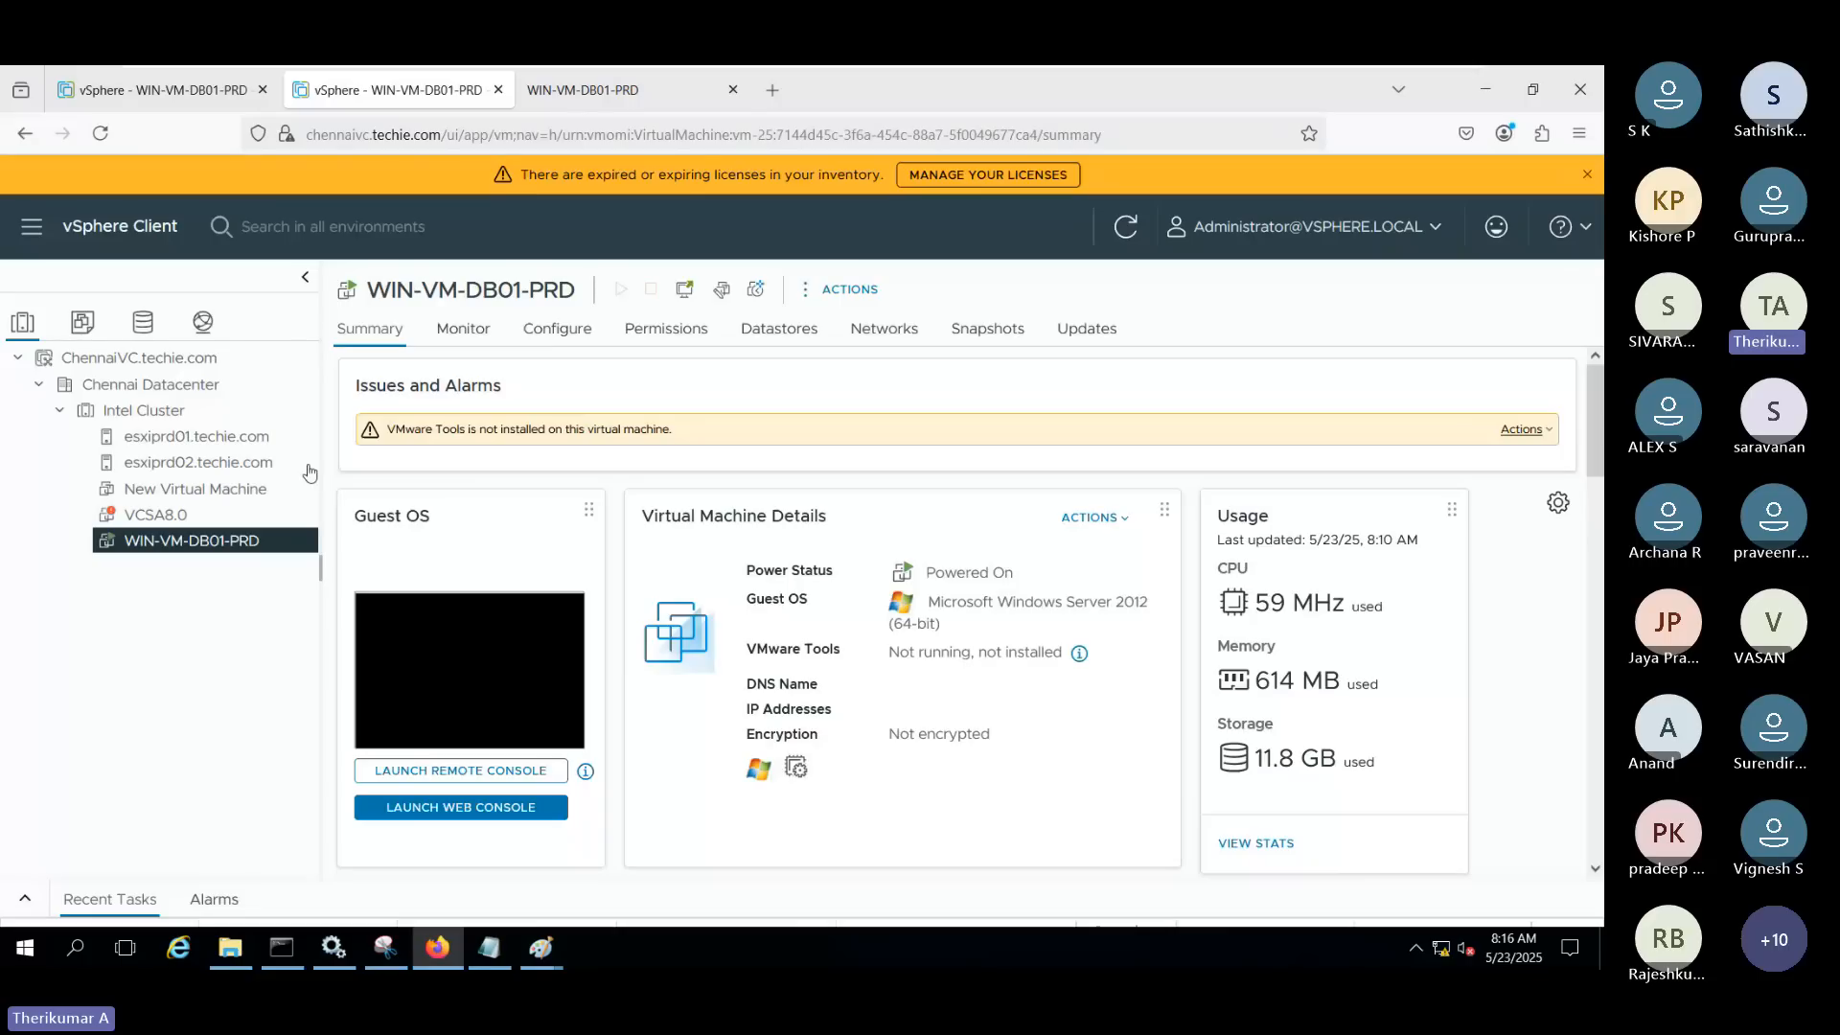
{"action": "key", "text": "ctrl+Tab"}
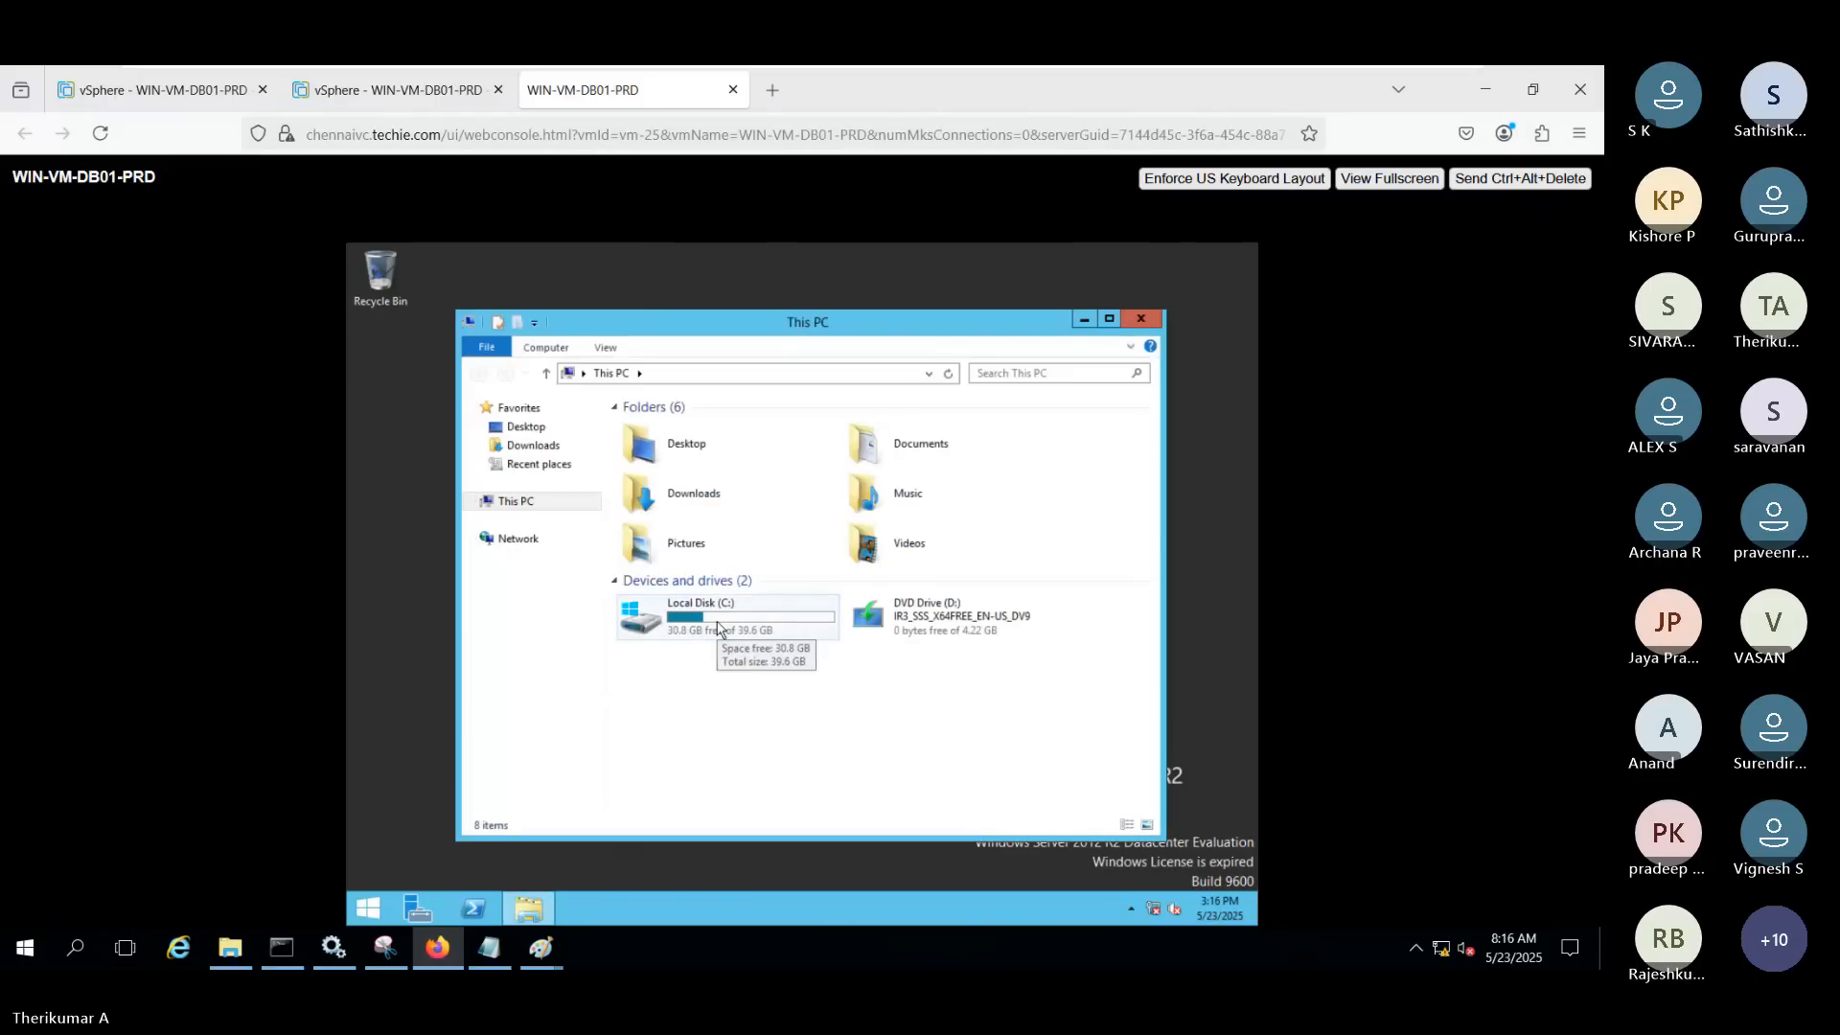
{"action": "right_click", "coordinate": [718, 627]}
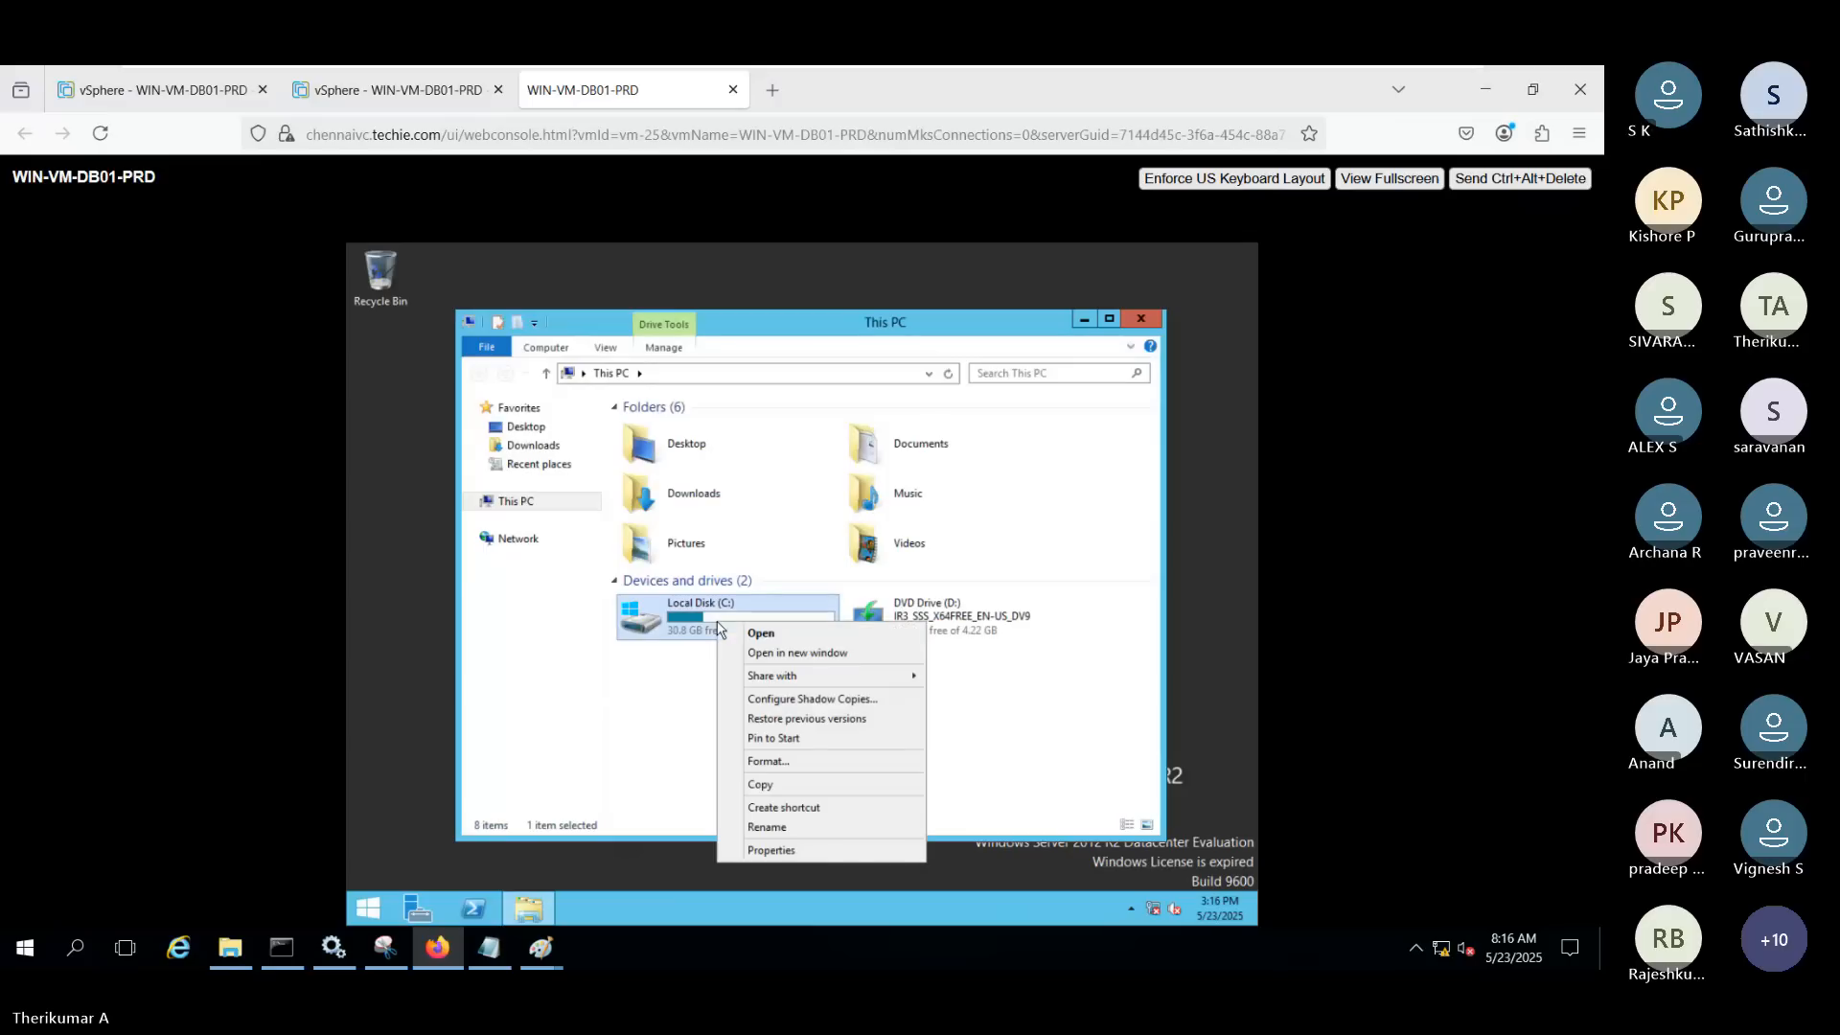
{"action": "left_click", "coordinate": [777, 850]}
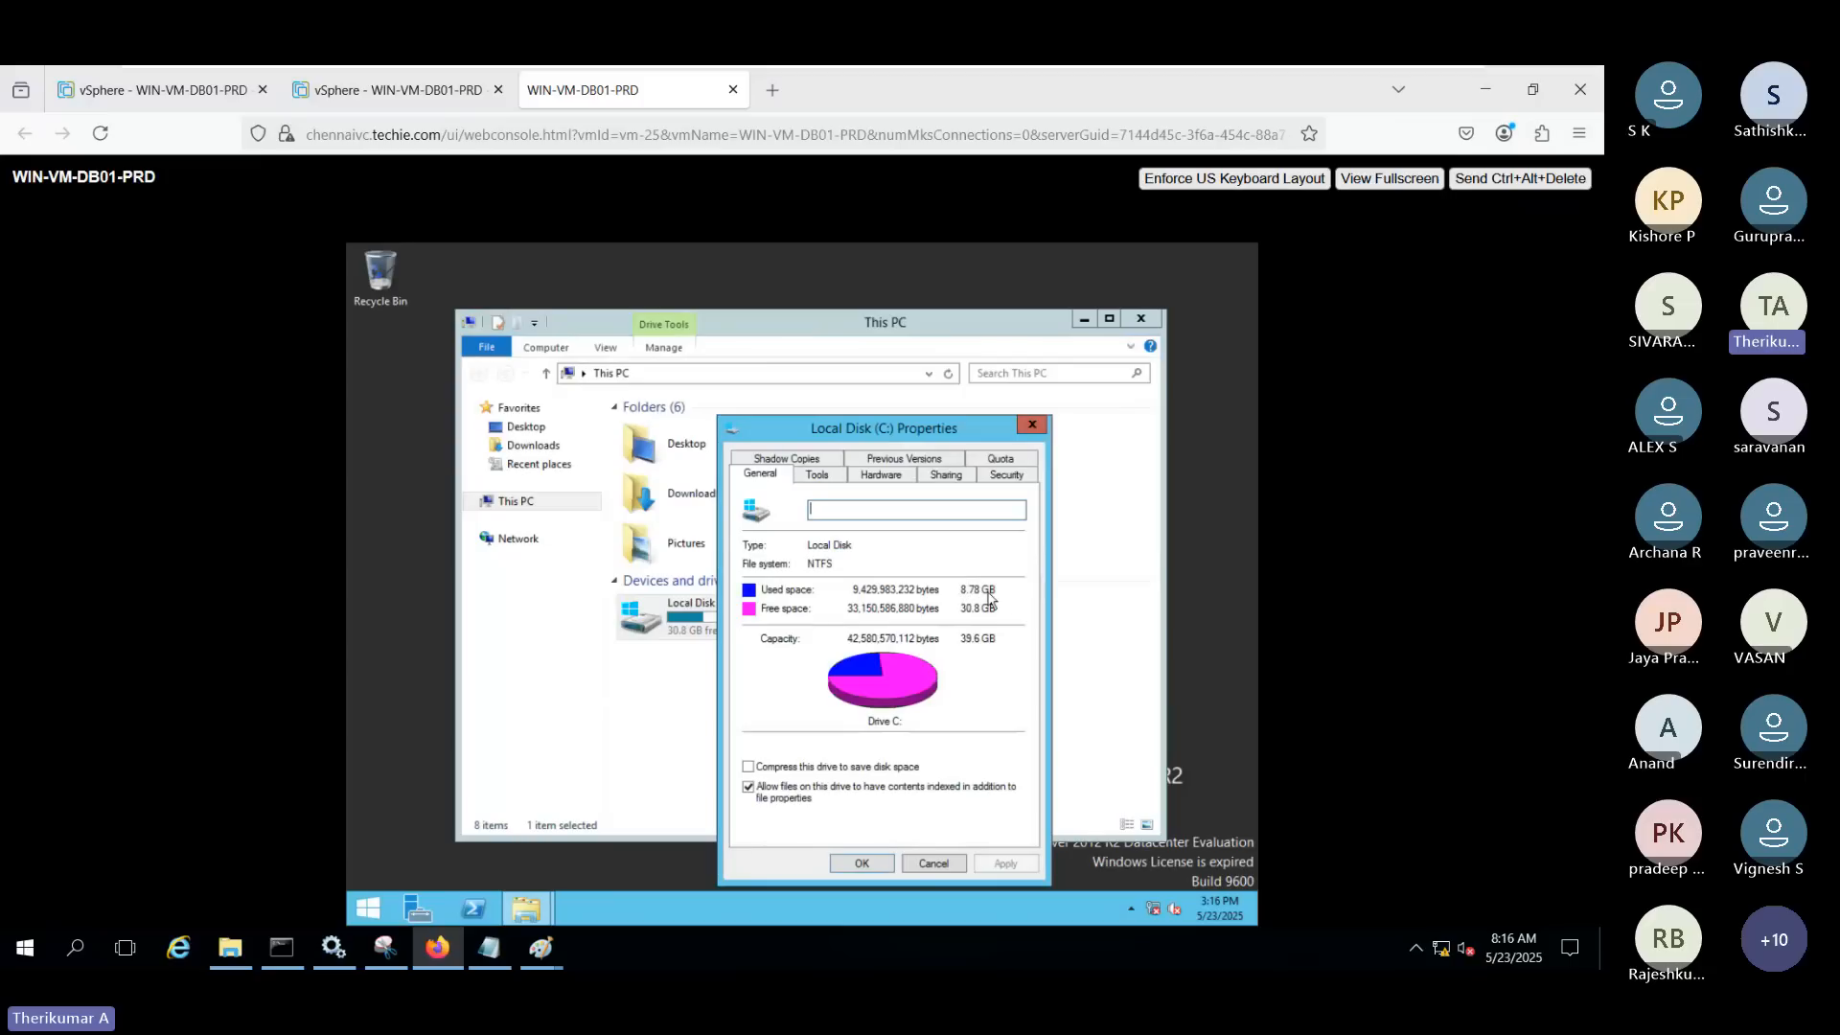
{"action": "left_click", "coordinate": [933, 864]}
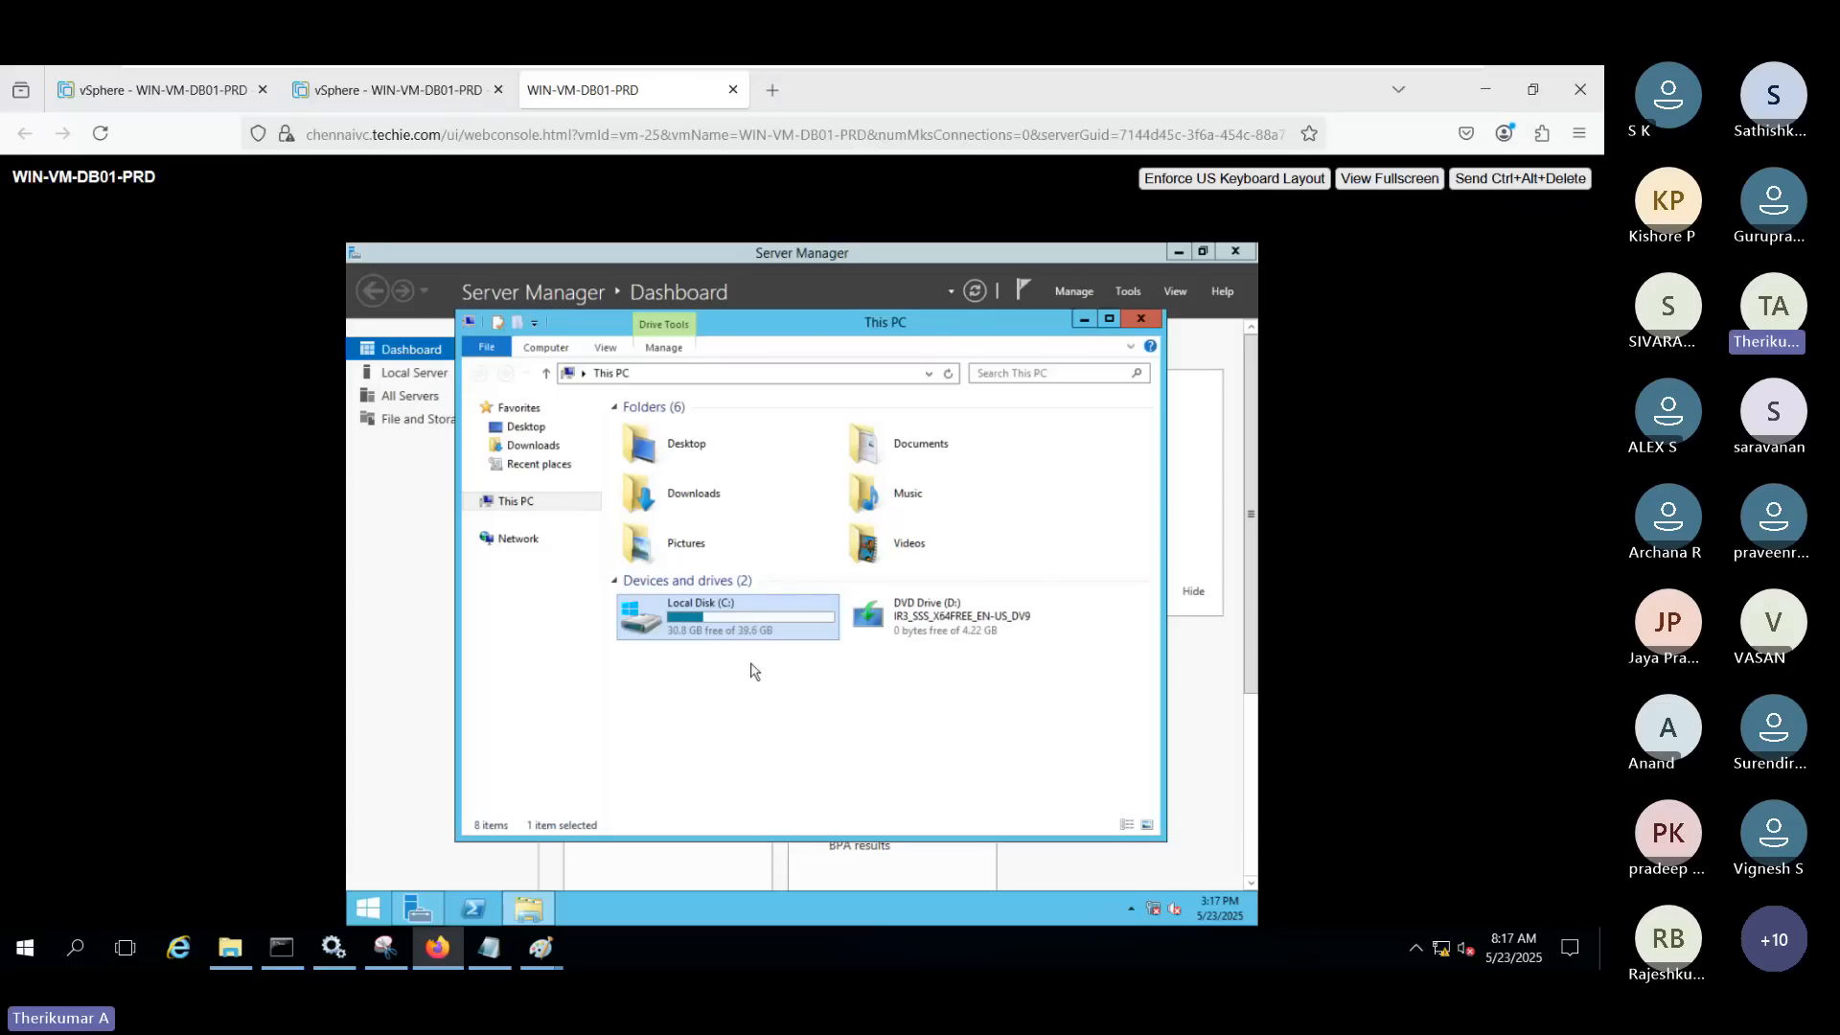
Open Local Disk (C:) and examine its folders' properties, including the size on disk of the Windows folder
{"action": "double_click", "coordinate": [695, 621]}
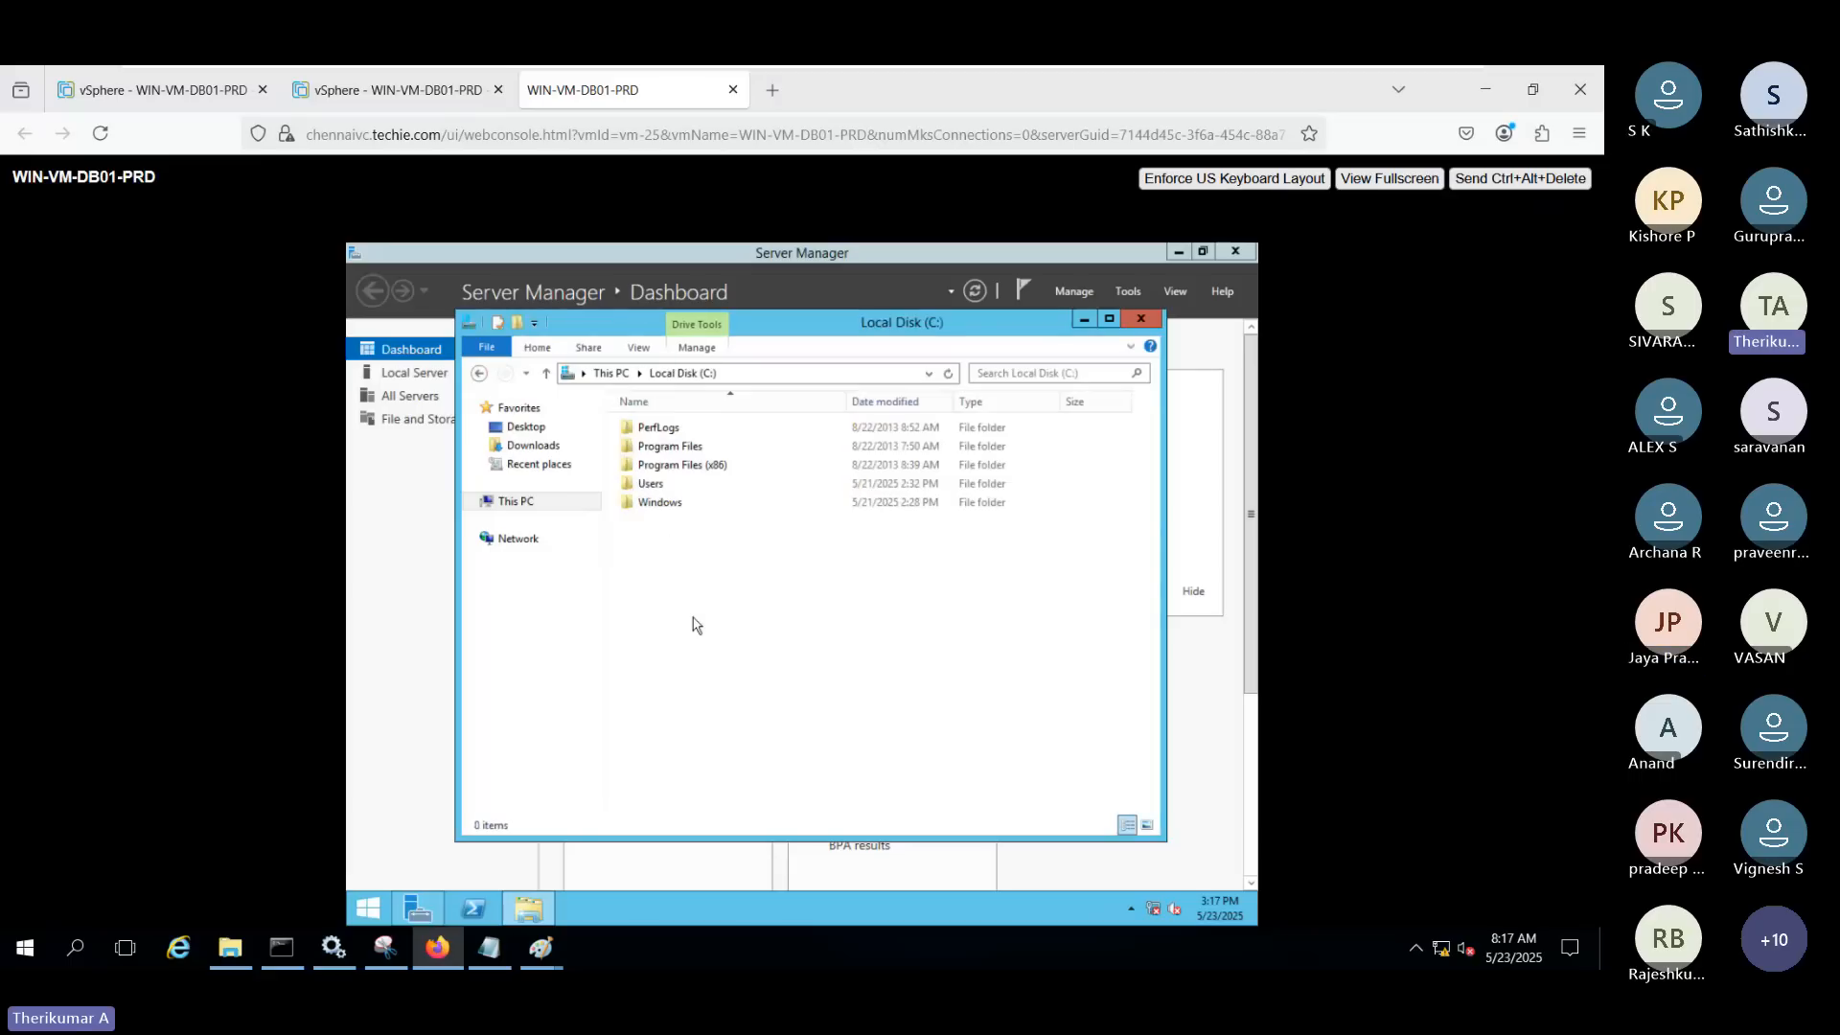
{"action": "left_click", "coordinate": [669, 488]}
{"action": "right_click", "coordinate": [669, 491]}
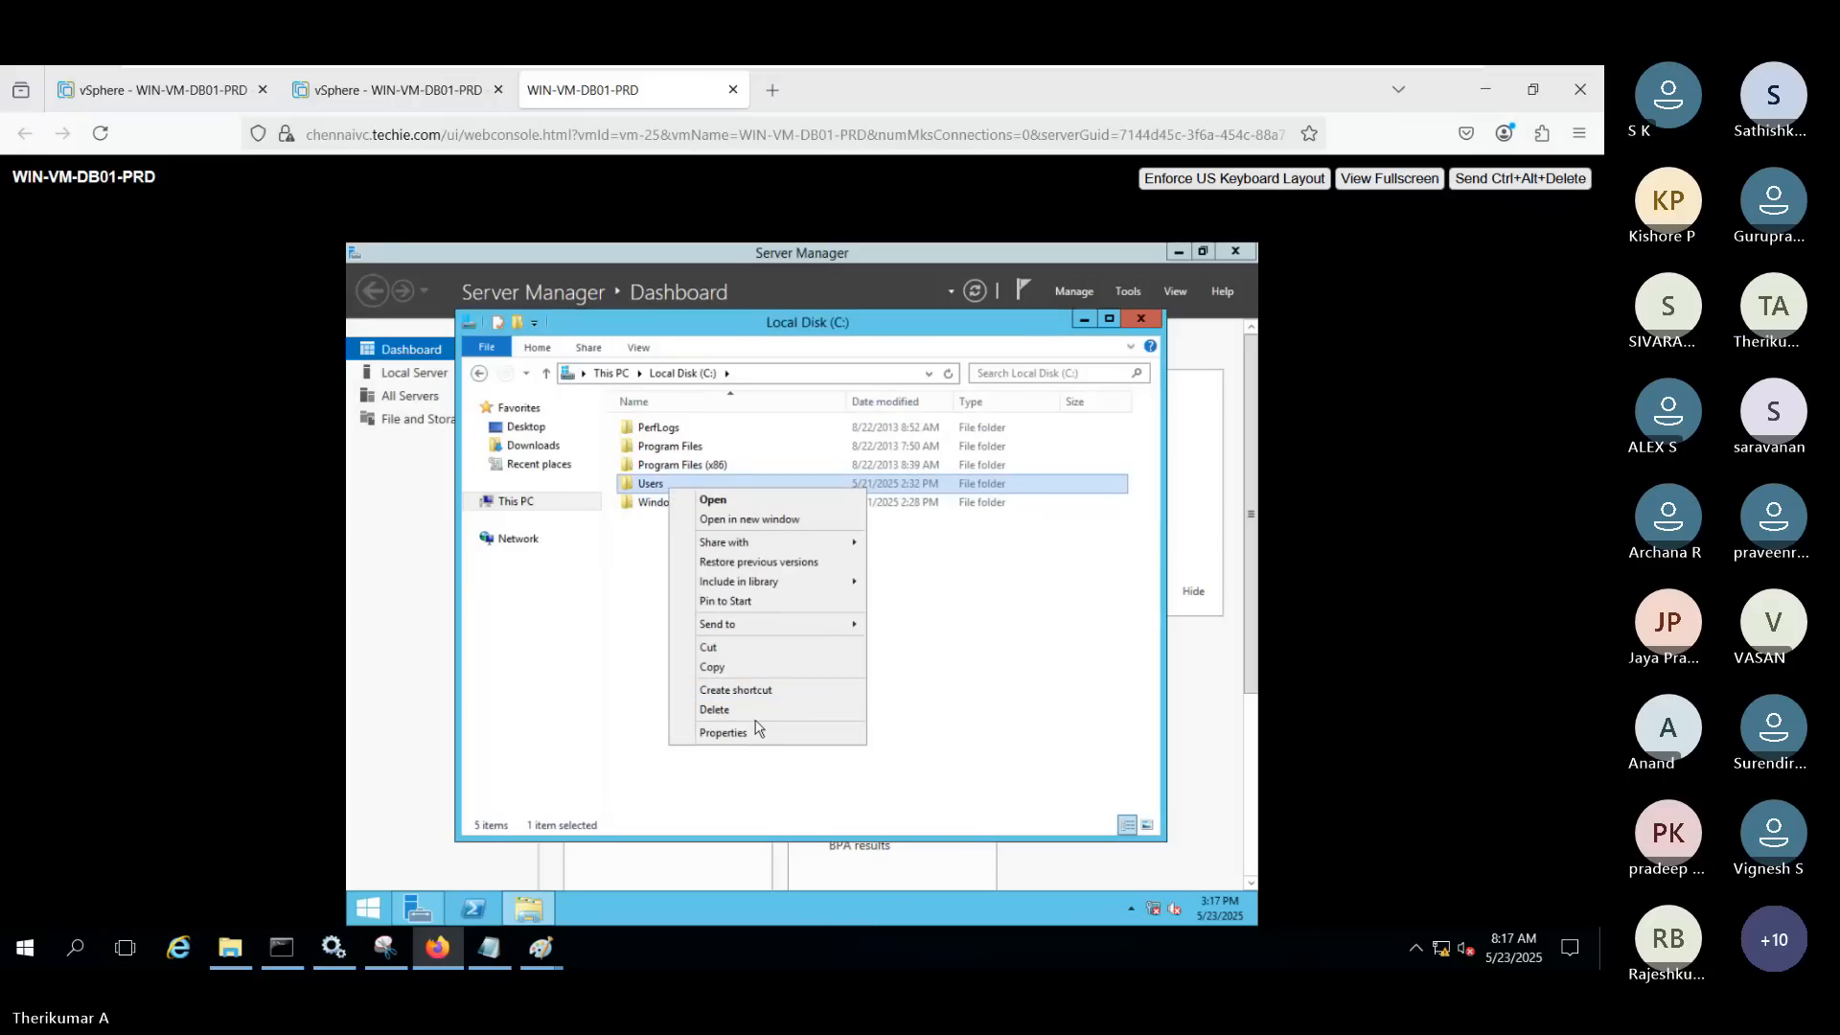
{"action": "left_click", "coordinate": [879, 862]}
{"action": "left_click", "coordinate": [746, 508]}
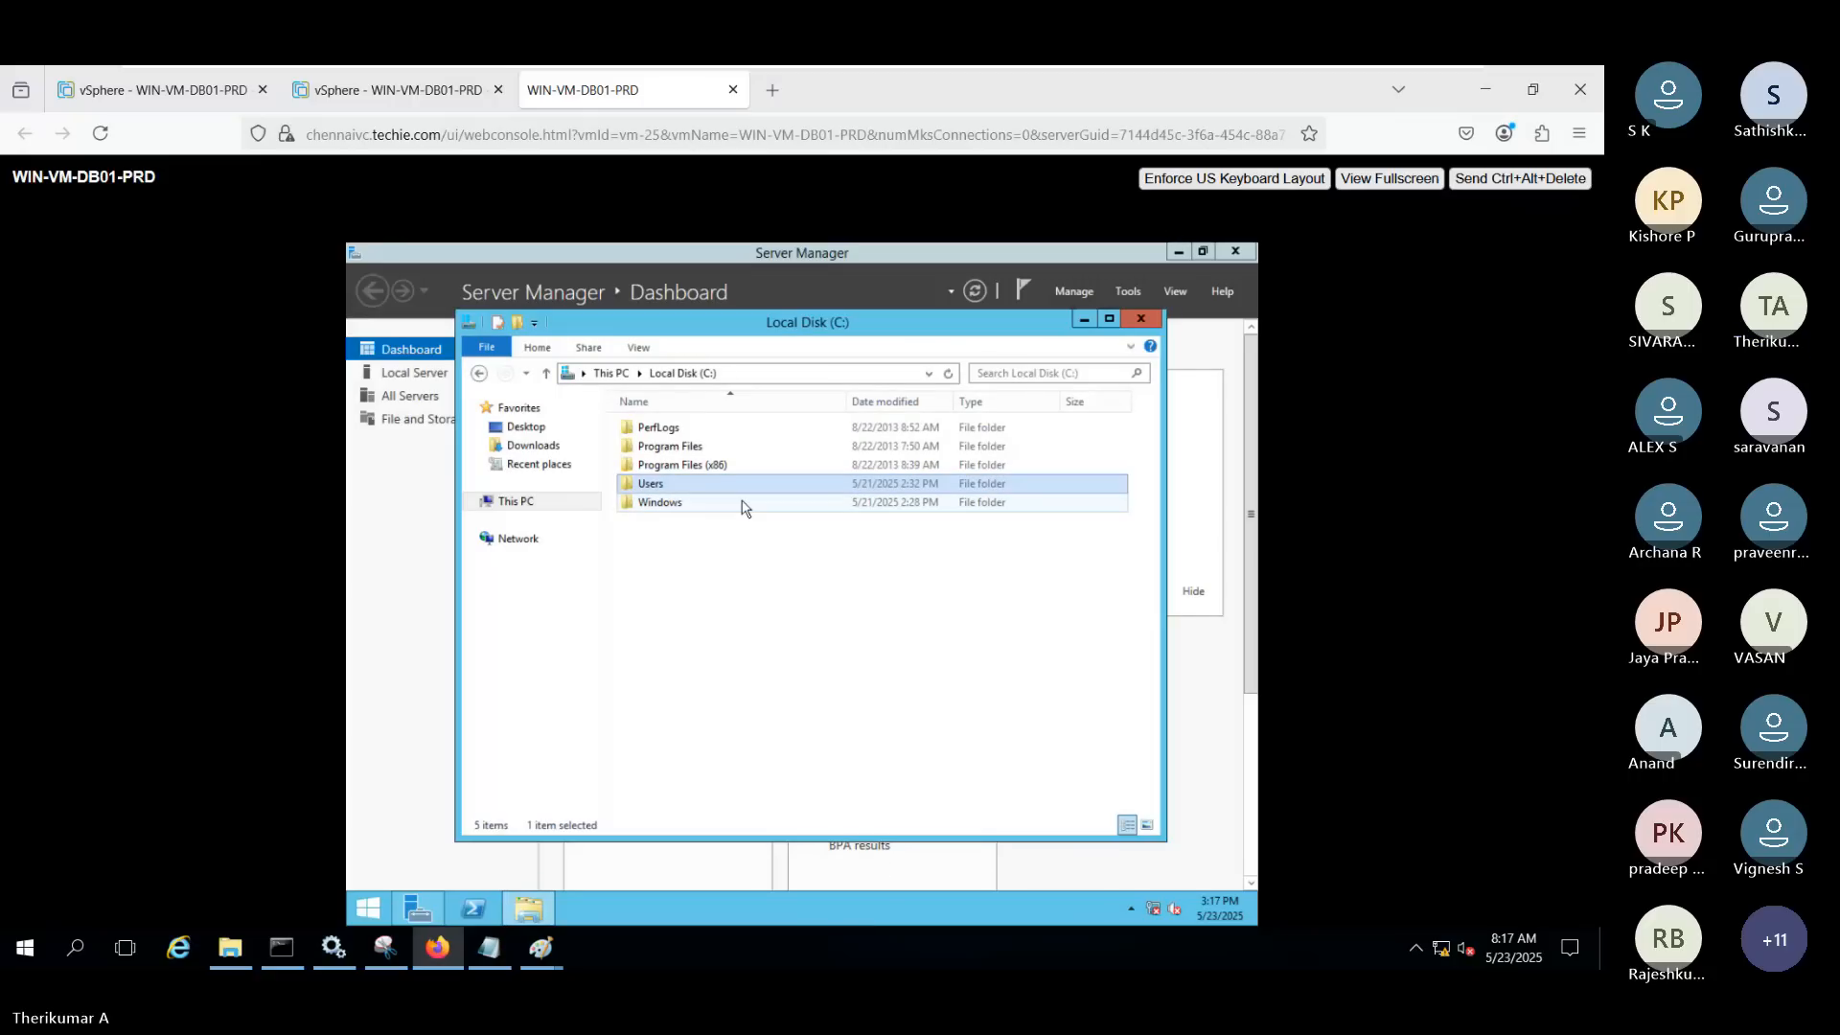
{"action": "left_click", "coordinate": [676, 446]}
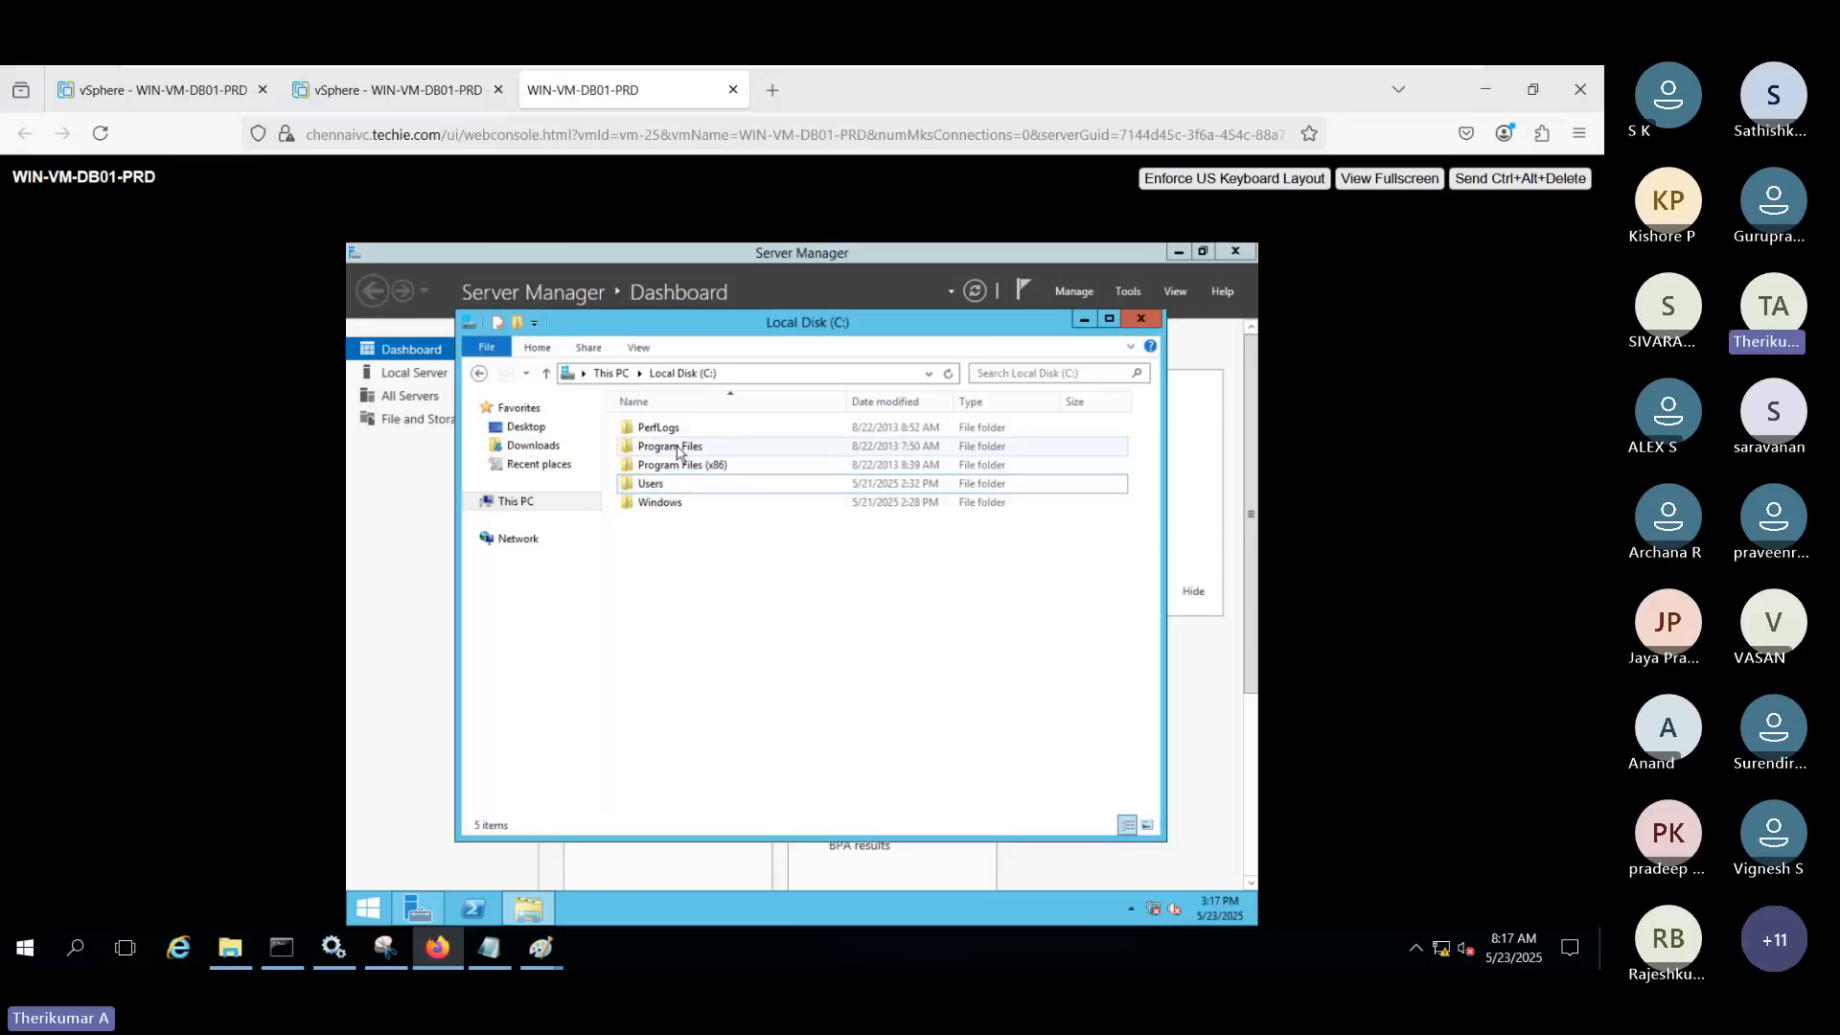
{"action": "right_click", "coordinate": [680, 457]}
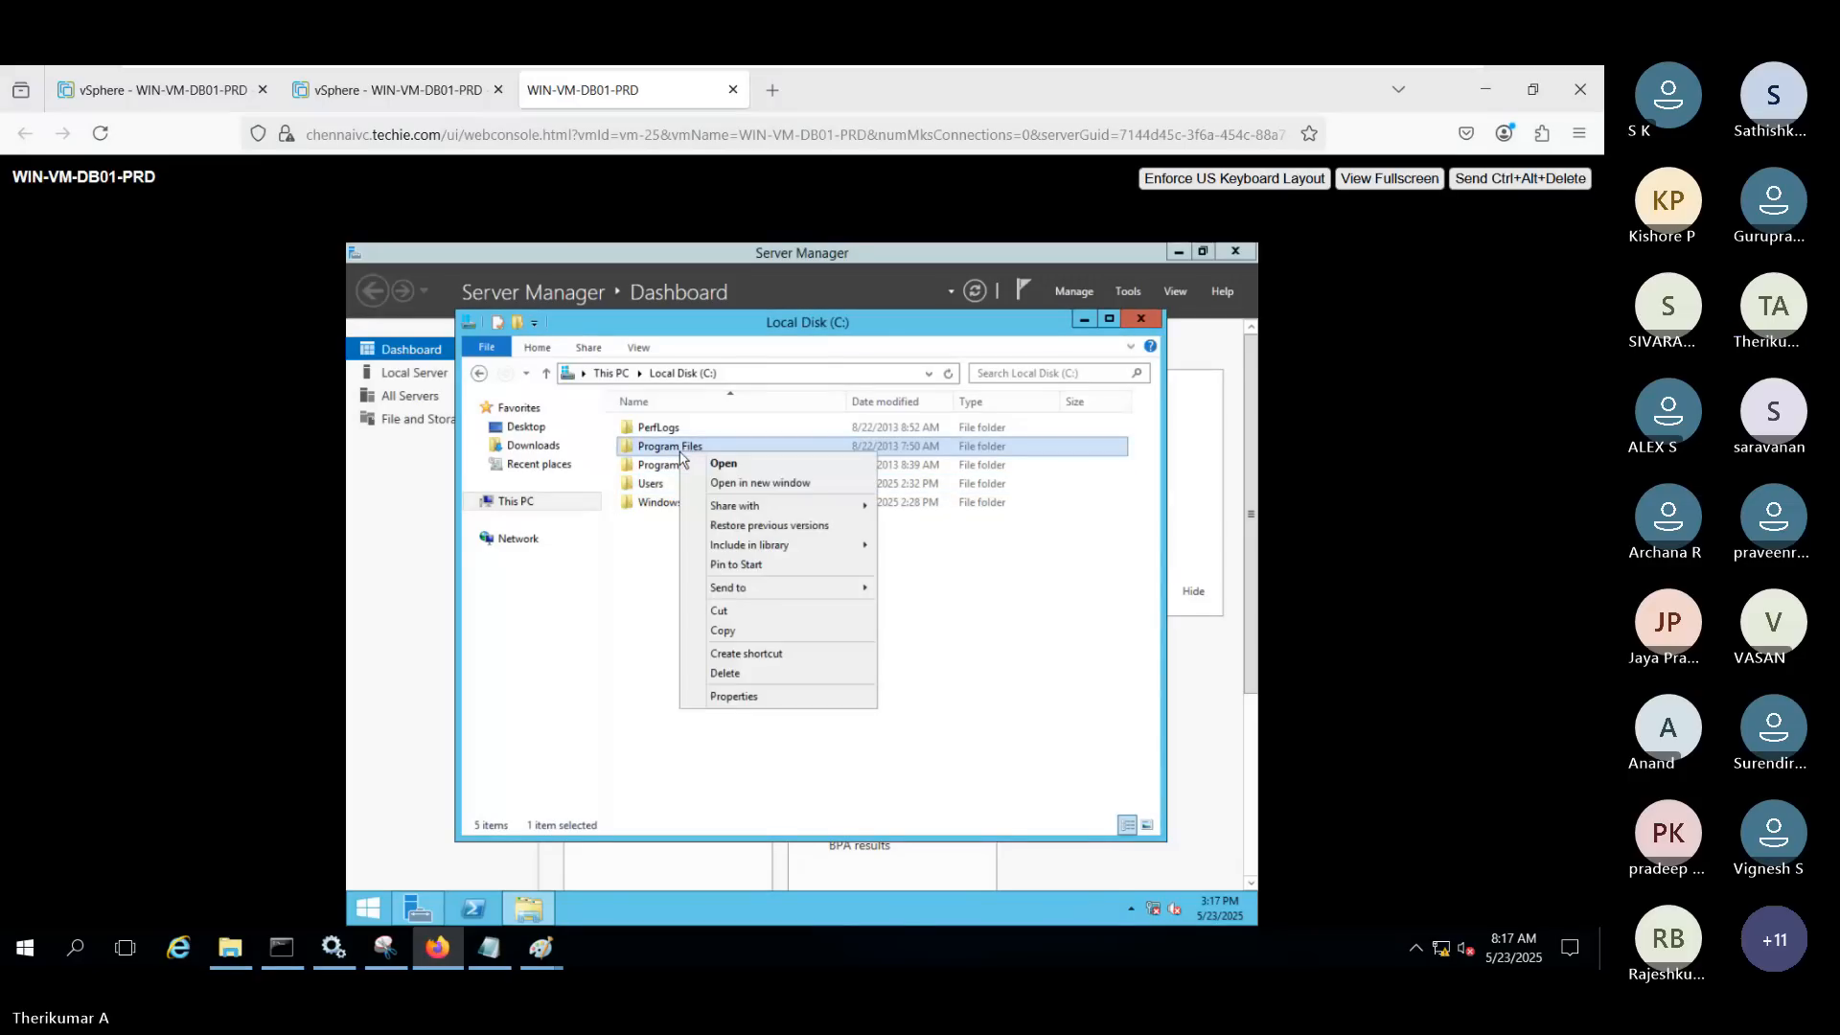
{"action": "right_click", "coordinate": [660, 508]}
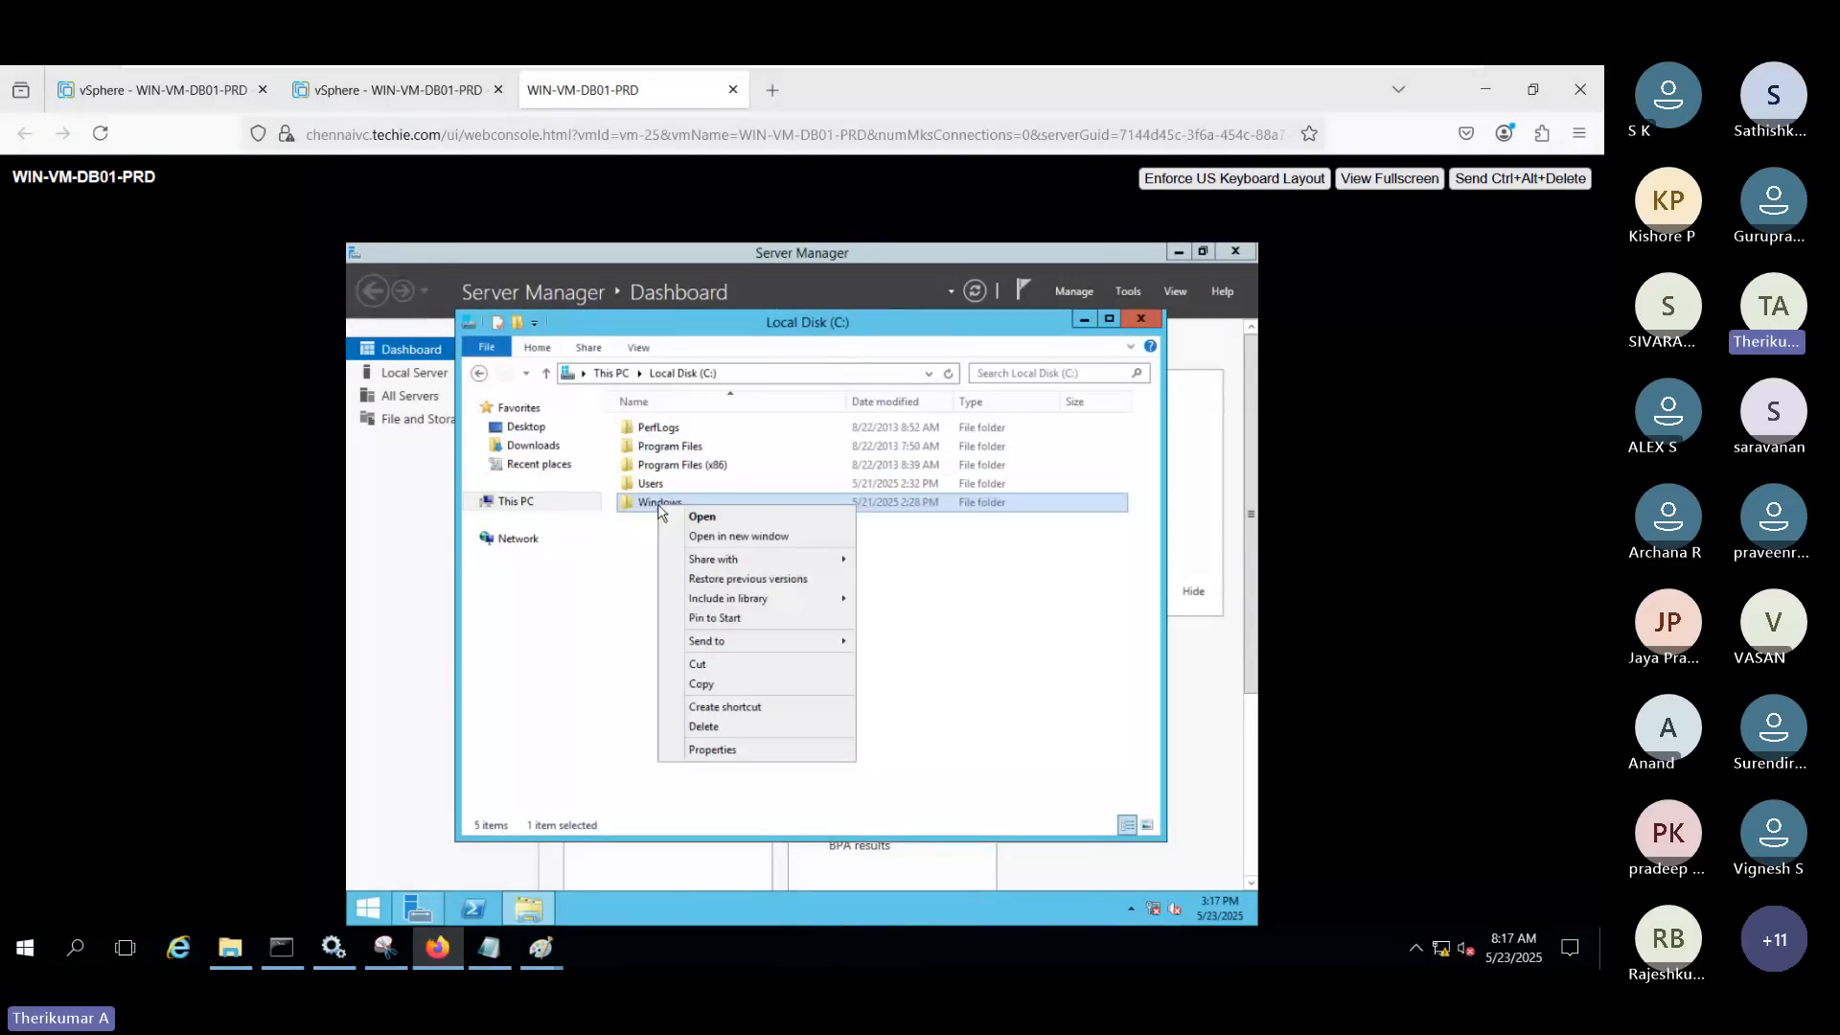
{"action": "left_click", "coordinate": [748, 753]}
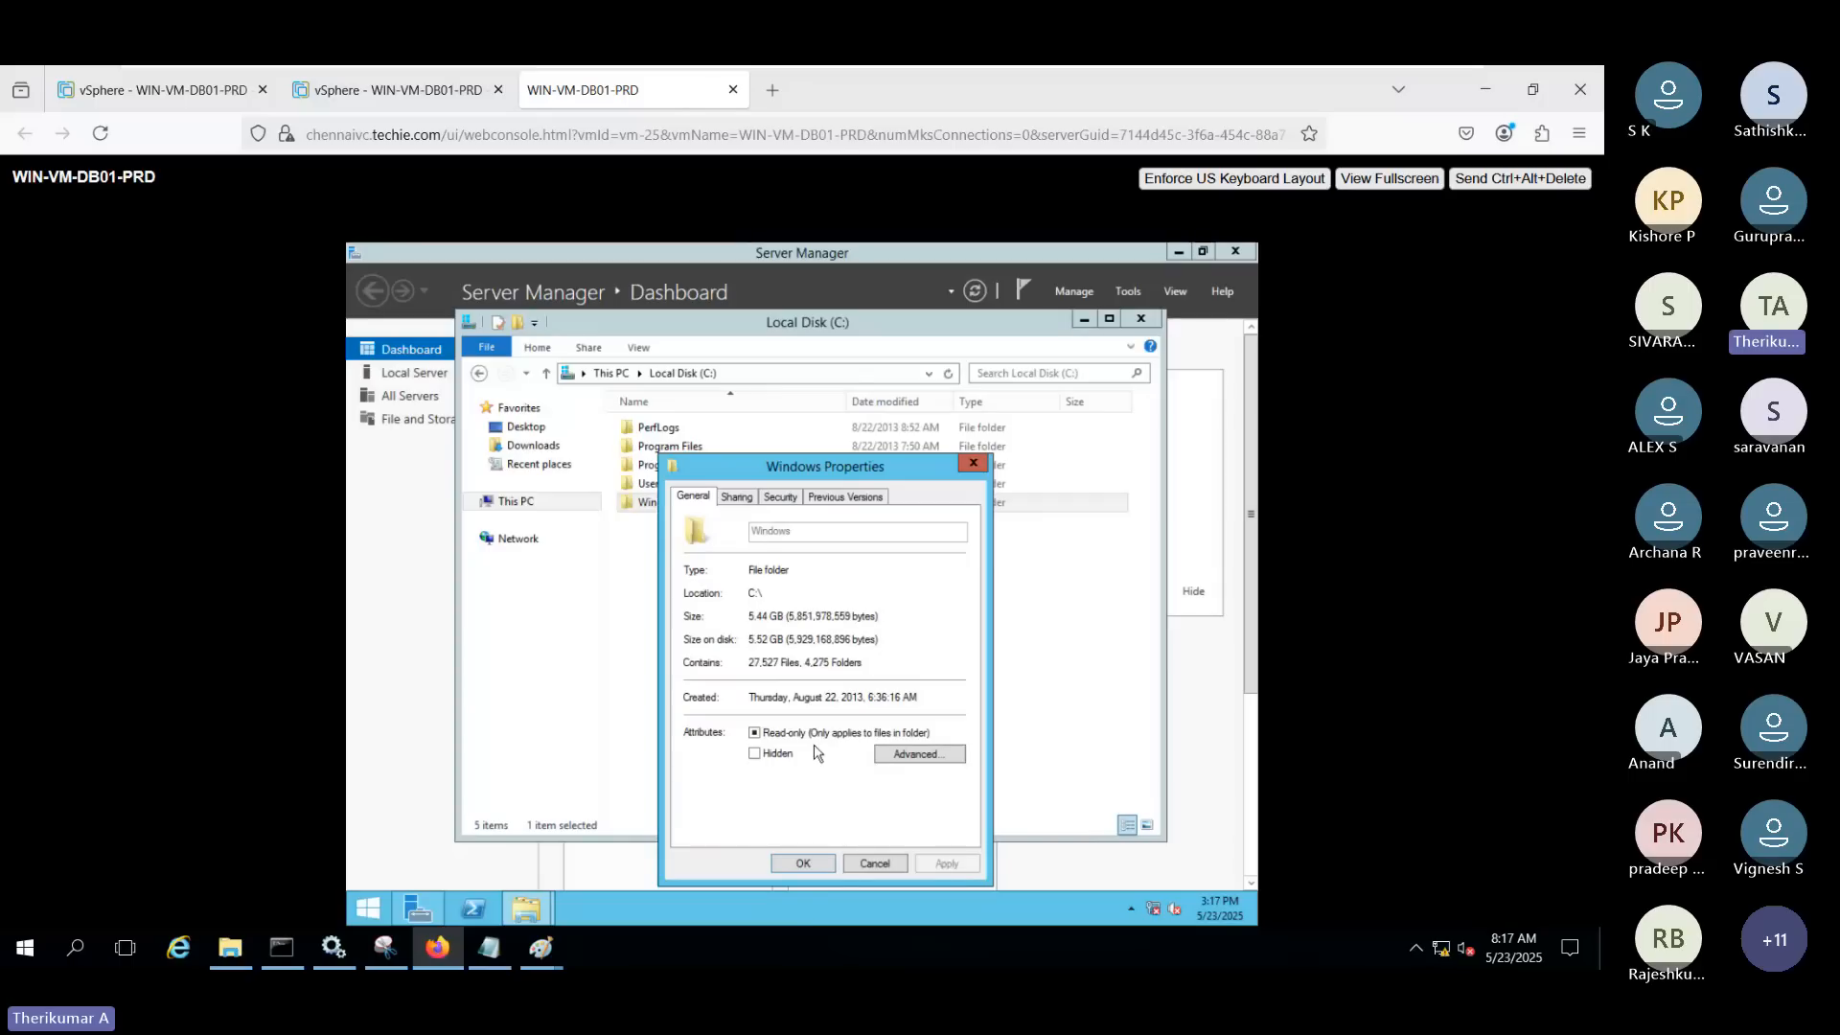
Compare the storage used by New Virtual Machine and WIN-VM-DB01-PRD on their summaries, and check the latter's hard disk provisioning
{"action": "left_click", "coordinate": [63, 93]}
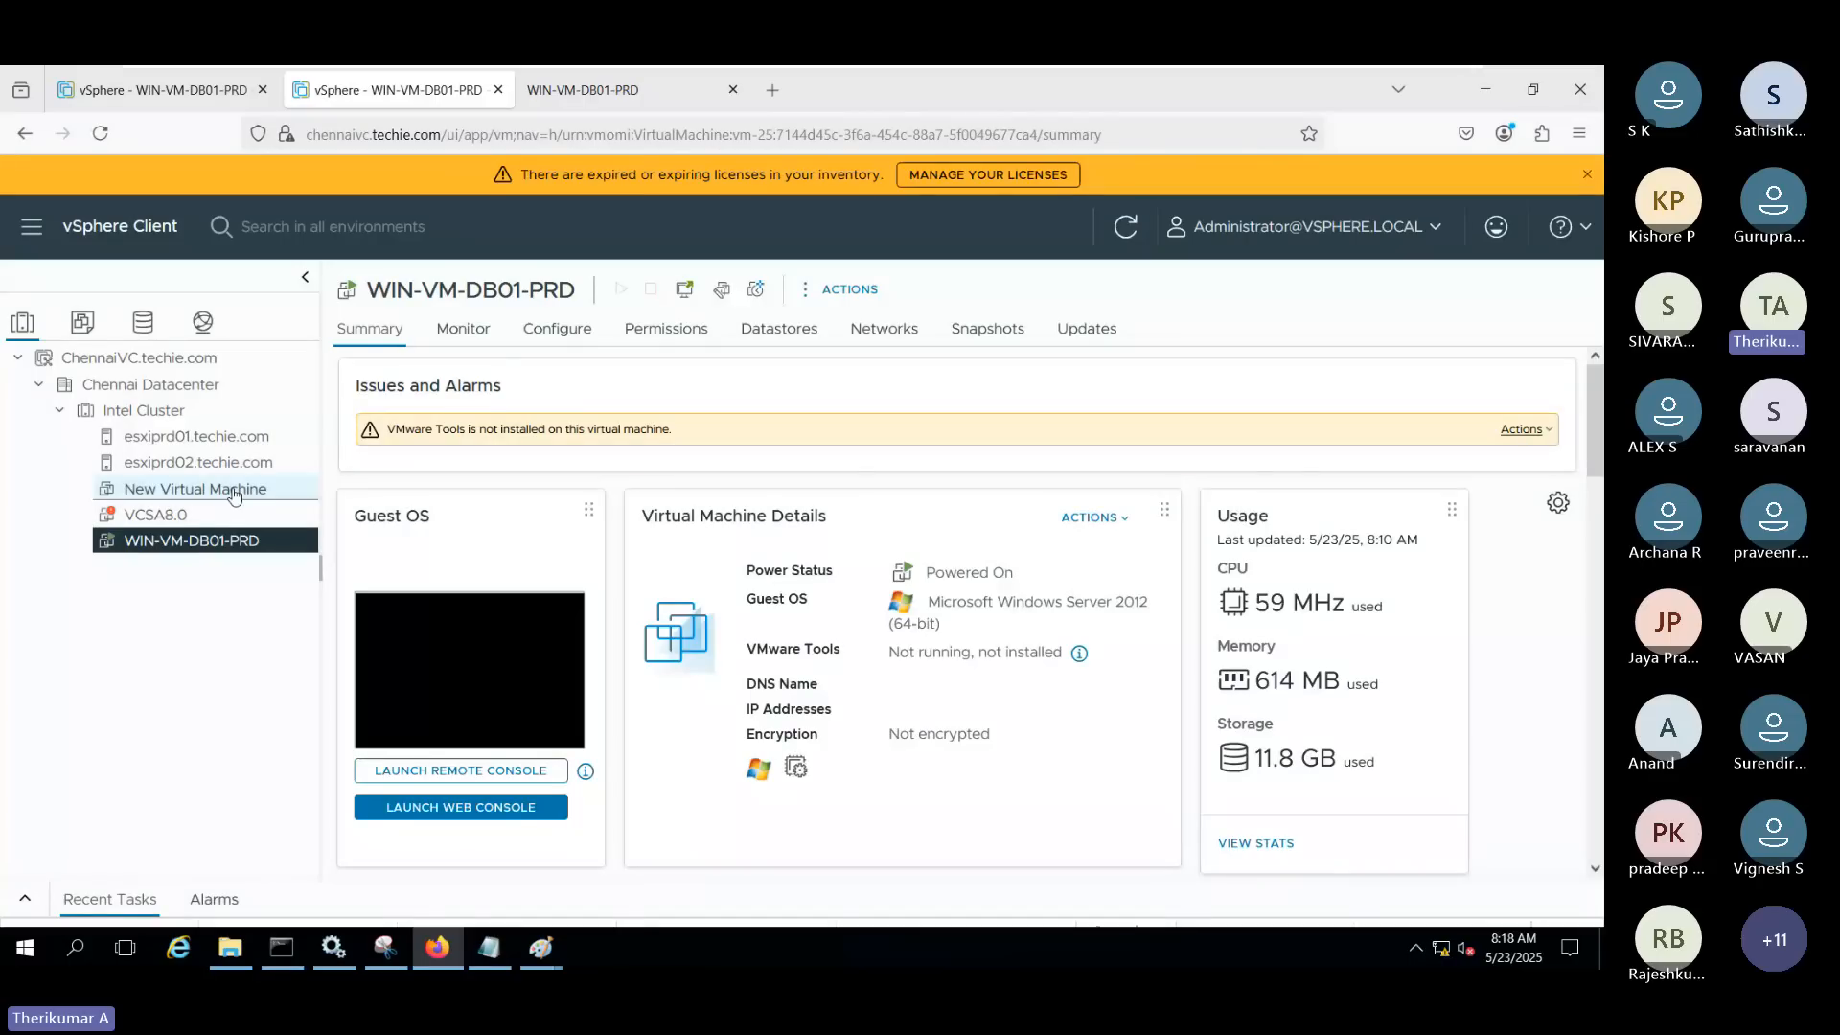
{"action": "left_click", "coordinate": [233, 491]}
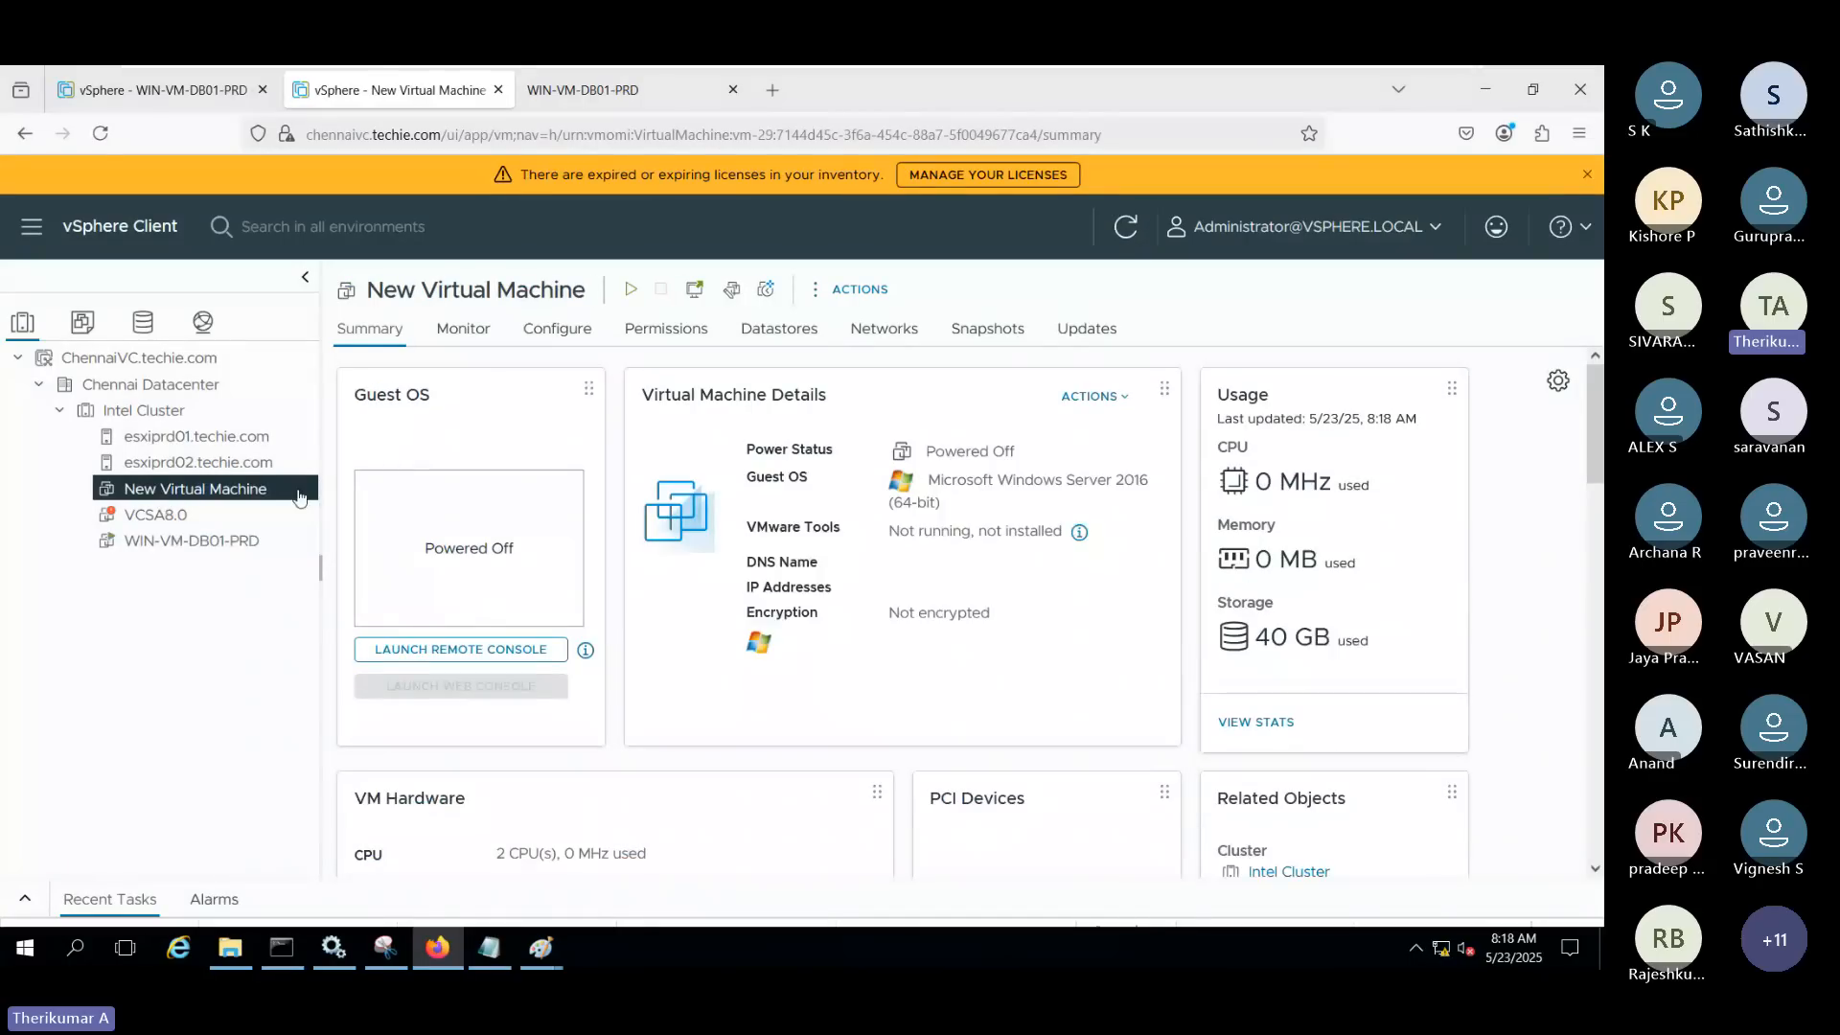
{"action": "triple_click", "coordinate": [445, 529]}
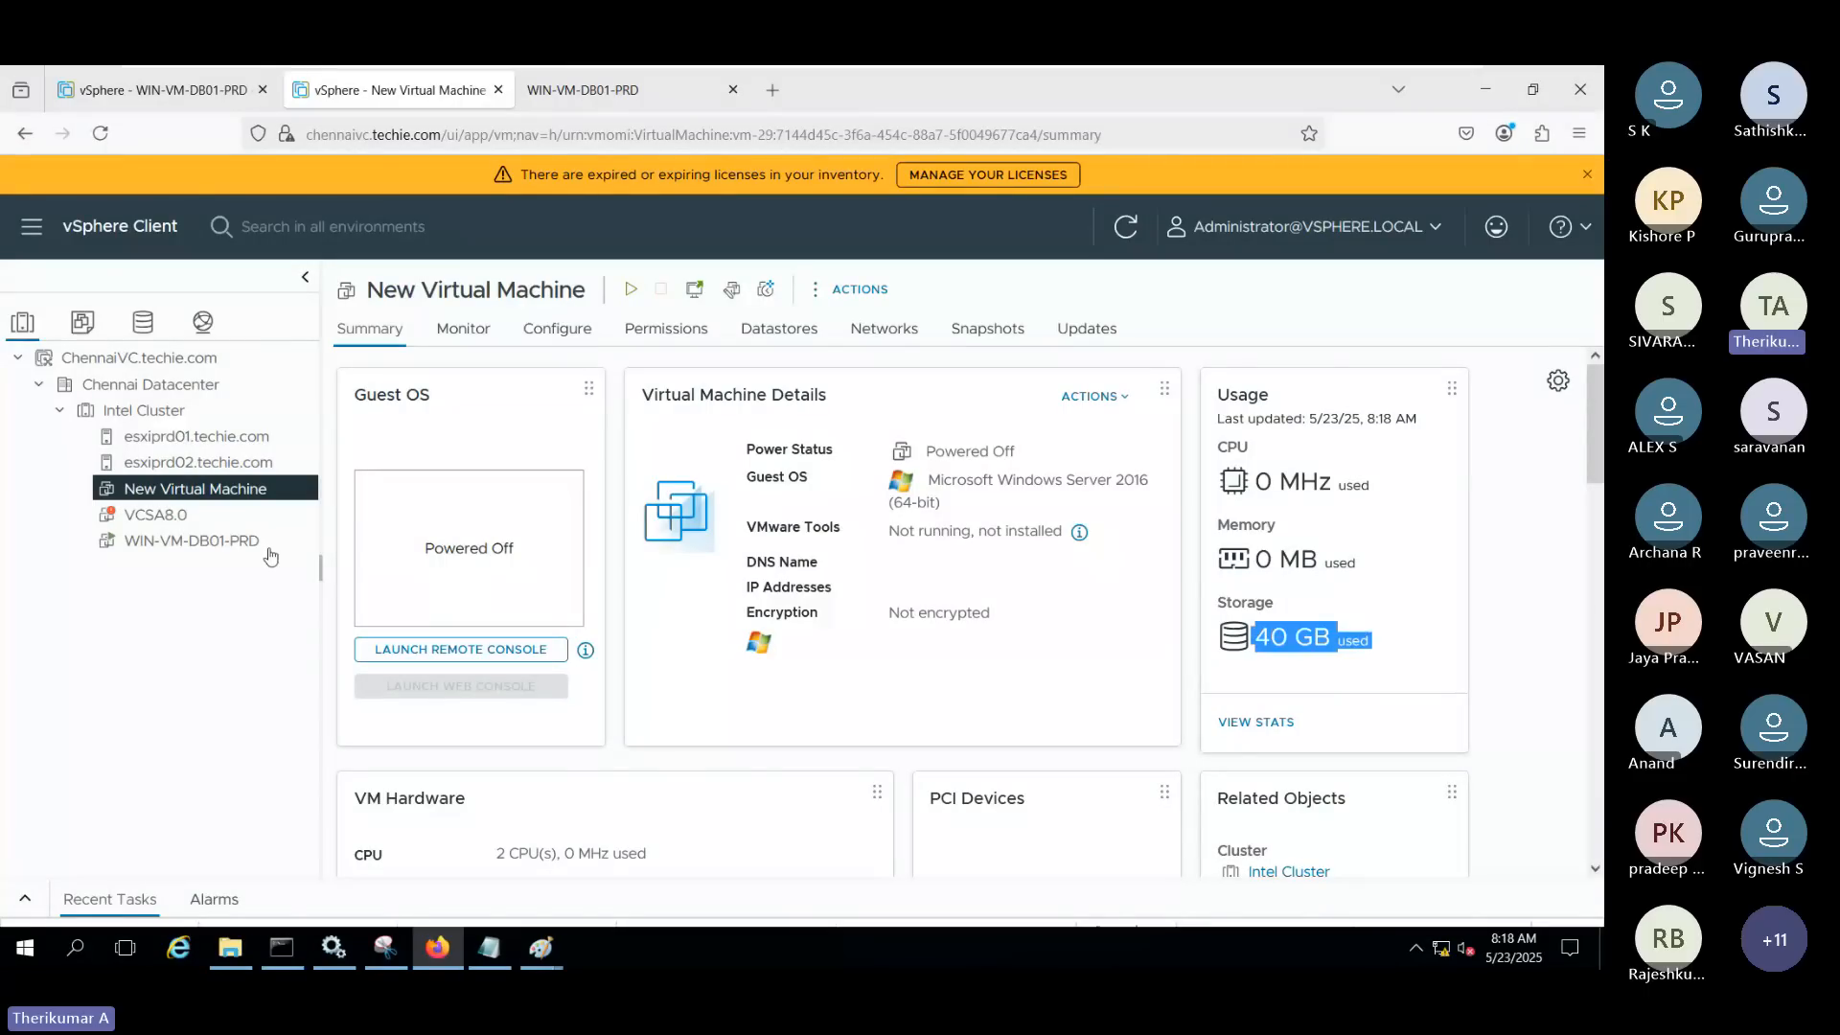
{"action": "left_click", "coordinate": [192, 541]}
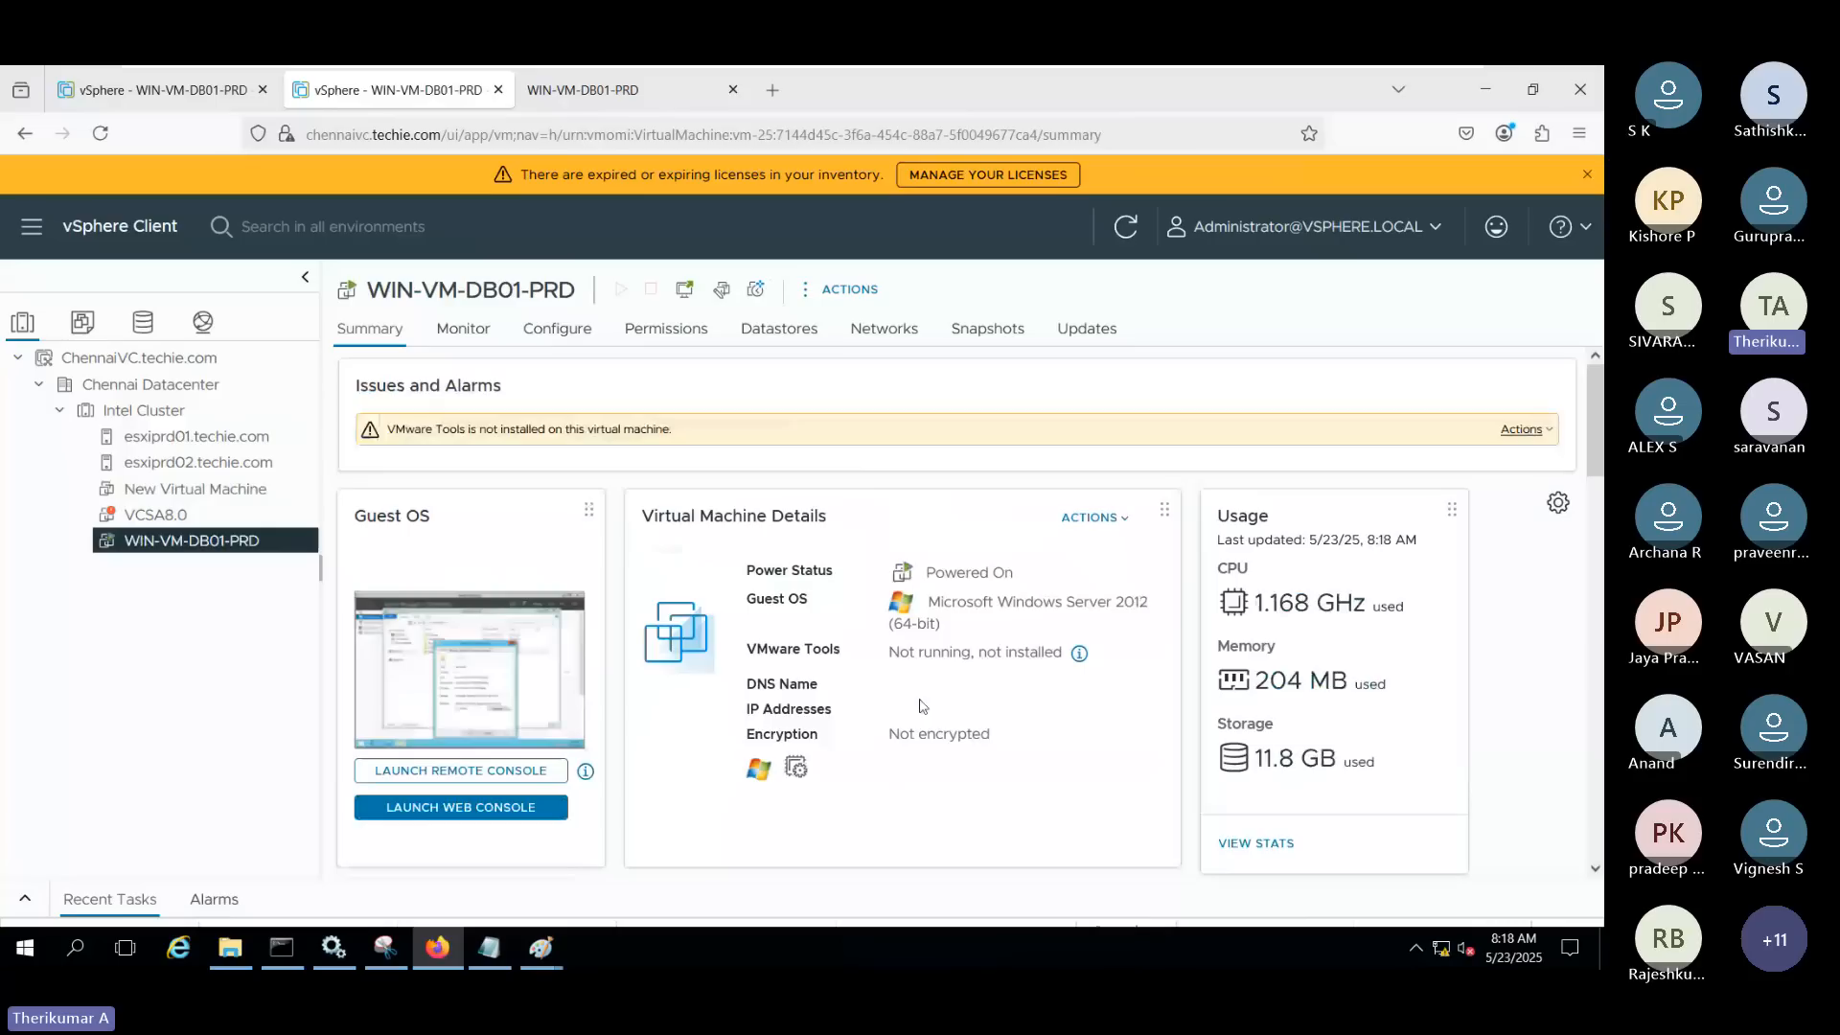
{"action": "left_click_drag", "start_coordinate": [1380, 763], "coordinate": [1258, 747]}
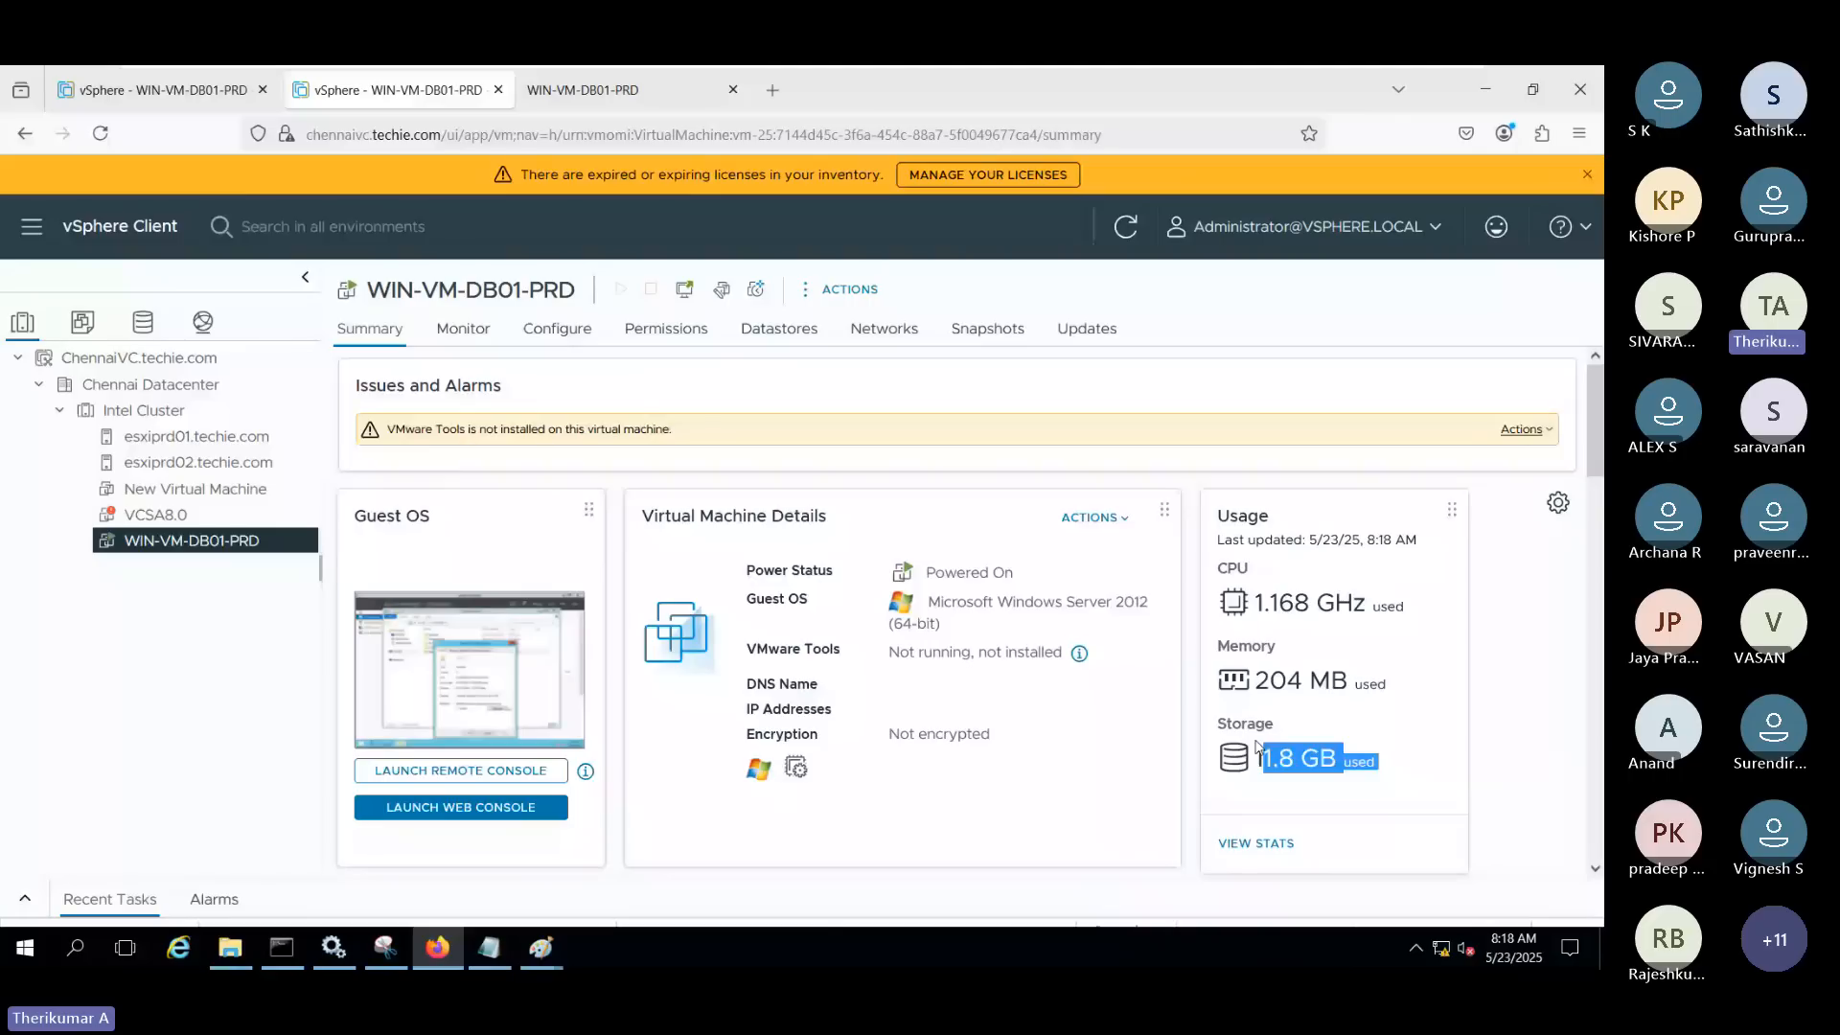
{"action": "scroll", "coordinate": [1380, 764], "scroll_direction": "down", "scroll_amount": 5}
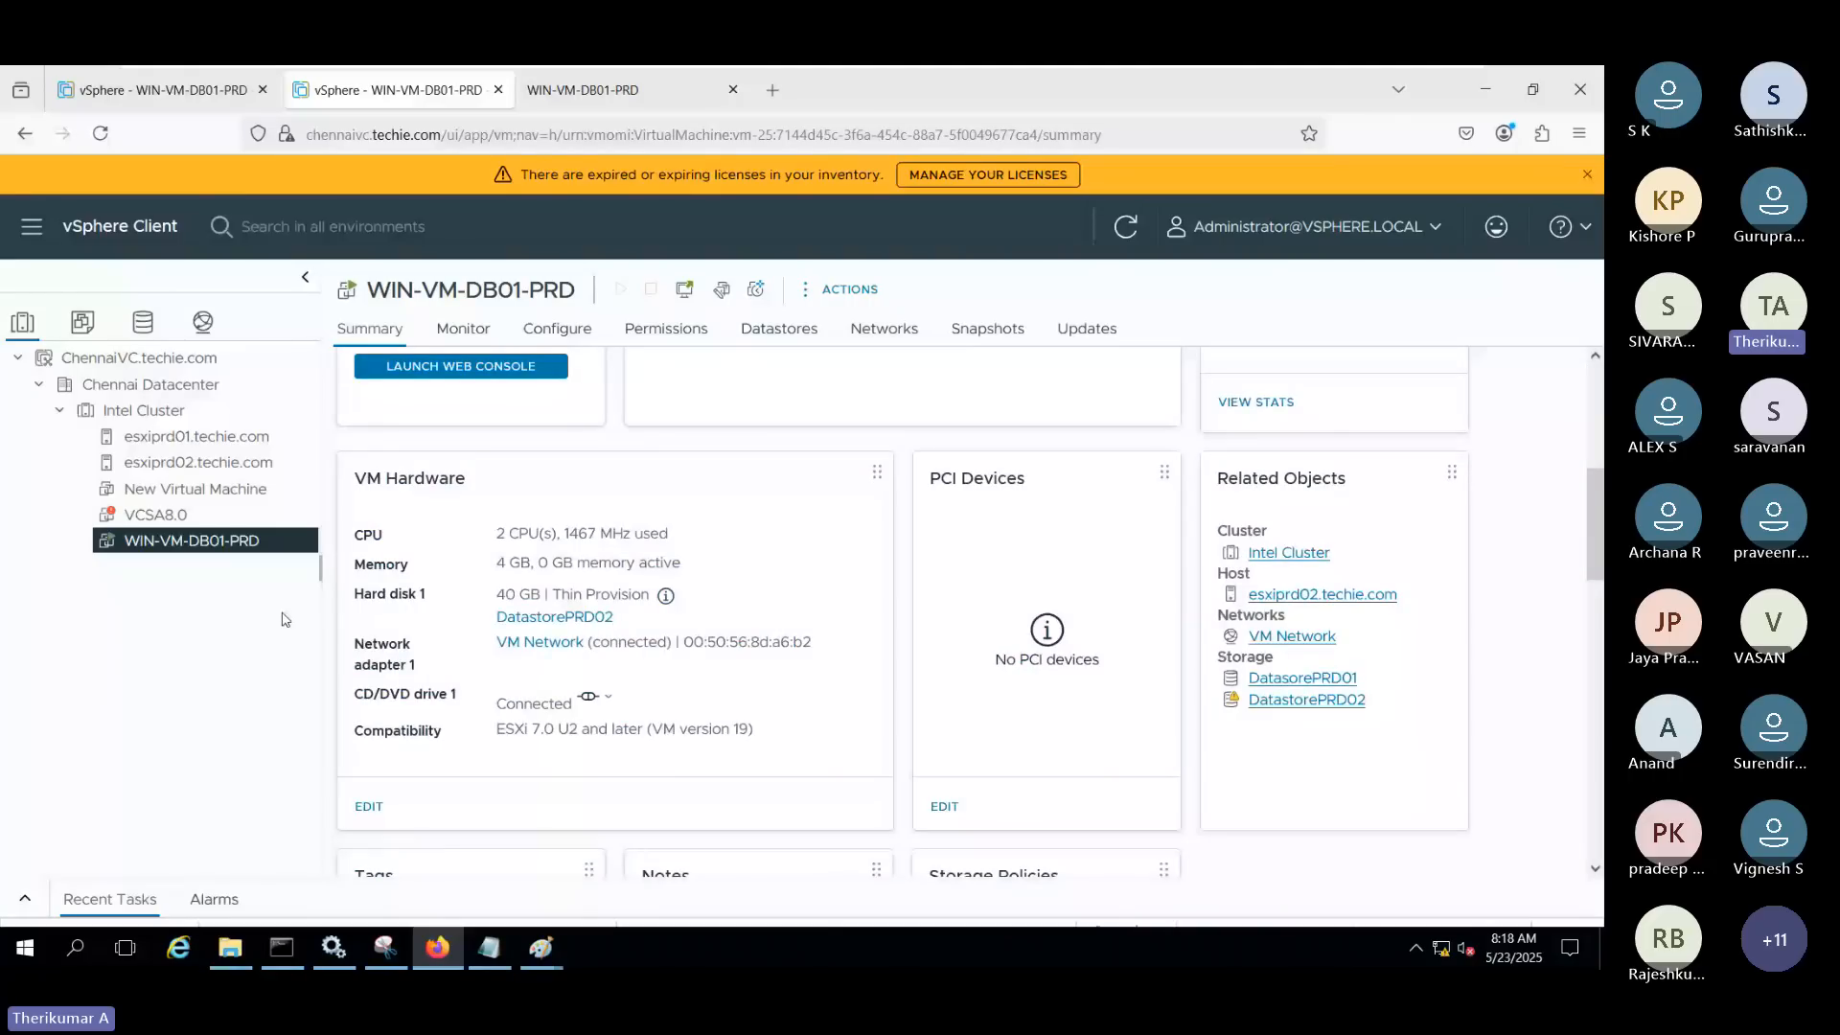
Open the settings of WIN-VM-DB01-PRD, expand Hard disk 1 and select the datastore name in its disk file path
{"action": "right_click", "coordinate": [239, 541]}
{"action": "left_click", "coordinate": [342, 645]}
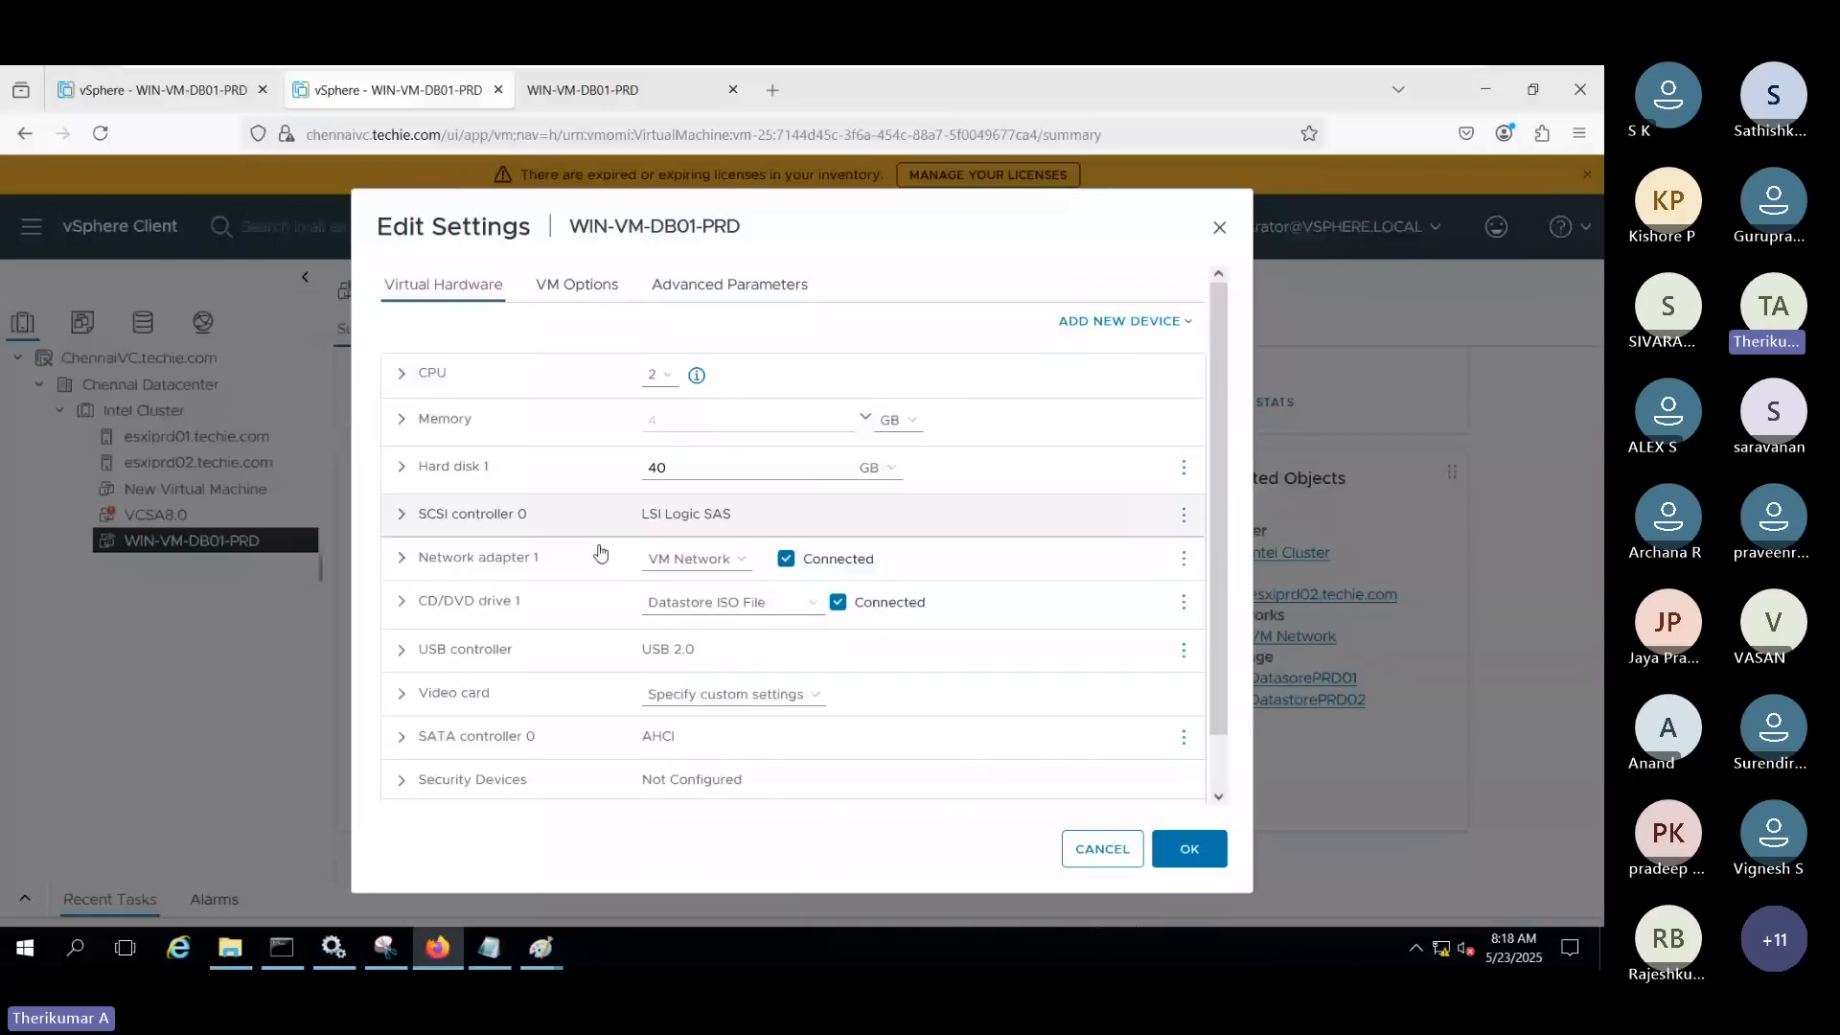
{"action": "left_click", "coordinate": [401, 466]}
{"action": "left_click_drag", "start_coordinate": [620, 746], "coordinate": [754, 744]}
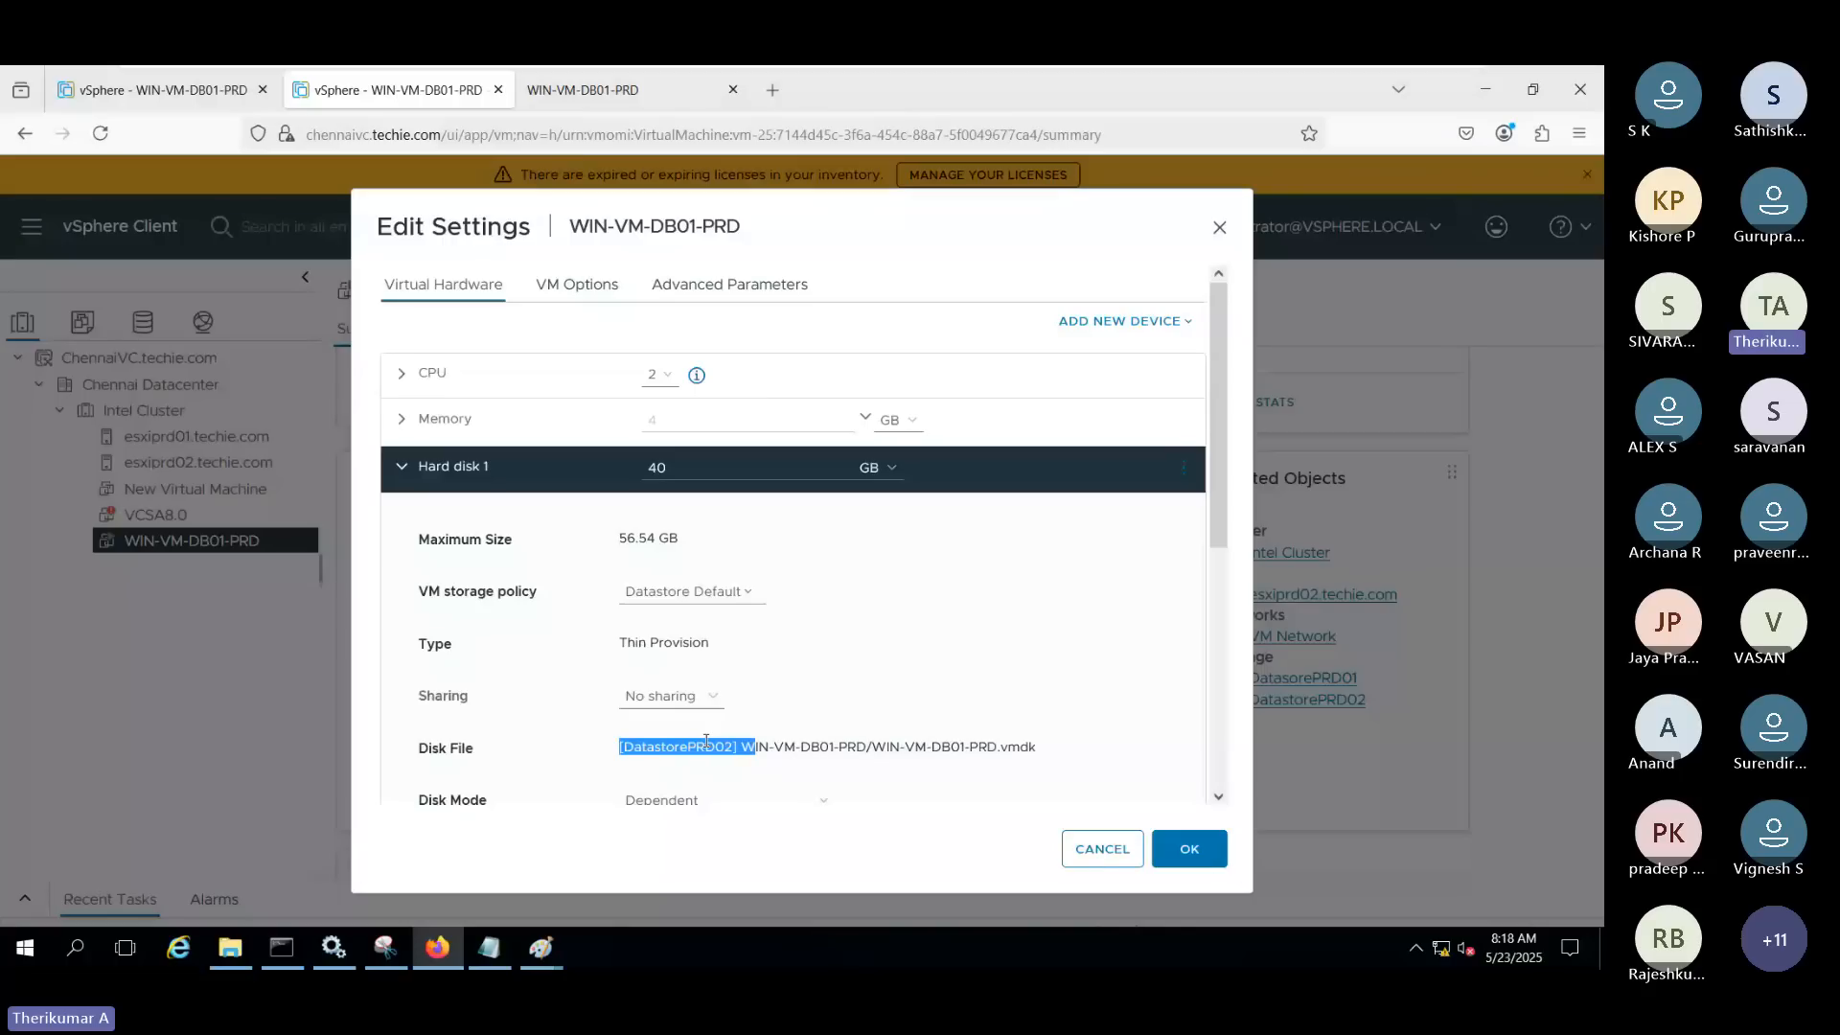
{"action": "double_click", "coordinate": [723, 747]}
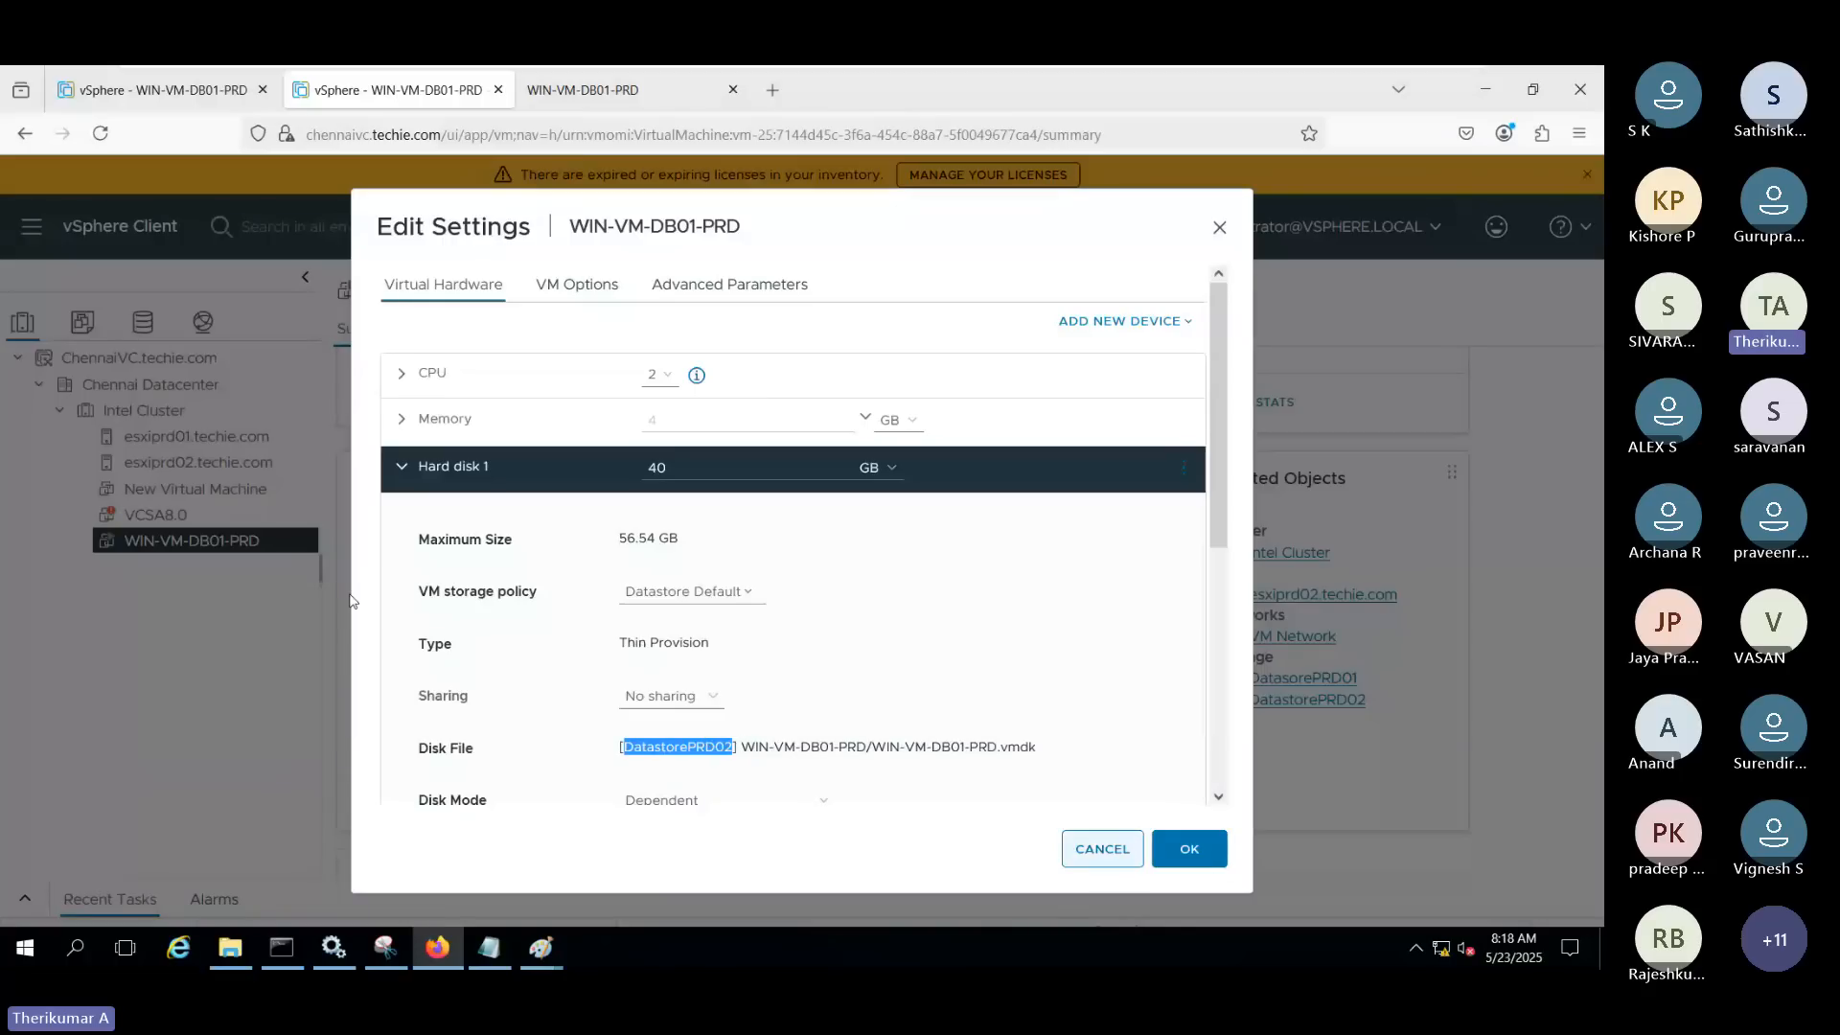
Close the current settings, open those of New Virtual Machine, expand Hard disk 1 and select the datastore name in its disk file path
{"action": "key", "text": "Escape"}
{"action": "left_click", "coordinate": [260, 502]}
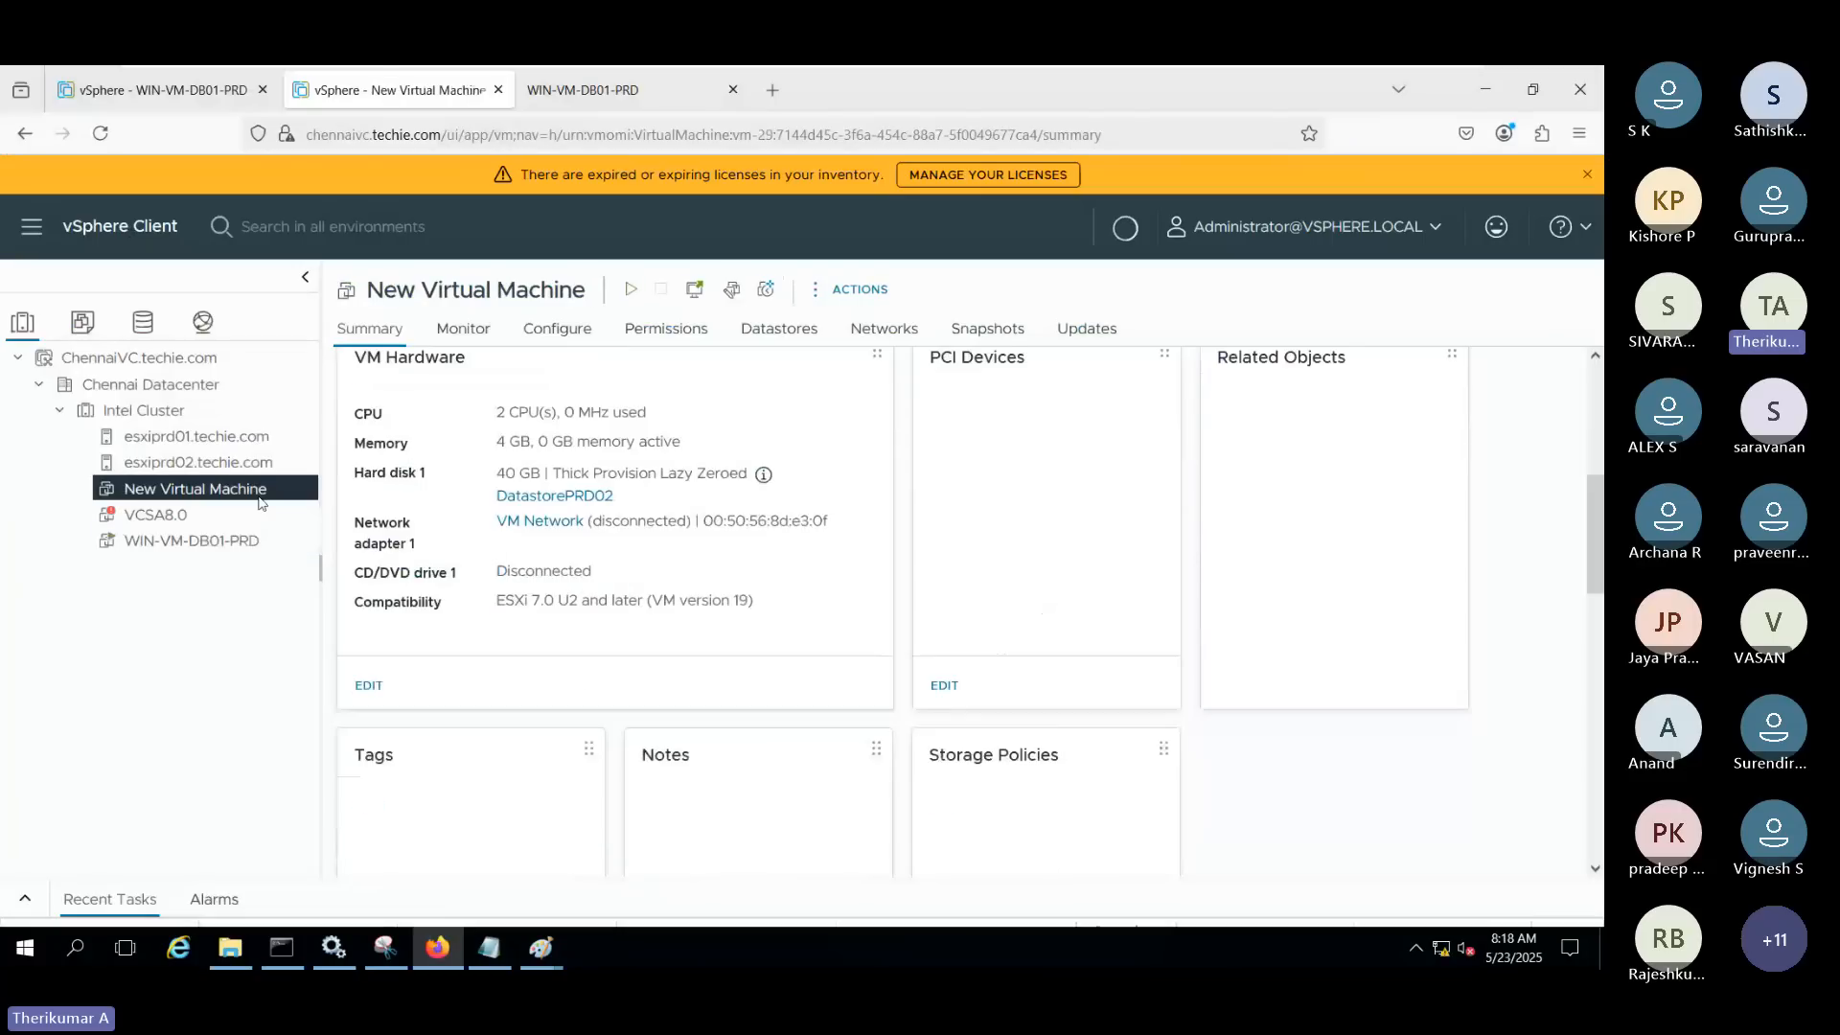
{"action": "right_click", "coordinate": [260, 494]}
{"action": "left_click", "coordinate": [344, 646]}
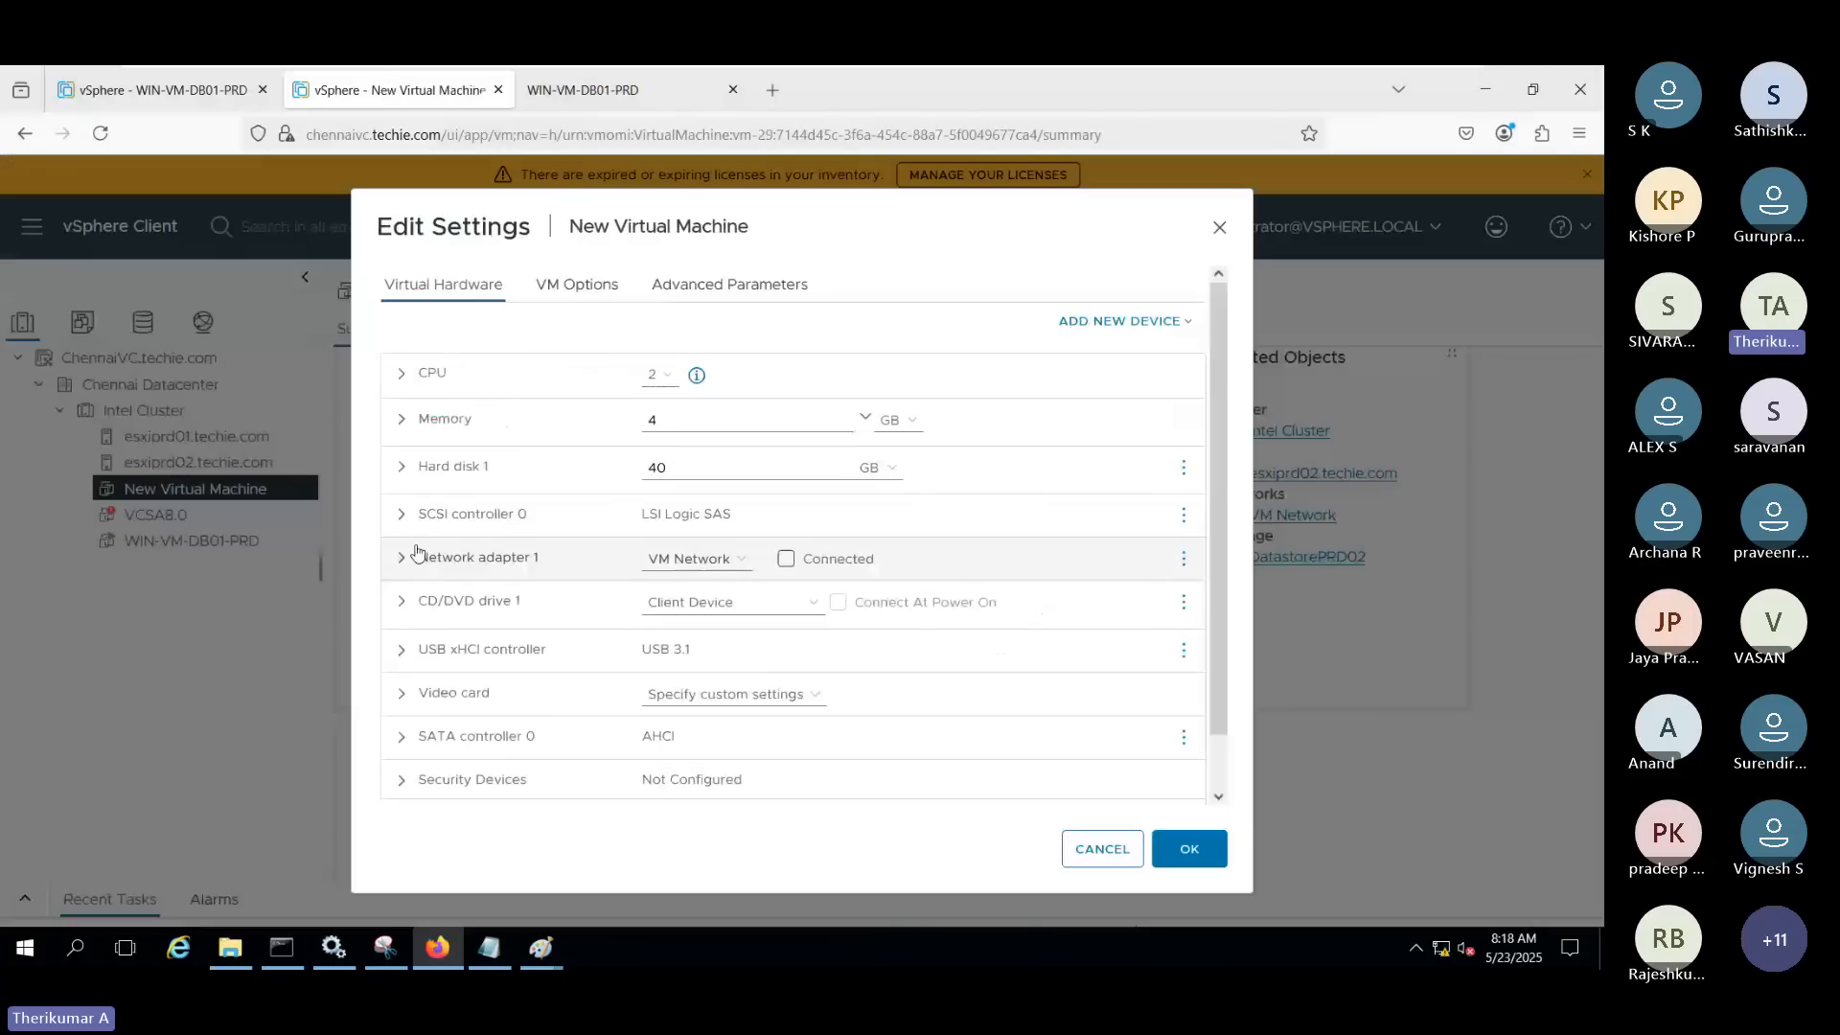
{"action": "left_click", "coordinate": [403, 467]}
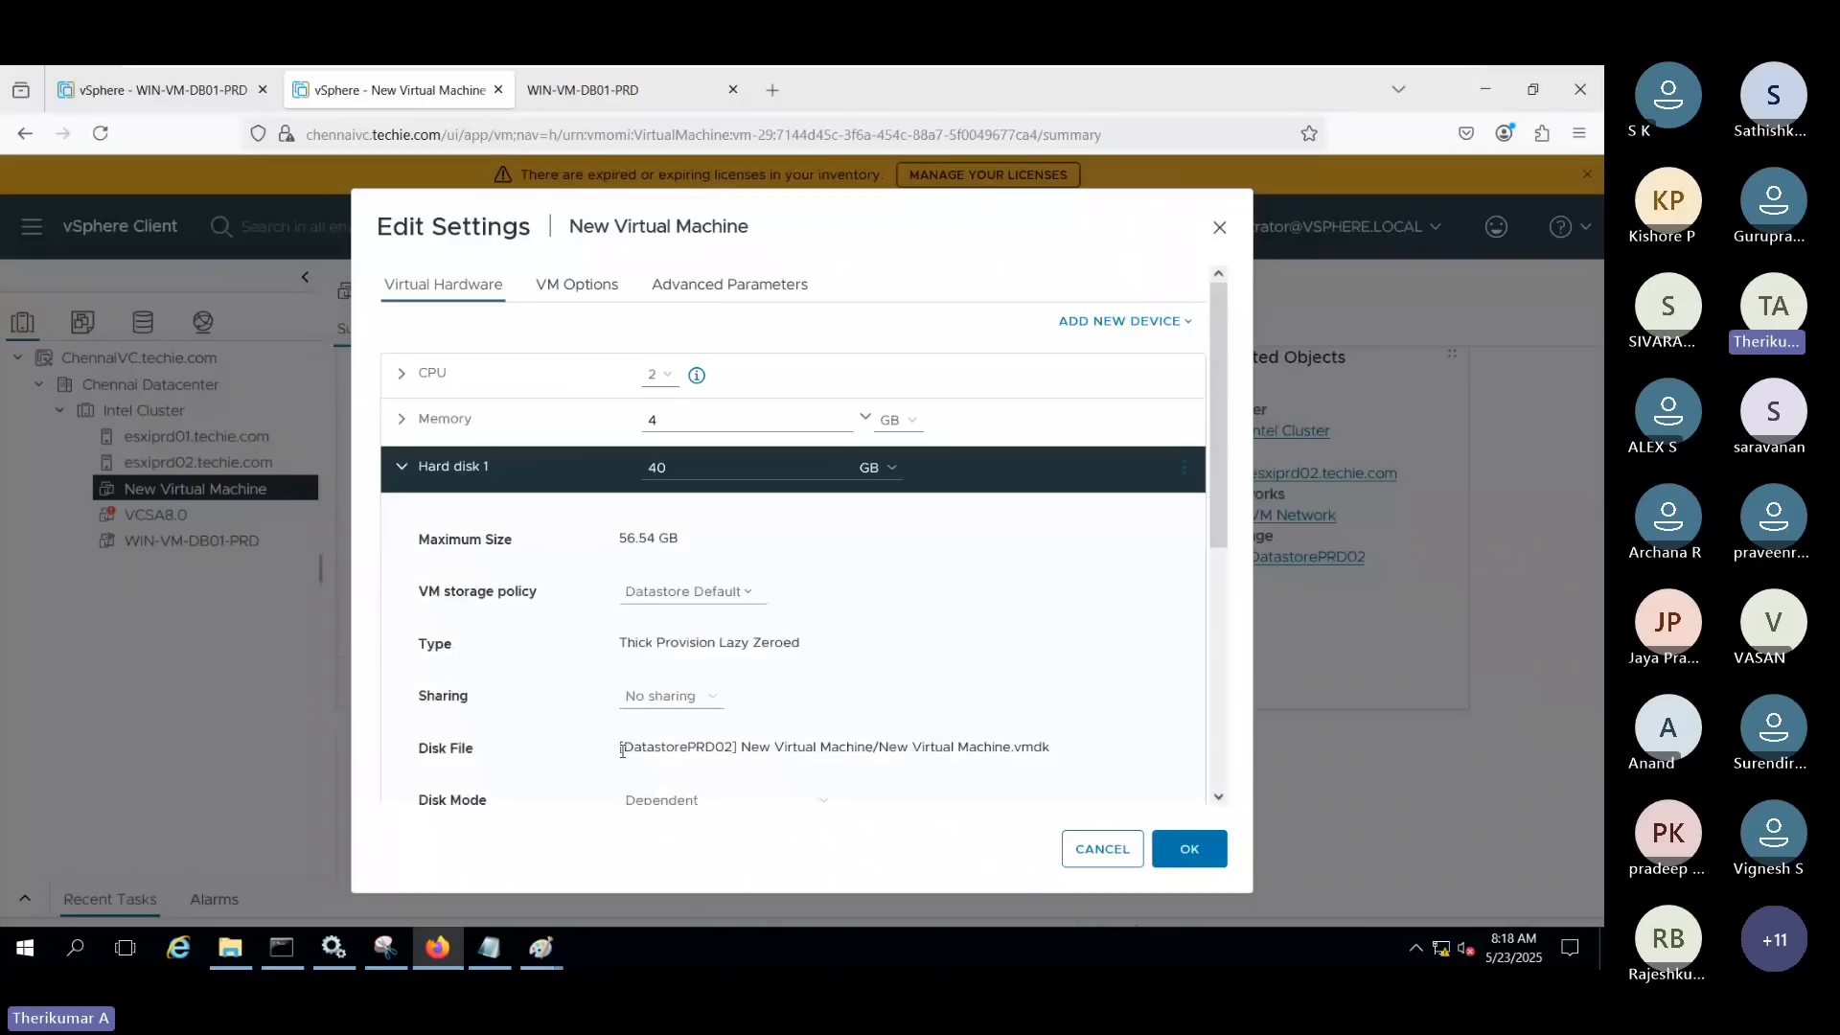
{"action": "mouse_move", "coordinate": [680, 749]}
{"action": "left_mouse_down"}
{"action": "mouse_move", "coordinate": [512, 755]}
{"action": "mouse_move", "coordinate": [671, 762]}
{"action": "left_mouse_up"}
{"action": "double_click", "coordinate": [682, 749]}
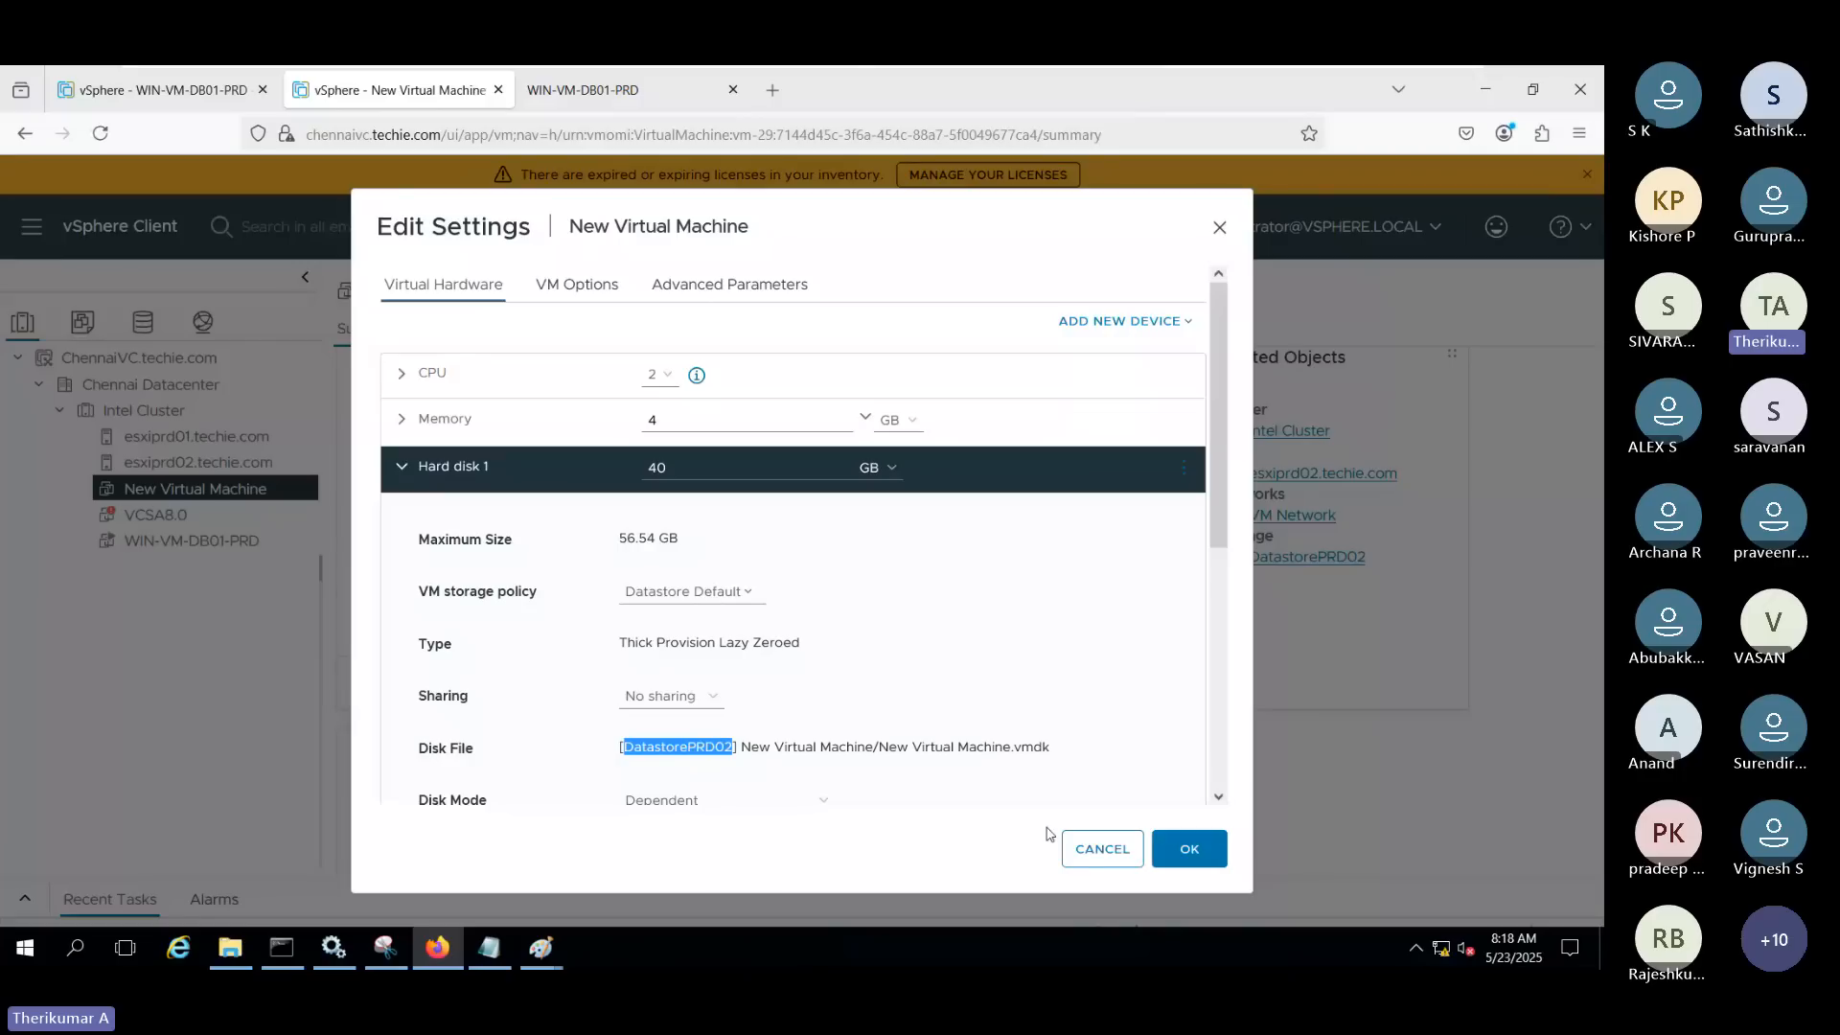
Close the settings of WIN-VM-DB01-PRD and open the summary of DatastorePRD02 from the virtual machine's datastores
{"action": "key", "text": "ctrl+shift+Tab"}
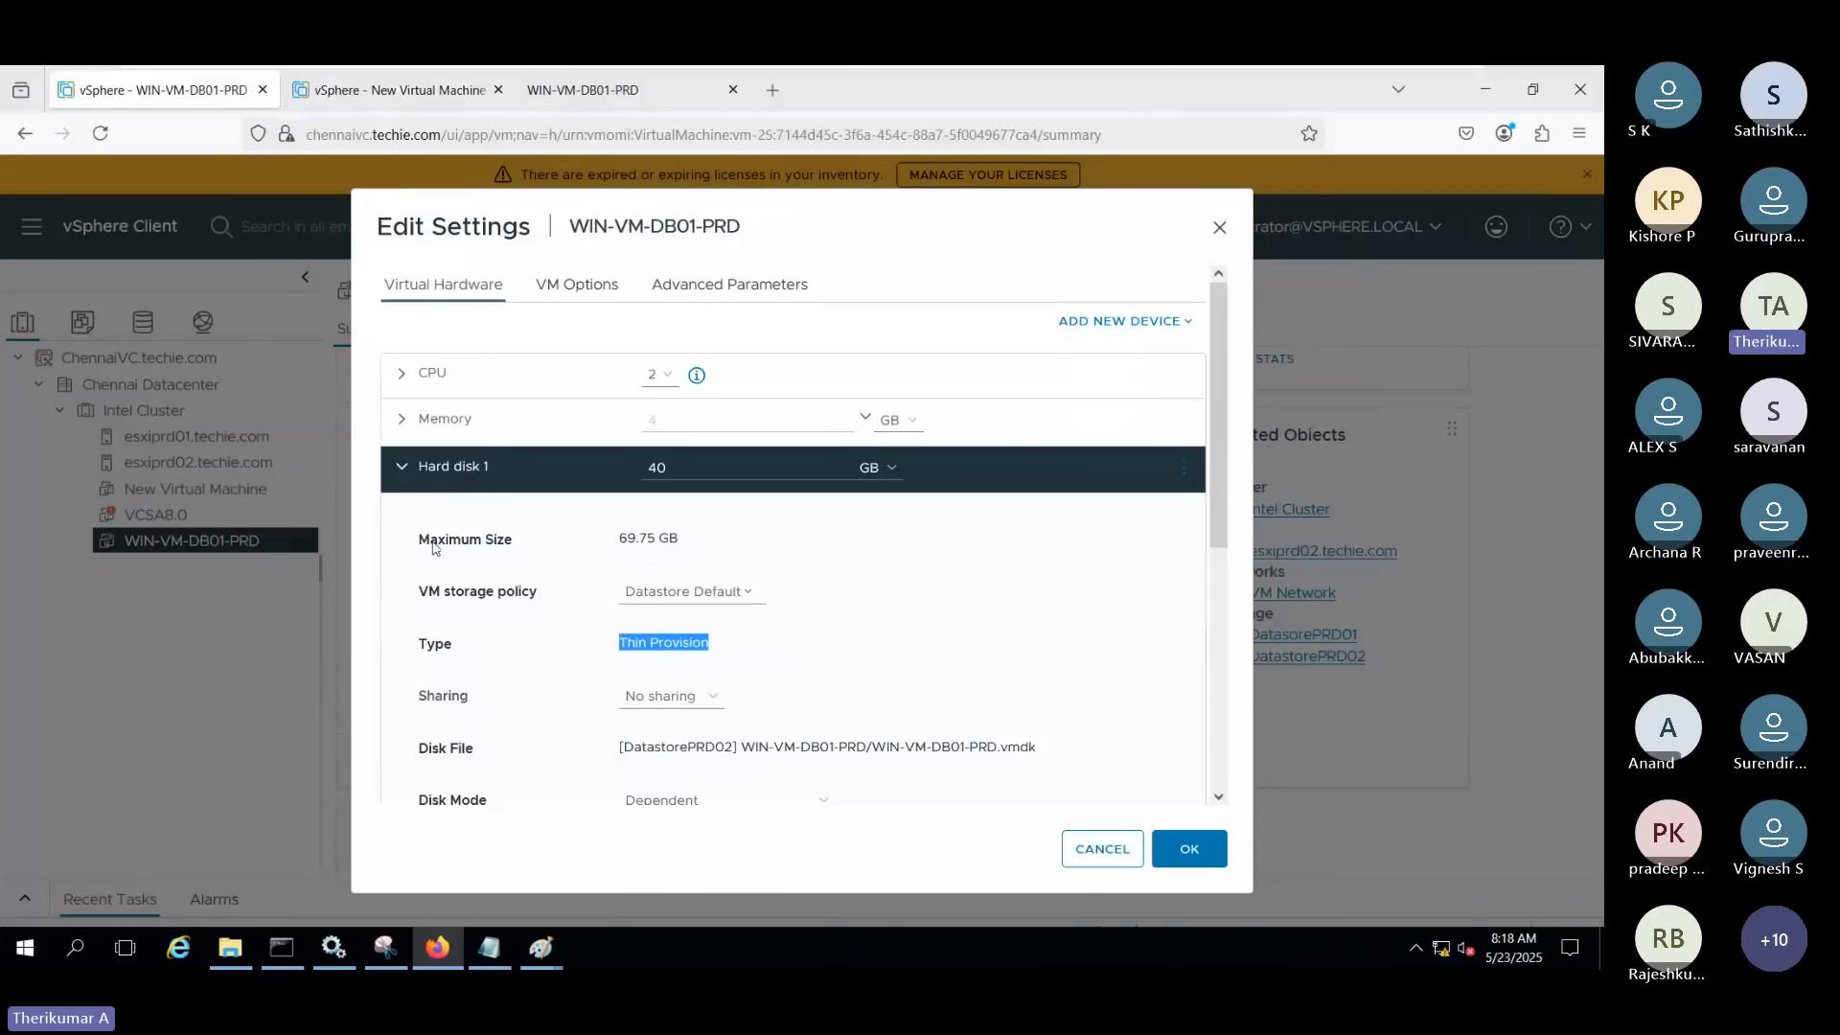
{"action": "left_click", "coordinate": [1070, 849]}
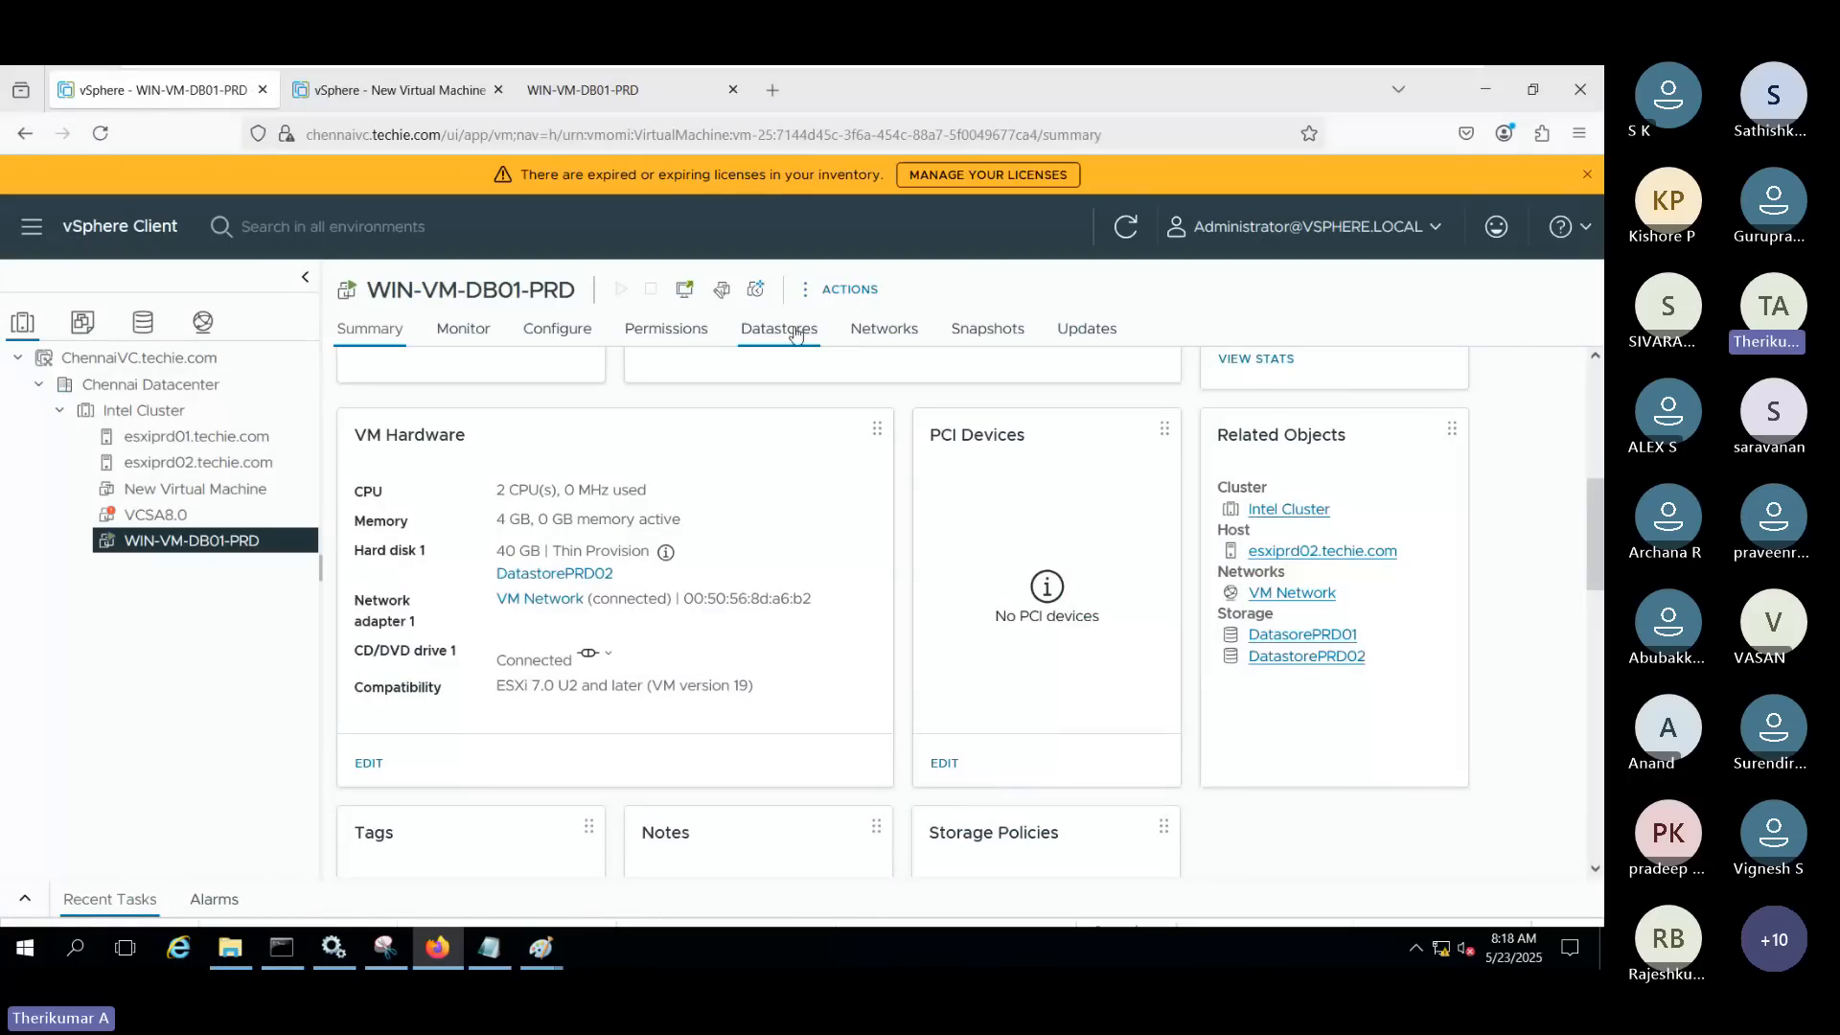
{"action": "left_click", "coordinate": [143, 325]}
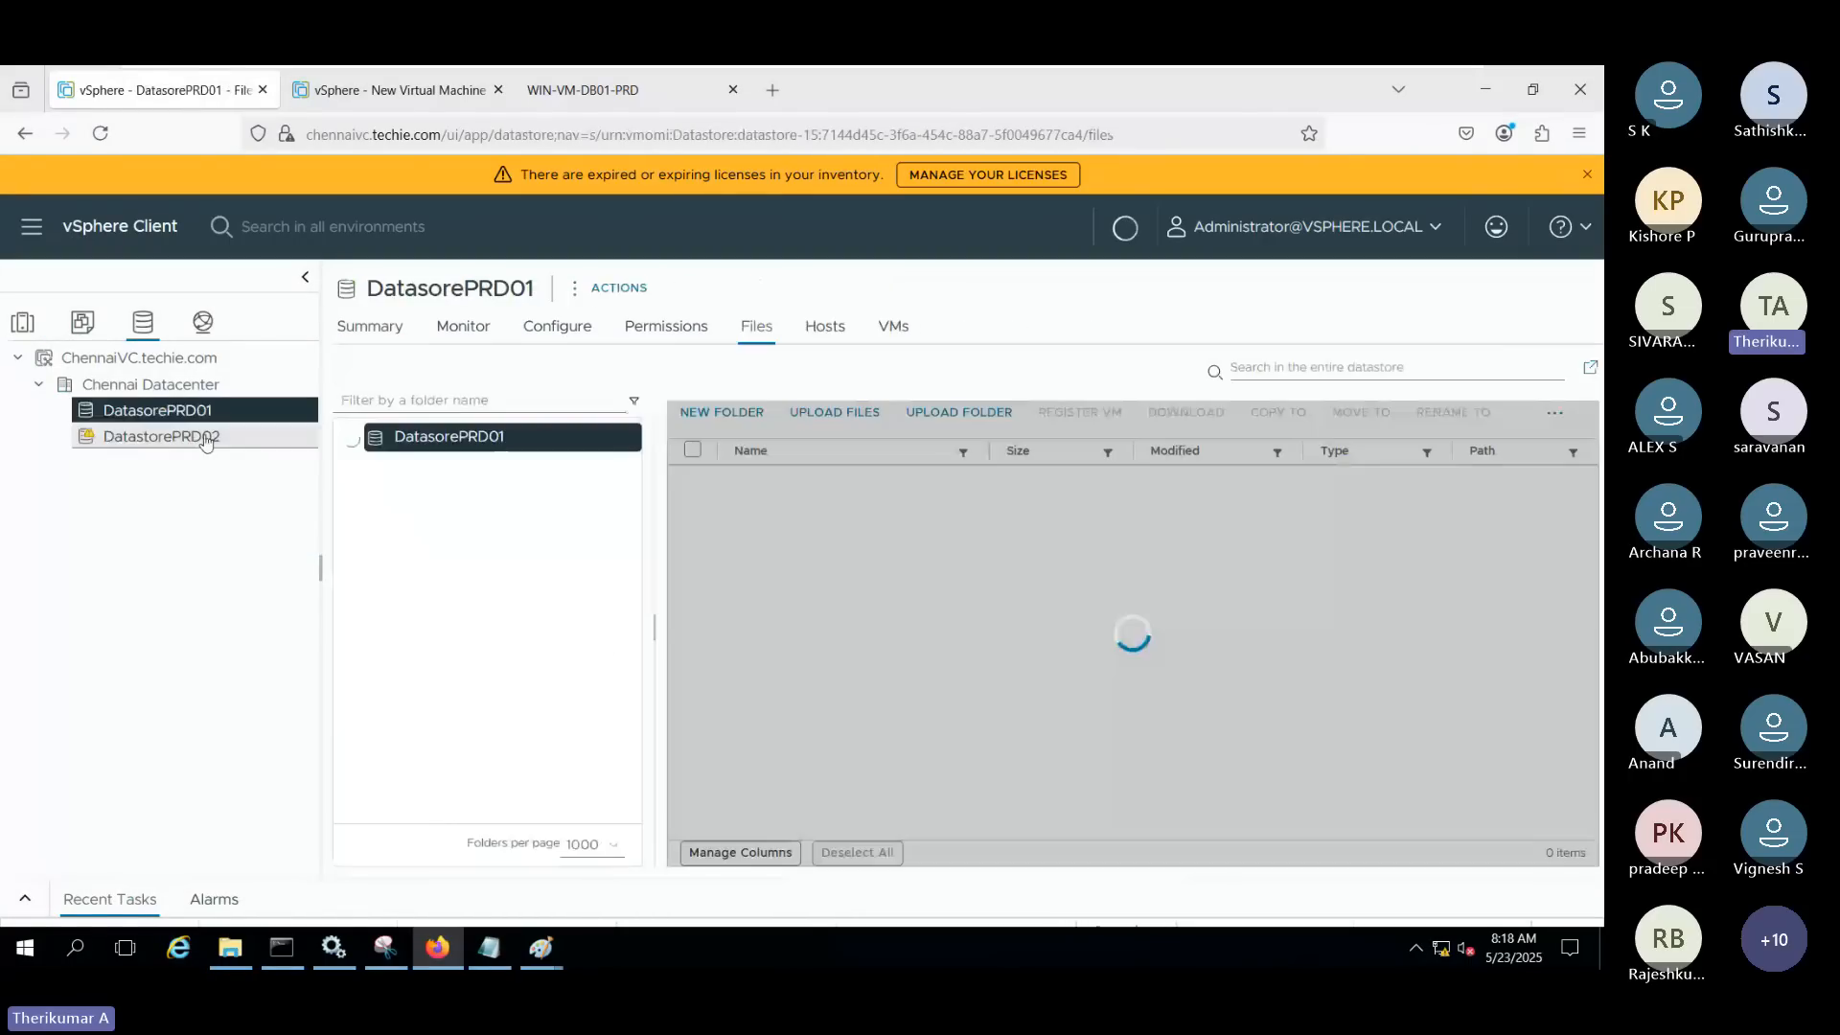
{"action": "left_click", "coordinate": [22, 328]}
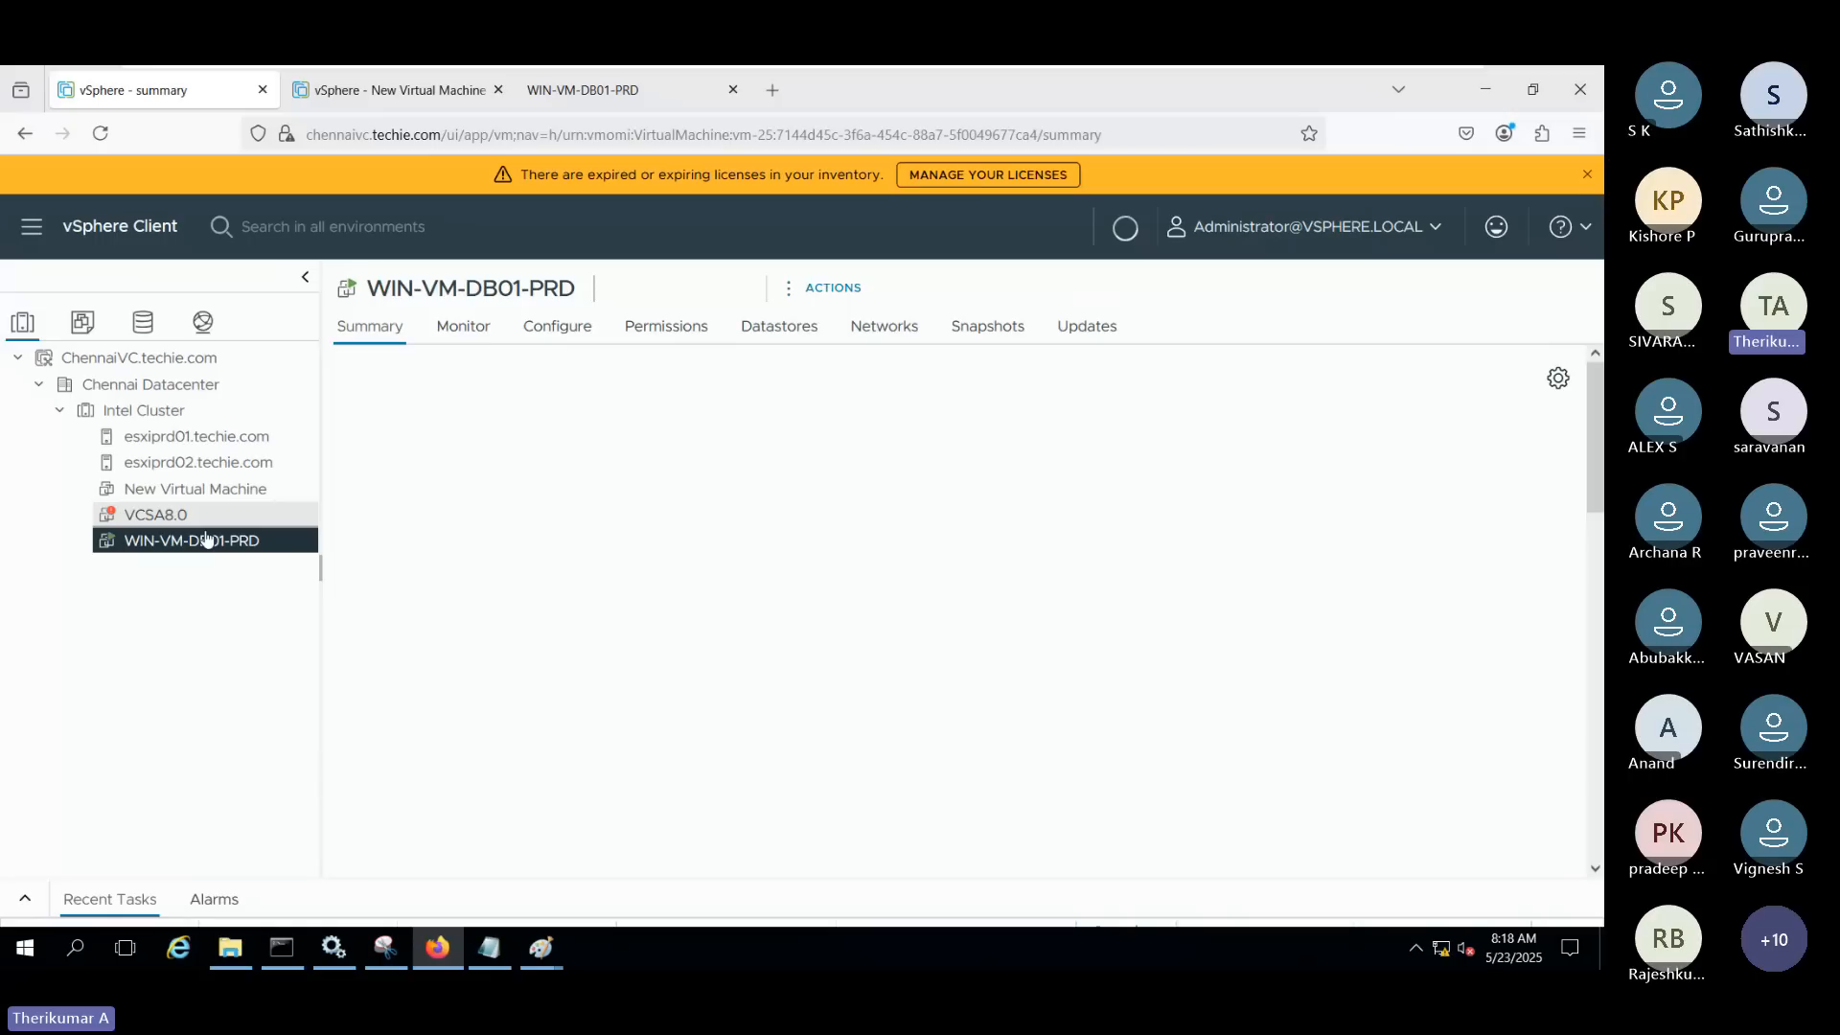
{"action": "left_click", "coordinate": [779, 328]}
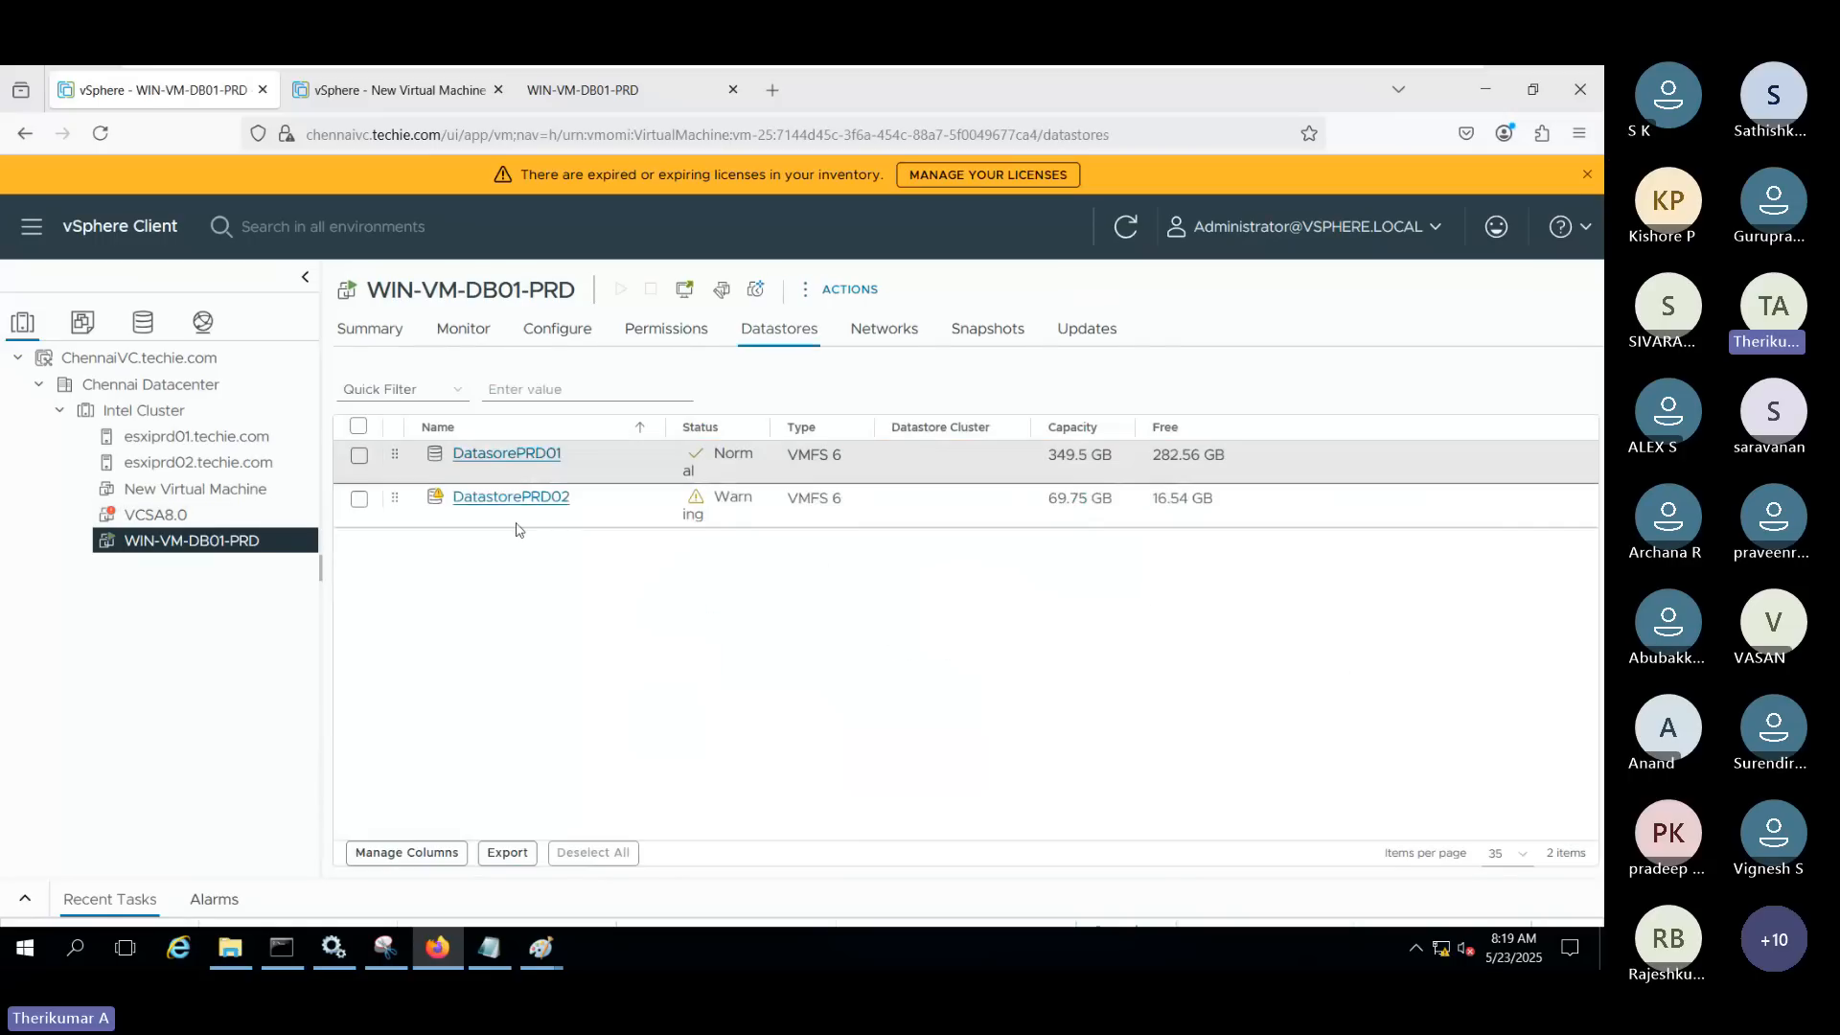
{"action": "left_click", "coordinate": [484, 498]}
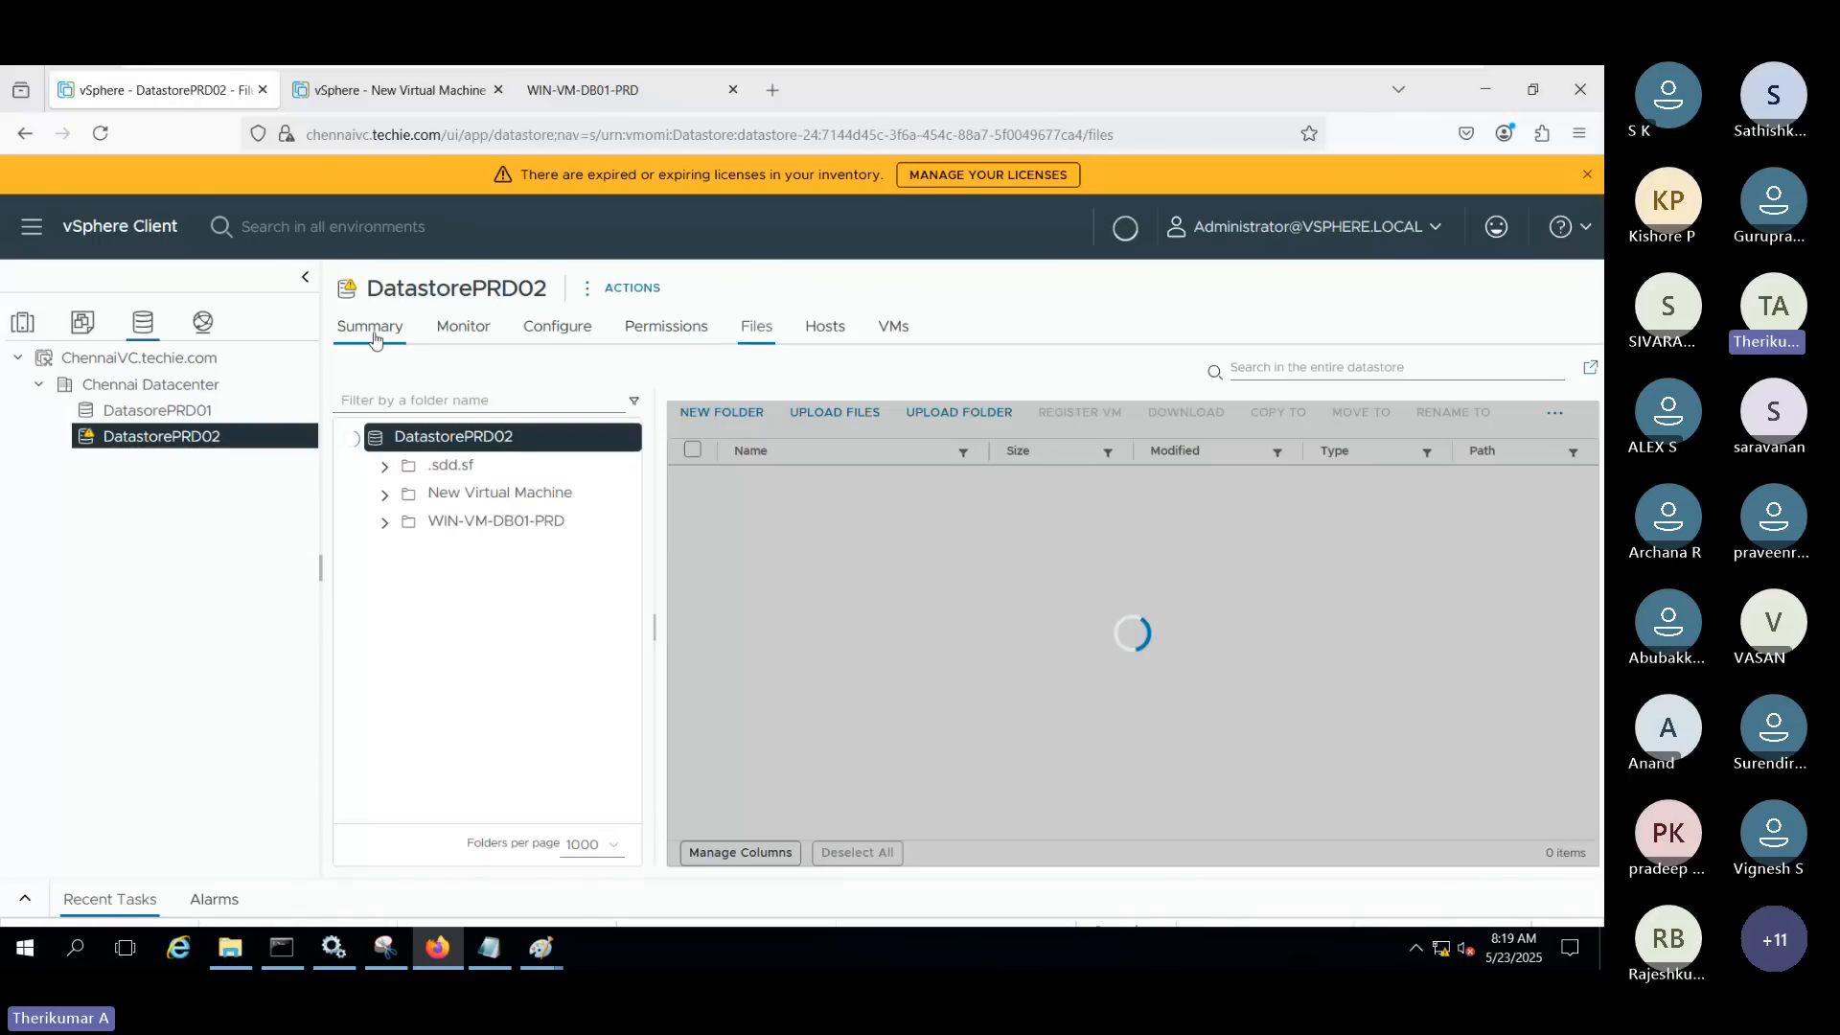
{"action": "left_click", "coordinate": [372, 331]}
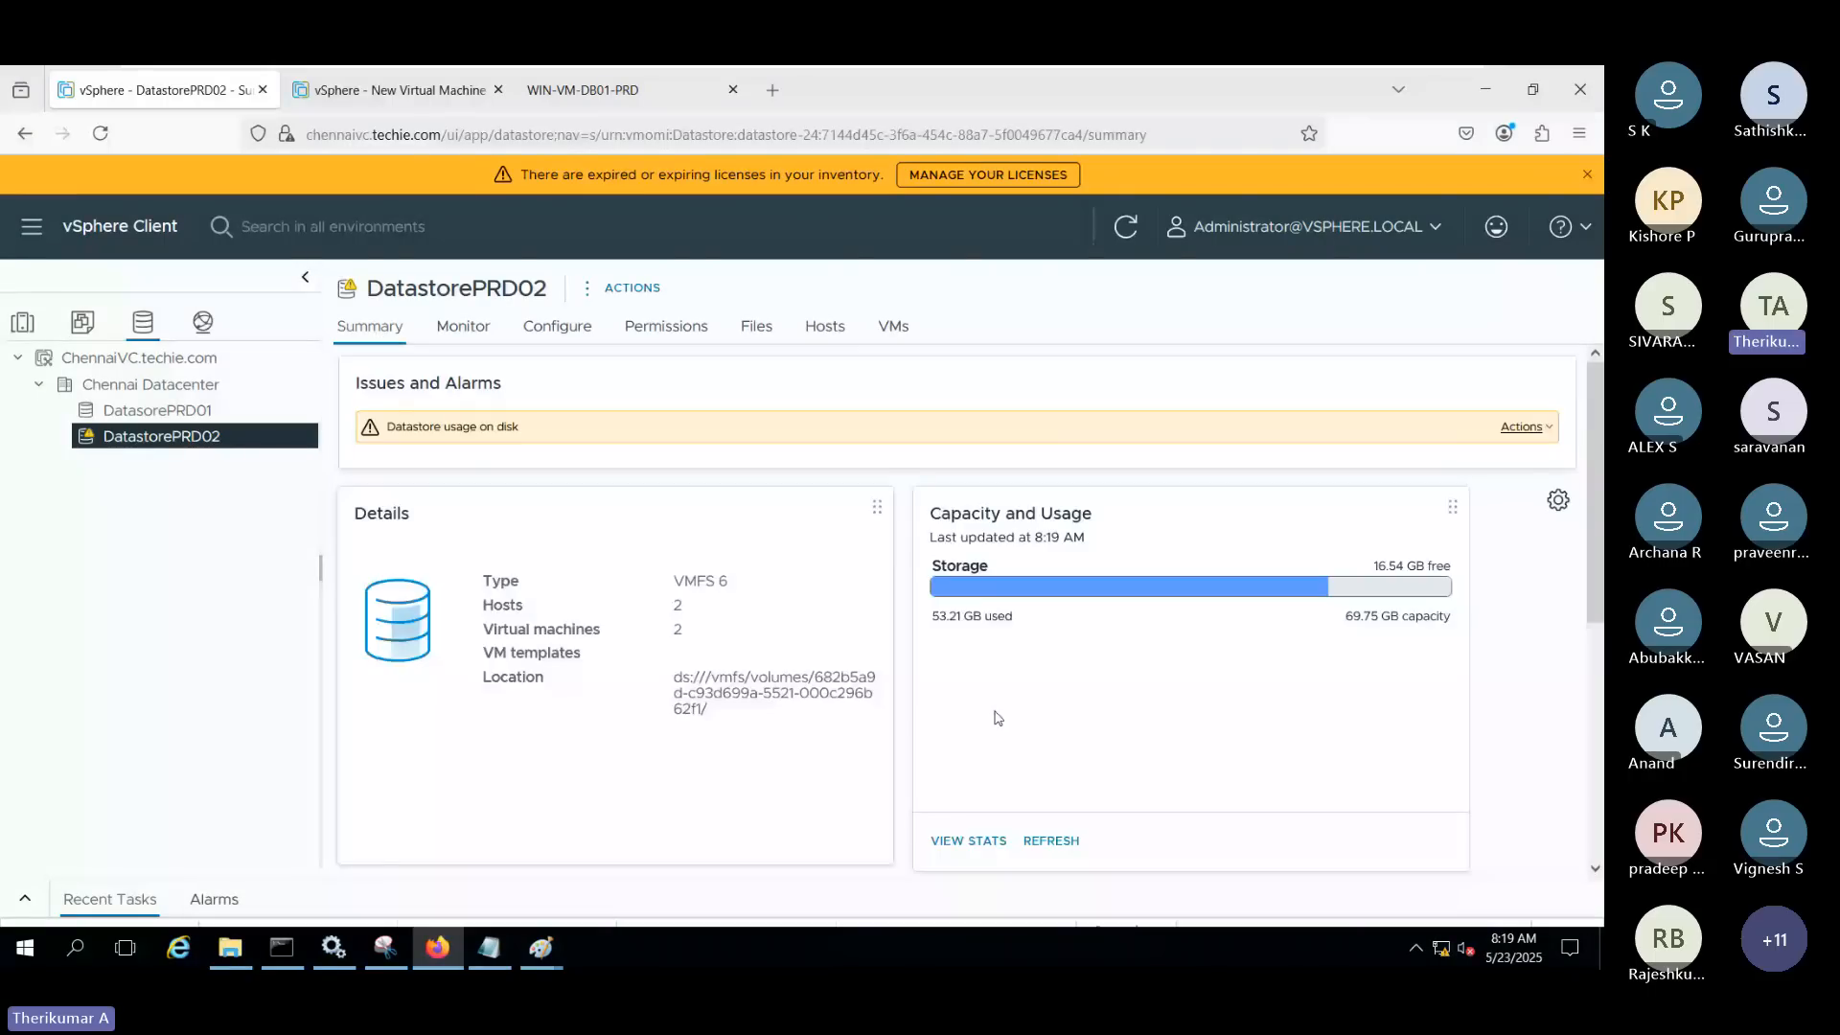
Examine the total capacity and used space of DatastorePRD02
{"action": "left_click_drag", "start_coordinate": [999, 718], "coordinate": [935, 648]}
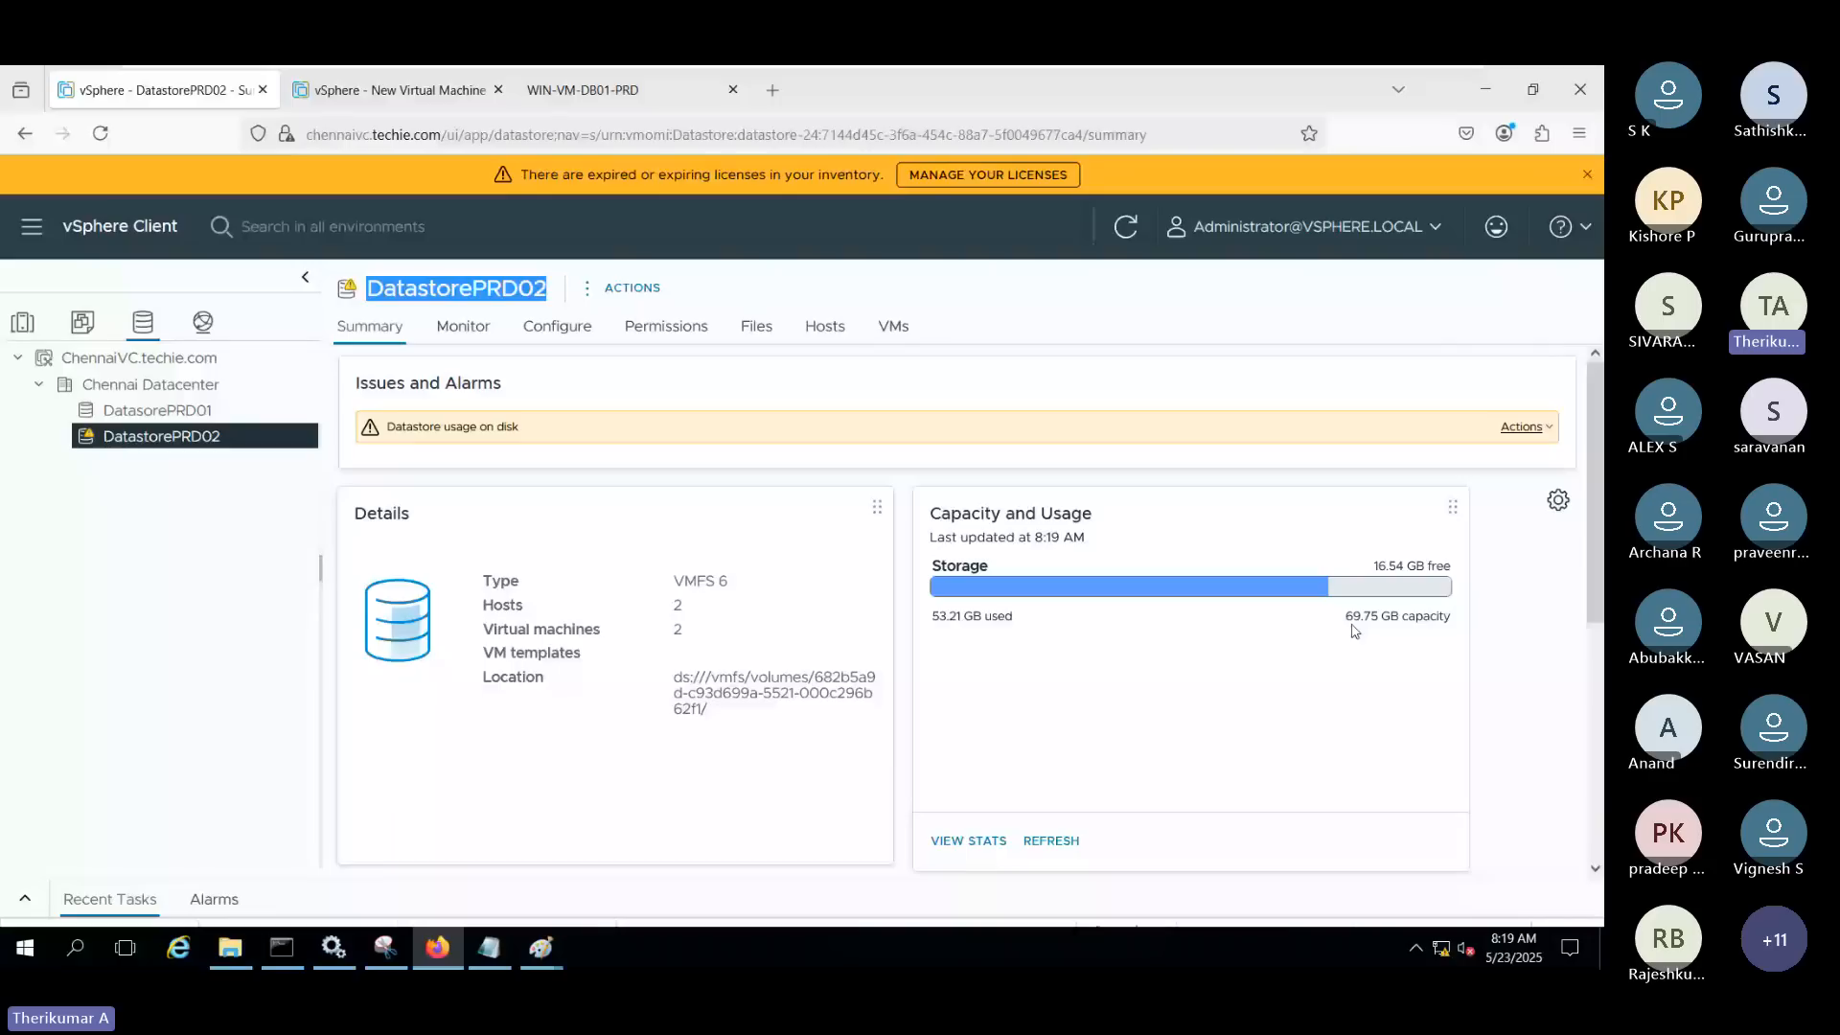
{"action": "left_click_drag", "start_coordinate": [1354, 630], "coordinate": [1461, 634]}
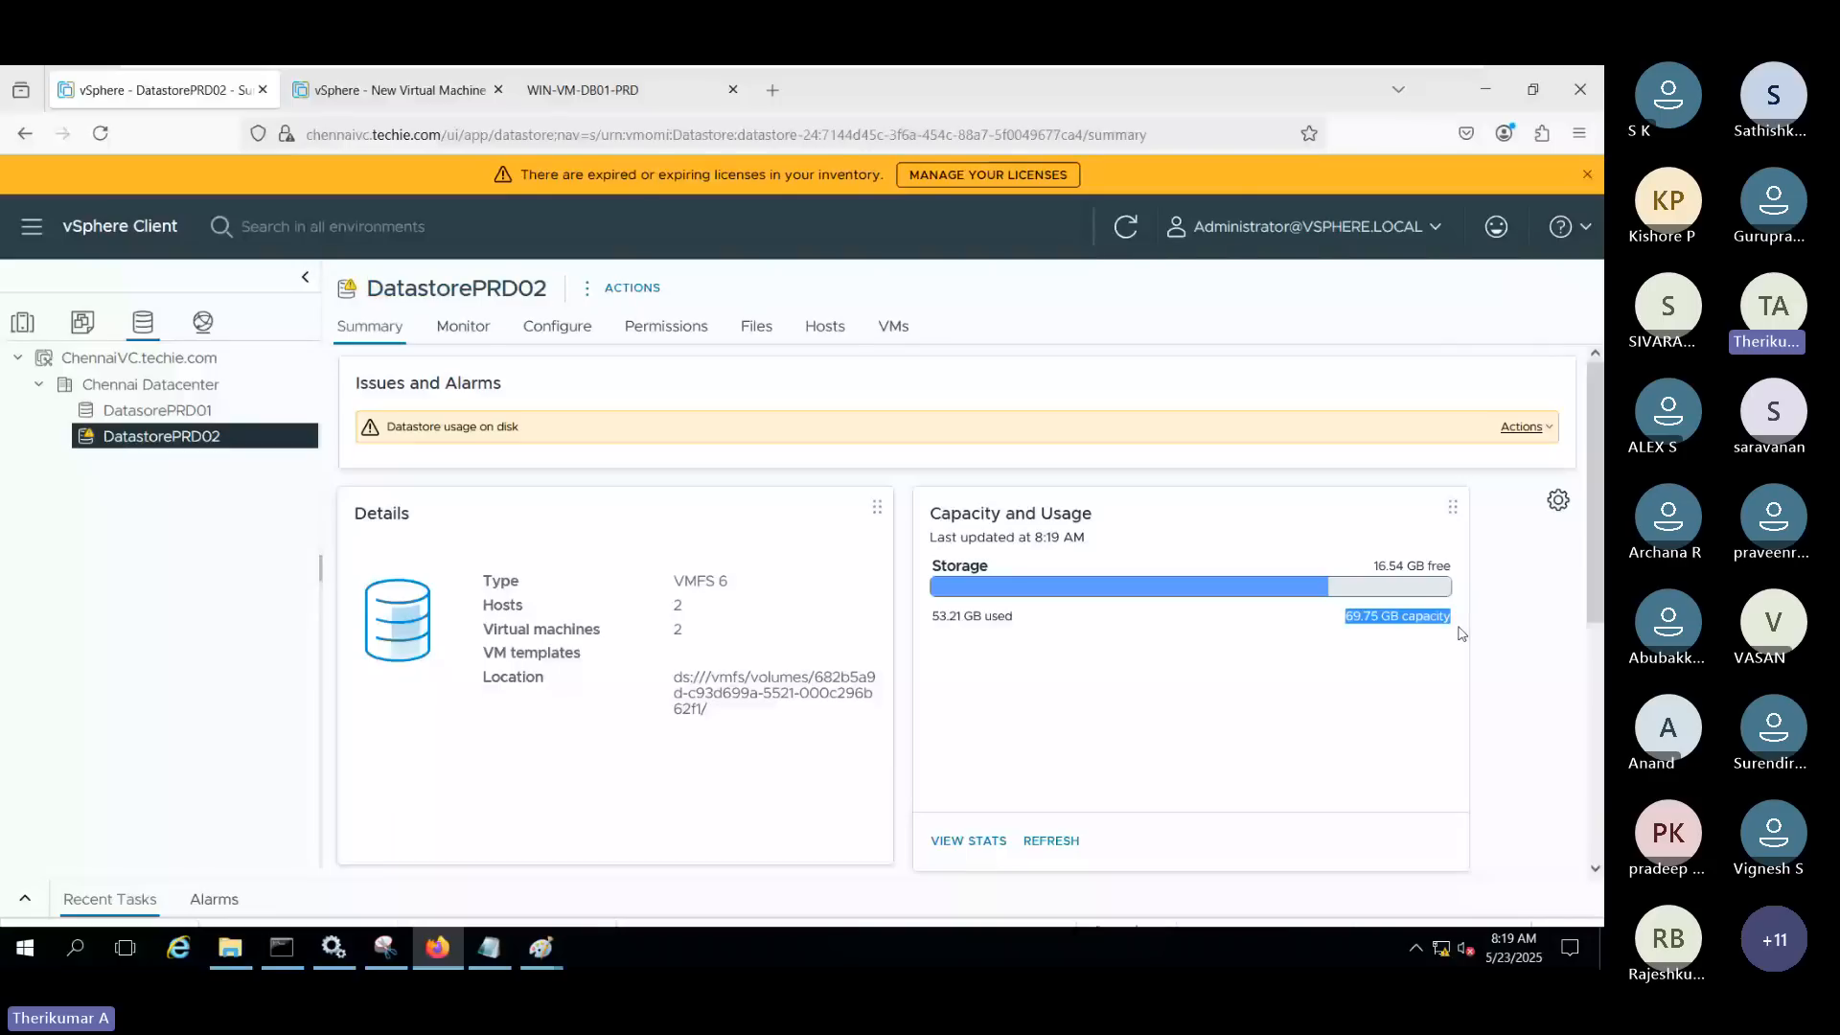
{"action": "left_click", "coordinate": [934, 631]}
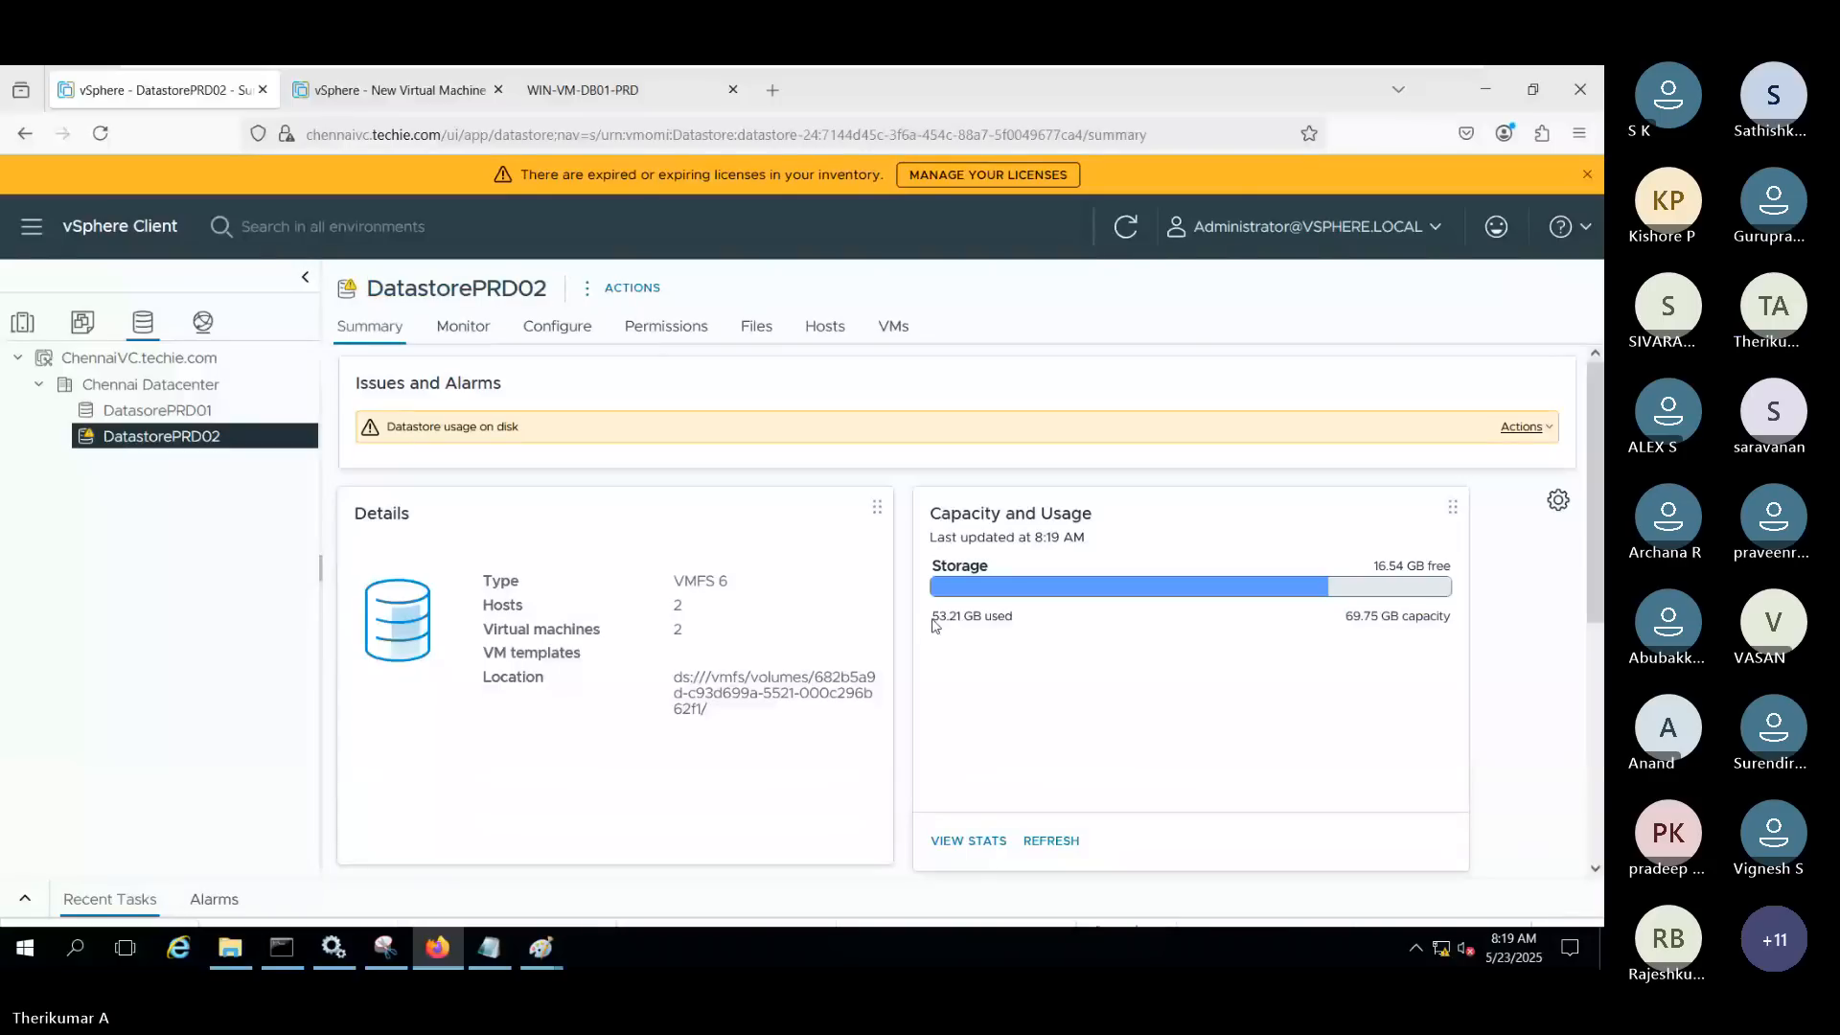
{"action": "mouse_move", "coordinate": [936, 624]}
{"action": "left_mouse_down"}
{"action": "mouse_move", "coordinate": [970, 615]}
{"action": "mouse_move", "coordinate": [946, 635]}
{"action": "left_mouse_up"}
Check the storage used by WIN-VM-DB01-PRD on its summary and compare it with the free space of DatastorePRD02
{"action": "left_click", "coordinate": [351, 96]}
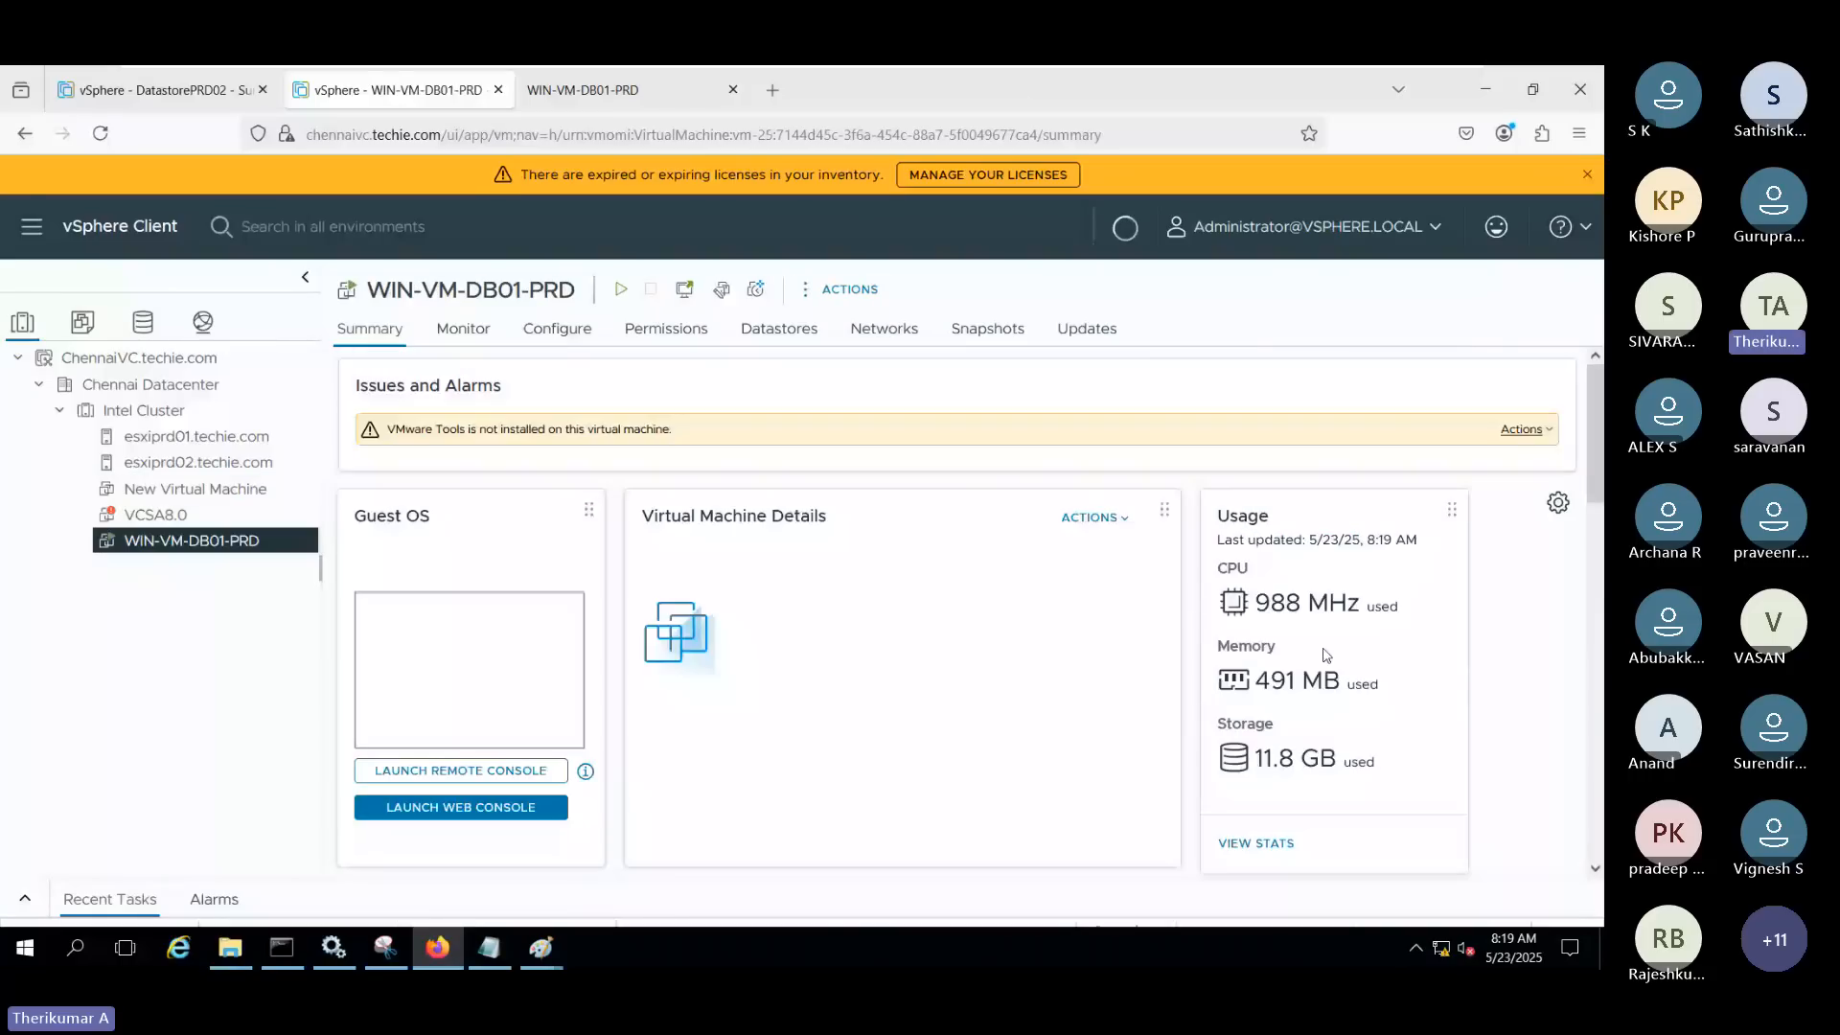
{"action": "triple_click", "coordinate": [1280, 759]}
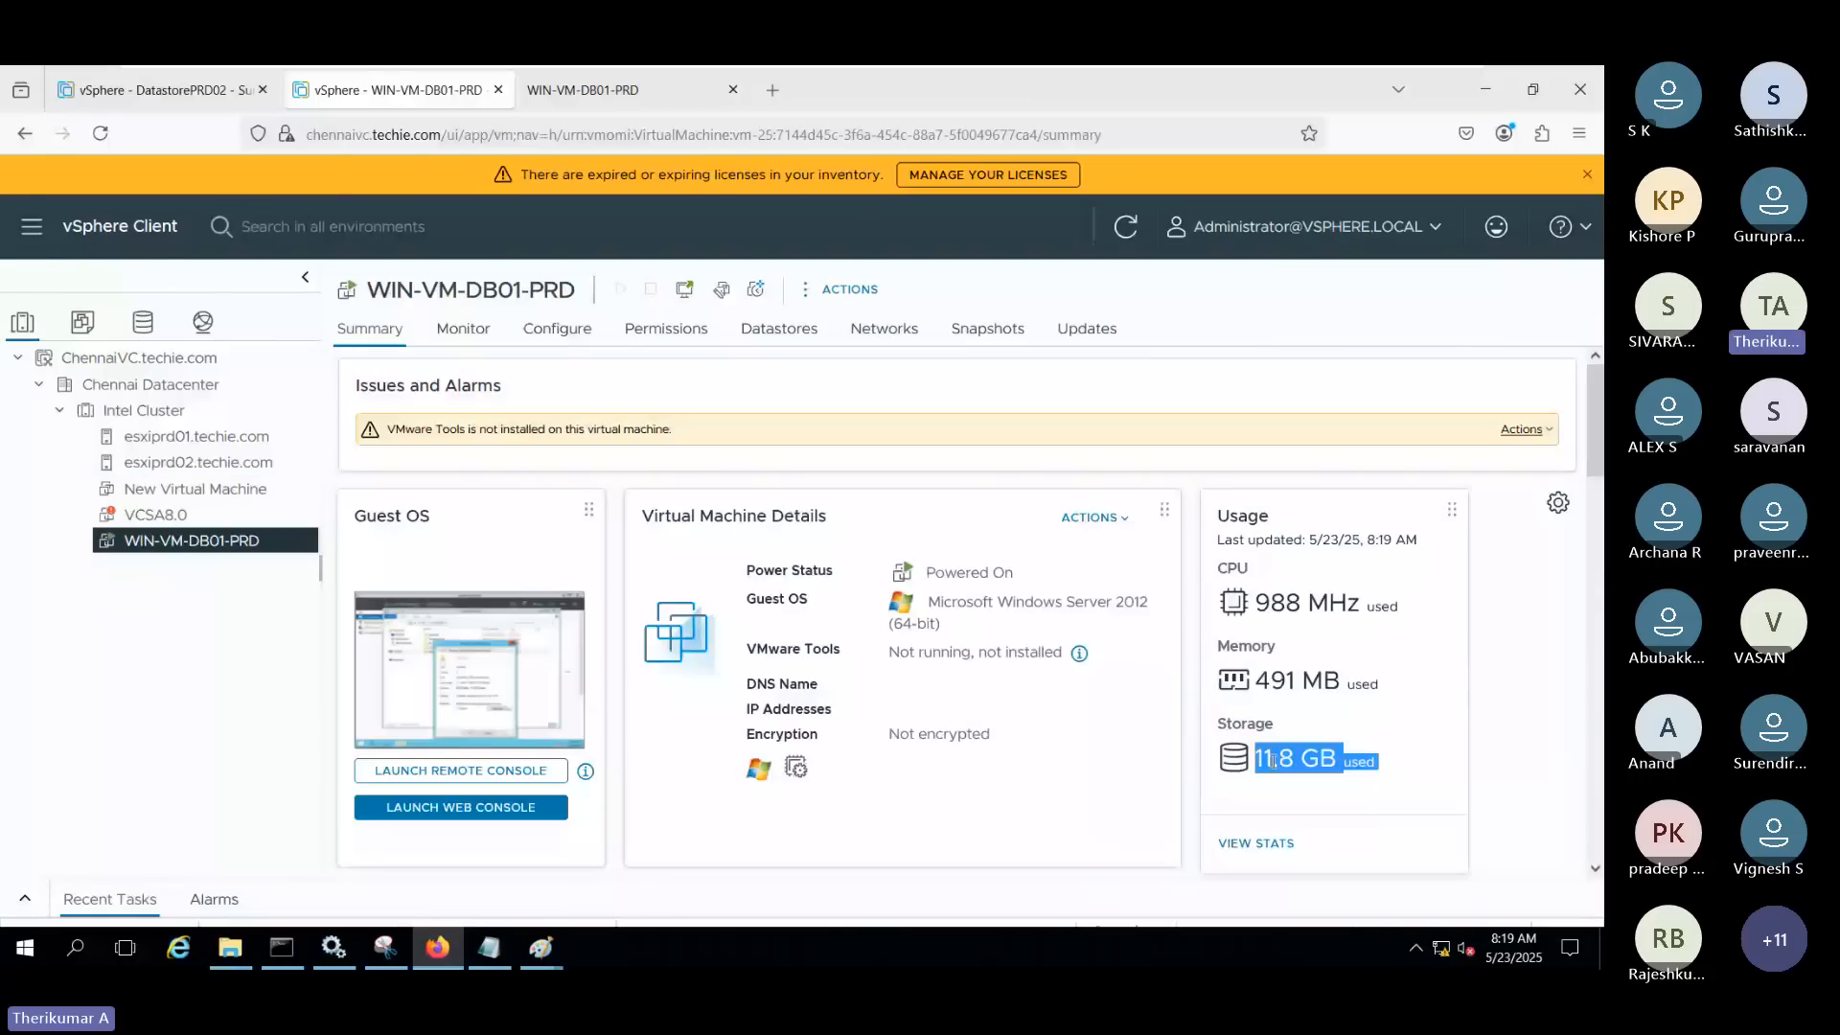
{"action": "left_click", "coordinate": [235, 496]}
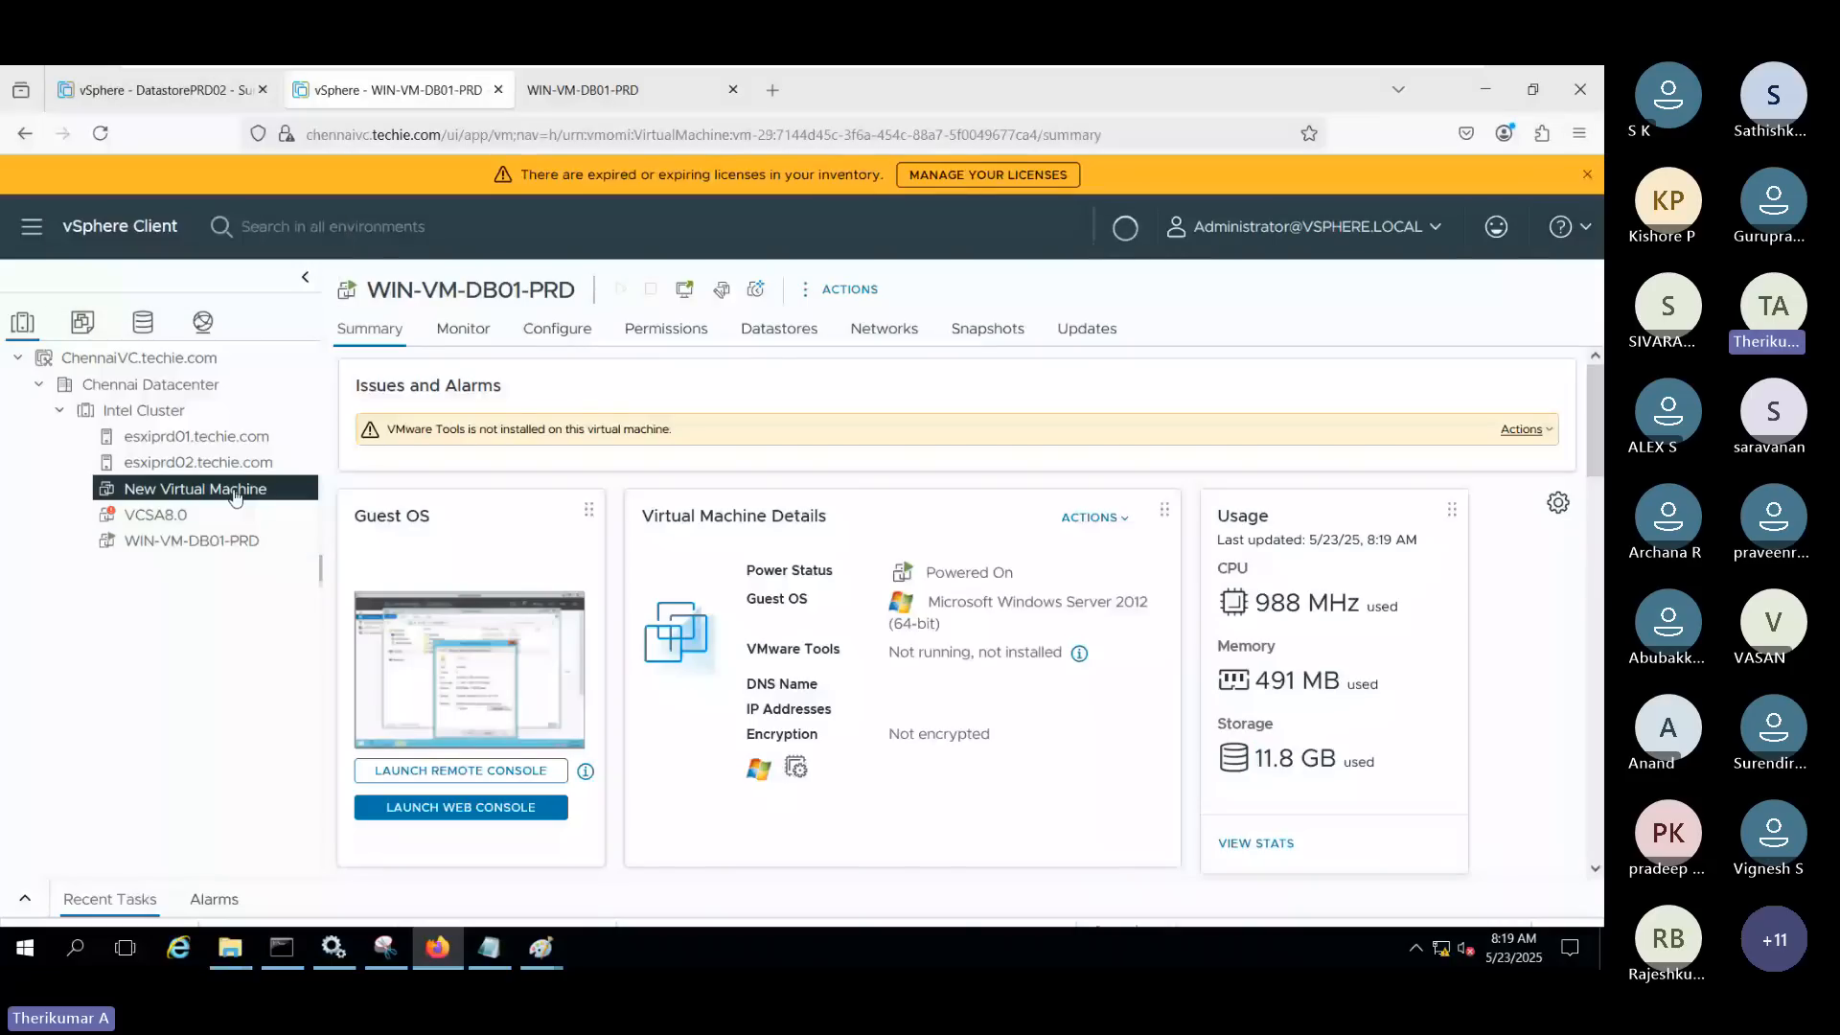
{"action": "left_click", "coordinate": [165, 90]}
{"action": "left_click_drag", "start_coordinate": [1377, 566], "coordinate": [1446, 571]}
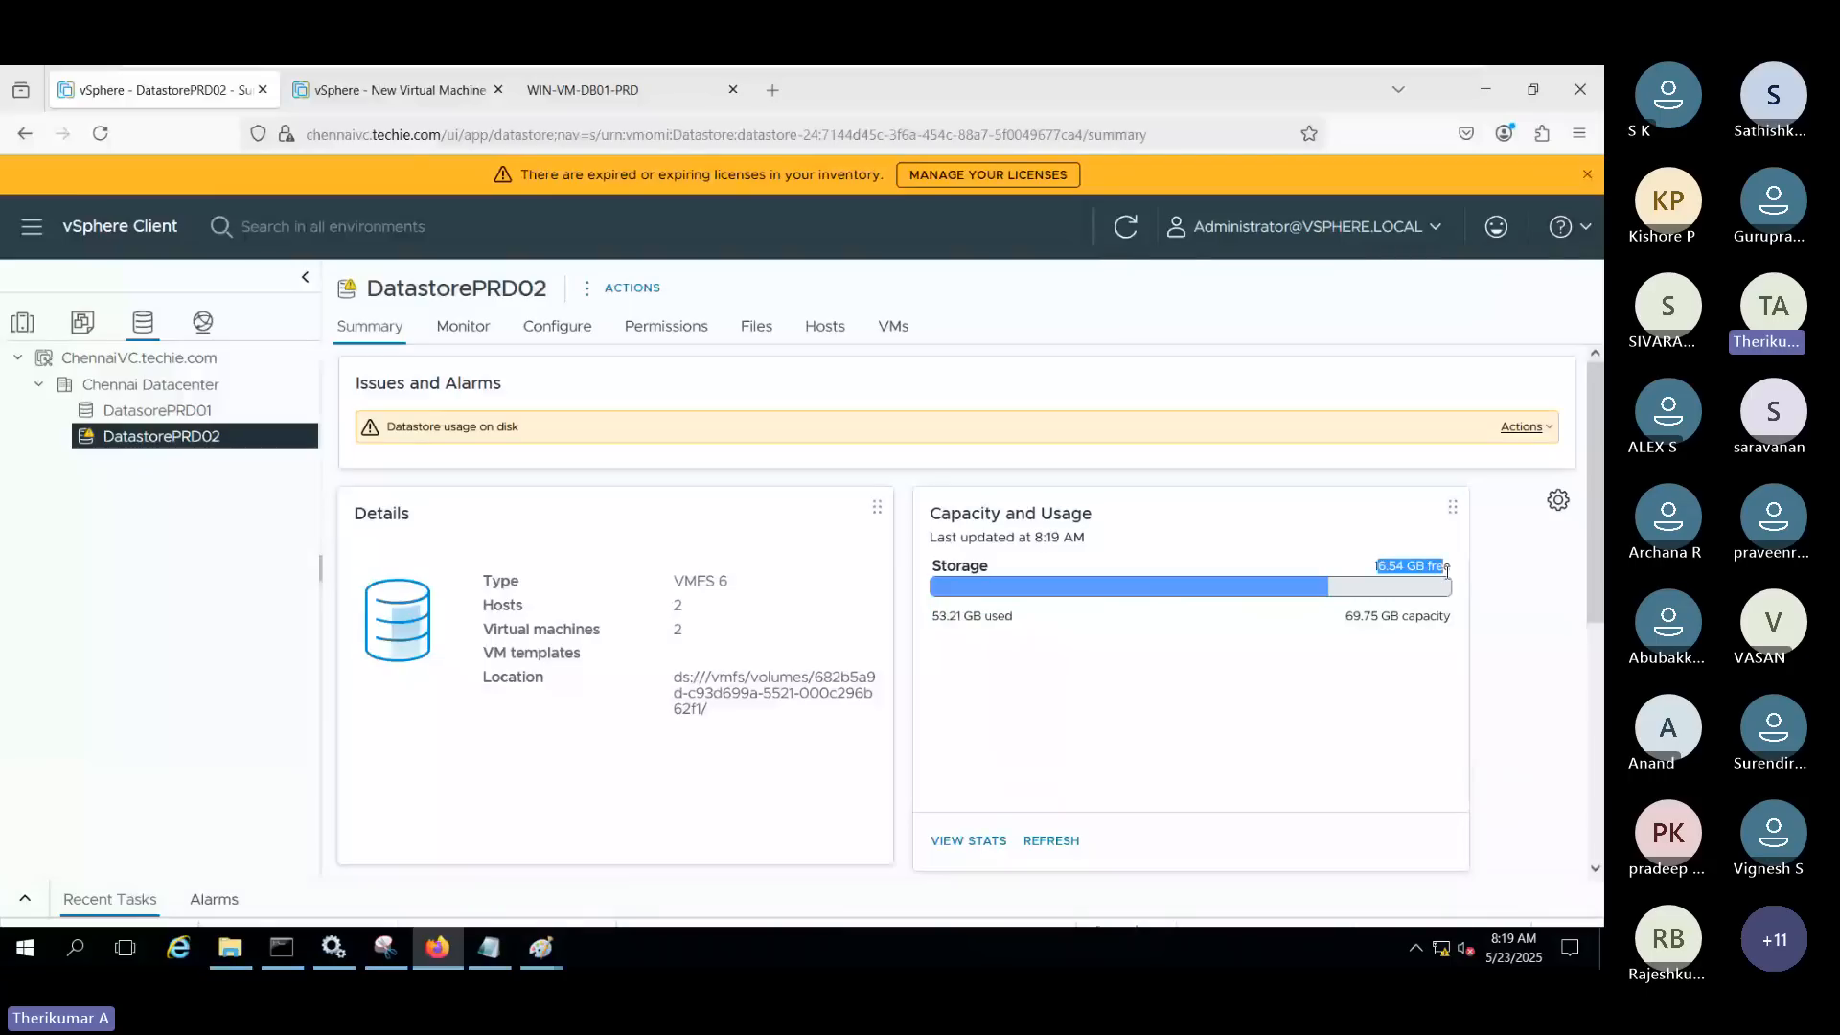
{"action": "left_click", "coordinate": [1435, 634]}
Delete New Virtual Machine from disk, checking the used space of DatastorePRD02 in the second browser tab before confirming
{"action": "left_click", "coordinate": [22, 324]}
{"action": "left_click", "coordinate": [226, 494]}
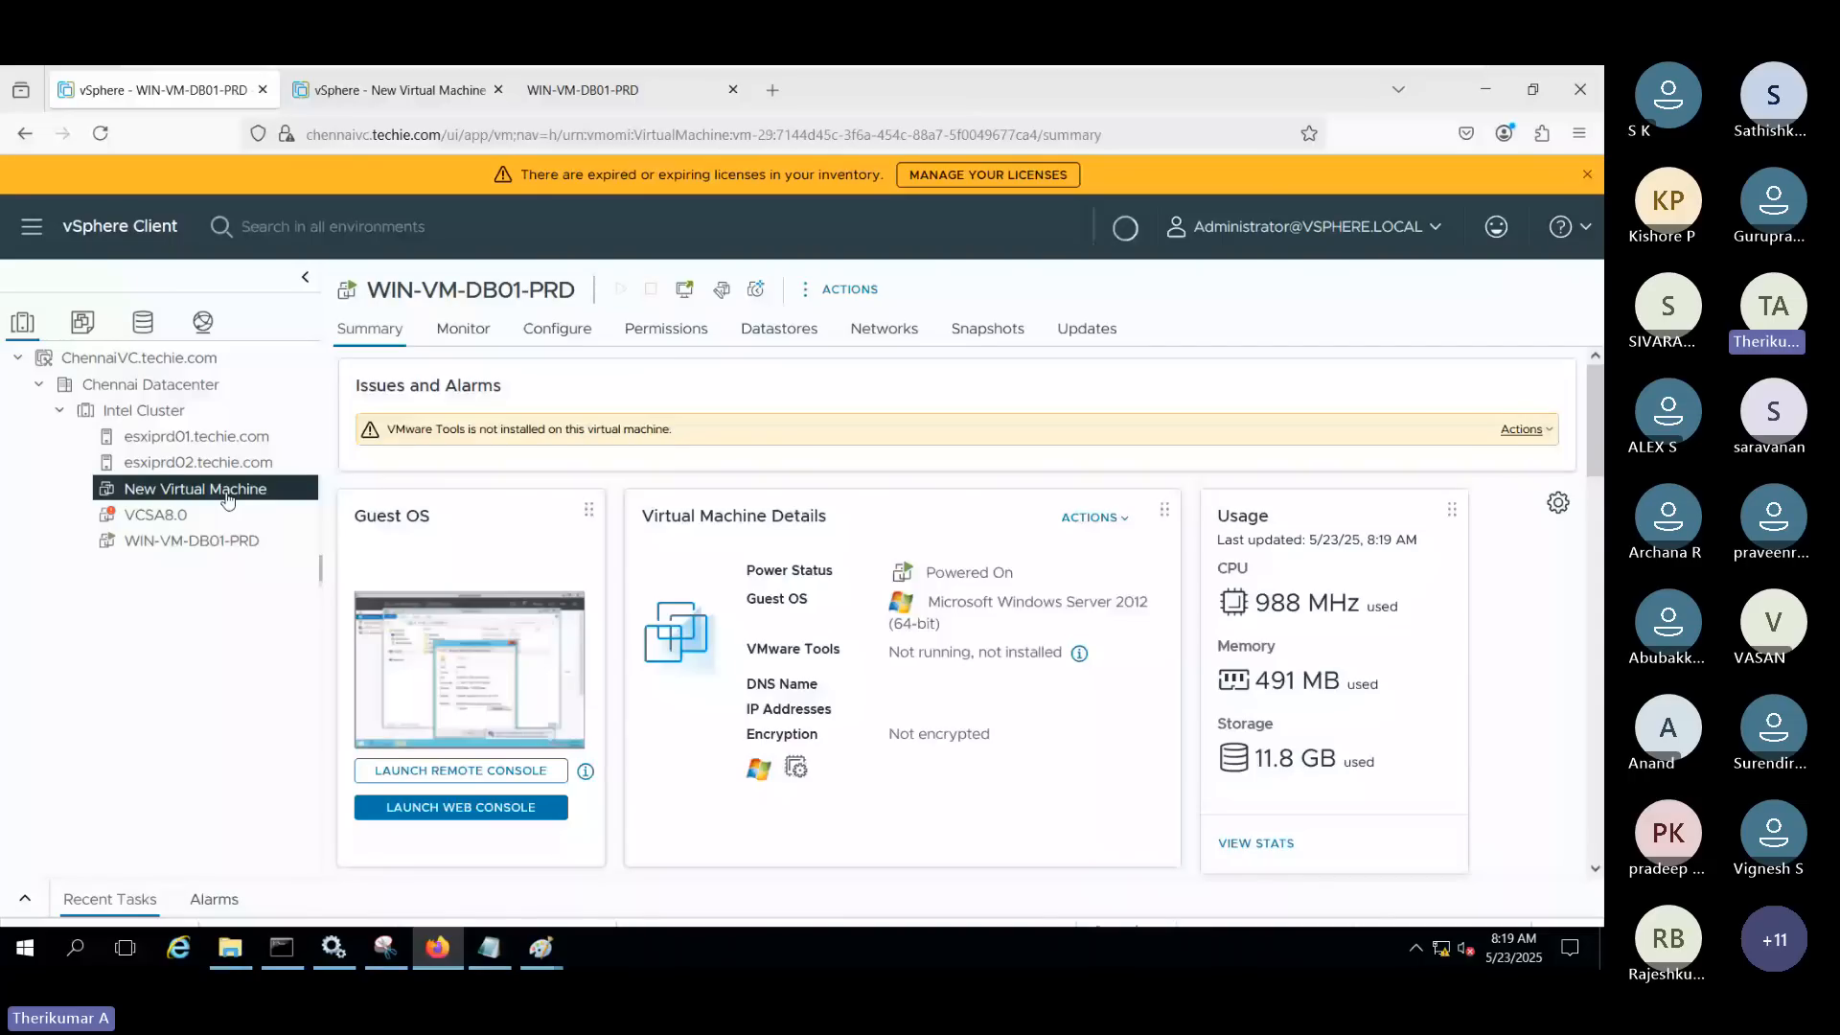
{"action": "right_click", "coordinate": [226, 493]}
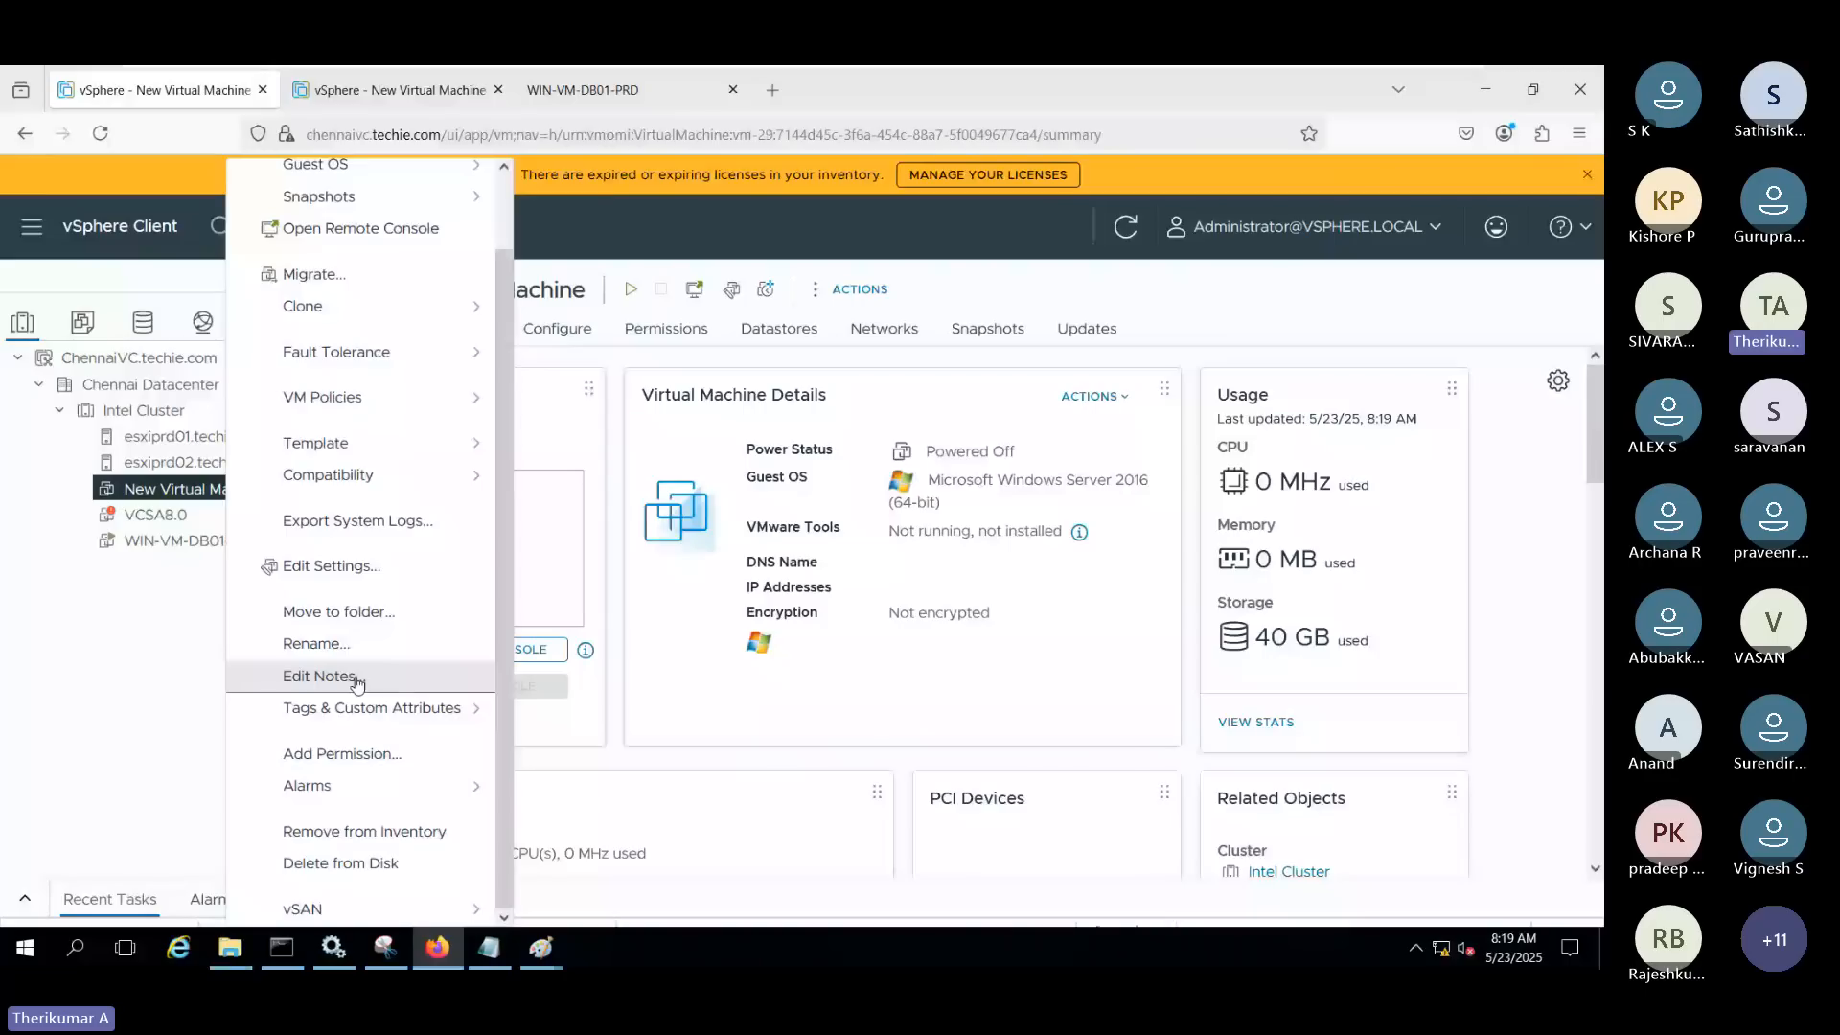
{"action": "left_click", "coordinate": [401, 90]}
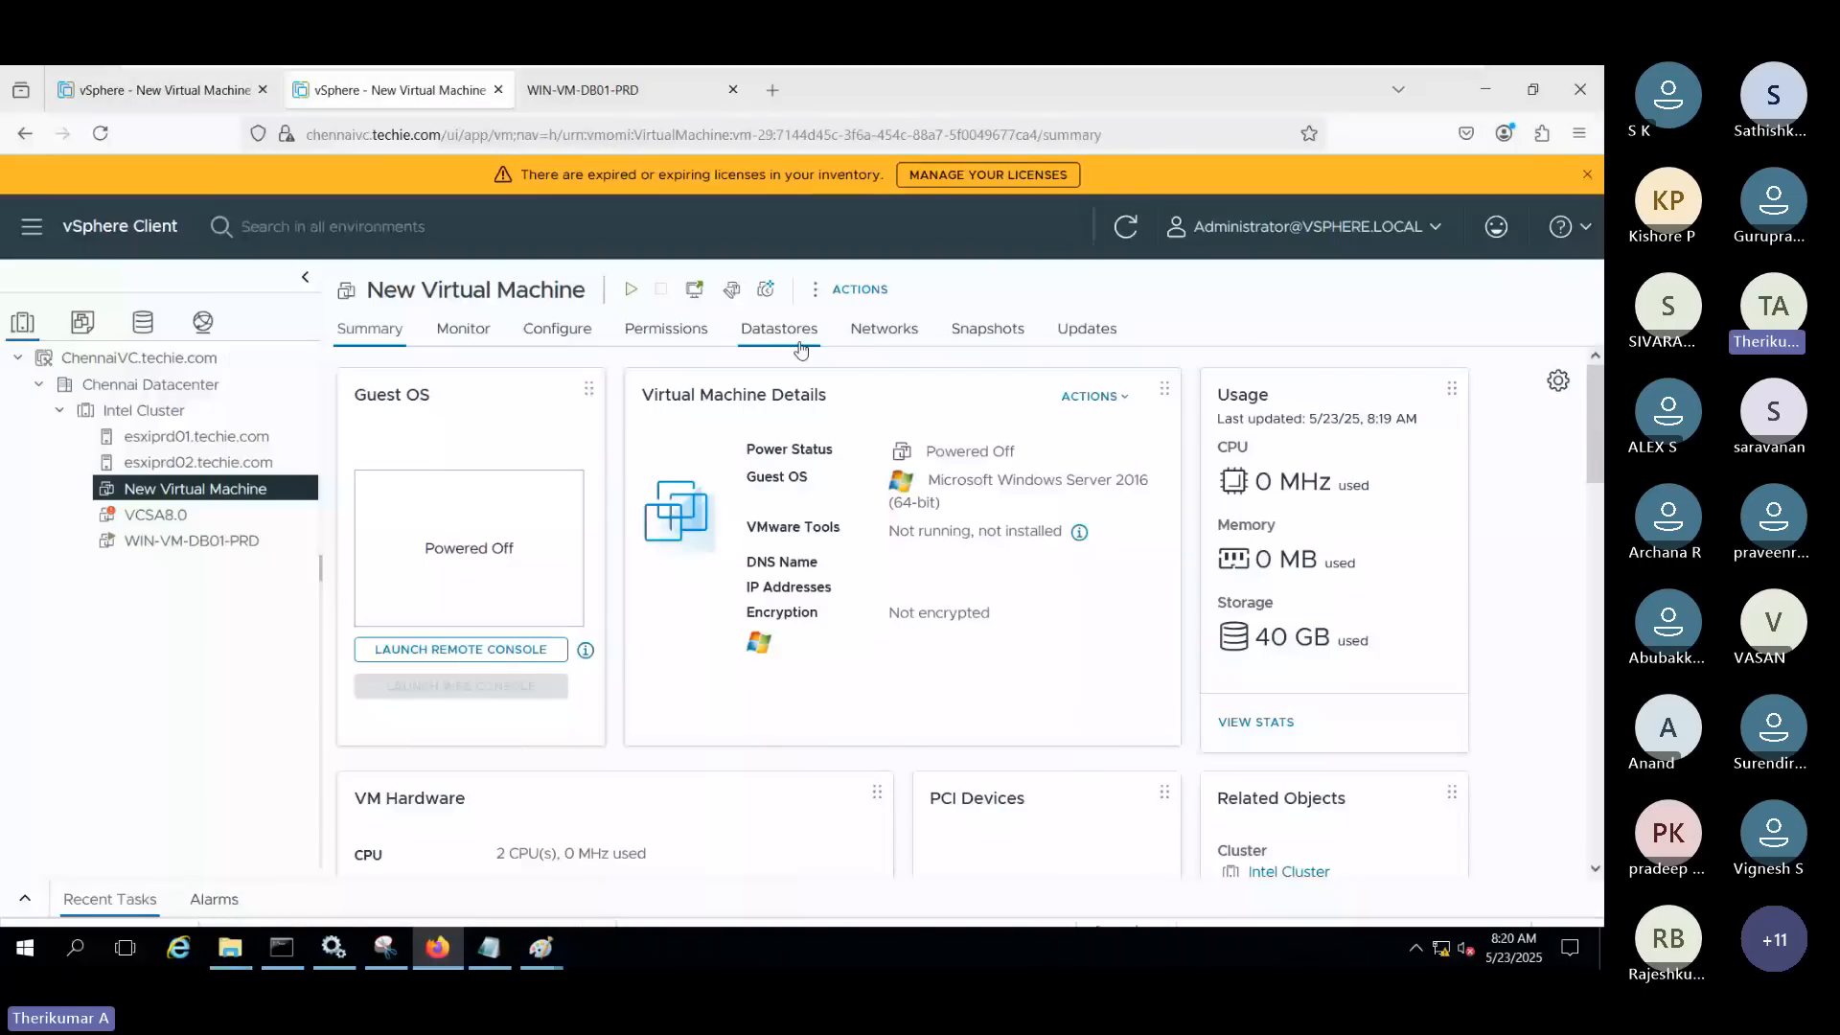
{"action": "left_click", "coordinate": [799, 335]}
{"action": "left_click", "coordinate": [417, 470]}
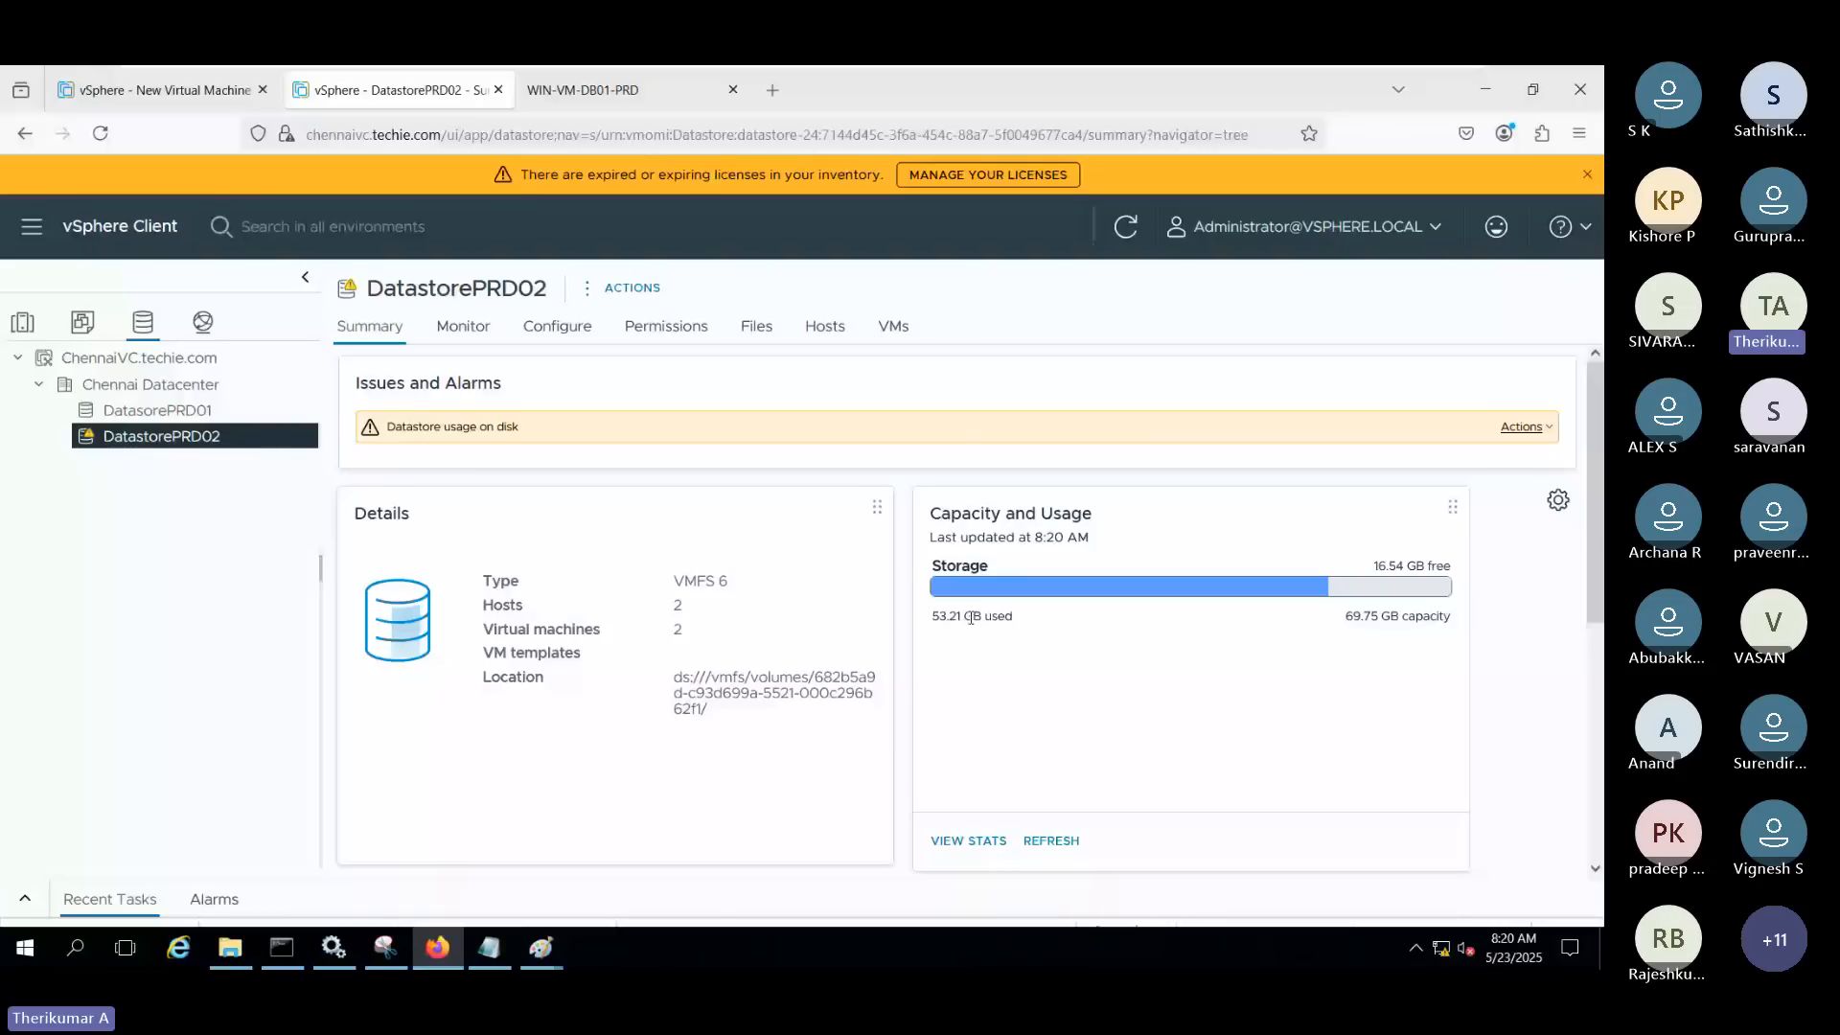
{"action": "double_click", "coordinate": [938, 616]}
{"action": "left_click", "coordinate": [165, 90]}
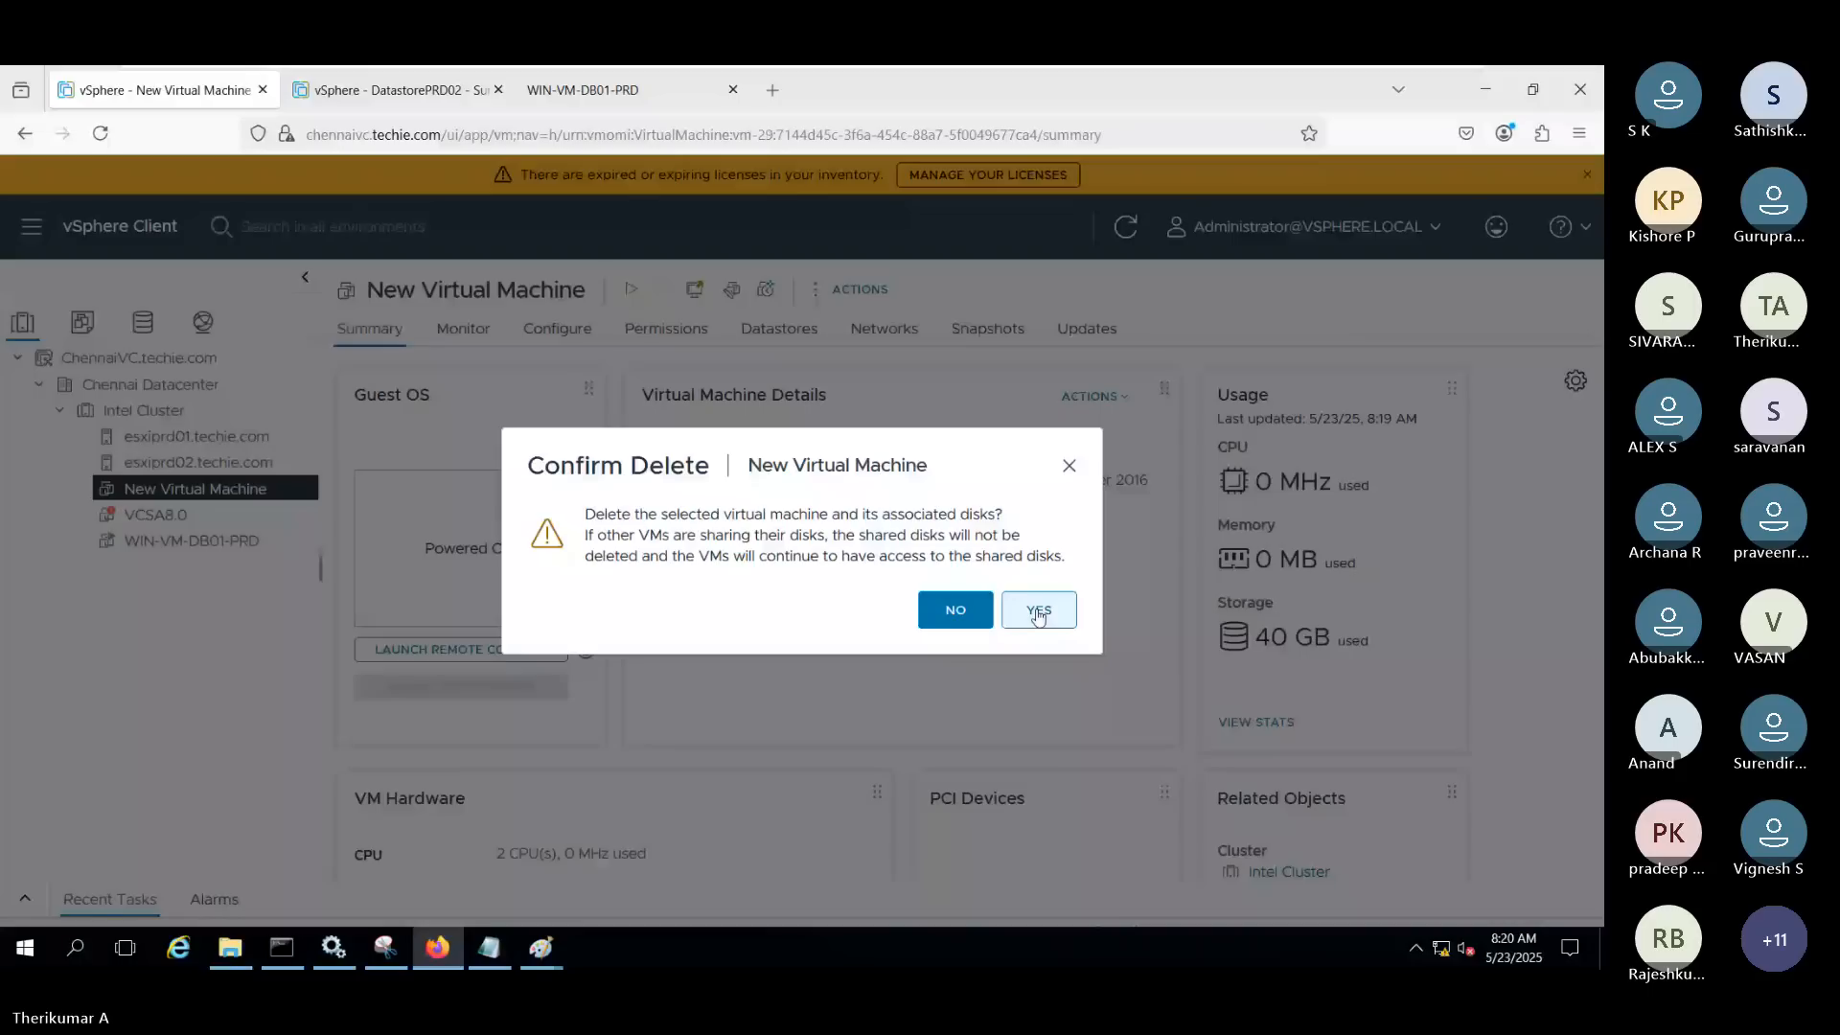
{"action": "left_click", "coordinate": [1035, 613]}
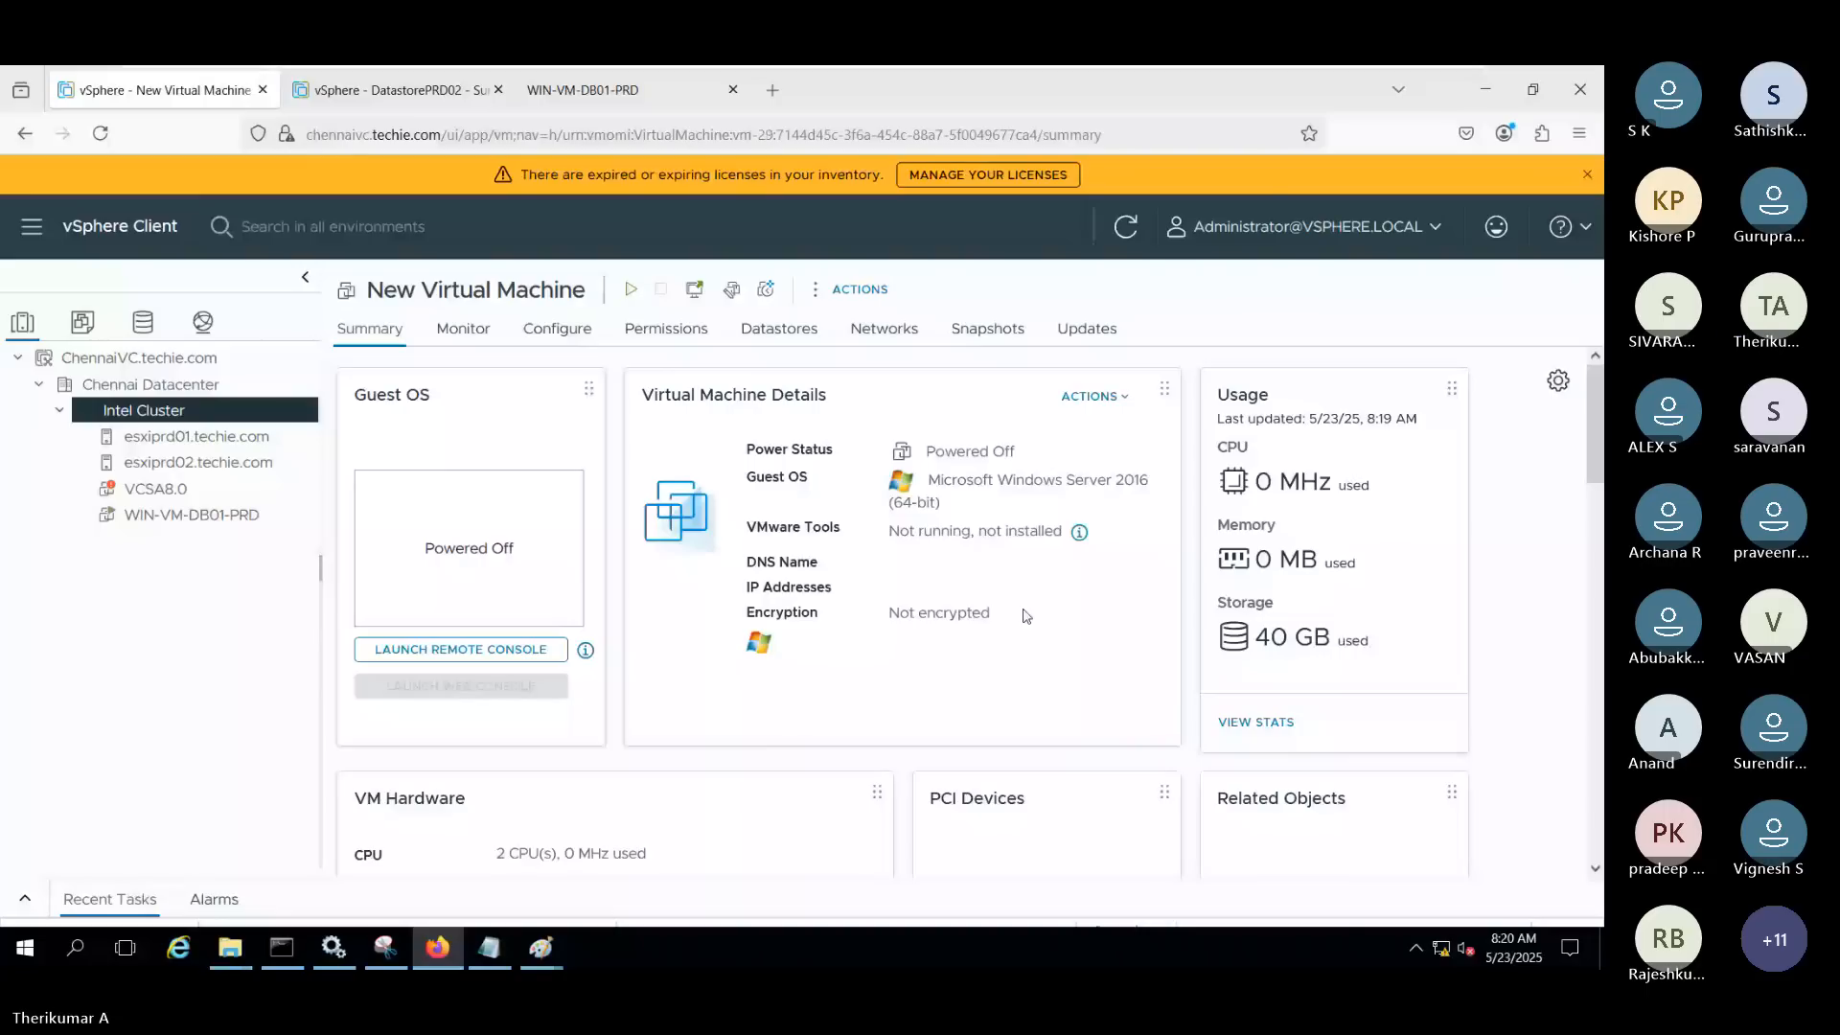
Refresh the DatastorePRD02 summary and compare its used space with the storage used by WIN-VM-DB01-PRD
{"action": "key", "text": "ctrl+Tab"}
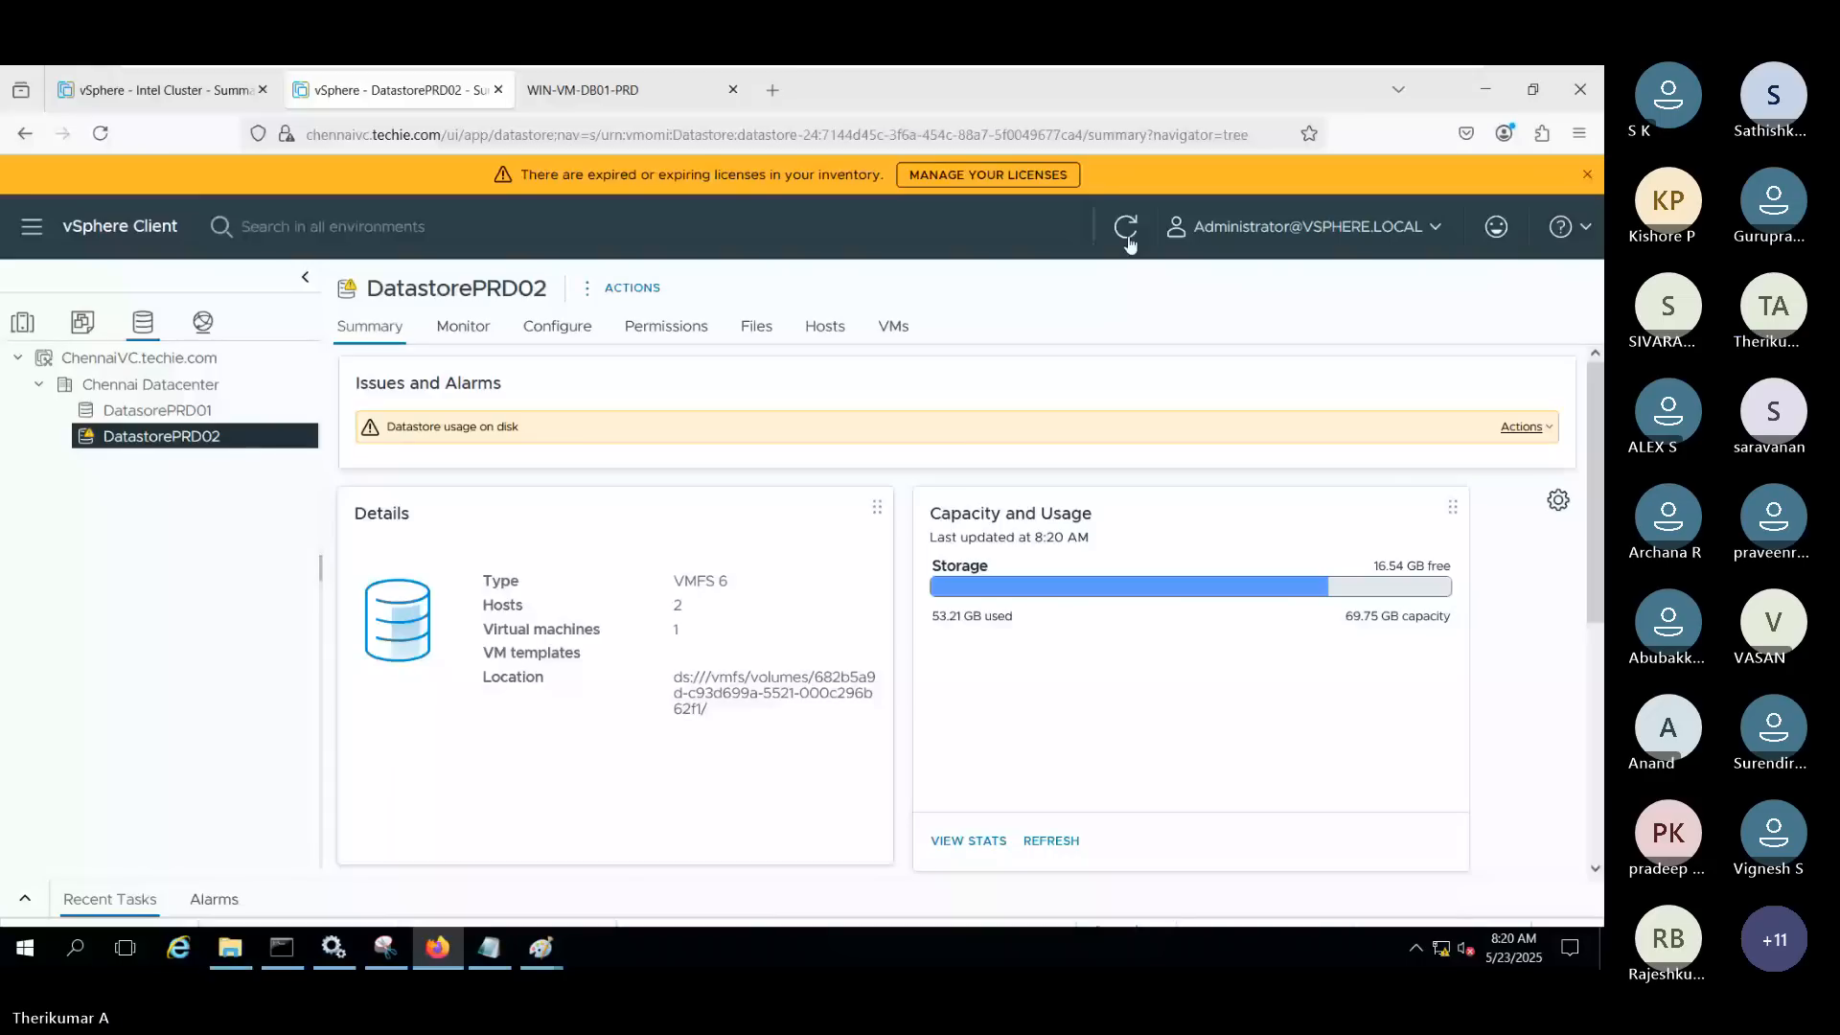
{"action": "left_click", "coordinate": [1127, 235]}
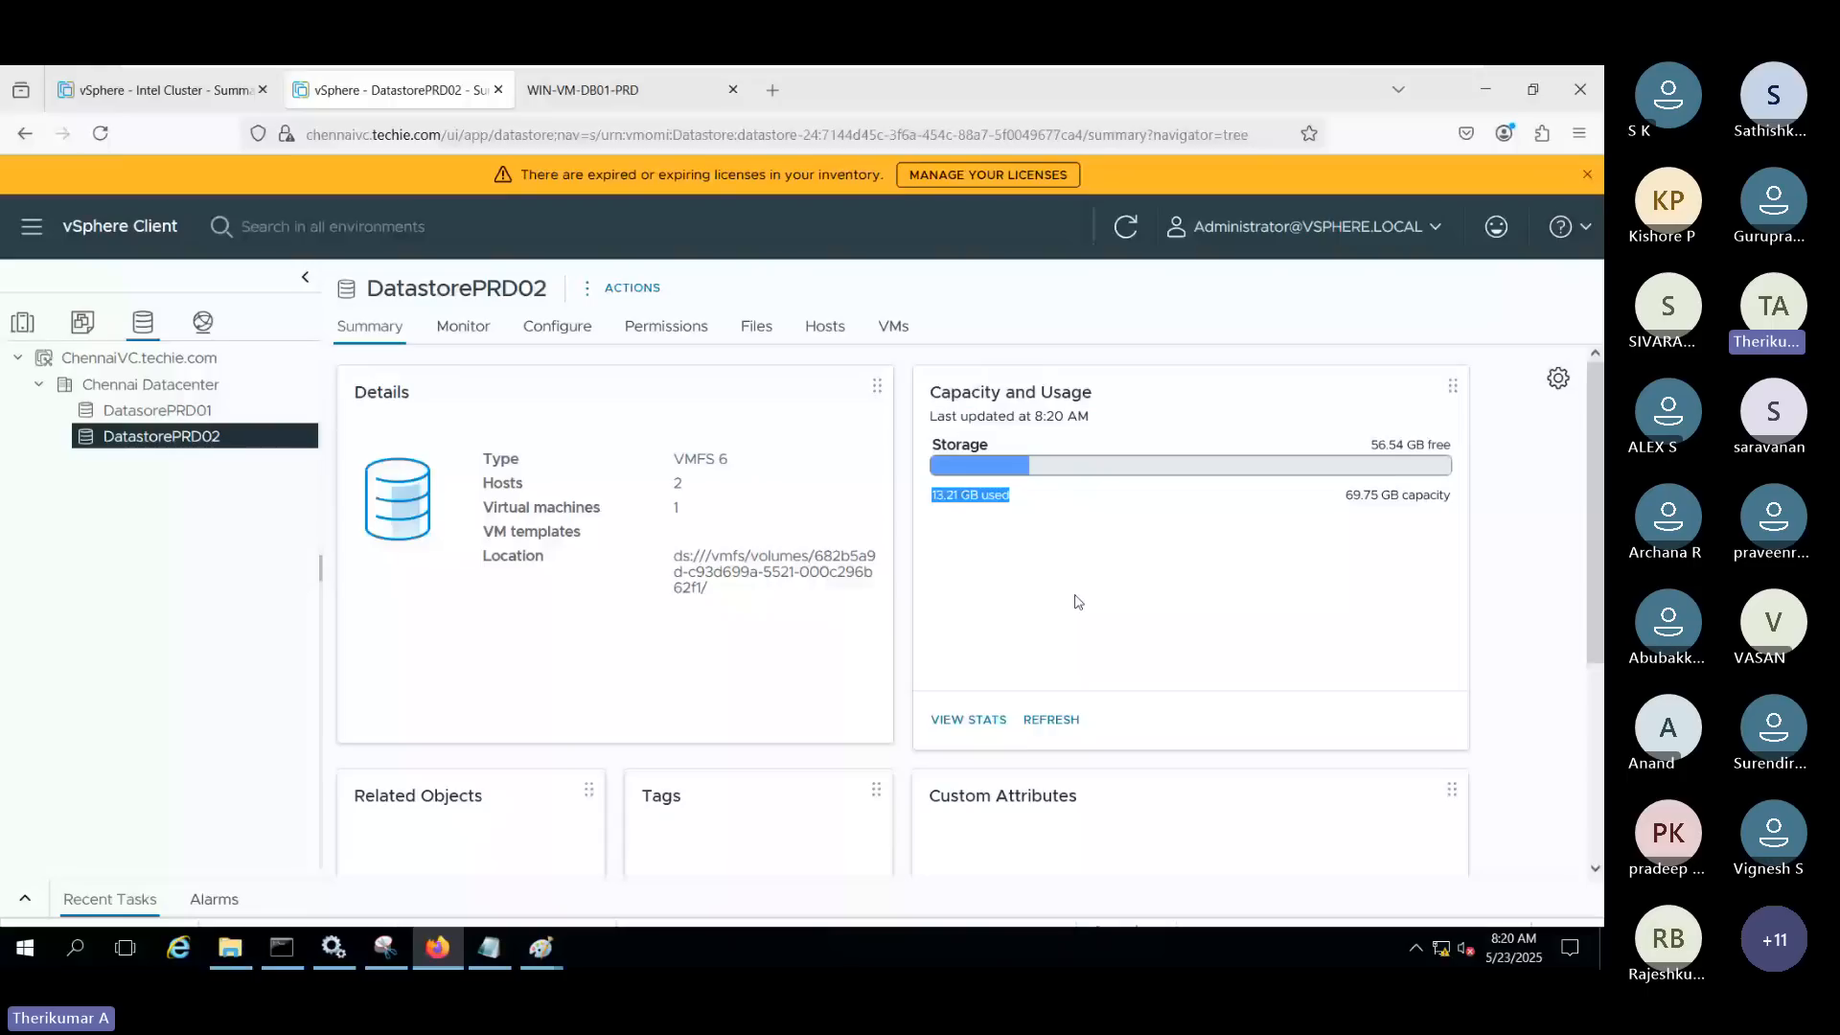
{"action": "left_click", "coordinate": [933, 506]}
{"action": "left_click_drag", "start_coordinate": [931, 502], "coordinate": [958, 497]}
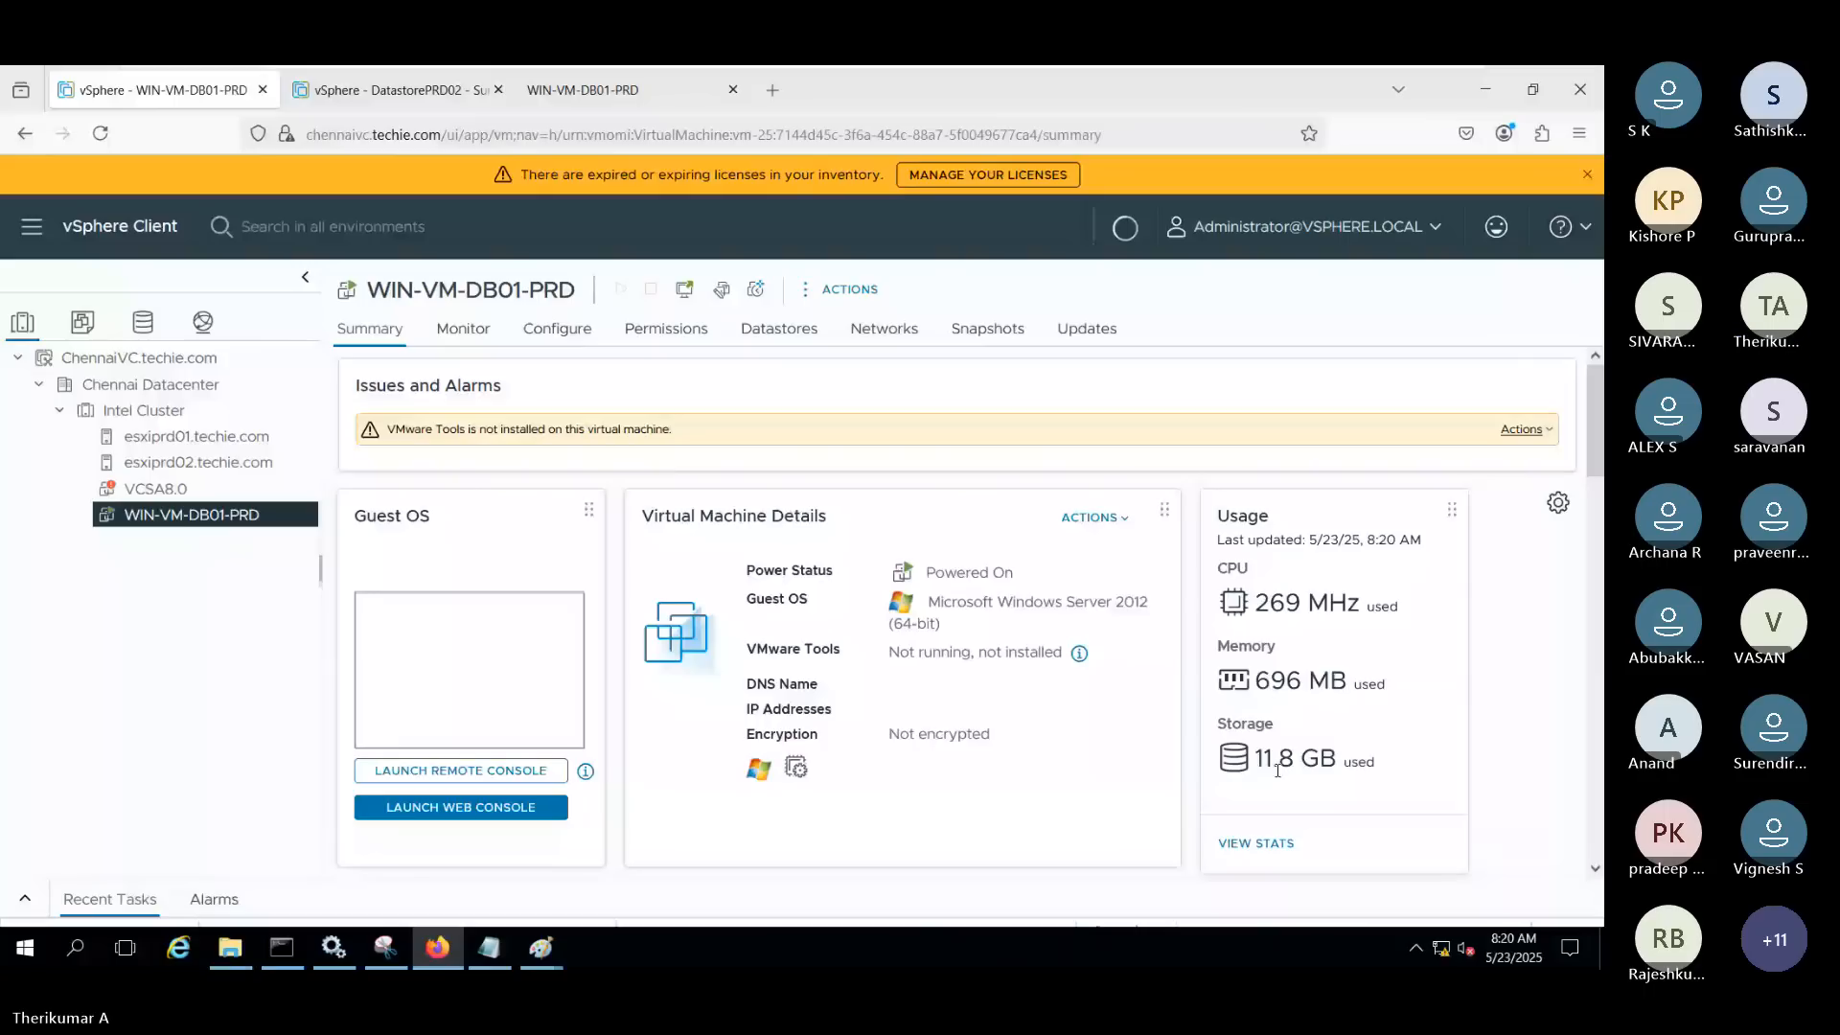
{"action": "triple_click", "coordinate": [1405, 763]}
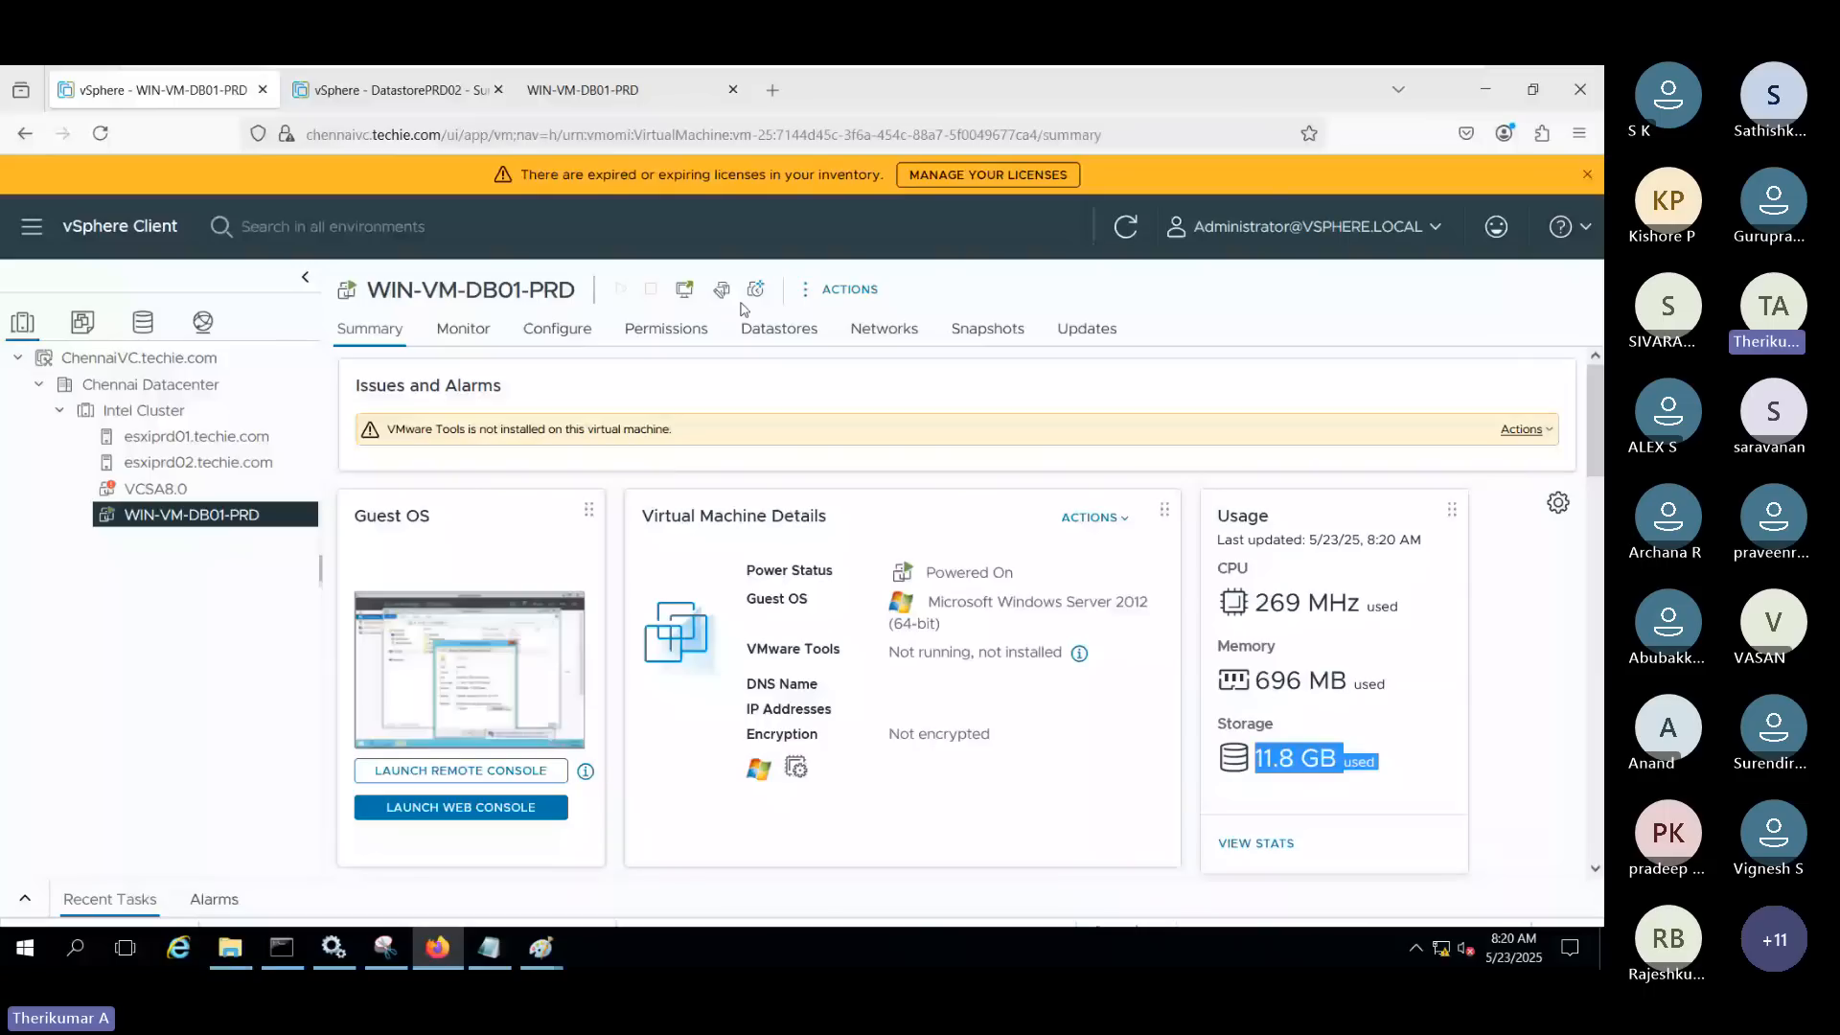
{"action": "left_click", "coordinate": [412, 90]}
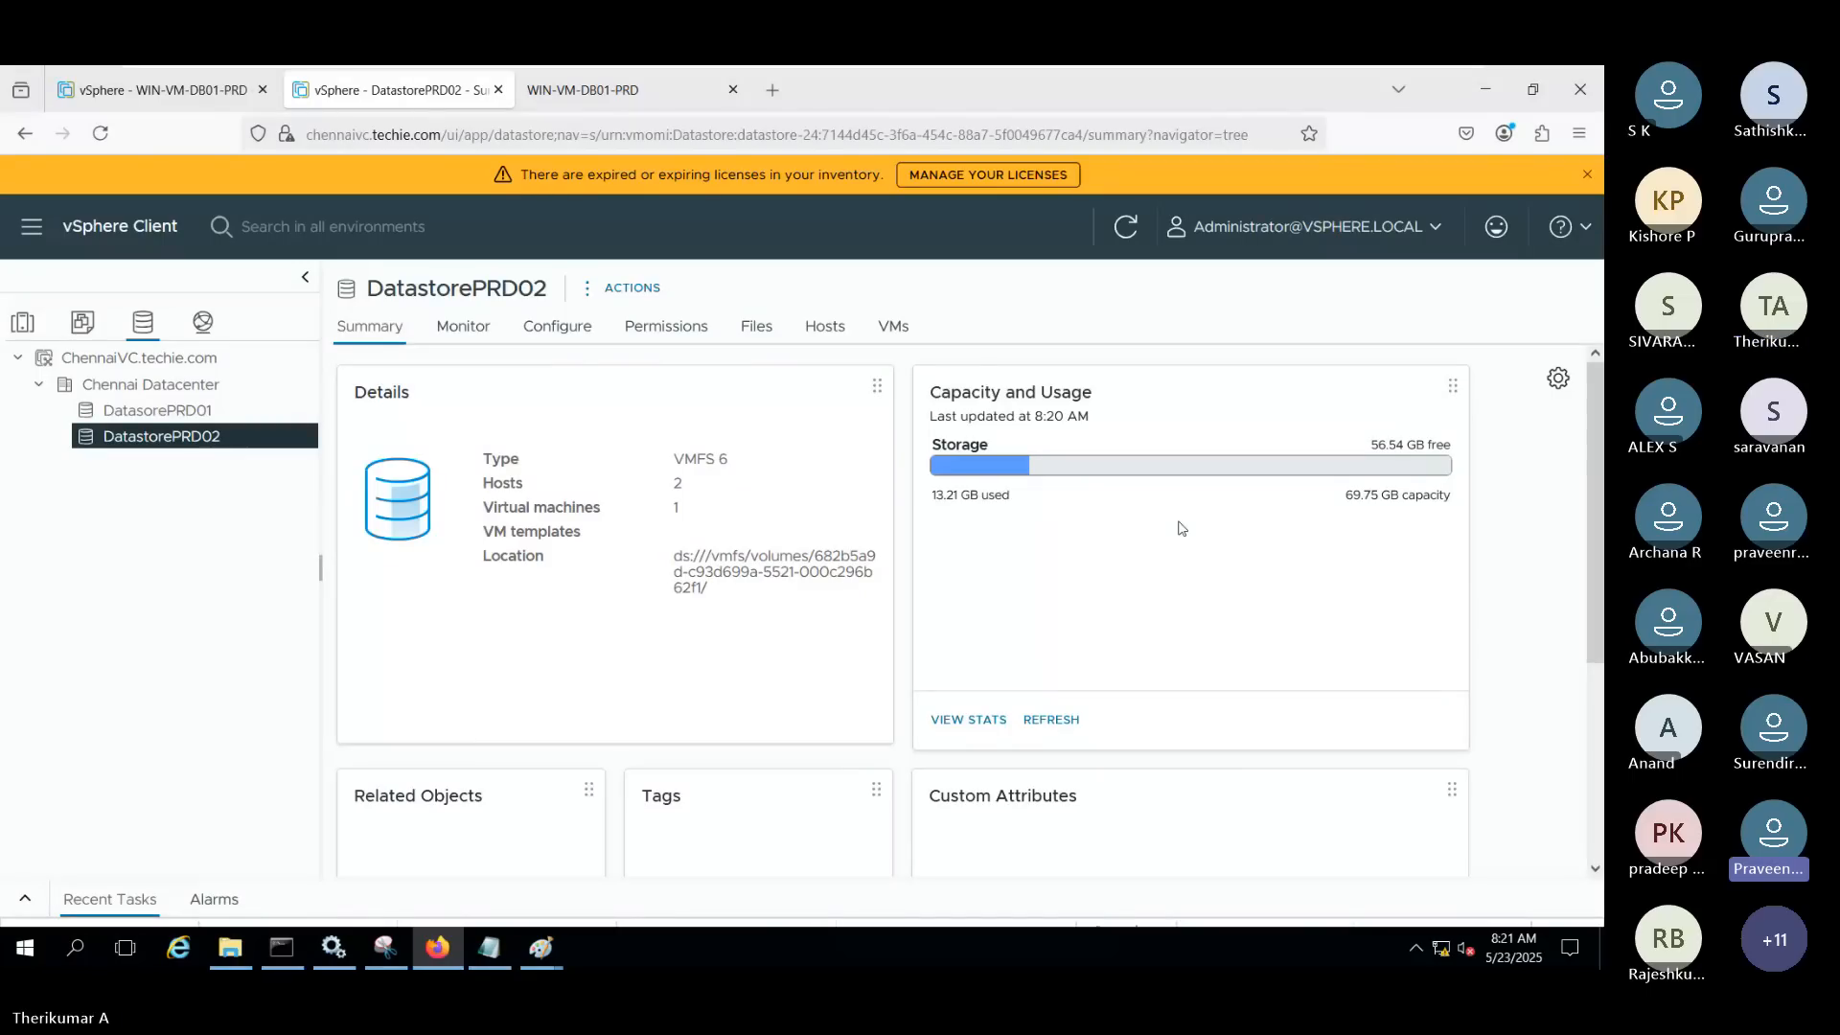
Minimize the virtual machine and switch to Microsoft Teams to check the meeting window
{"action": "mouse_move", "coordinate": [1419, 91]}
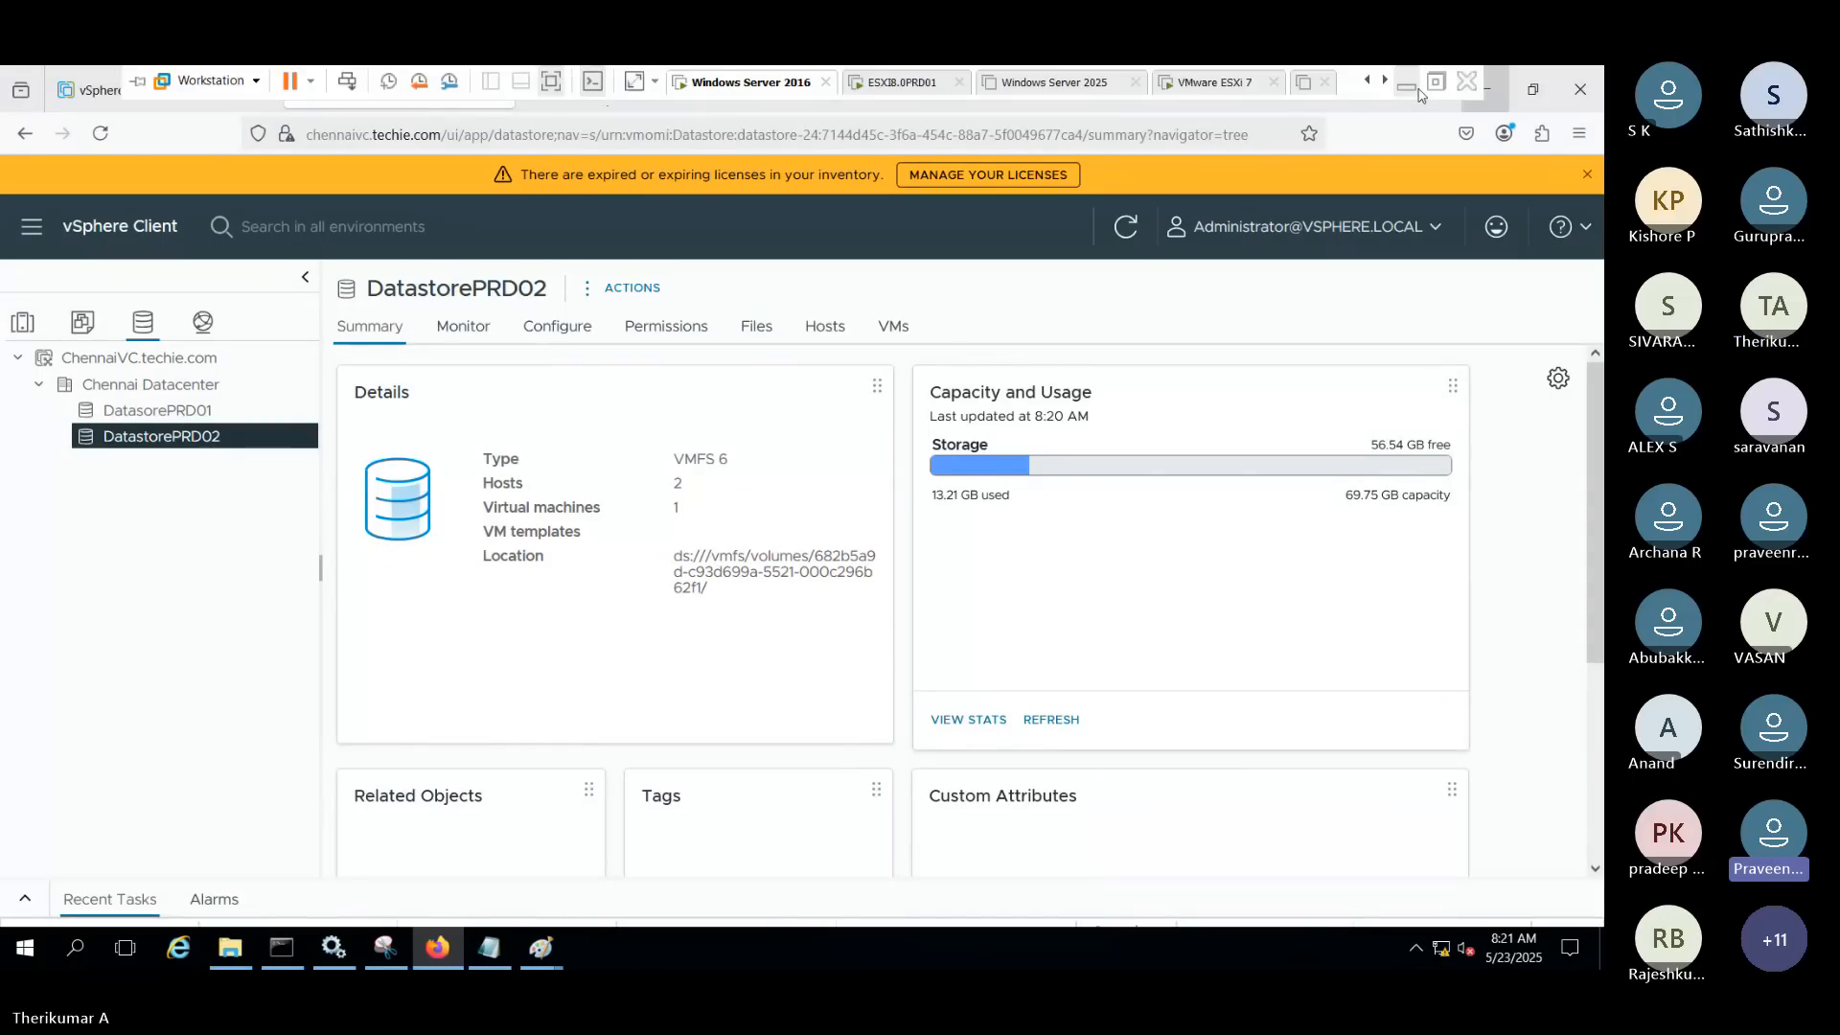
{"action": "left_click", "coordinate": [1408, 88]}
{"action": "mouse_move", "coordinate": [781, 944]}
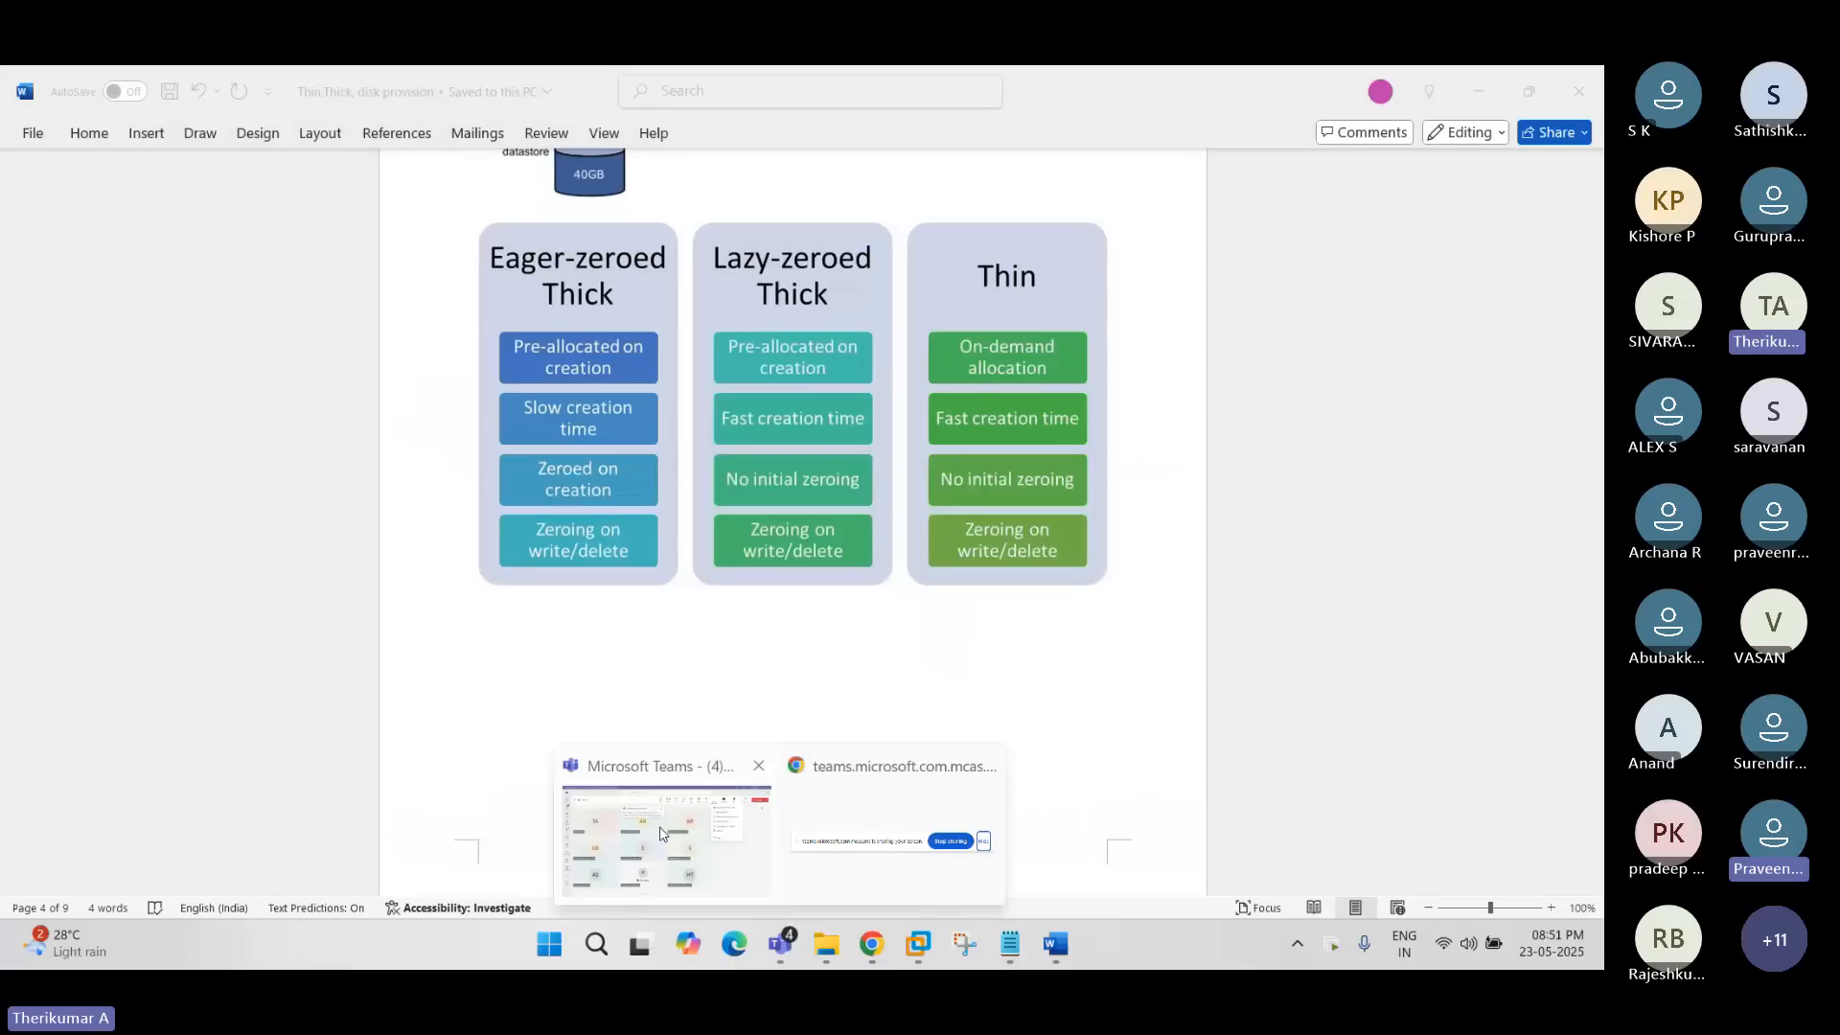
{"action": "left_click", "coordinate": [660, 834]}
{"action": "left_click", "coordinate": [1569, 567]}
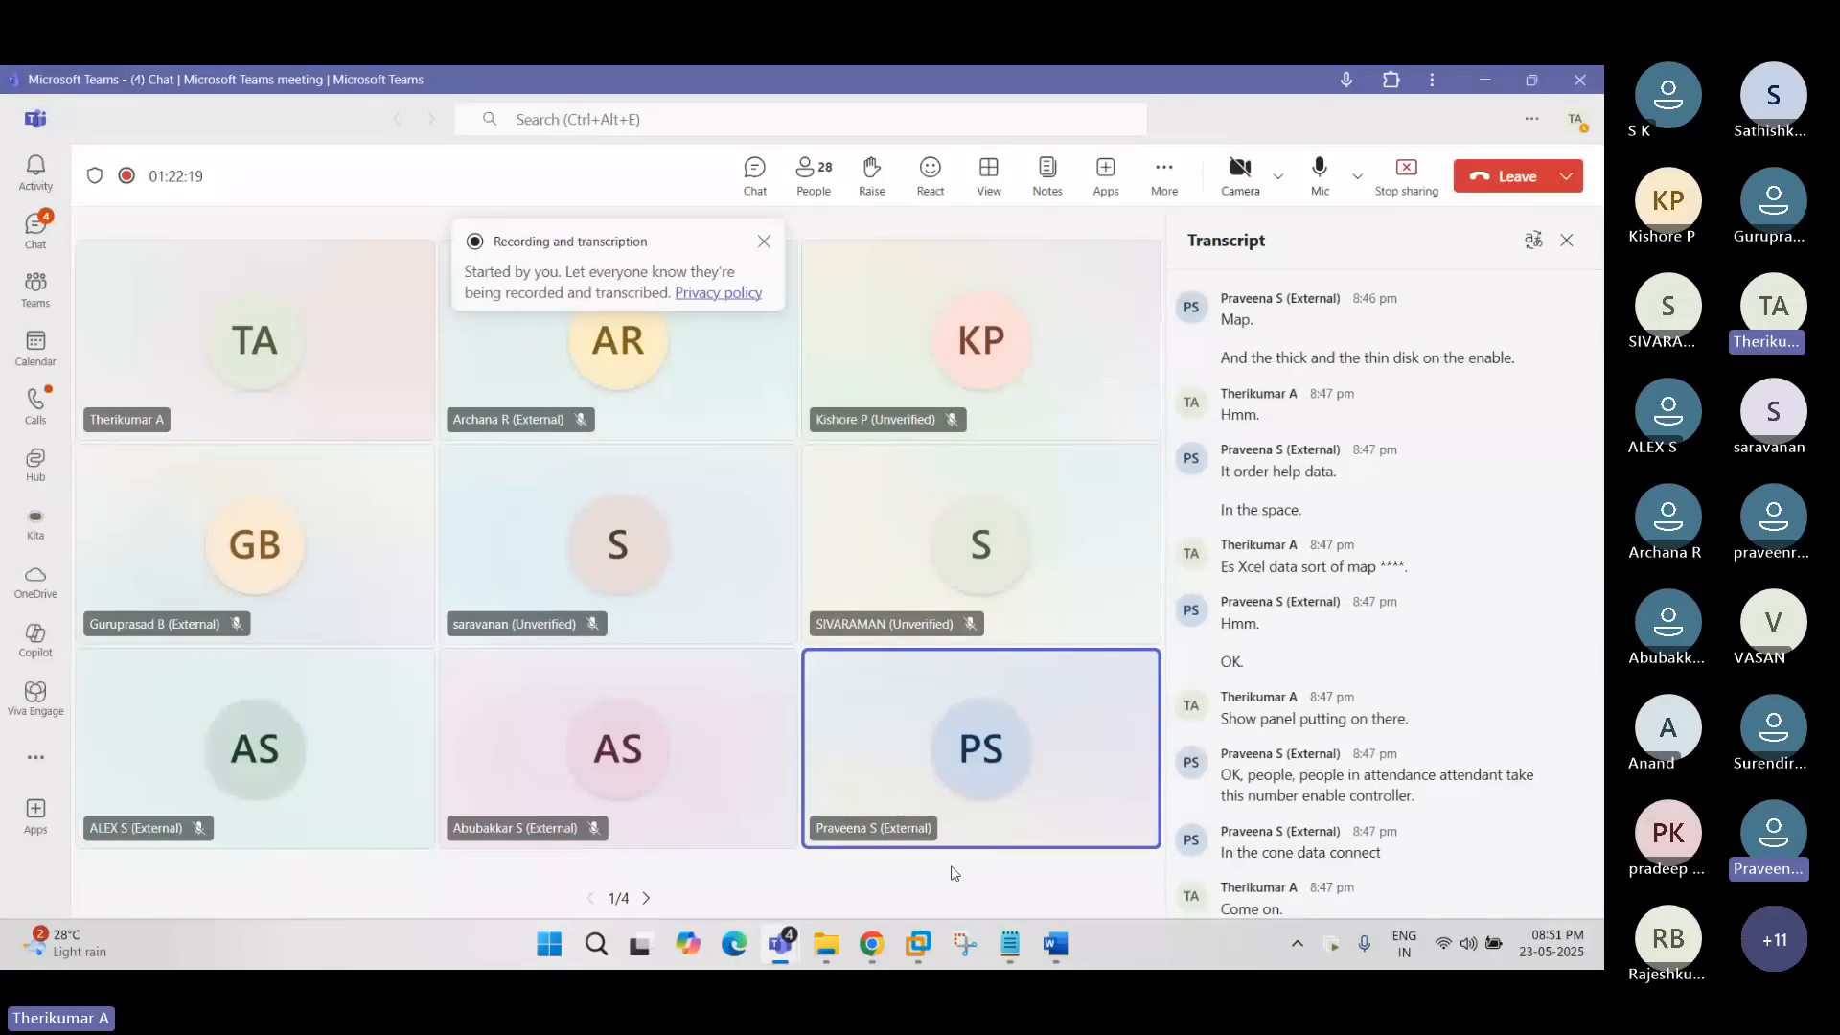
Return to the virtual machine and highlight the free and used storage figures of DatastorePRD02
{"action": "left_click", "coordinate": [912, 944]}
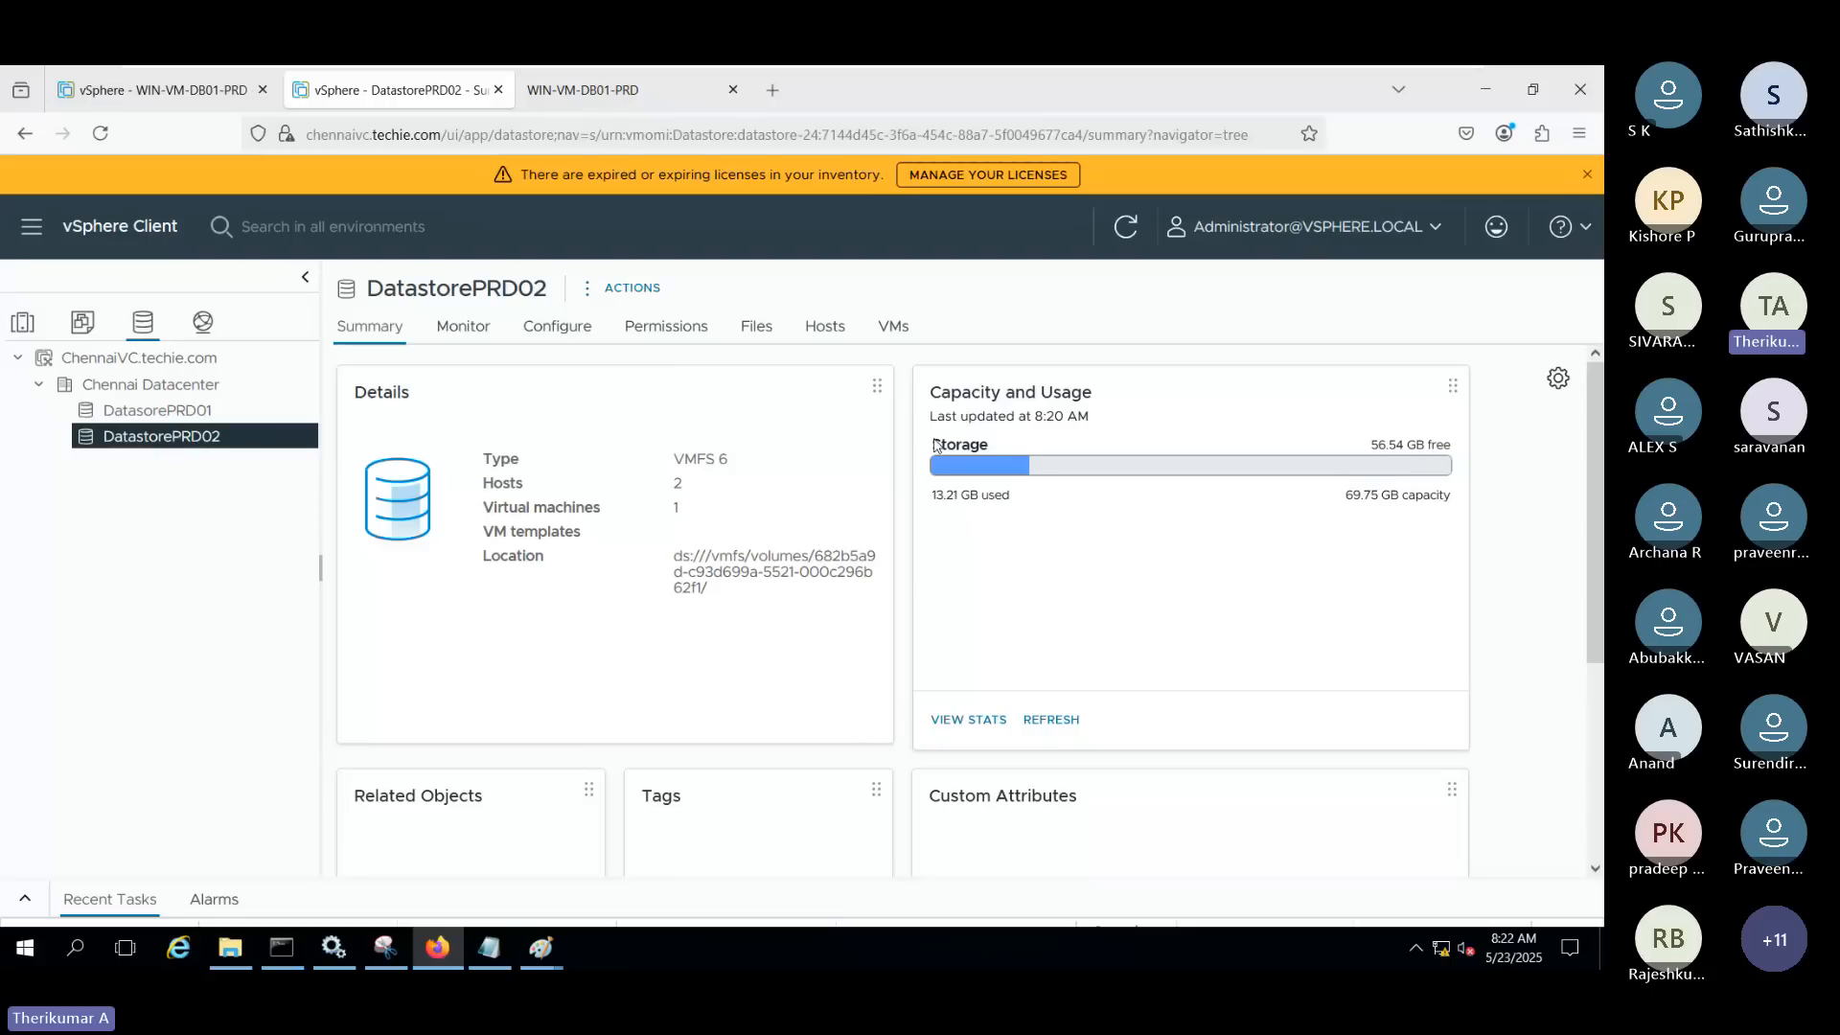
{"action": "left_click_drag", "start_coordinate": [935, 446], "coordinate": [1139, 564]}
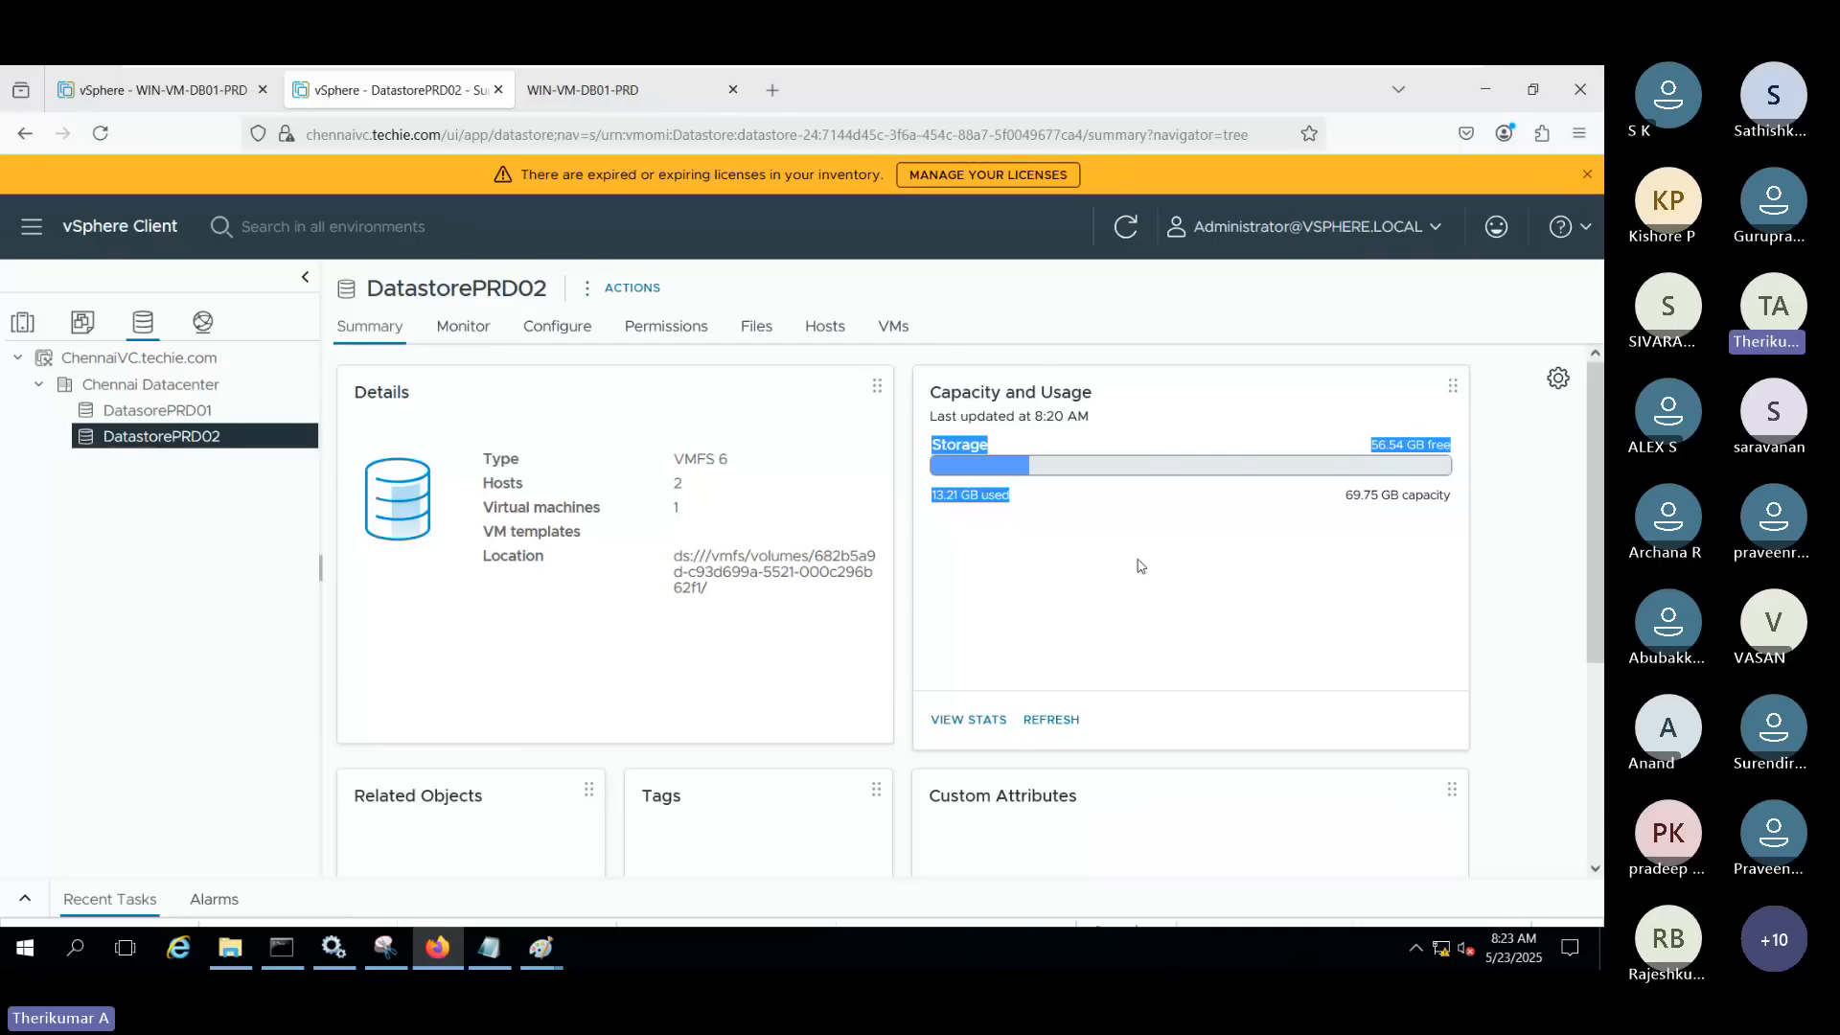
{"action": "left_click", "coordinate": [1096, 569]}
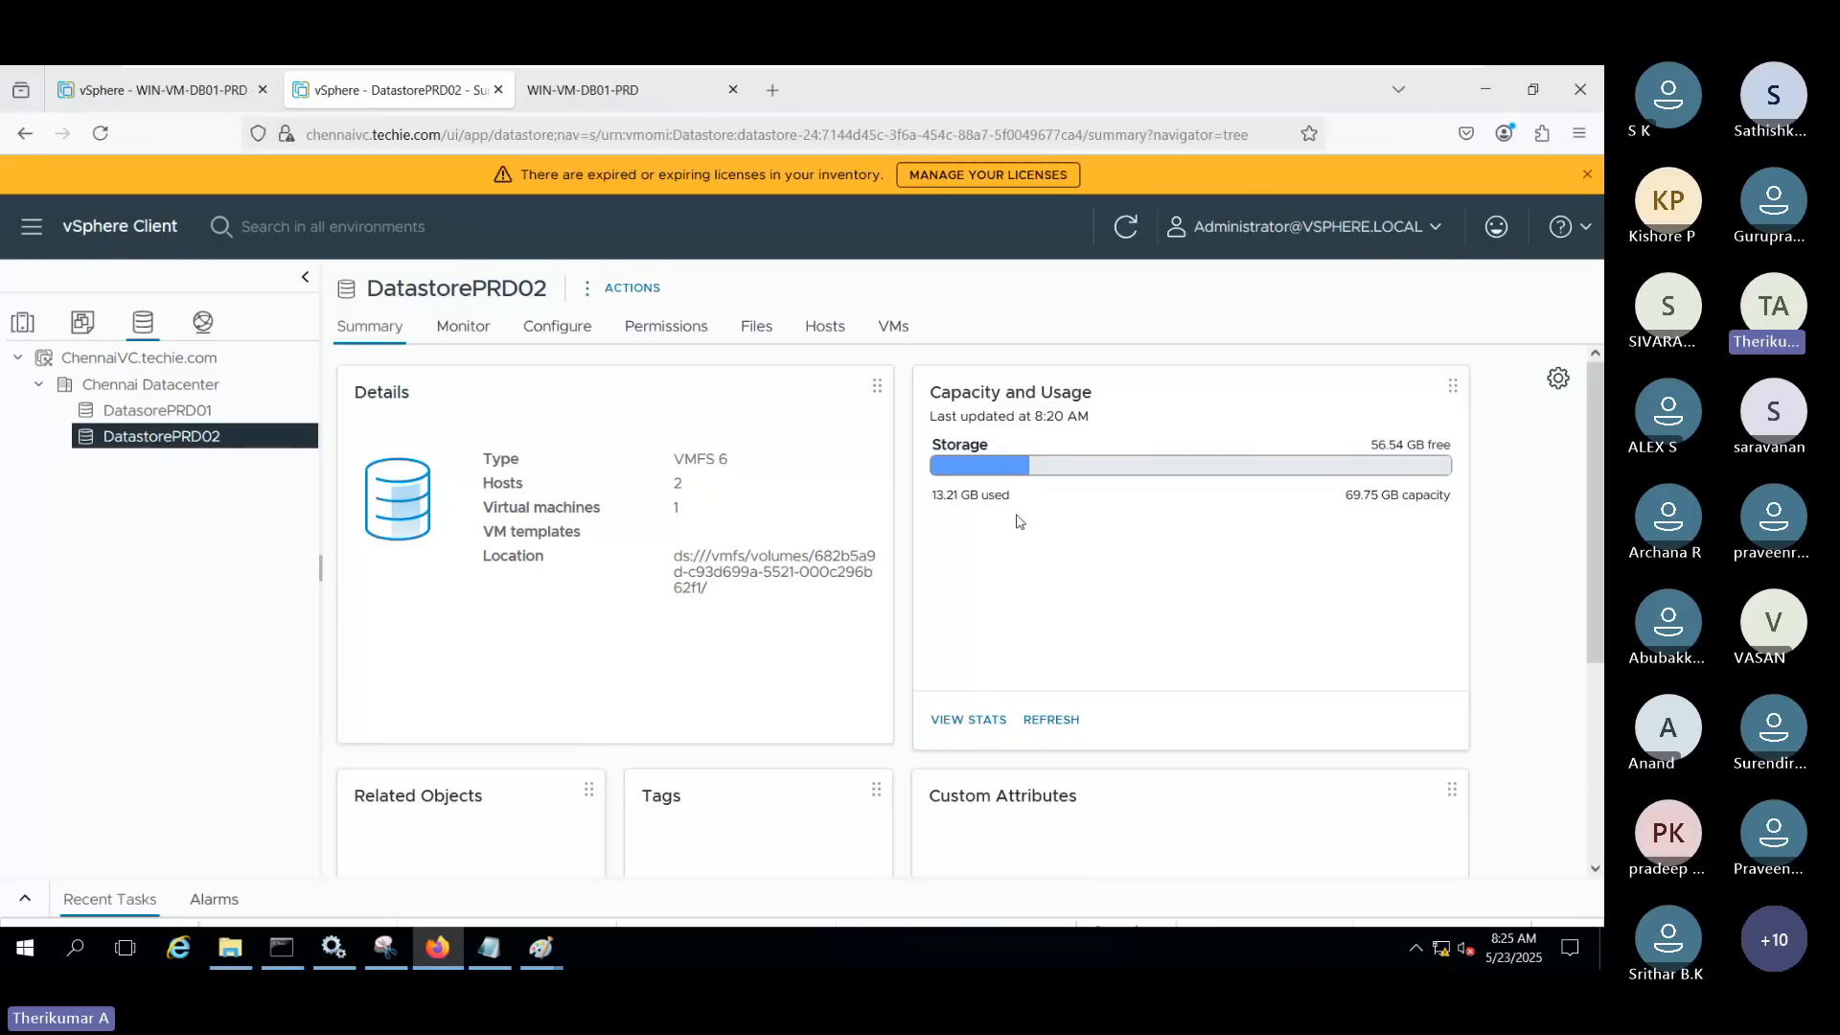
Open a new Paint window and draw a wide red rectangle across the upper part of the canvas
{"action": "right_click", "coordinate": [563, 951]}
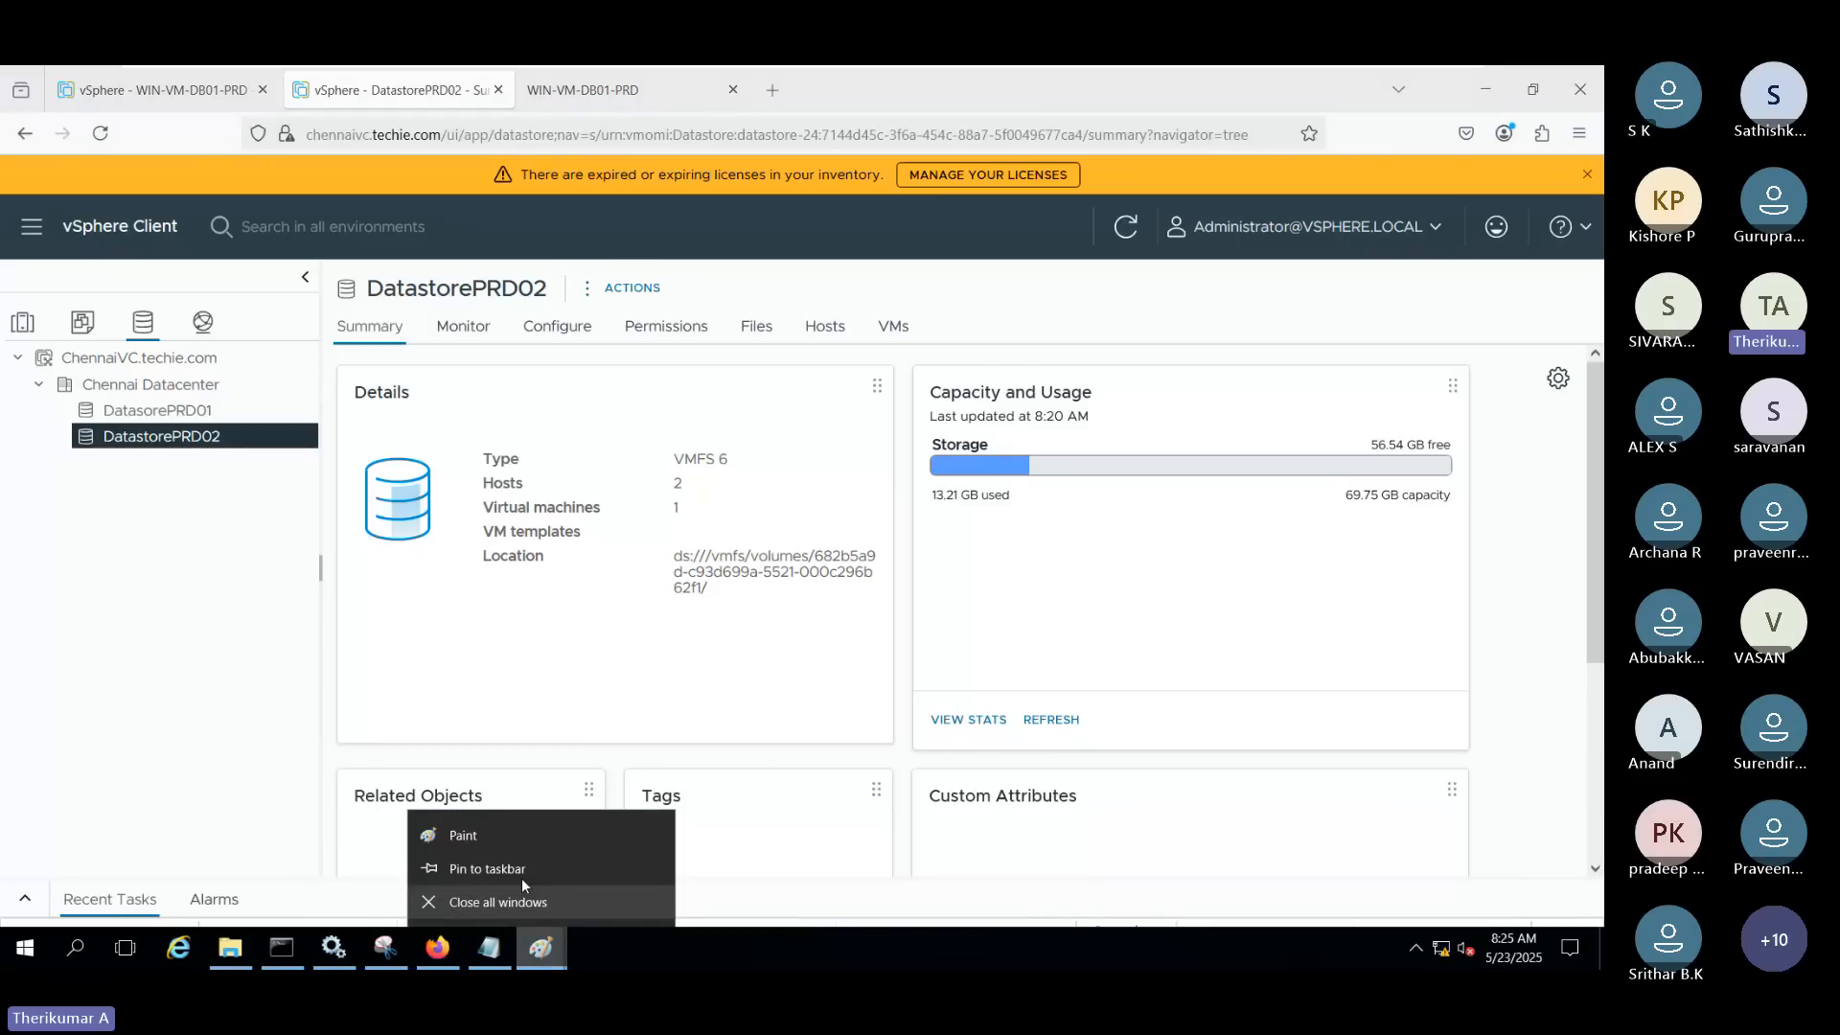
{"action": "left_click", "coordinate": [498, 836]}
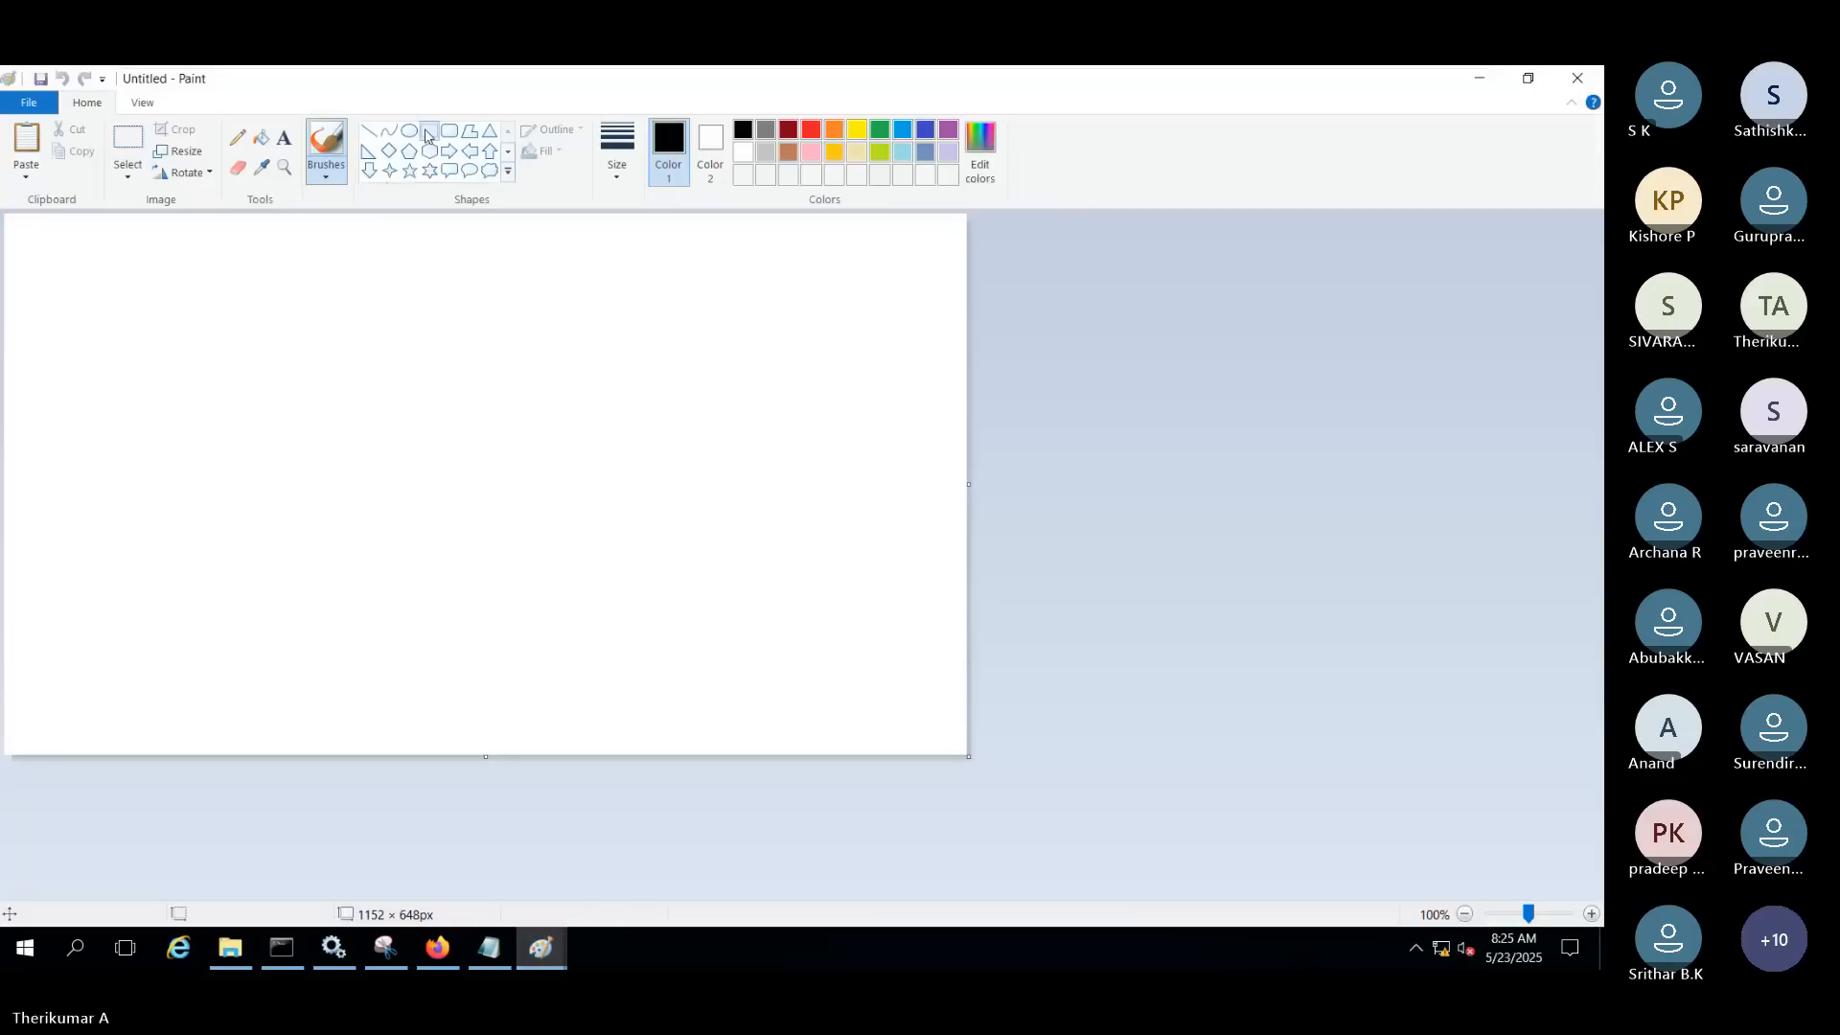
{"action": "left_click", "coordinate": [429, 131]}
{"action": "left_click_drag", "start_coordinate": [183, 260], "coordinate": [551, 363]}
{"action": "key", "text": "ctrl+z"}
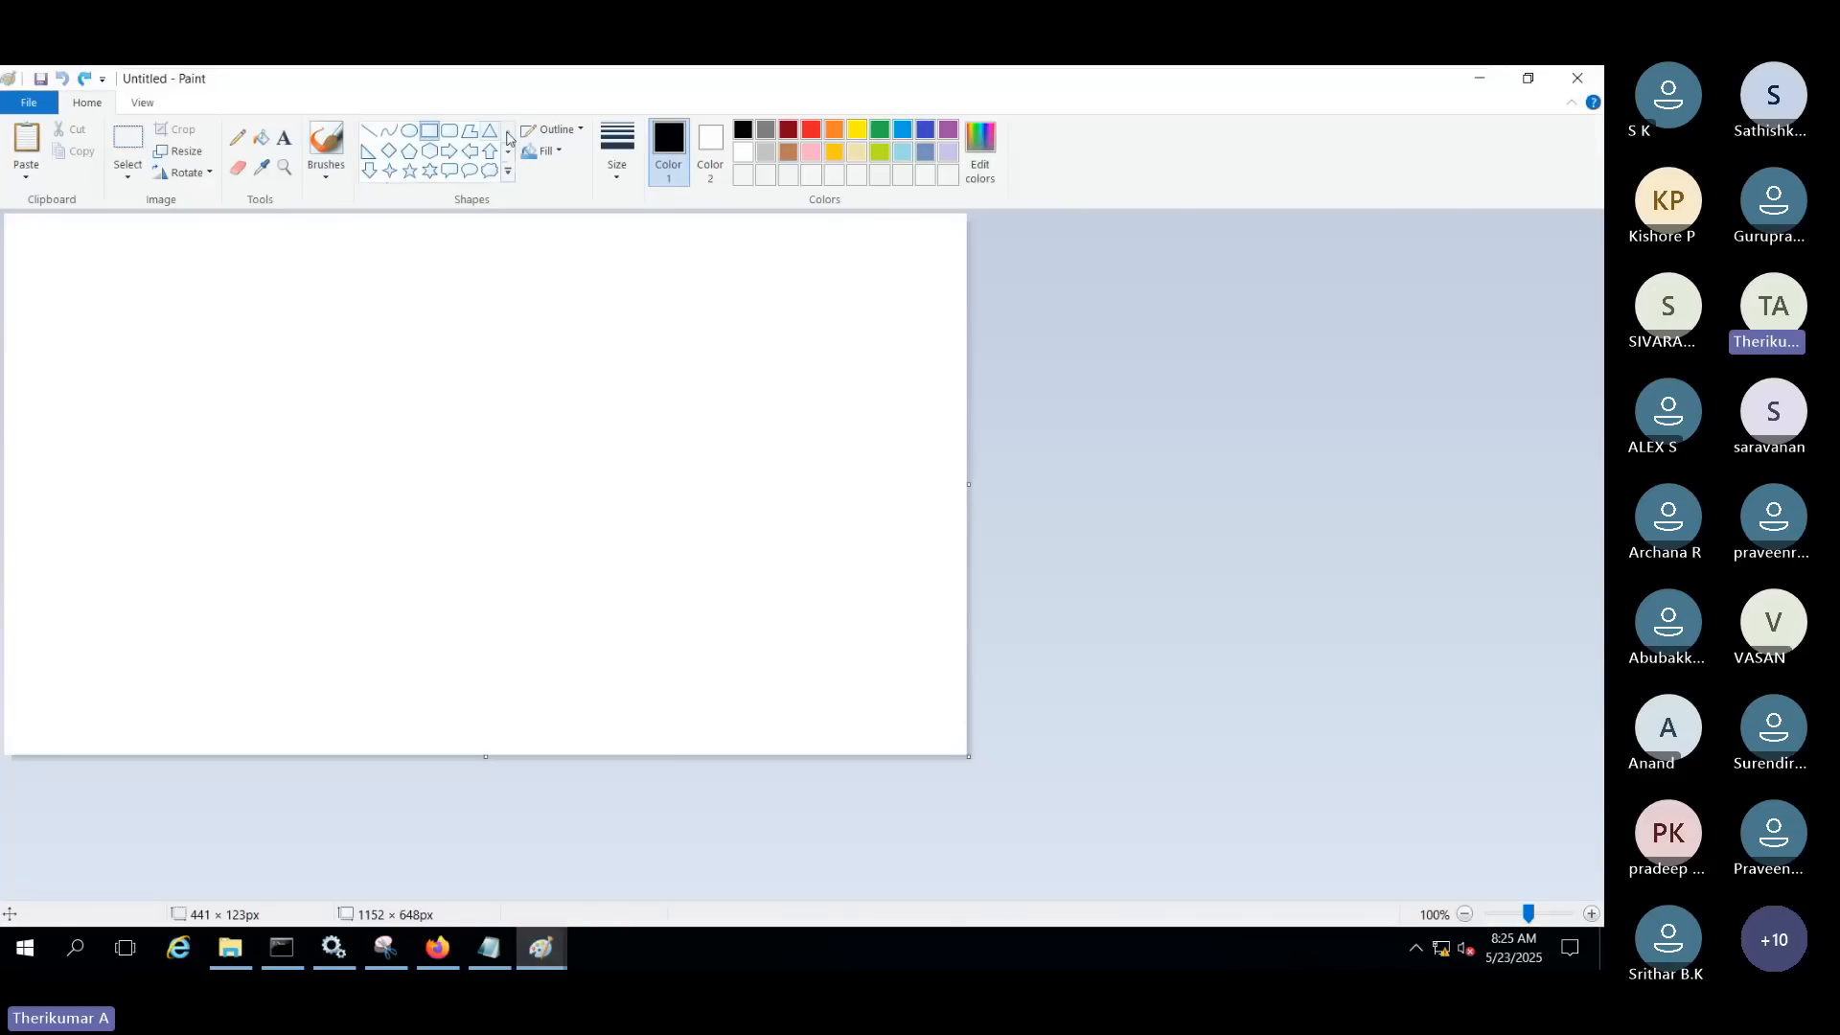
{"action": "left_click", "coordinate": [811, 130]}
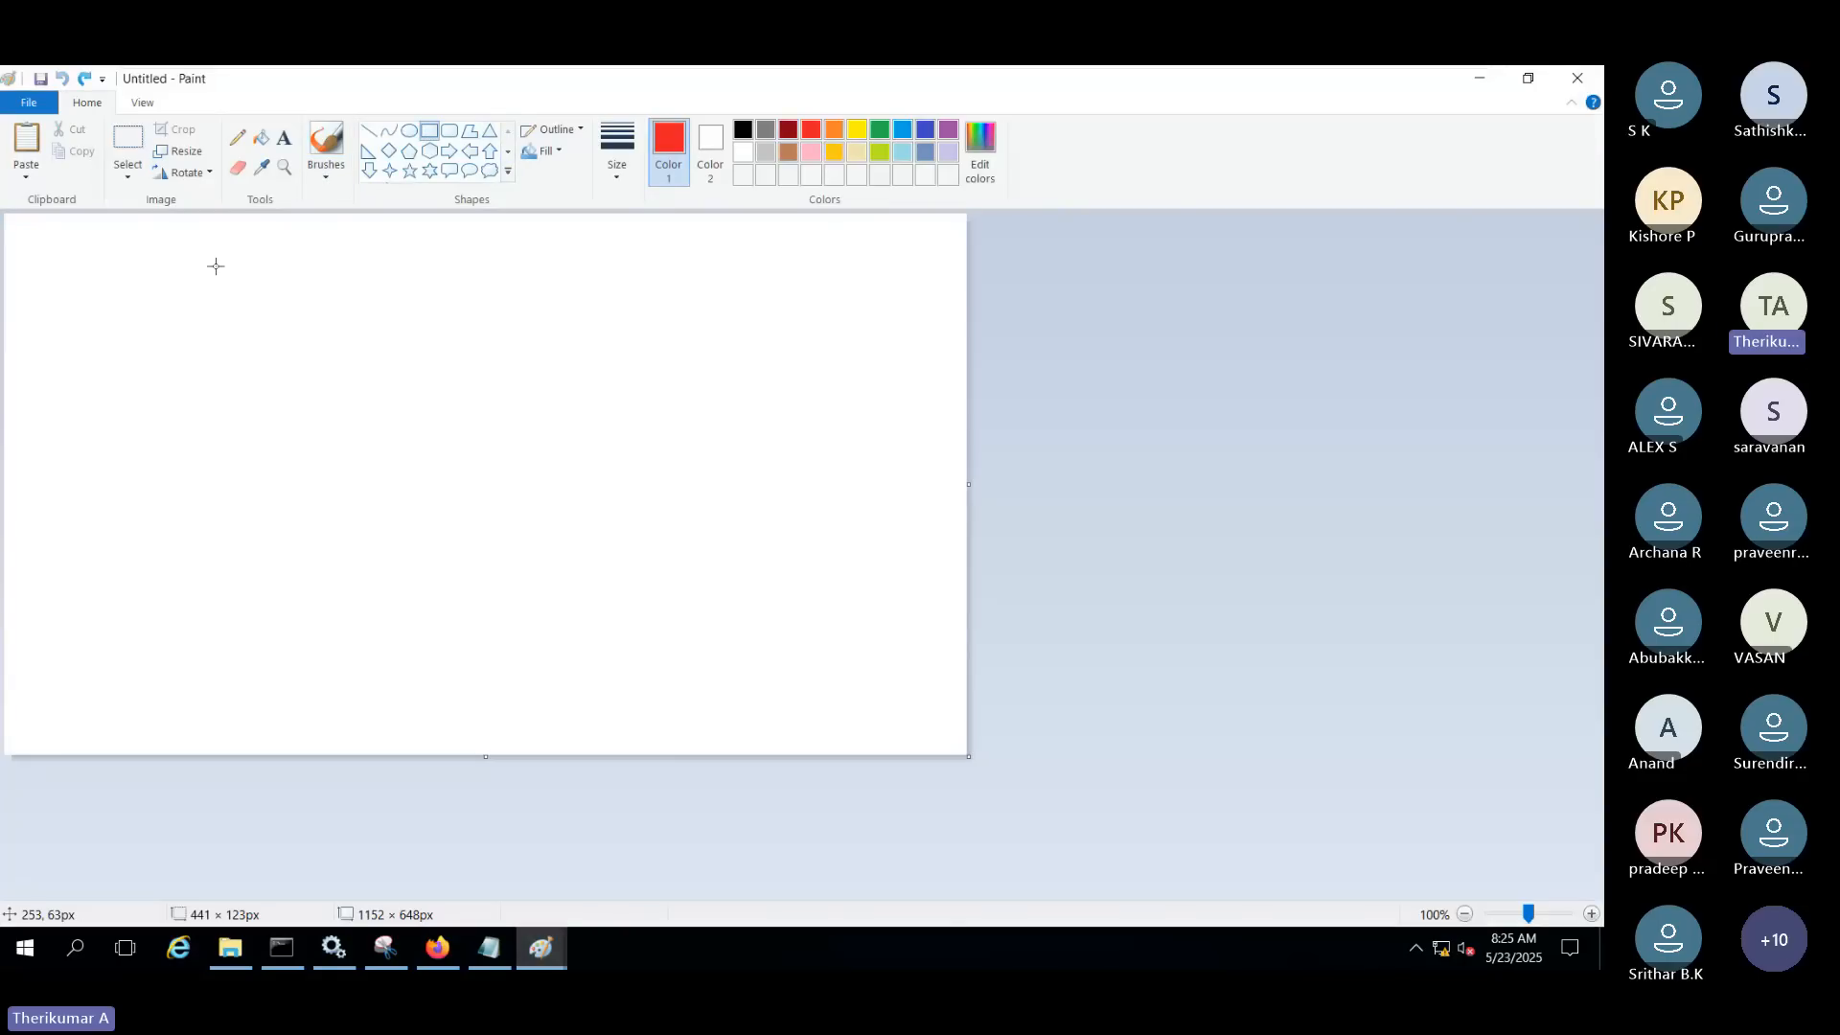
{"action": "left_click_drag", "start_coordinate": [215, 266], "coordinate": [712, 365]}
Handwrite 1TB in red with the Pencil under the rectangle's right end and DB near the canvas's left edge
{"action": "left_click", "coordinate": [236, 137]}
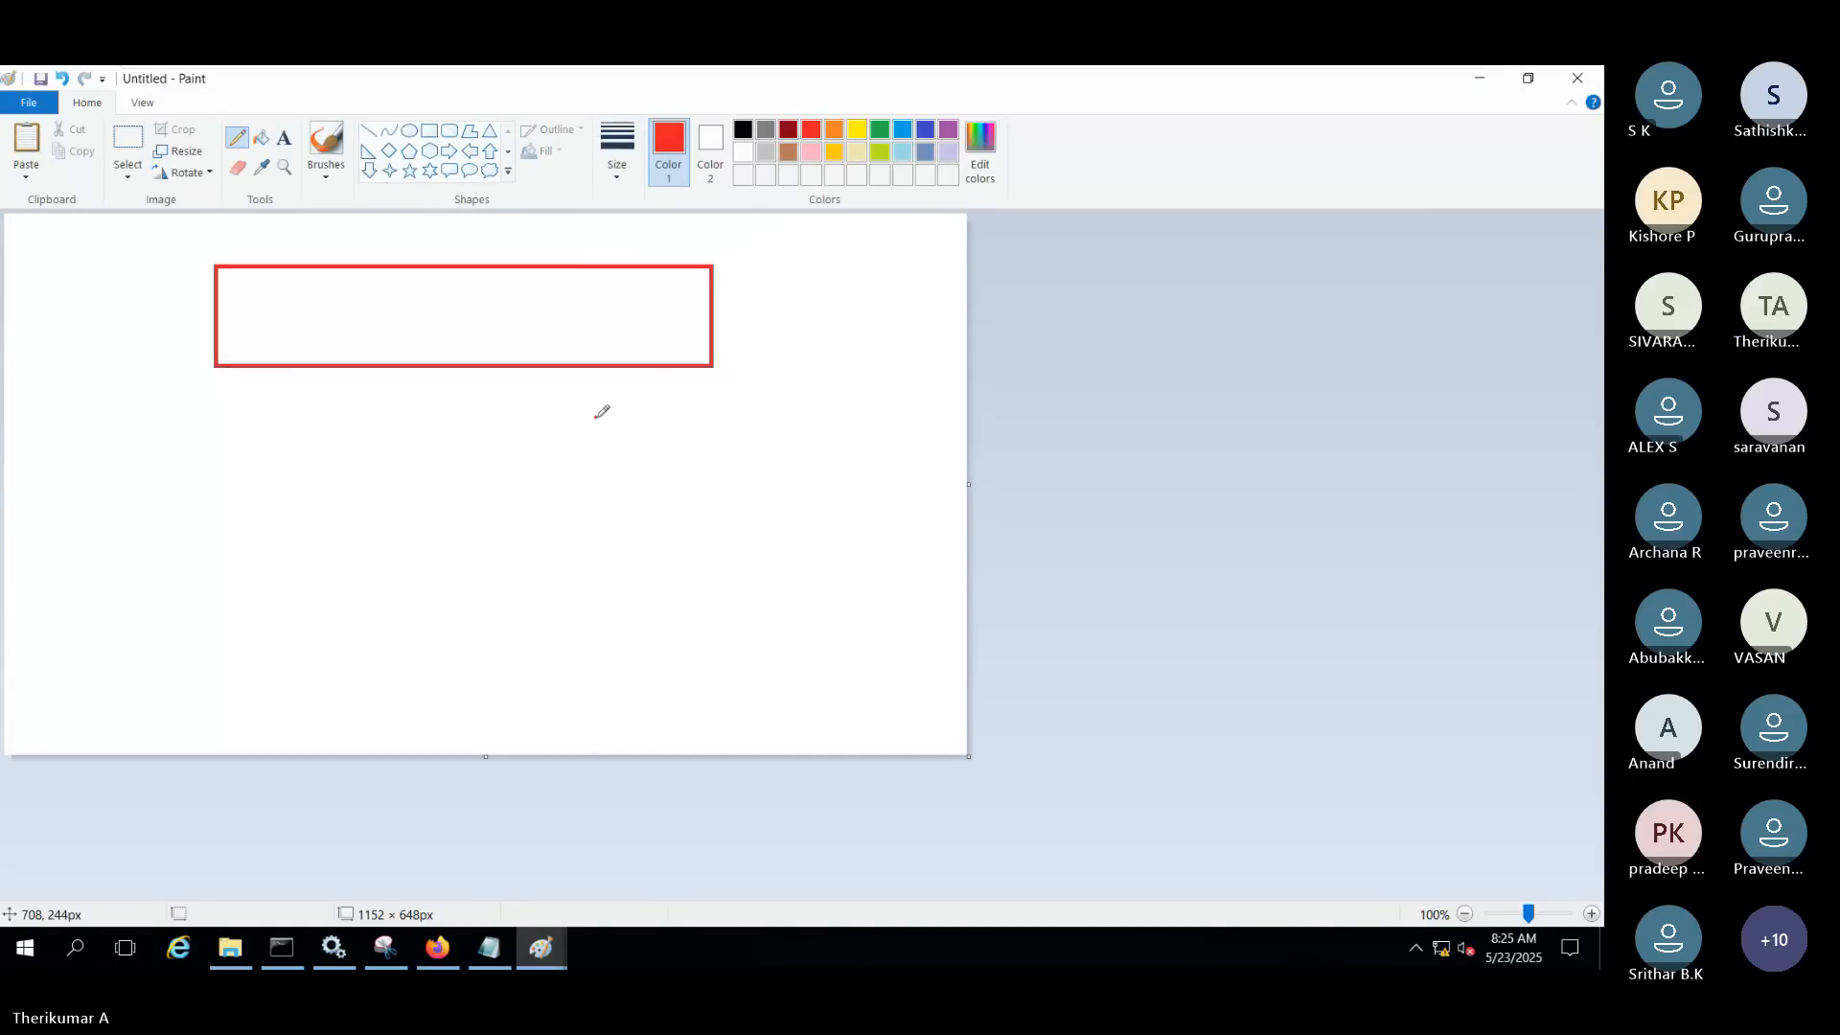
{"action": "mouse_move", "coordinate": [596, 415]}
{"action": "left_mouse_down"}
{"action": "mouse_move", "coordinate": [633, 472]}
{"action": "mouse_move", "coordinate": [663, 405]}
{"action": "mouse_move", "coordinate": [660, 471]}
{"action": "left_mouse_up"}
{"action": "mouse_move", "coordinate": [674, 414]}
{"action": "left_mouse_down"}
{"action": "mouse_move", "coordinate": [682, 460]}
{"action": "mouse_move", "coordinate": [709, 450]}
{"action": "left_mouse_up"}
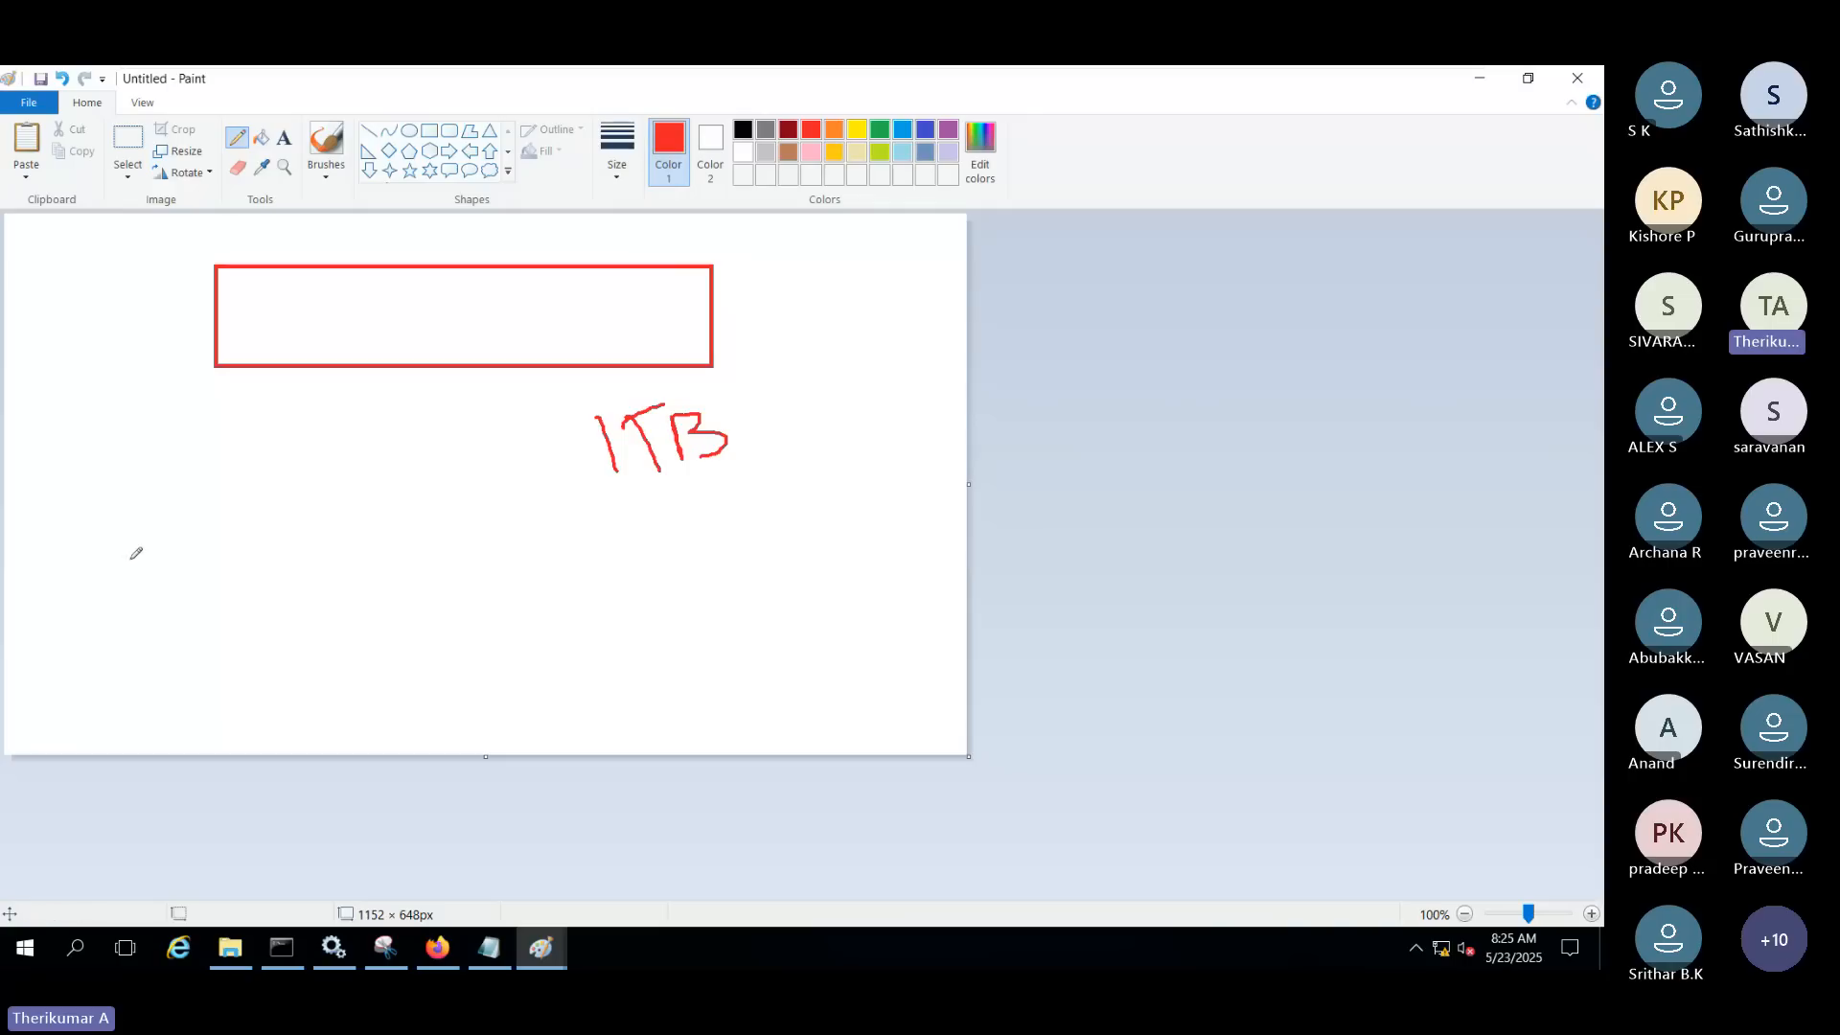
{"action": "left_click_drag", "start_coordinate": [72, 525], "coordinate": [93, 559]}
{"action": "left_click_drag", "start_coordinate": [71, 530], "coordinate": [107, 576]}
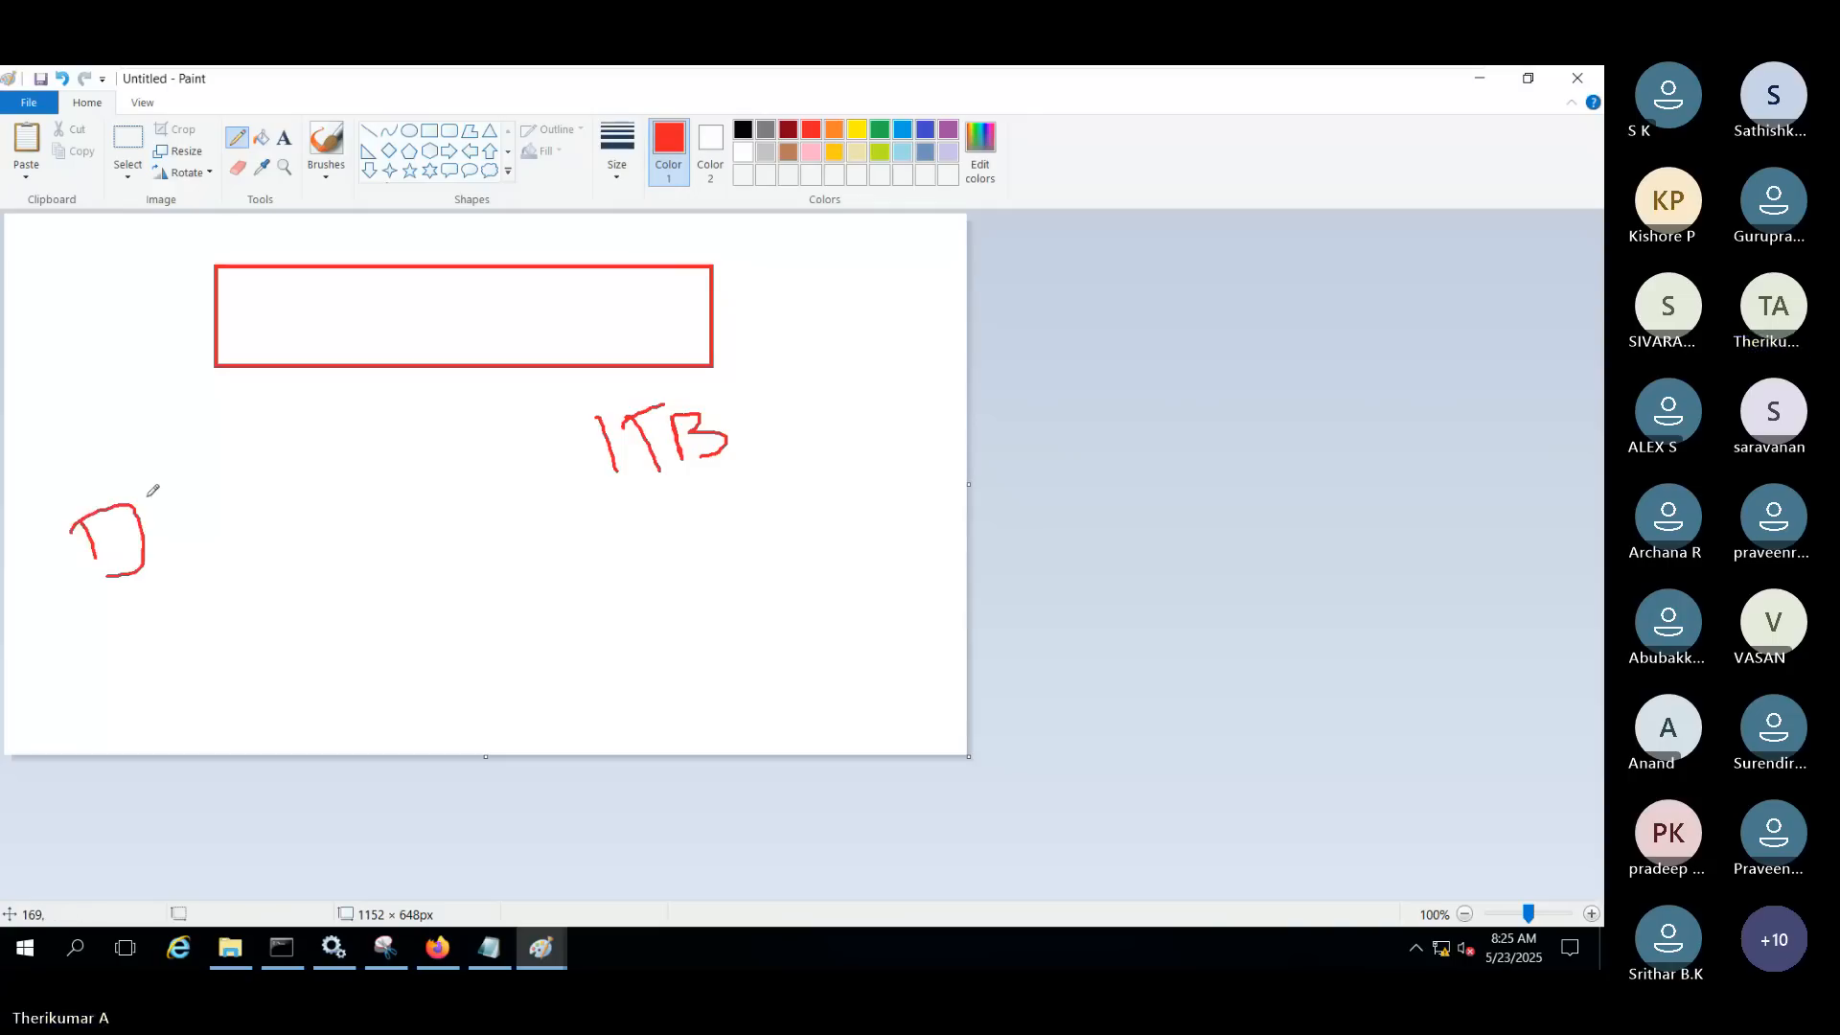
{"action": "left_click_drag", "start_coordinate": [149, 494], "coordinate": [175, 541]}
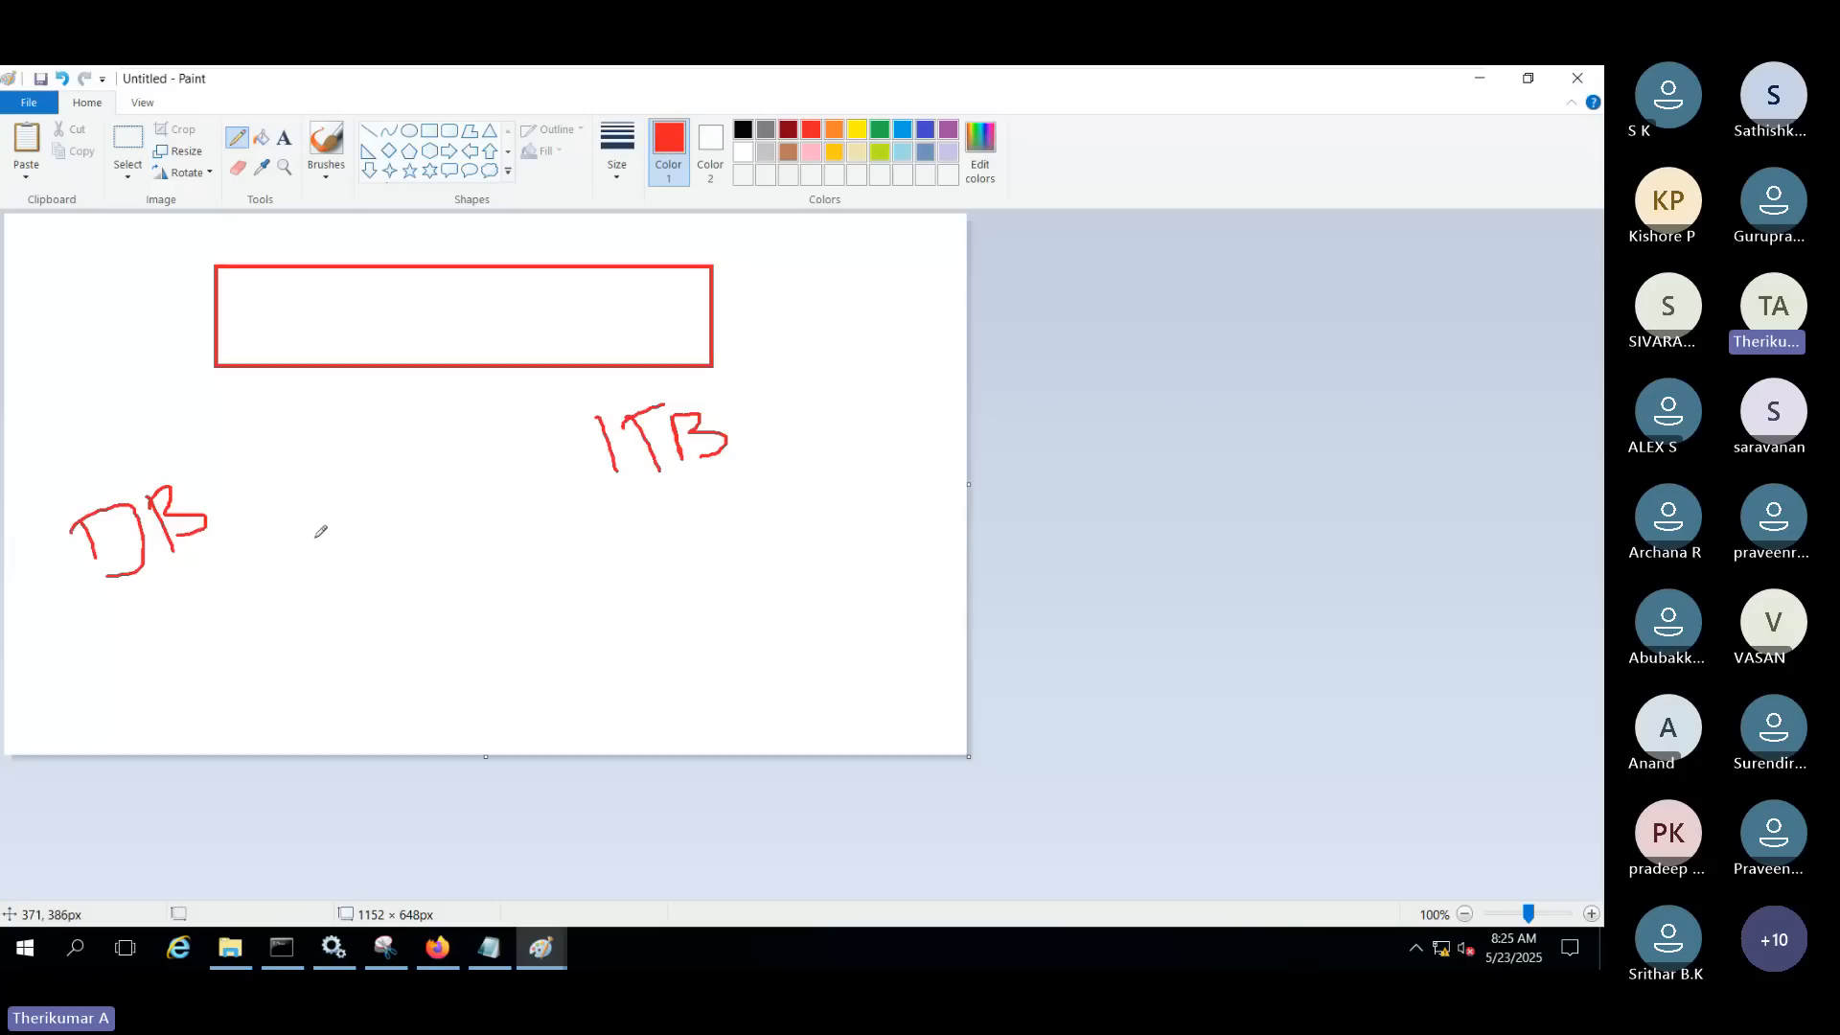
Handwrite 500GB on two stacked lines between the DB and 1TB labels
{"action": "mouse_move", "coordinate": [326, 541]}
{"action": "left_mouse_down"}
{"action": "mouse_move", "coordinate": [347, 577]}
{"action": "mouse_move", "coordinate": [393, 533]}
{"action": "mouse_move", "coordinate": [505, 530]}
{"action": "mouse_move", "coordinate": [506, 512]}
{"action": "mouse_move", "coordinate": [527, 533]}
{"action": "left_mouse_up"}
{"action": "mouse_move", "coordinate": [354, 625]}
{"action": "left_mouse_down"}
{"action": "mouse_move", "coordinate": [412, 623]}
{"action": "mouse_move", "coordinate": [388, 645]}
{"action": "left_mouse_up"}
{"action": "mouse_move", "coordinate": [391, 600]}
{"action": "left_mouse_down"}
{"action": "mouse_move", "coordinate": [423, 623]}
{"action": "mouse_move", "coordinate": [536, 604]}
{"action": "left_mouse_up"}
{"action": "left_click_drag", "start_coordinate": [530, 564], "coordinate": [542, 605]}
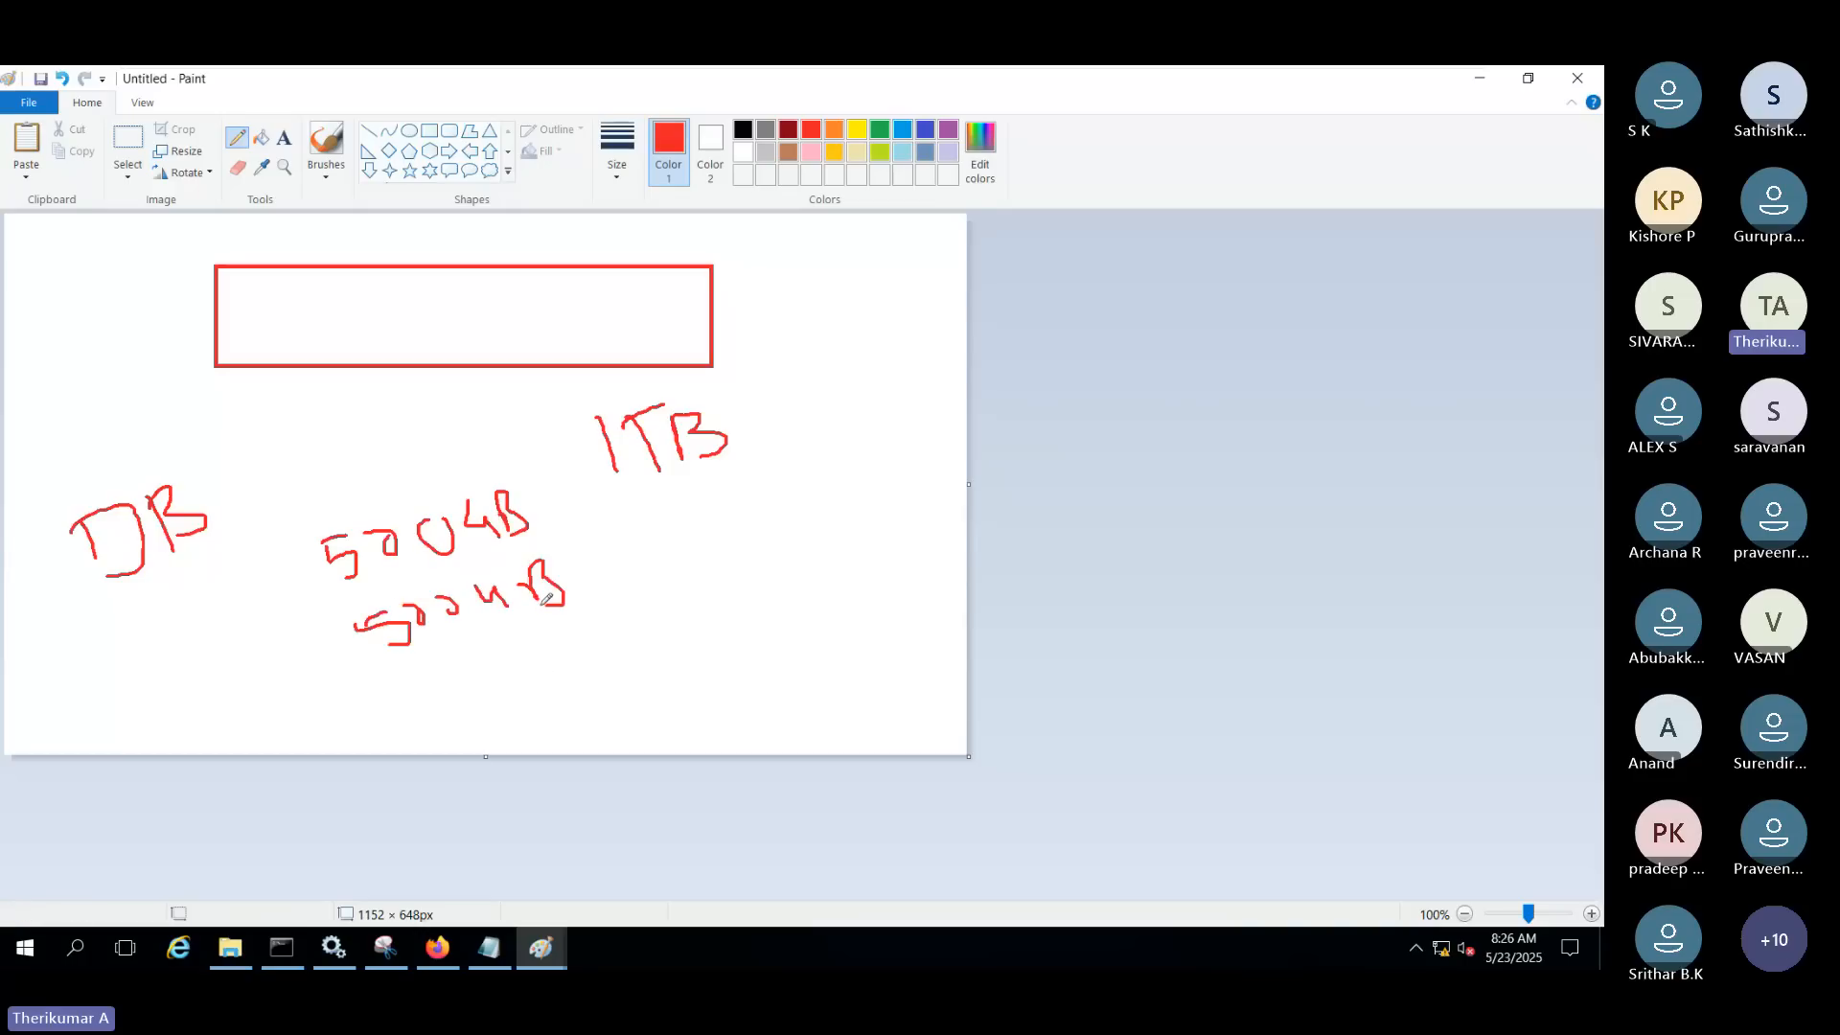
Mark the two 500GB entries and 1TB with circles and underlines, and add a circled 300GB beside them
{"action": "mouse_move", "coordinate": [287, 540]}
{"action": "left_mouse_down"}
{"action": "mouse_move", "coordinate": [373, 470]}
{"action": "mouse_move", "coordinate": [251, 533]}
{"action": "mouse_move", "coordinate": [302, 496]}
{"action": "left_mouse_up"}
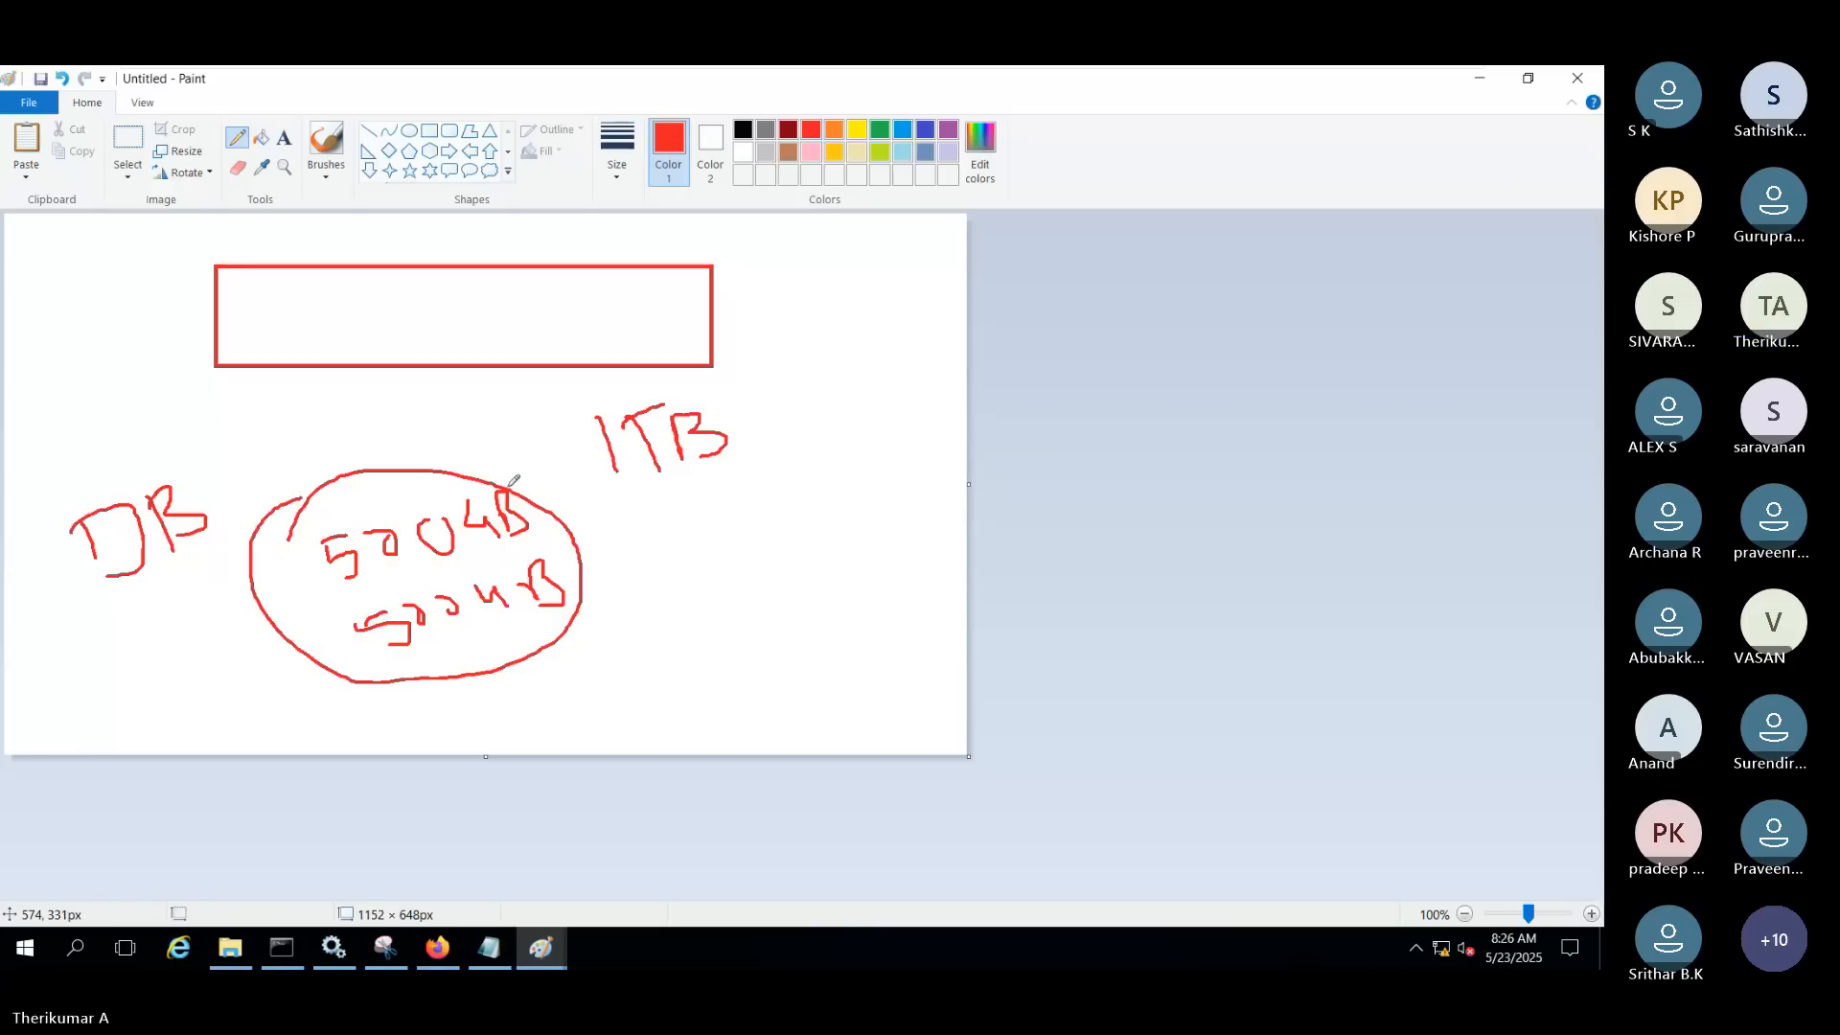
{"action": "mouse_move", "coordinate": [671, 518]}
{"action": "left_mouse_down"}
{"action": "mouse_move", "coordinate": [556, 413]}
{"action": "mouse_move", "coordinate": [733, 414]}
{"action": "mouse_move", "coordinate": [648, 500]}
{"action": "left_mouse_up"}
{"action": "left_click_drag", "start_coordinate": [326, 589], "coordinate": [554, 544]}
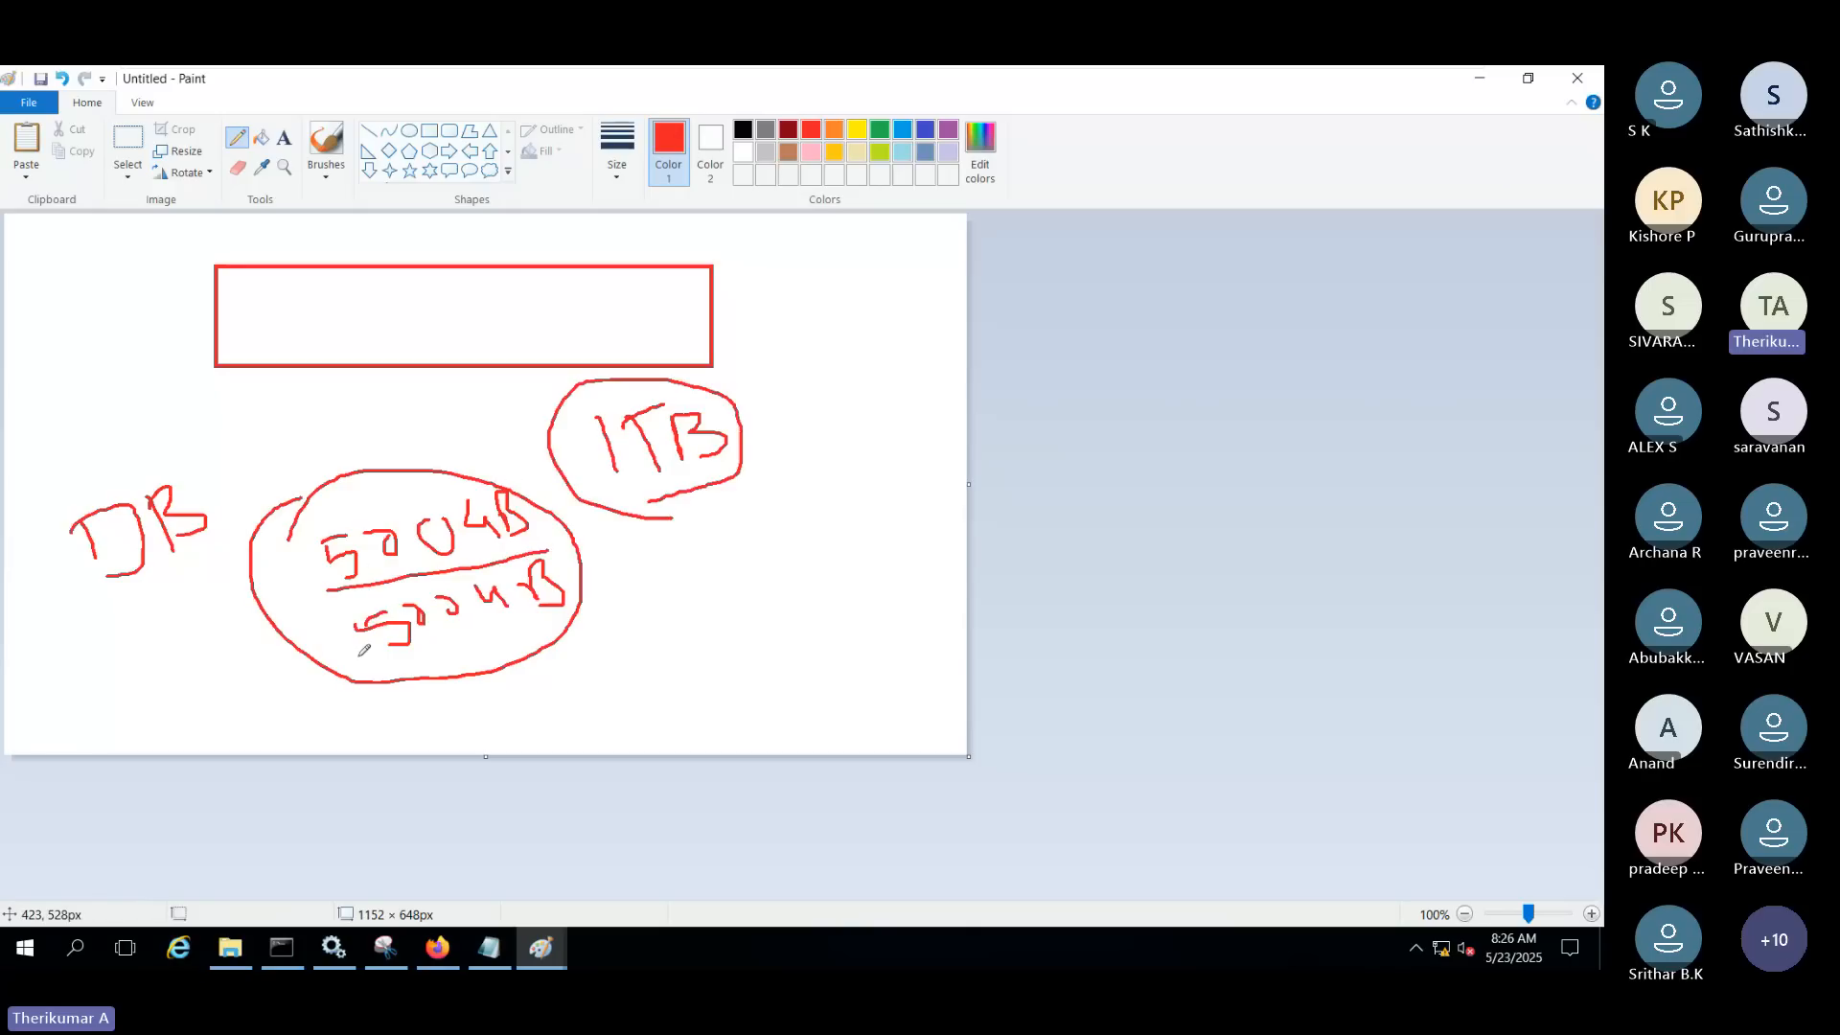
{"action": "mouse_move", "coordinate": [358, 657]}
{"action": "left_mouse_down"}
{"action": "mouse_move", "coordinate": [590, 649]}
{"action": "mouse_move", "coordinate": [682, 604]}
{"action": "mouse_move", "coordinate": [680, 660]}
{"action": "mouse_move", "coordinate": [728, 618]}
{"action": "mouse_move", "coordinate": [828, 601]}
{"action": "left_mouse_up"}
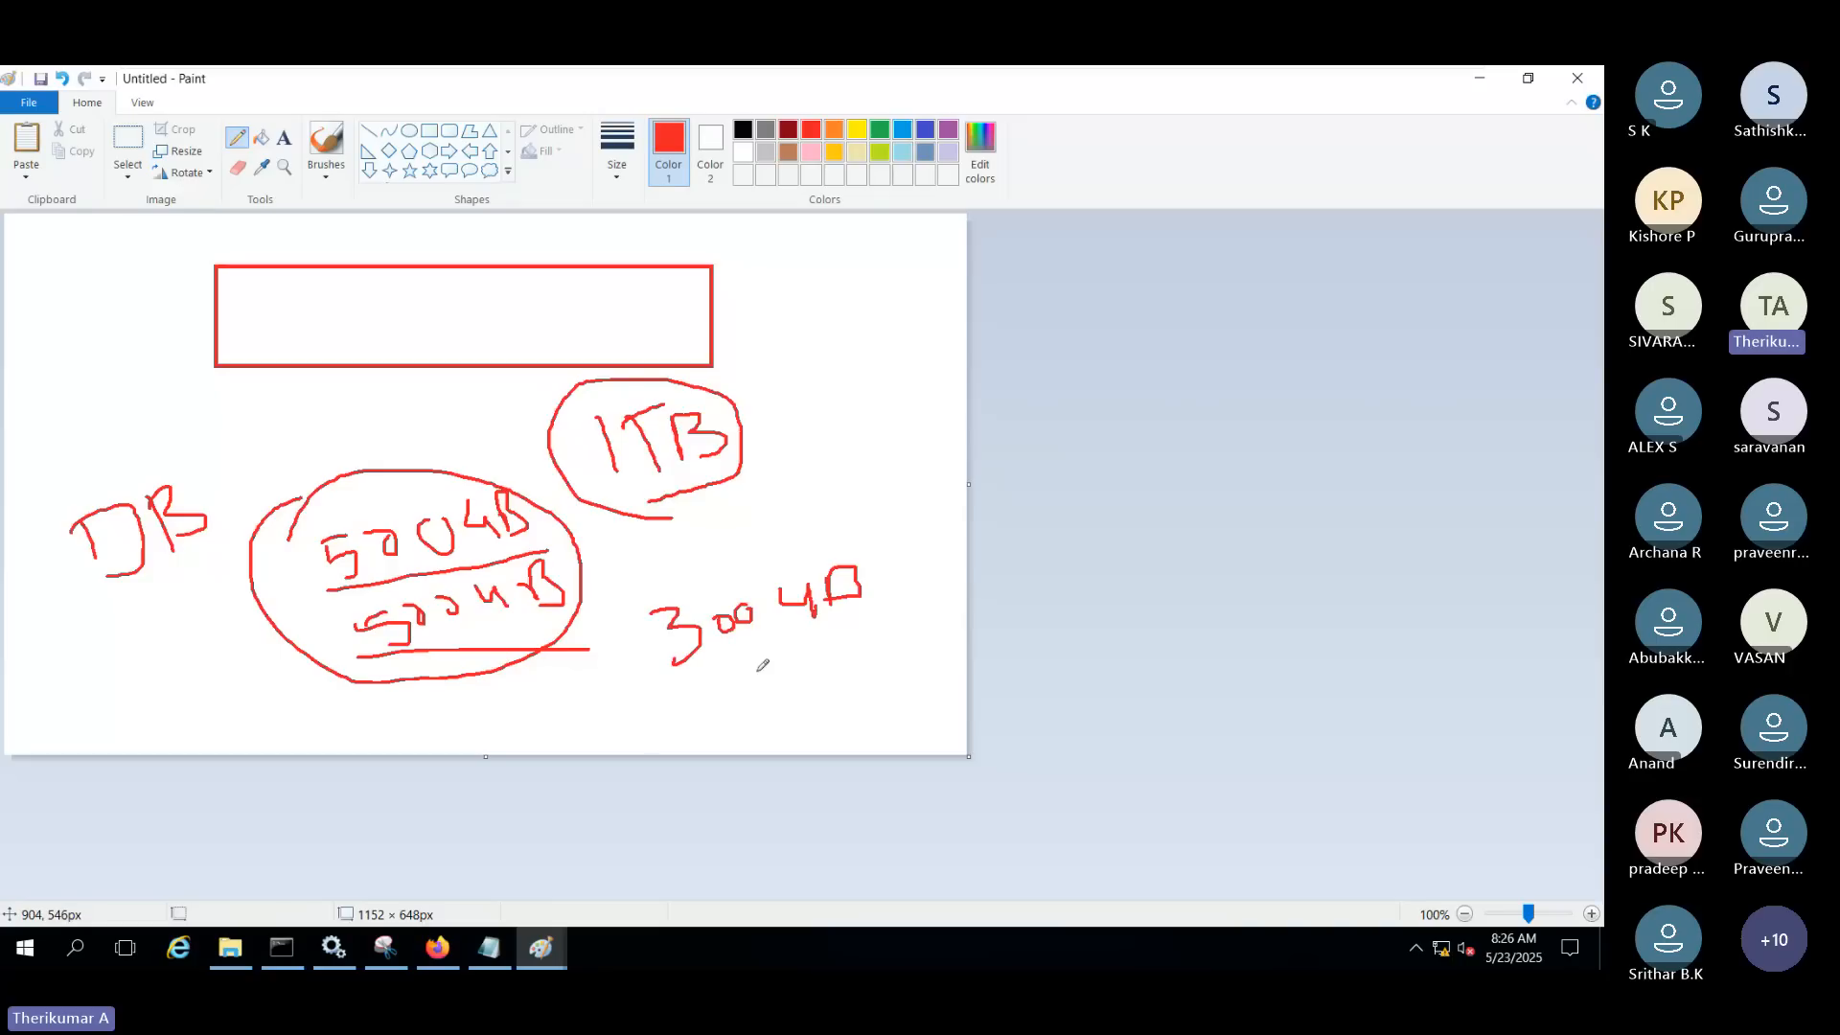
{"action": "left_click_drag", "start_coordinate": [759, 673], "coordinate": [752, 679]}
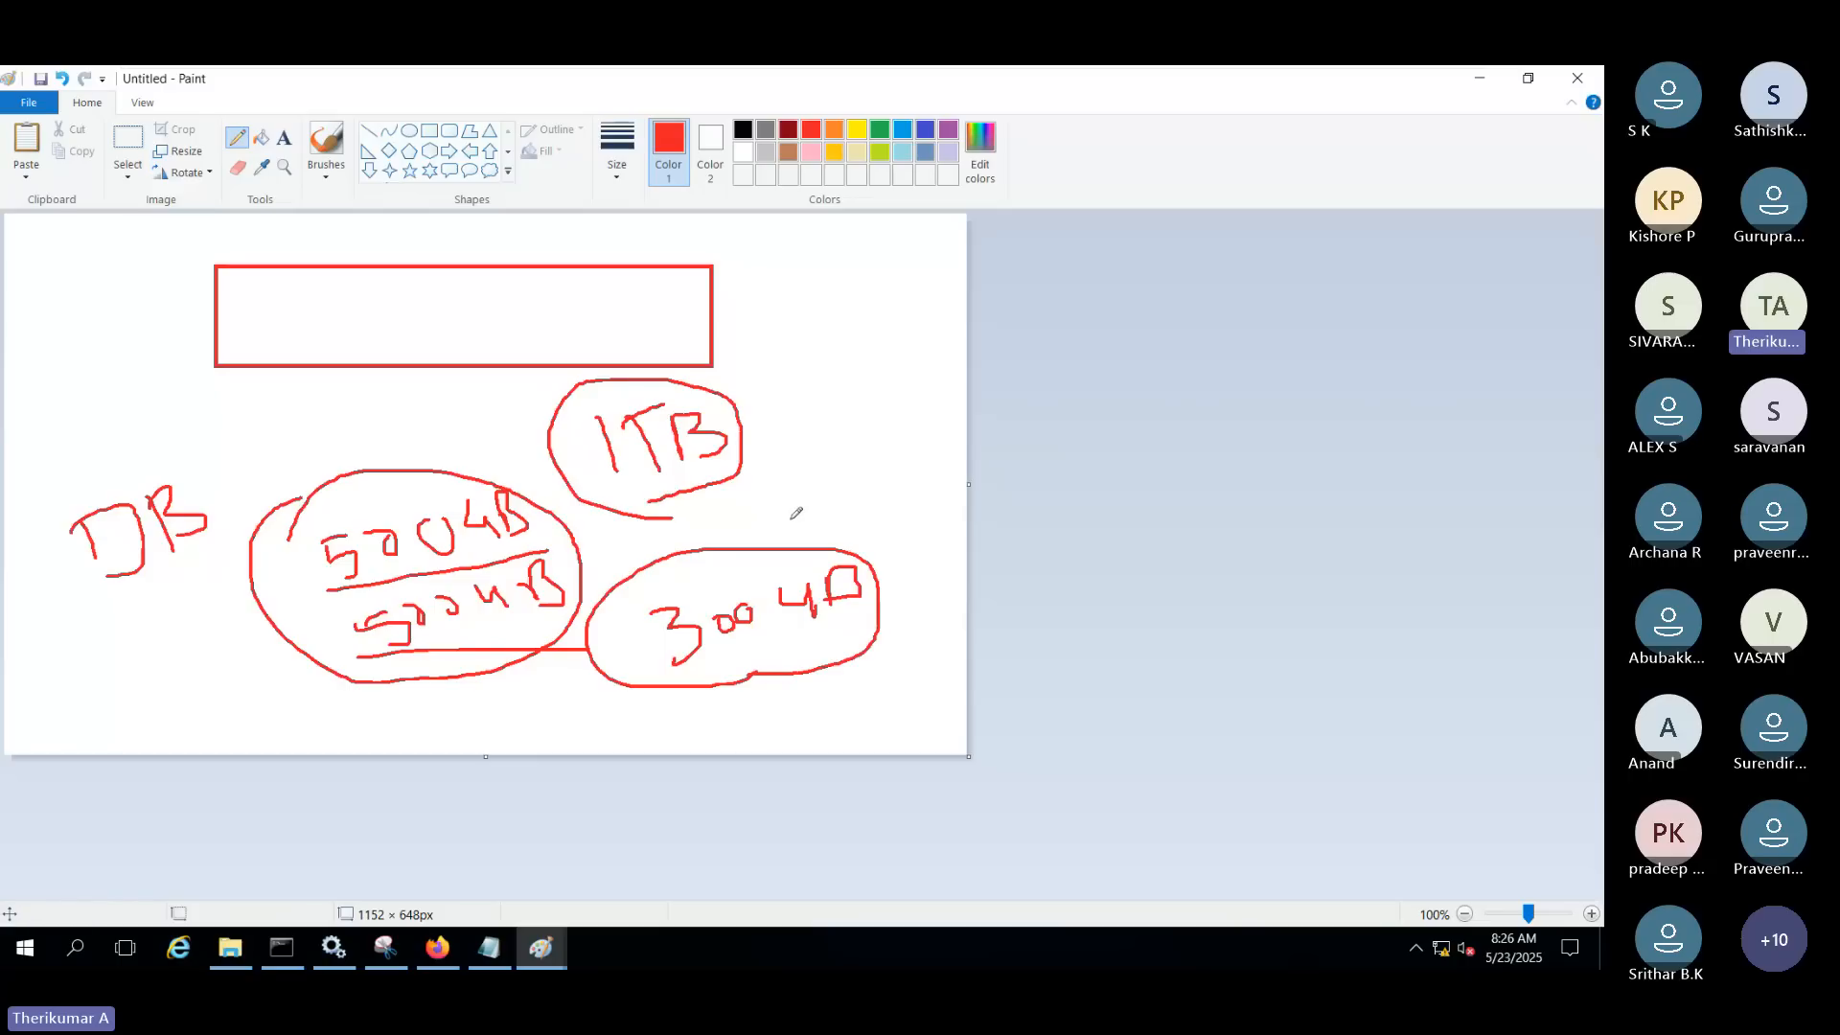
Handwrite 1.3TB to the right of the circled 1TB and the word over beneath it
{"action": "mouse_move", "coordinate": [787, 388]}
{"action": "left_mouse_down"}
{"action": "mouse_move", "coordinate": [794, 414]}
{"action": "mouse_move", "coordinate": [832, 391]}
{"action": "mouse_move", "coordinate": [813, 421]}
{"action": "mouse_move", "coordinate": [877, 389]}
{"action": "left_mouse_up"}
{"action": "mouse_move", "coordinate": [864, 383]}
{"action": "left_mouse_down"}
{"action": "mouse_move", "coordinate": [867, 412]}
{"action": "mouse_move", "coordinate": [906, 381]}
{"action": "mouse_move", "coordinate": [891, 408]}
{"action": "left_mouse_up"}
{"action": "mouse_move", "coordinate": [830, 484]}
{"action": "left_mouse_down"}
{"action": "mouse_move", "coordinate": [793, 508]}
{"action": "mouse_move", "coordinate": [845, 486]}
{"action": "left_mouse_up"}
{"action": "mouse_move", "coordinate": [848, 496]}
{"action": "left_mouse_down"}
{"action": "mouse_move", "coordinate": [874, 500]}
{"action": "mouse_move", "coordinate": [909, 458]}
{"action": "left_mouse_up"}
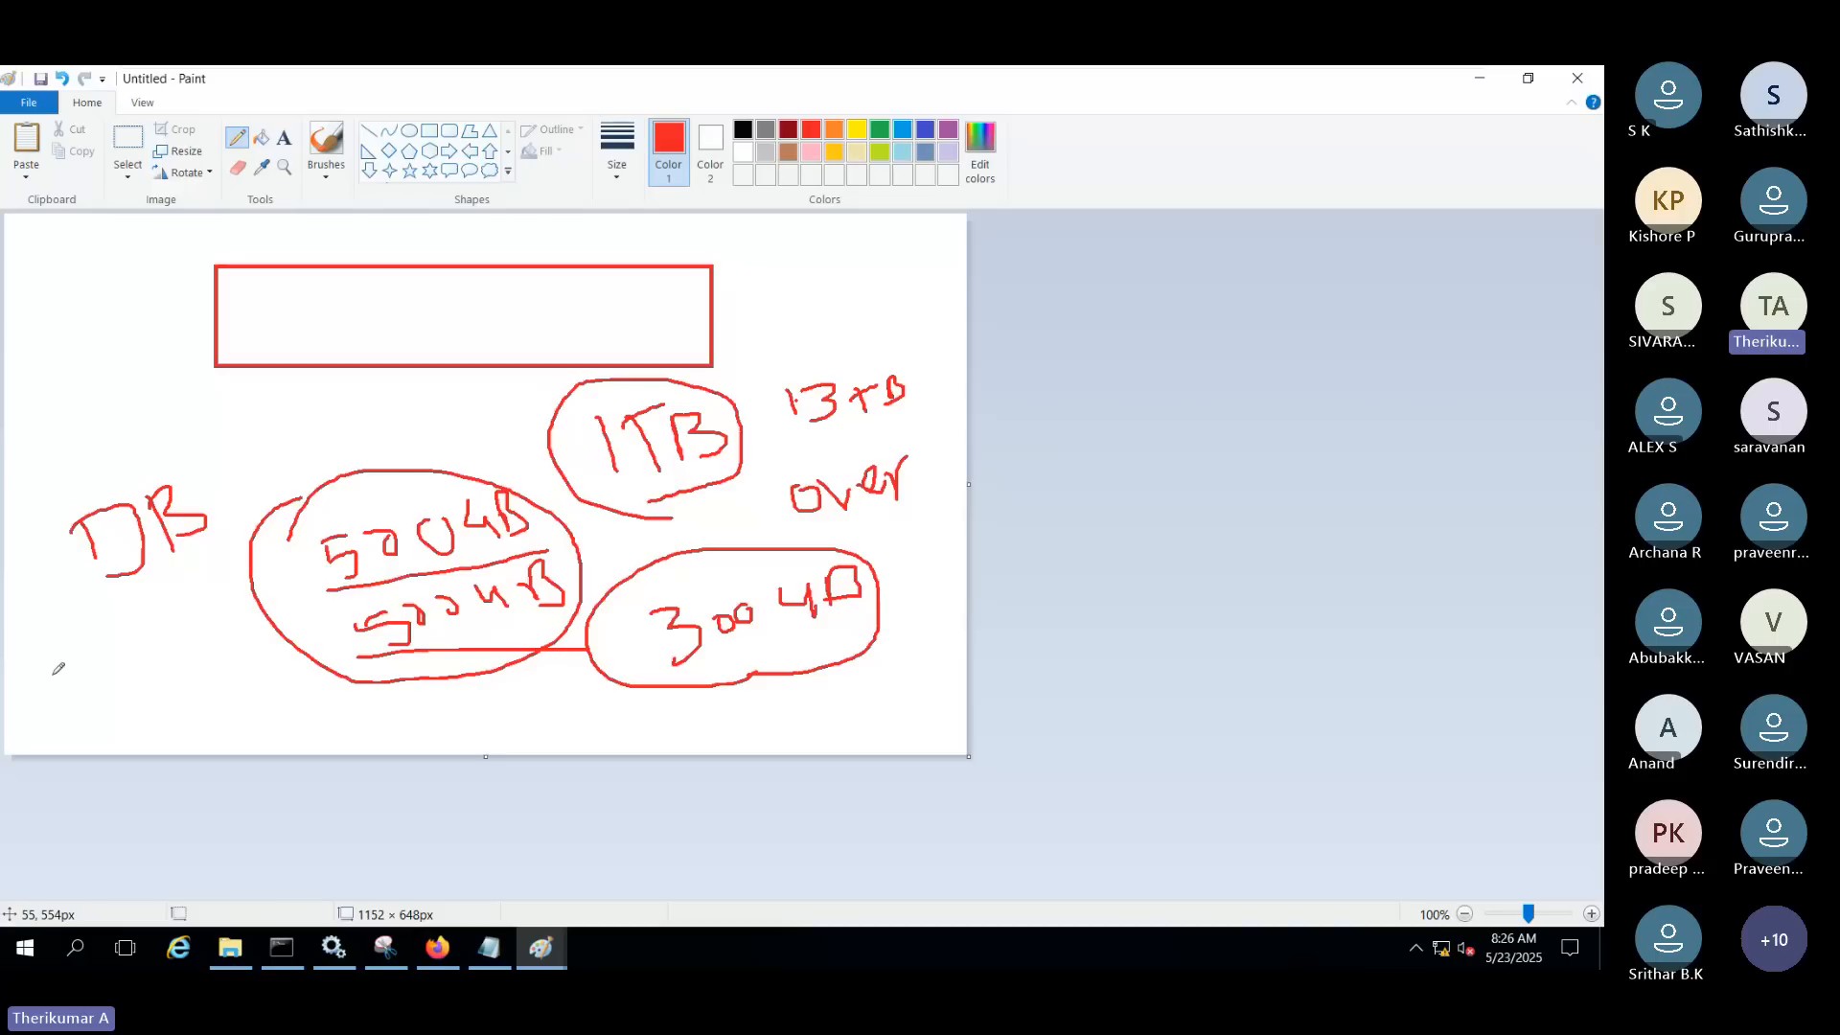
Handwrite Thin disk below the DB label and connect a 200 label to the first 500GB entry
{"action": "left_click_drag", "start_coordinate": [53, 675], "coordinate": [71, 716]}
{"action": "left_click_drag", "start_coordinate": [7, 669], "coordinate": [57, 639]}
{"action": "mouse_move", "coordinate": [81, 662]}
{"action": "left_mouse_down"}
{"action": "mouse_move", "coordinate": [129, 693]}
{"action": "mouse_move", "coordinate": [167, 677]}
{"action": "mouse_move", "coordinate": [113, 731]}
{"action": "mouse_move", "coordinate": [167, 725]}
{"action": "left_mouse_up"}
{"action": "left_click", "coordinate": [127, 669]}
{"action": "mouse_move", "coordinate": [197, 700]}
{"action": "left_mouse_down"}
{"action": "mouse_move", "coordinate": [186, 718]}
{"action": "mouse_move", "coordinate": [204, 719]}
{"action": "left_mouse_up"}
{"action": "left_click_drag", "start_coordinate": [219, 684], "coordinate": [225, 707]}
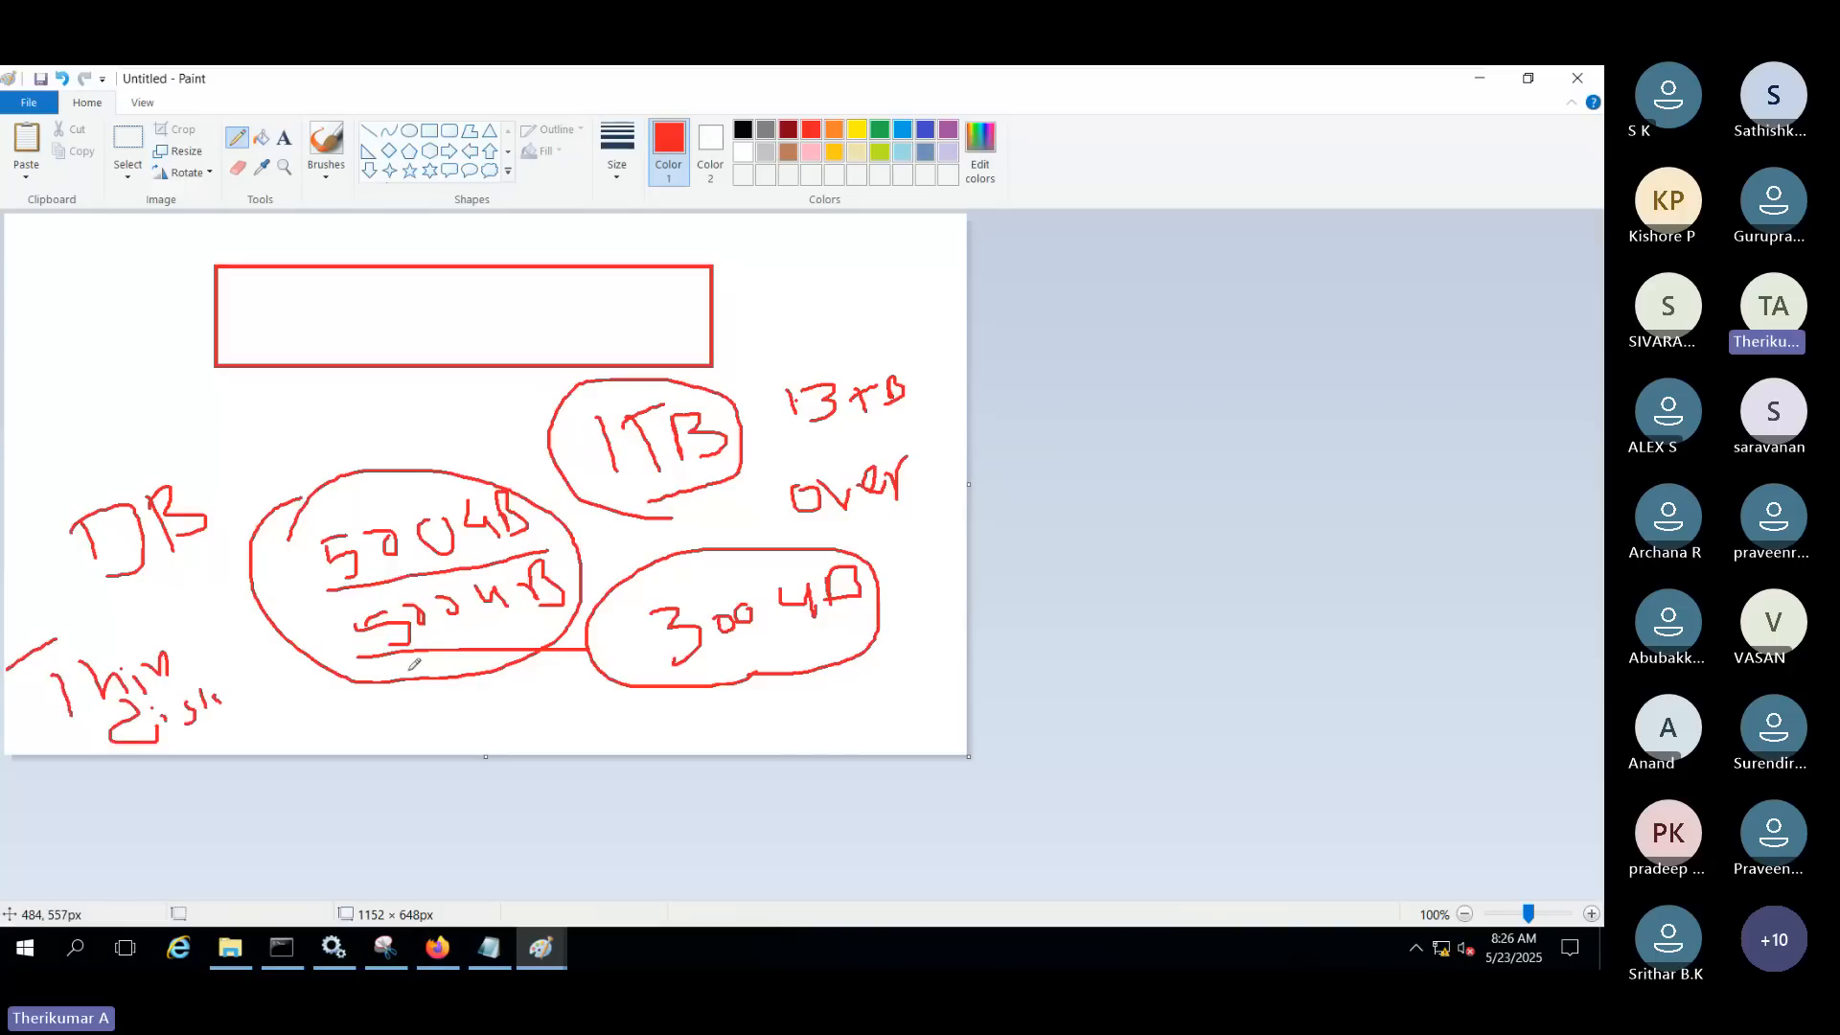
{"action": "mouse_move", "coordinate": [360, 515]}
{"action": "left_mouse_down"}
{"action": "mouse_move", "coordinate": [284, 436]}
{"action": "mouse_move", "coordinate": [326, 416]}
{"action": "left_mouse_up"}
{"action": "left_click_drag", "start_coordinate": [338, 406], "coordinate": [378, 423]}
Switch to the vSphere Client and compare WIN-VM-DB01-PRD's Hard disk 1 provisioned size with its used storage
{"action": "left_click", "coordinate": [437, 948]}
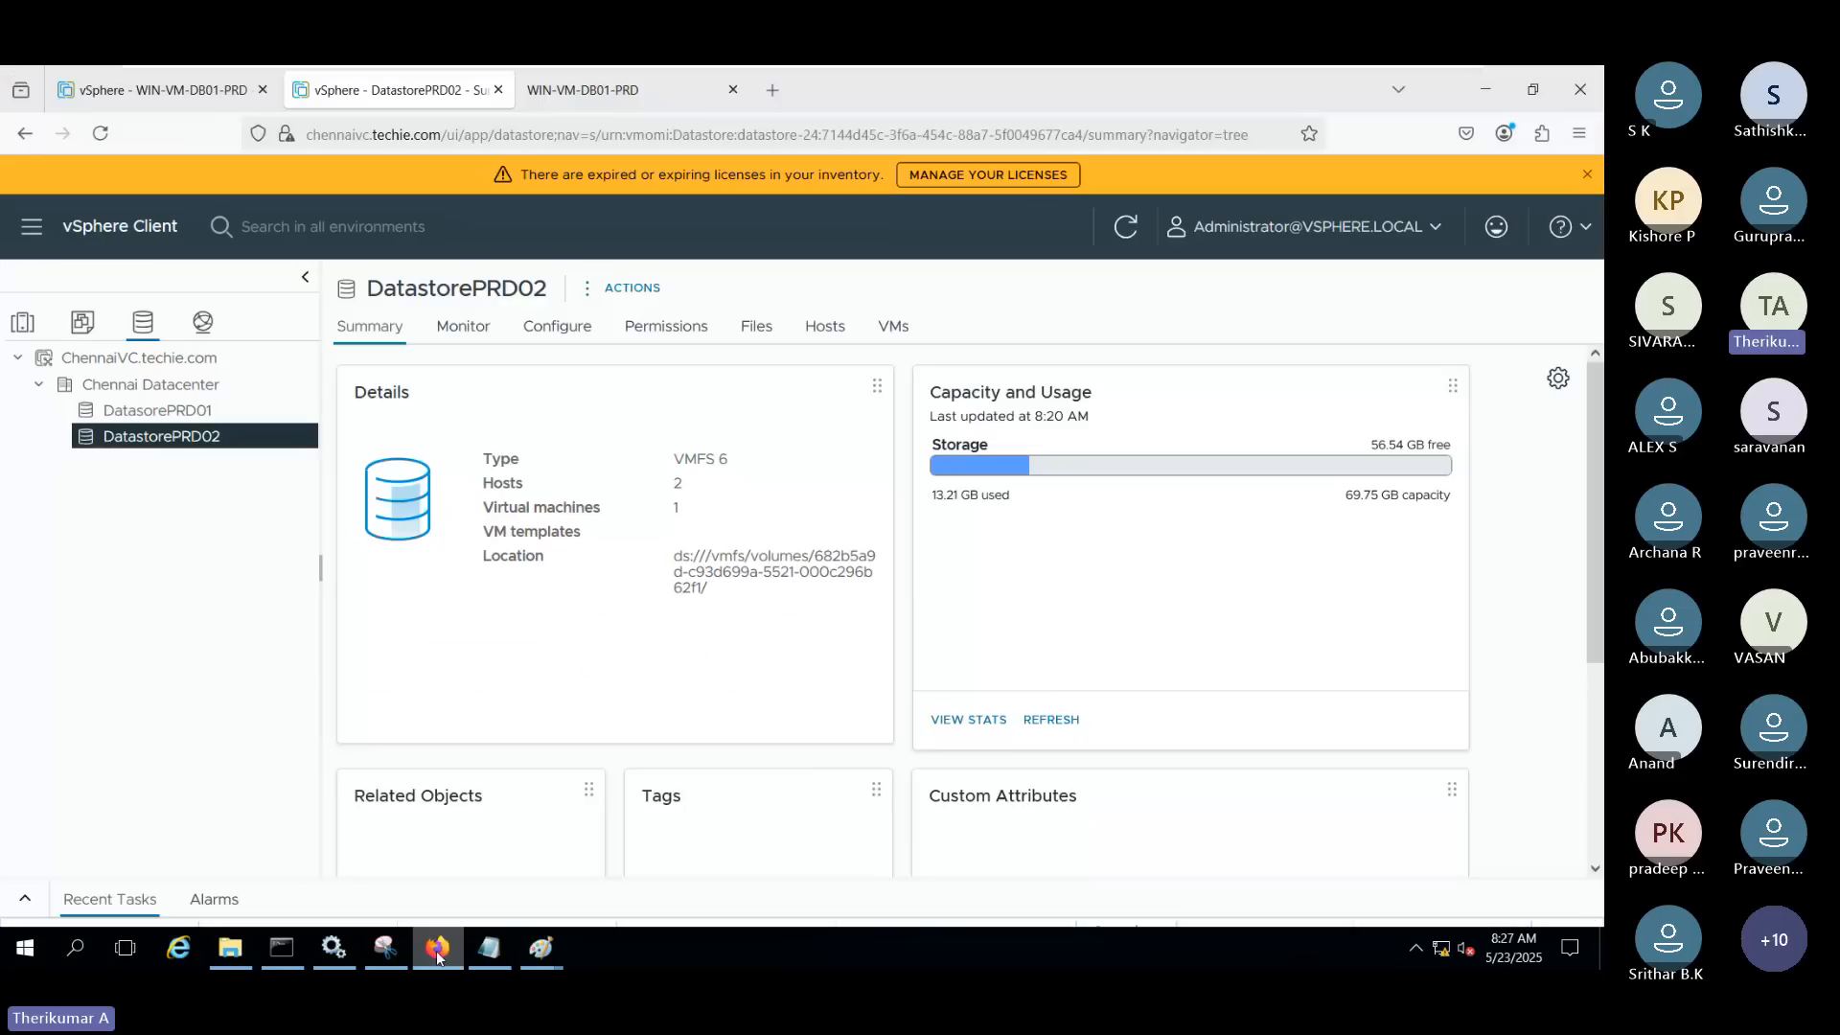
{"action": "left_click", "coordinate": [22, 321]}
{"action": "left_click", "coordinate": [180, 518]}
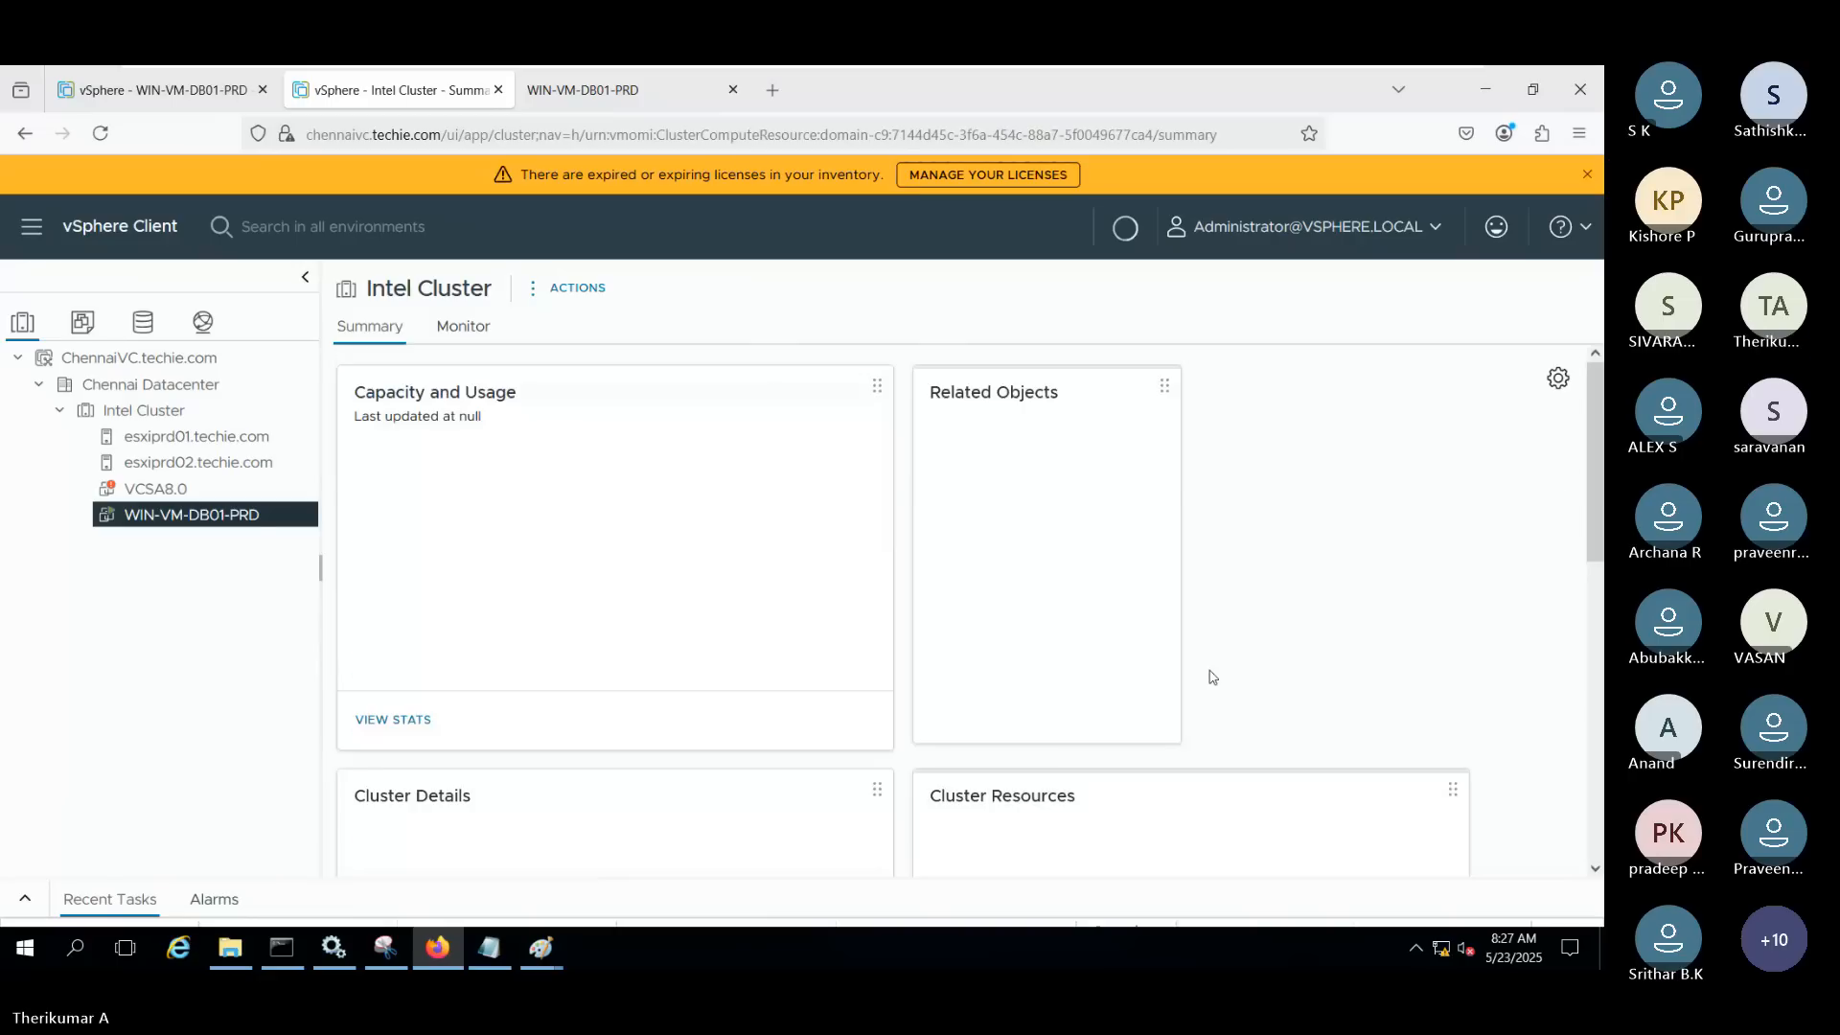
{"action": "scroll", "coordinate": [842, 731], "scroll_direction": "down", "scroll_amount": 1}
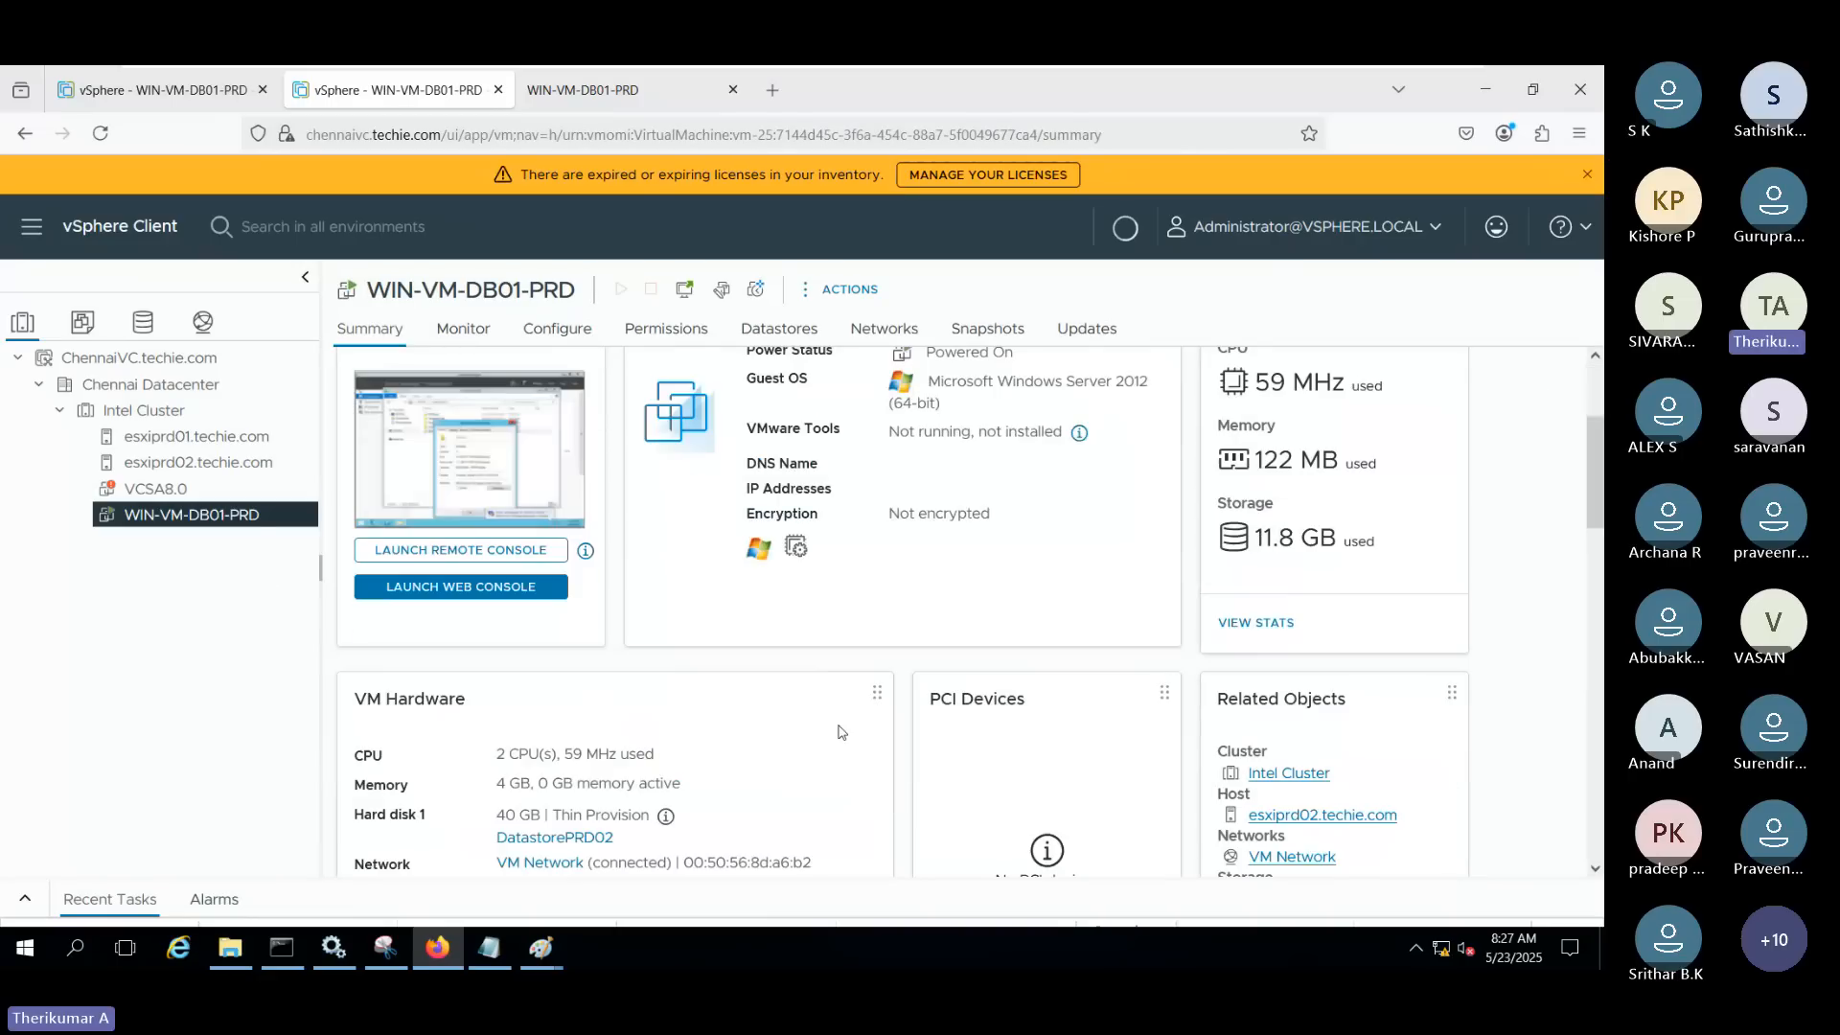
{"action": "scroll", "coordinate": [628, 628], "scroll_direction": "down", "scroll_amount": 2}
{"action": "left_click_drag", "start_coordinate": [497, 595], "coordinate": [562, 596]}
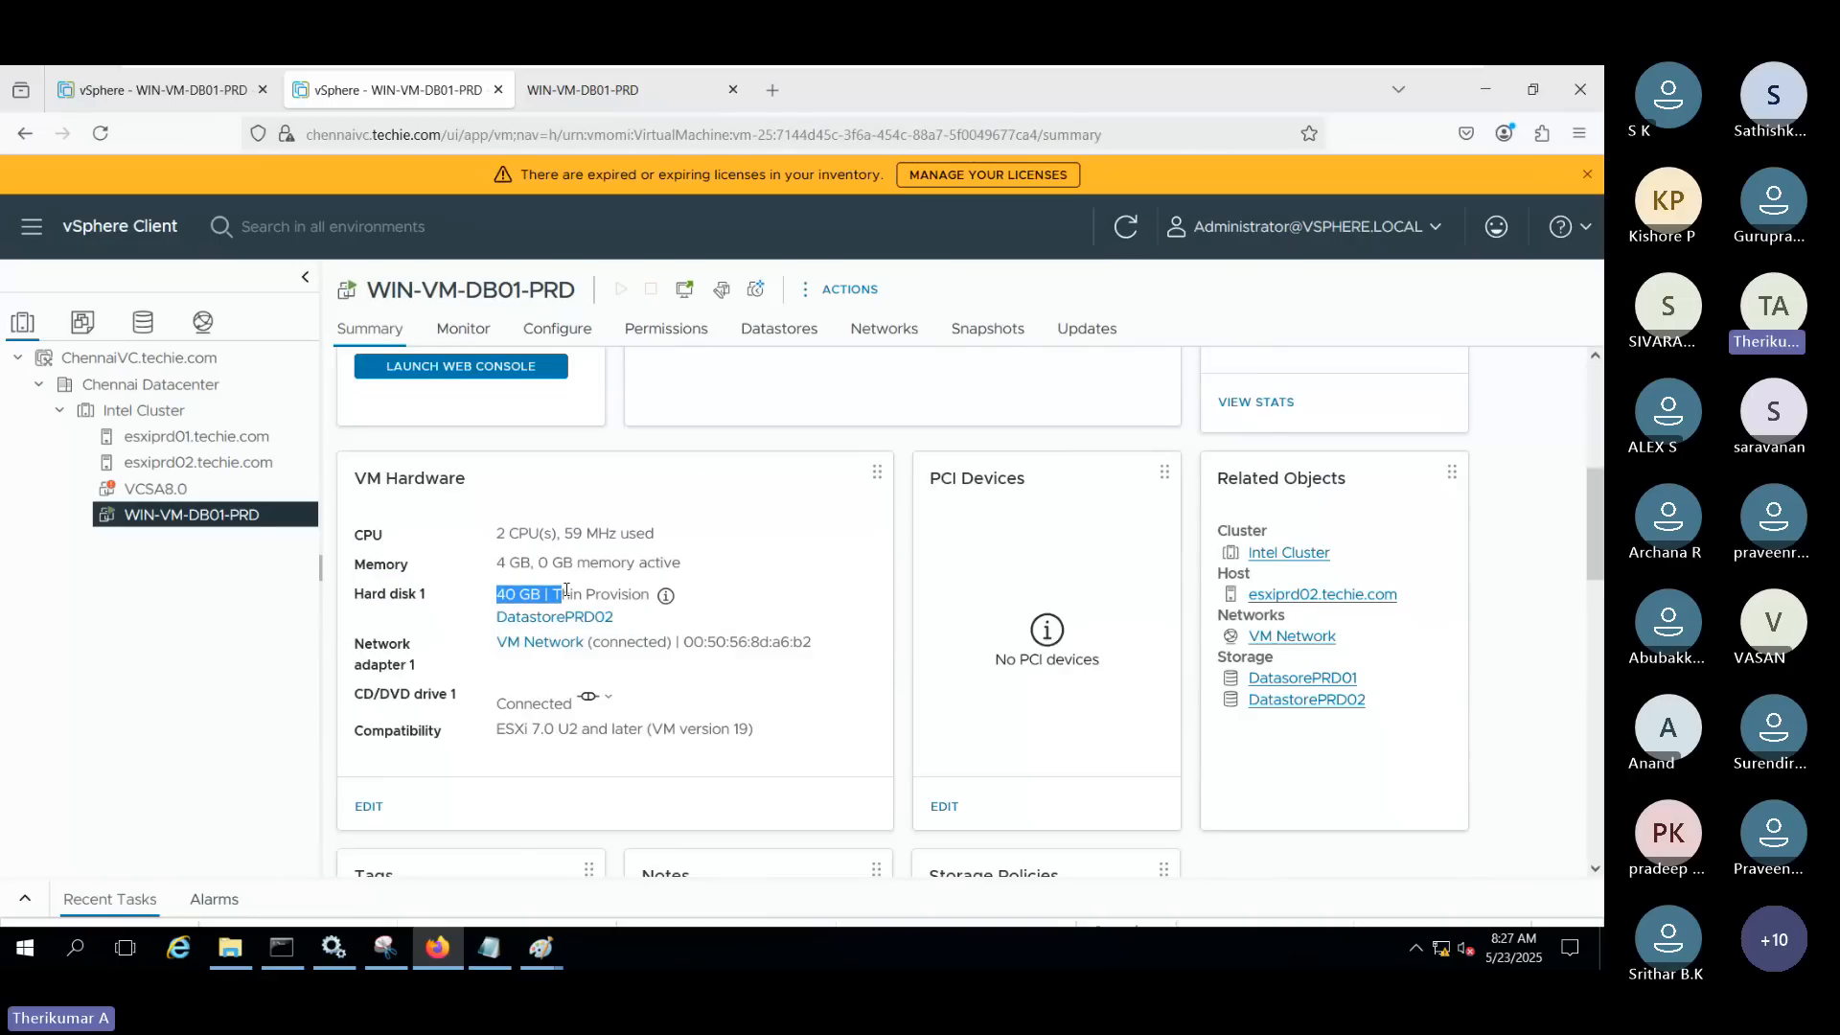
{"action": "scroll", "coordinate": [1500, 795], "scroll_direction": "up", "scroll_amount": 2}
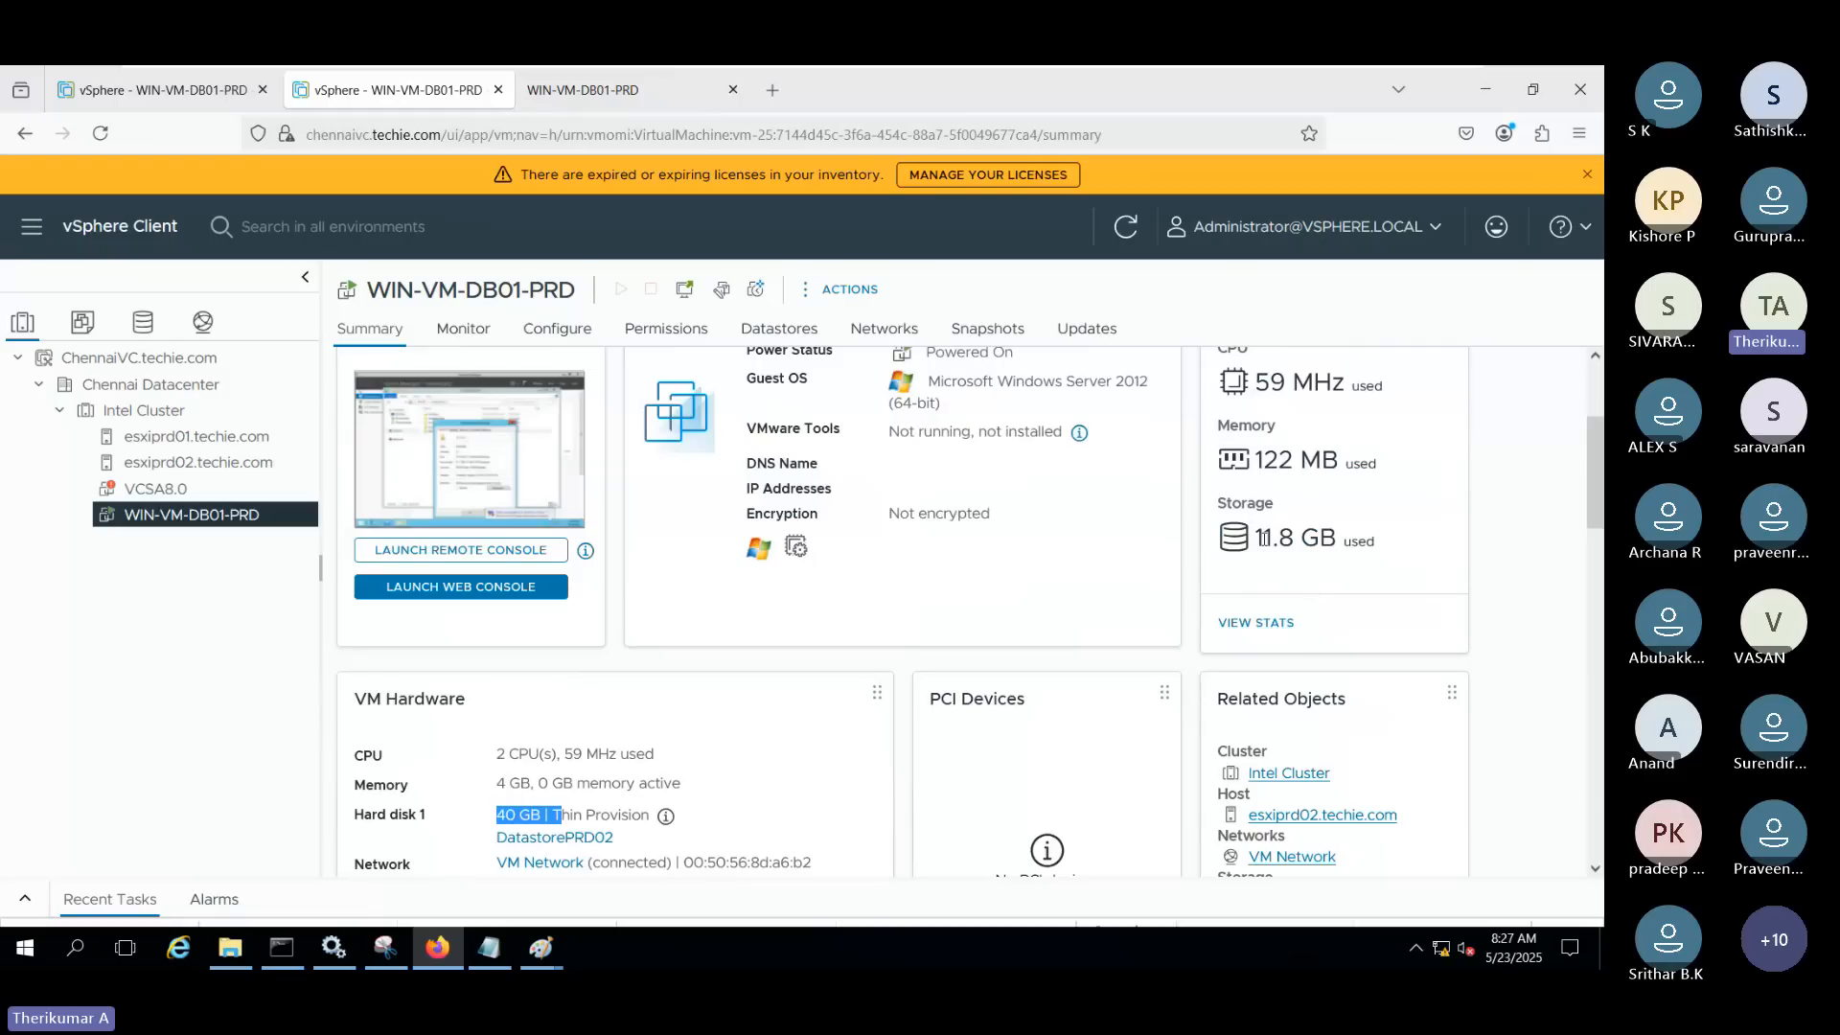
{"action": "left_click_drag", "start_coordinate": [1263, 536], "coordinate": [1380, 542]}
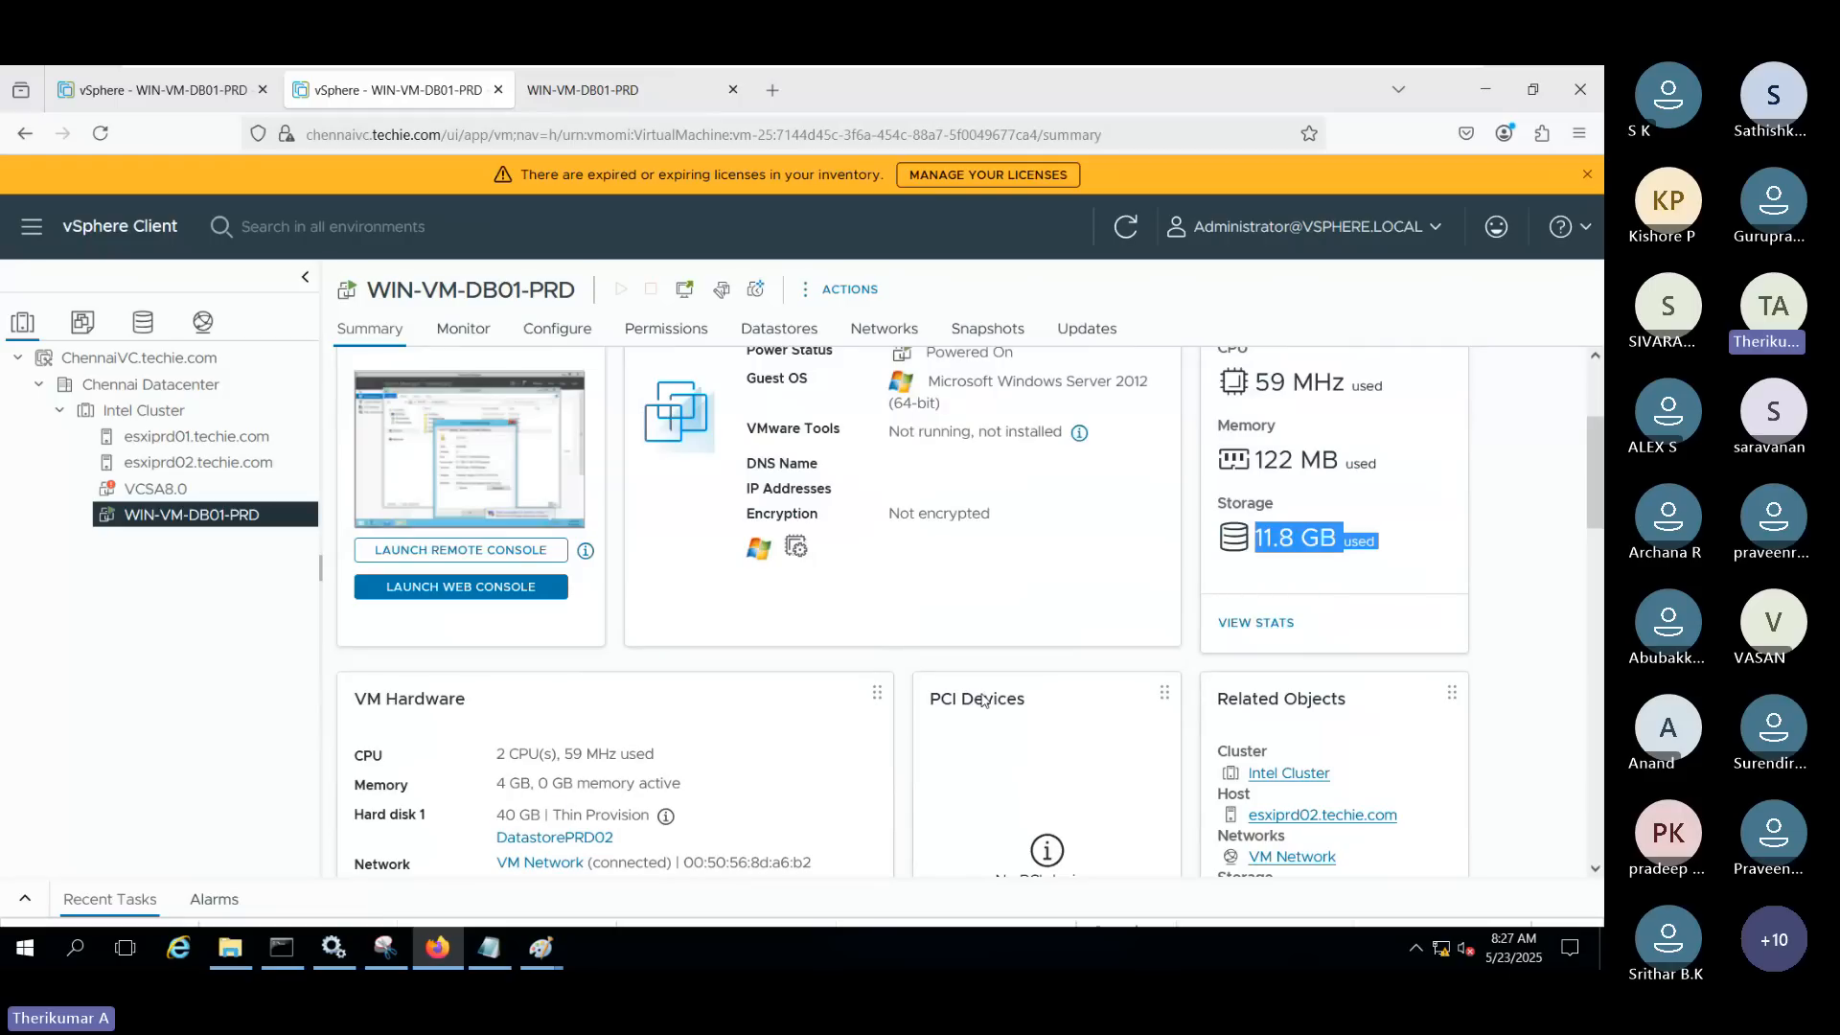
Return to the 1TB drawing in Paint, circle 200 and each 500GB, and draw arrows down from the second 500GB and 300GB
{"action": "left_click", "coordinate": [539, 949]}
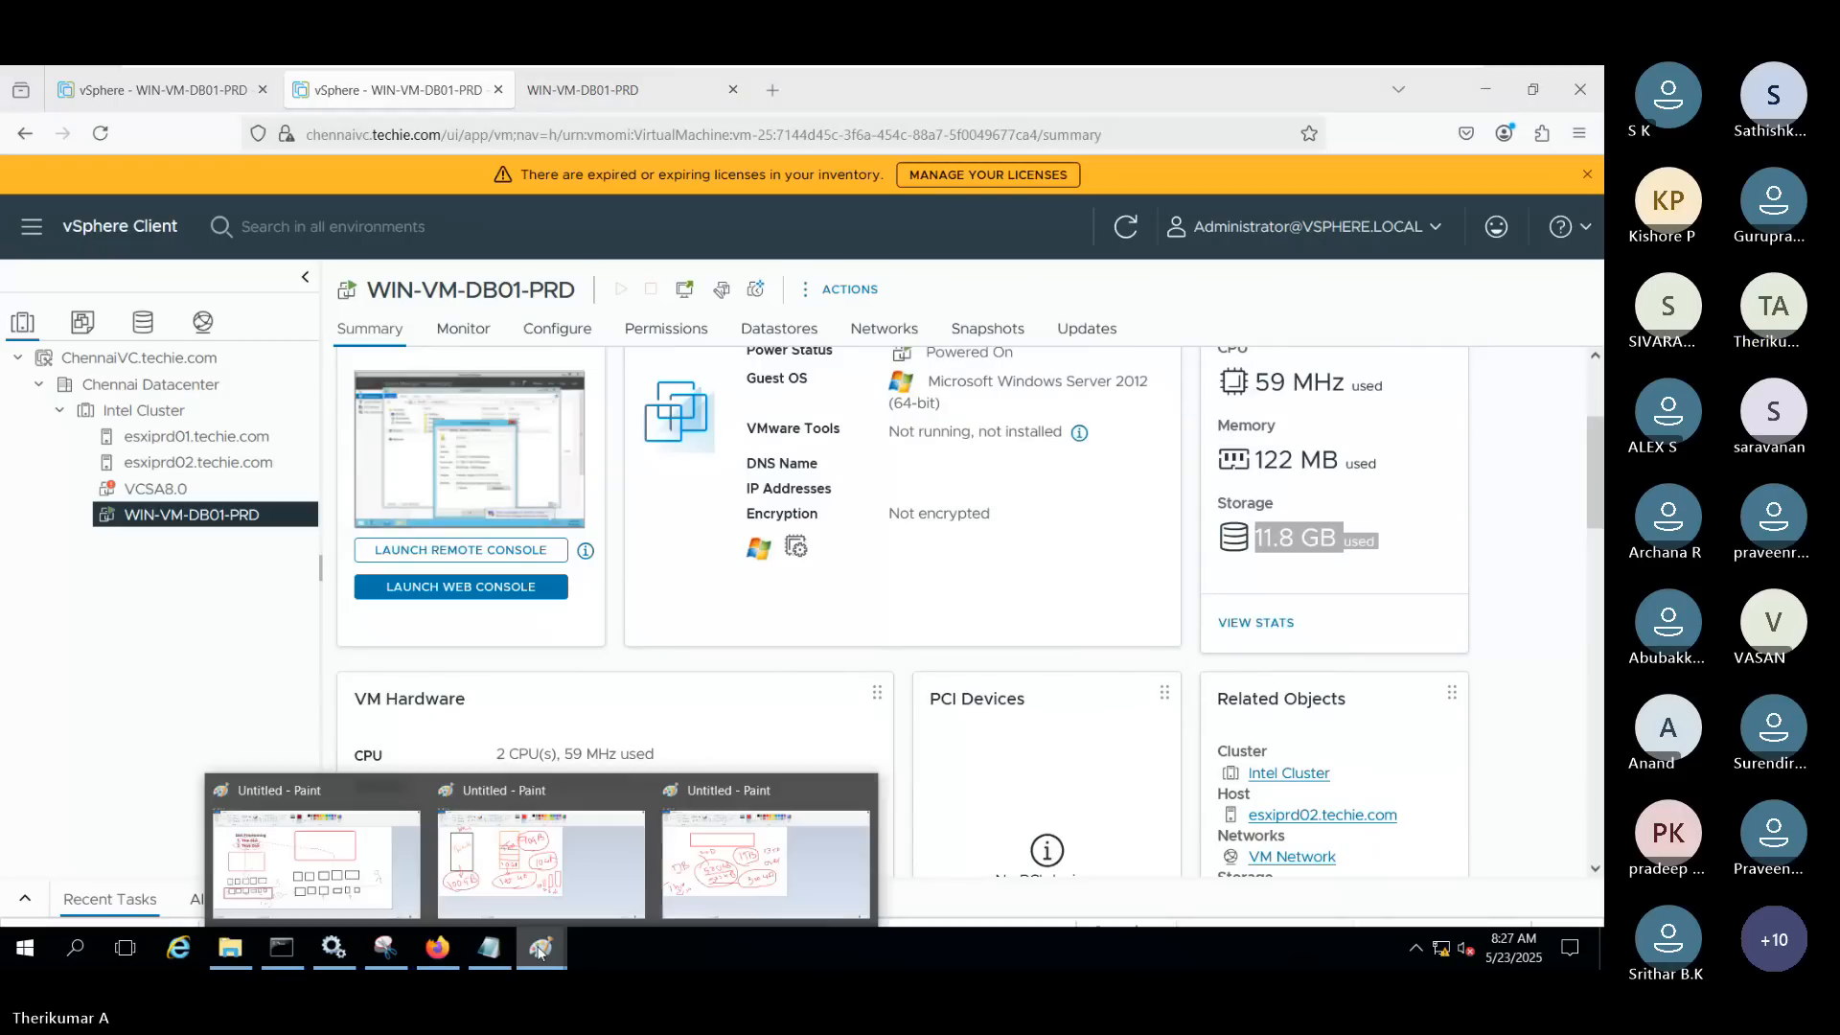
{"action": "left_click", "coordinate": [747, 882]}
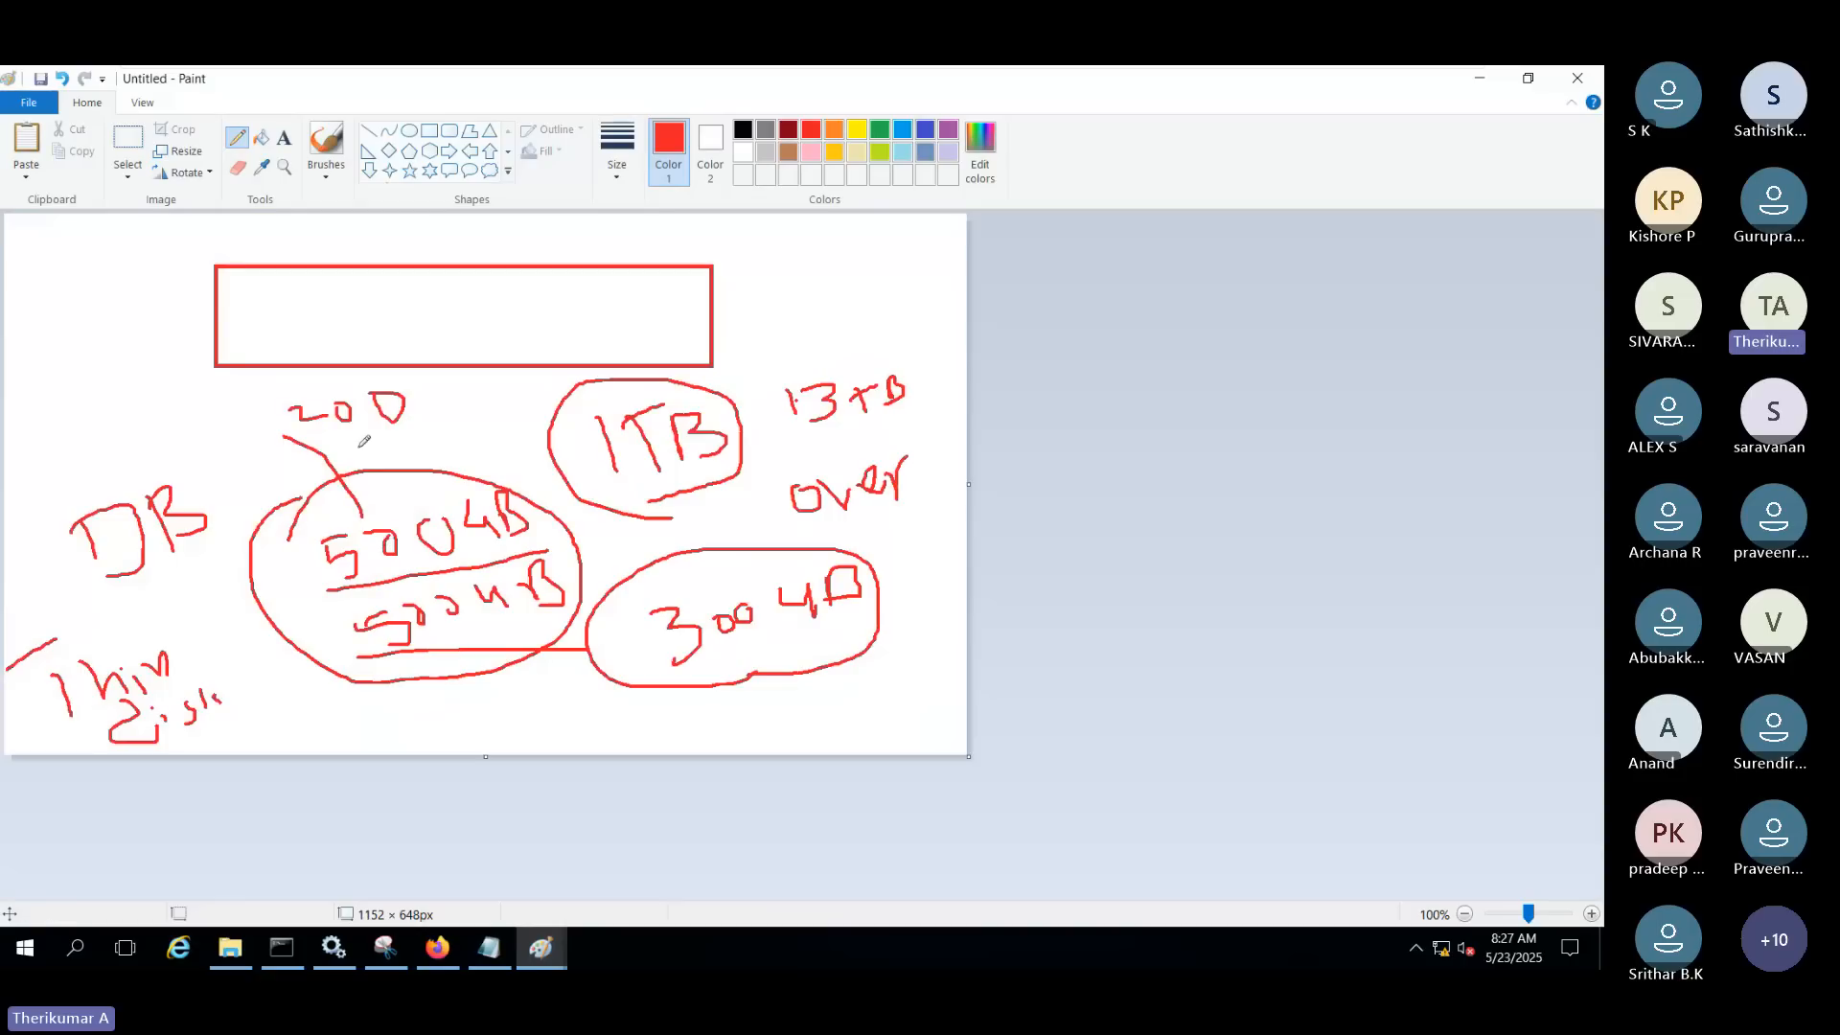
{"action": "mouse_move", "coordinate": [353, 444]}
{"action": "left_mouse_down"}
{"action": "mouse_move", "coordinate": [302, 442]}
{"action": "mouse_move", "coordinate": [364, 381]}
{"action": "mouse_move", "coordinate": [351, 443]}
{"action": "left_mouse_up"}
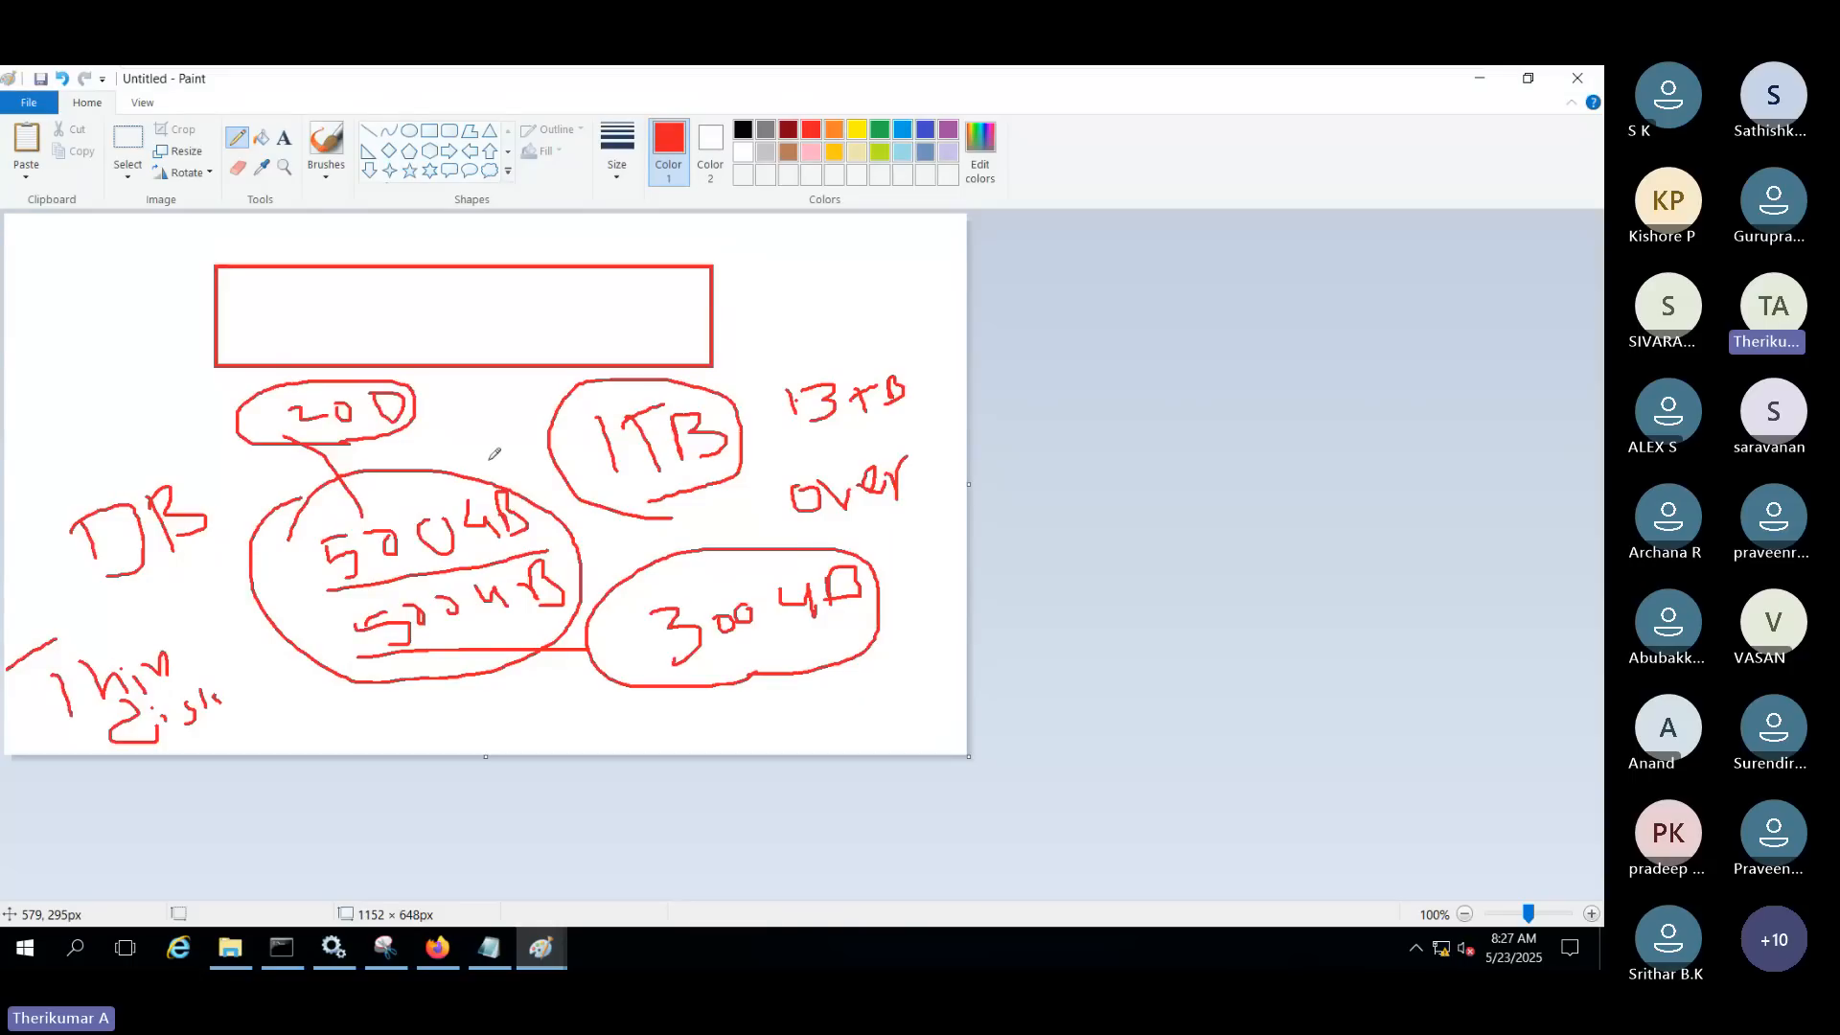
{"action": "mouse_move", "coordinate": [361, 625]}
{"action": "left_mouse_down"}
{"action": "mouse_move", "coordinate": [311, 693]}
{"action": "mouse_move", "coordinate": [329, 712]}
{"action": "left_mouse_up"}
{"action": "left_click_drag", "start_coordinate": [610, 644], "coordinate": [644, 698]}
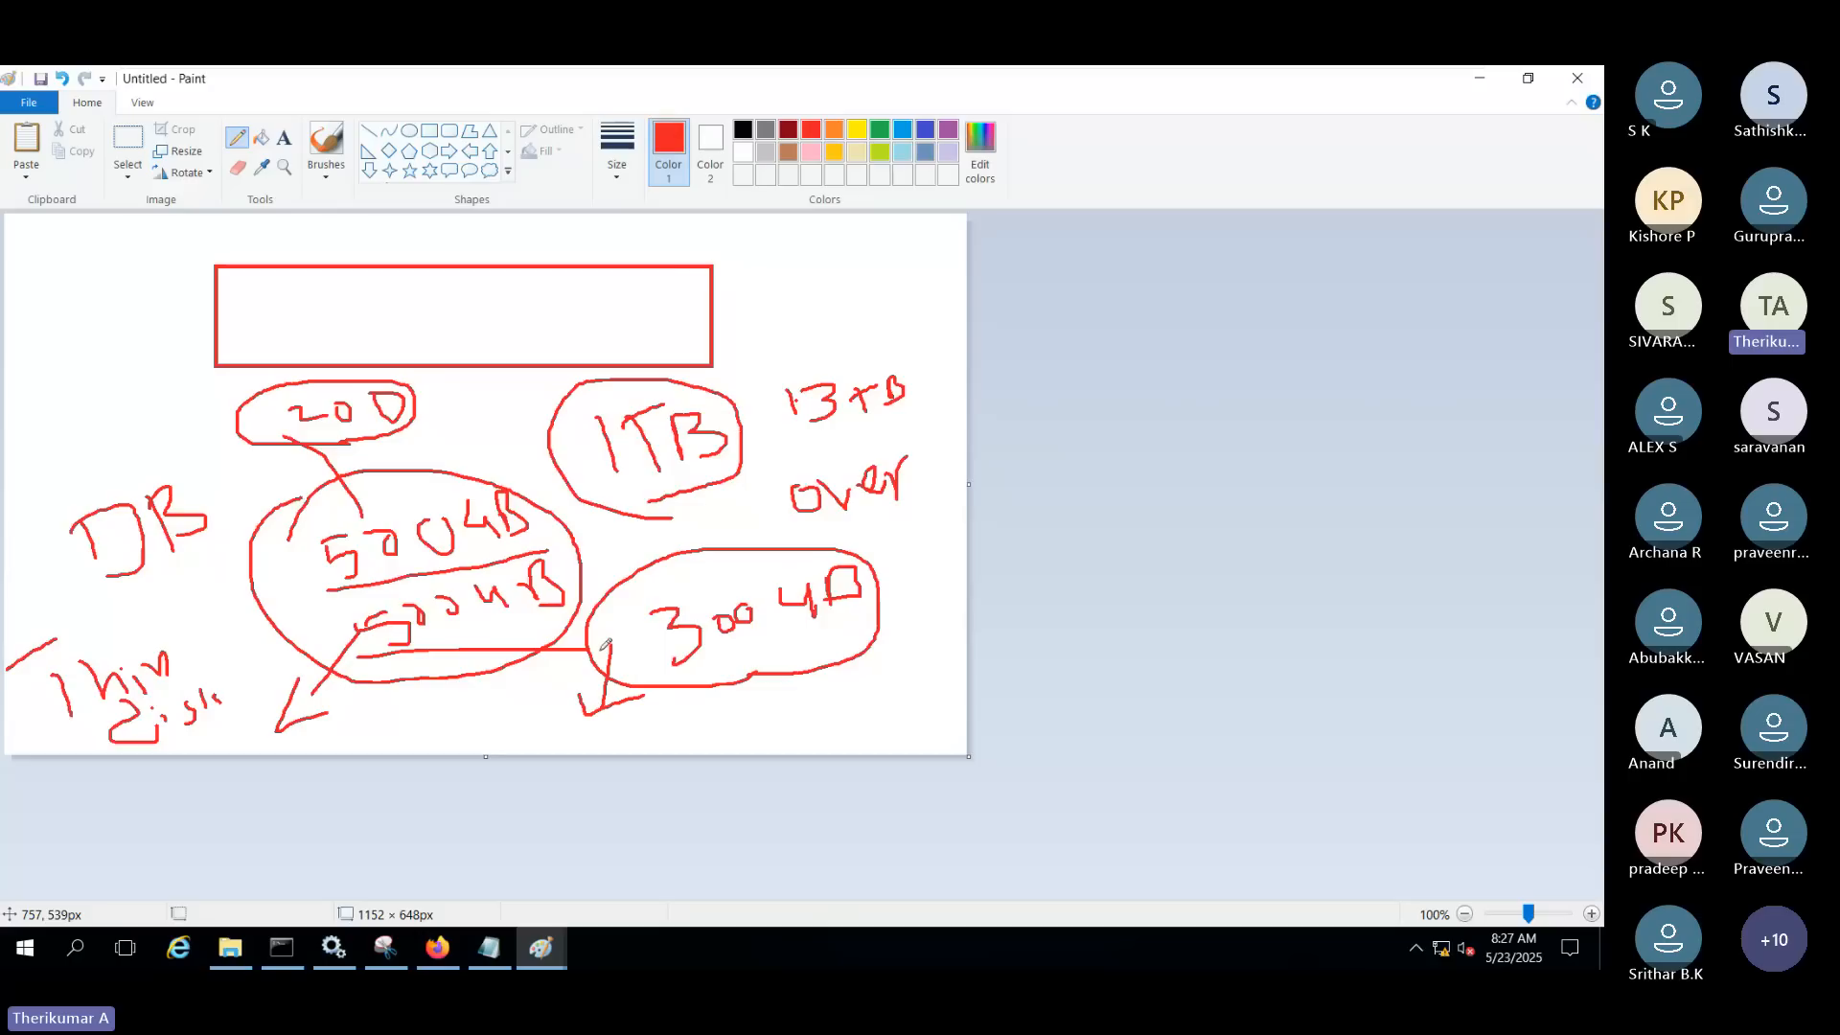
{"action": "mouse_move", "coordinate": [462, 573]}
{"action": "left_mouse_down"}
{"action": "mouse_move", "coordinate": [285, 525]}
{"action": "mouse_move", "coordinate": [471, 461]}
{"action": "mouse_move", "coordinate": [543, 522]}
{"action": "mouse_move", "coordinate": [441, 569]}
{"action": "left_mouse_up"}
{"action": "mouse_move", "coordinate": [517, 635]}
{"action": "left_mouse_down"}
{"action": "mouse_move", "coordinate": [500, 650]}
{"action": "mouse_move", "coordinate": [323, 627]}
{"action": "mouse_move", "coordinate": [462, 562]}
{"action": "mouse_move", "coordinate": [522, 662]}
{"action": "left_mouse_up"}
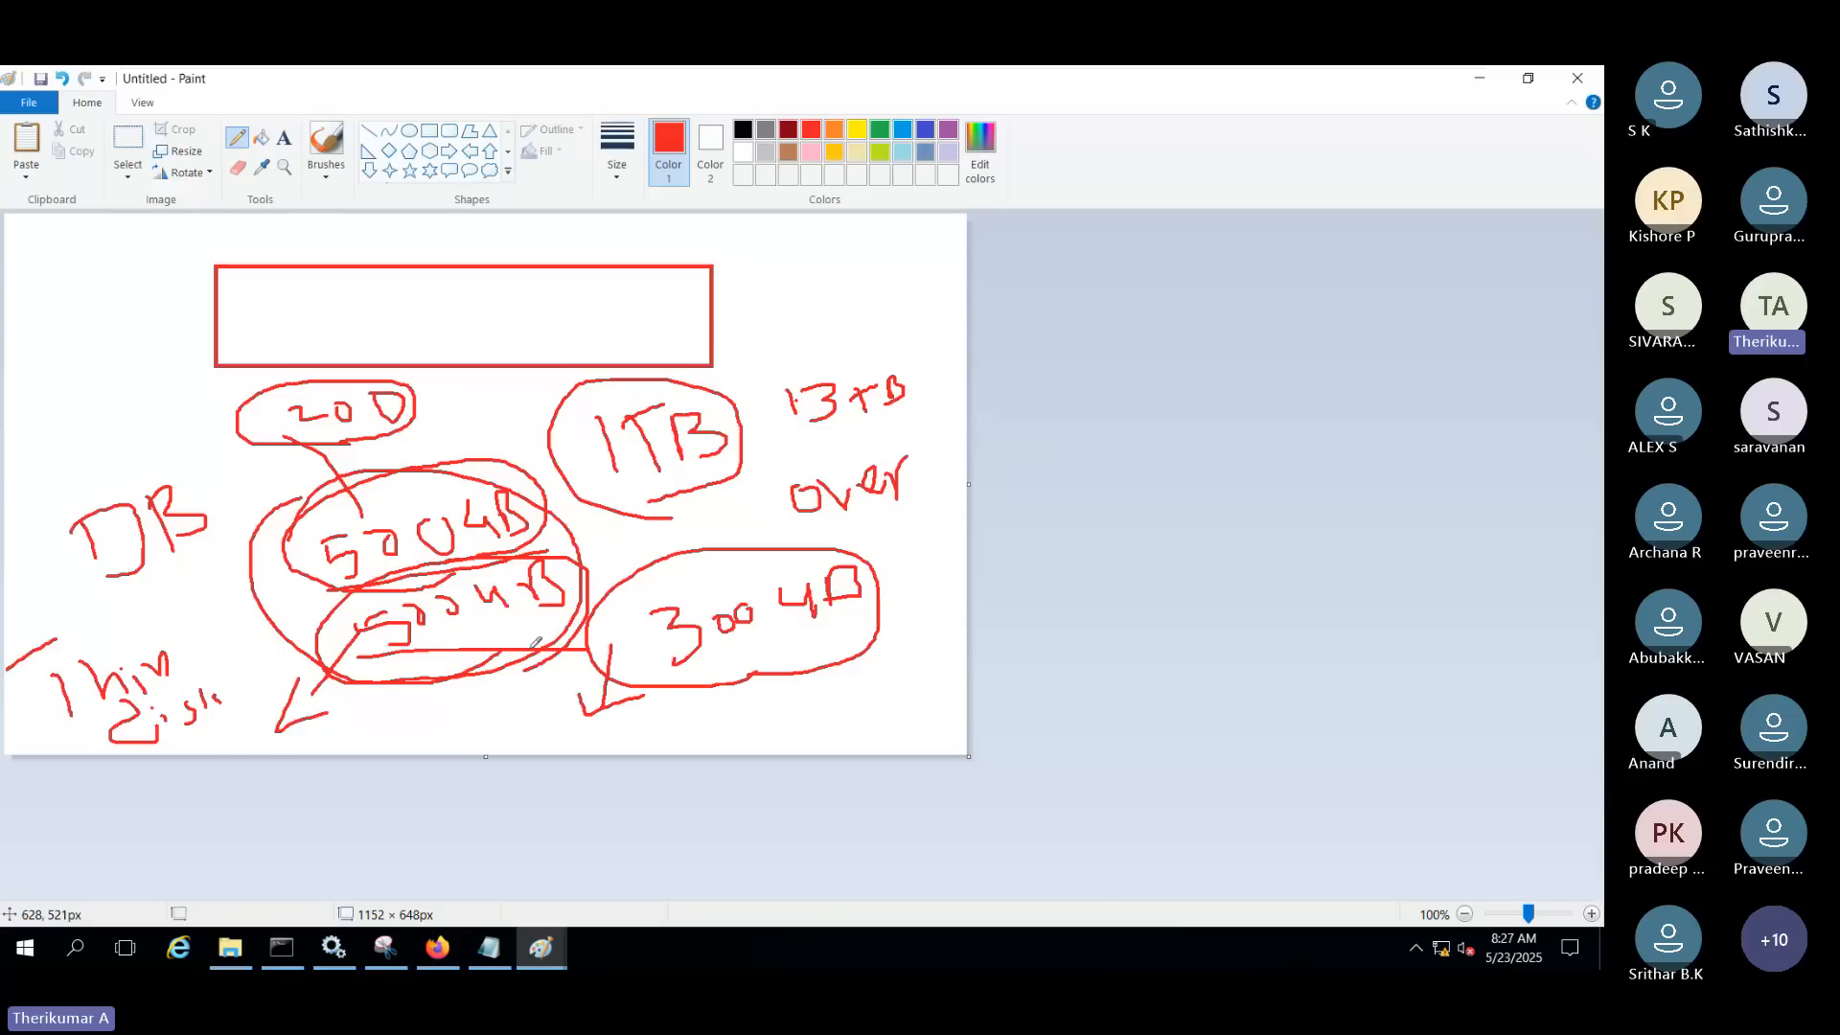
Switch to the vSphere Client and open the DatastorePRD02 summary from the datastores of WIN-VM-DB01-PRD
{"action": "left_click", "coordinate": [437, 948]}
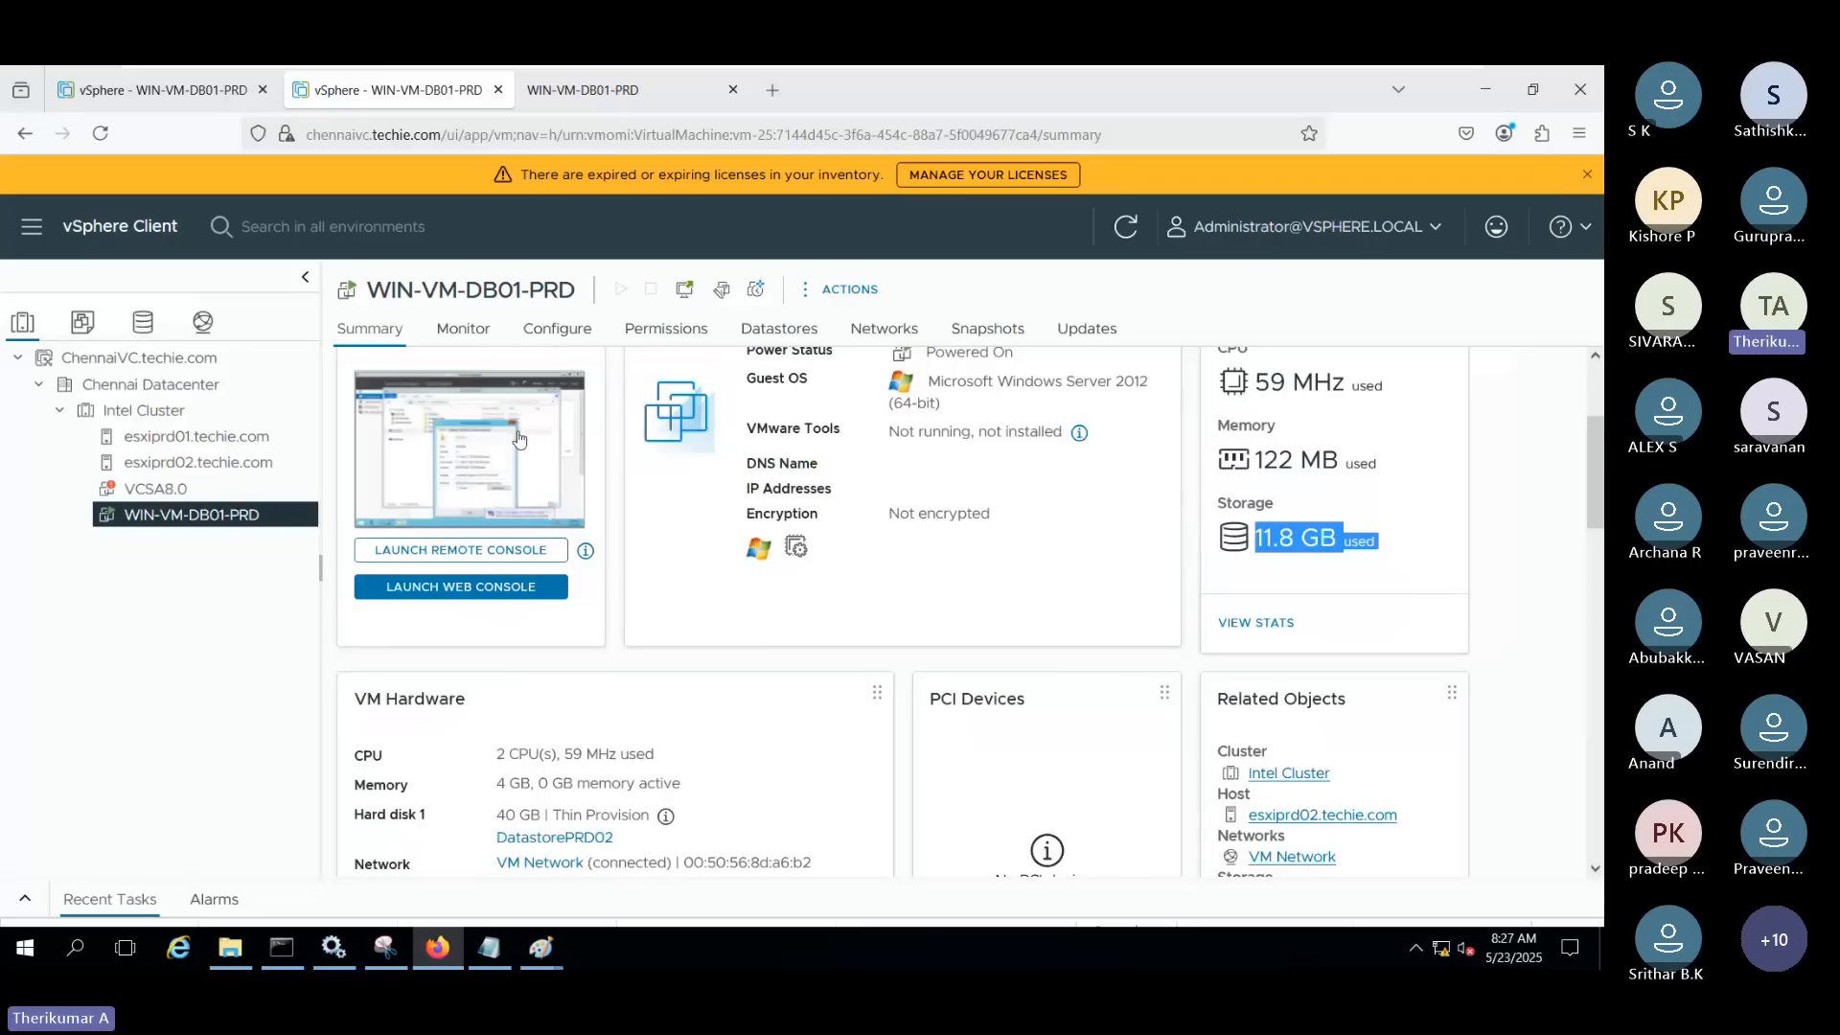
{"action": "left_click", "coordinate": [779, 329]}
{"action": "left_click", "coordinate": [553, 517]}
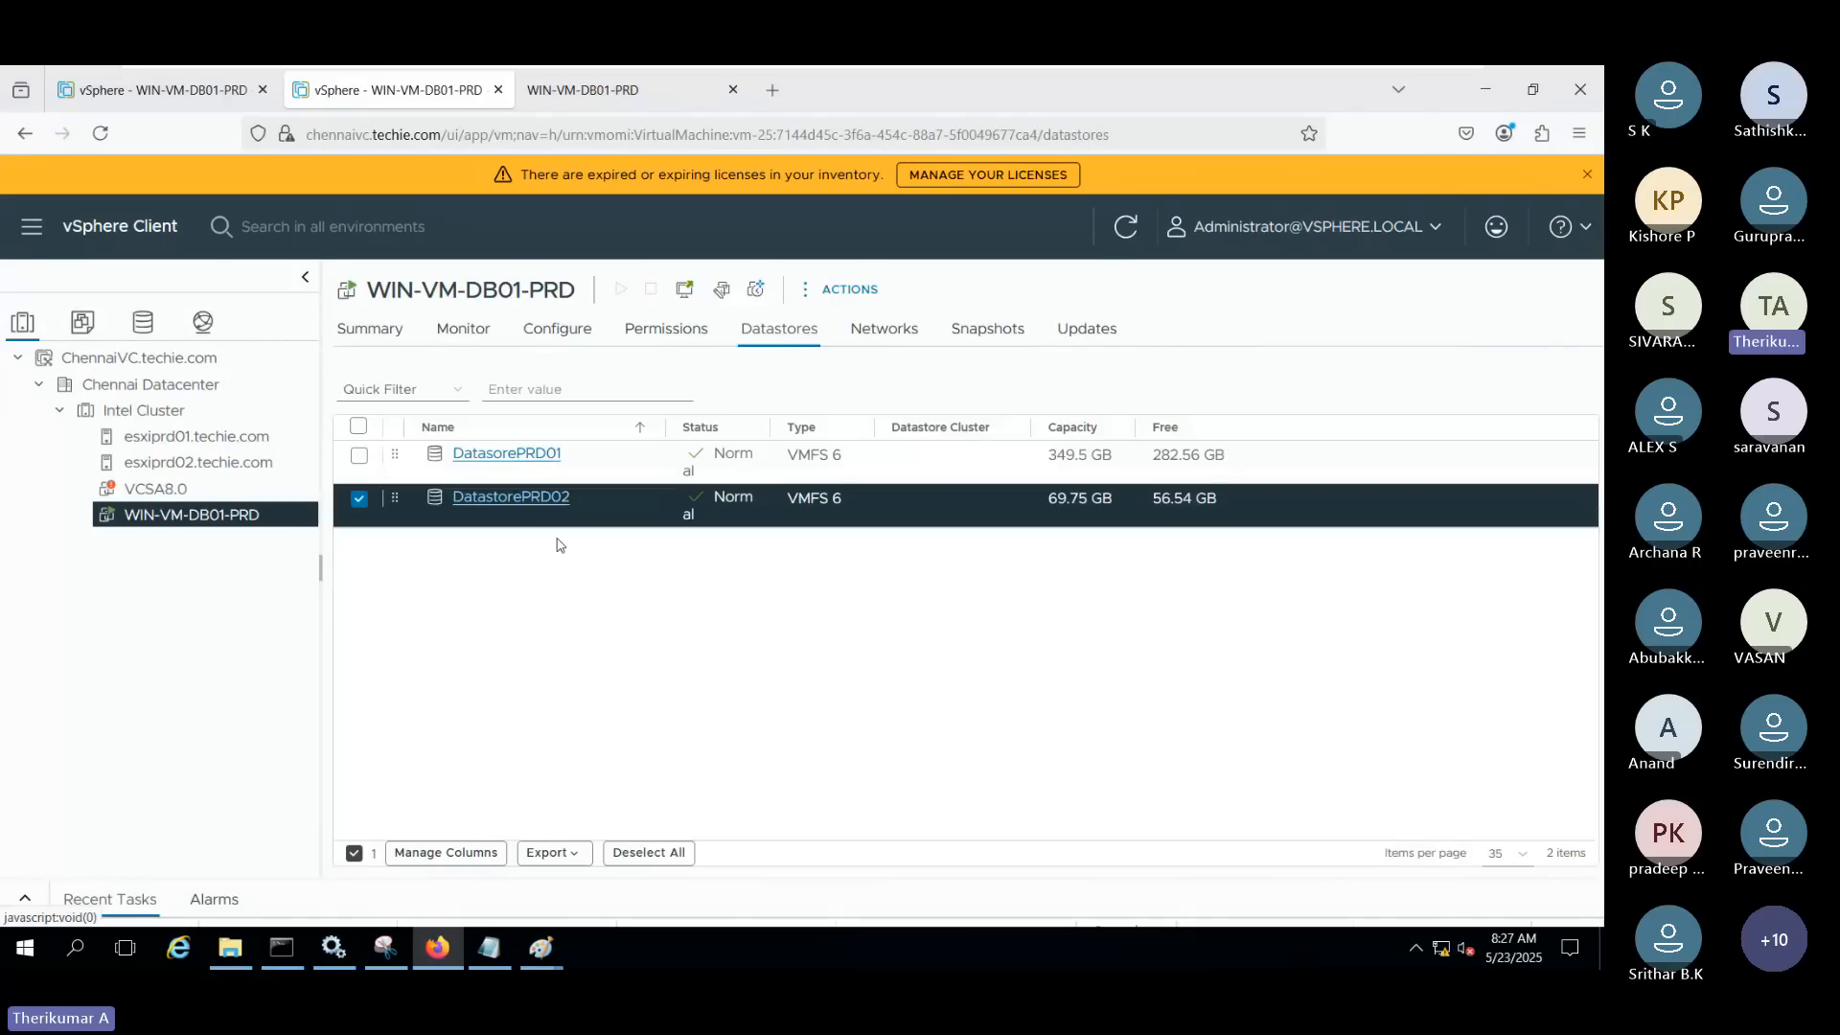
{"action": "left_click", "coordinate": [514, 499]}
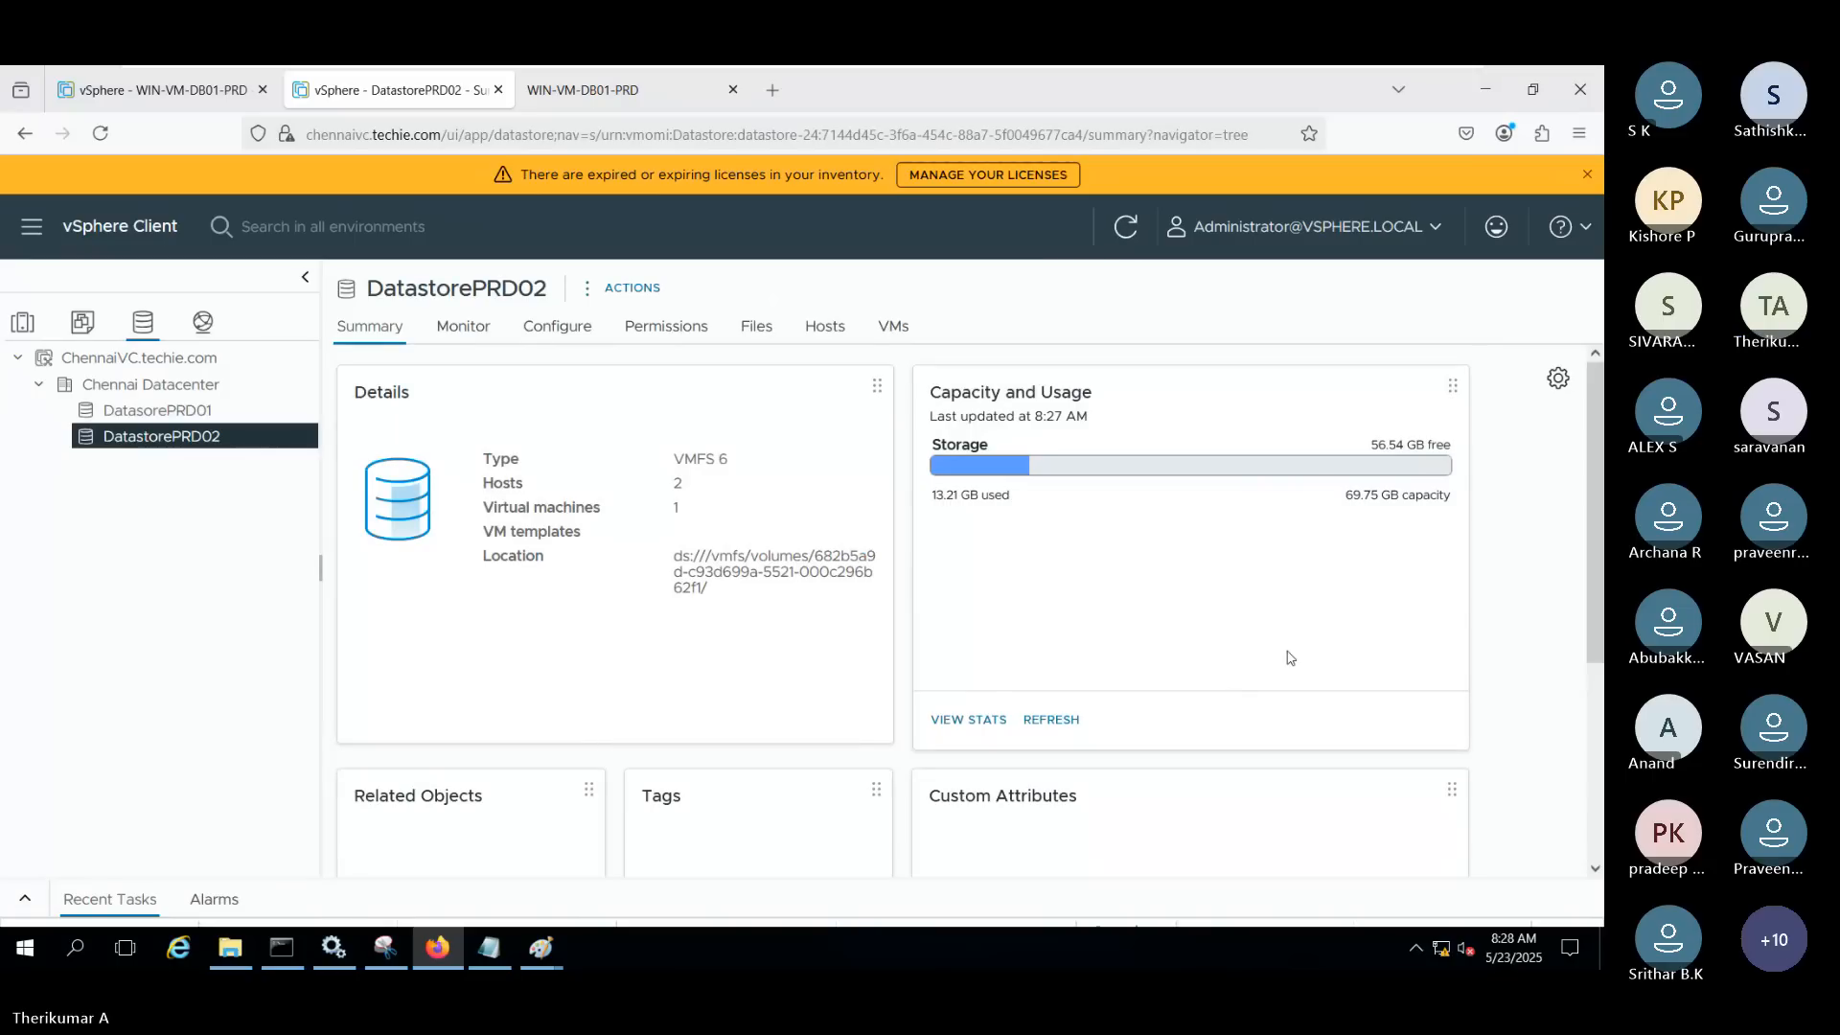
{"action": "scroll", "coordinate": [1290, 670], "scroll_direction": "down", "scroll_amount": 3}
{"action": "scroll", "coordinate": [1298, 686], "scroll_direction": "up", "scroll_amount": 3}
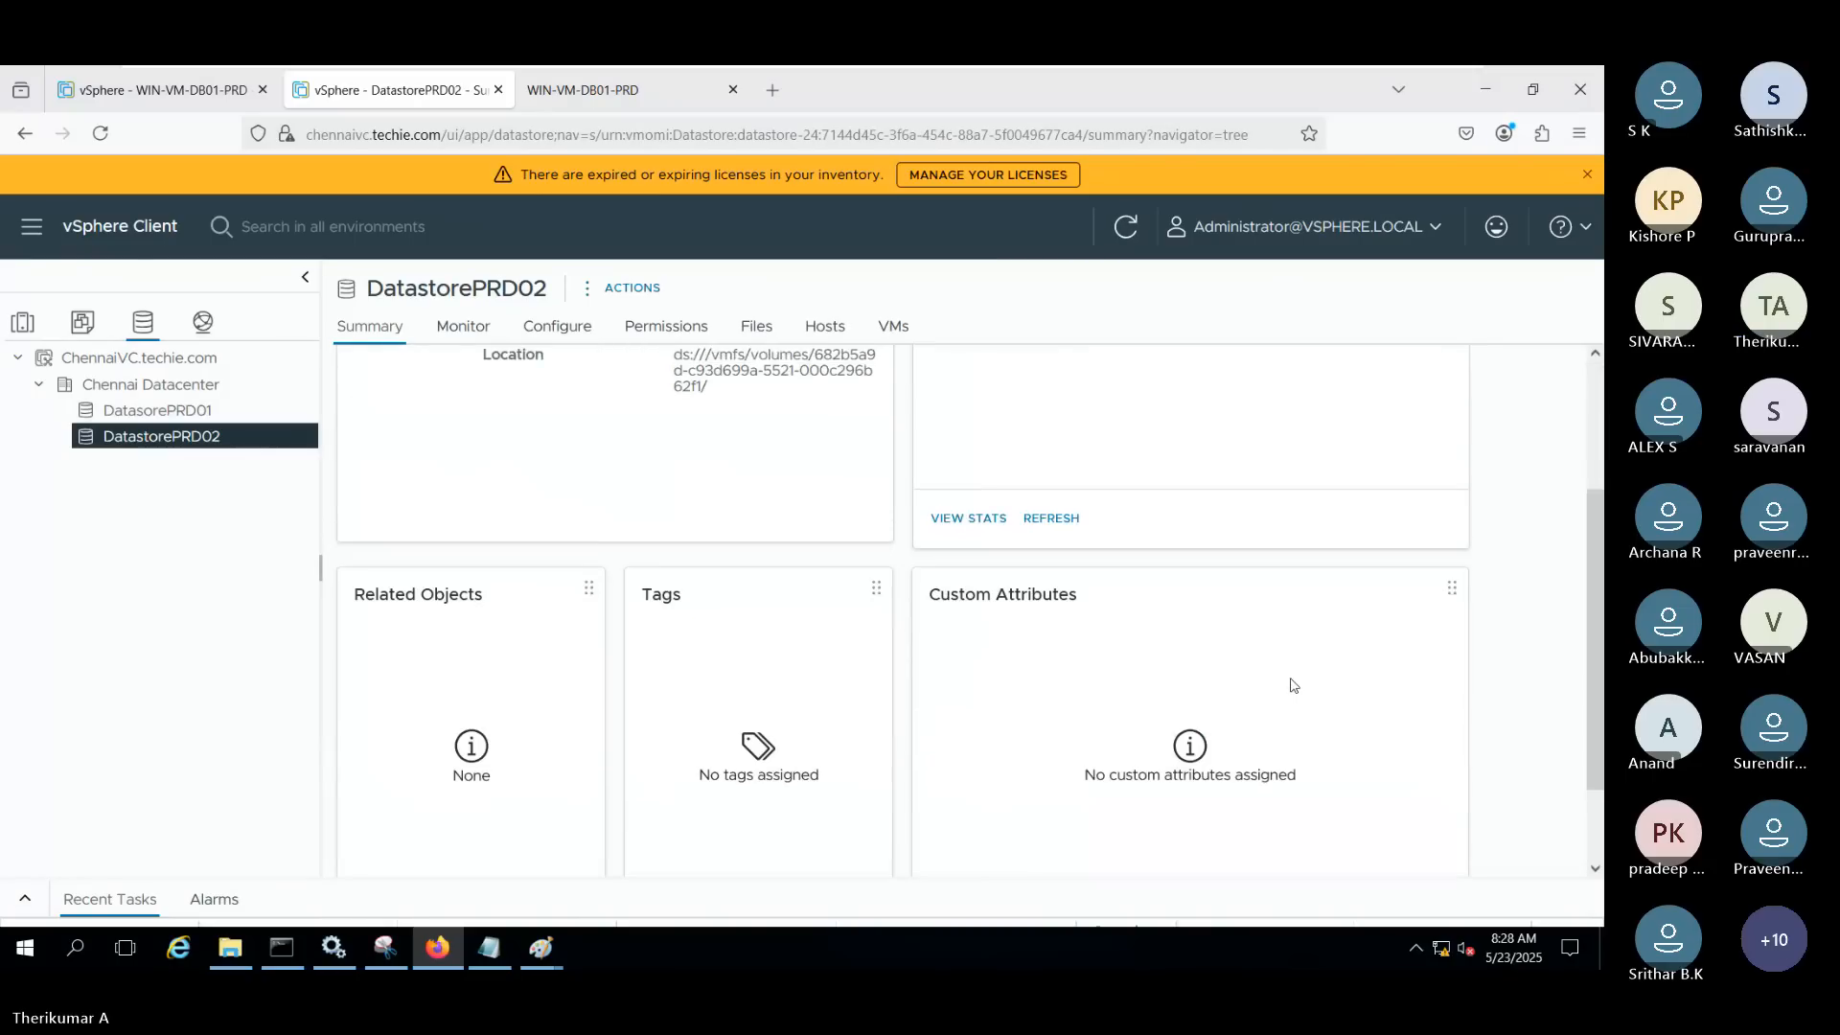
Examine the total capacity, provisioned space and free space in DatastorePRD02's general configuration
{"action": "left_click", "coordinate": [542, 326]}
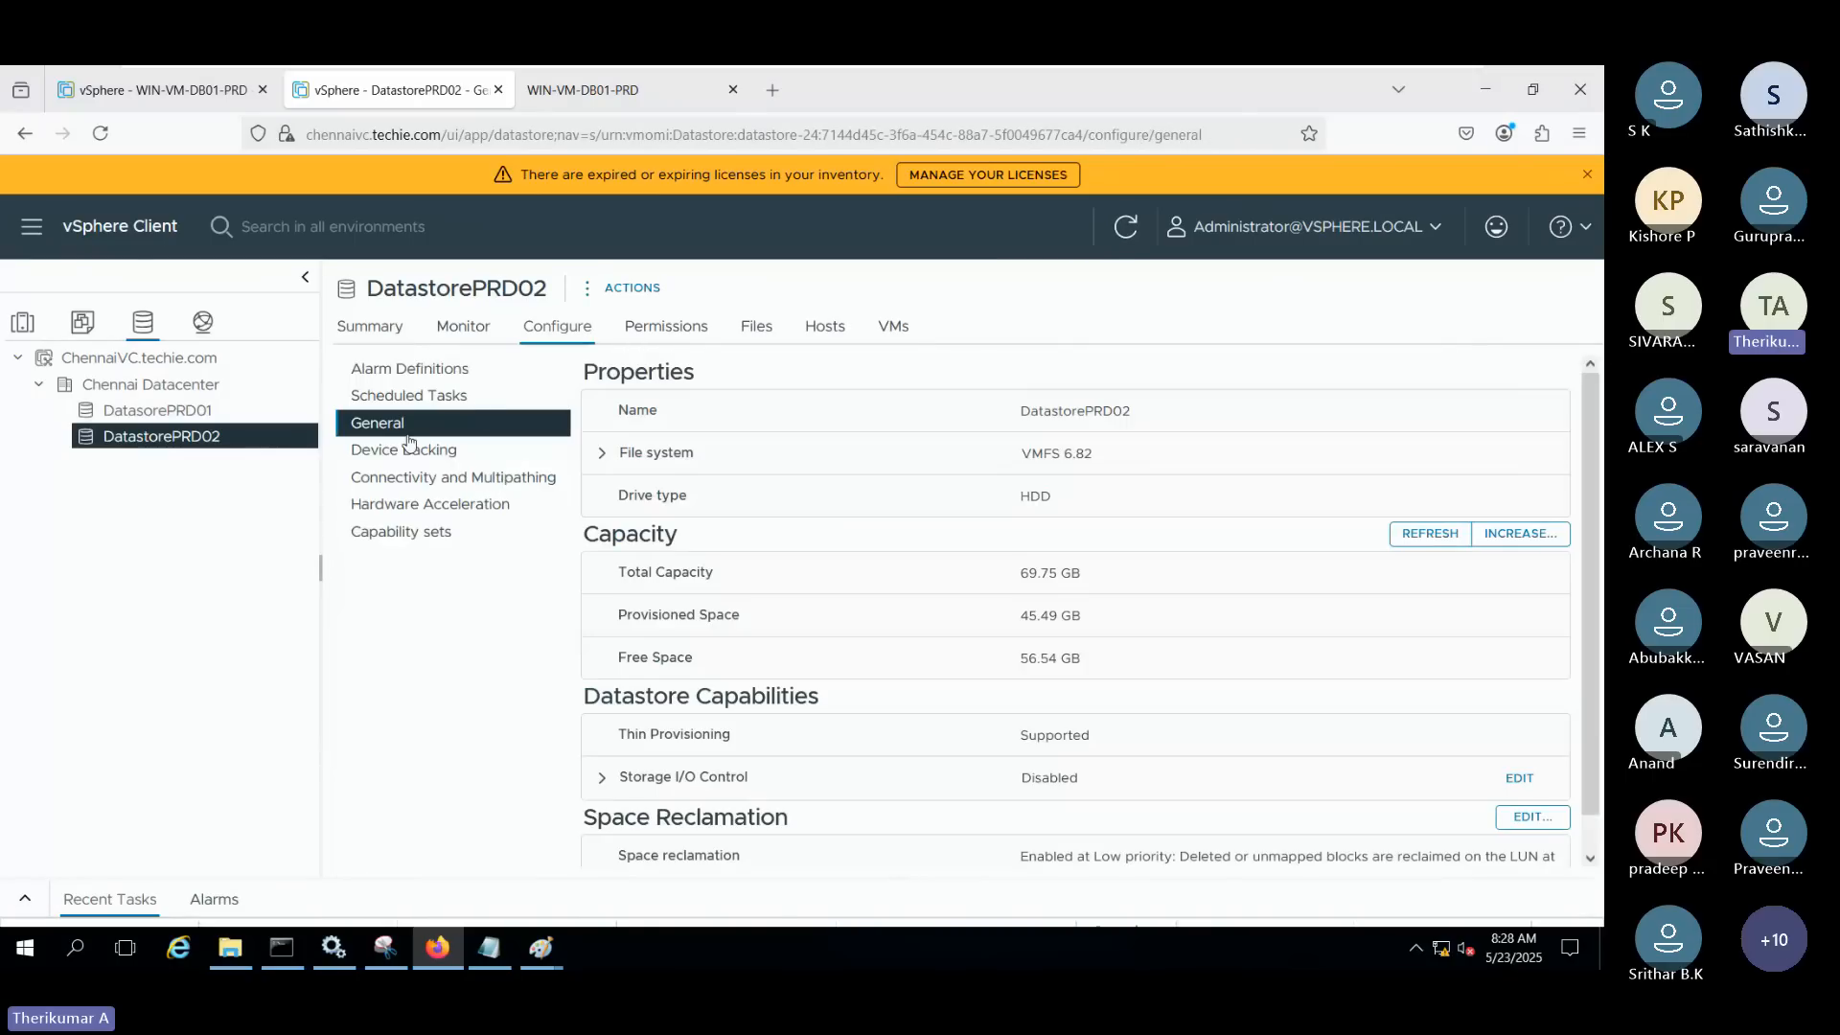
{"action": "triple_click", "coordinate": [1092, 584]}
{"action": "left_click_drag", "start_coordinate": [616, 661], "coordinate": [1096, 670]}
{"action": "left_click", "coordinate": [649, 581]}
{"action": "triple_click", "coordinate": [1025, 580]}
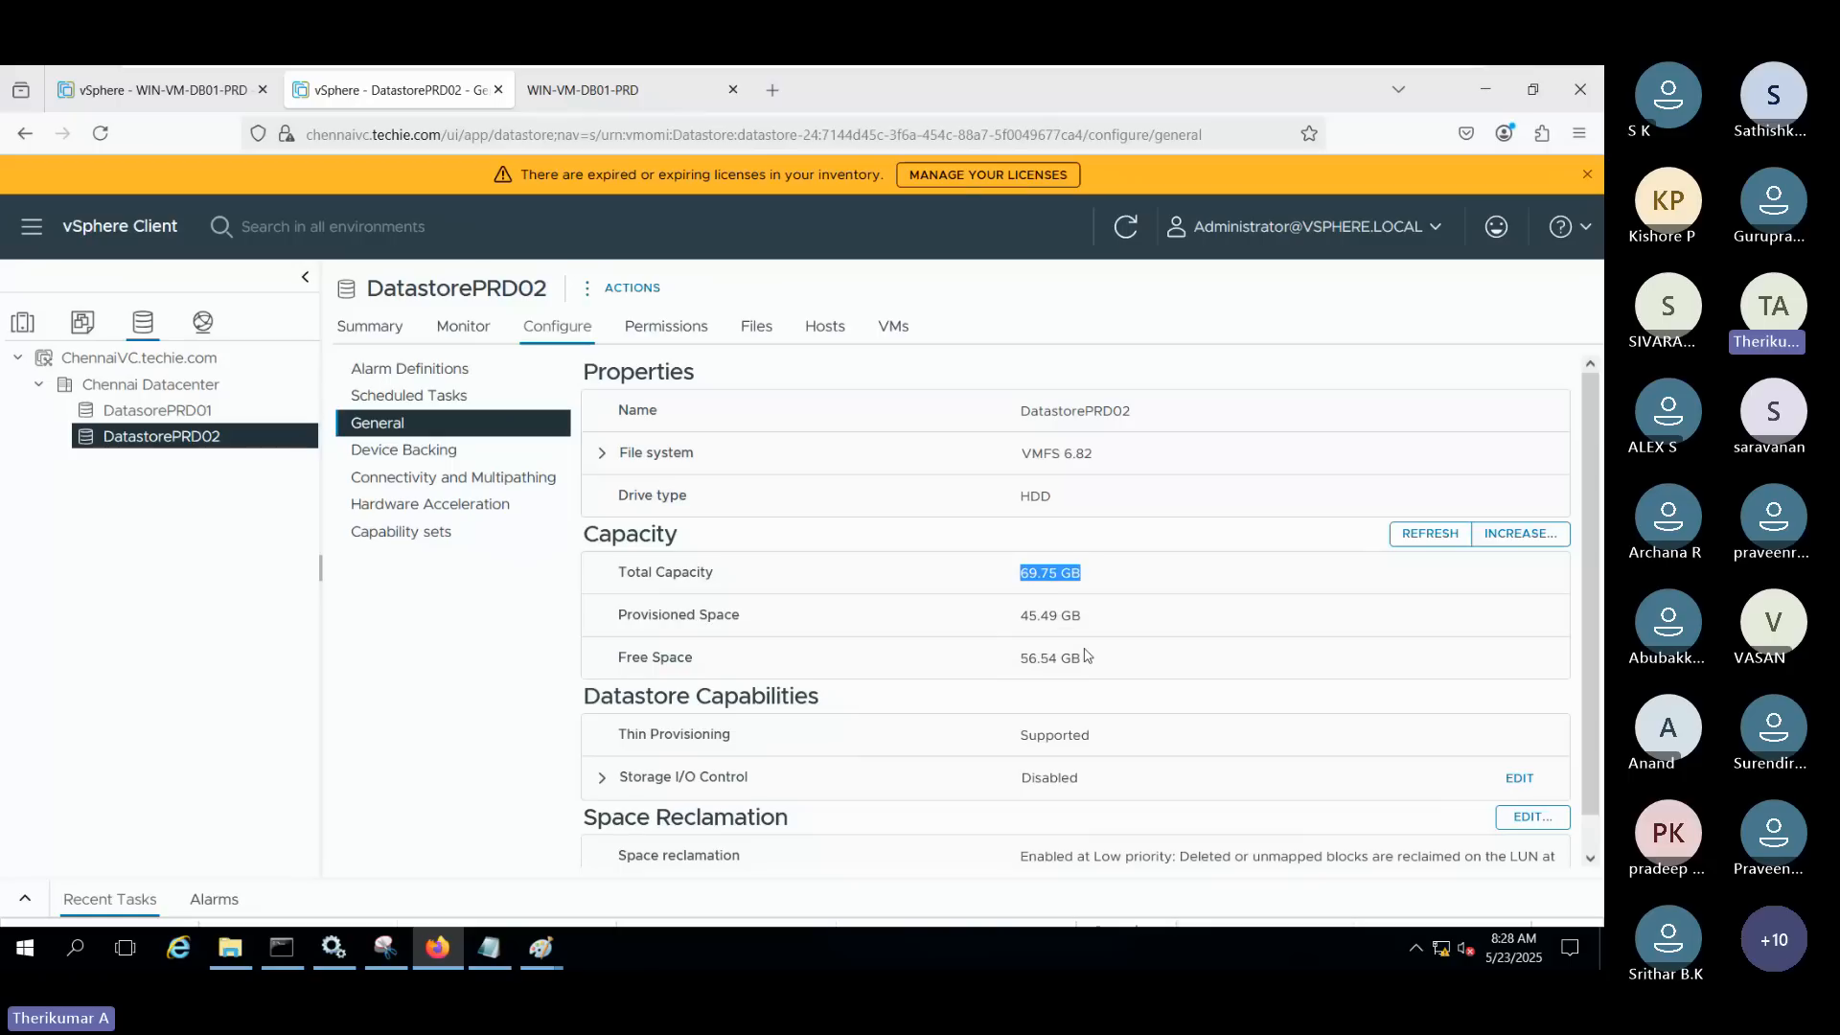
{"action": "triple_click", "coordinate": [1035, 623]}
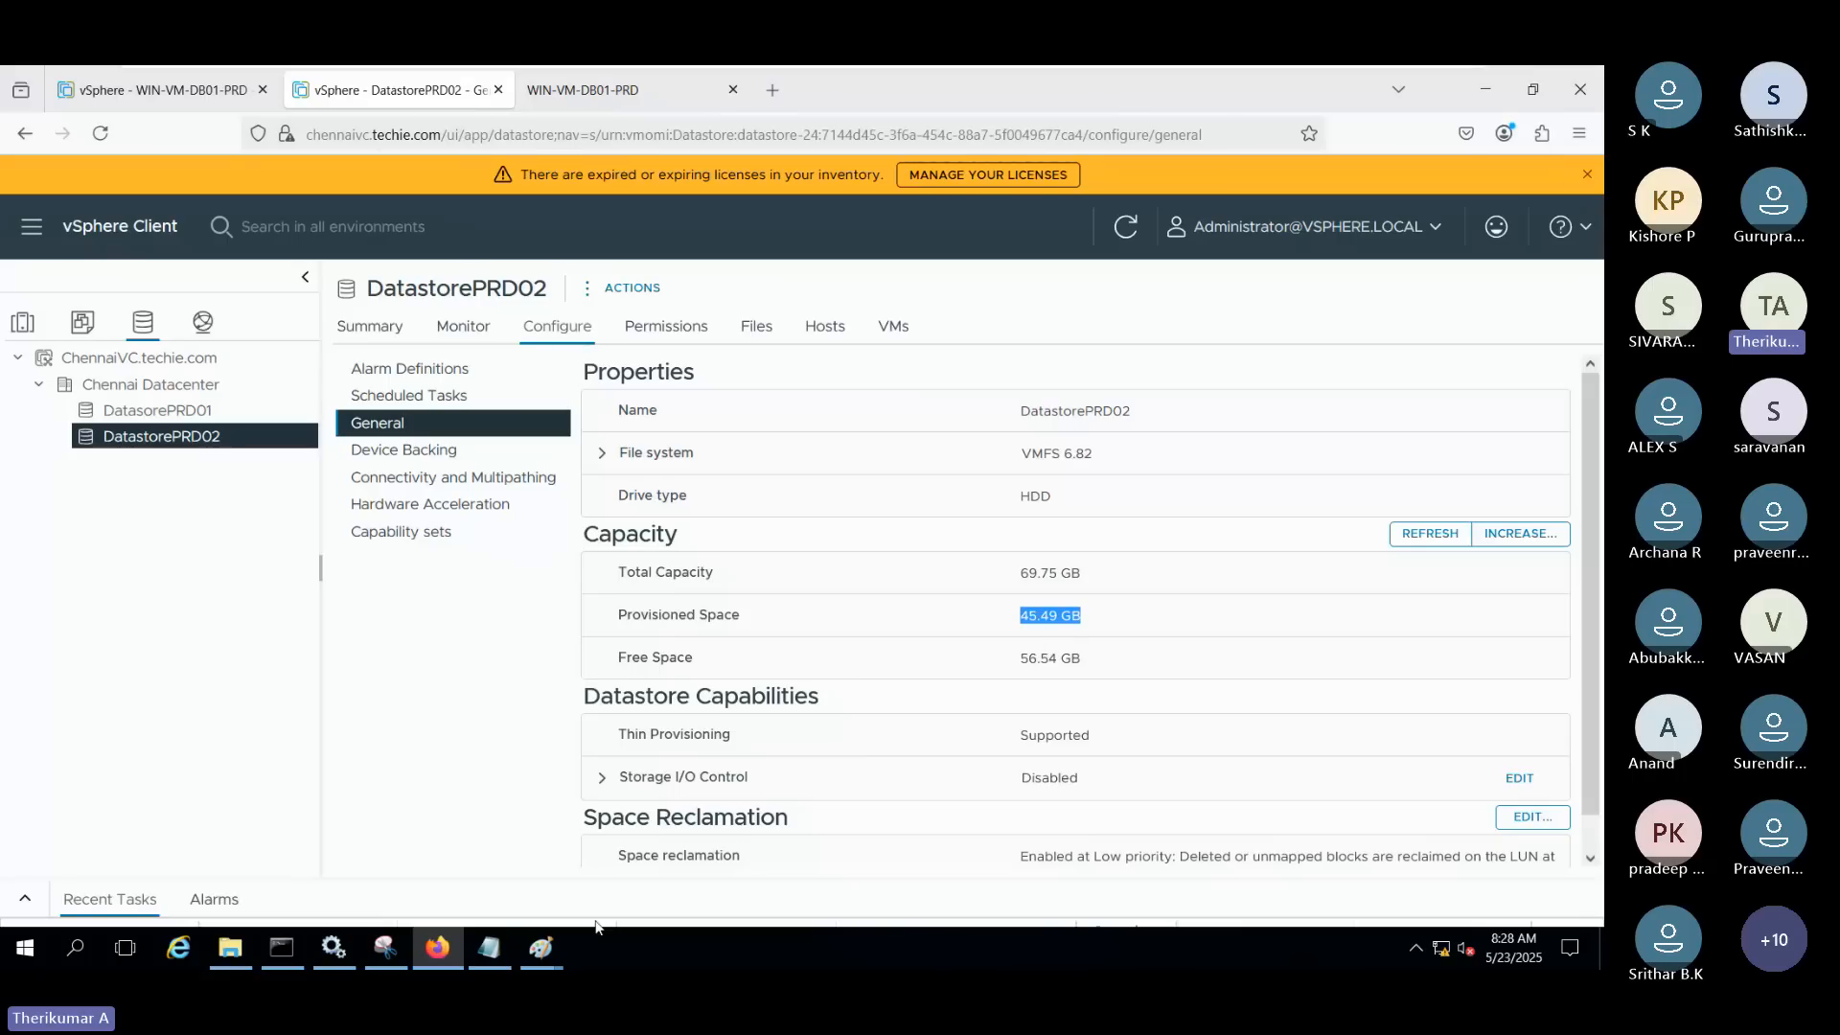
Switch to the 1TB drawing in Paint and draw a horizontal line through the middle of the large rectangle
{"action": "left_click", "coordinate": [558, 952]}
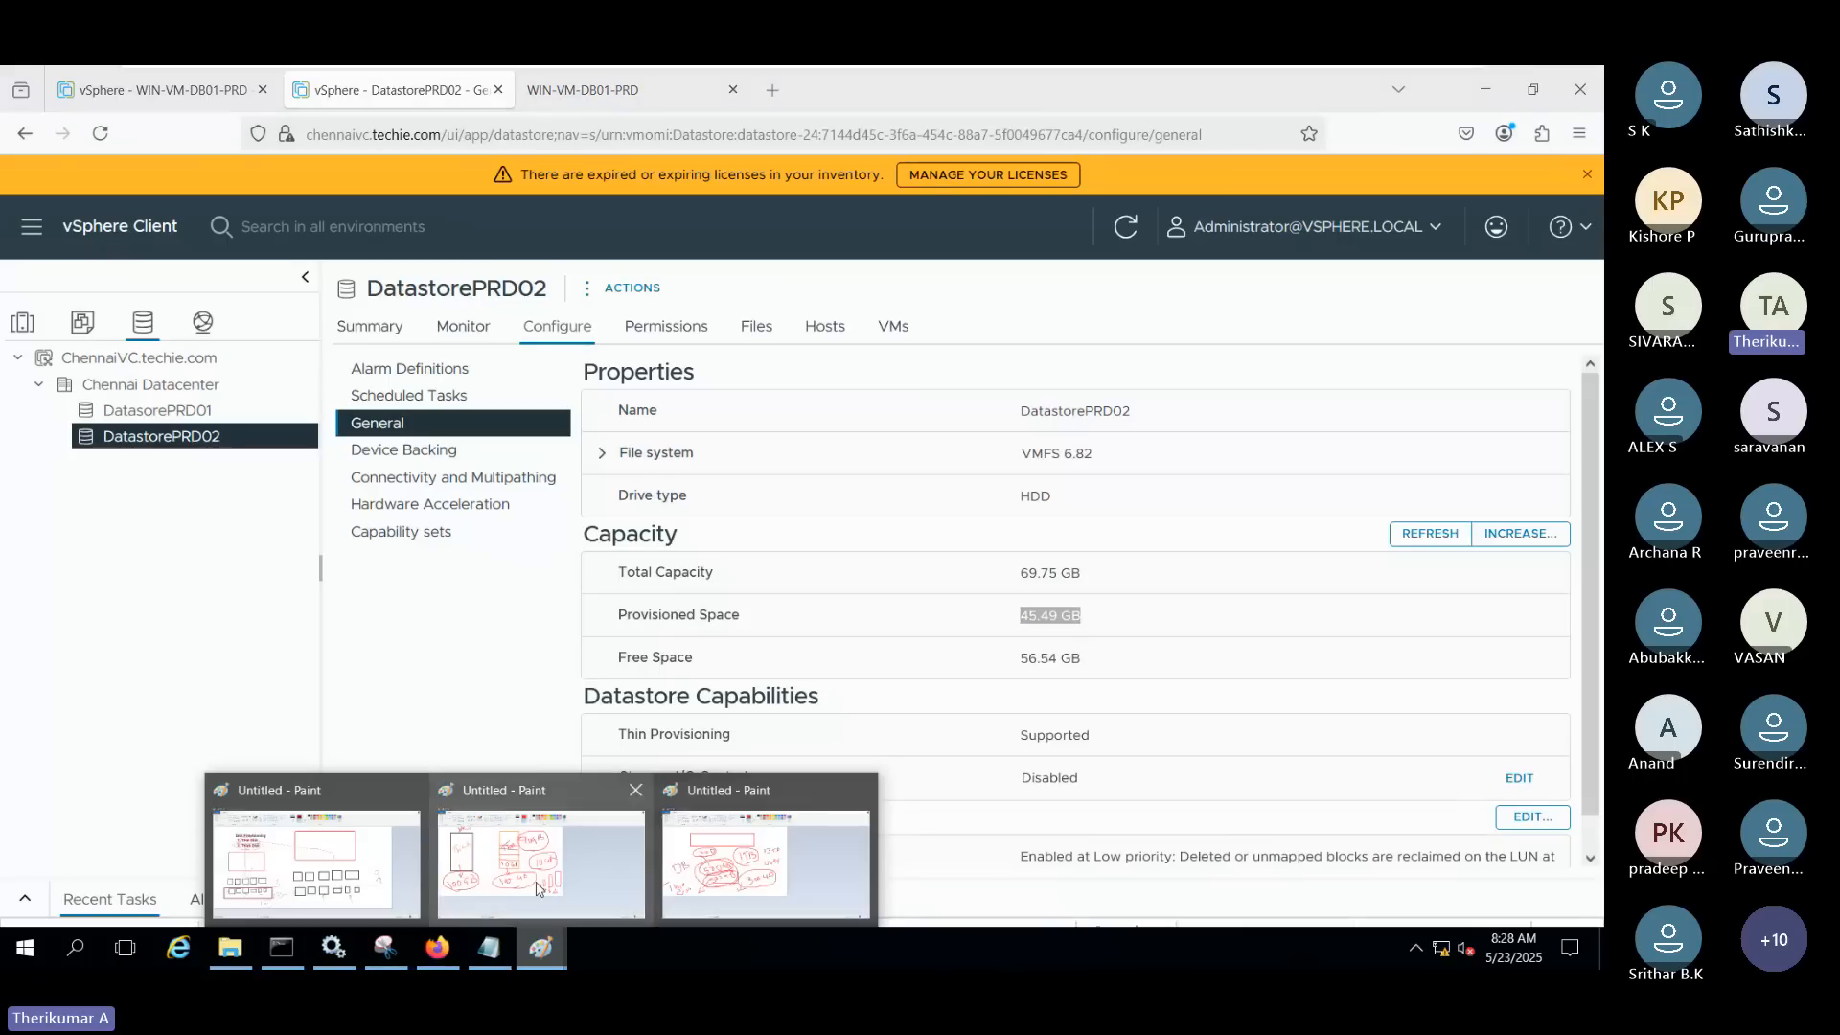
{"action": "left_click", "coordinate": [576, 889]}
{"action": "left_click", "coordinate": [542, 948]}
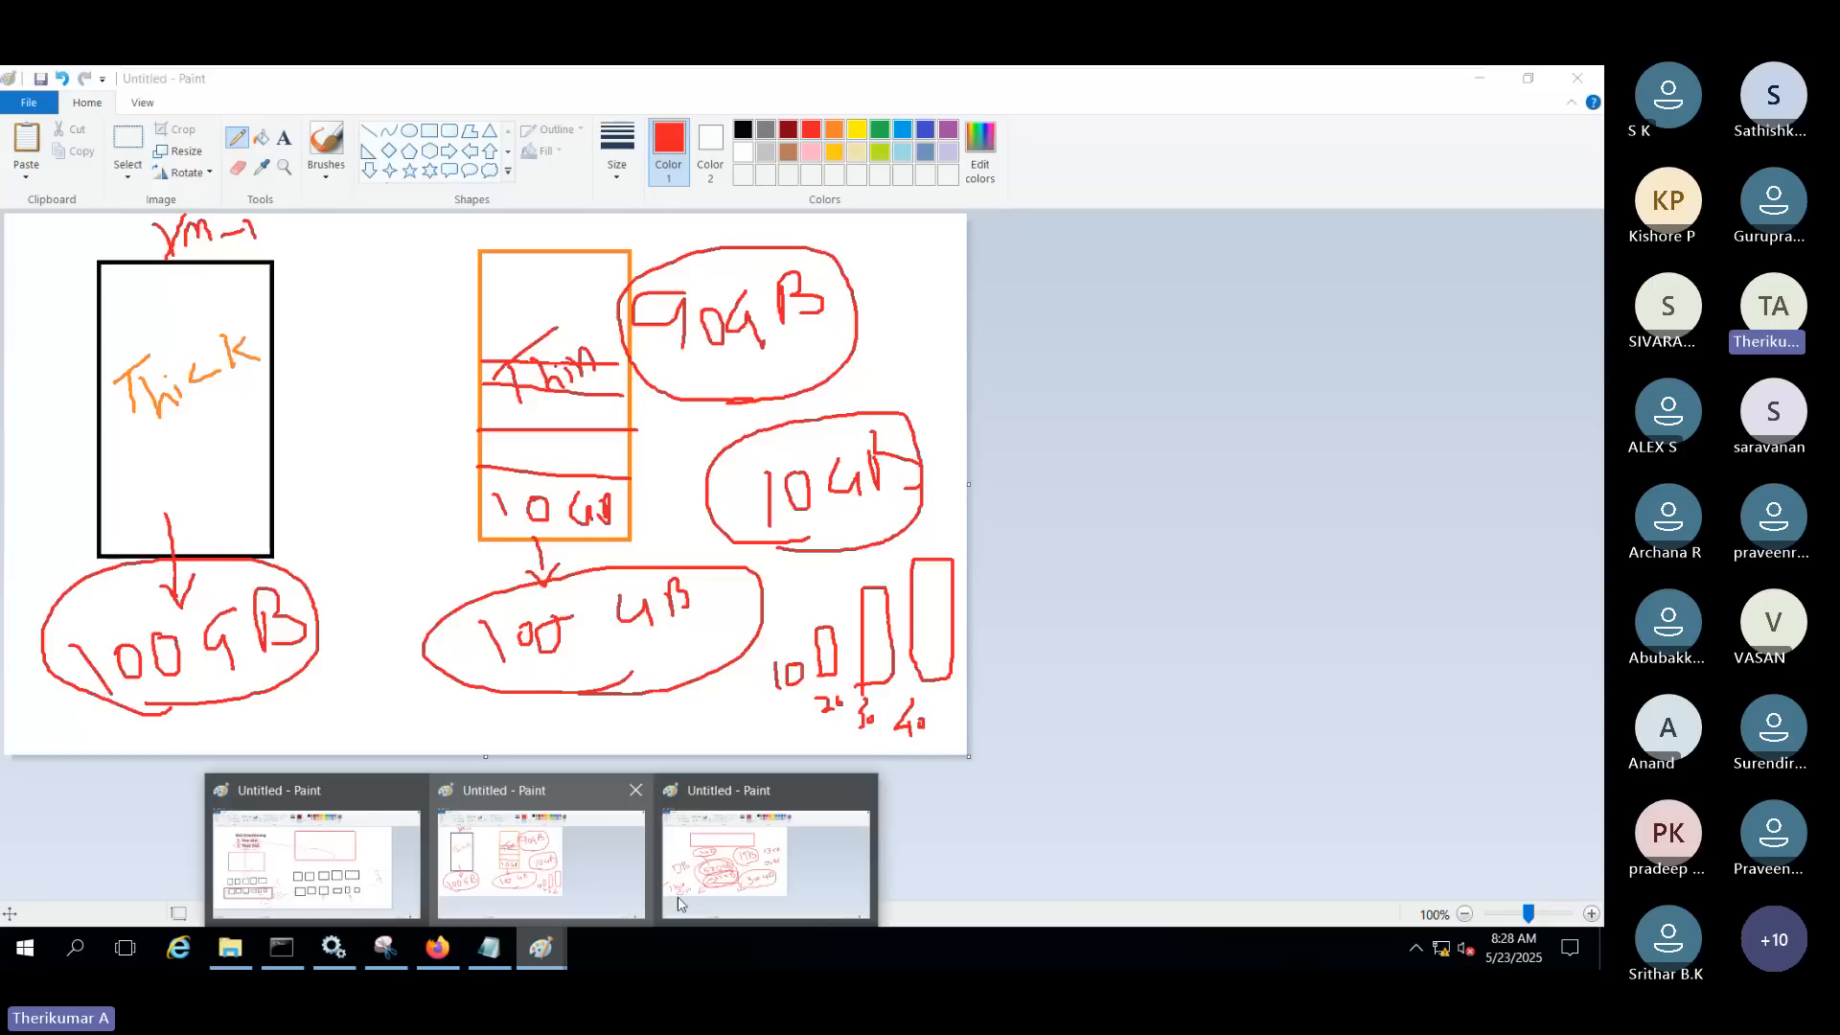
{"action": "left_click", "coordinate": [679, 901]}
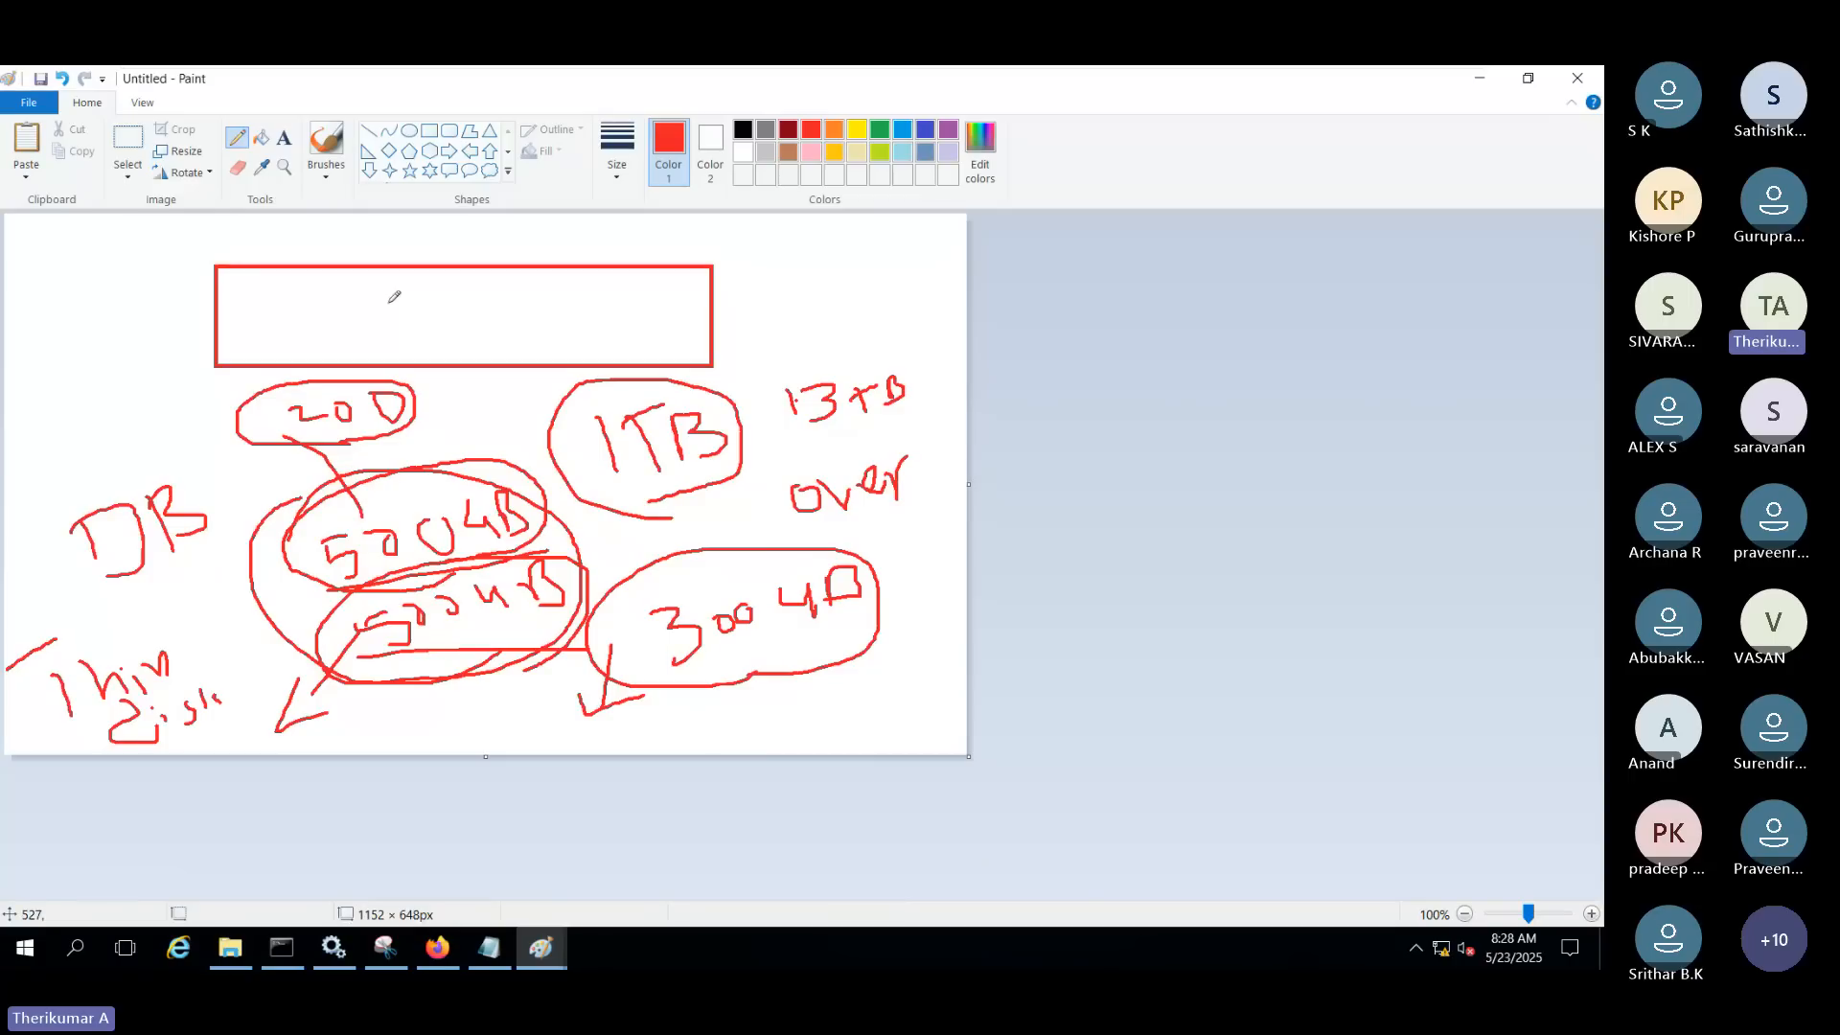
{"action": "left_click_drag", "start_coordinate": [230, 313], "coordinate": [784, 318]}
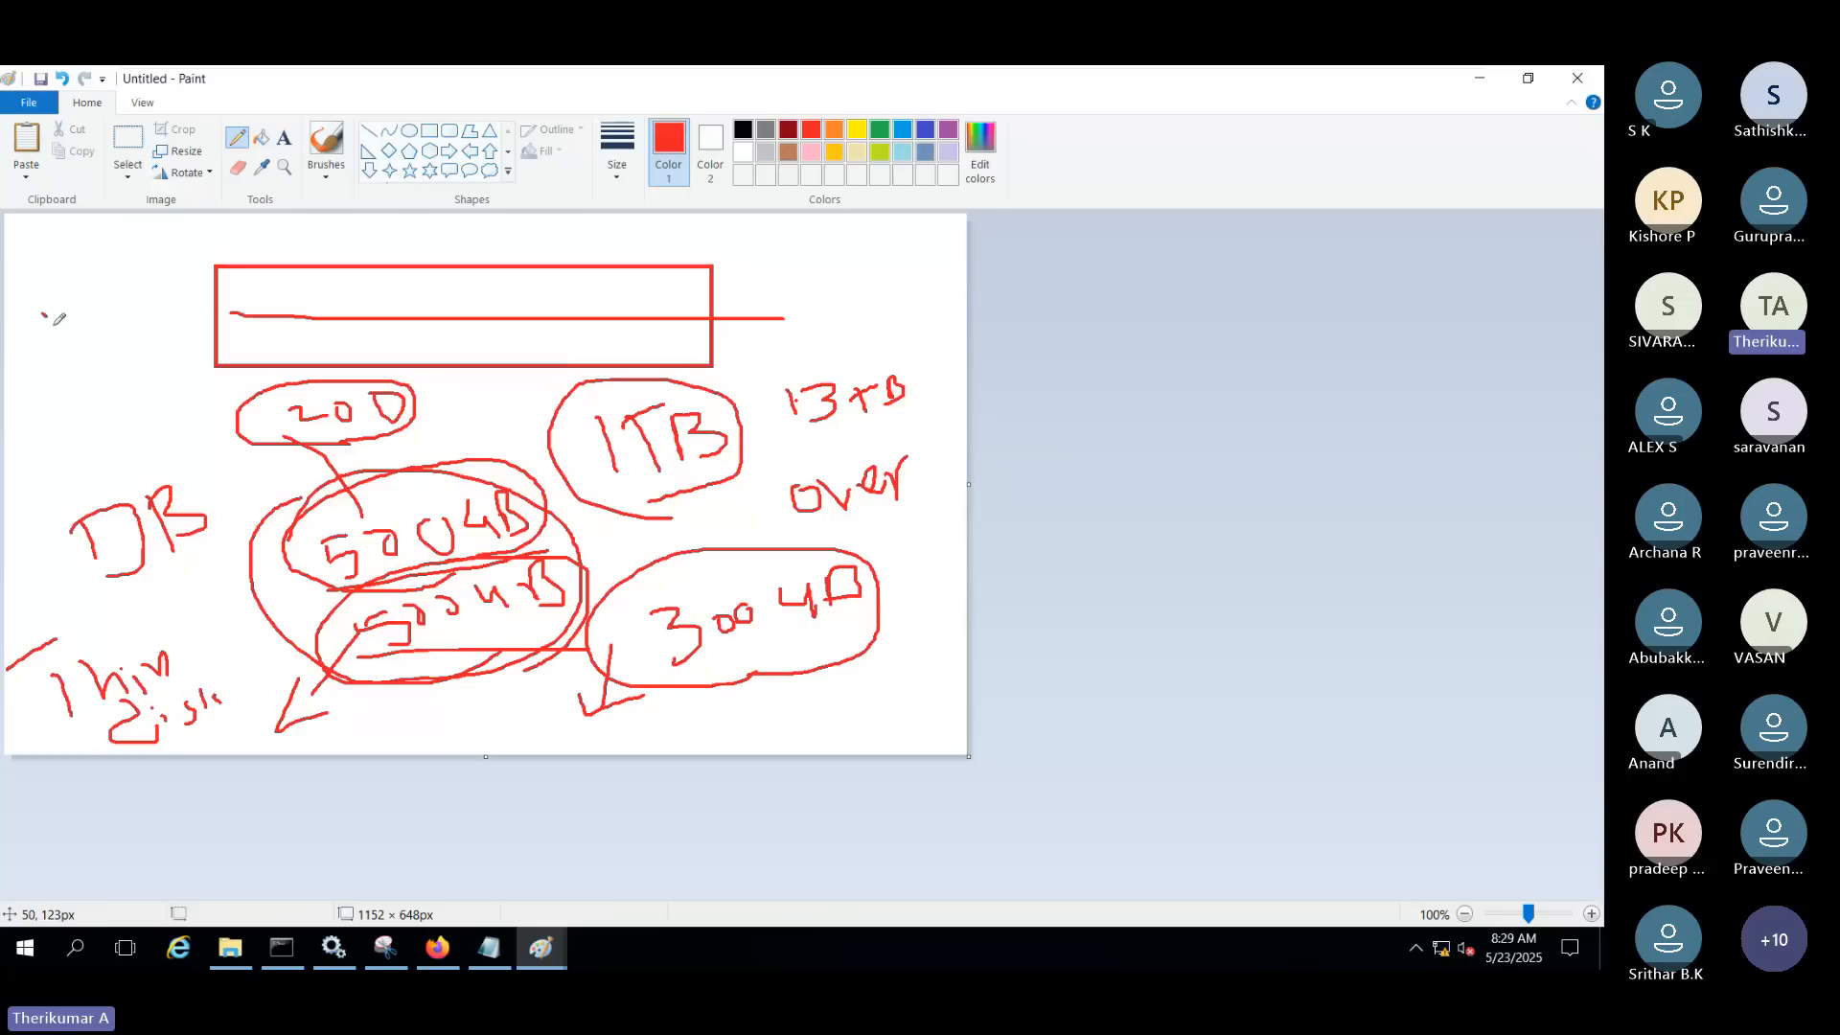
Handwrite "Thic" beside the large rectangle, with "2 TB" beneath it
{"action": "mouse_move", "coordinate": [45, 315]}
{"action": "left_mouse_down"}
{"action": "mouse_move", "coordinate": [55, 339]}
{"action": "mouse_move", "coordinate": [121, 310]}
{"action": "left_mouse_up"}
{"action": "left_click_drag", "start_coordinate": [134, 287], "coordinate": [140, 272]}
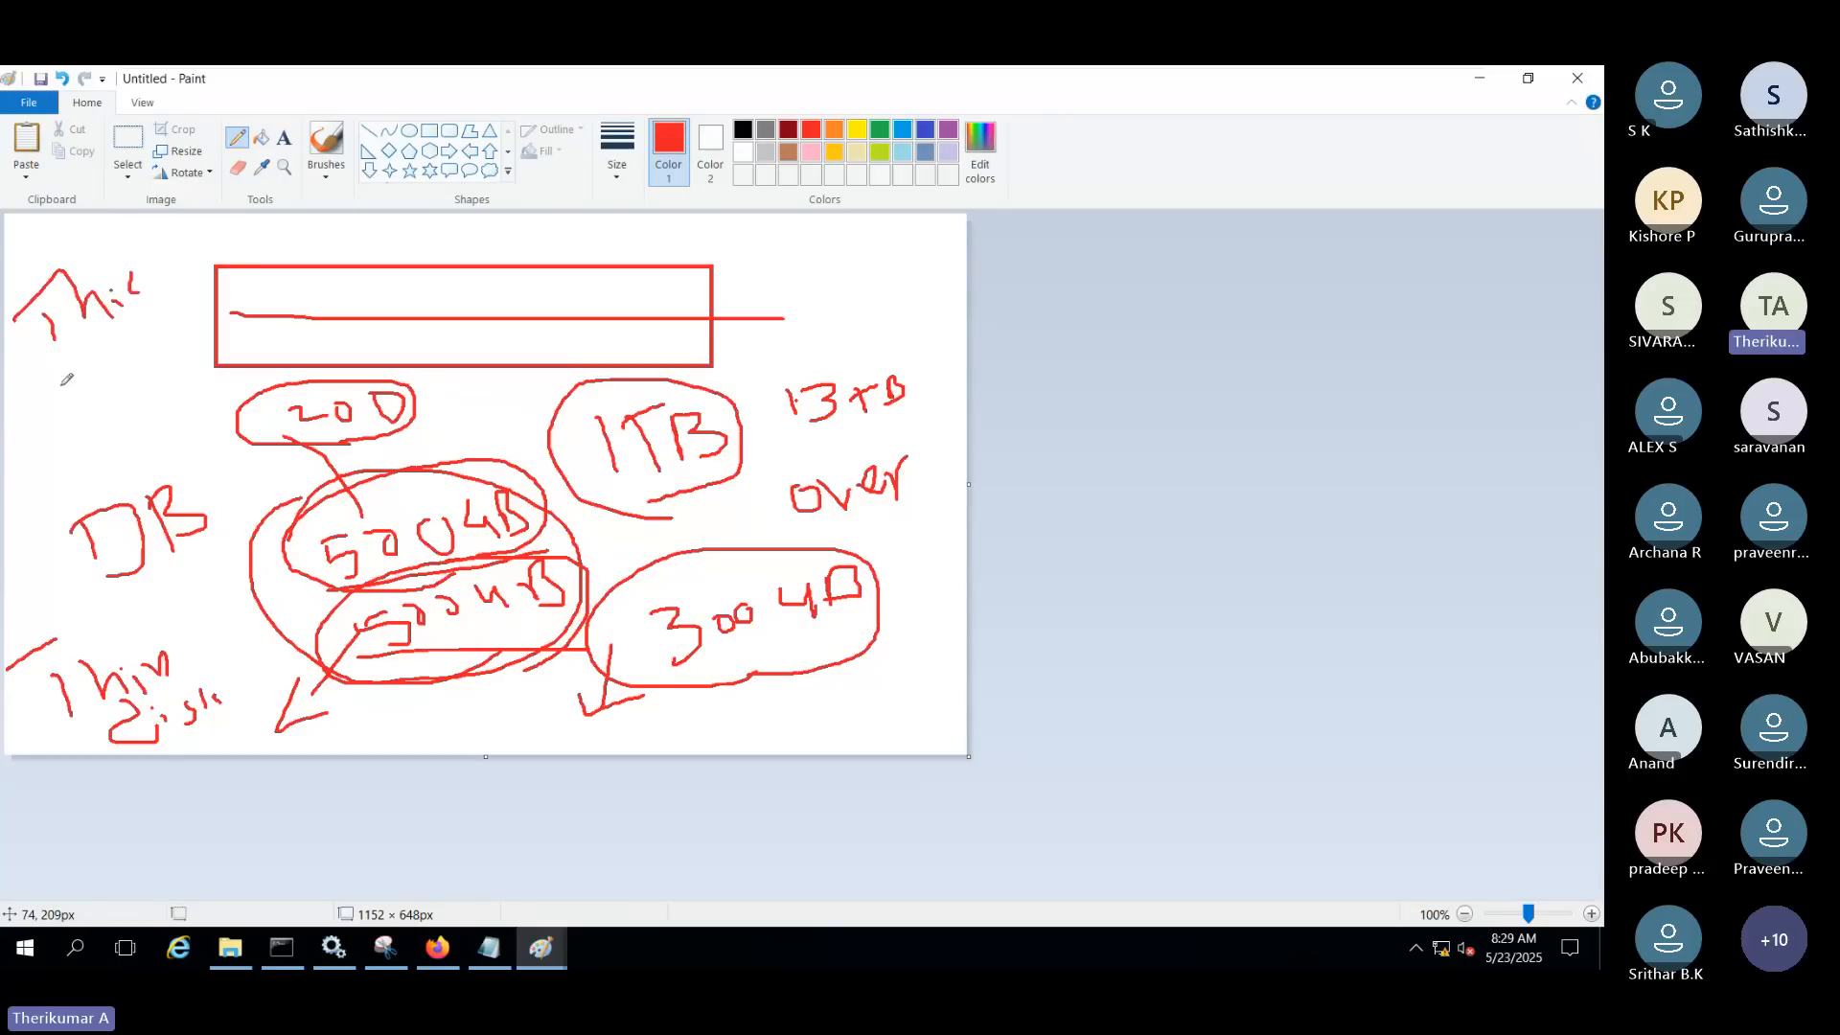
{"action": "mouse_move", "coordinate": [22, 373]}
{"action": "left_mouse_down"}
{"action": "mouse_move", "coordinate": [76, 384]}
{"action": "mouse_move", "coordinate": [132, 337]}
{"action": "left_mouse_up"}
{"action": "left_click", "coordinate": [94, 373]}
{"action": "left_click_drag", "start_coordinate": [136, 330], "coordinate": [150, 354]}
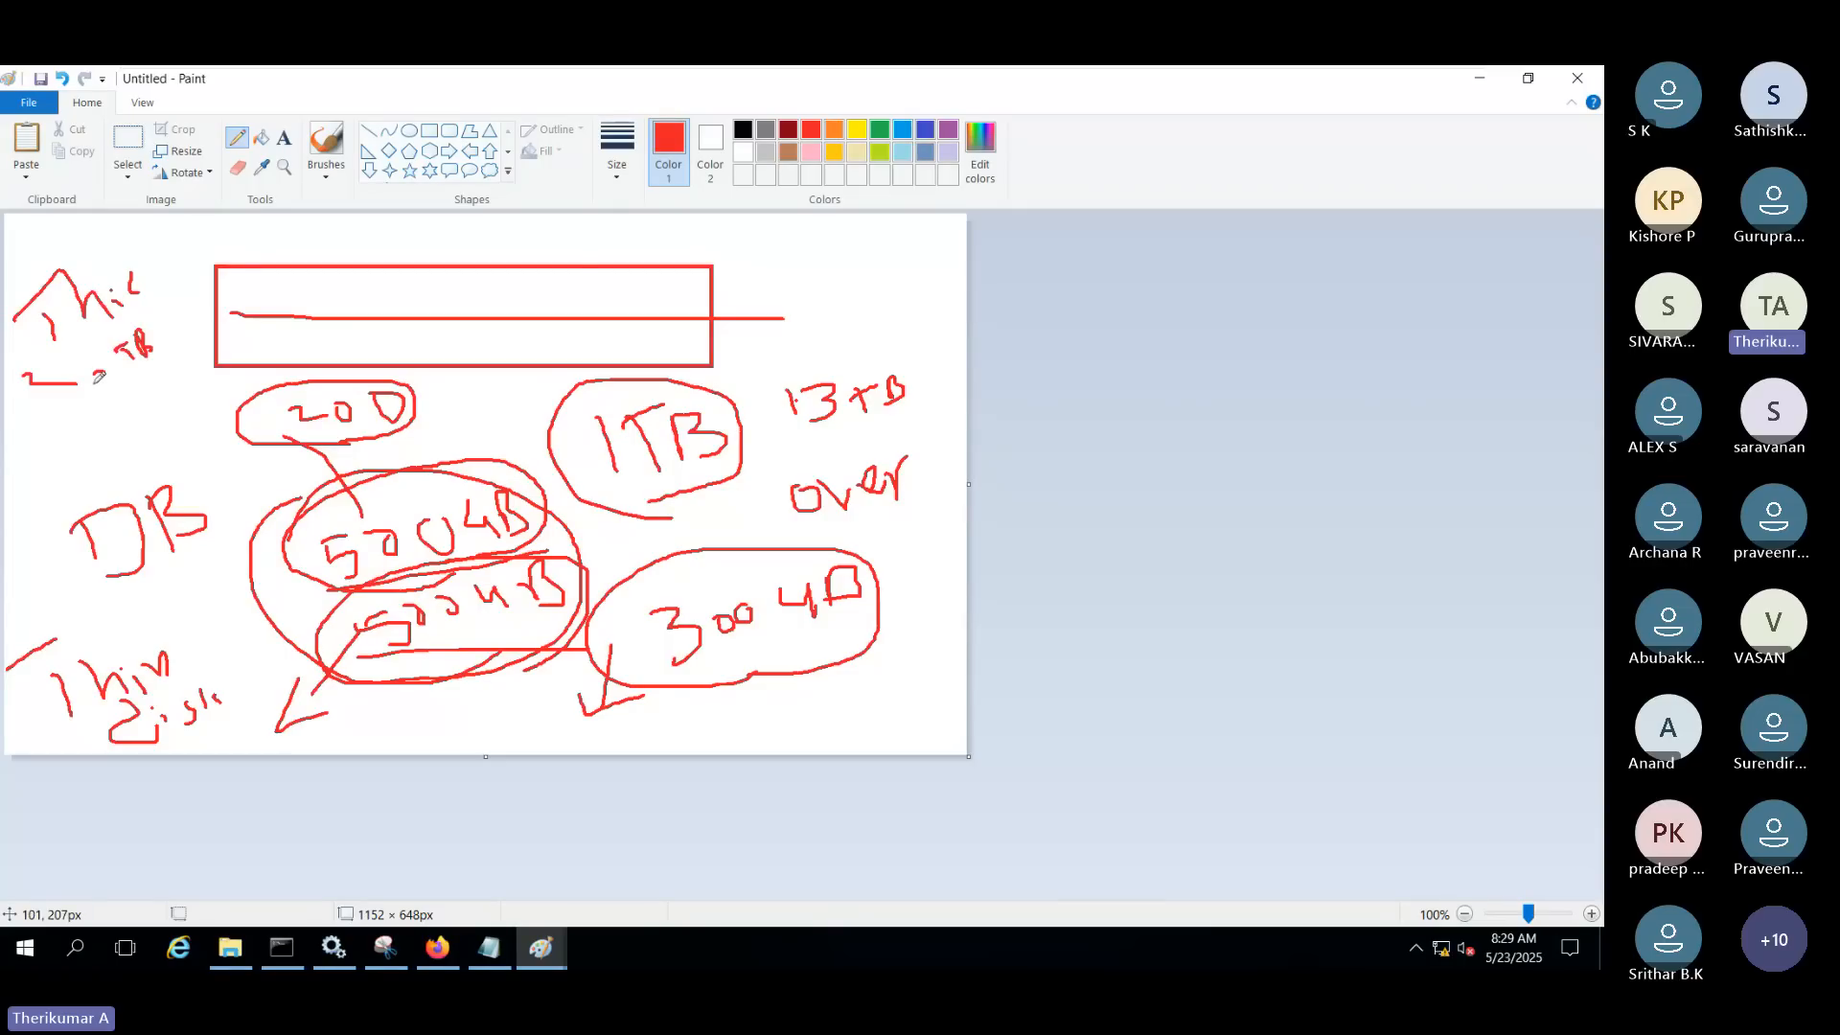
Handwrite "200%" between the TB note and the DB label
{"action": "left_click_drag", "start_coordinate": [67, 446], "coordinate": [132, 444]}
{"action": "left_click", "coordinate": [140, 434]}
{"action": "left_click_drag", "start_coordinate": [149, 420], "coordinate": [151, 426]}
{"action": "left_click_drag", "start_coordinate": [170, 411], "coordinate": [161, 436]}
{"action": "left_click", "coordinate": [180, 432]}
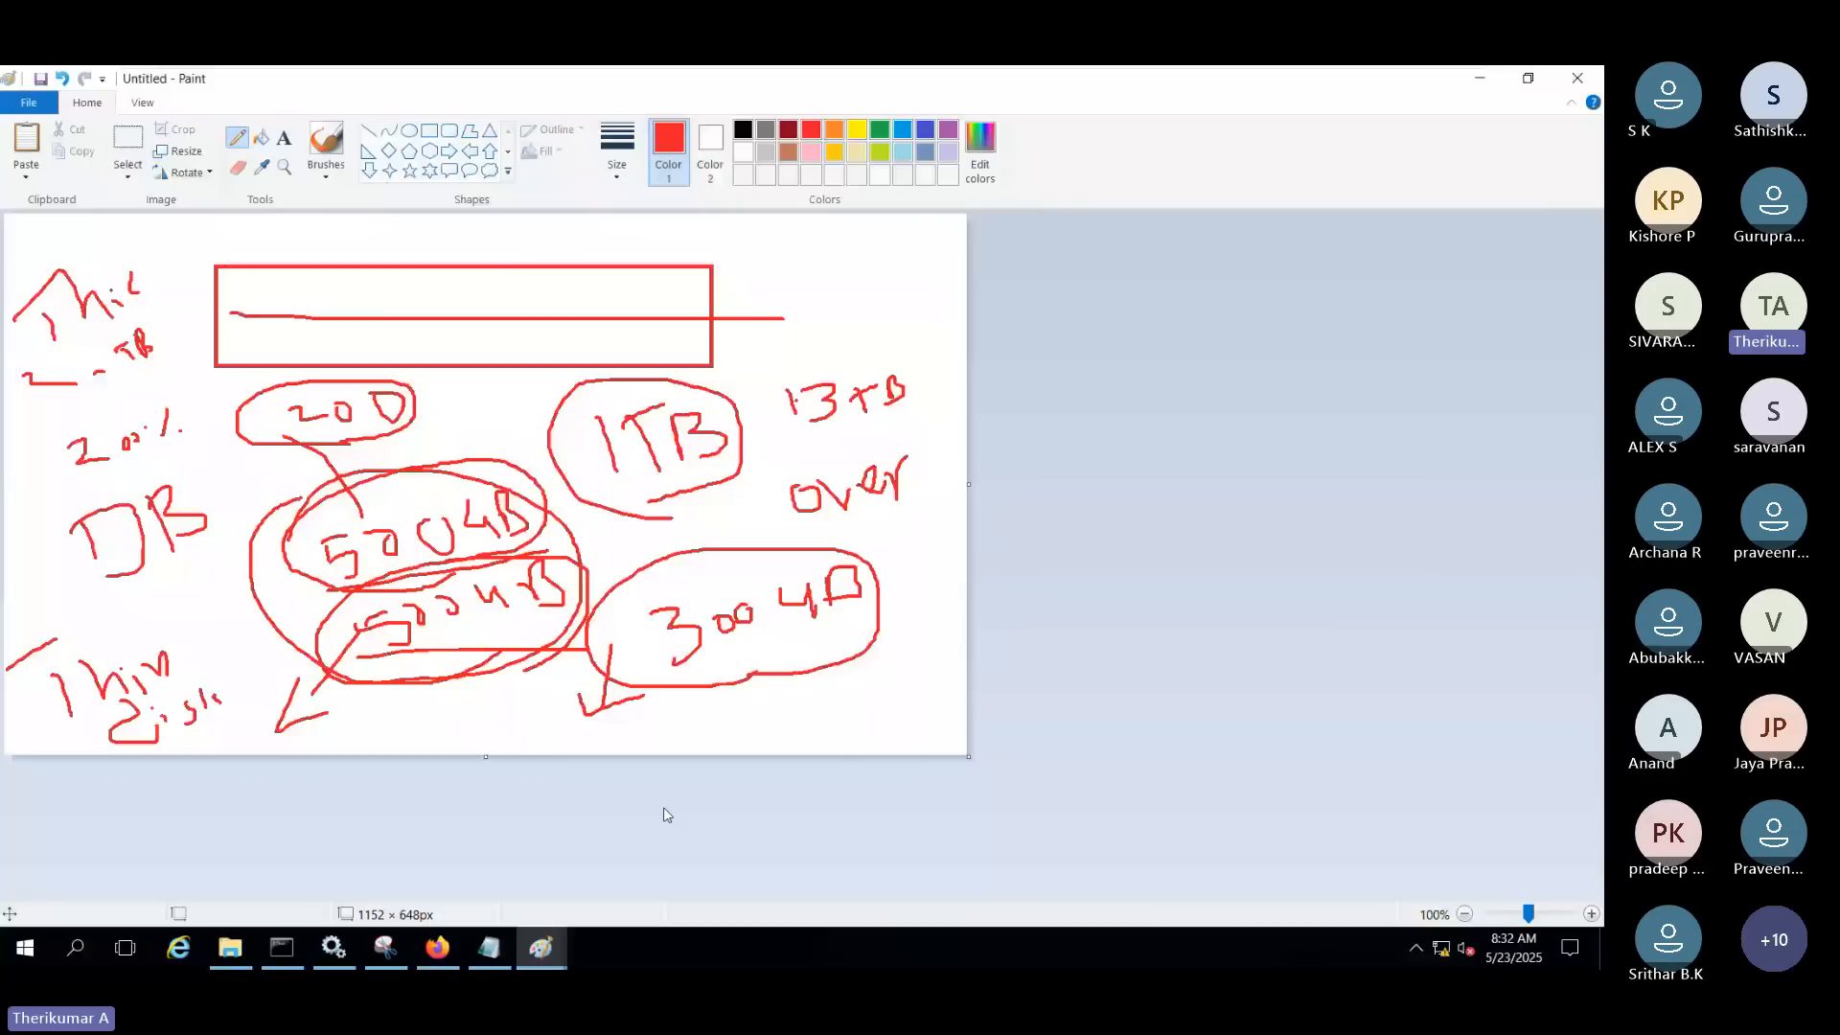
Switch to the vSphere Client and highlight DatastorePRD02's provisioned space in its capacity details
{"action": "key", "text": "alt+Tab"}
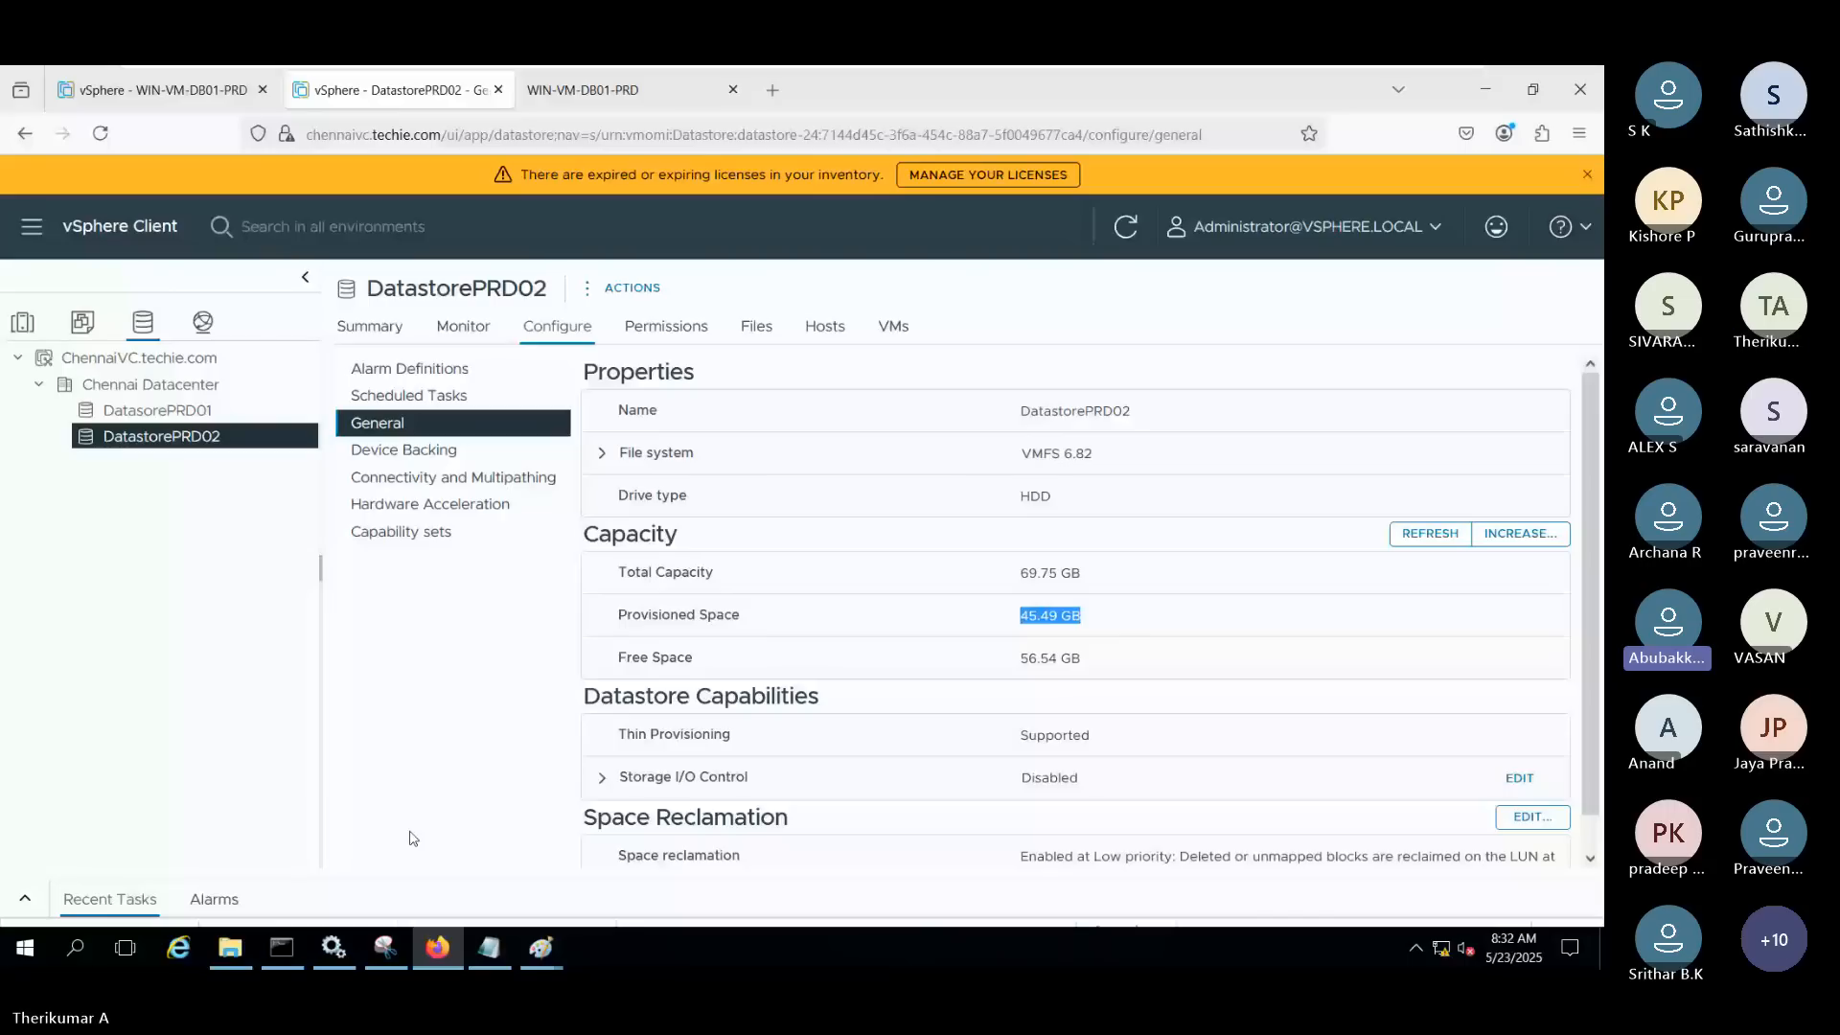
{"action": "left_click", "coordinate": [406, 831]}
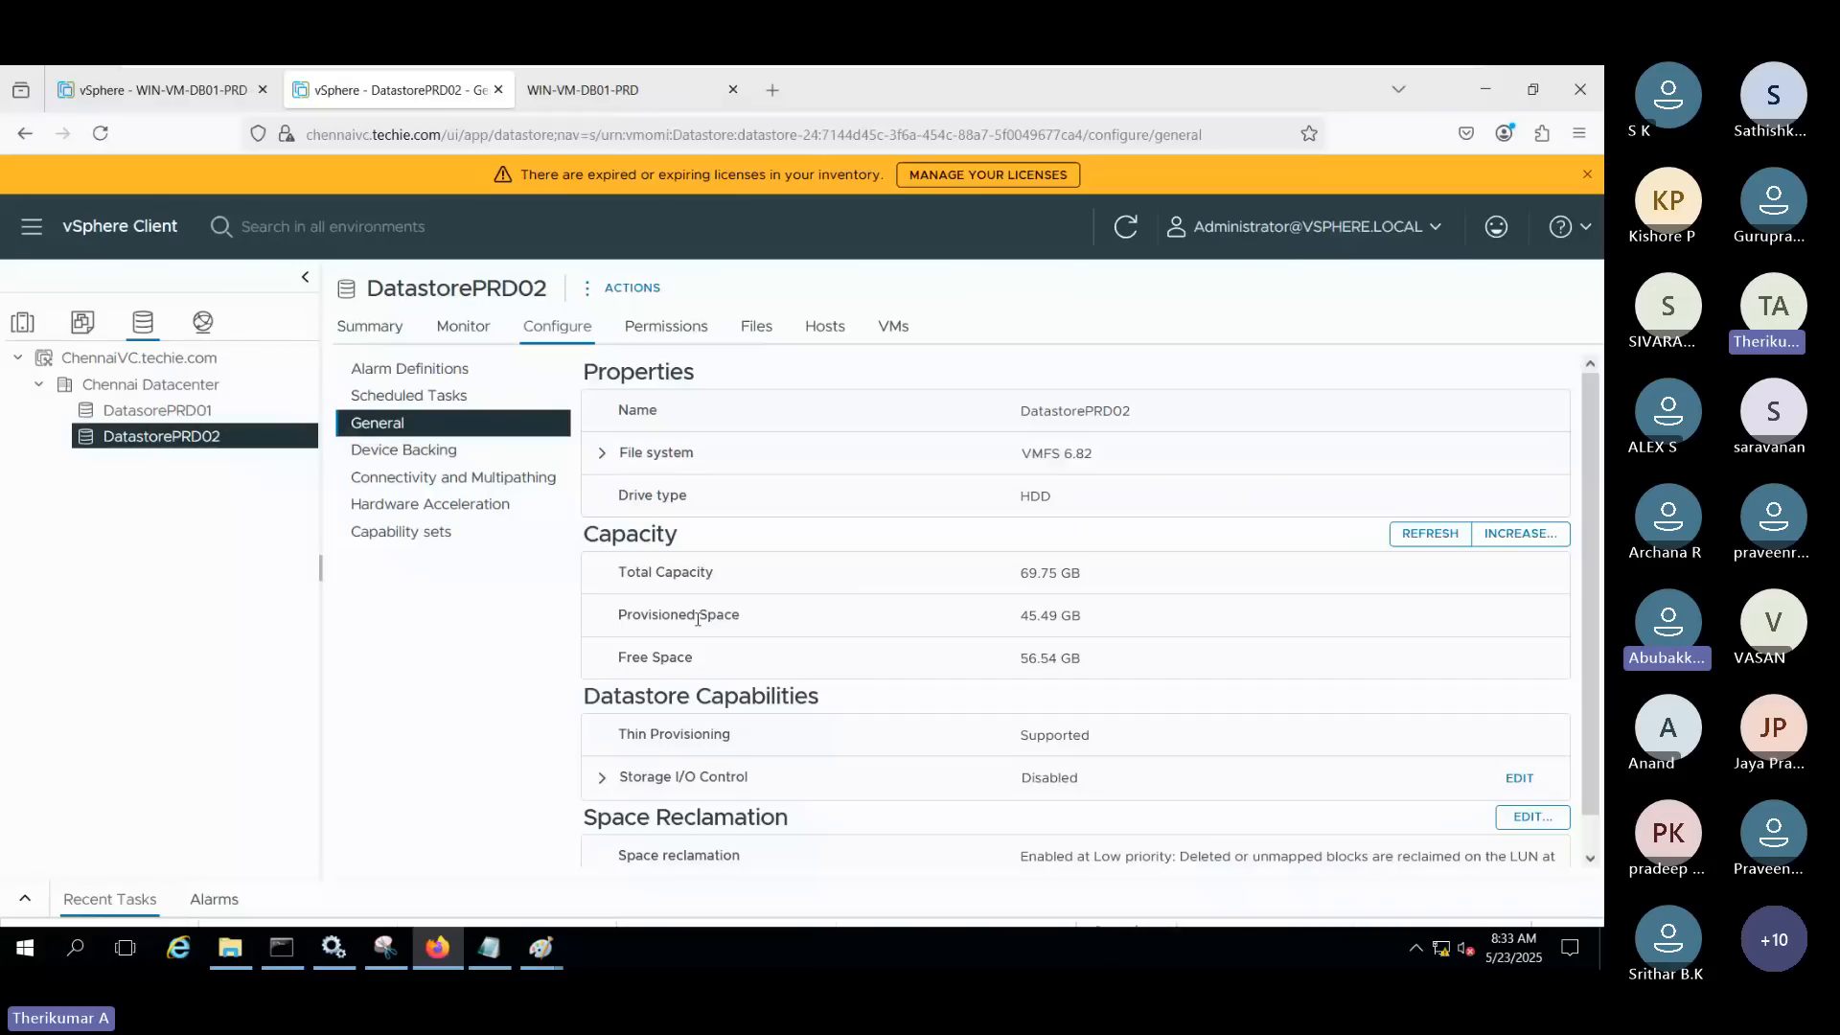
{"action": "left_click_drag", "start_coordinate": [1019, 616], "coordinate": [1067, 640]}
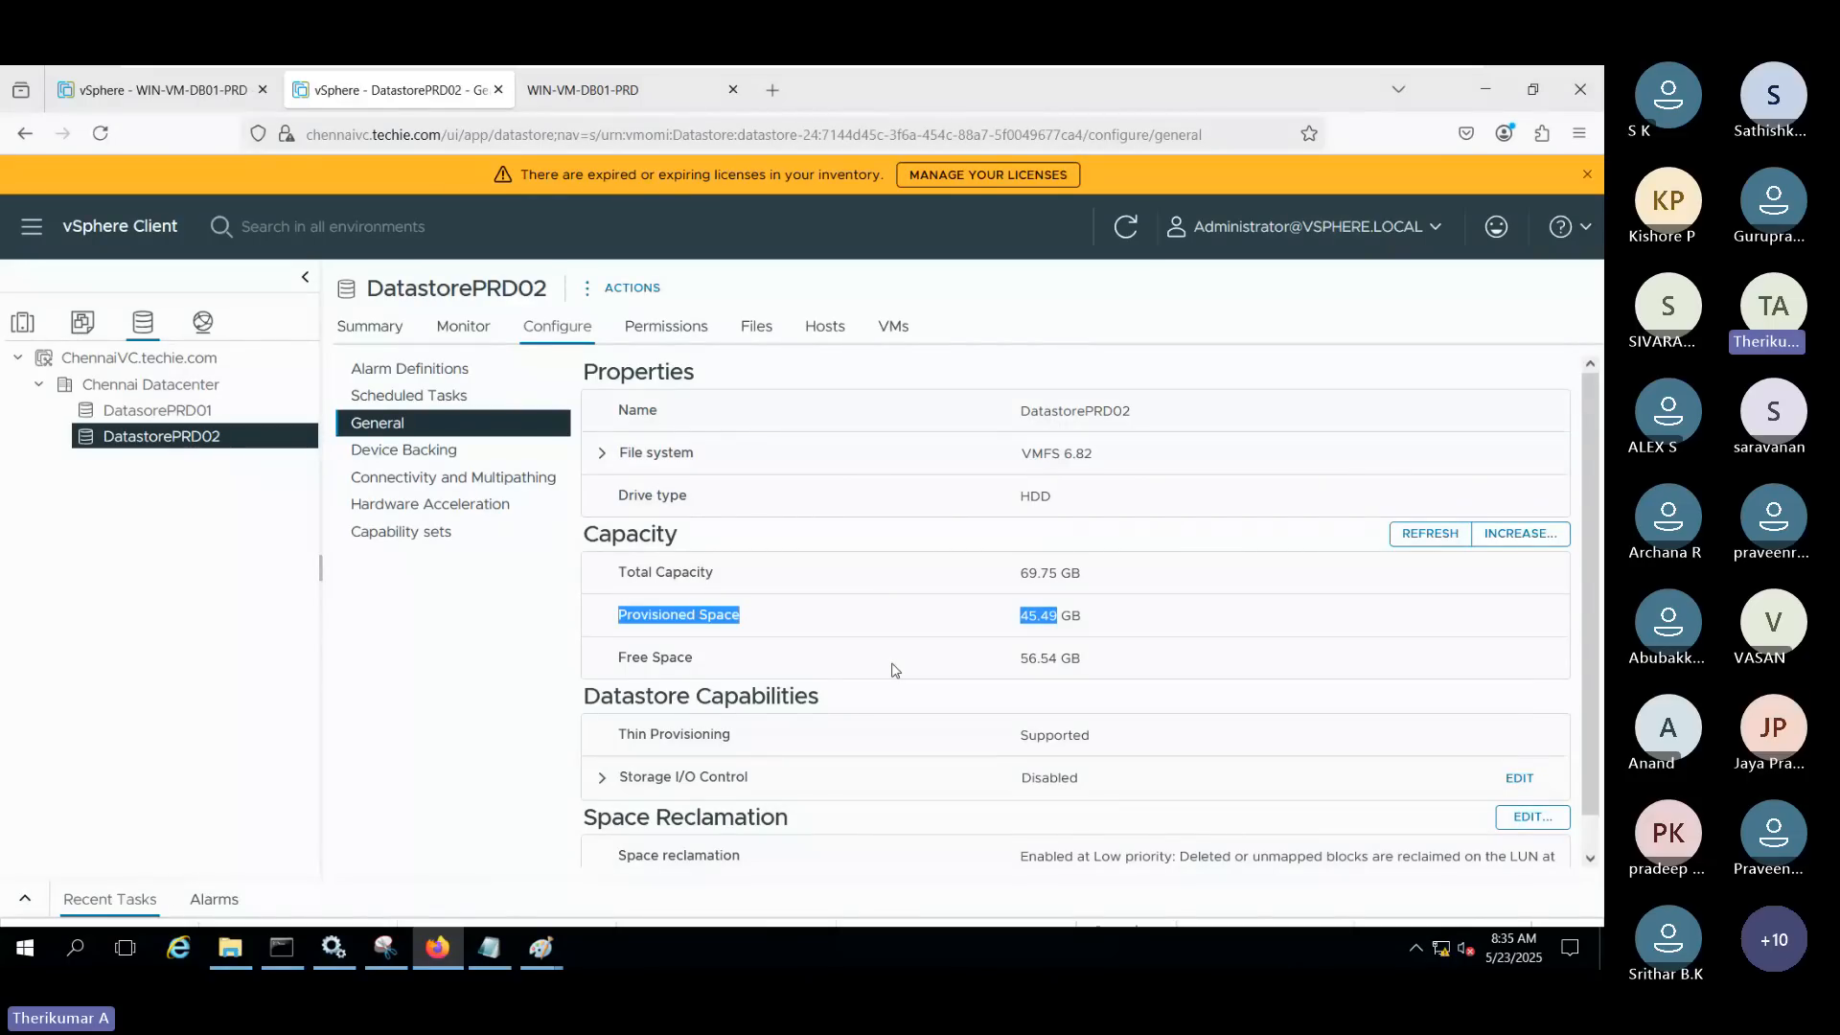
Review DatasorePRD01's capacity details and browse the files in its ISO Image folder
{"action": "left_click", "coordinate": [192, 412]}
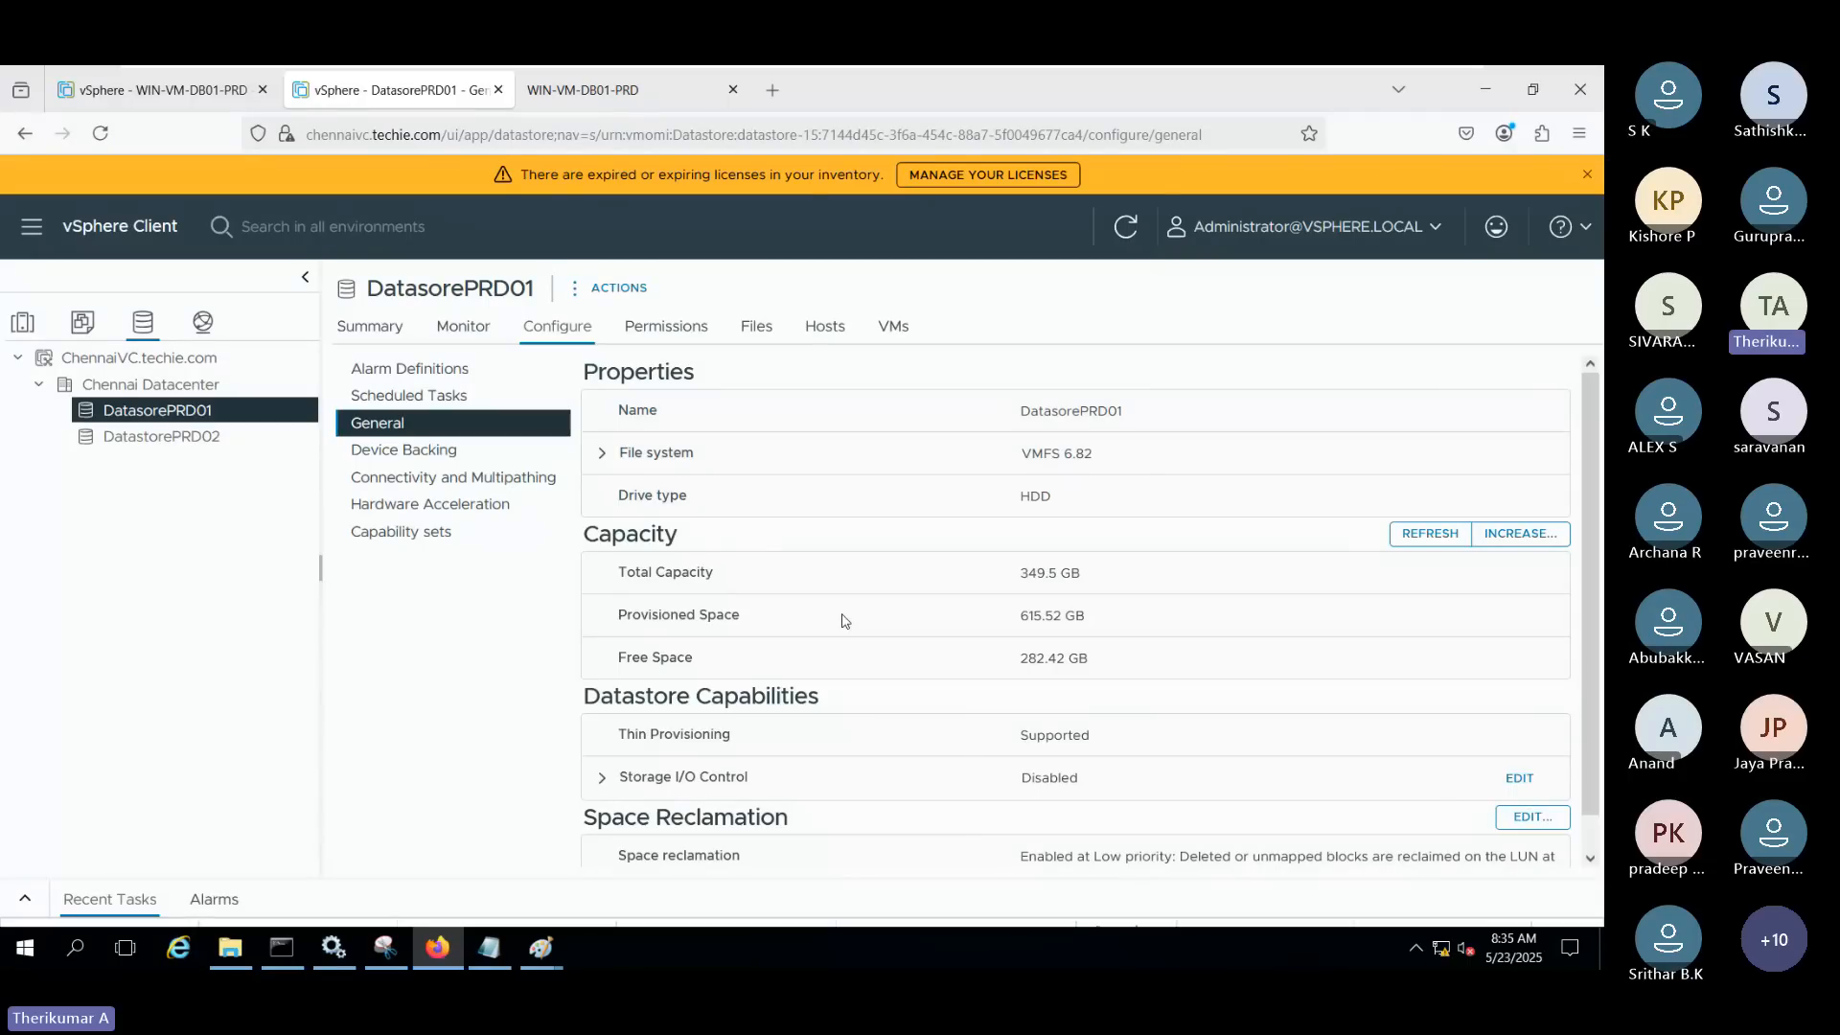
{"action": "left_click", "coordinate": [756, 326]}
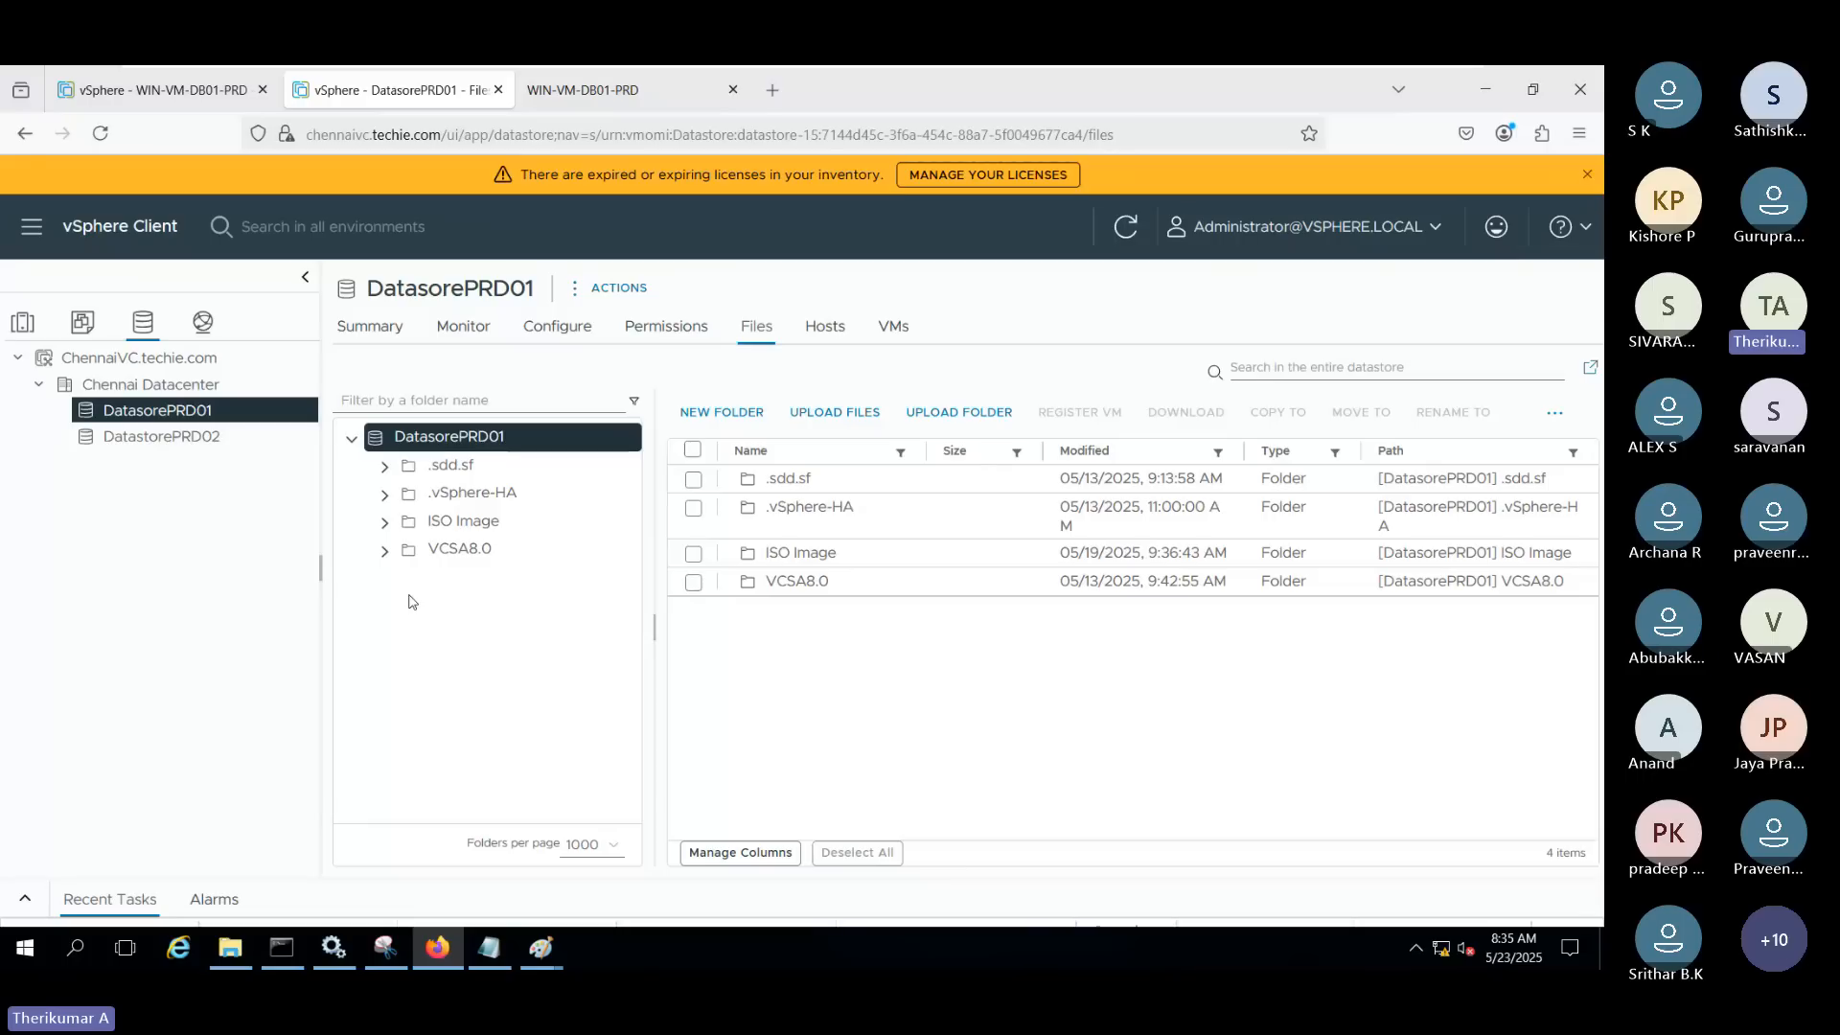
{"action": "left_click", "coordinate": [464, 523]}
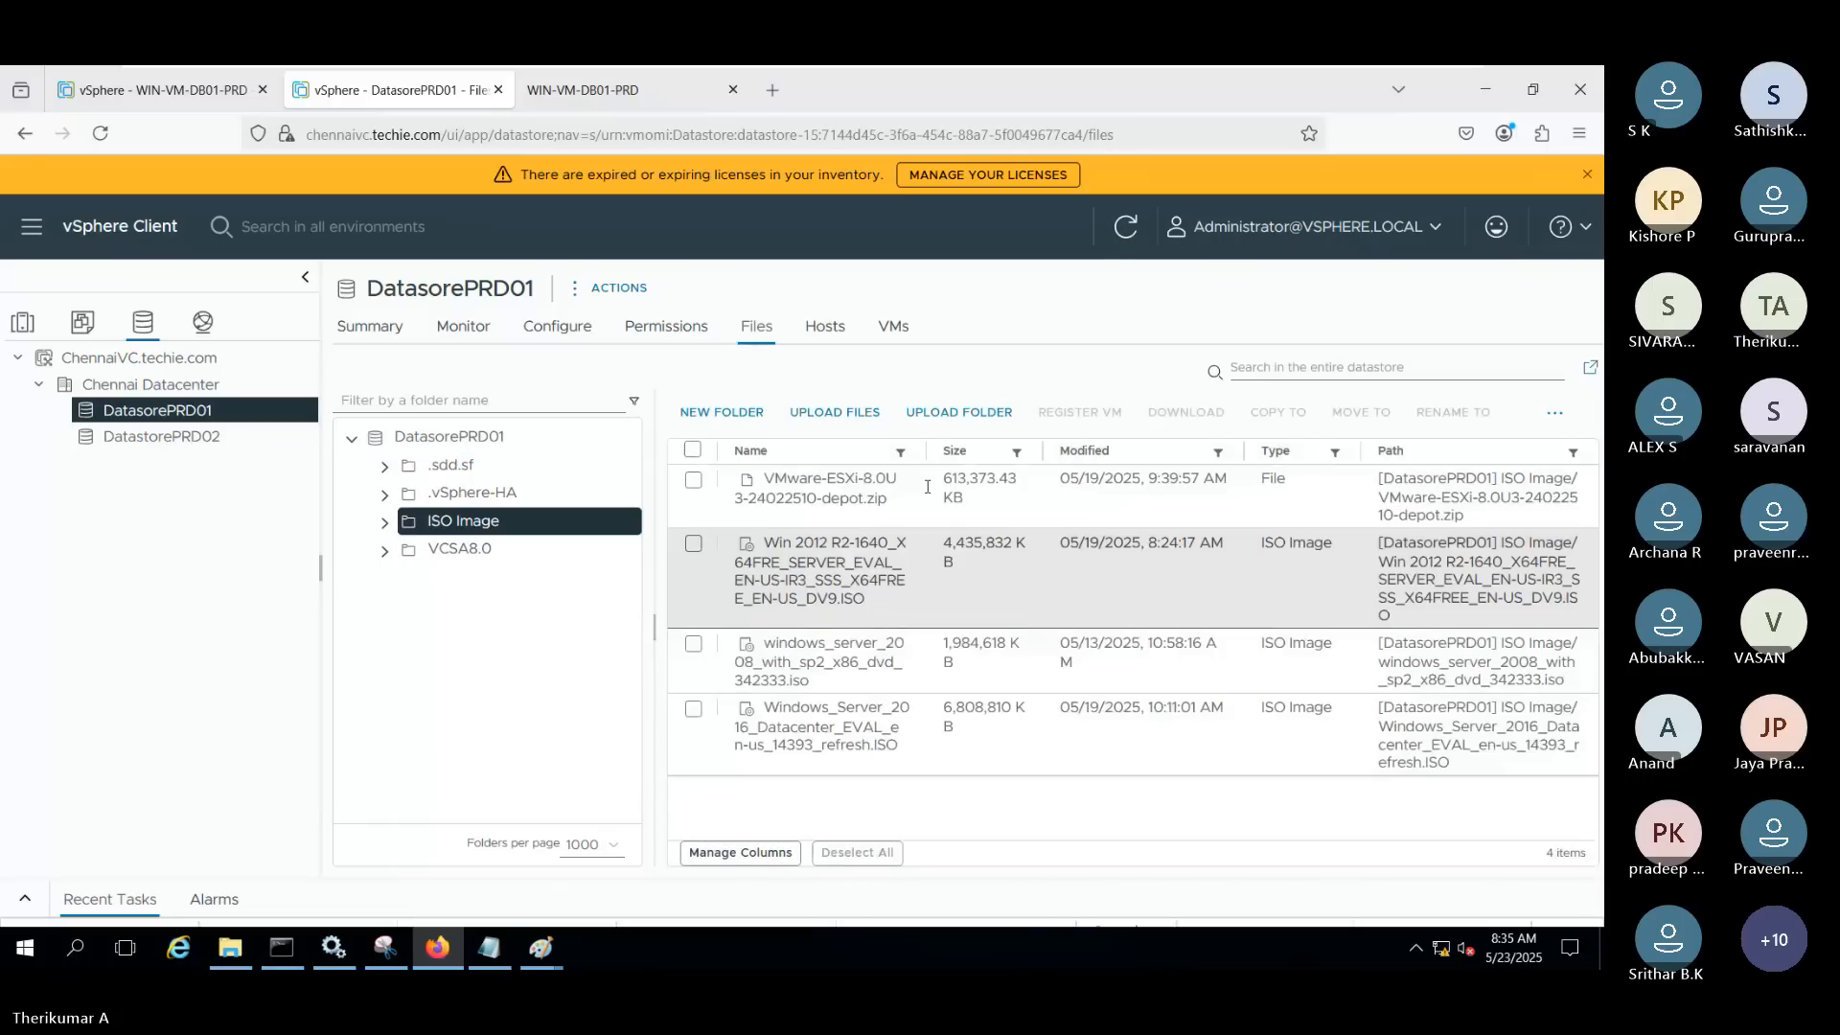
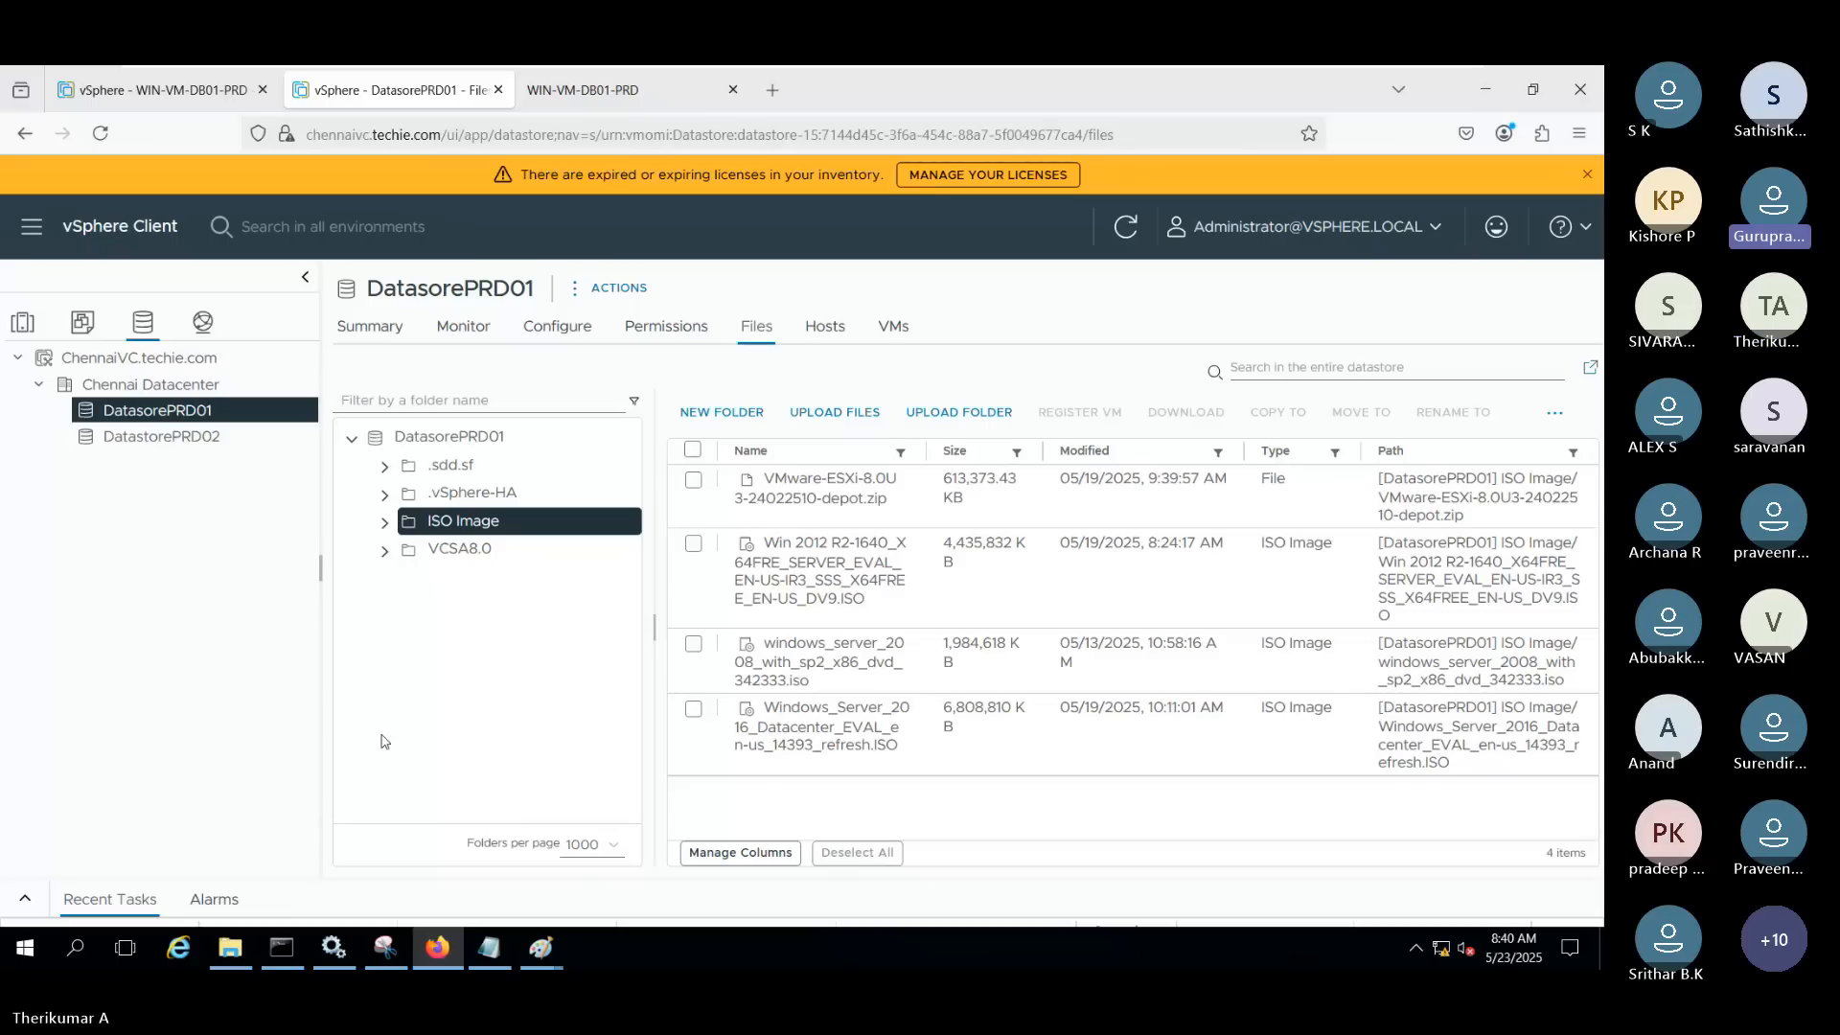
Return to WIN-VM-DB01-PRD in the VM inventory and view its available Fault Tolerance actions
{"action": "left_click", "coordinate": [20, 331]}
{"action": "right_click", "coordinate": [184, 516]}
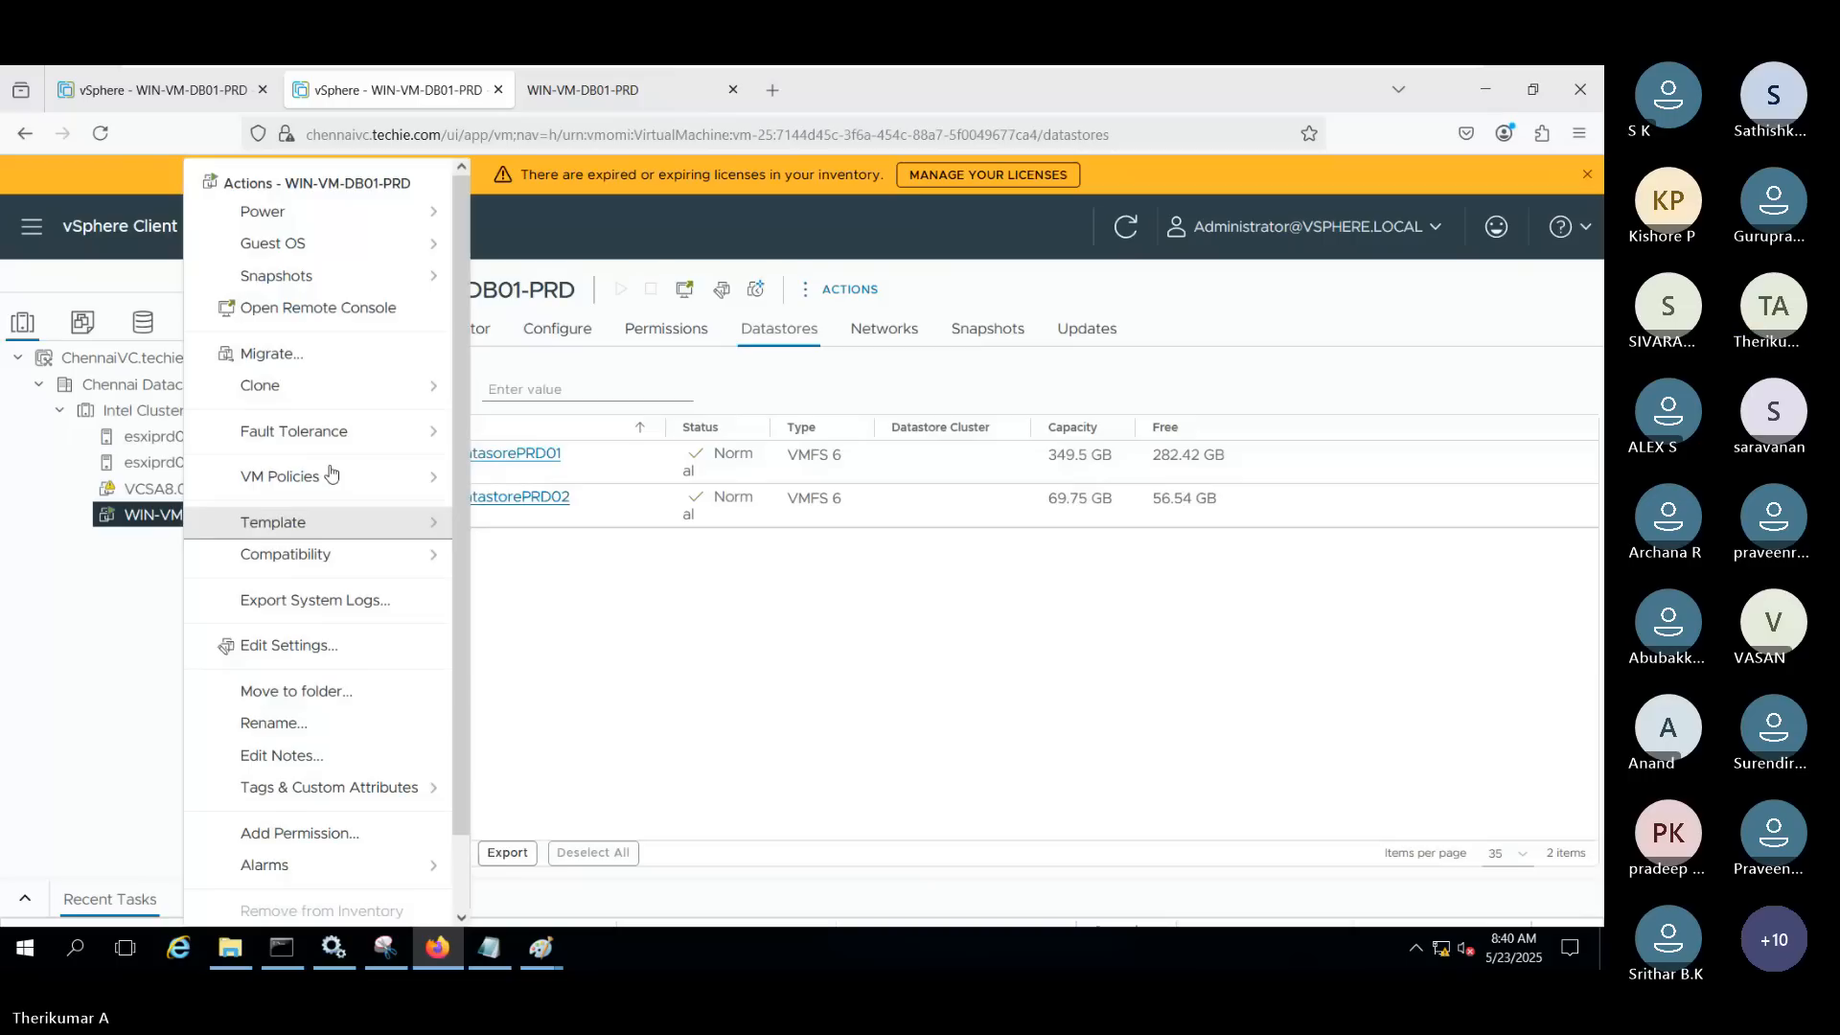
{"action": "mouse_move", "coordinate": [284, 431]}
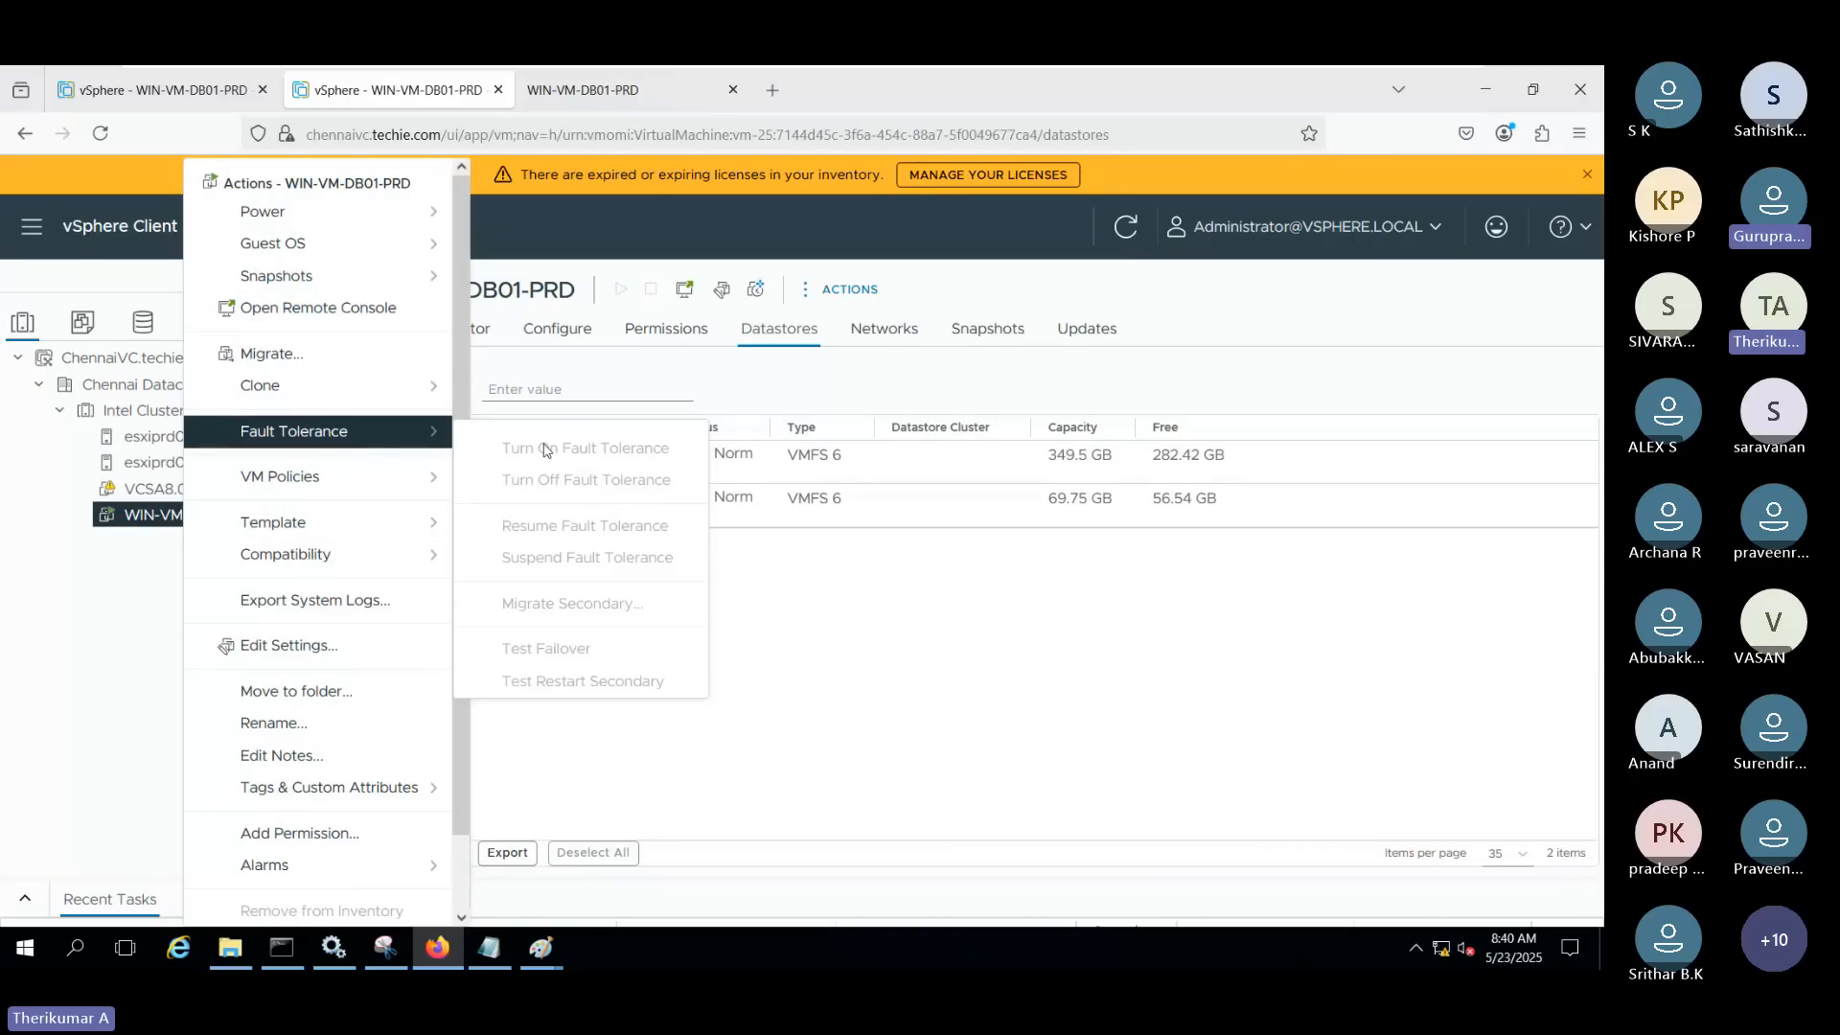
{"action": "left_click", "coordinate": [691, 619]}
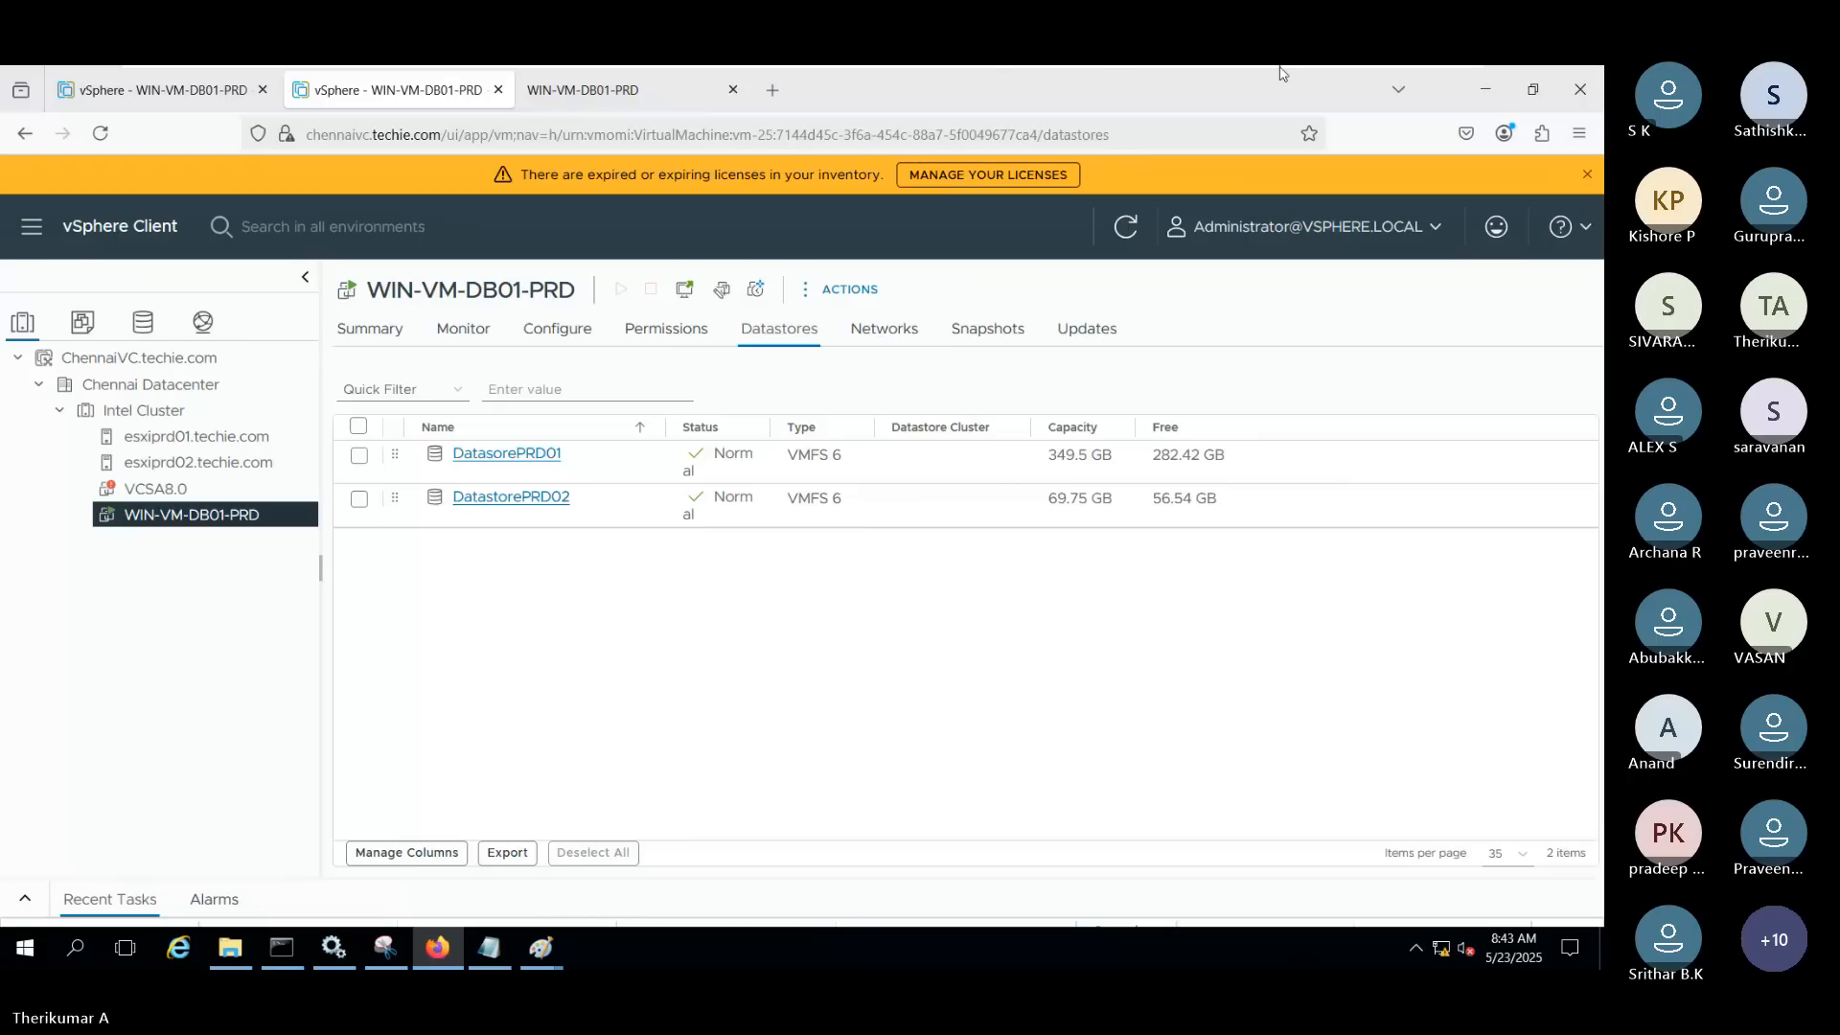
Take VMware Workstation out of full screen, switch to the Microsoft Teams meeting and stop sharing the screen
{"action": "mouse_move", "coordinate": [1279, 72]}
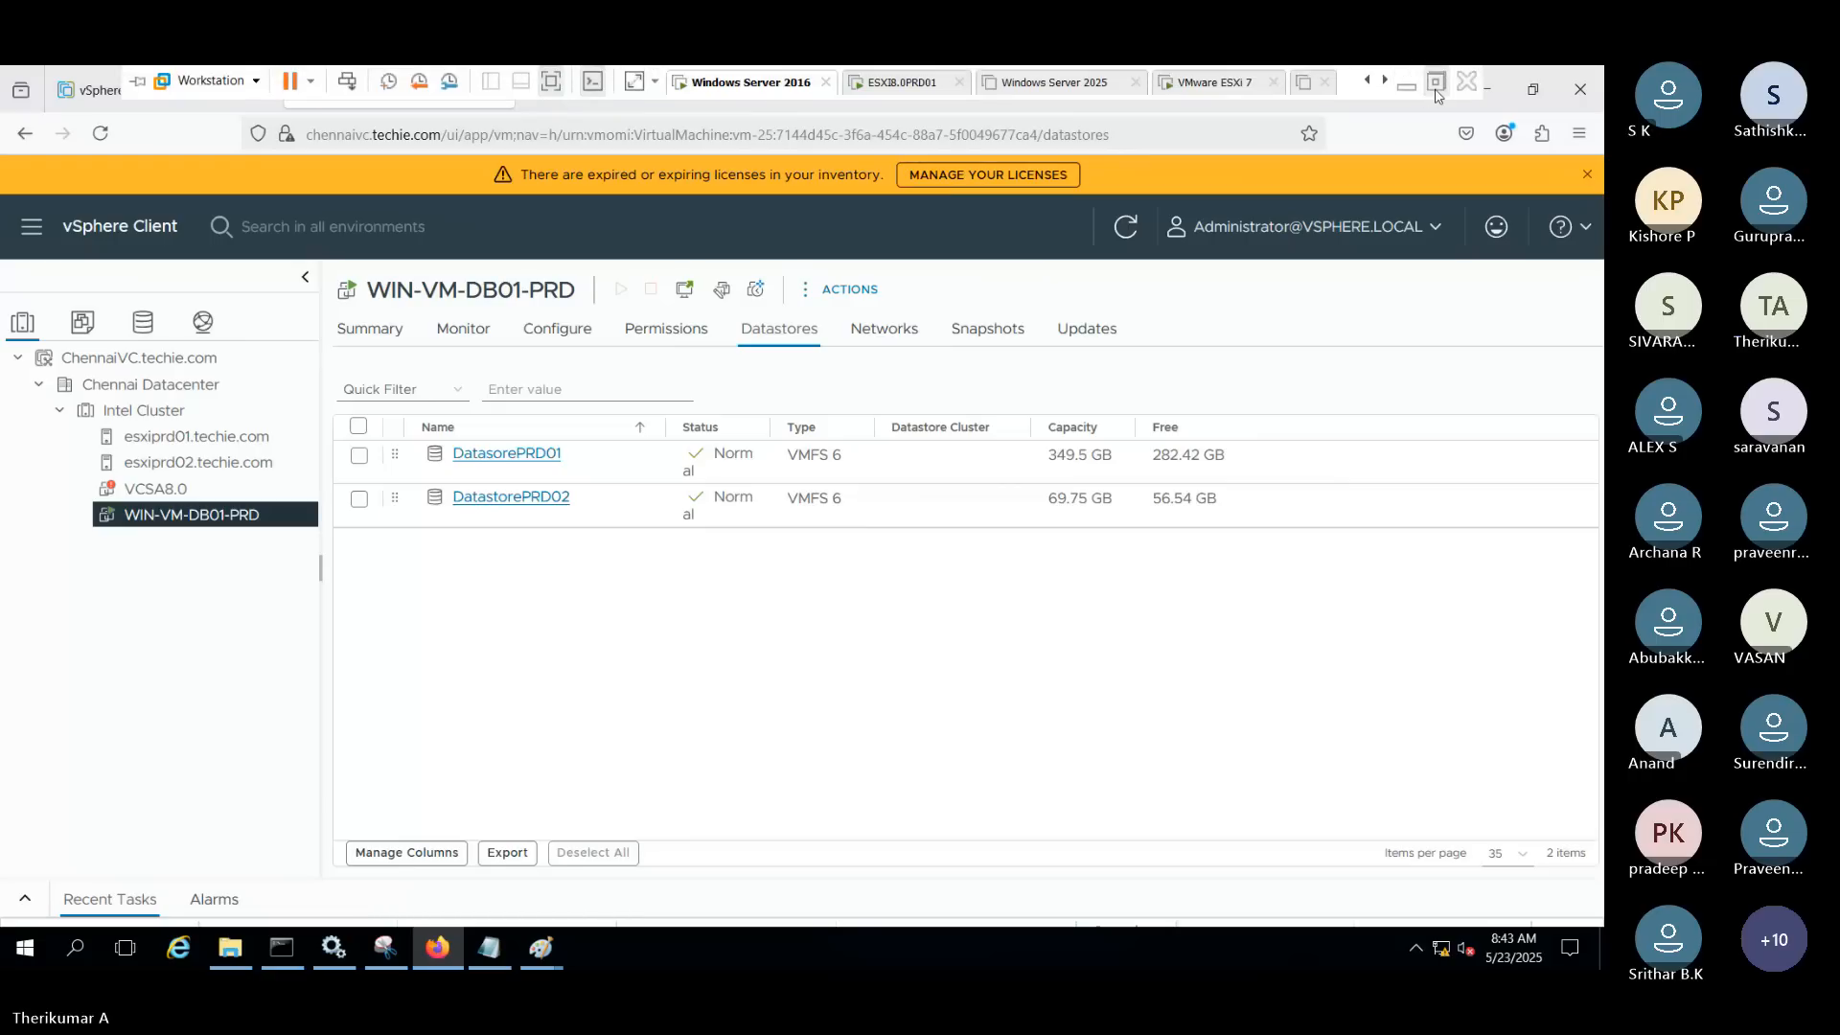
{"action": "left_click", "coordinate": [1437, 87]}
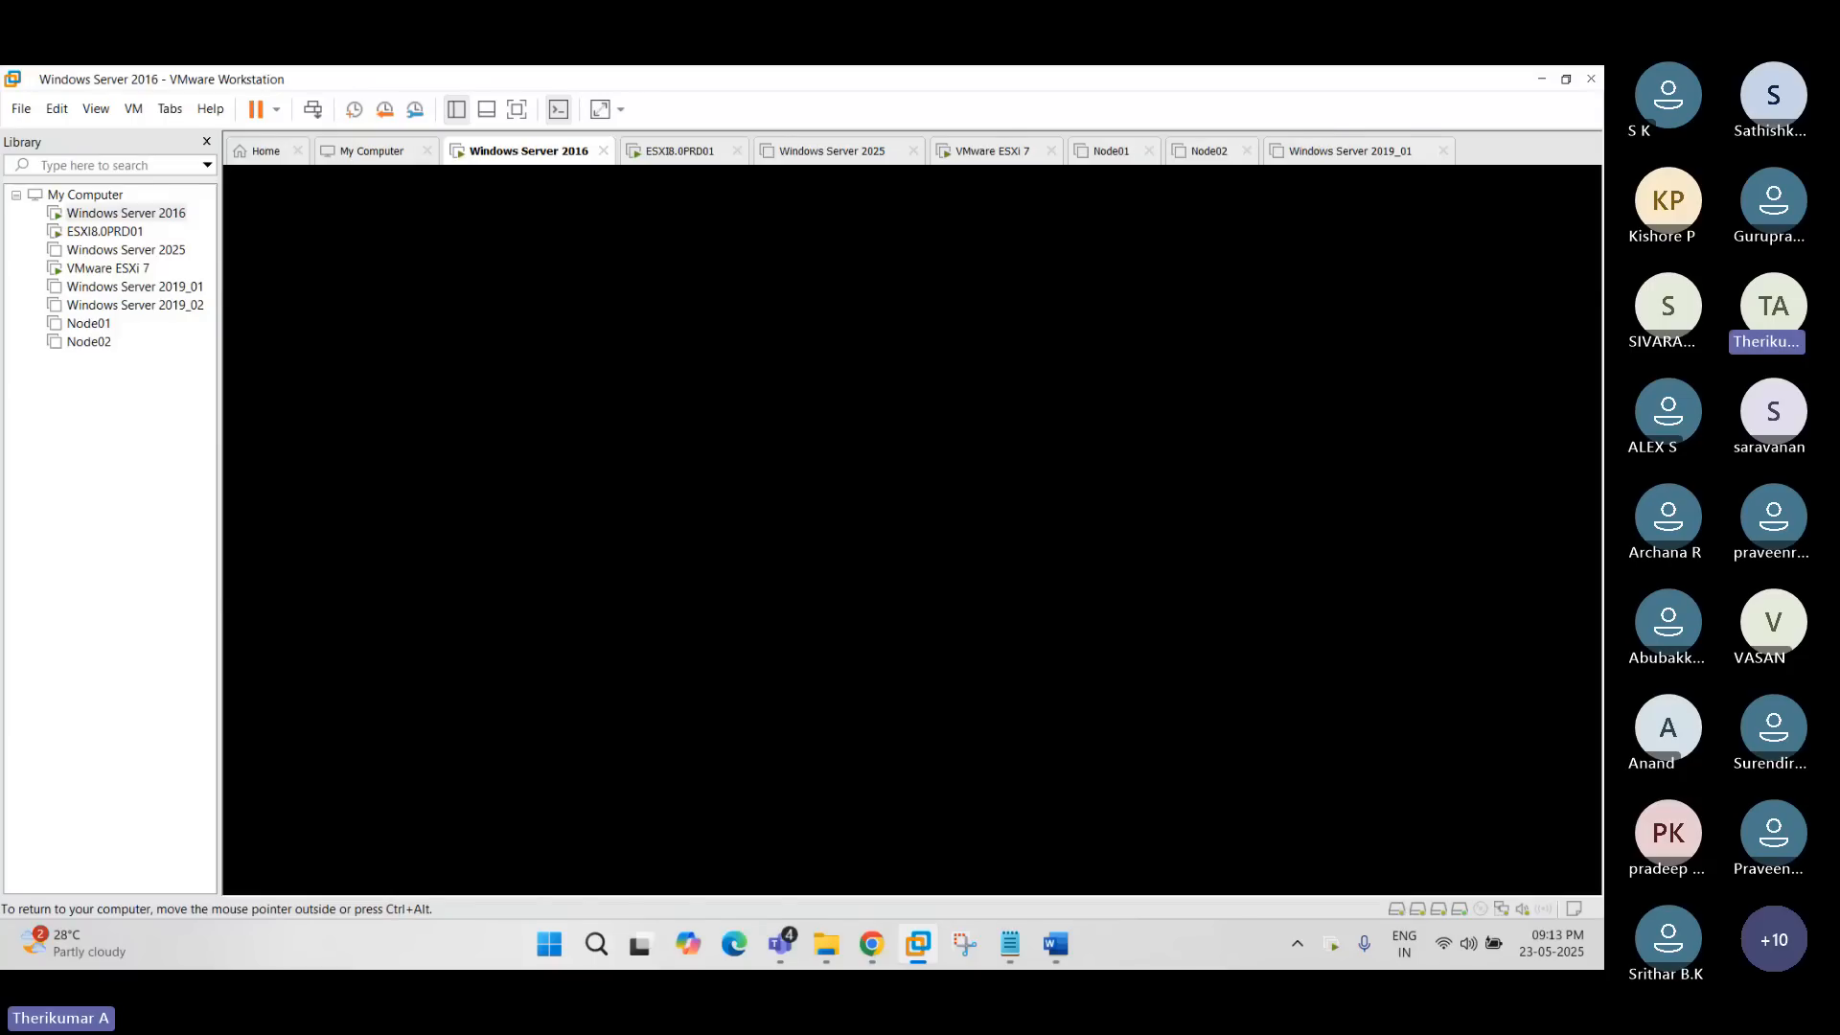
{"action": "mouse_move", "coordinate": [780, 944]}
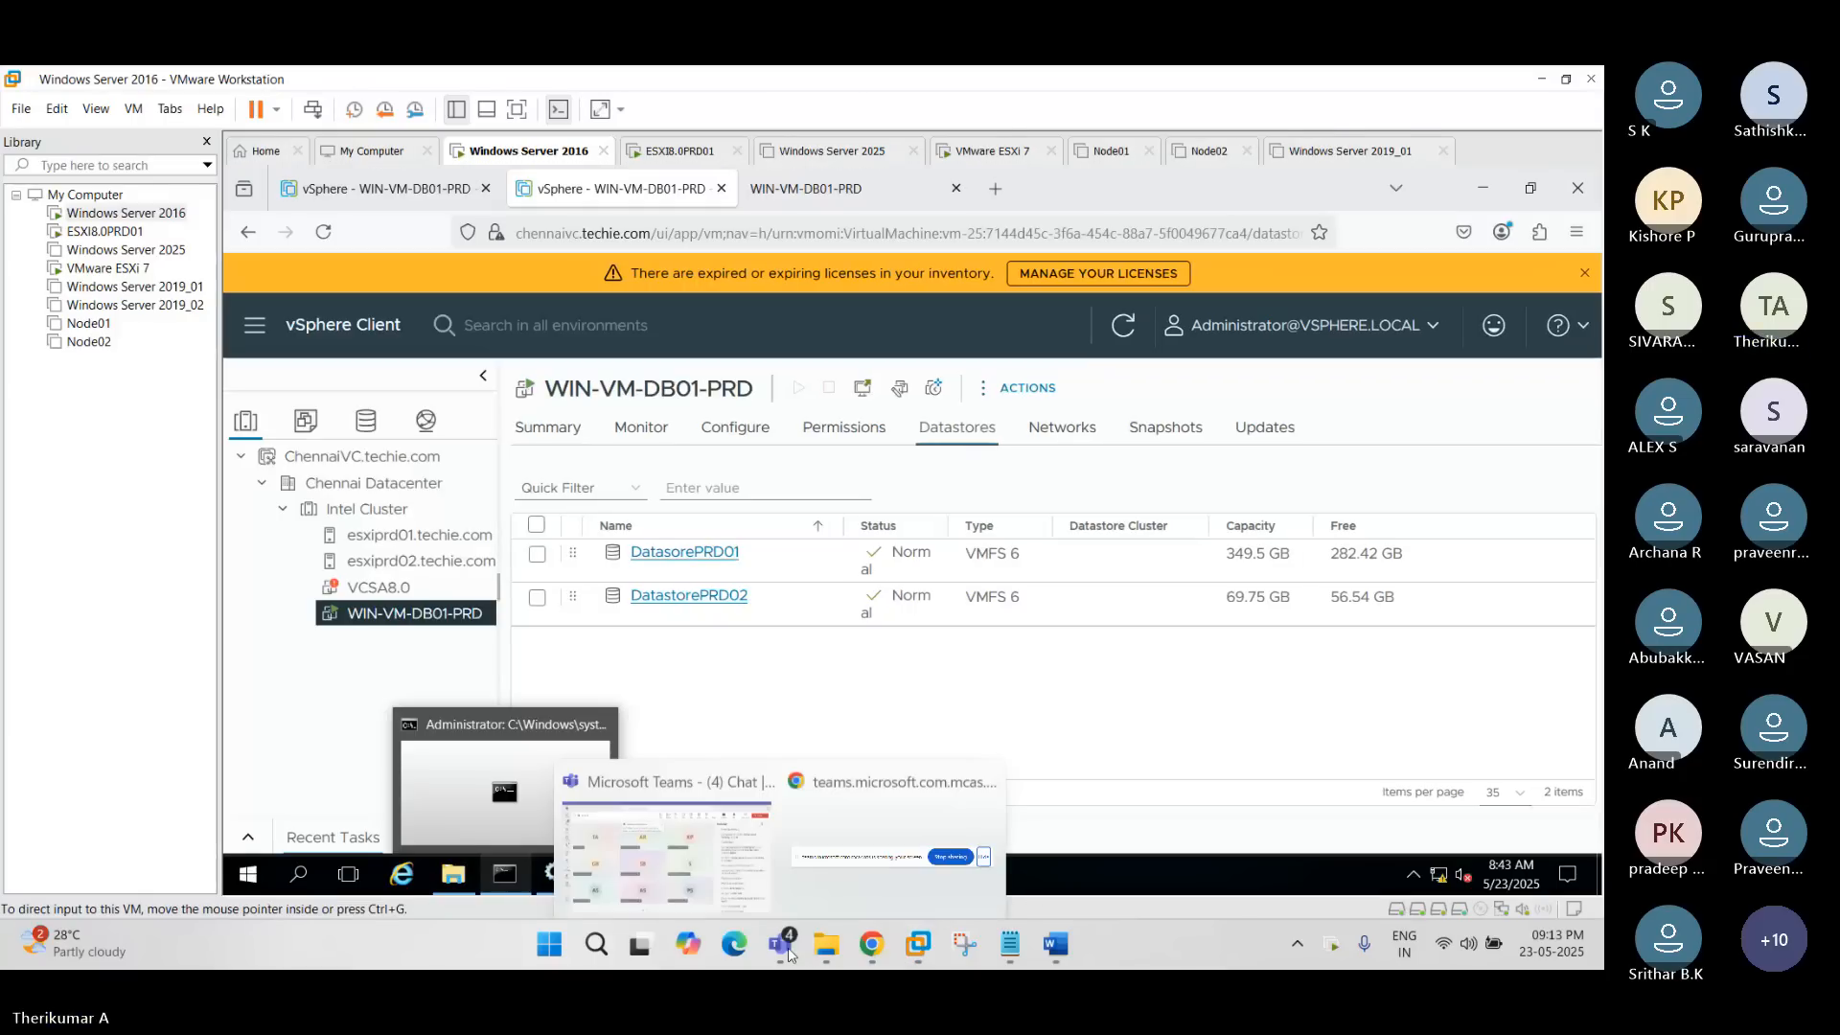
{"action": "left_click", "coordinate": [674, 851]}
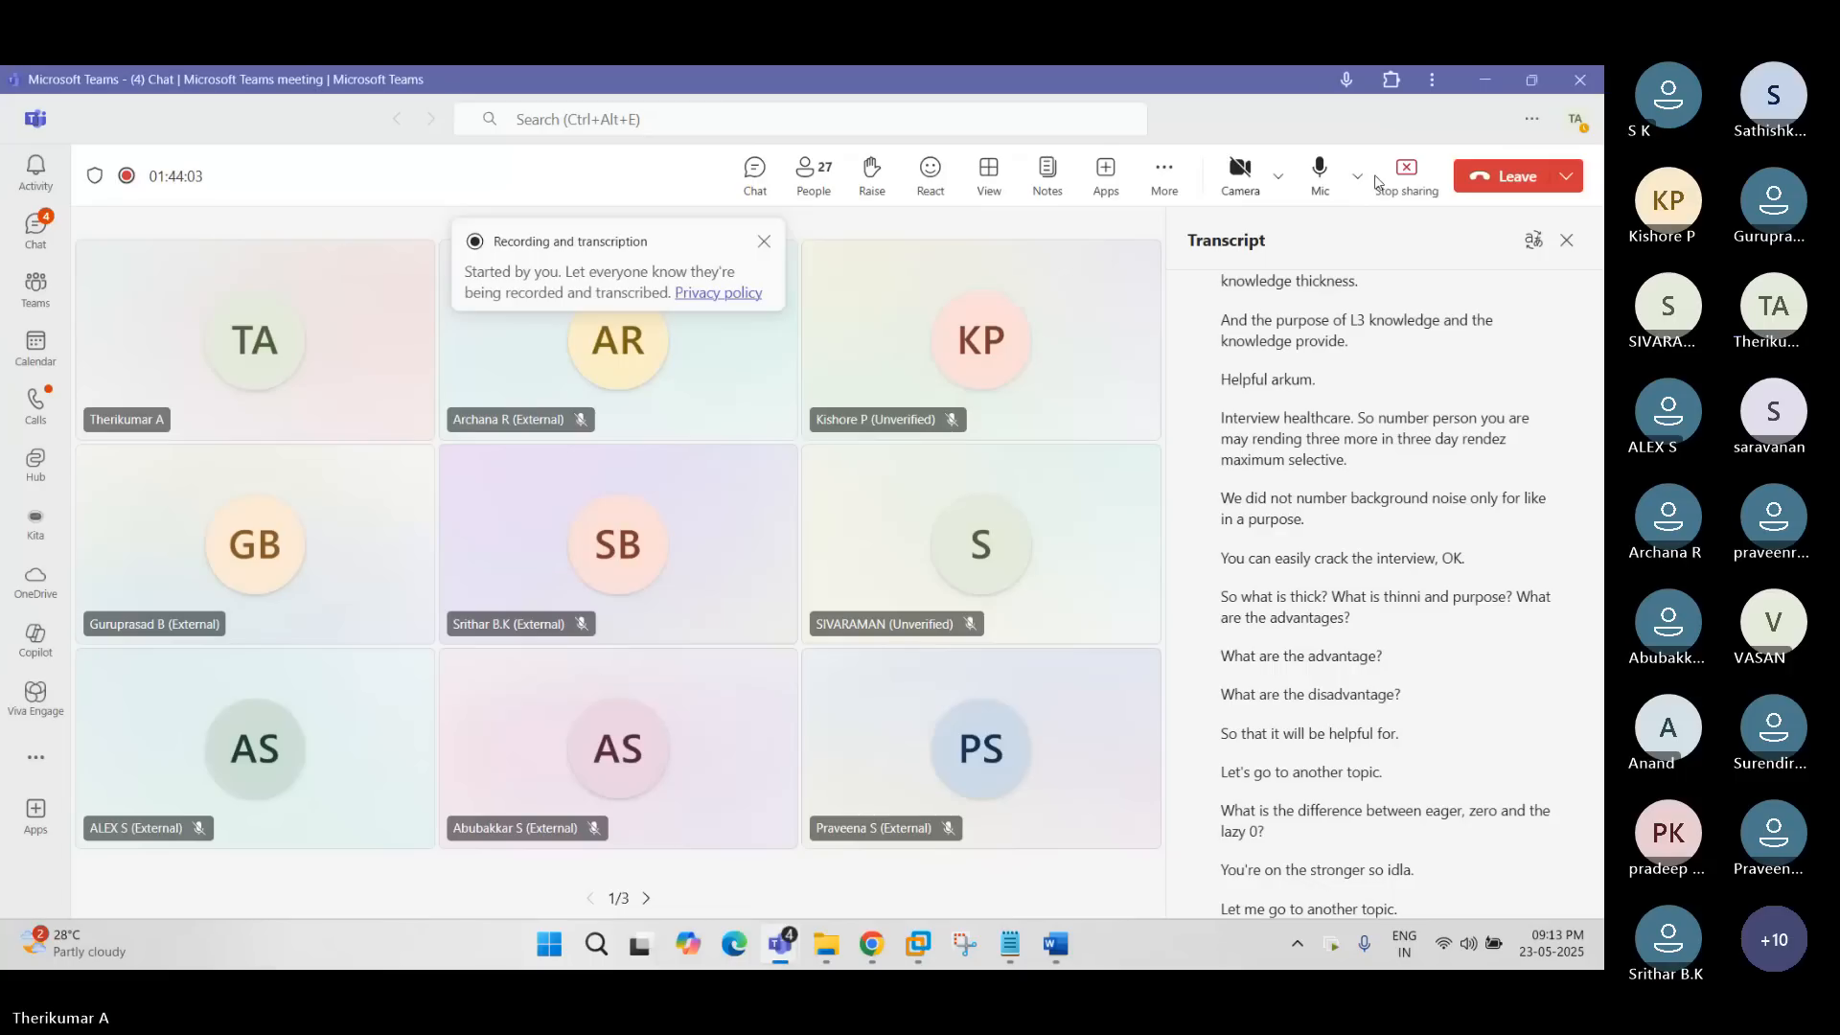
{"action": "left_click", "coordinate": [1377, 182]}
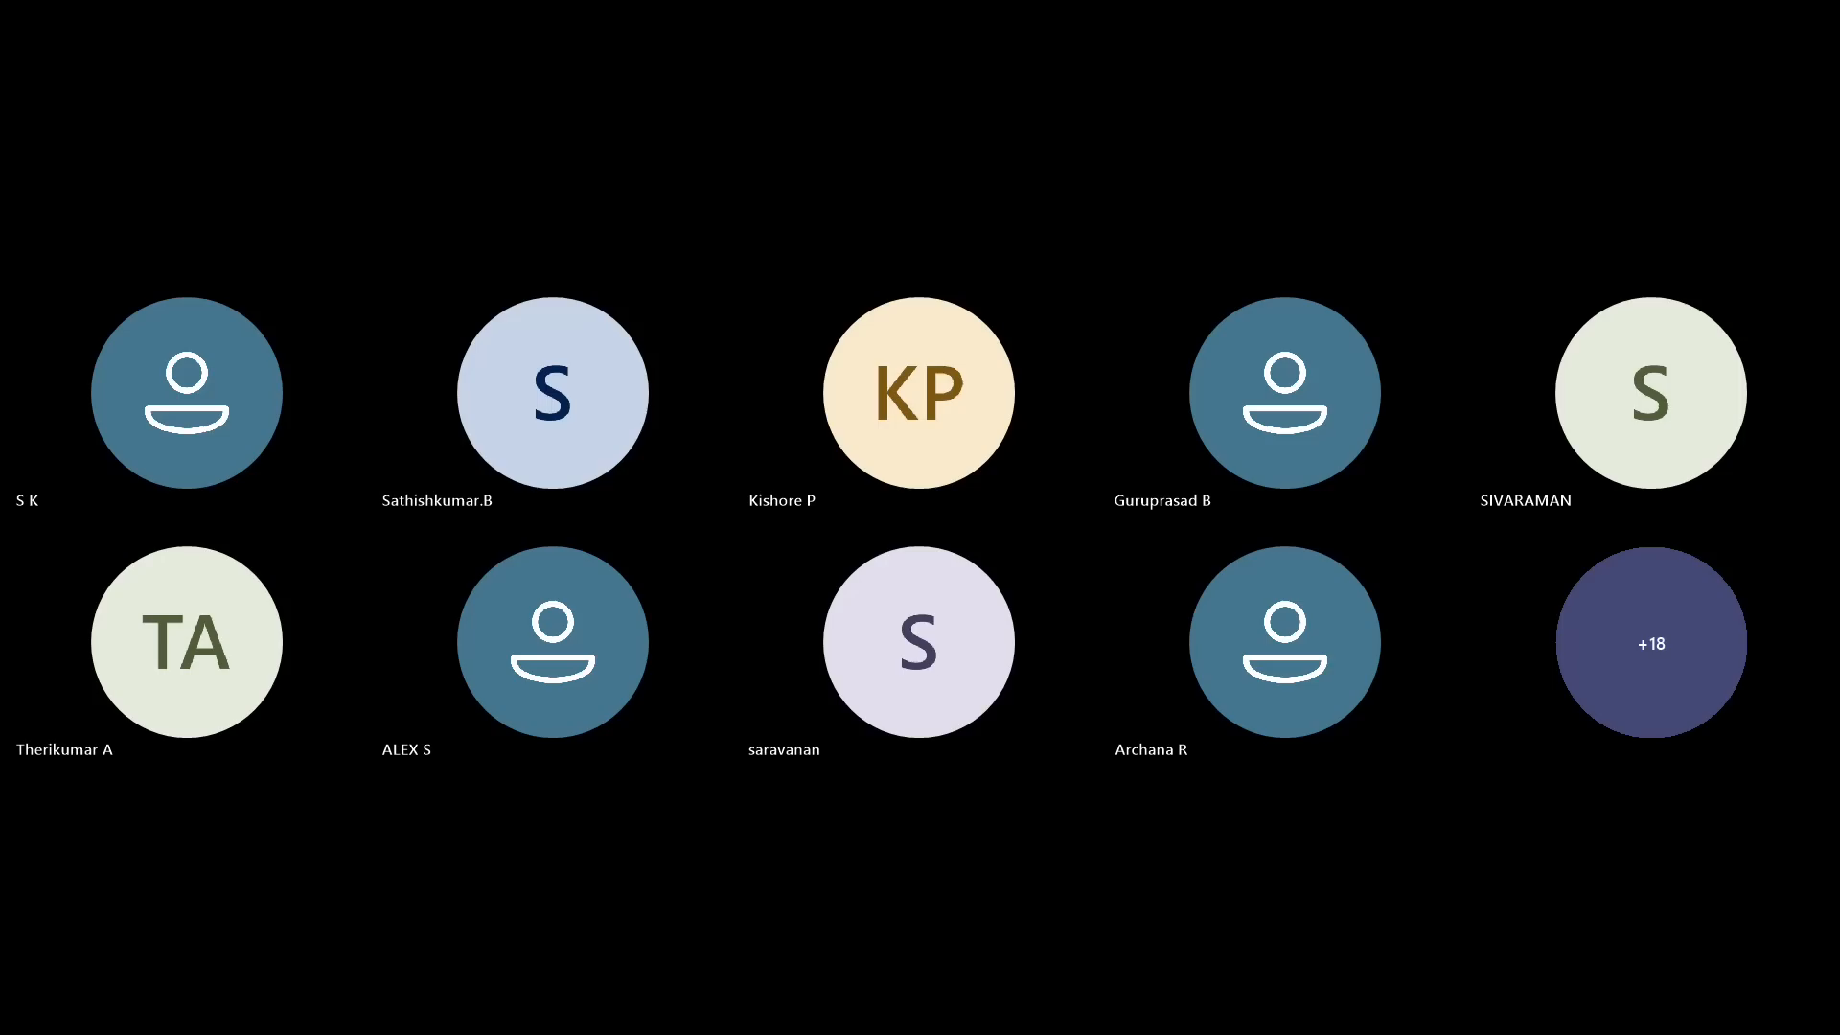